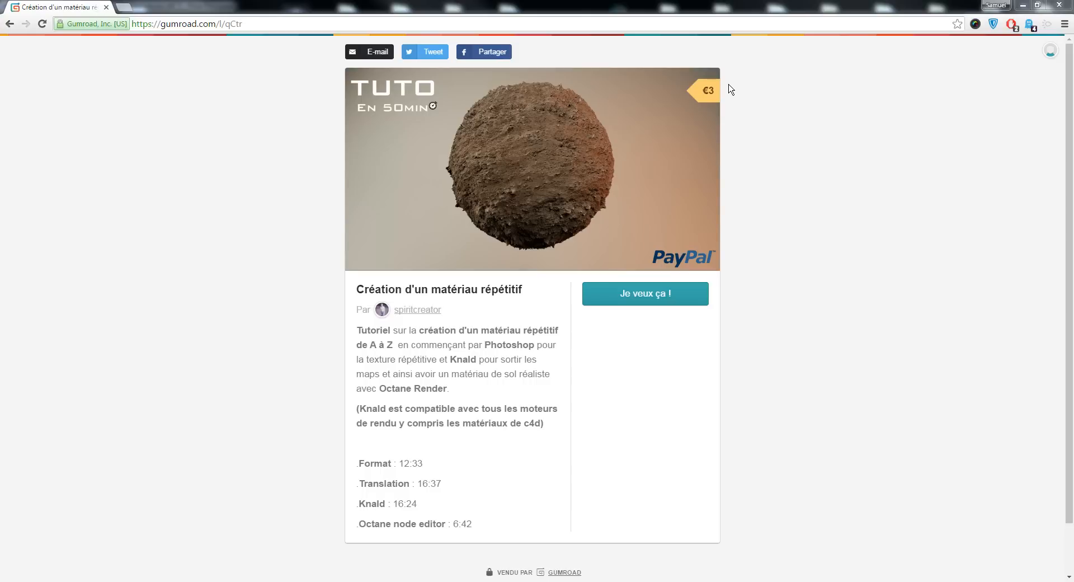
Step: Switch to the Matériaux folder window and look through the texture maps in the Matériau 2K subfolder
click(609, 581)
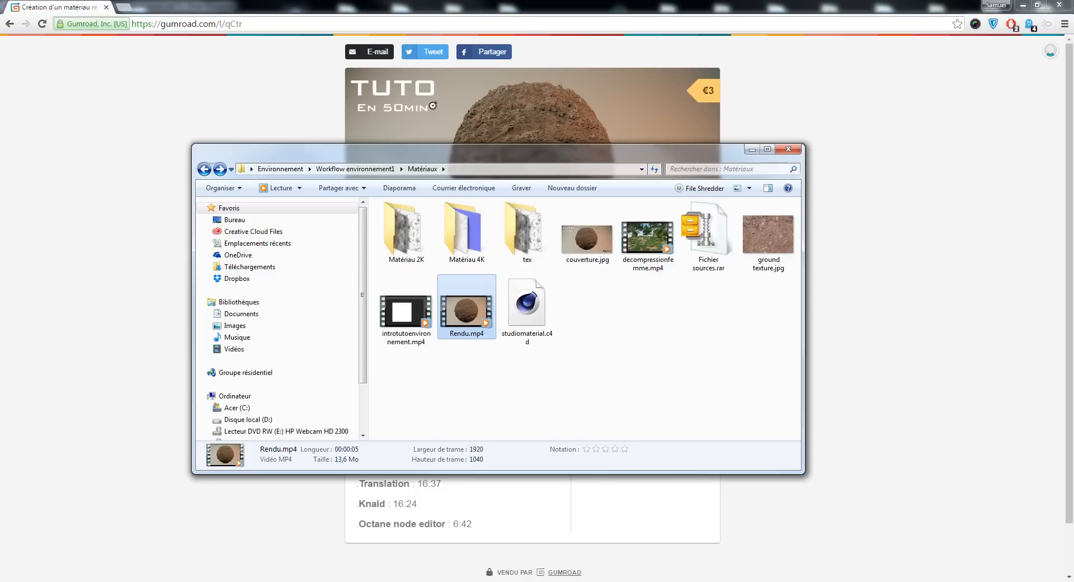
drag(587, 160, 619, 145)
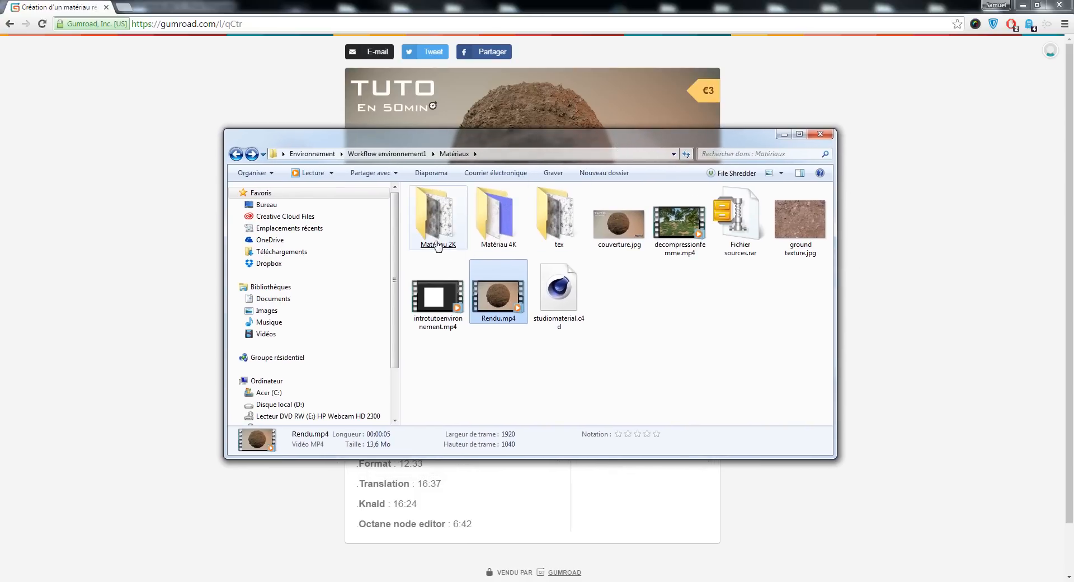
double_click(438, 247)
drag(728, 302, 426, 213)
click(236, 154)
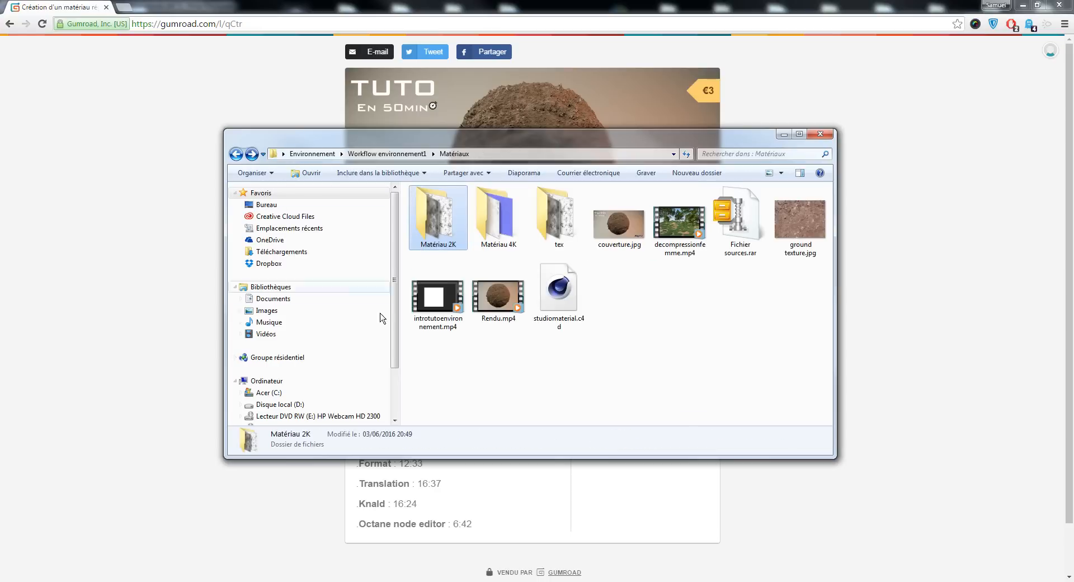
Step: Play the decompressionfemme.mp4 video, pause it and close the player
double_click(680, 224)
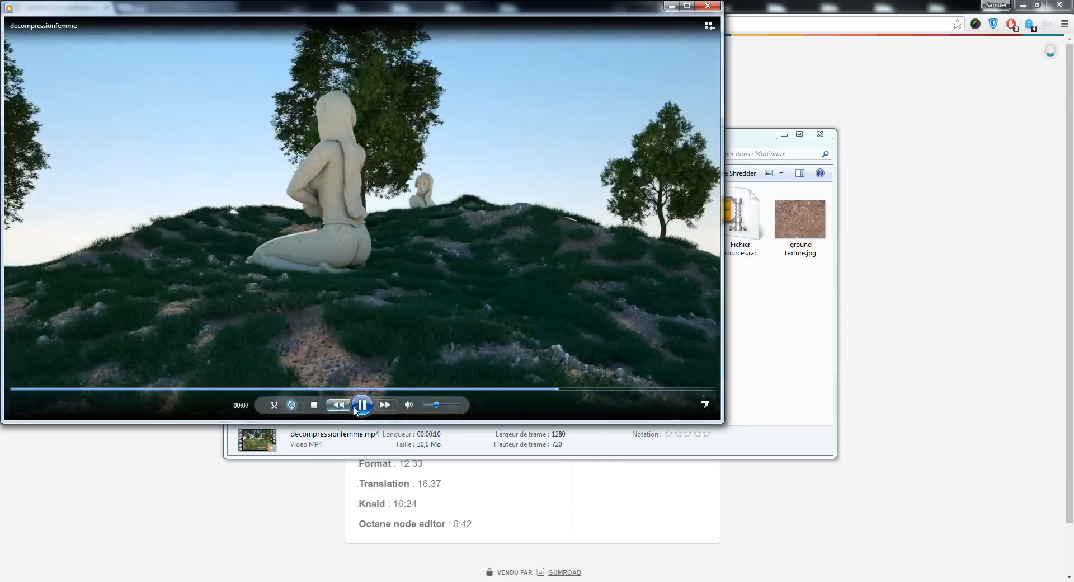
click(362, 405)
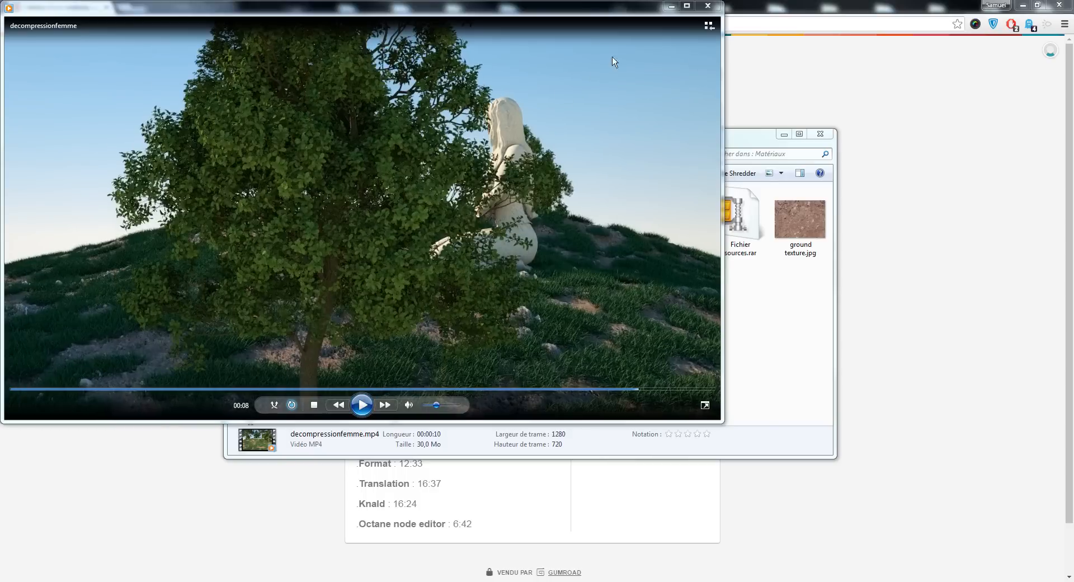
click(711, 7)
Step: Look through the texture maps in the Matériau 4K subfolder and return to the Matériaux folder
double_click(493, 216)
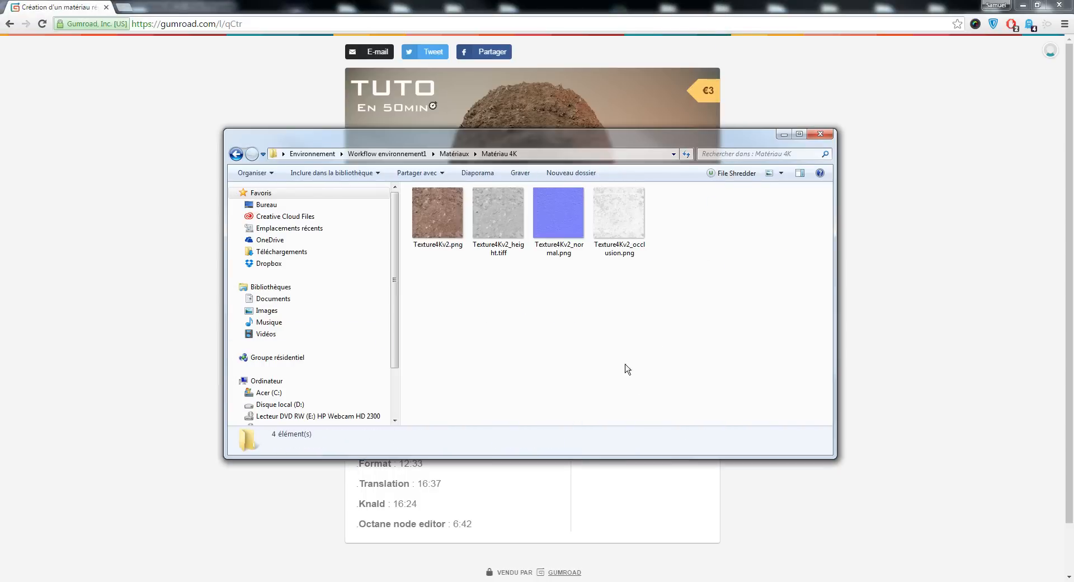
drag(703, 306, 423, 226)
click(235, 153)
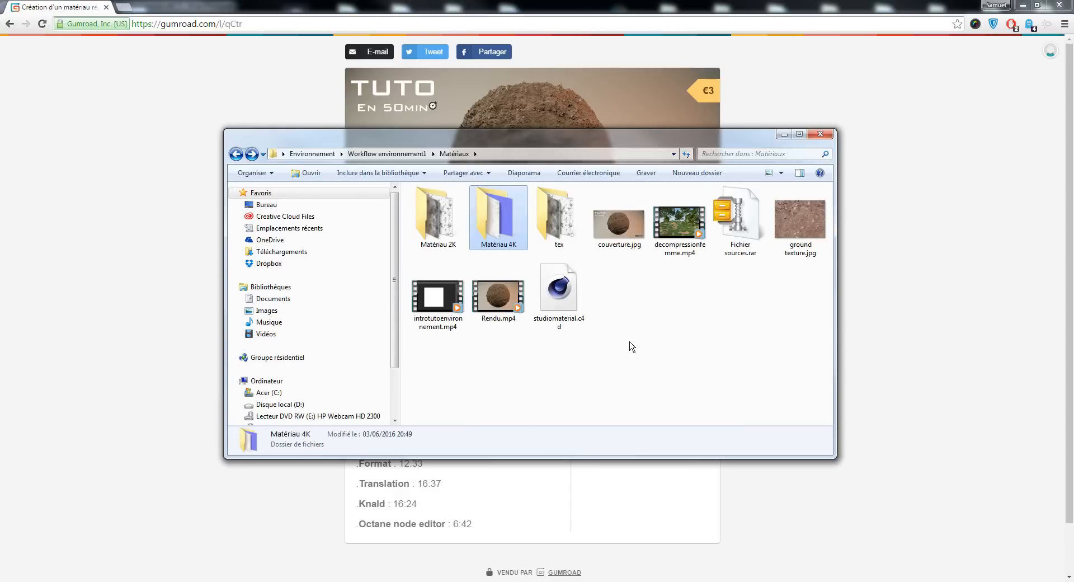
Step: View the couverture.jpg cover image and the ground texture.jpg source photo, closing each afterwards
click(616, 230)
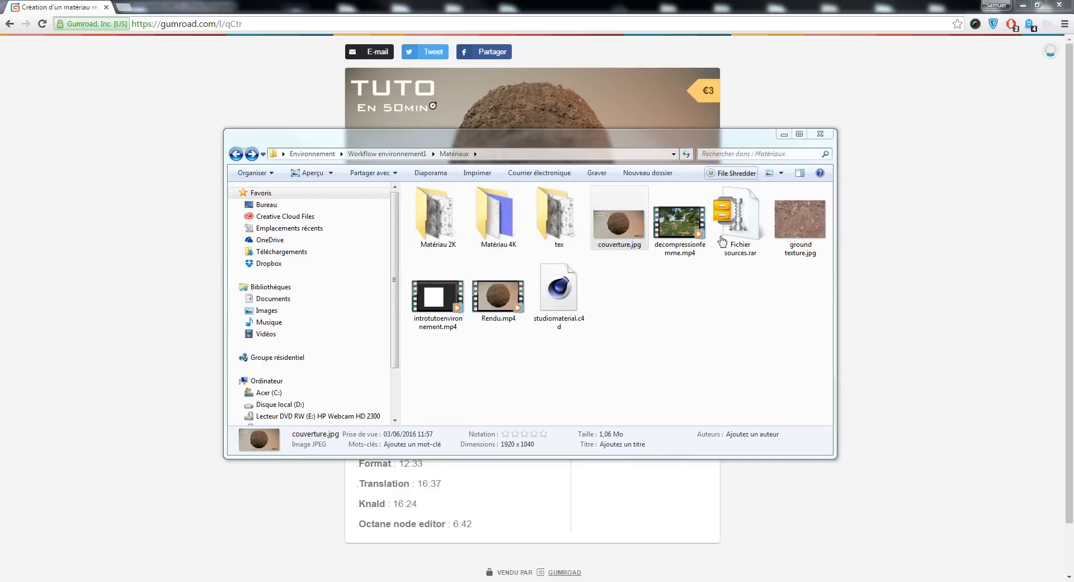
key(Return)
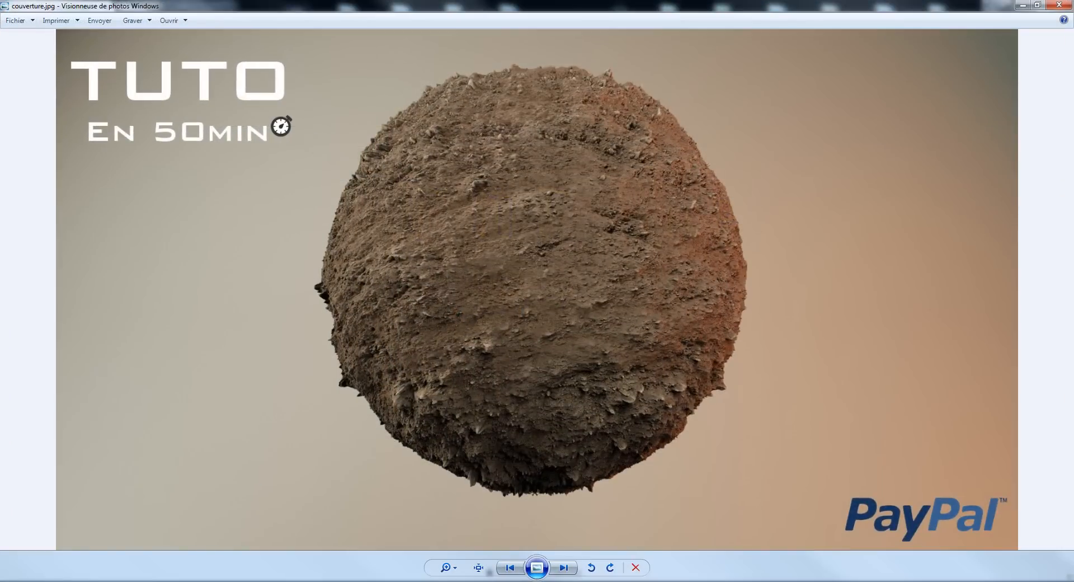
click(1060, 5)
click(801, 221)
key(Return)
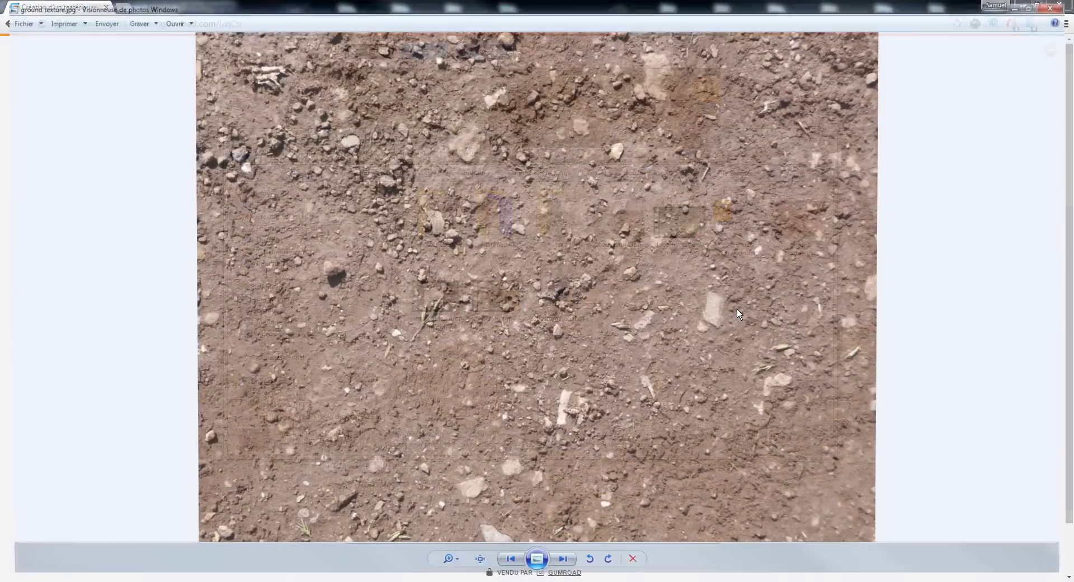
click(1057, 6)
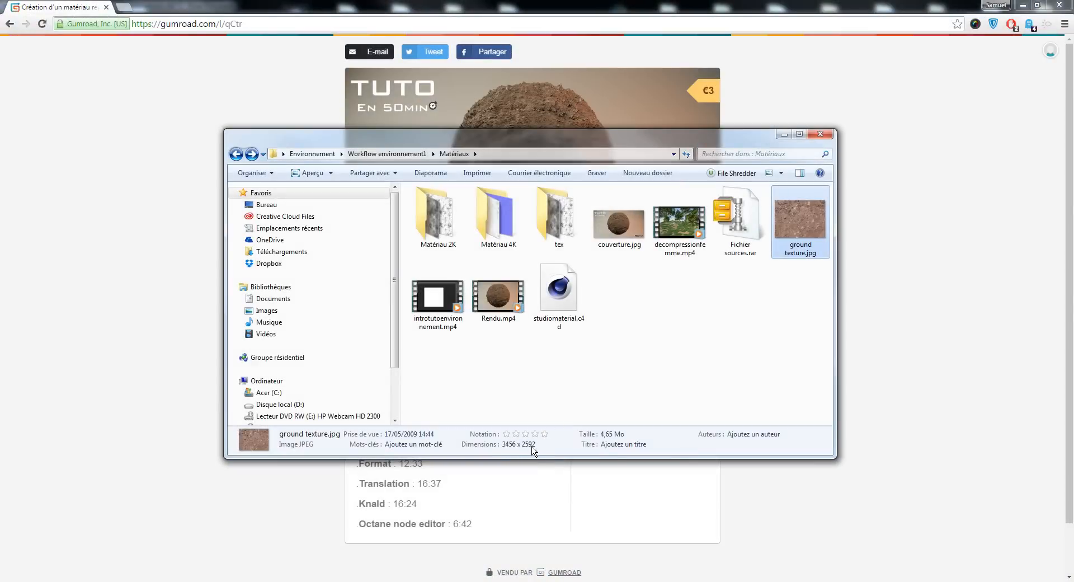
Step: Play the introtutoenvironnement.mp4 video from the Matériaux folder
double_click(432, 299)
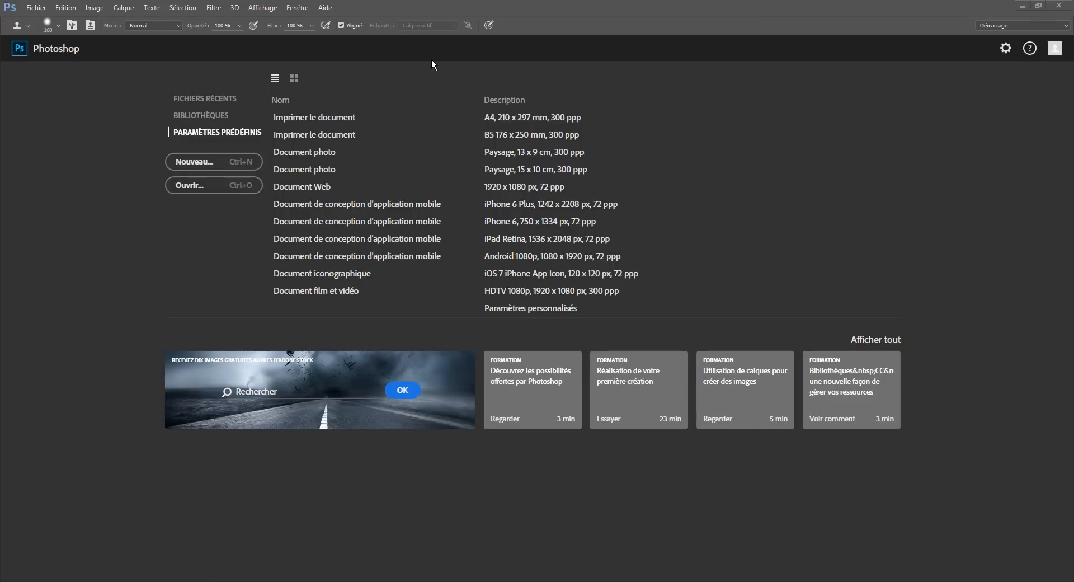
Step: Create a new Photoshop document named texture and bring the ground texture image into it
click(36, 7)
click(46, 20)
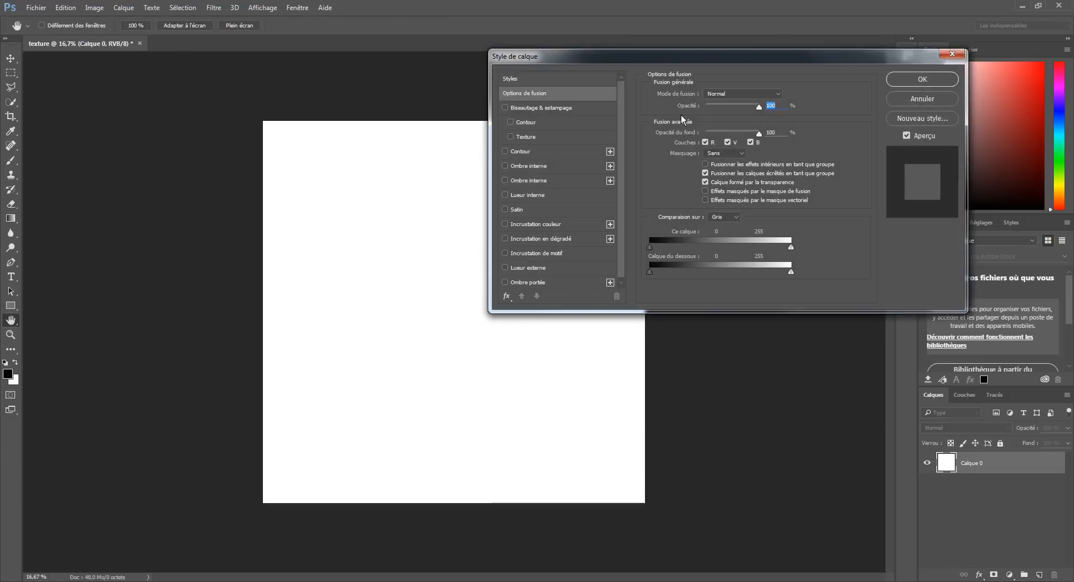
click(36, 7)
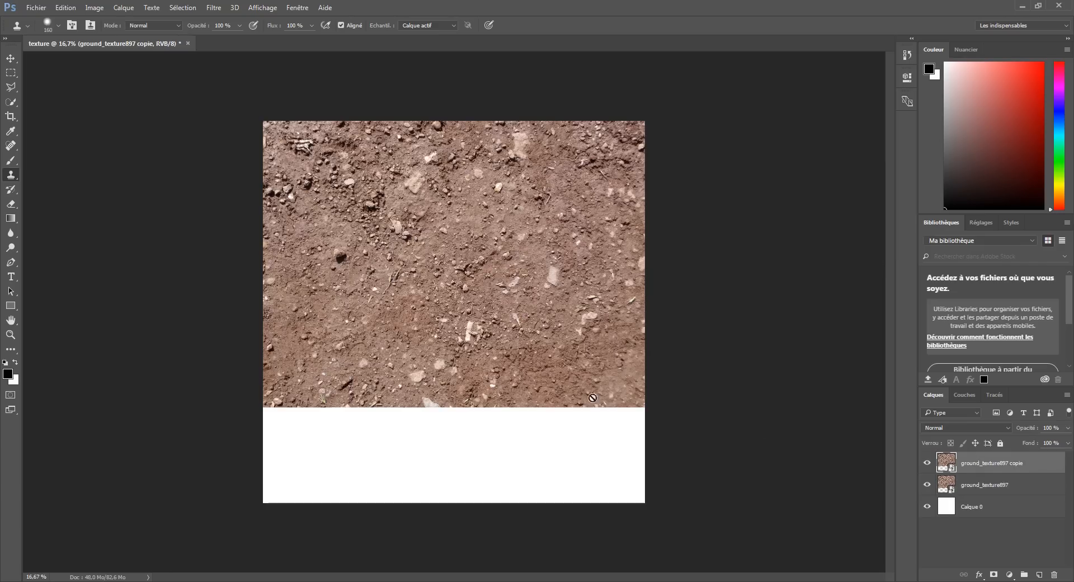
Step: Inspect the seams between the tiled ground texture copies at 100% zoom
mouse_move(484, 250)
mouse_down()
mouse_move(427, 266)
mouse_move(425, 311)
mouse_up()
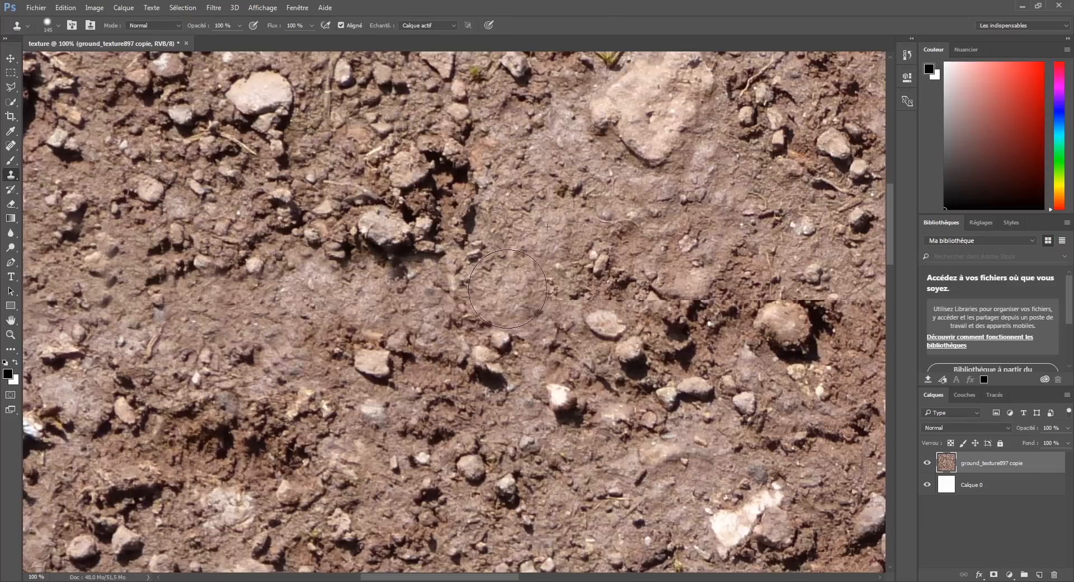
mouse_move(489, 332)
mouse_down()
mouse_move(503, 323)
mouse_move(432, 305)
mouse_move(381, 312)
mouse_up()
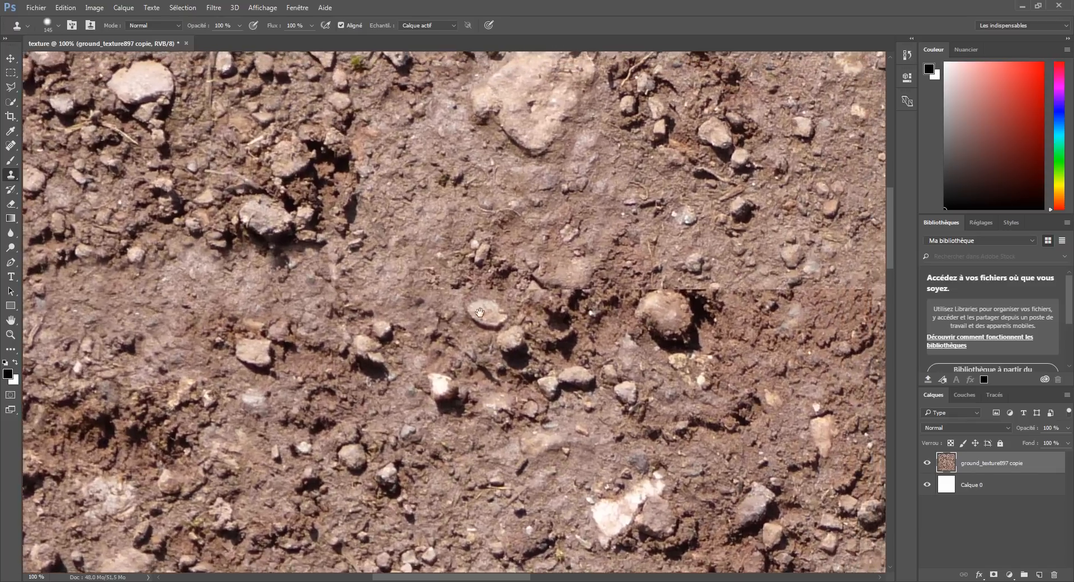
drag(381, 311, 358, 327)
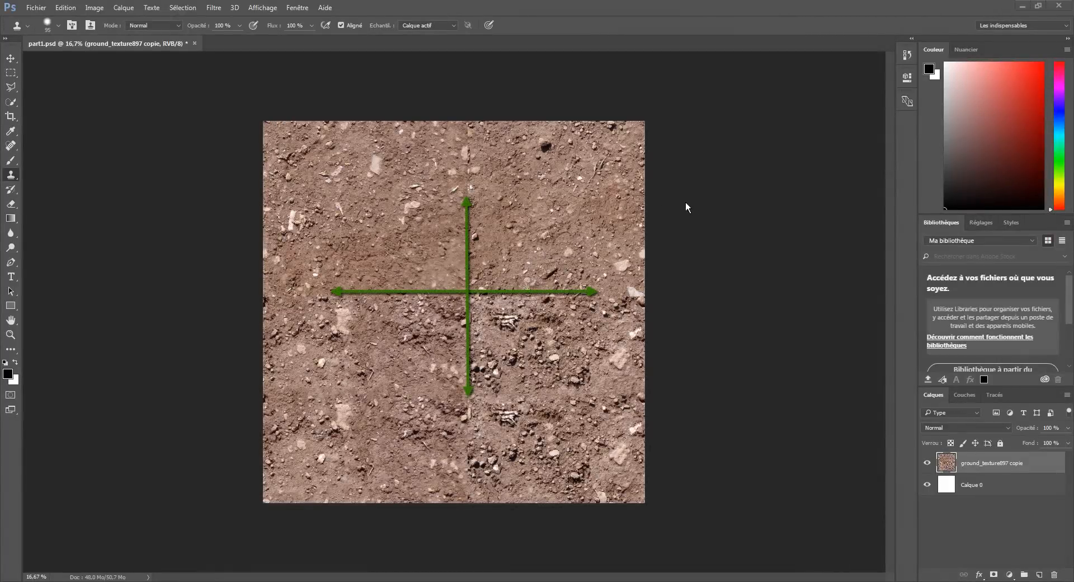
key(ctrl+1)
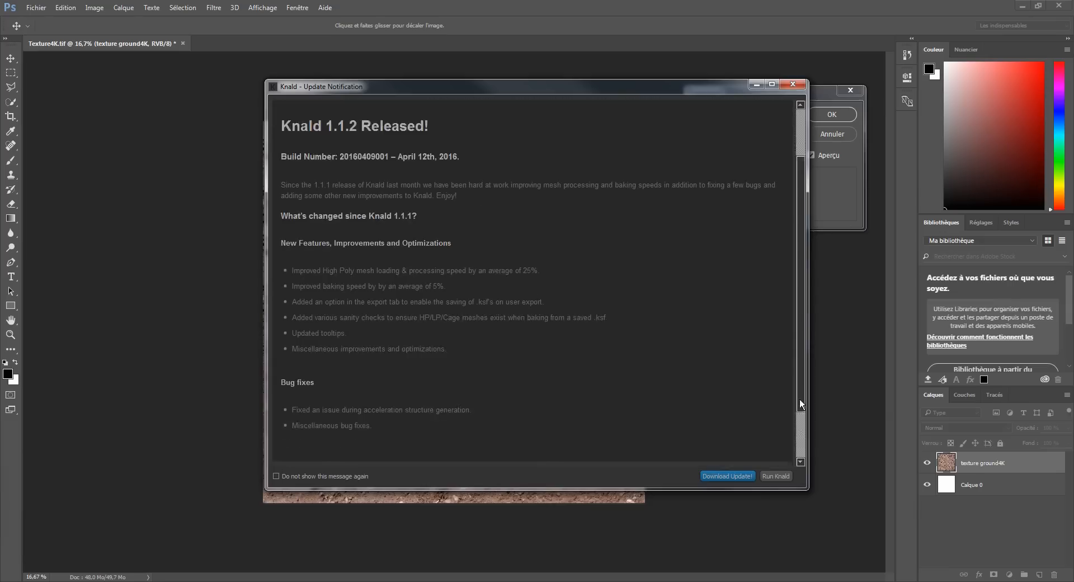
Step: Run Knald past its update notification and switch the 3D preview of the ground material to a sphere
scroll(801, 398, down, 2)
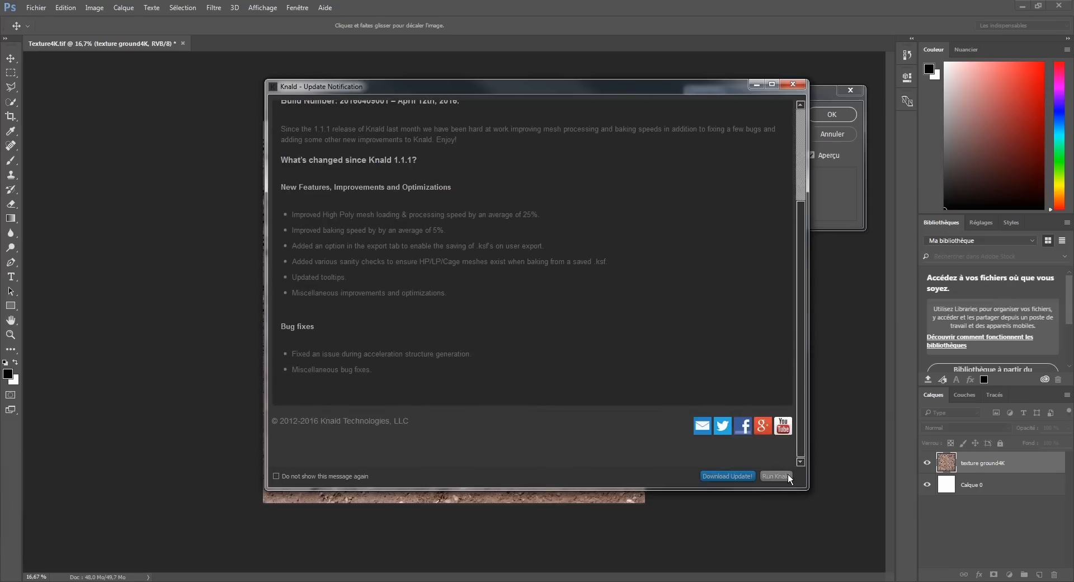
click(776, 476)
click(400, 421)
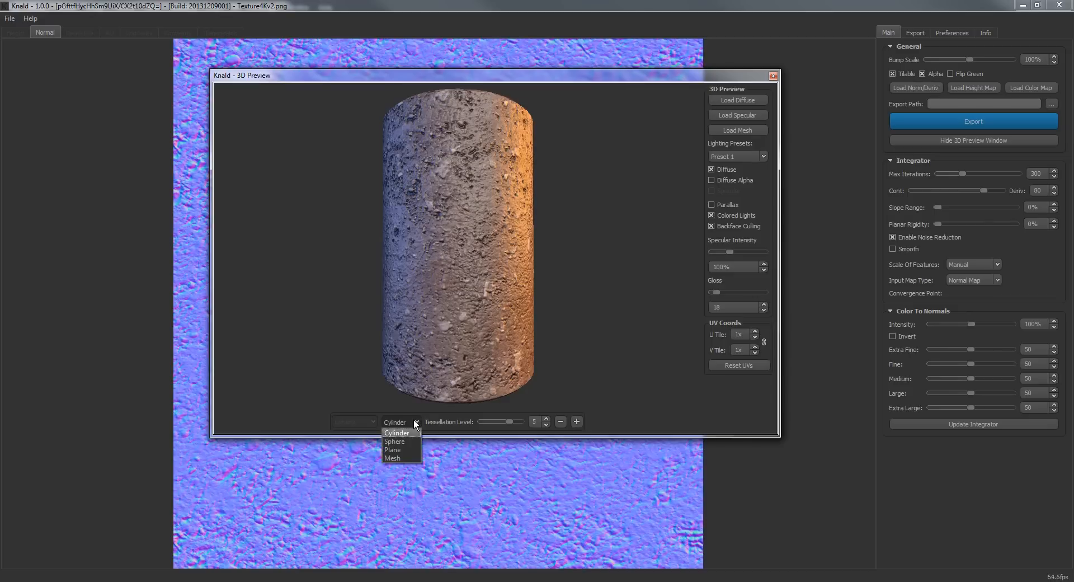
click(394, 437)
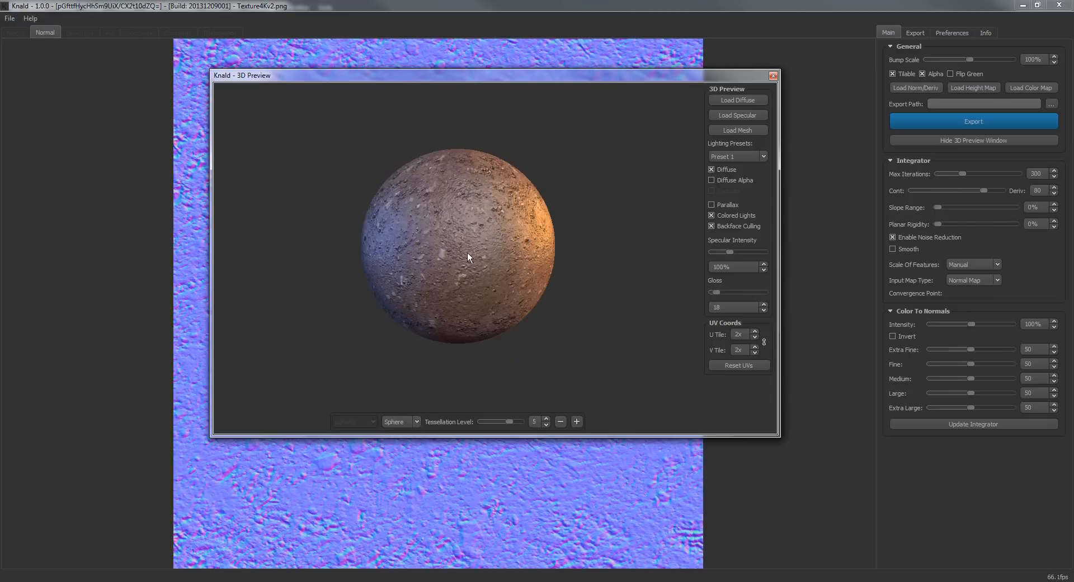
Step: Preview the ground material on a plane and move the 3D preview window off the AO map
click(400, 422)
click(398, 442)
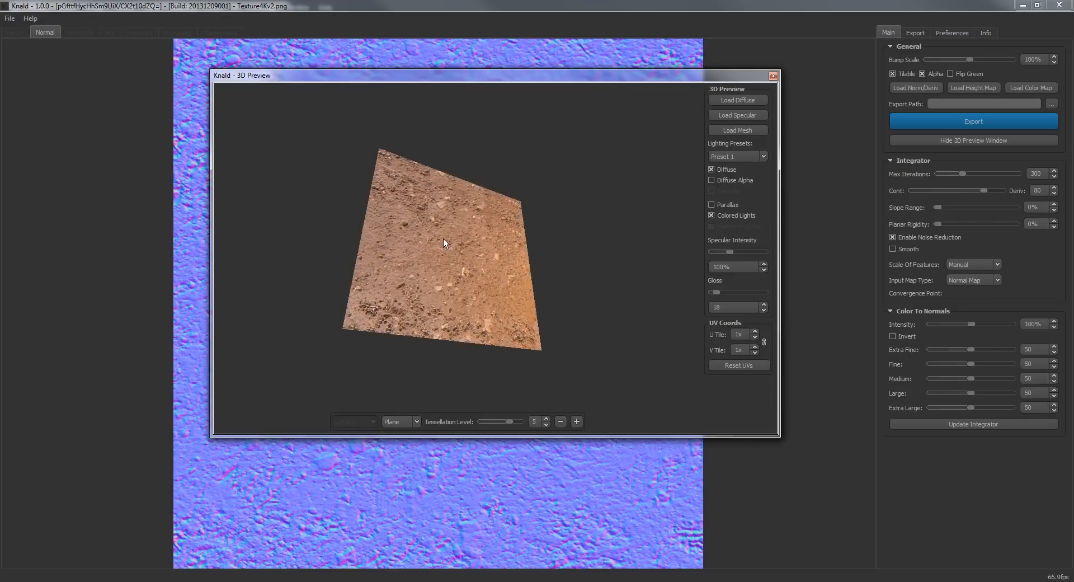
drag(444, 243, 480, 312)
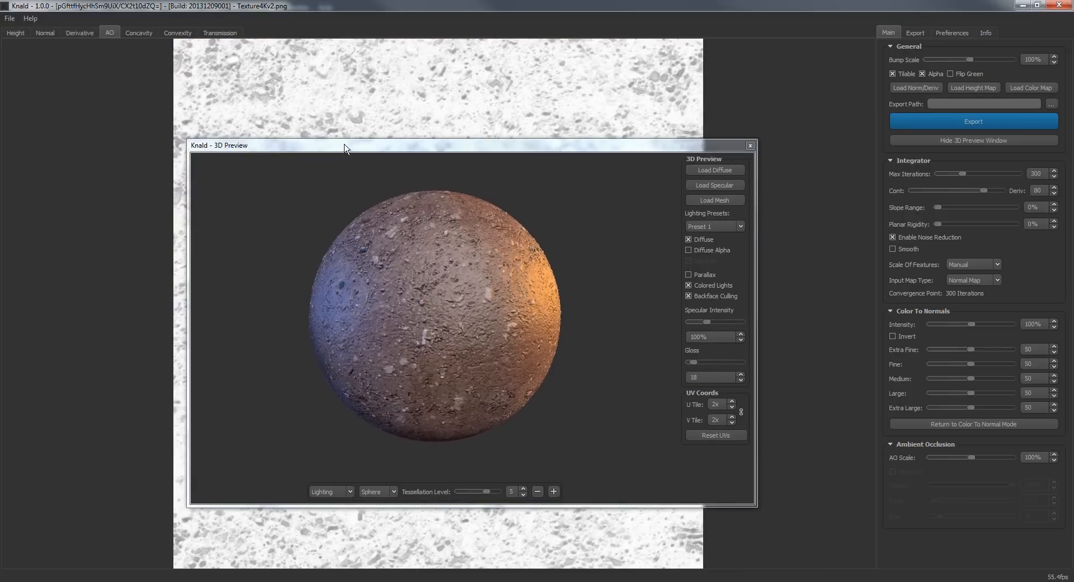
drag(343, 148, 728, 162)
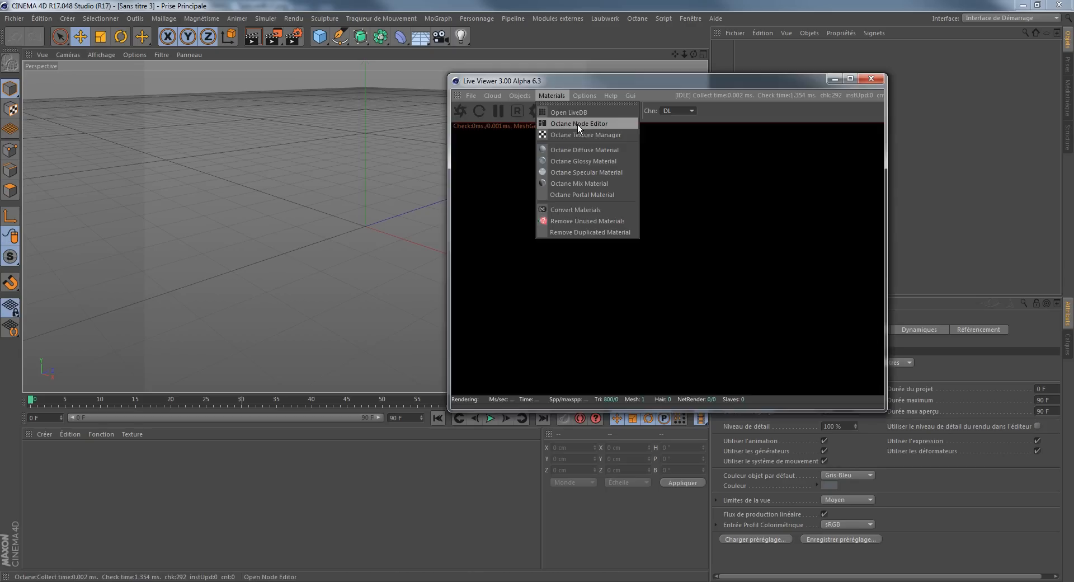
Step: Open the Octane Node Editor in Cinema 4D and draw a connection from the second ImageTexture node toward the Octane Material
click(583, 124)
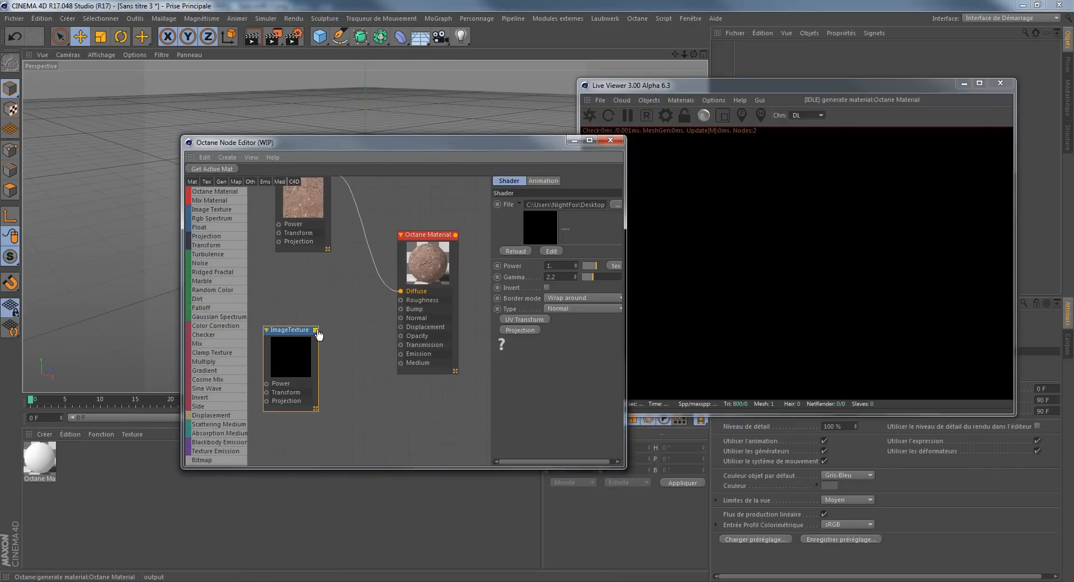
drag(317, 334, 379, 319)
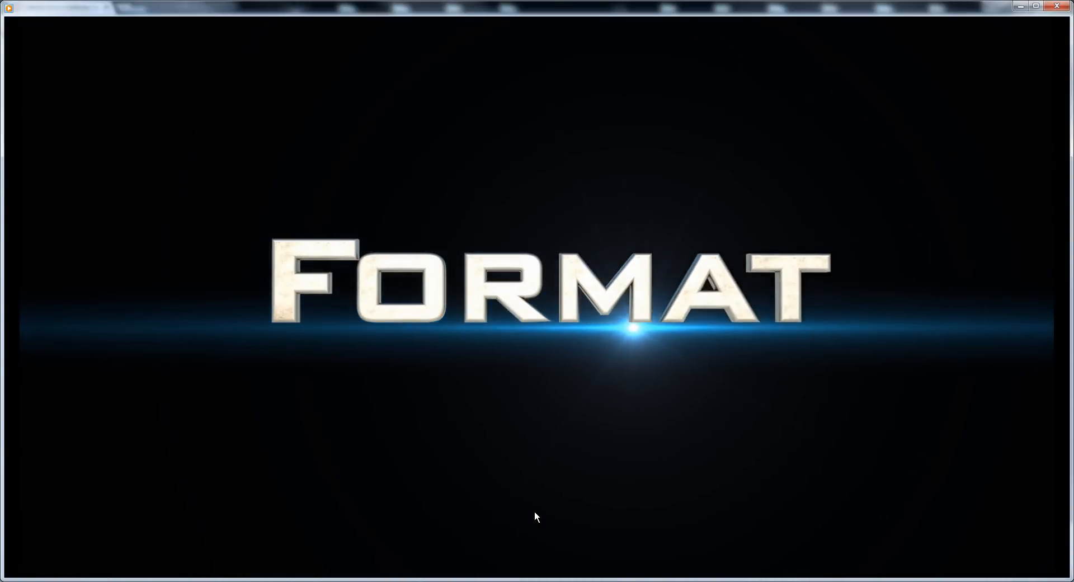
Step: Leave the intro video and play Rendu.mp4 to examine the rotating ground-material sphere, pausing and resuming it
click(541, 562)
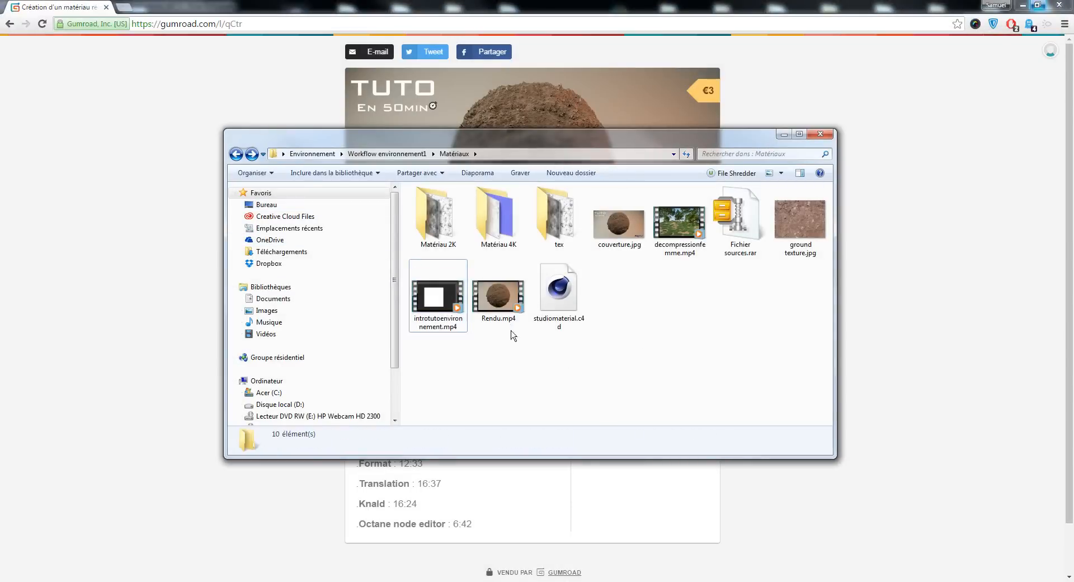
double_click(500, 313)
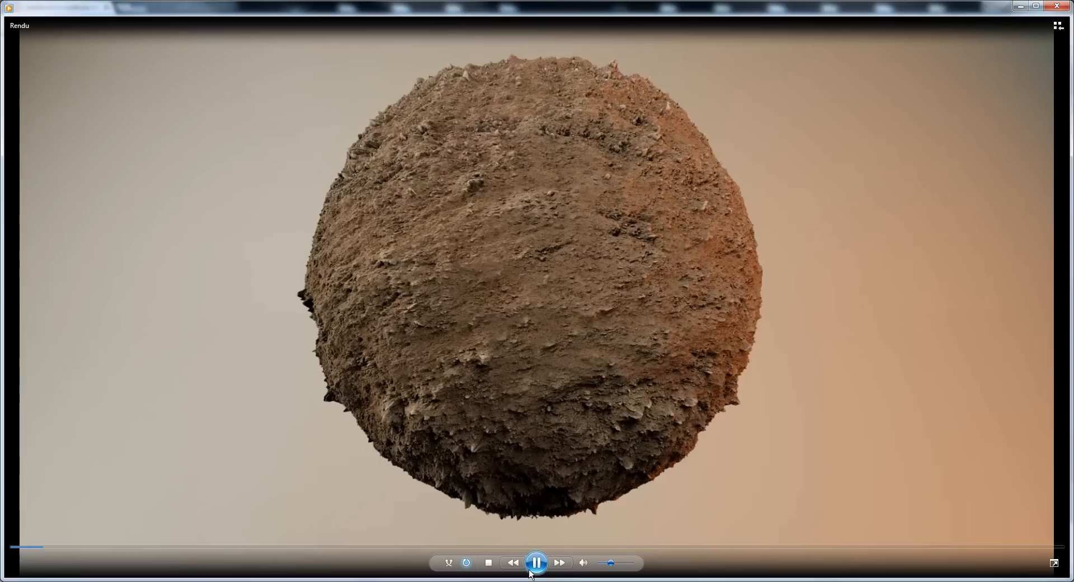
click(533, 568)
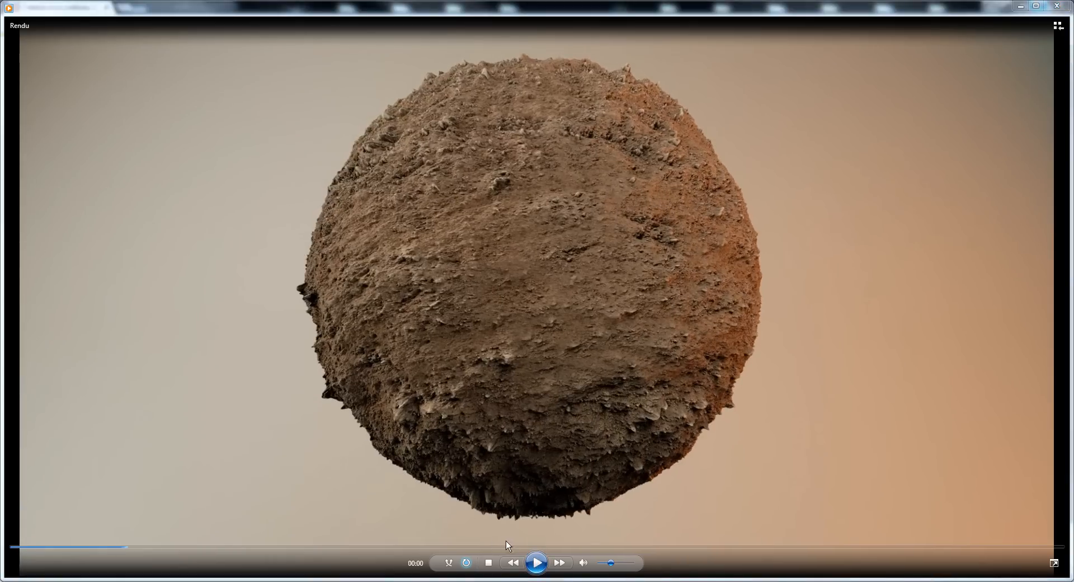
click(537, 565)
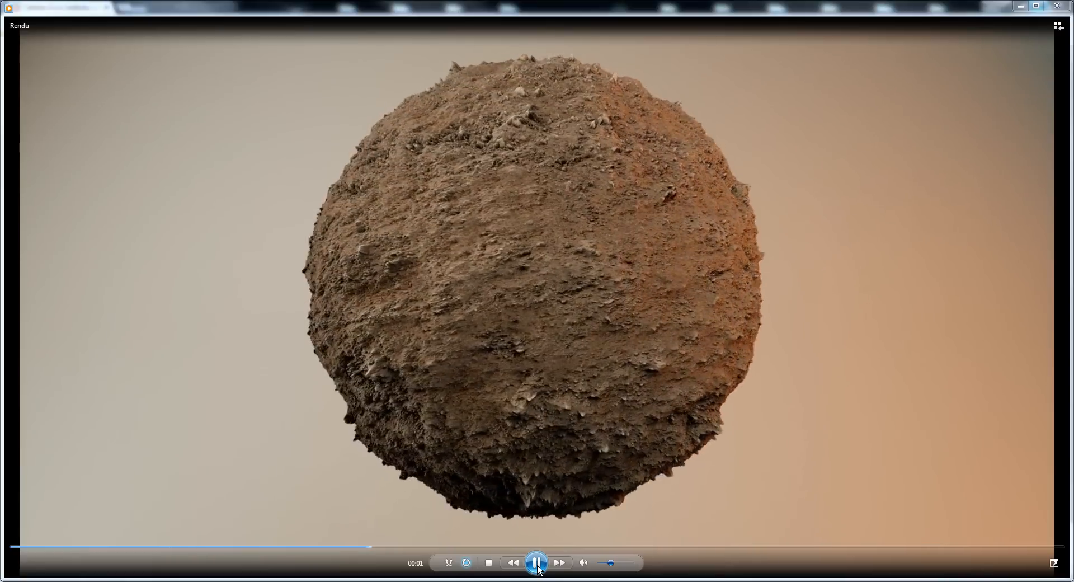
click(537, 566)
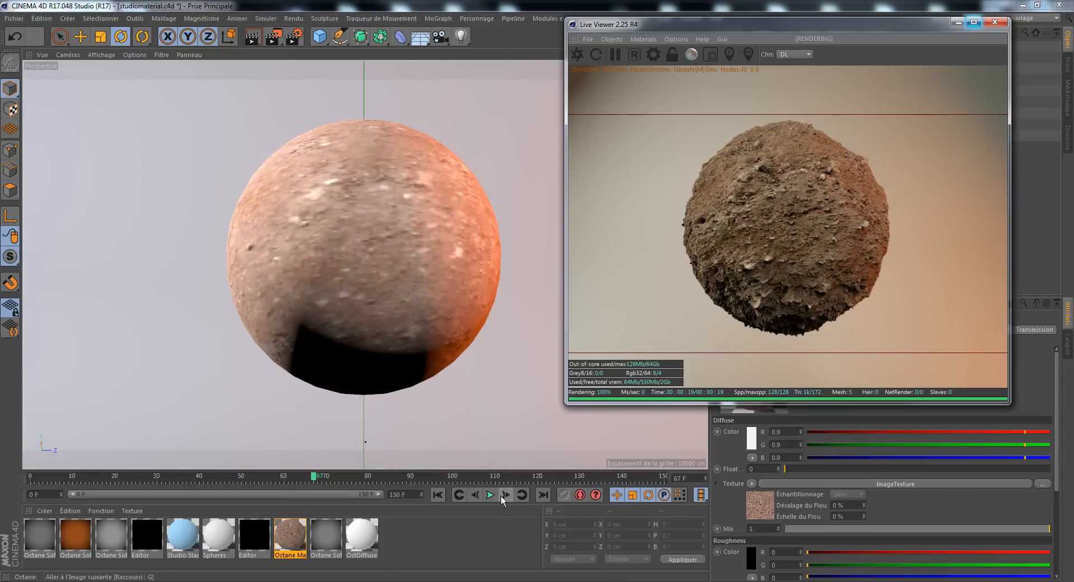
Step: Play the sphere animation in the studiomaterial.c4d scene, stop it and return to the first frame
click(495, 497)
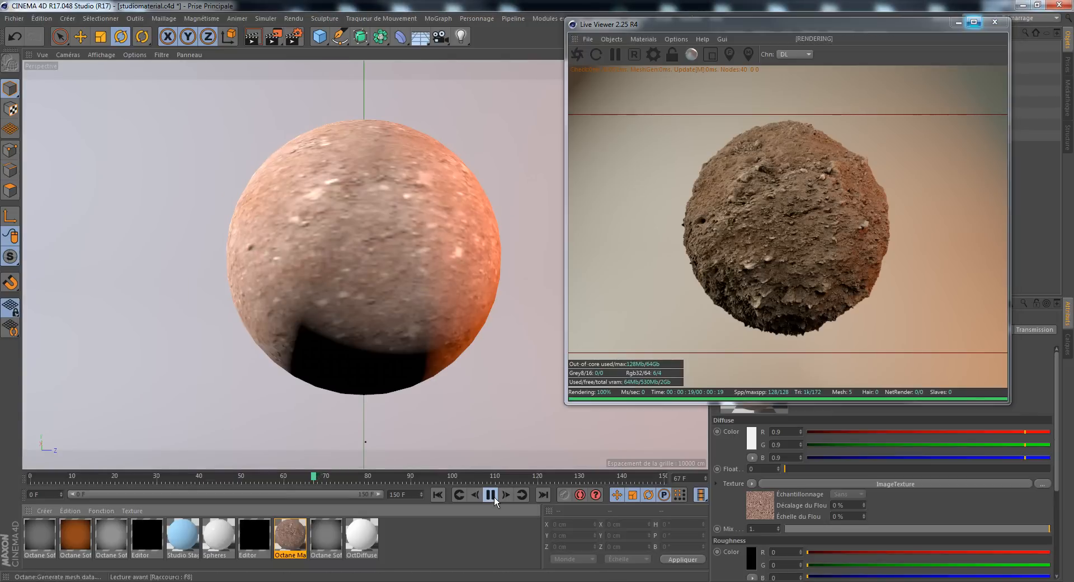
click(494, 496)
click(436, 495)
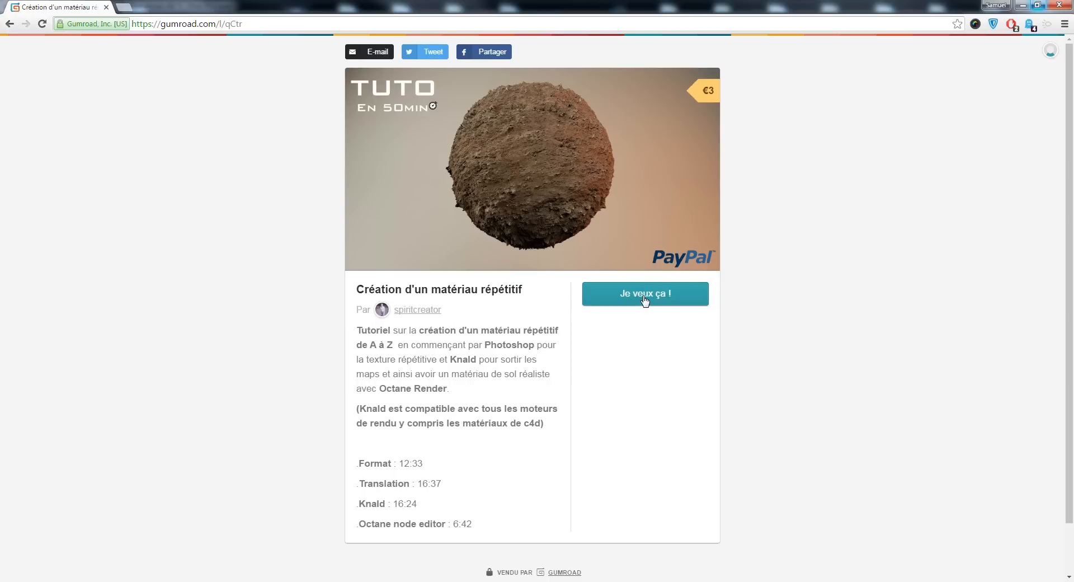
Step: Start buying the "Création d'un matériau répétitif" tutorial on Gumroad and choose PayPal as the payment method
click(645, 296)
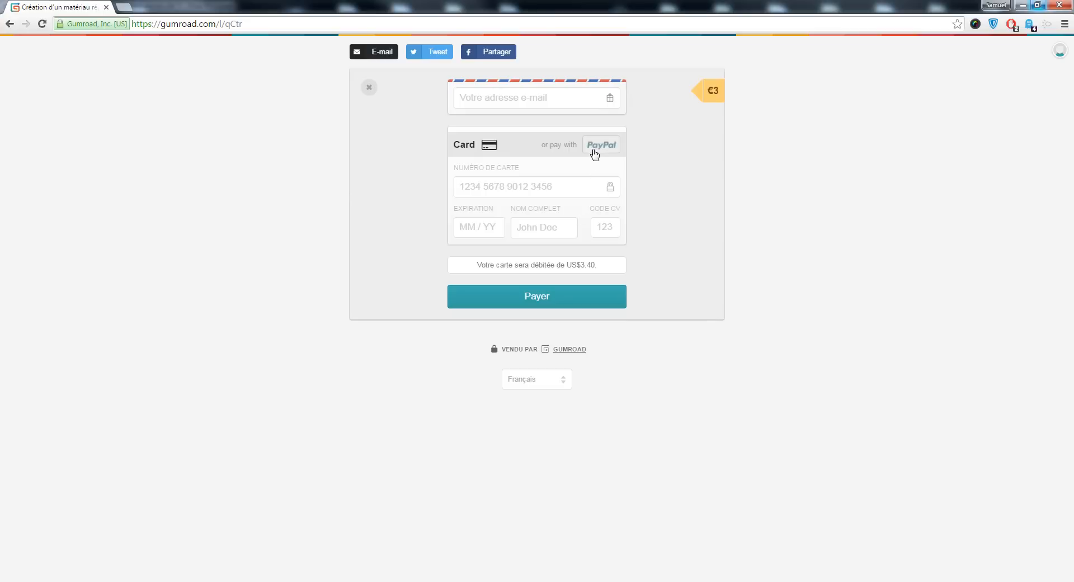
click(596, 151)
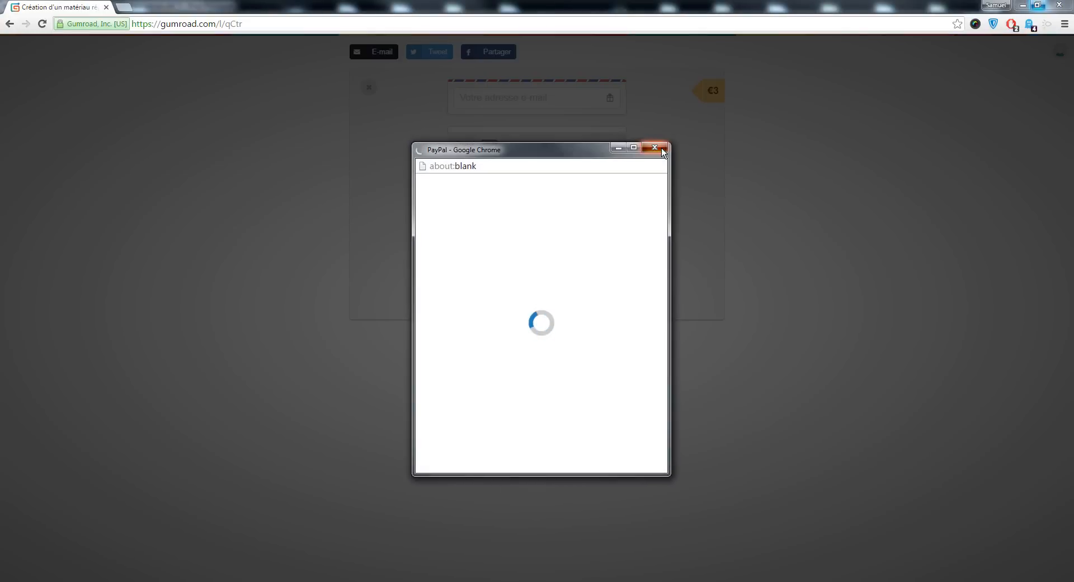
Step: Abandon the PayPal payment and leave the Gumroad checkout form
click(661, 148)
click(370, 87)
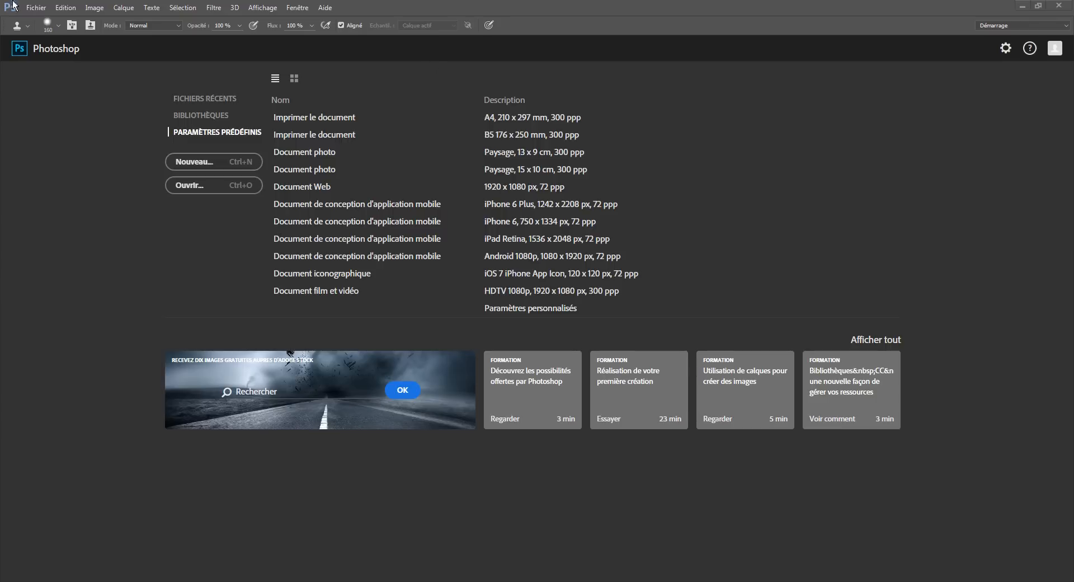
Step: Start a new Photoshop document named texture with a width and height of 4096 pixels
click(36, 7)
click(39, 19)
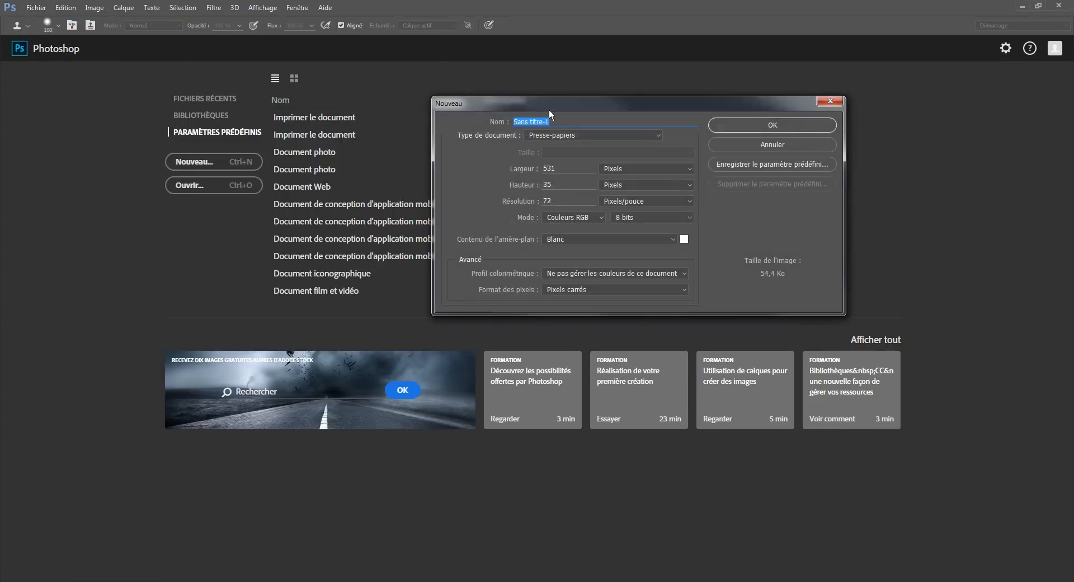
drag(549, 110, 517, 94)
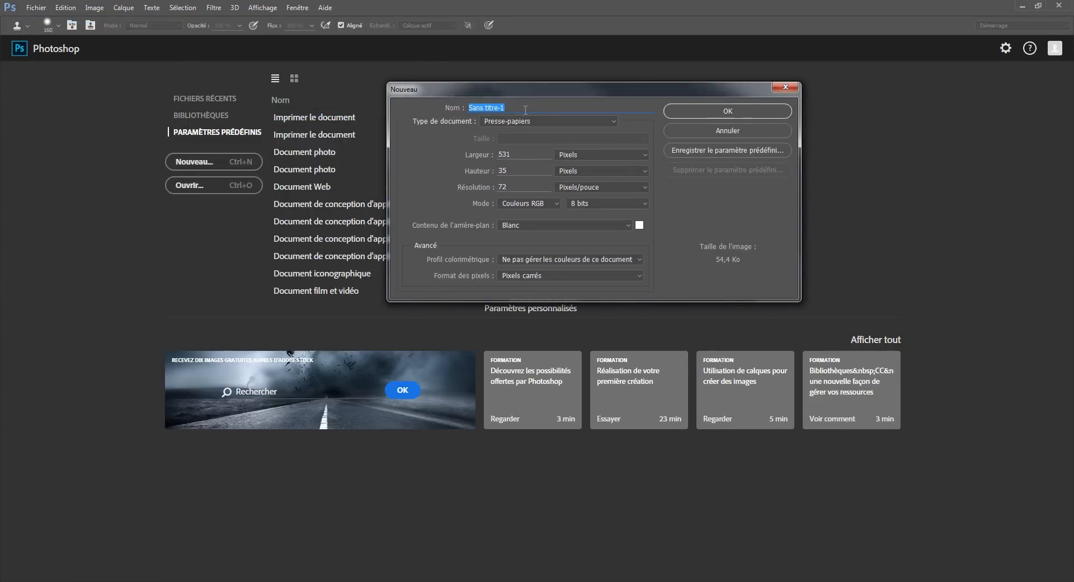
text(texture)
key(Tab)
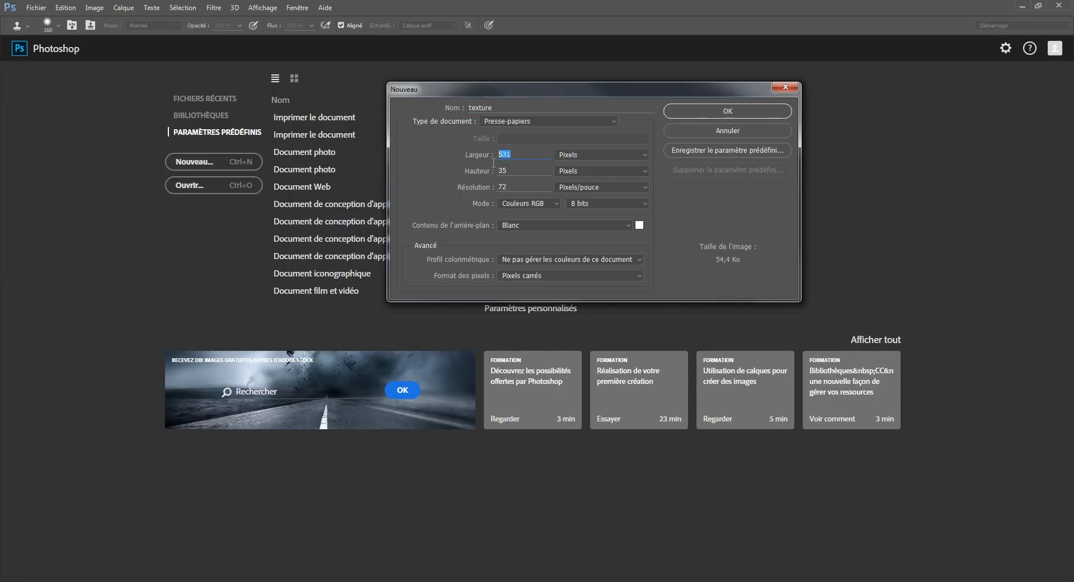
text(4096)
key(Tab)
text(4096)
Step: Set the new document's resolution to 300 pixels per inch and create it
click(599, 156)
click(435, 174)
click(521, 188)
drag(509, 190, 435, 194)
text(300)
click(727, 112)
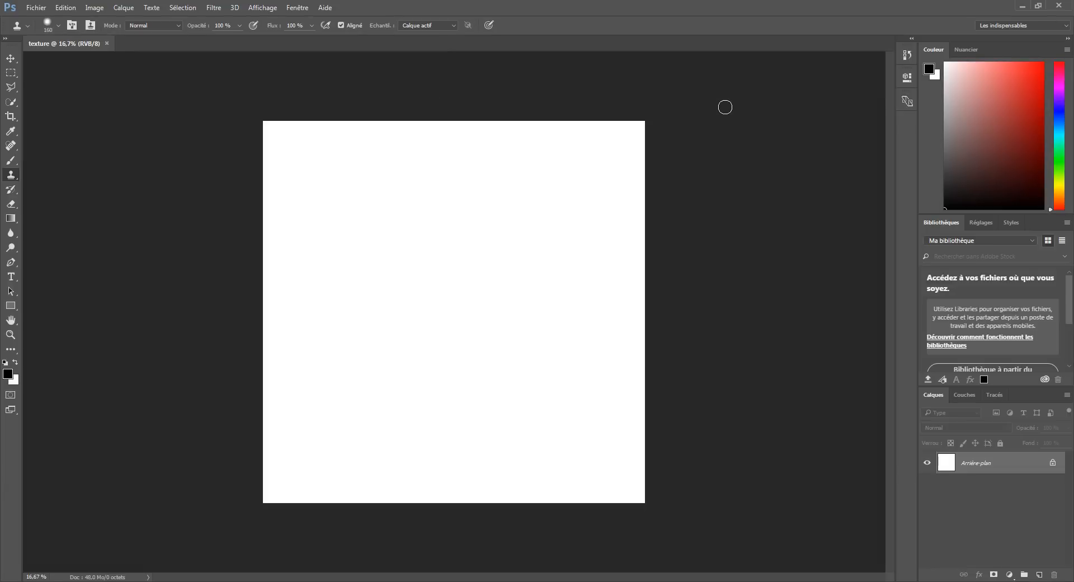
Step: Unlock the white background so it becomes a regular layer, leaving its layer style unchanged
click(1053, 463)
double_click(994, 467)
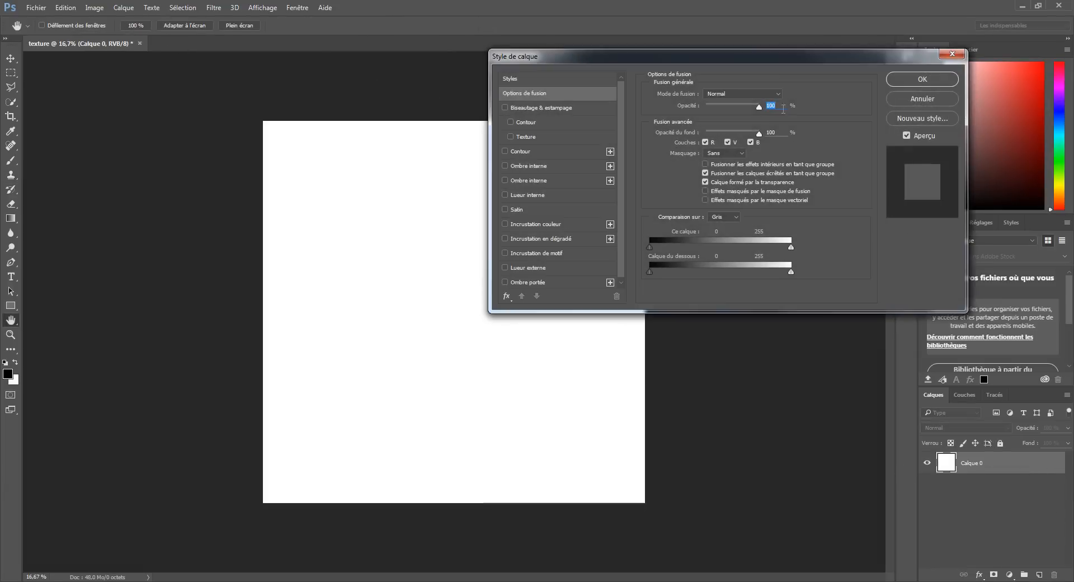
click(960, 54)
Step: Place the ground_texture897 image as an embedded layer and align it with the canvas's upper edge
click(36, 8)
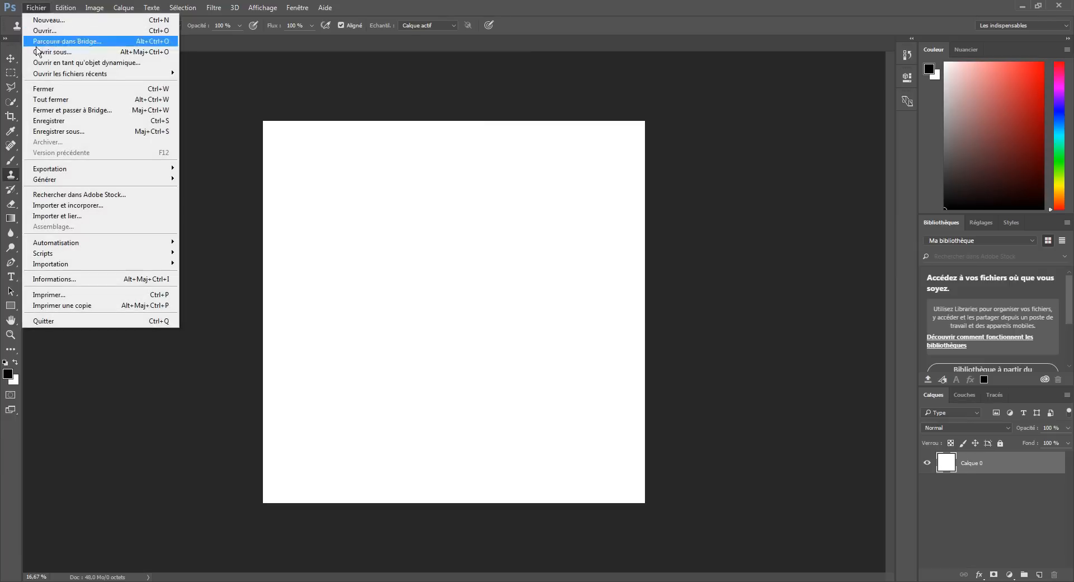
click(102, 210)
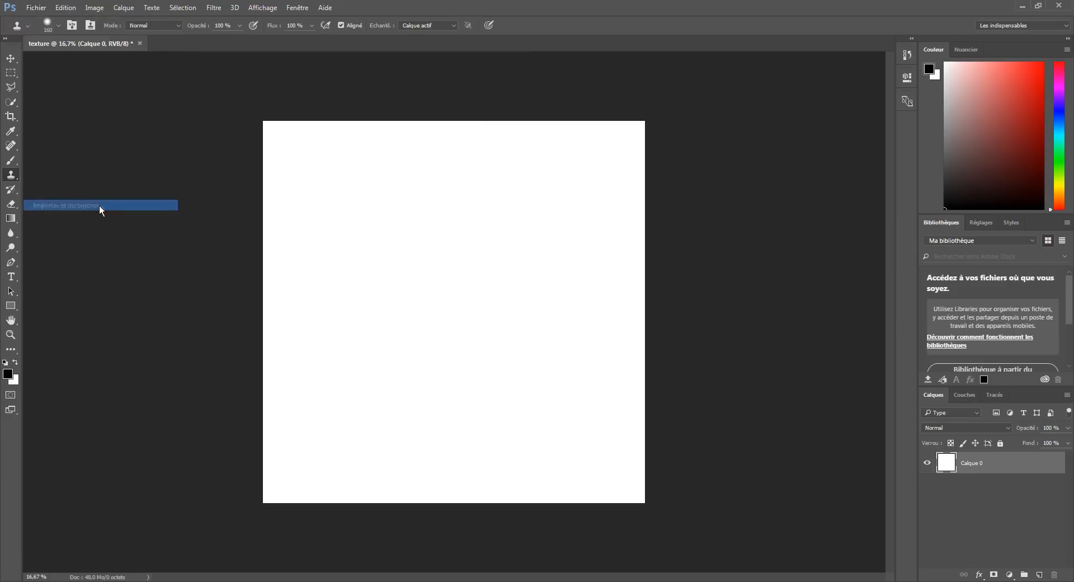
double_click(273, 104)
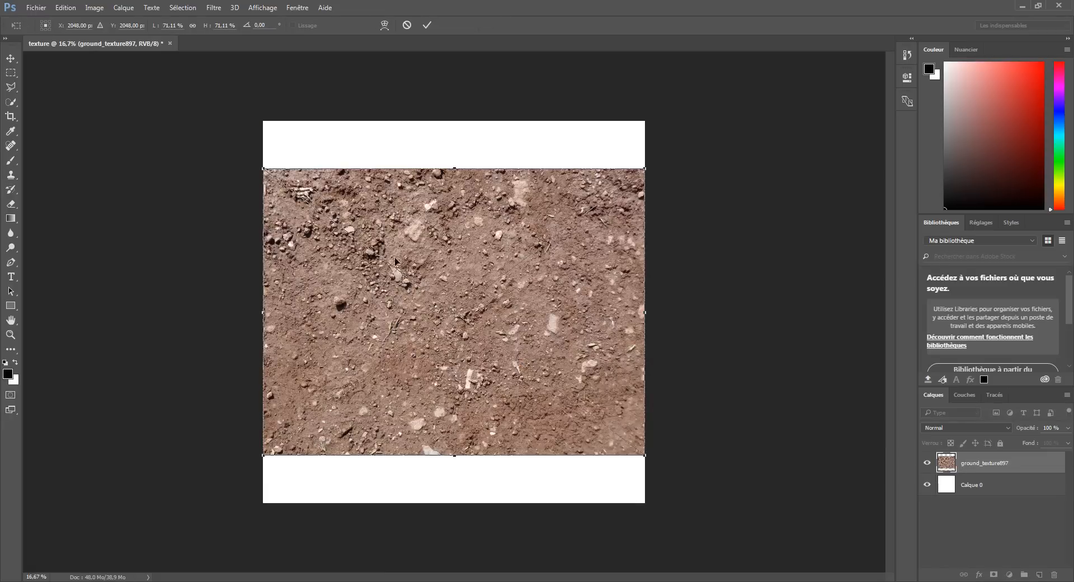
mouse_move(395, 260)
mouse_down()
mouse_move(419, 207)
mouse_move(455, 251)
mouse_move(443, 228)
mouse_up()
key(s)
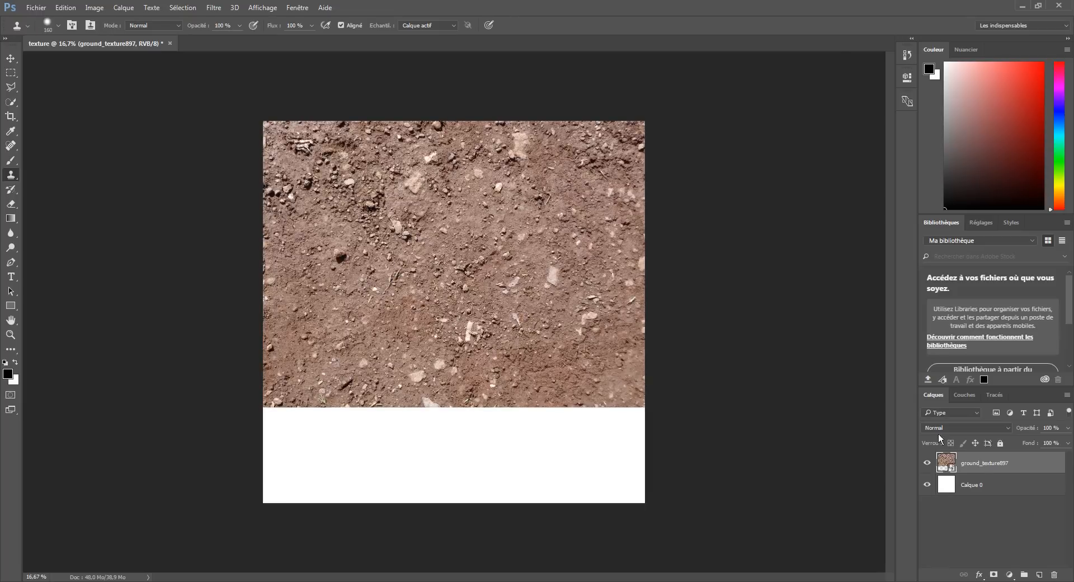
Step: Duplicate the ground_texture897 layer and move the copy down to cover the white strip at the canvas's lower edge
right_click(981, 464)
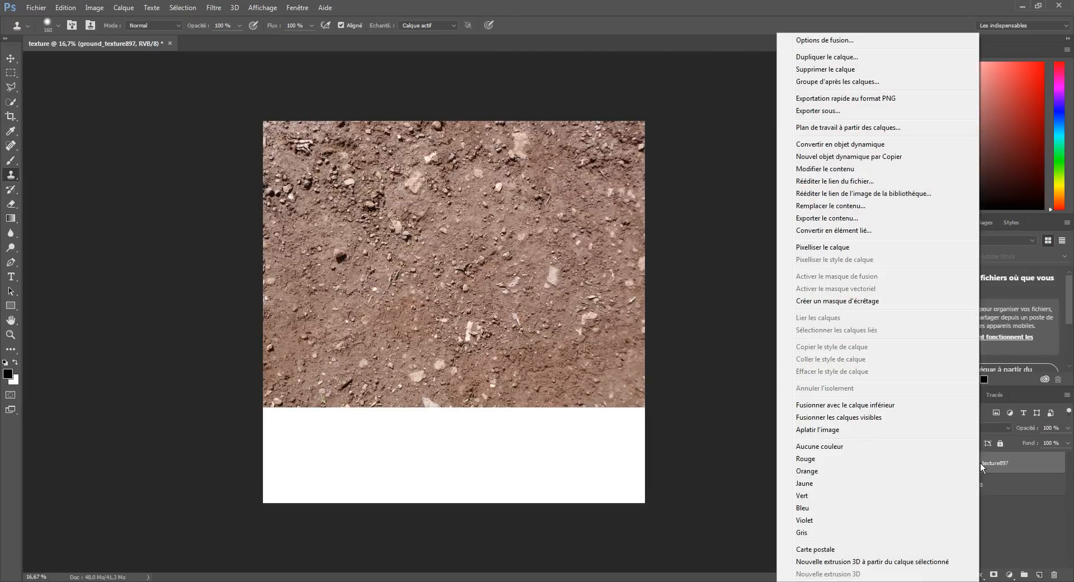
click(821, 58)
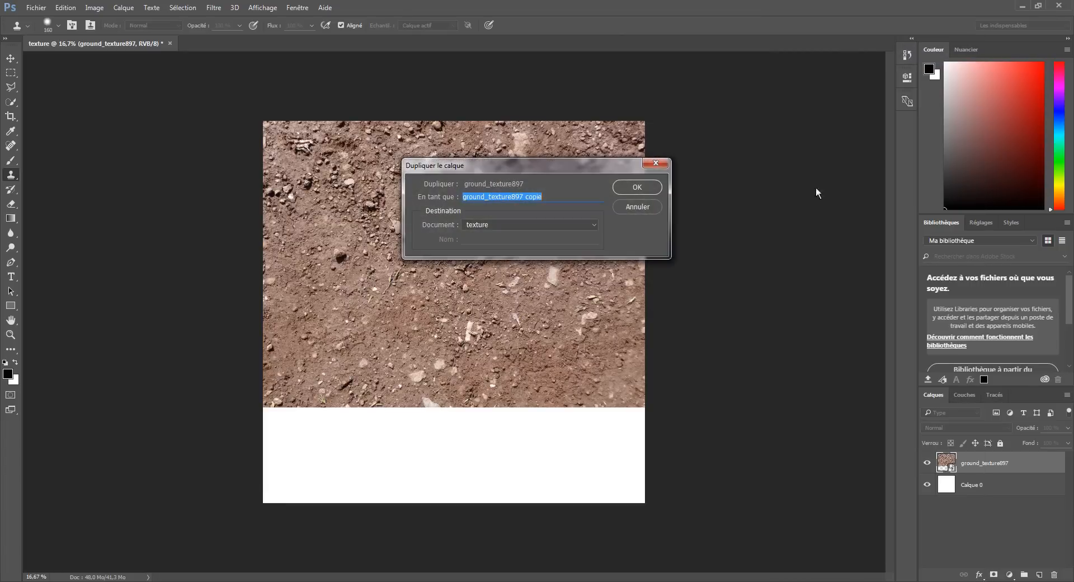
click(639, 193)
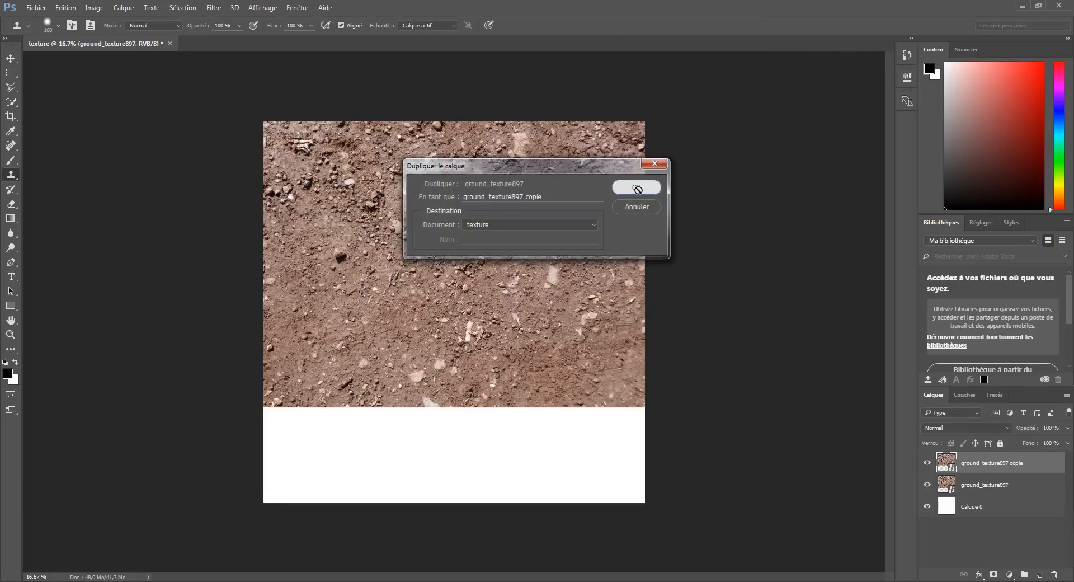
click(978, 486)
click(976, 461)
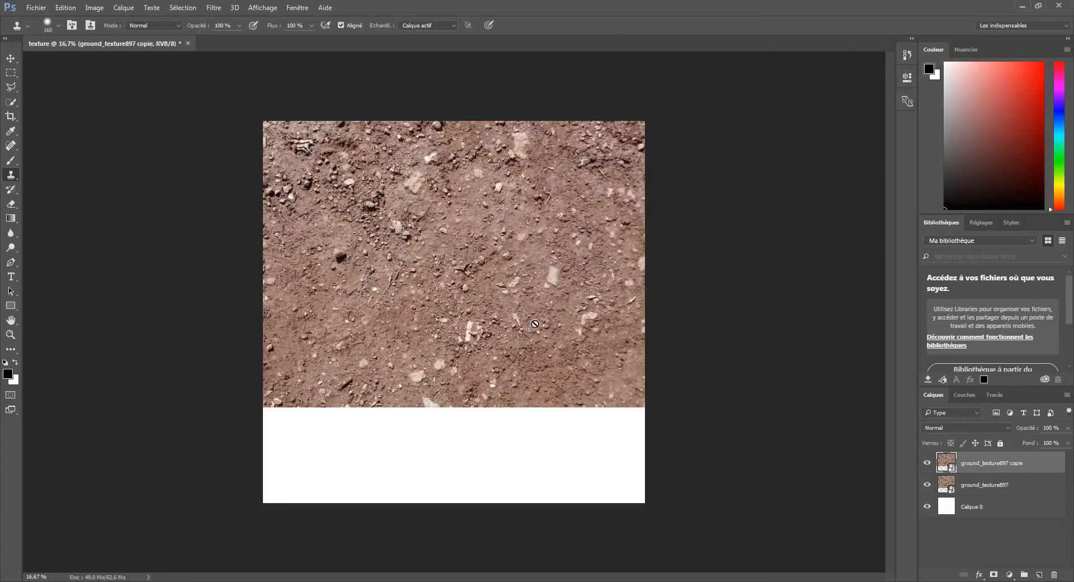
click(12, 59)
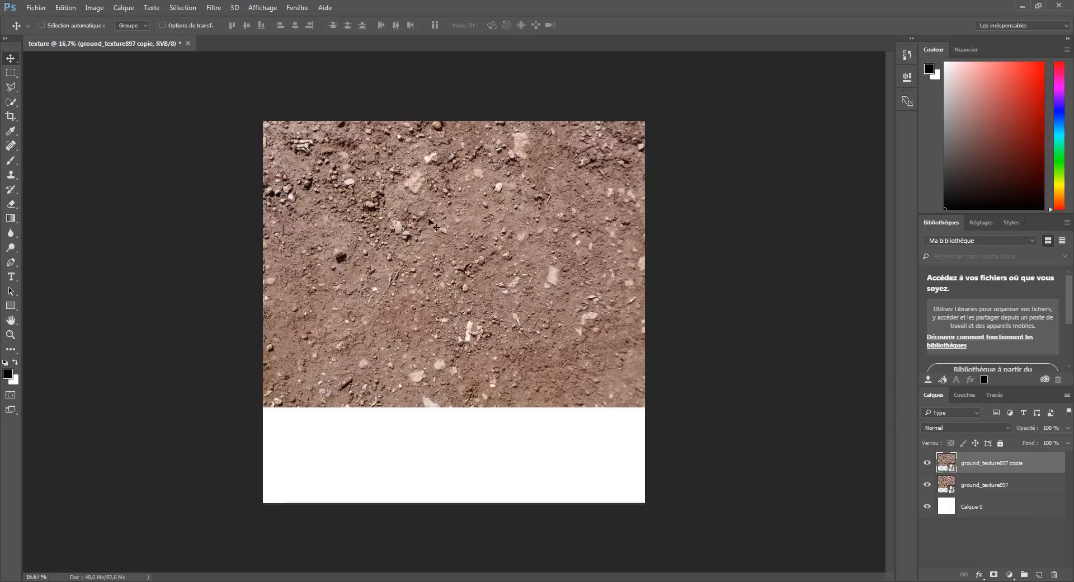
drag(432, 224, 426, 314)
Step: Merge the ground_texture897 layer and its copy into a single layer
click(981, 484)
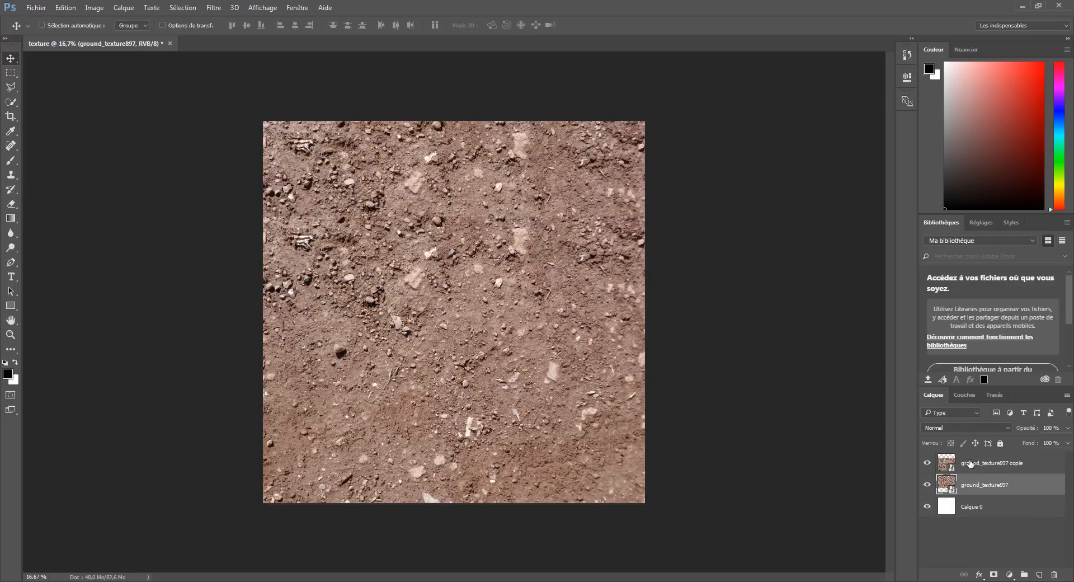
shift+click(971, 472)
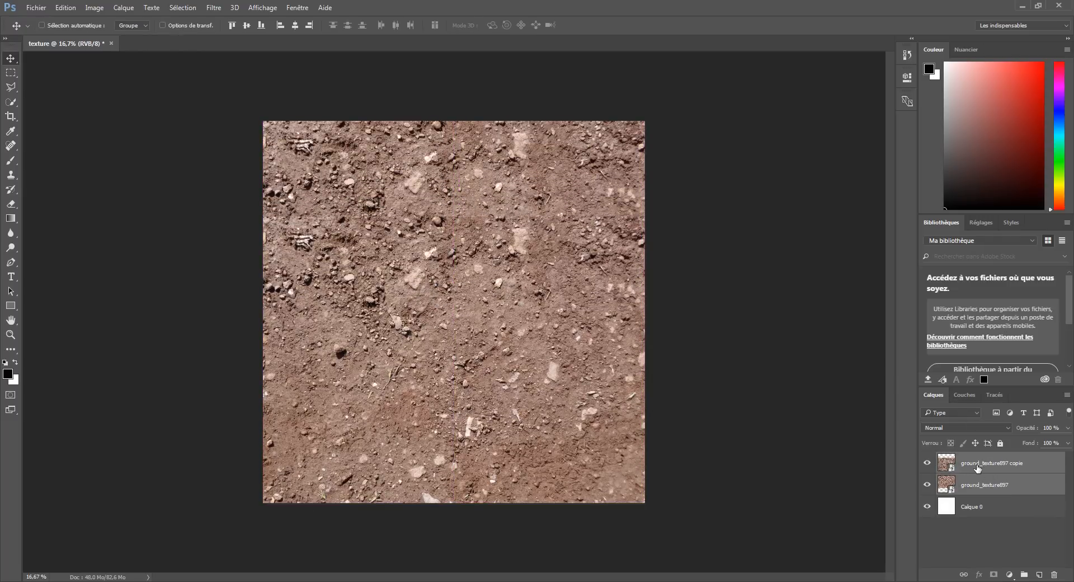
click(977, 485)
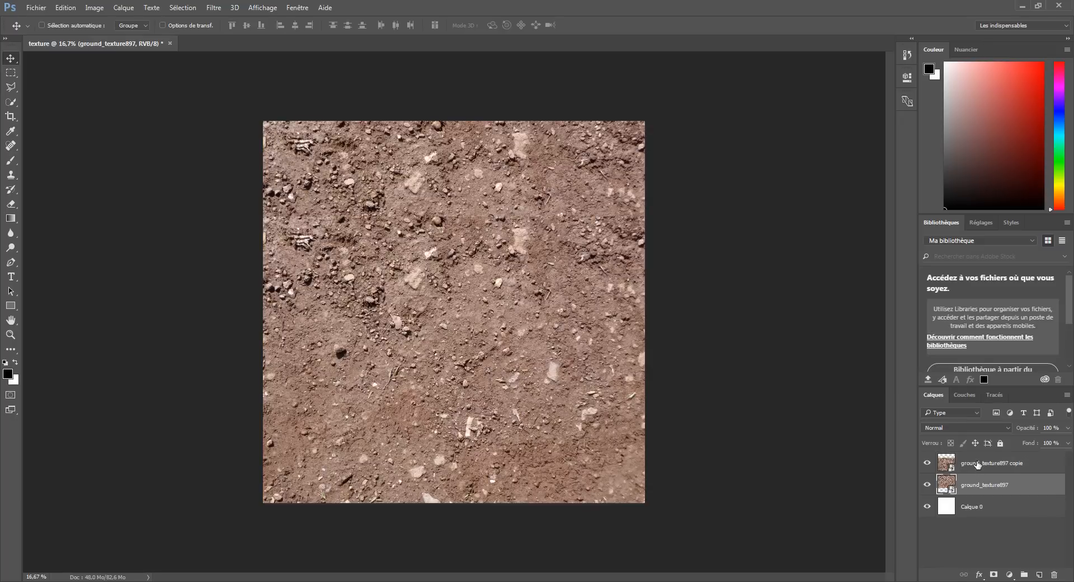
shift+click(976, 465)
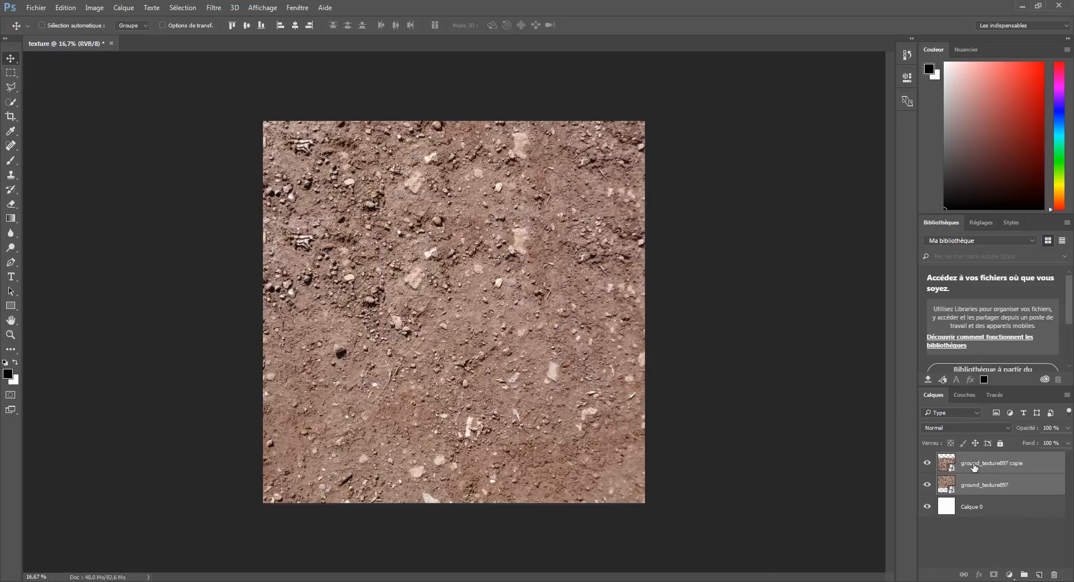
right_click(975, 466)
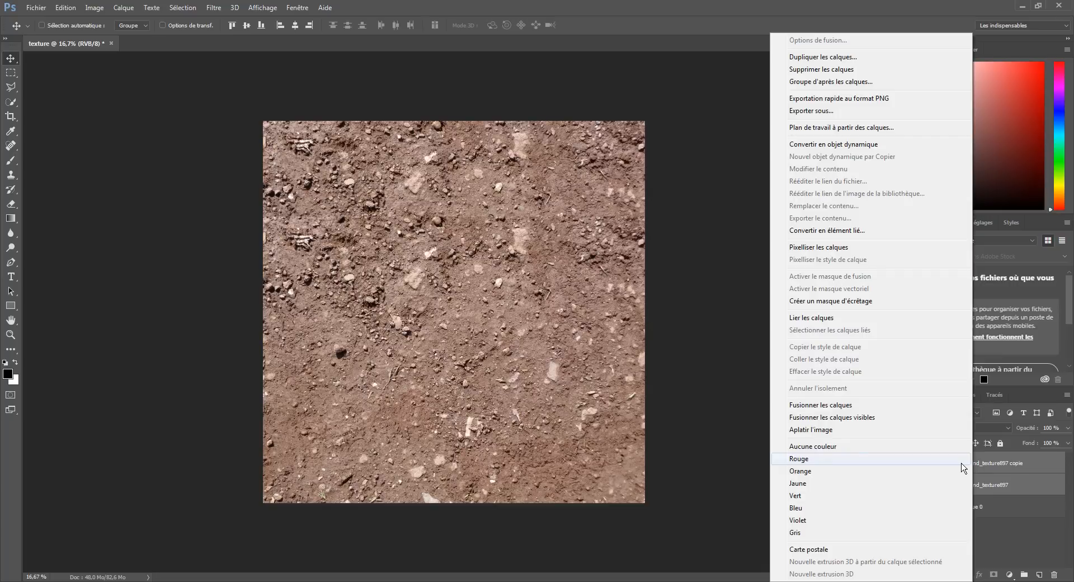
click(809, 408)
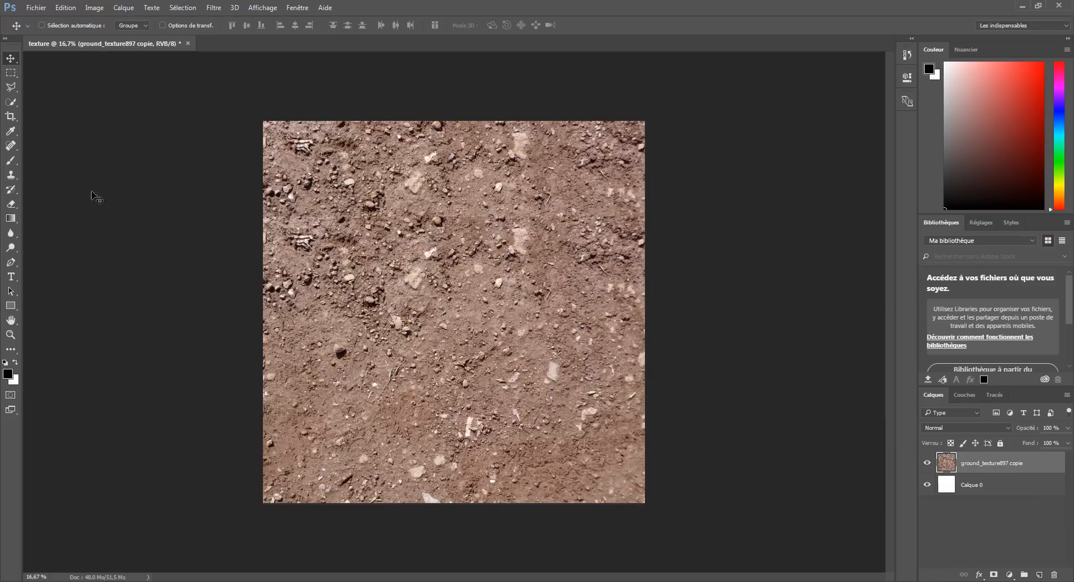
Step: Activate the Clone Stamp tool and review its brush size and hardness settings
click(12, 177)
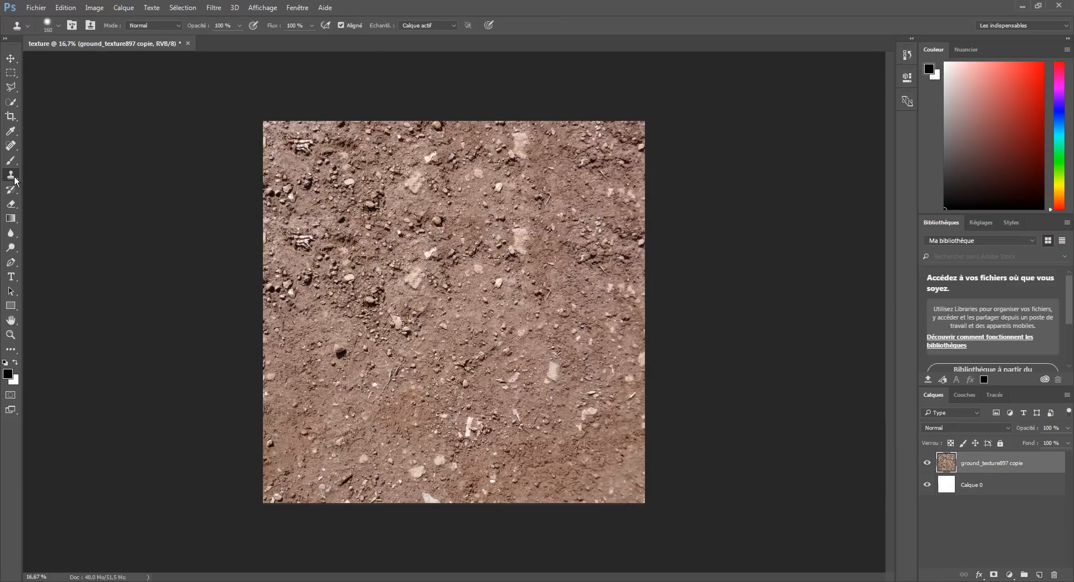
right_click(12, 177)
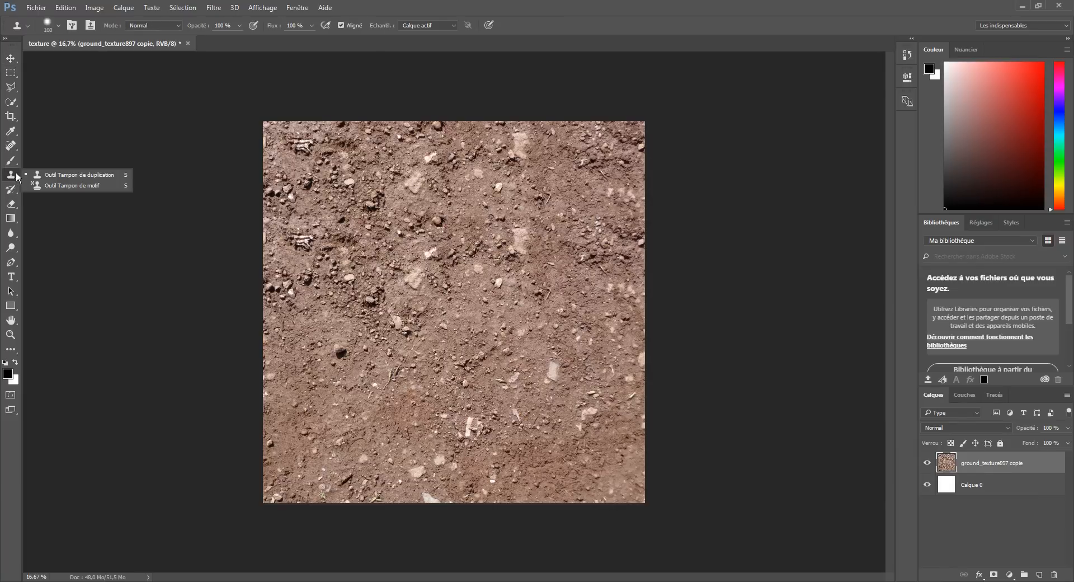
click(107, 177)
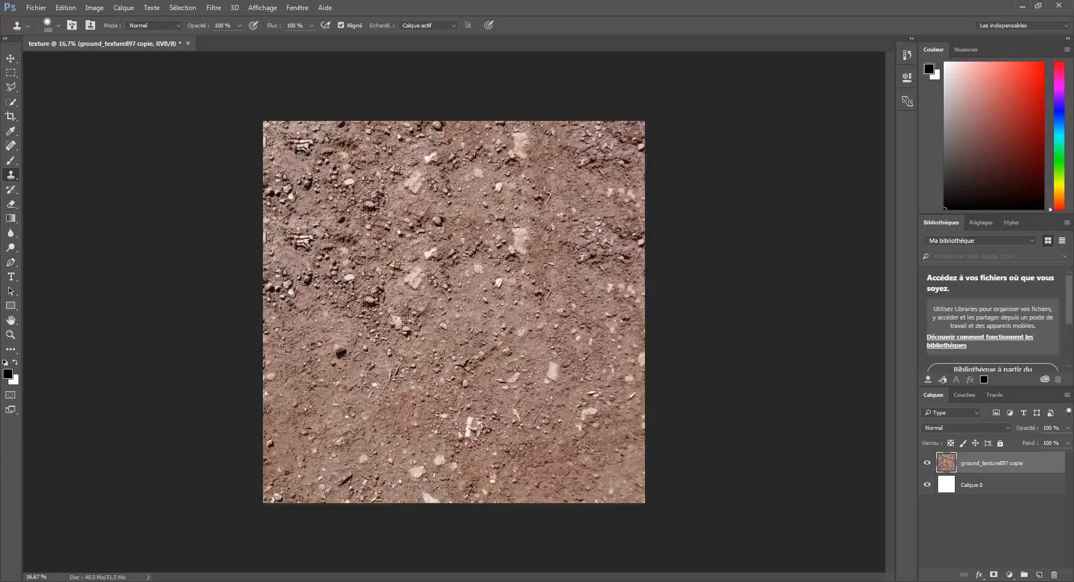
click(47, 27)
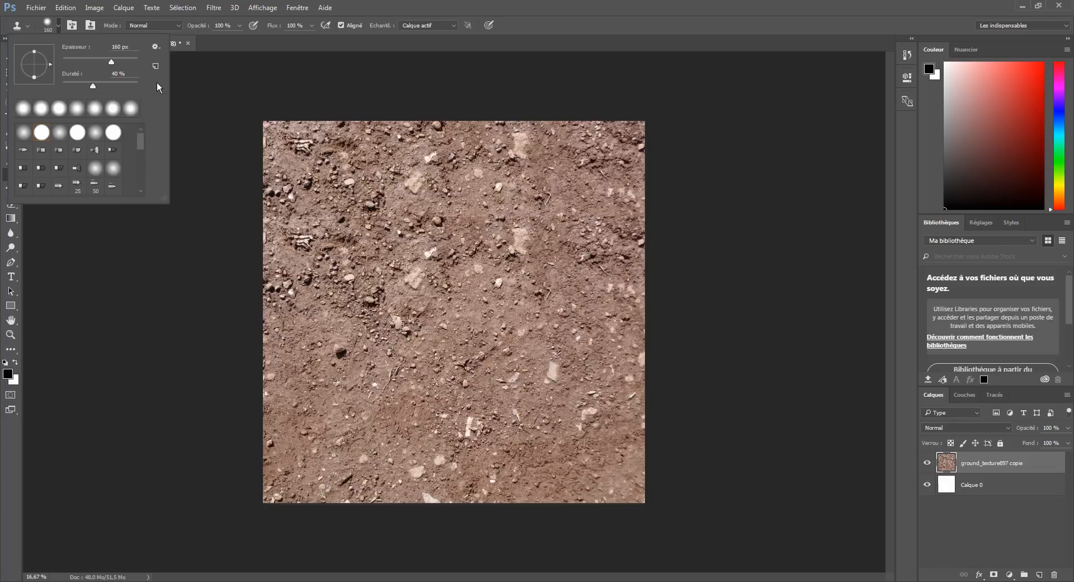
click(597, 16)
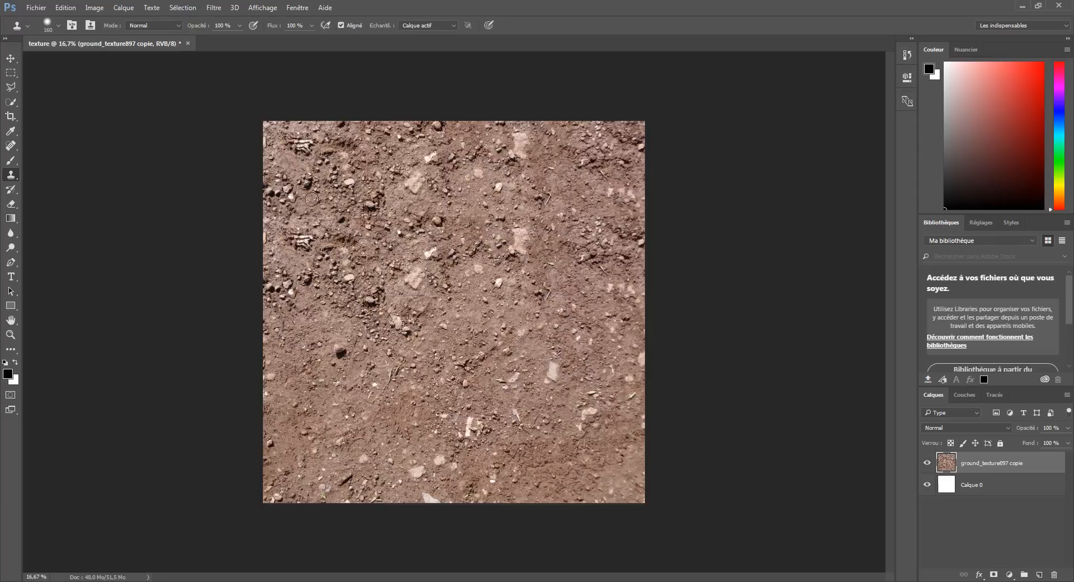
click(51, 30)
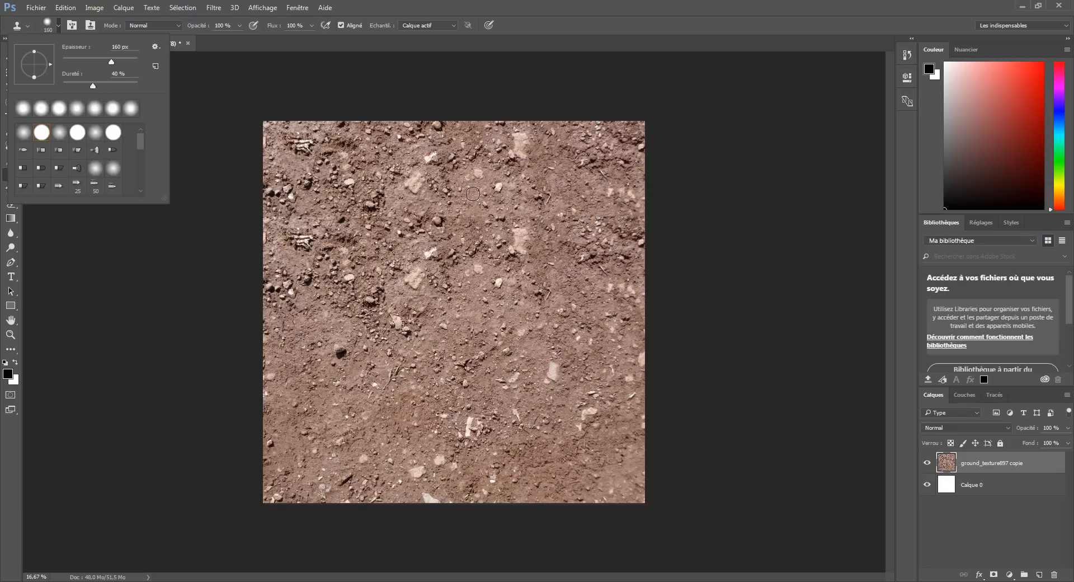
click(538, 23)
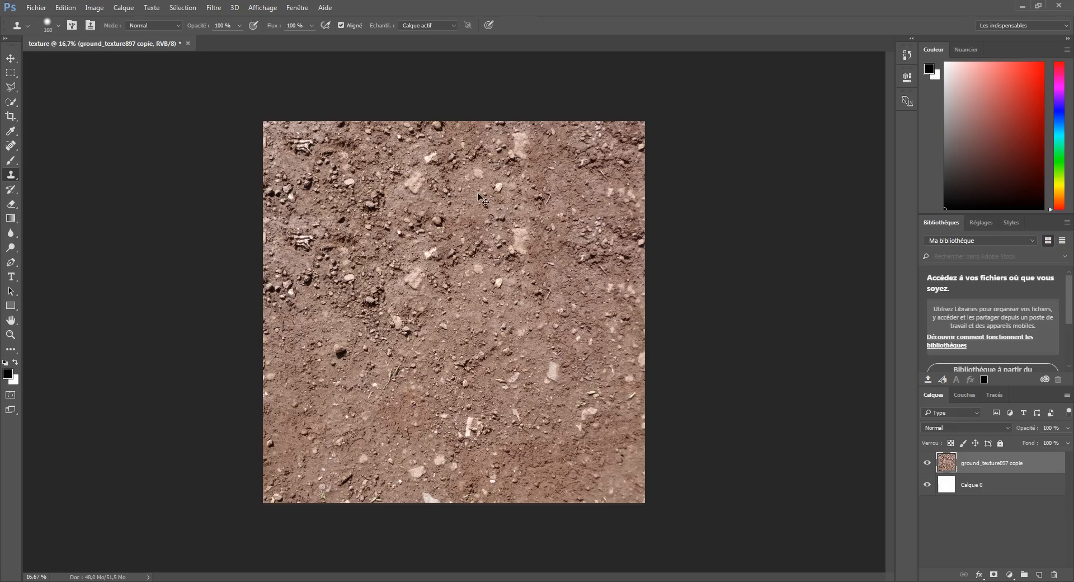
Step: Examine the horizontal join between the two merged ground images and the repeated stones around it, both close up and in overview
scroll(477, 195, up, 3)
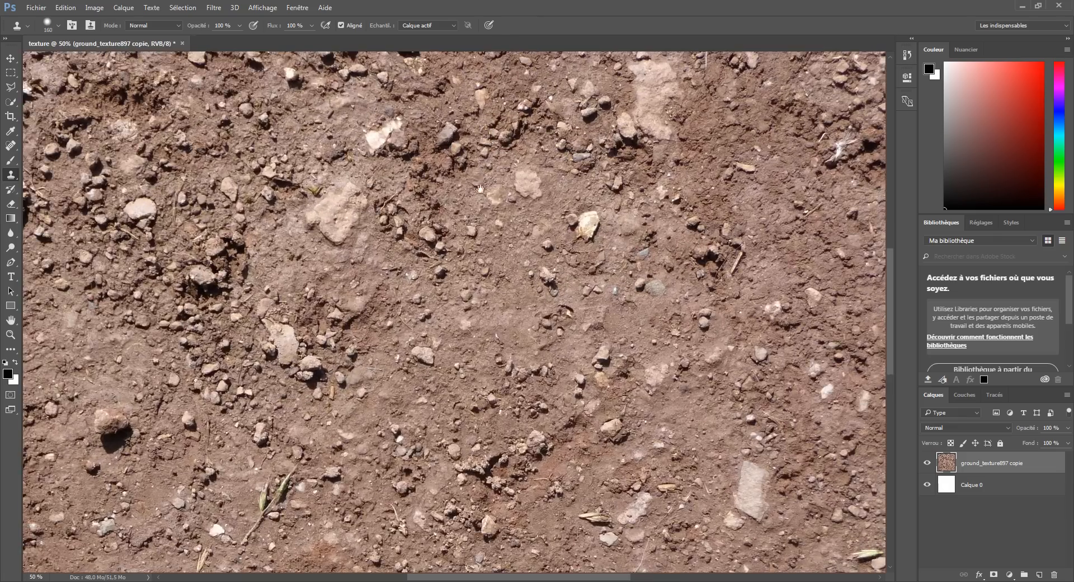
drag(480, 189, 484, 300)
scroll(501, 212, up, 1)
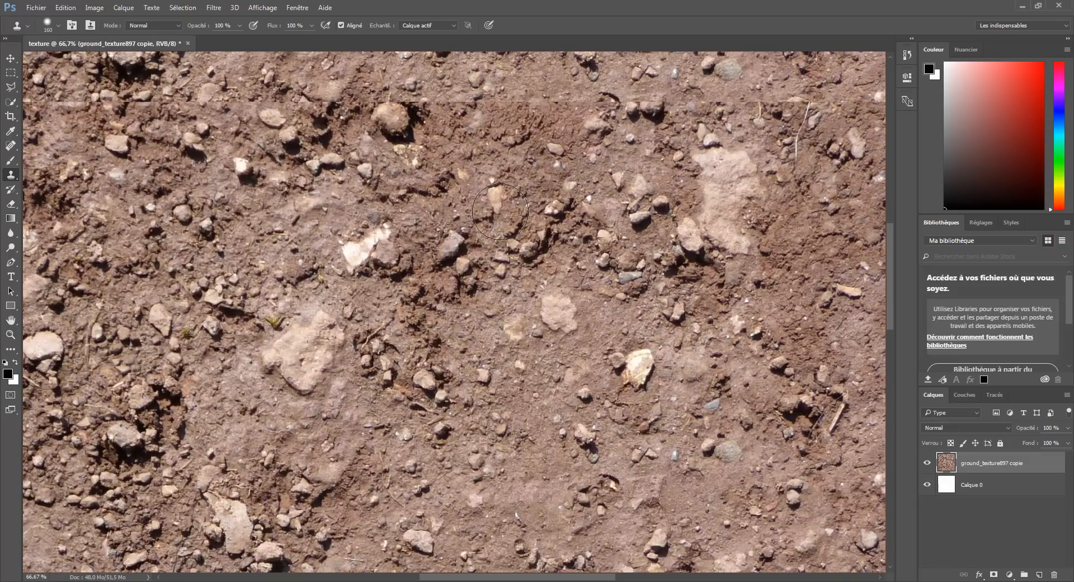
drag(527, 188, 528, 330)
mouse_move(473, 240)
mouse_down()
mouse_move(489, 312)
mouse_move(540, 362)
mouse_up()
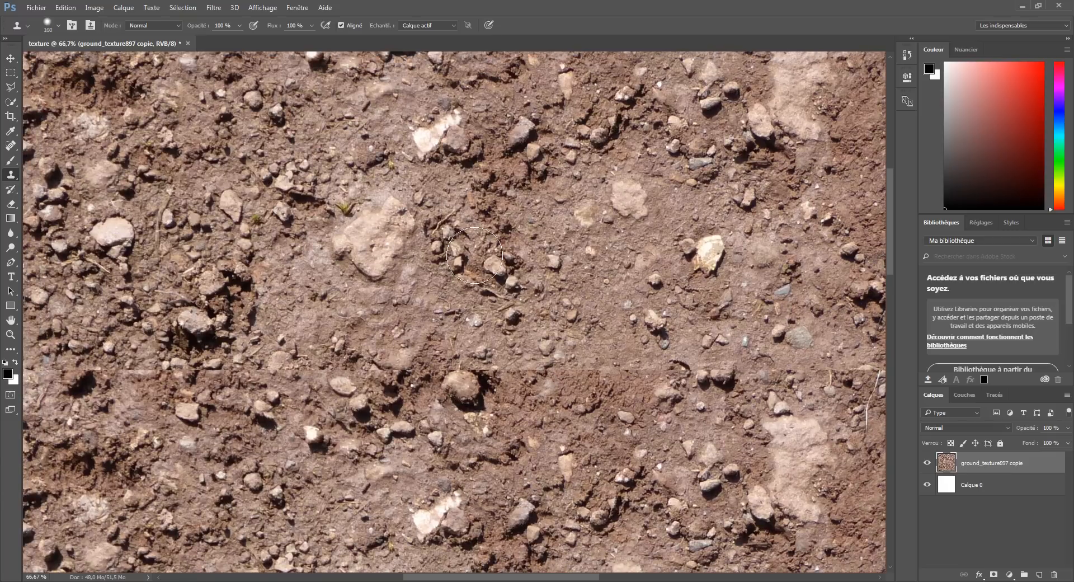
drag(307, 301, 618, 264)
mouse_move(644, 403)
mouse_down()
mouse_move(456, 280)
mouse_move(271, 211)
mouse_up()
mouse_move(594, 283)
mouse_down()
mouse_move(381, 407)
mouse_move(252, 457)
mouse_up()
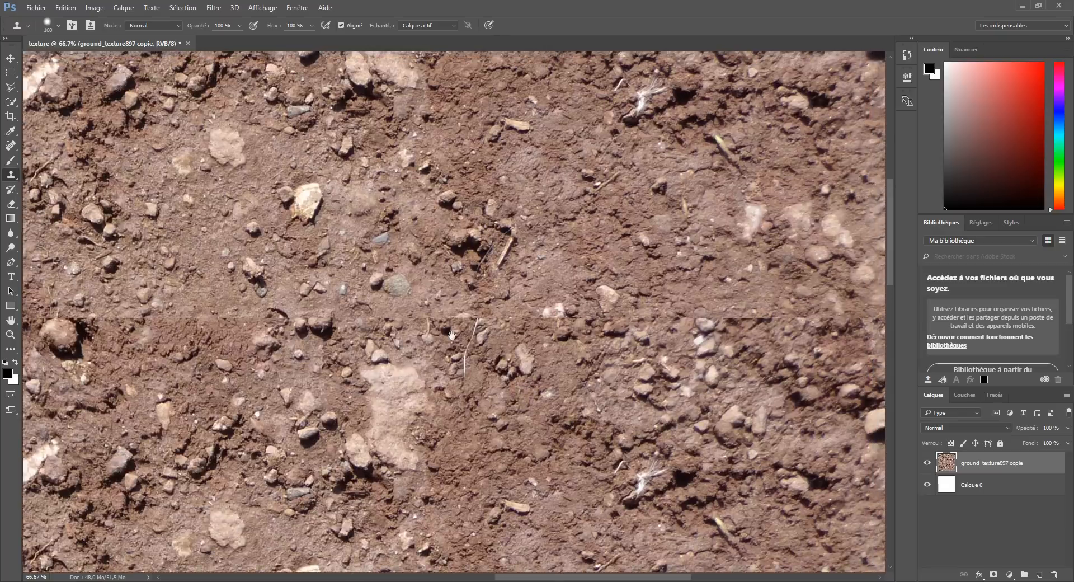
key(ctrl+minus)
key(ctrl+minus)
key(ctrl+minus)
key(ctrl+minus)
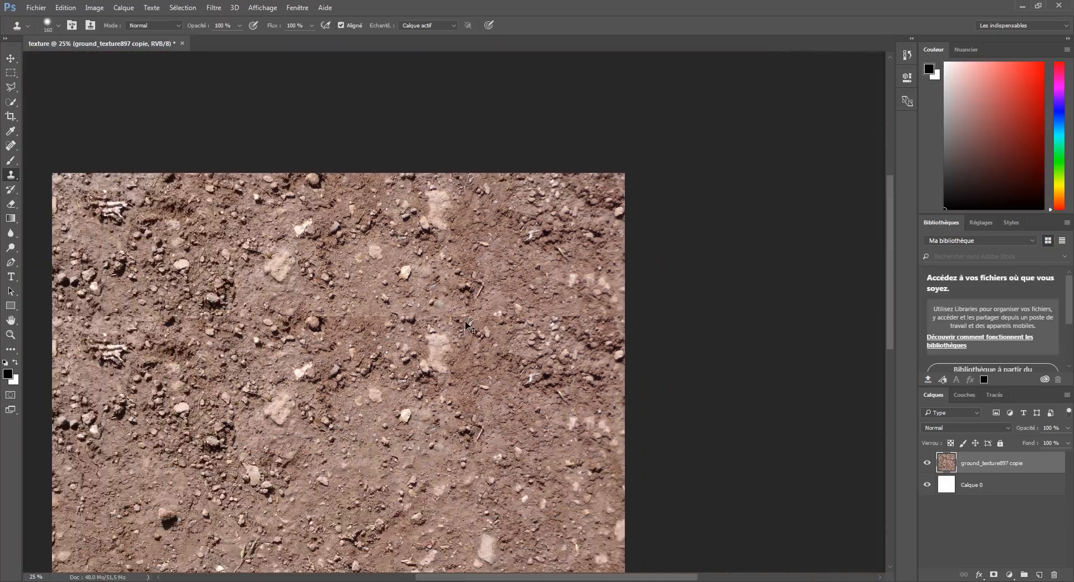
key(ctrl+plus)
key(ctrl+plus)
key(ctrl+plus)
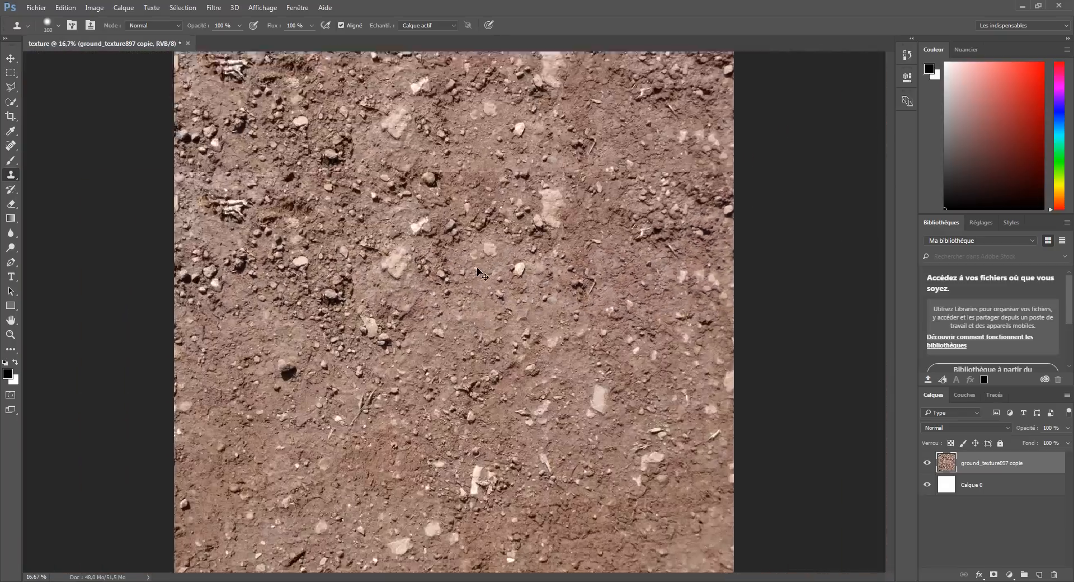
key(ctrl+minus)
key(ctrl+minus)
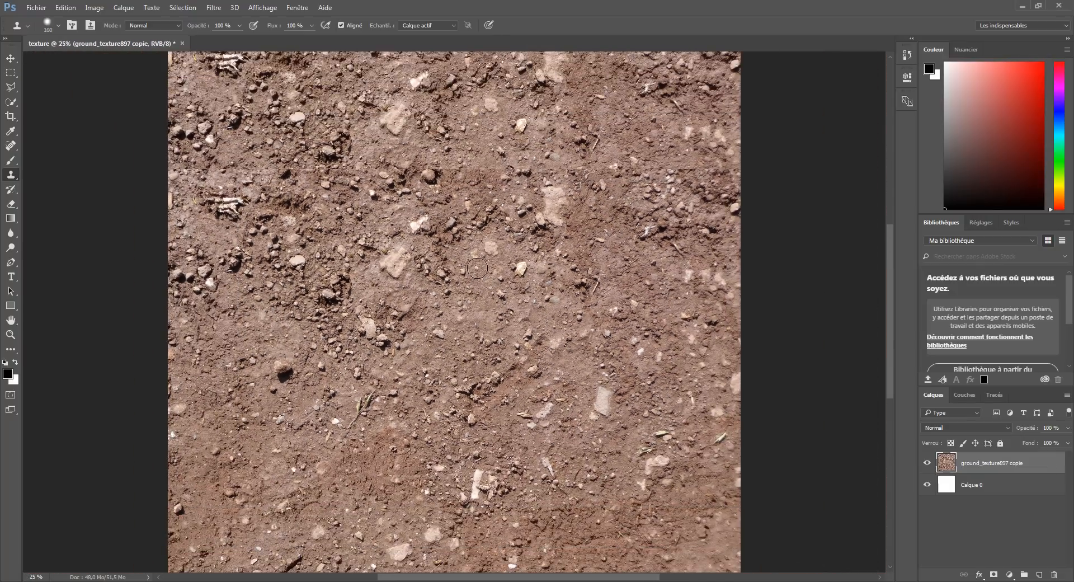
Step: Compare the repeated stones and twigs across the whole texture and inspect the seam up to its left end
key(ctrl+minus)
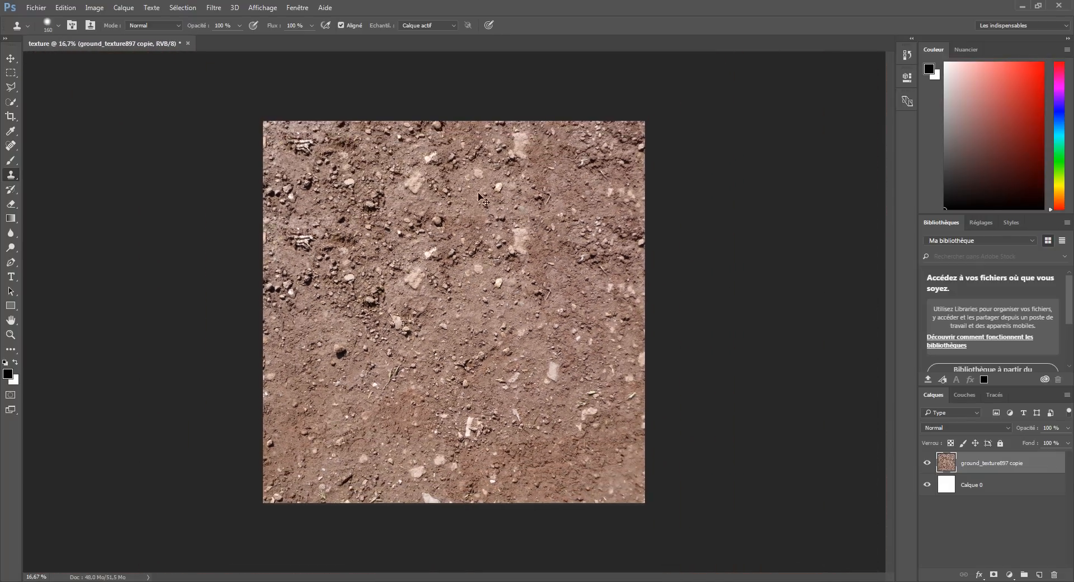
key(ctrl+plus)
key(ctrl+plus)
key(ctrl+plus)
drag(508, 179, 568, 349)
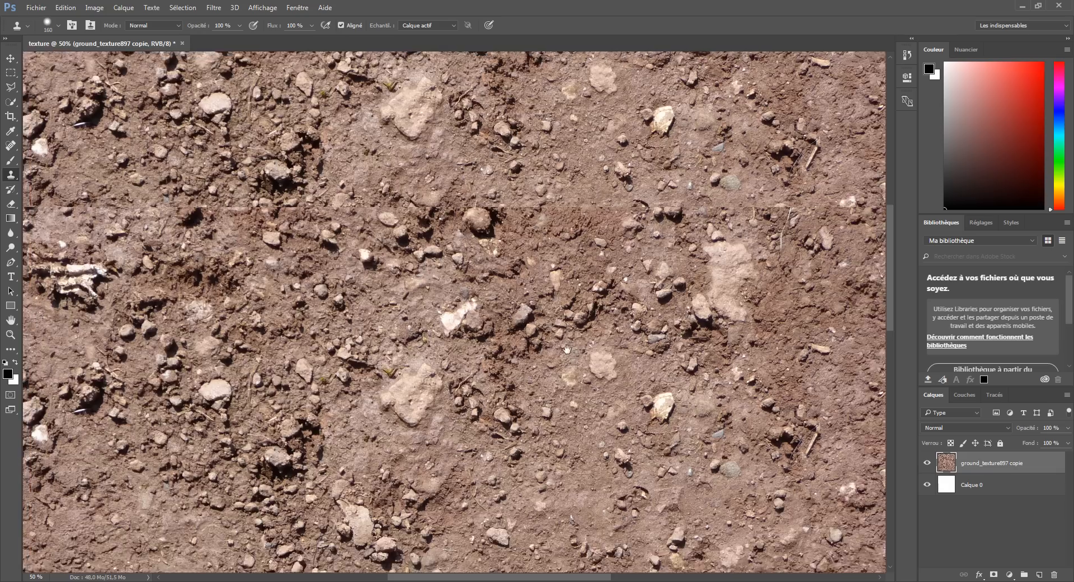
drag(428, 262, 541, 339)
key(ctrl+minus)
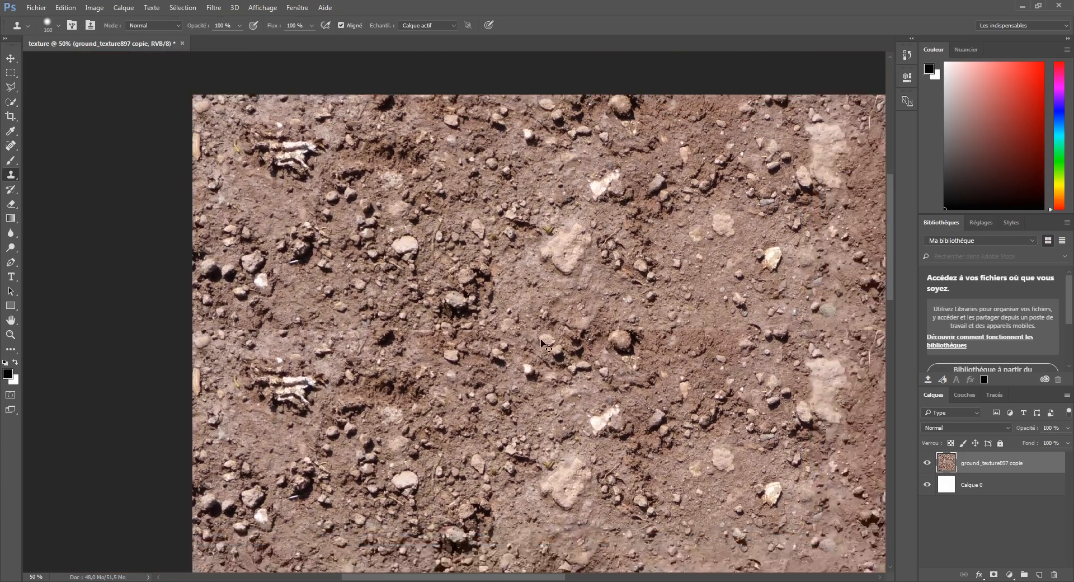
key(ctrl+minus)
key(ctrl+minus)
drag(430, 330, 479, 319)
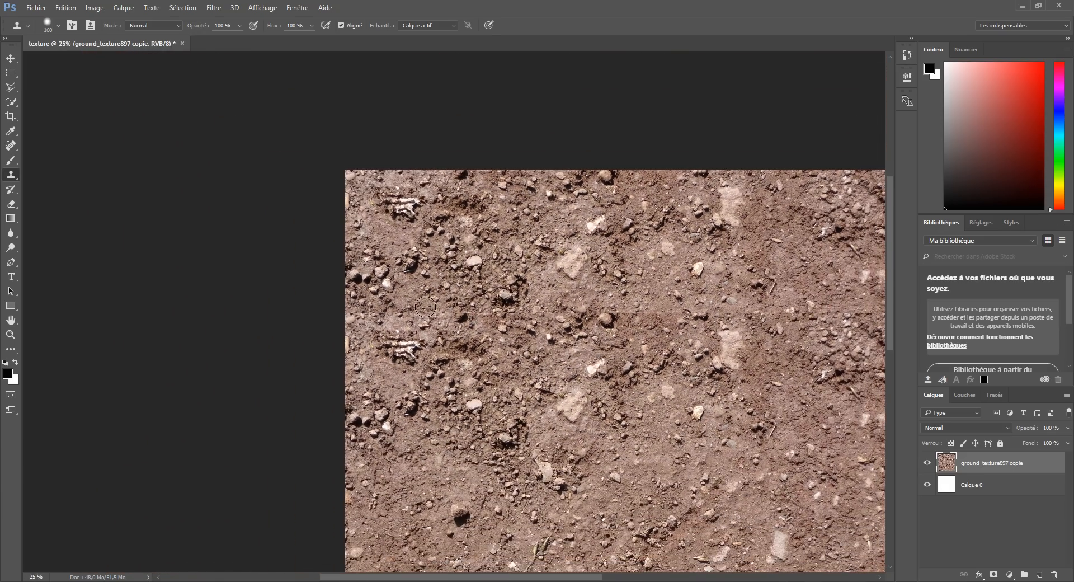
key(ctrl+plus)
key(ctrl+plus)
key(ctrl+plus)
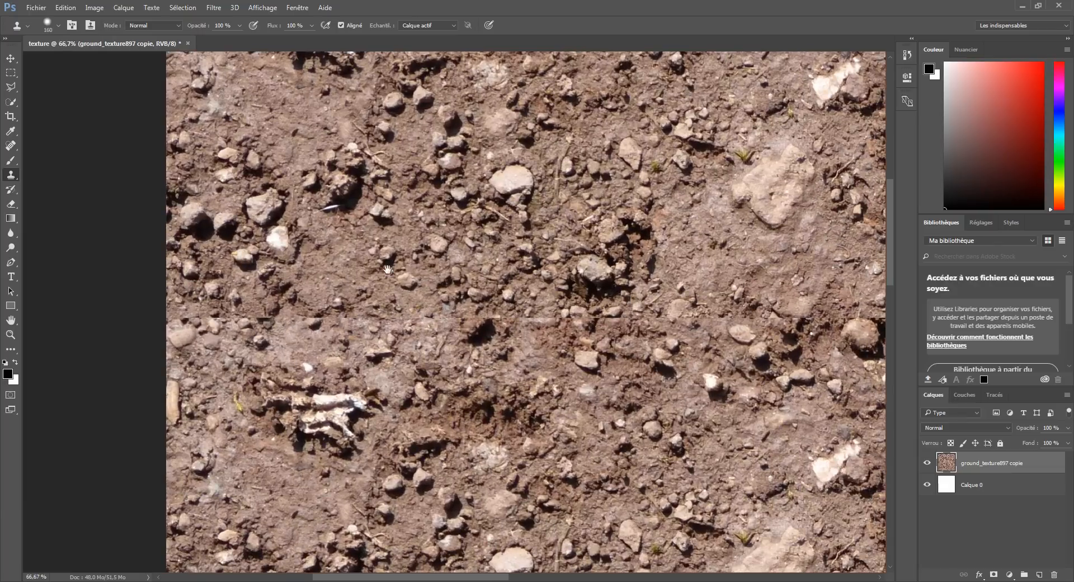
drag(389, 271, 495, 281)
Step: Set the Clone Stamp brush size to 196 px and its hardness to 100 %
click(50, 25)
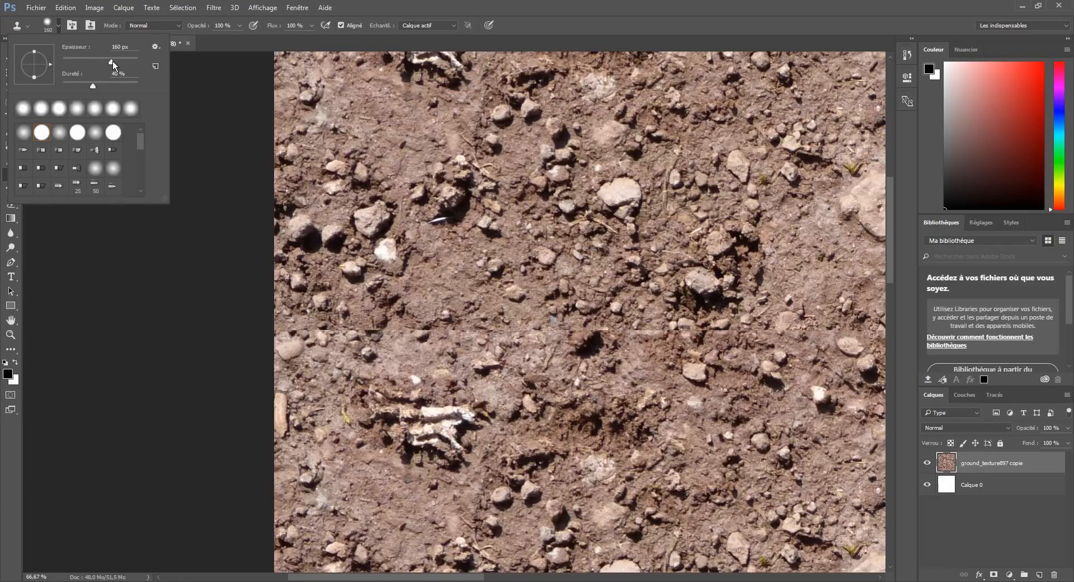
drag(120, 59, 116, 62)
drag(115, 62, 119, 62)
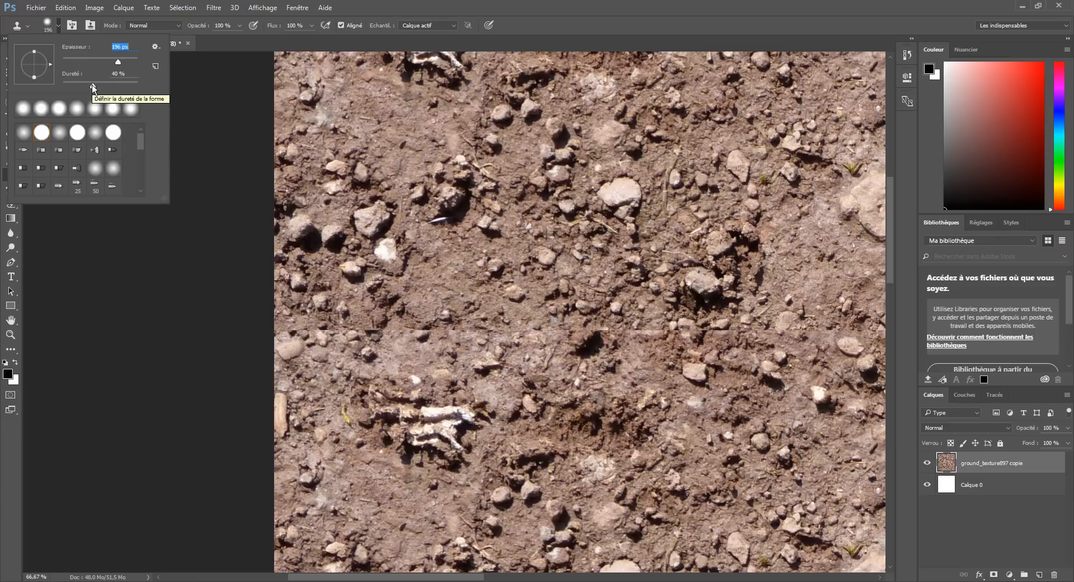
drag(93, 85, 163, 101)
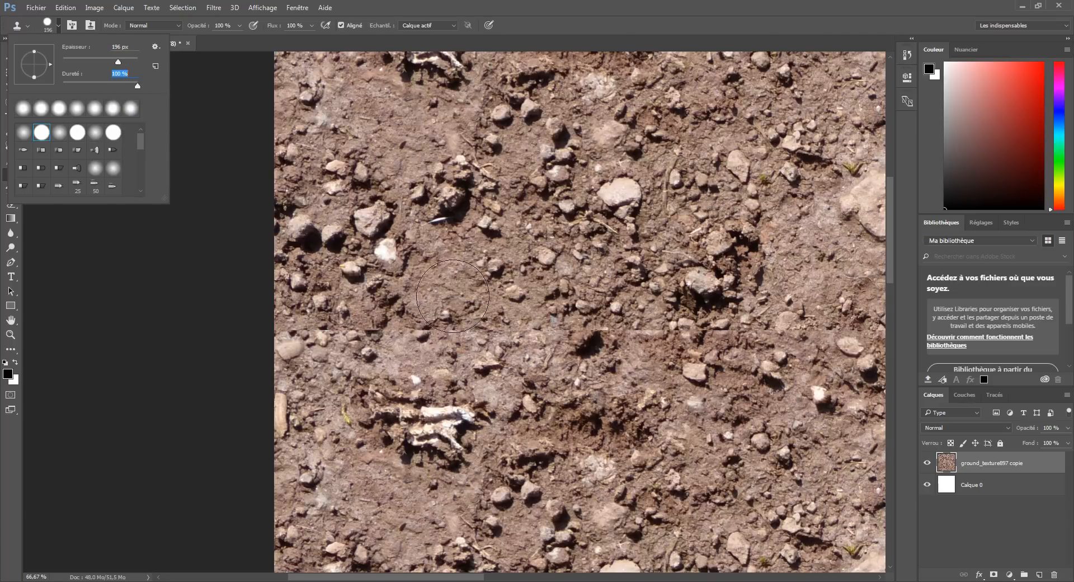
Step: Try the hard-edged brush by cloning plain soil from above the seam onto it, and undo the stamp
alt+click(437, 290)
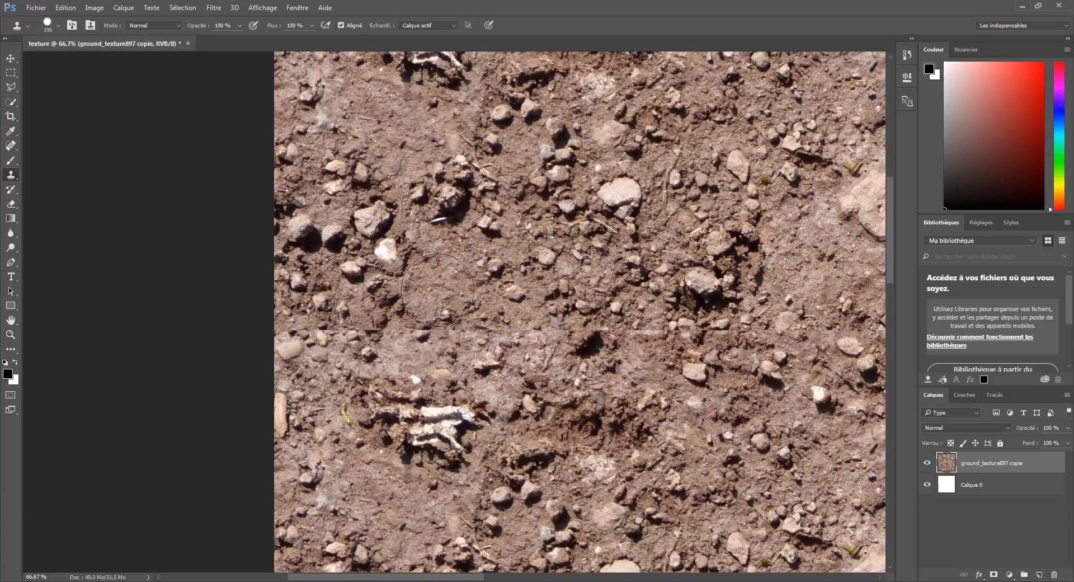
click(435, 342)
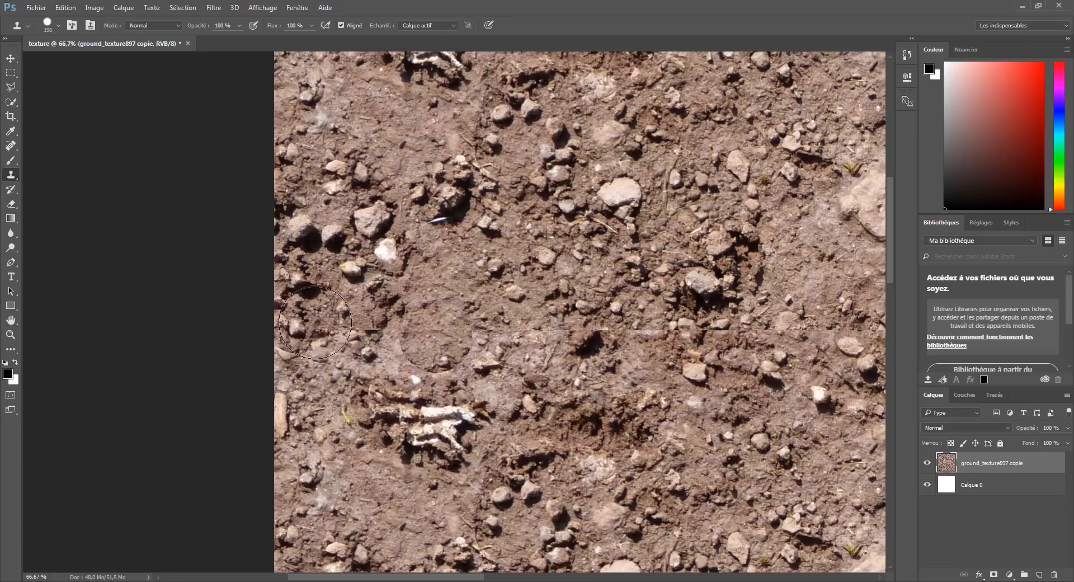
key(ctrl+z)
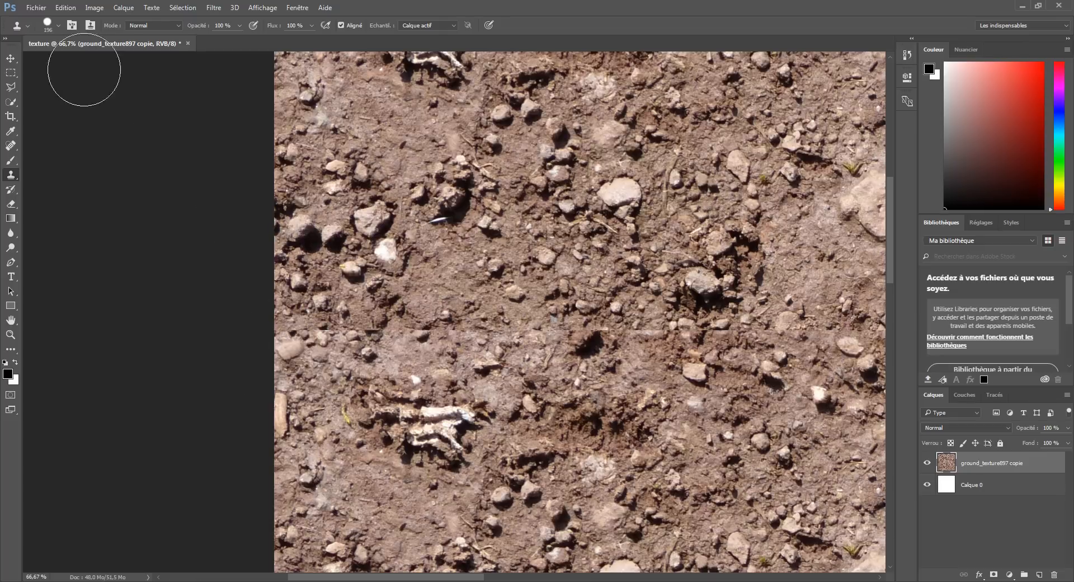
Step: Set the Clone Stamp brush hardness to 51 %
click(44, 27)
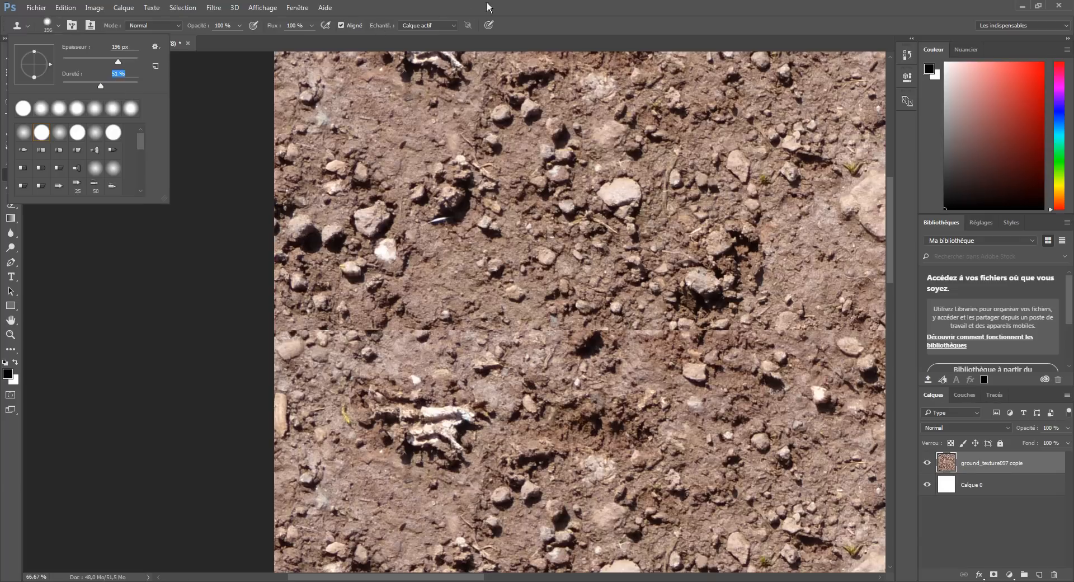
click(432, 225)
Step: Try to clone plain soil with the softer brush just above the seam, and undo the misplaced stamp
key(alt)
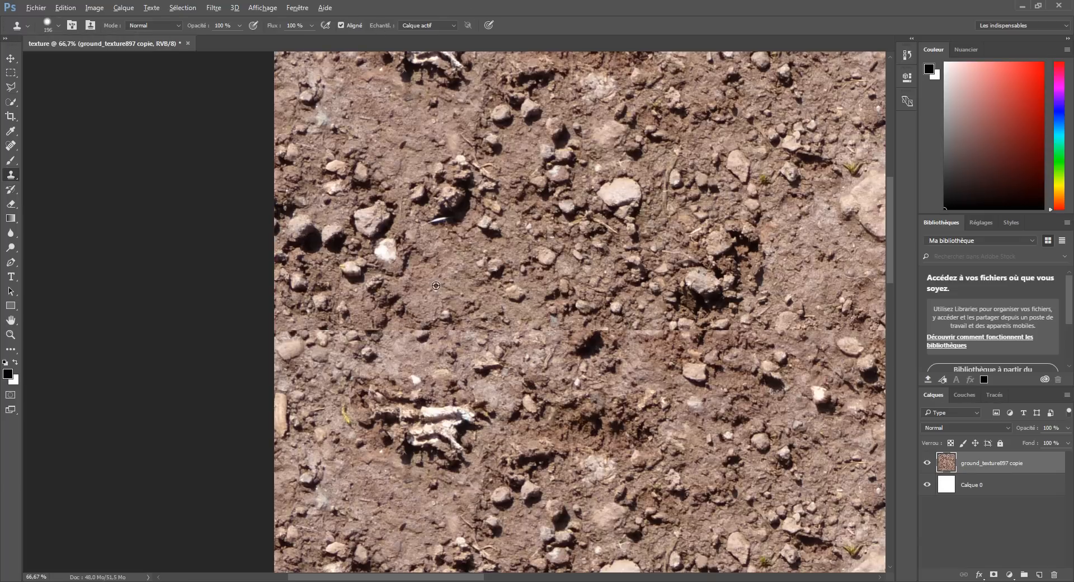
alt+click(439, 286)
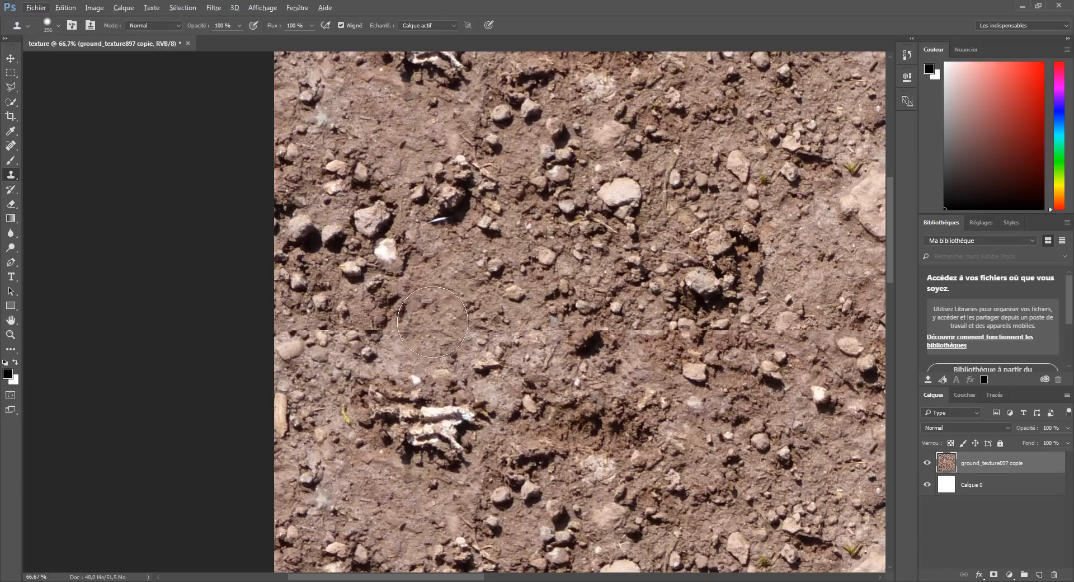
click(475, 309)
click(425, 280)
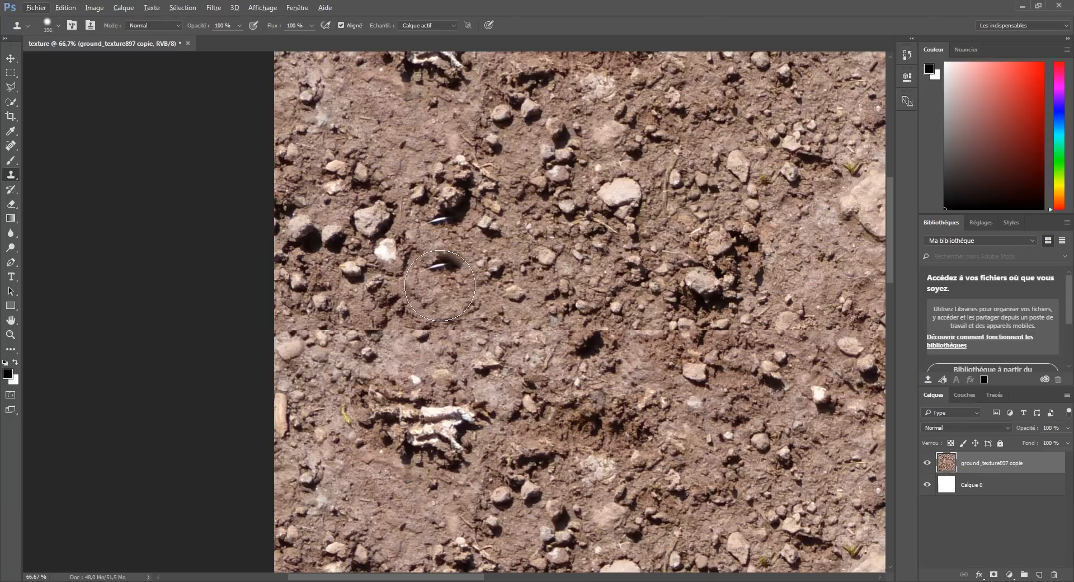
key(ctrl+z)
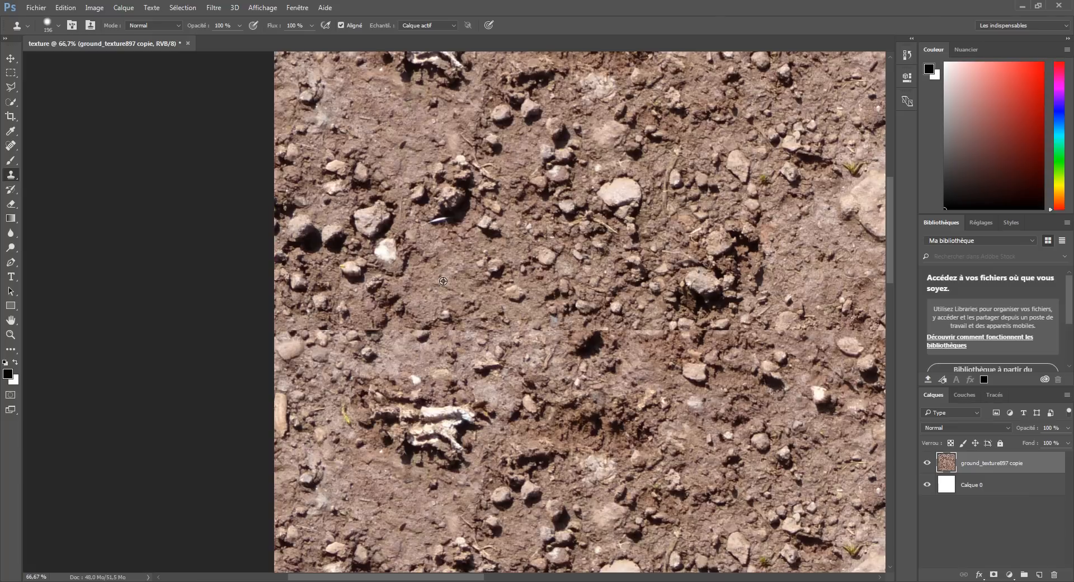
Step: Clone nearby soil and pebbles over the seam above the white twigs and out to the texture's left edge
alt+click(443, 281)
drag(439, 323, 432, 346)
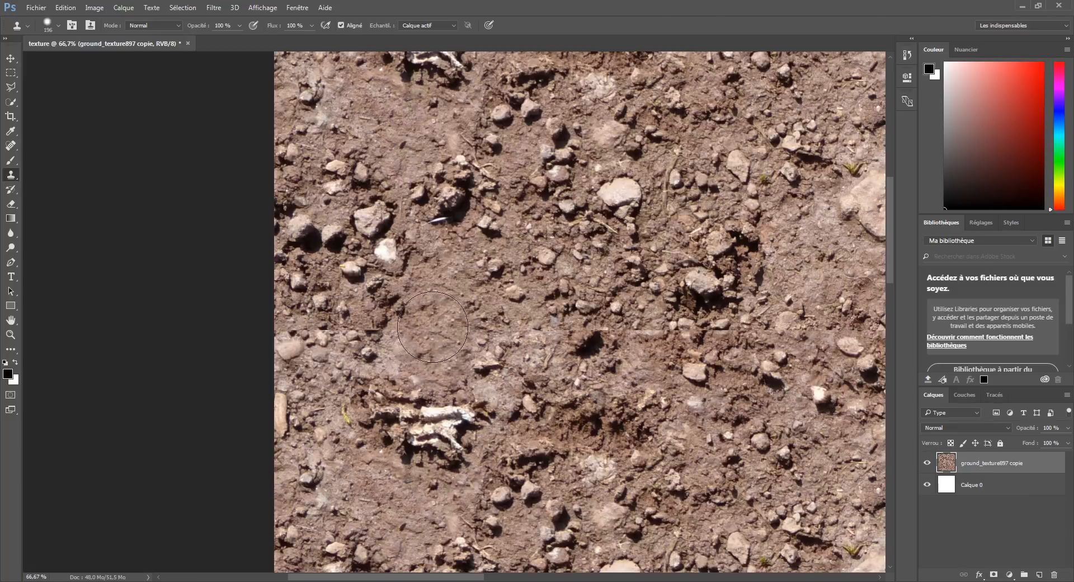
key(ctrl+z)
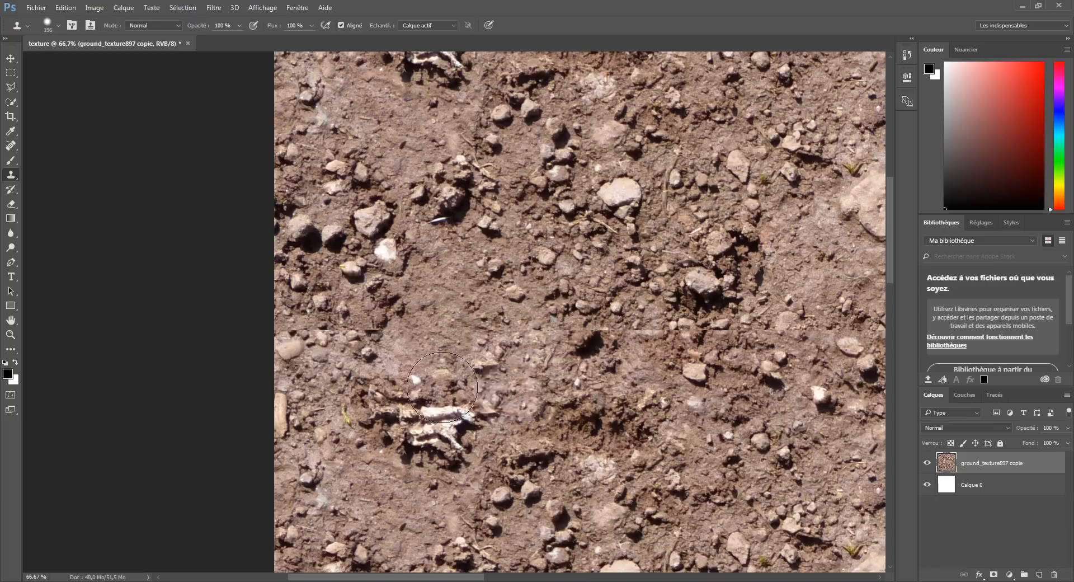
alt+click(366, 304)
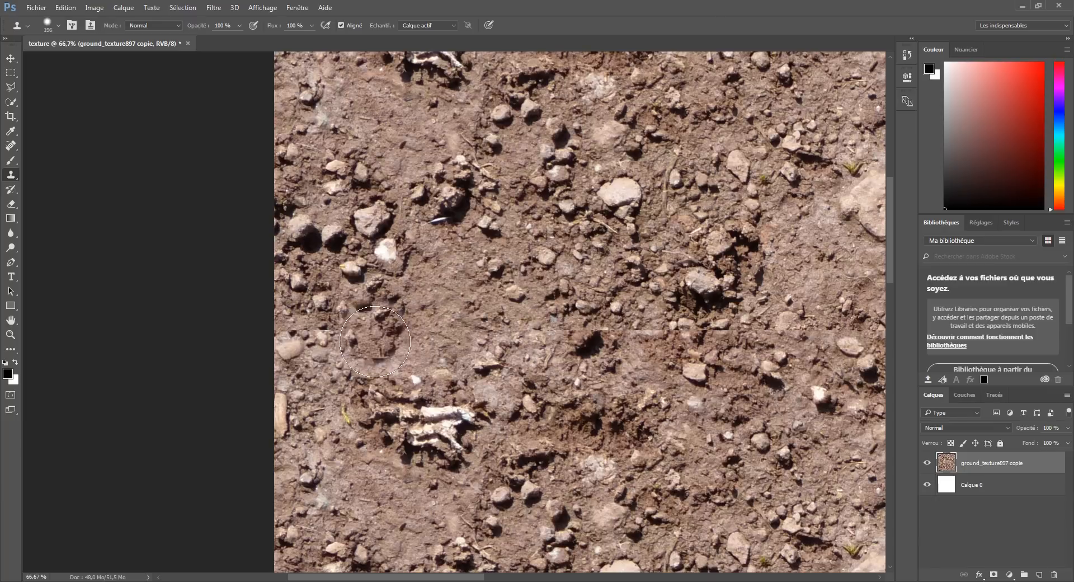
click(369, 330)
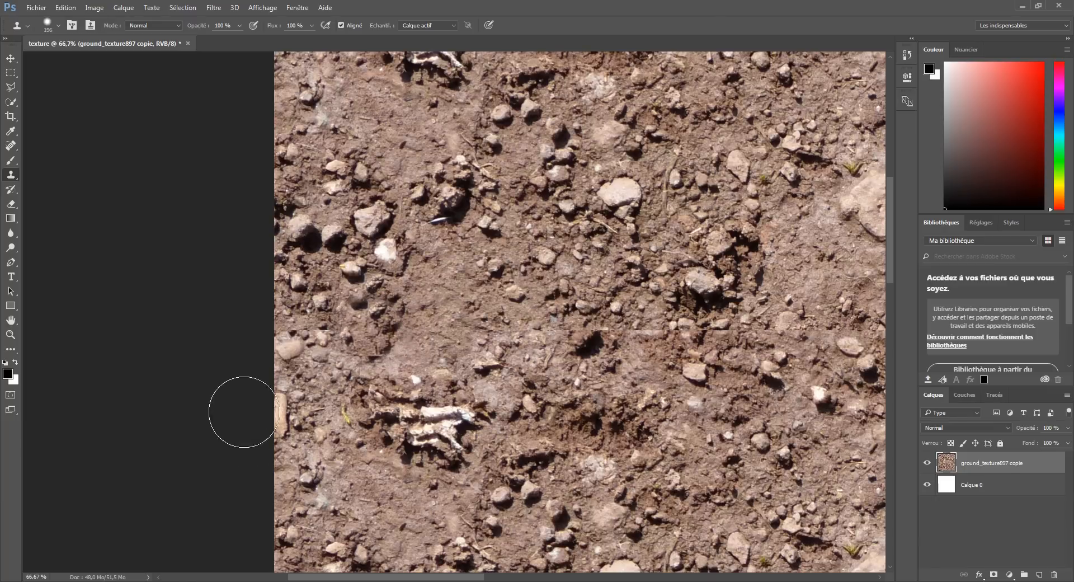
alt+click(308, 307)
click(298, 326)
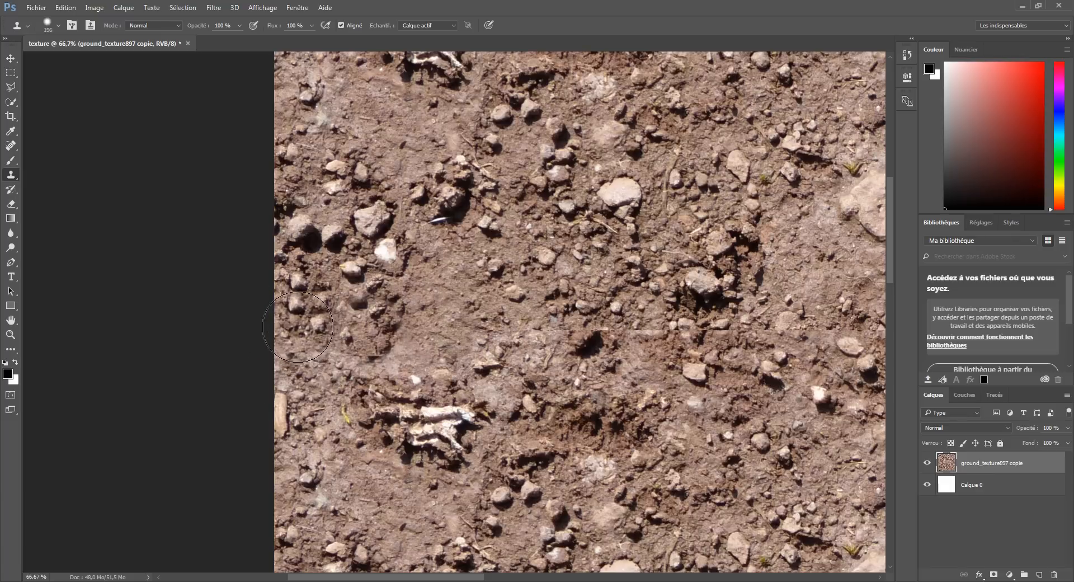
Step: Try cloning over the stones above the seam and the ground near the left edge, undoing each attempt
click(335, 278)
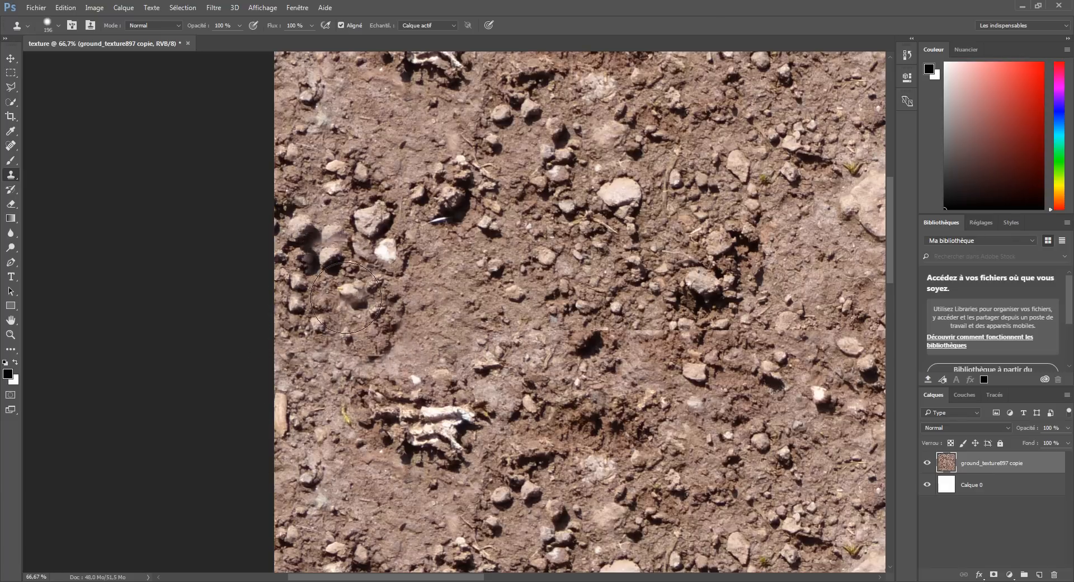
key(ctrl+z)
alt+click(380, 439)
drag(290, 385, 330, 393)
key(ctrl+z)
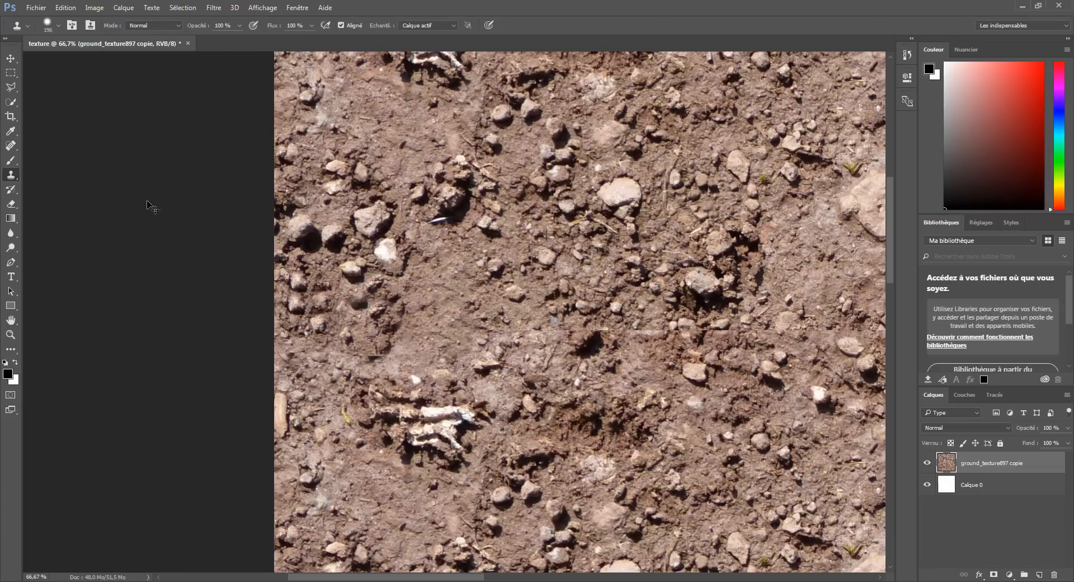
Step: Reduce the Clone Stamp brush size to 145 px for the remaining seam
key(ctrl+1)
key(ctrl+plus)
key(ctrl+plus)
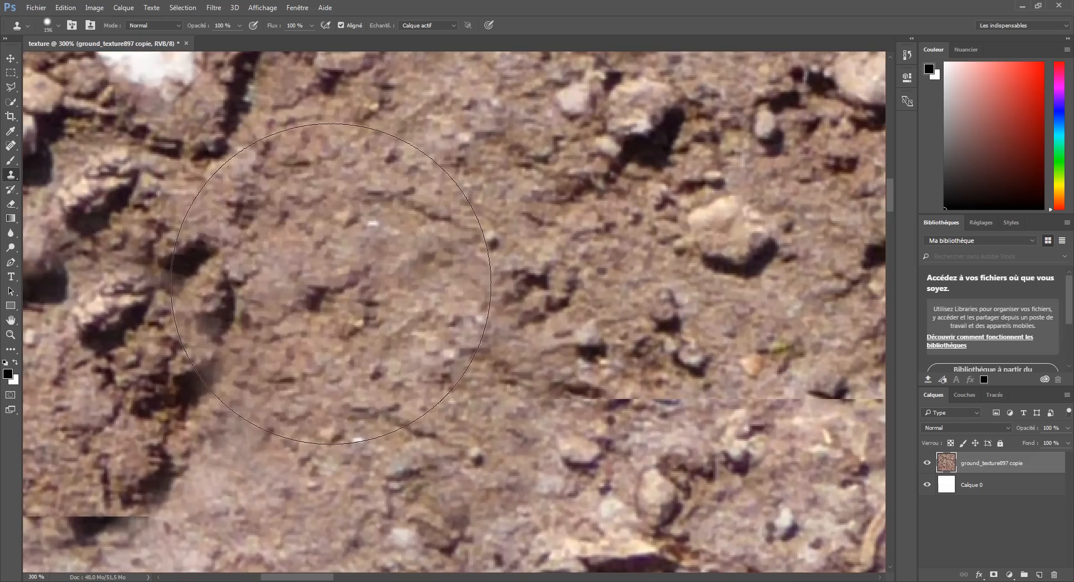
key(ctrl+minus)
key(ctrl+minus)
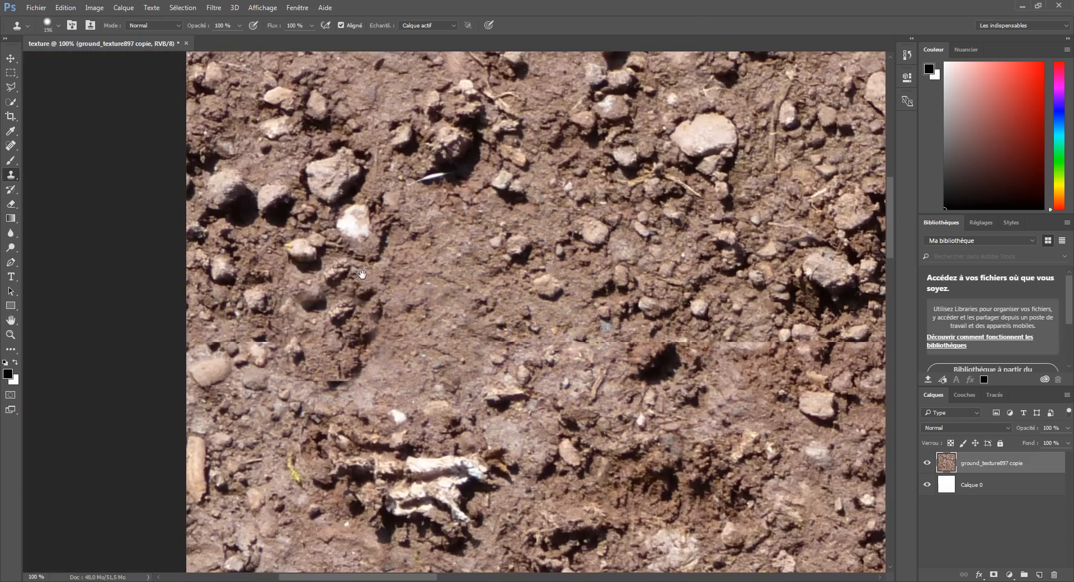
mouse_move(842, 285)
mouse_down()
mouse_move(987, 226)
mouse_move(631, 258)
mouse_move(590, 248)
mouse_move(636, 229)
mouse_move(687, 231)
mouse_up()
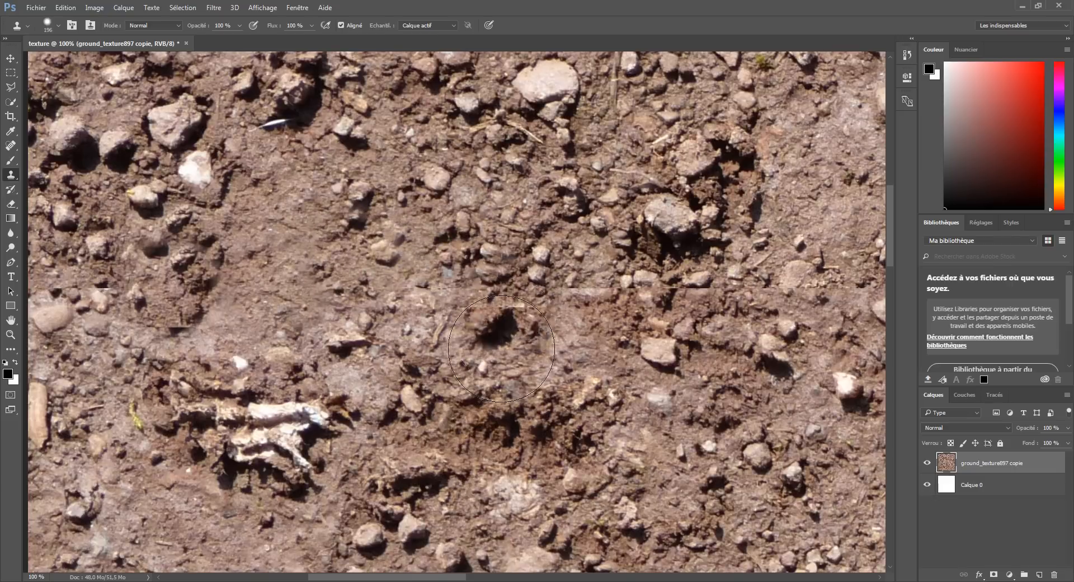
click(50, 20)
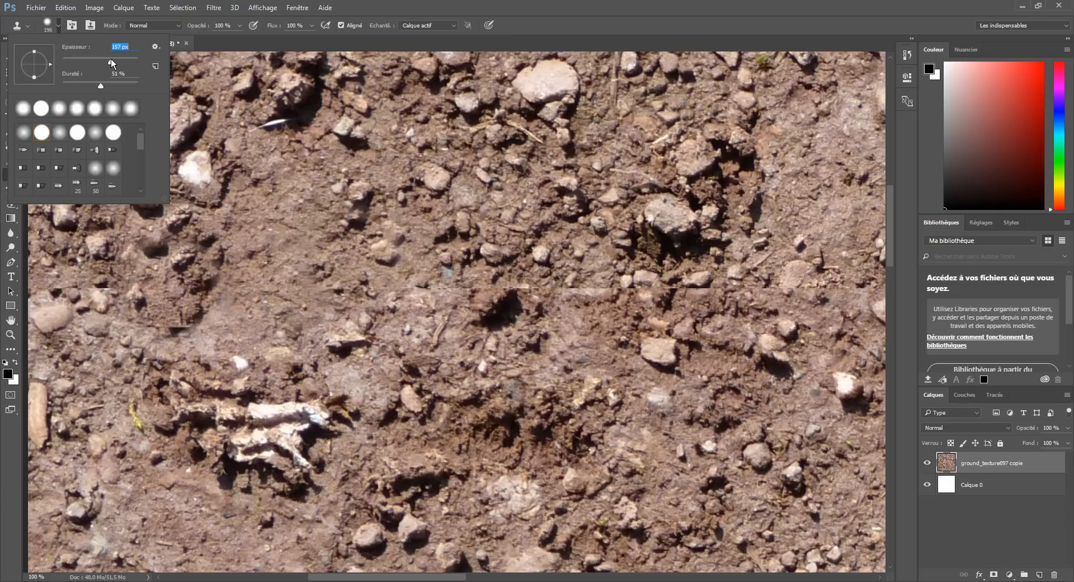
click(600, 5)
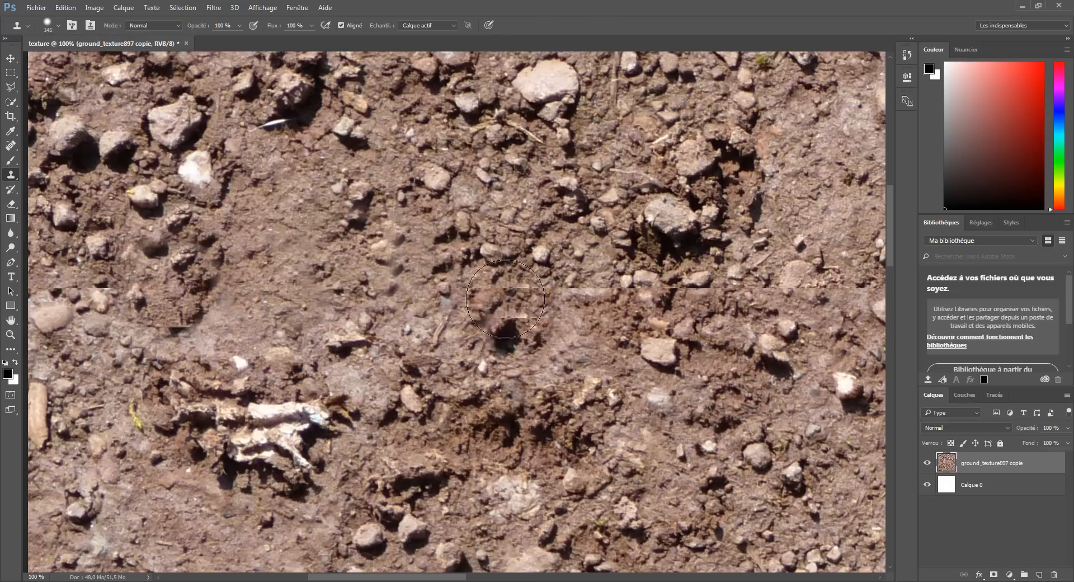
Step: Clone soil from just above the seam over the dark hollow cut by it
alt+click(501, 265)
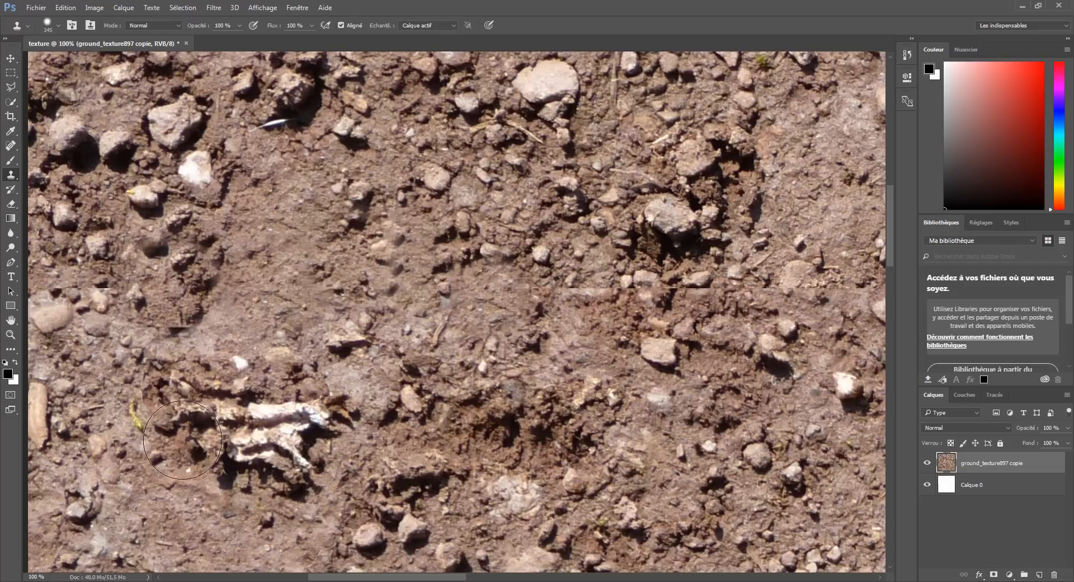
drag(493, 297, 502, 302)
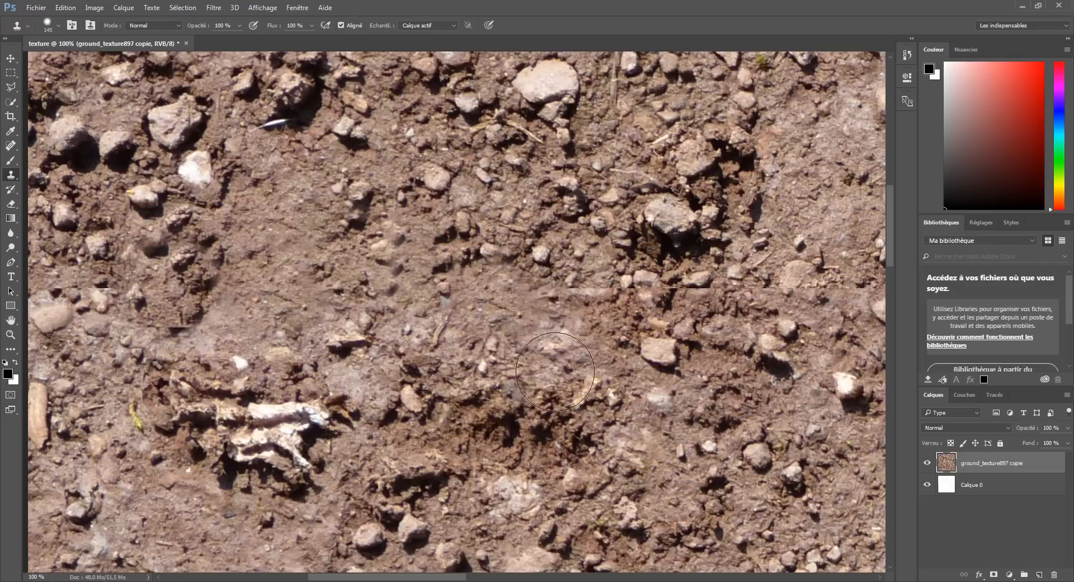
drag(524, 334, 445, 338)
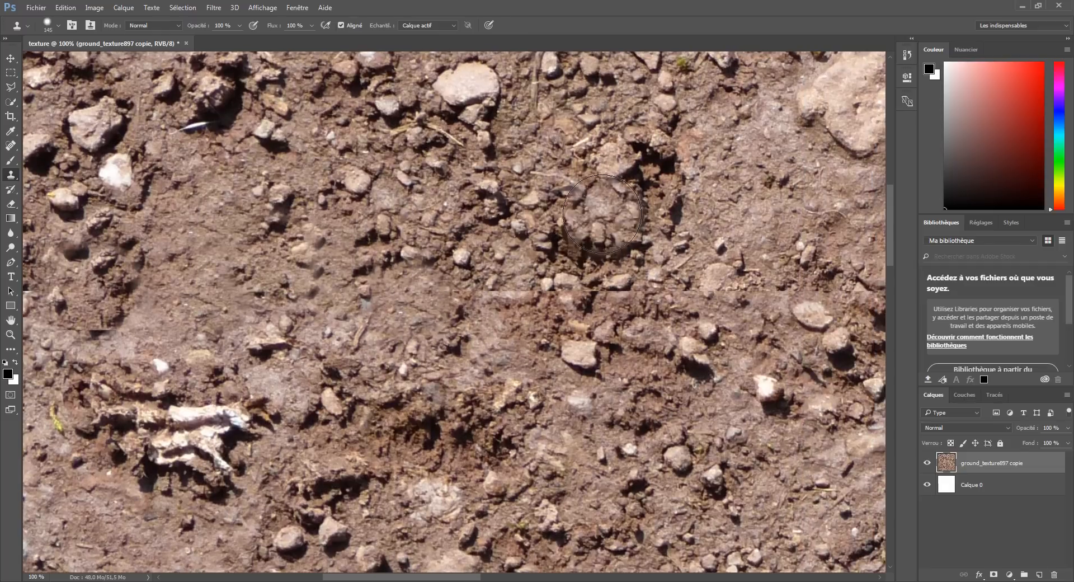
Step: Try sampling the large grey stone and stamping it over the seam below, and undo the duplicate
click(596, 218)
alt+click(595, 221)
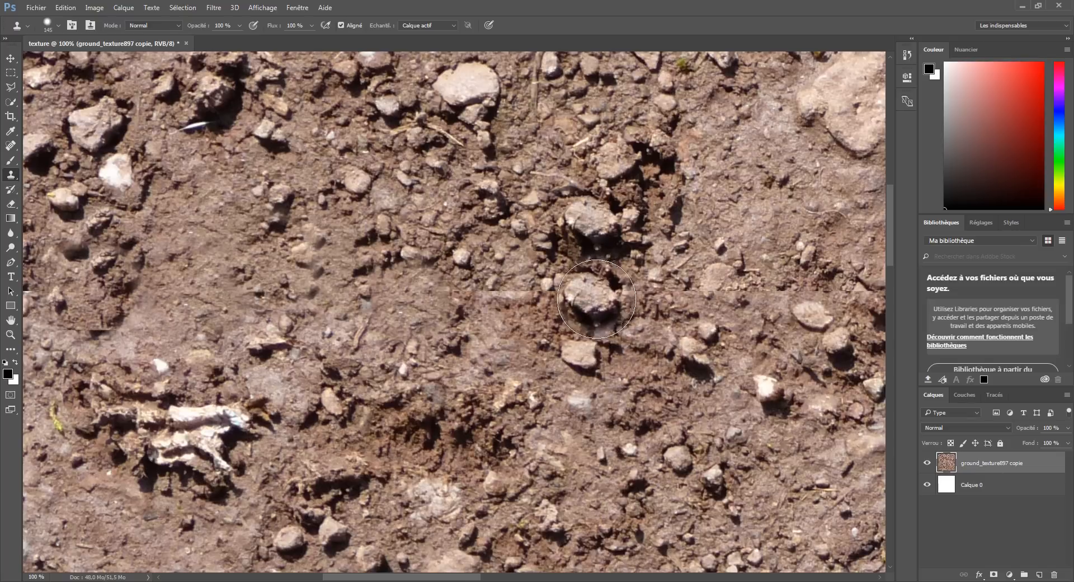
click(593, 276)
key(ctrl+z)
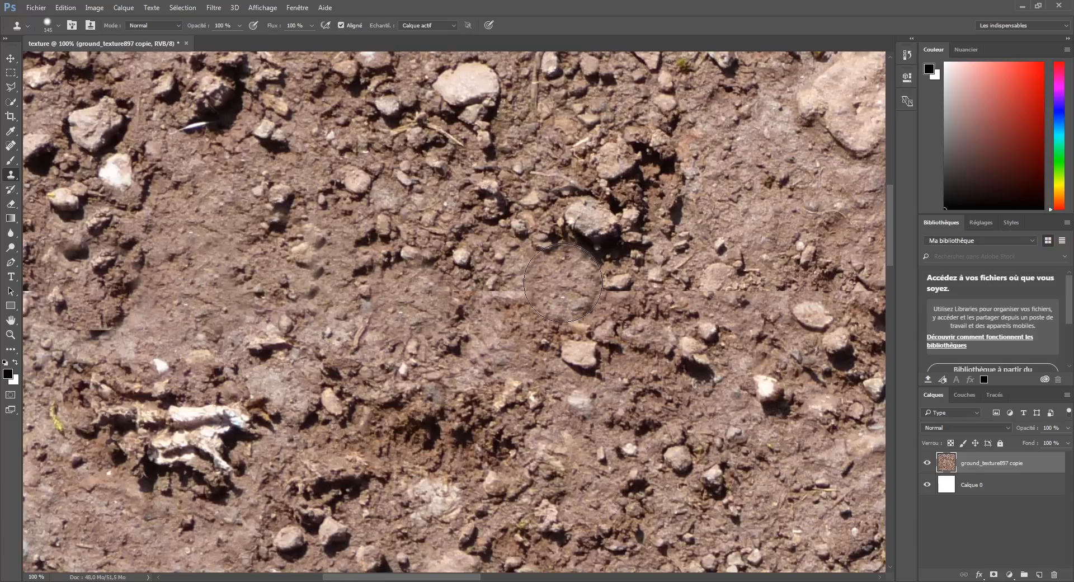
Step: Clone soil over the light seam line beside and below the large grey stone
click(490, 297)
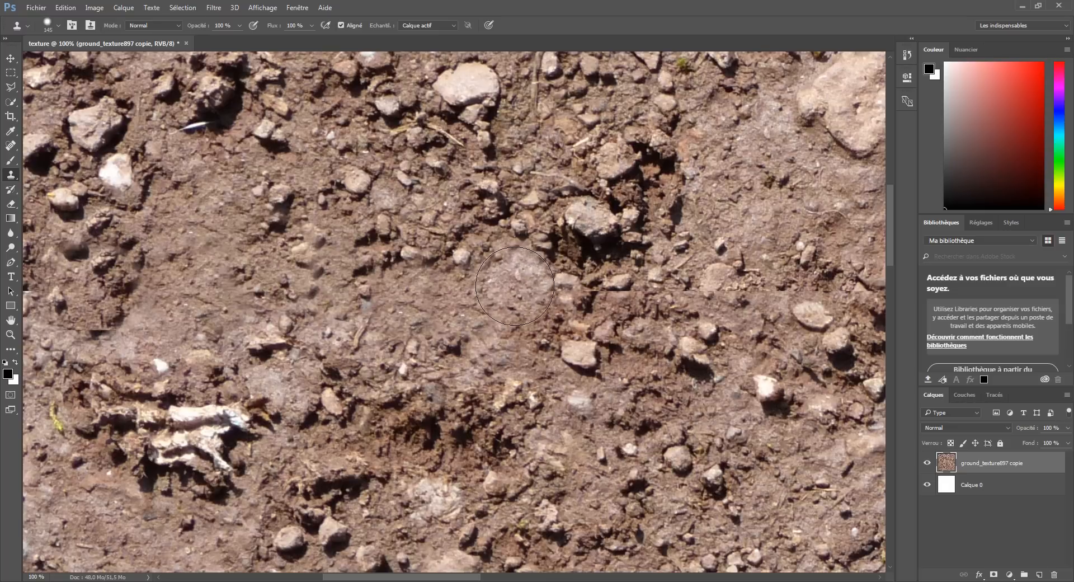
drag(537, 311, 442, 294)
drag(444, 339, 446, 347)
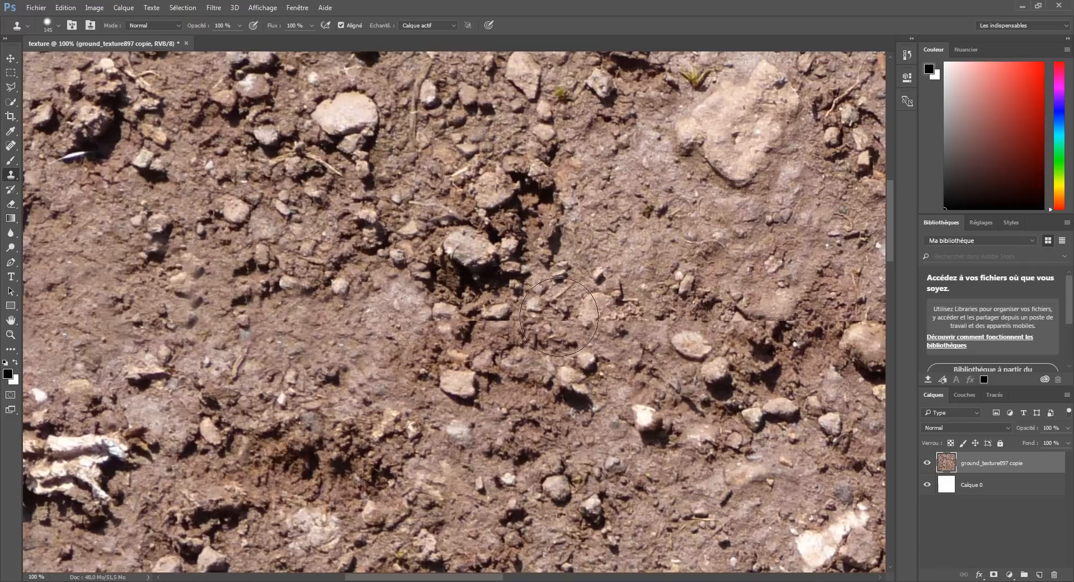
Step: Clone light soil over the seam and dark patch just below the grey stone and its dark hollow
drag(498, 320, 458, 315)
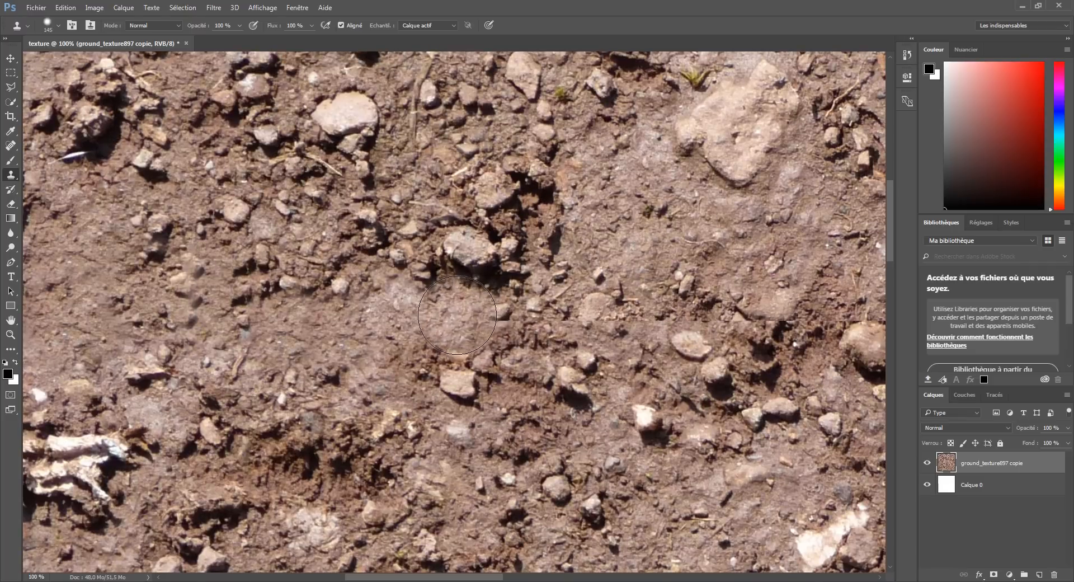
drag(593, 395, 609, 373)
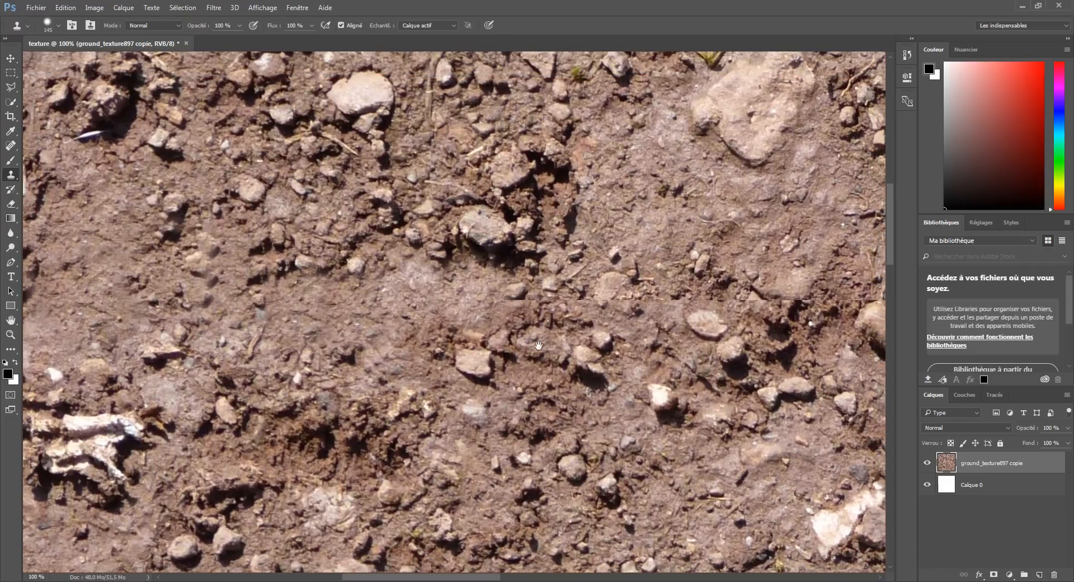
click(702, 338)
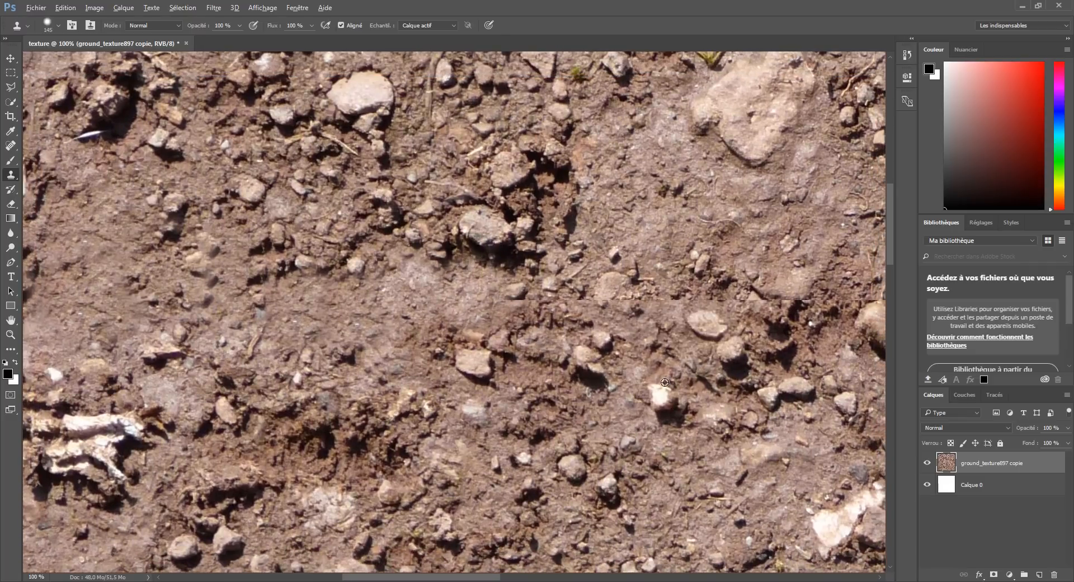
alt+click(620, 409)
click(522, 296)
drag(521, 296, 457, 352)
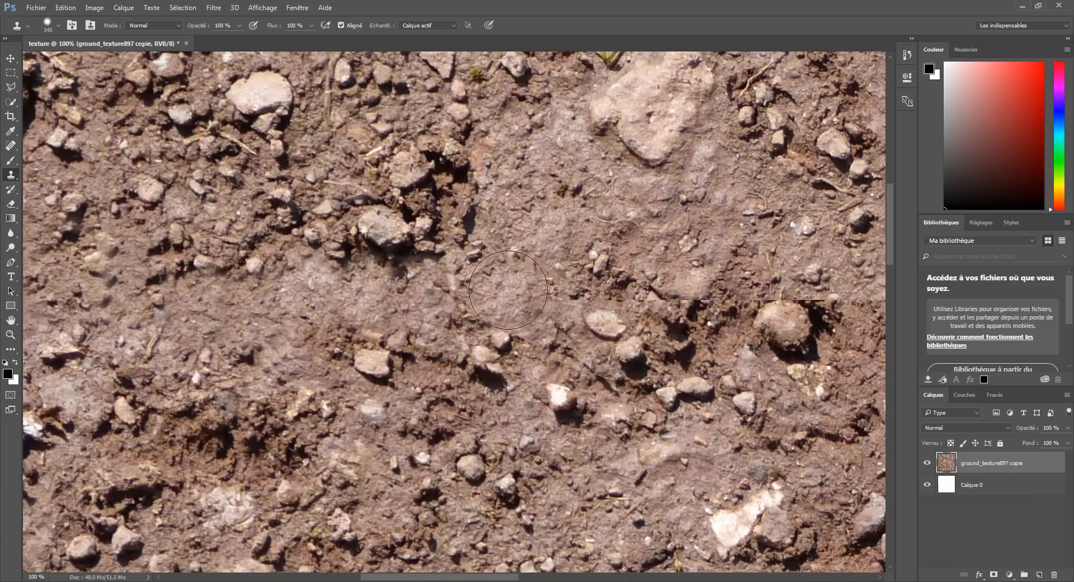
Step: Clone nearby soil over the seam and the small pebbles beside the flat pale stone
scroll(507, 321, right, 5)
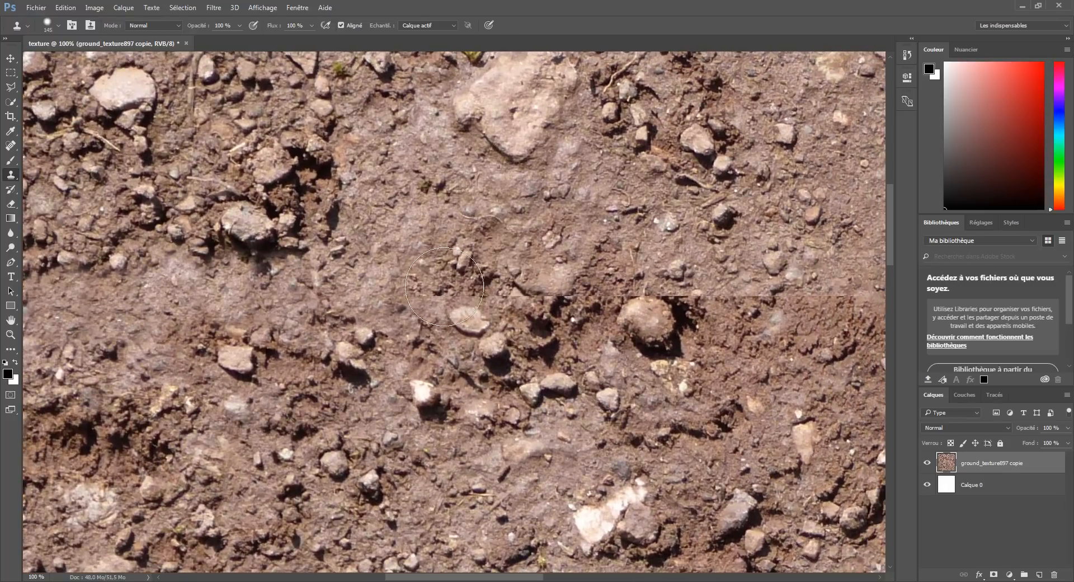
drag(444, 287, 461, 285)
alt+click(418, 263)
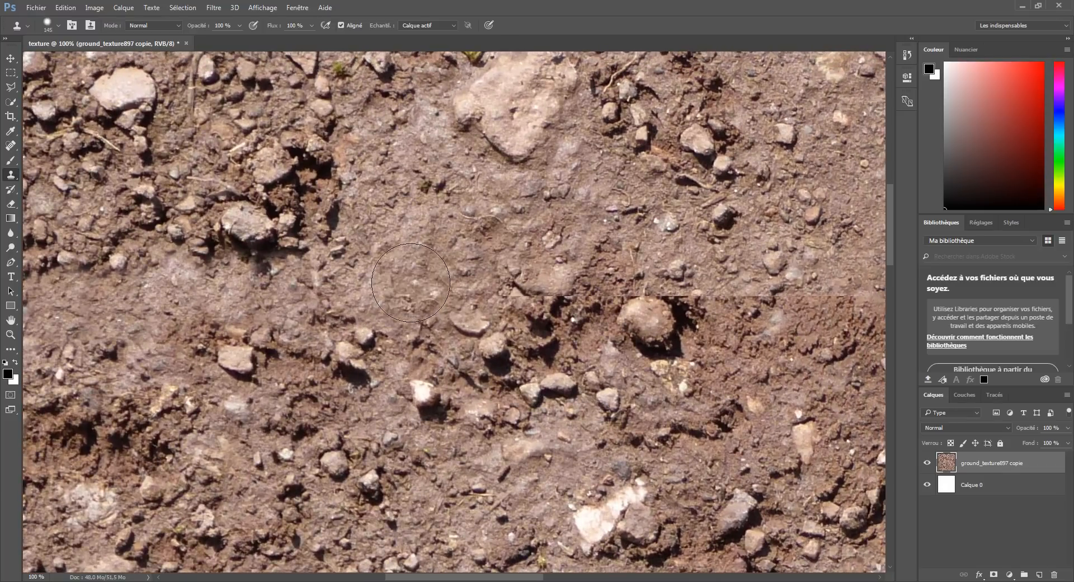
click(411, 283)
mouse_move(567, 337)
mouse_down()
mouse_move(481, 313)
mouse_move(366, 306)
mouse_up()
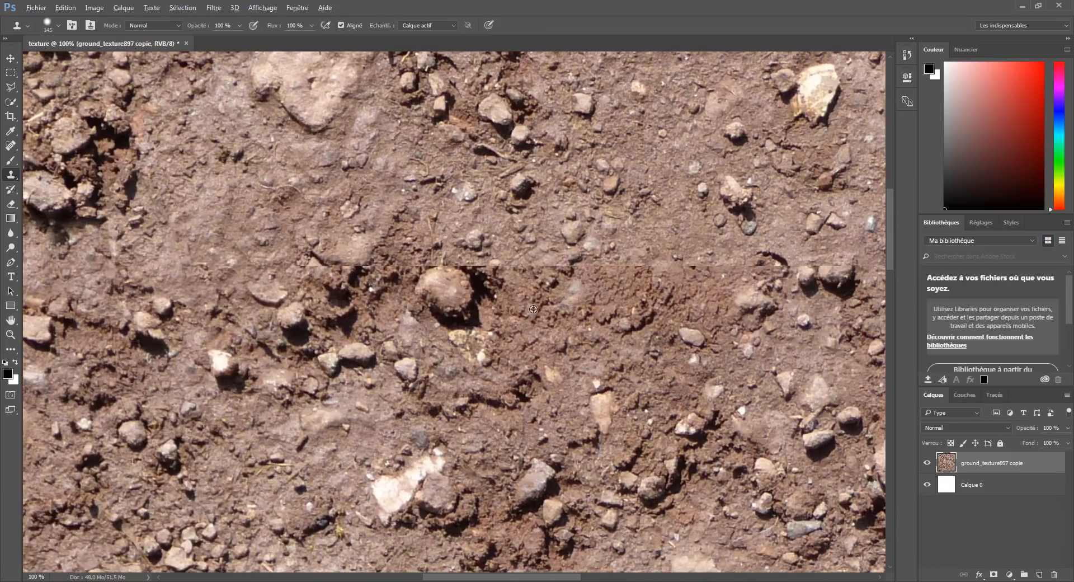
Step: Clone reddish-brown soil over the straight seam to the right of the round stone
drag(569, 340, 537, 365)
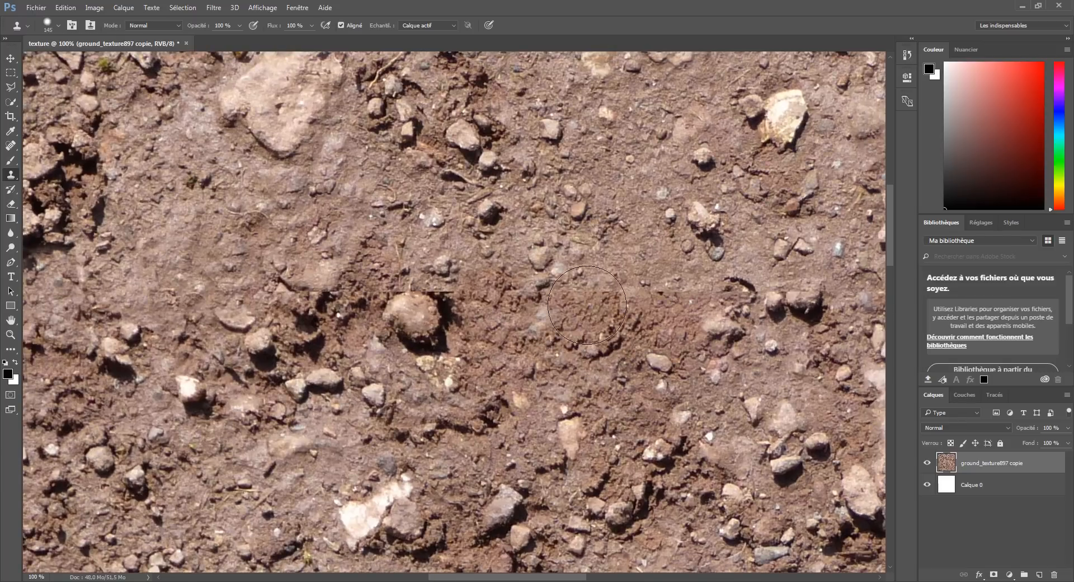
click(586, 304)
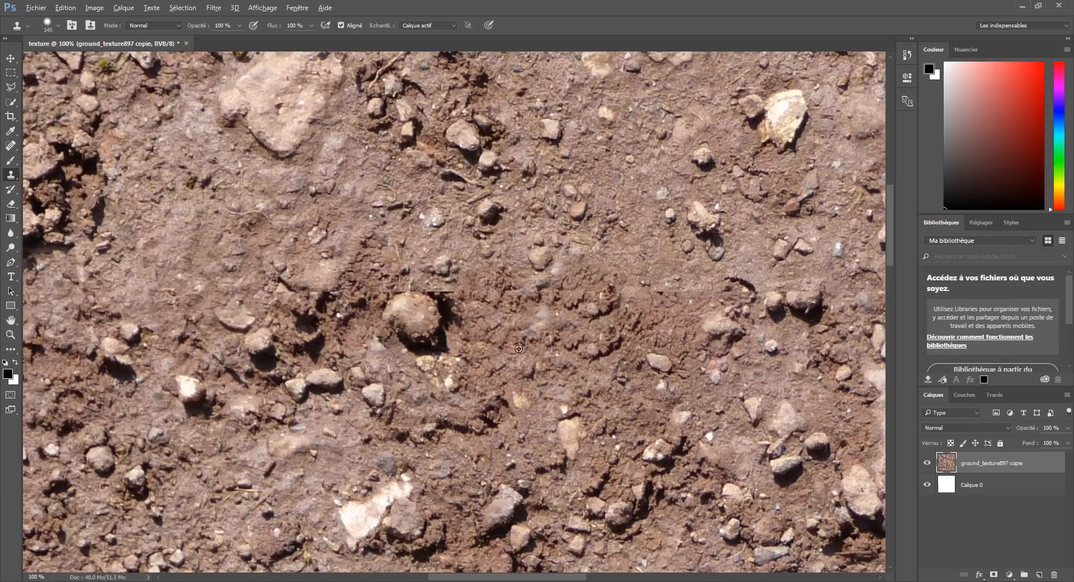
alt+click(507, 329)
drag(650, 359, 568, 365)
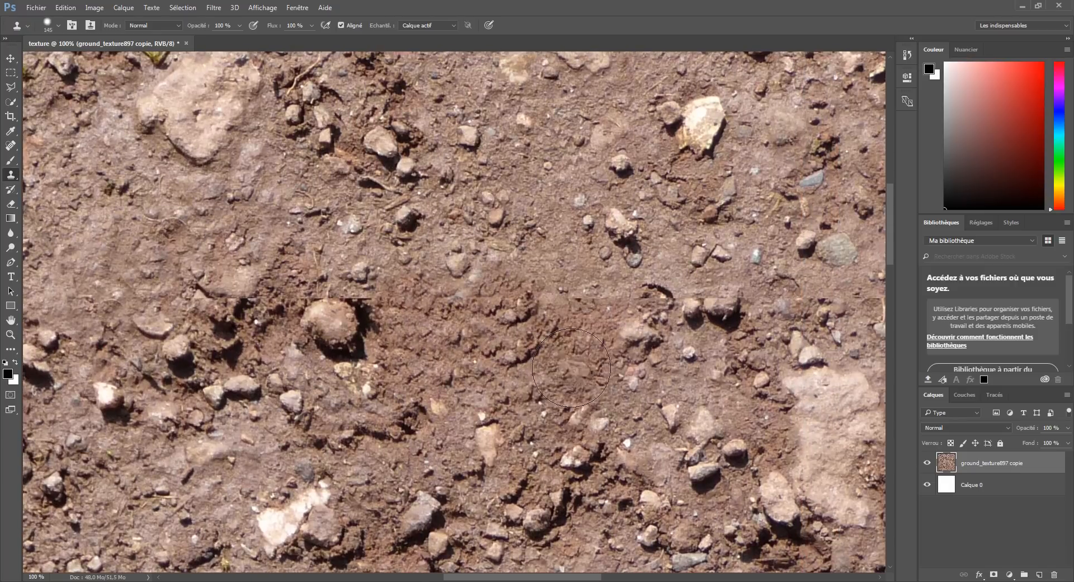
click(573, 305)
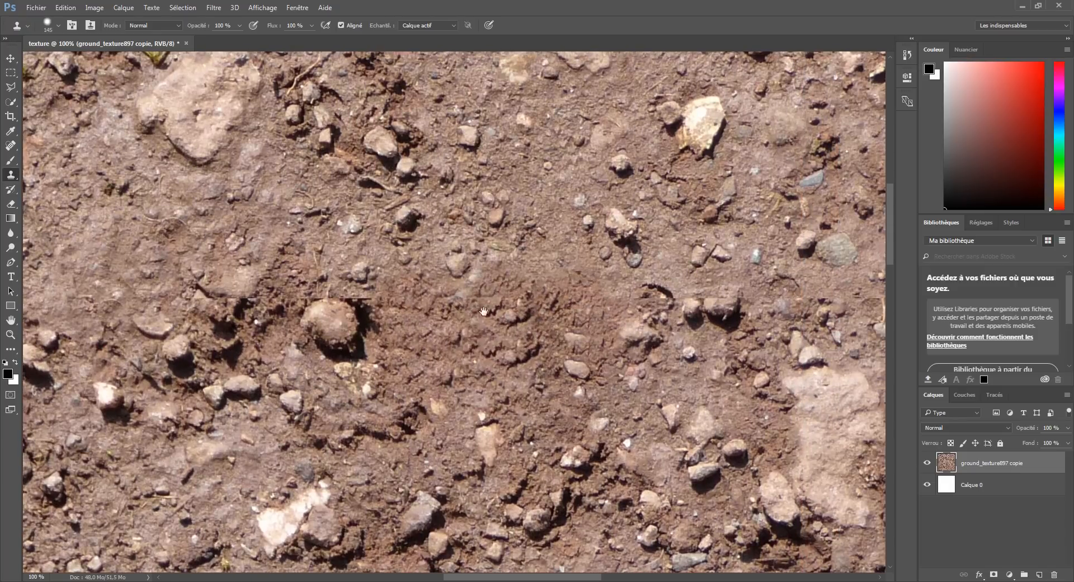
Step: Clone nearby soil over the seam above the round stone and beside its dark shadow
drag(482, 324, 665, 360)
alt+click(508, 290)
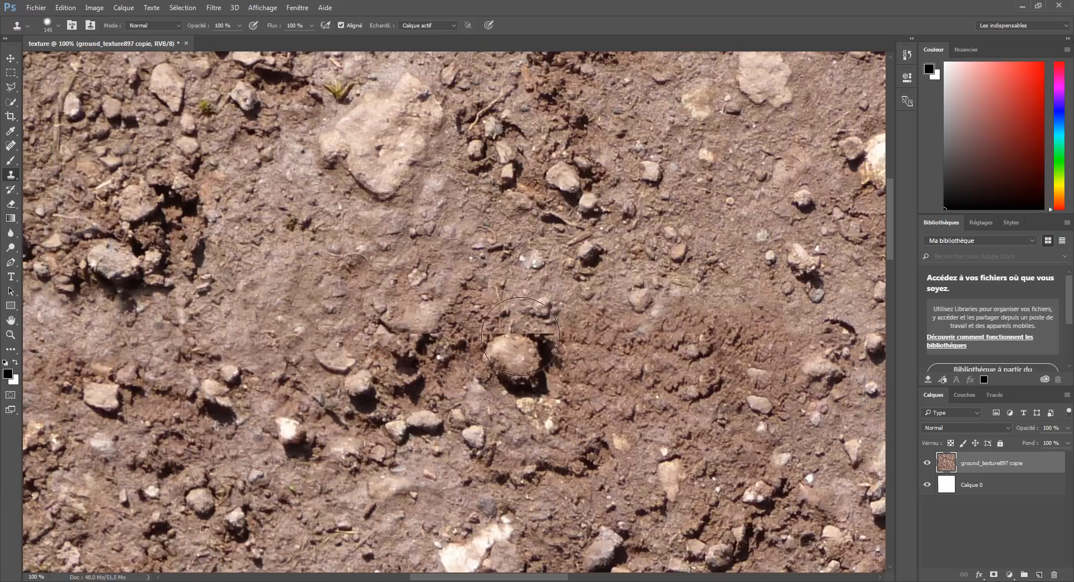
drag(539, 404, 560, 375)
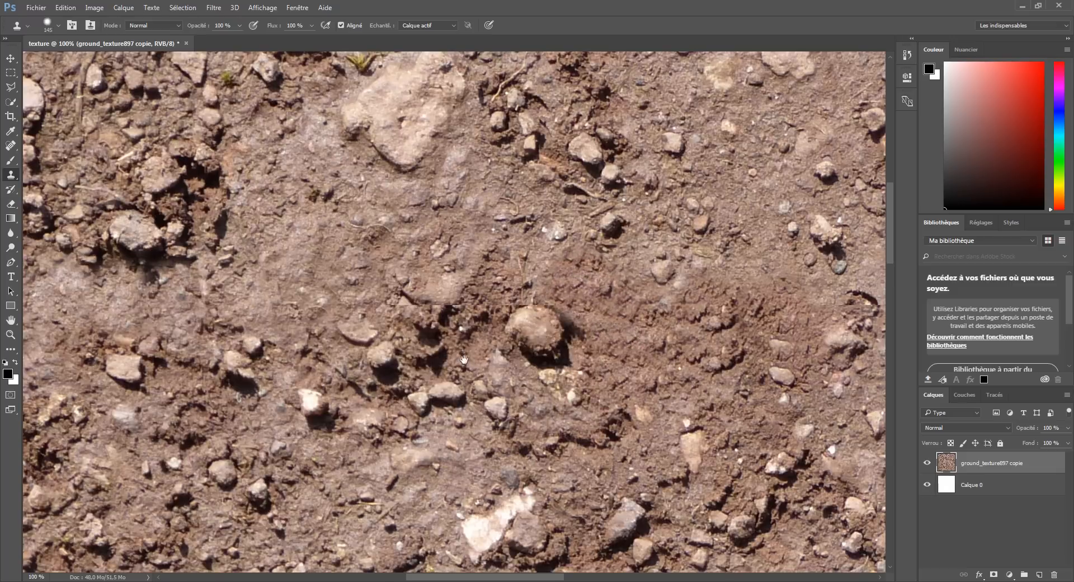
drag(420, 389, 442, 398)
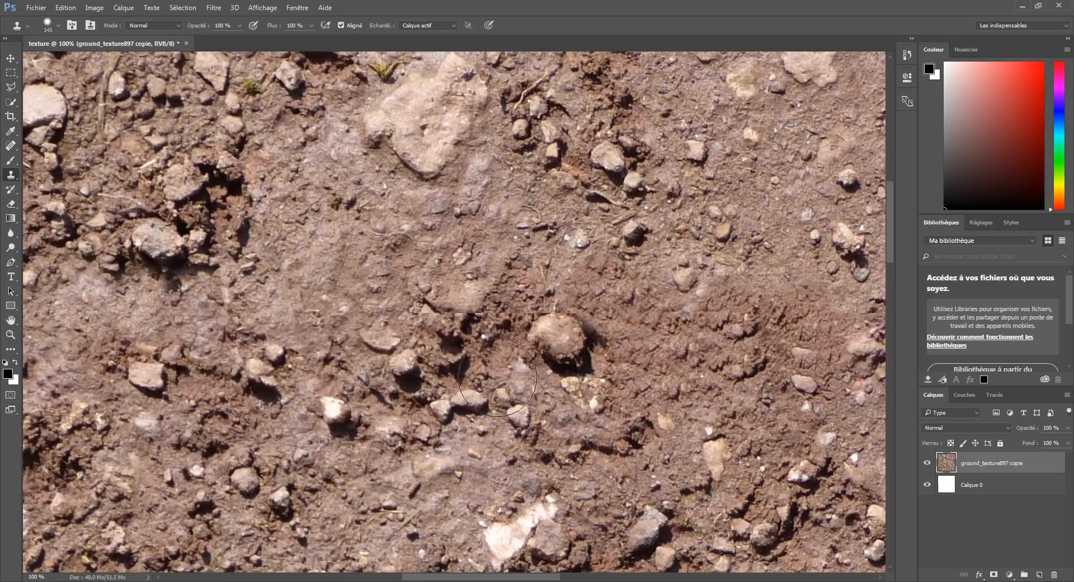
Step: Reduce the Clone Stamp brush size to about 95 px
click(53, 29)
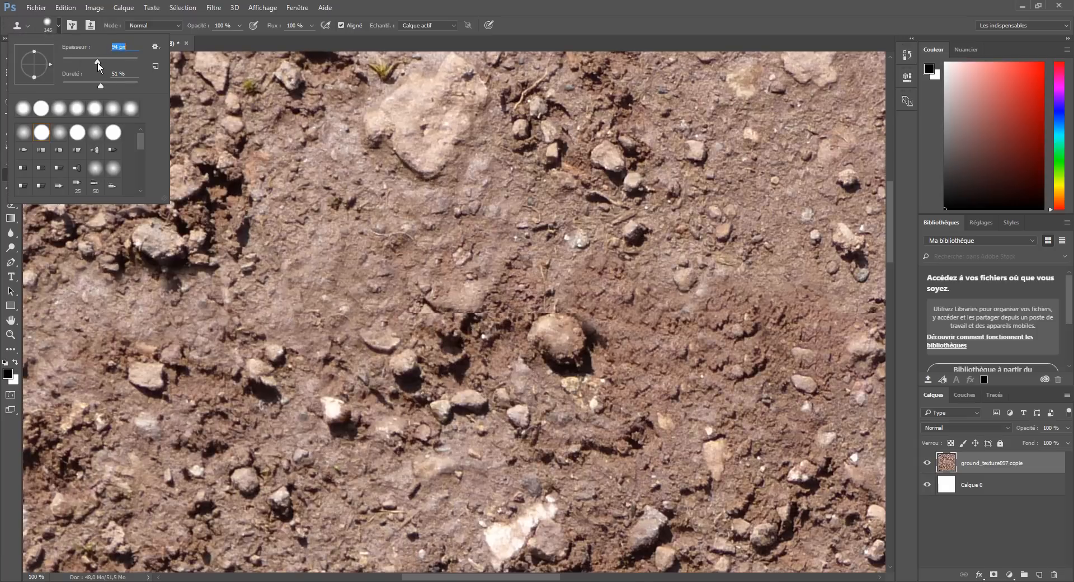
drag(98, 63, 99, 63)
click(674, 7)
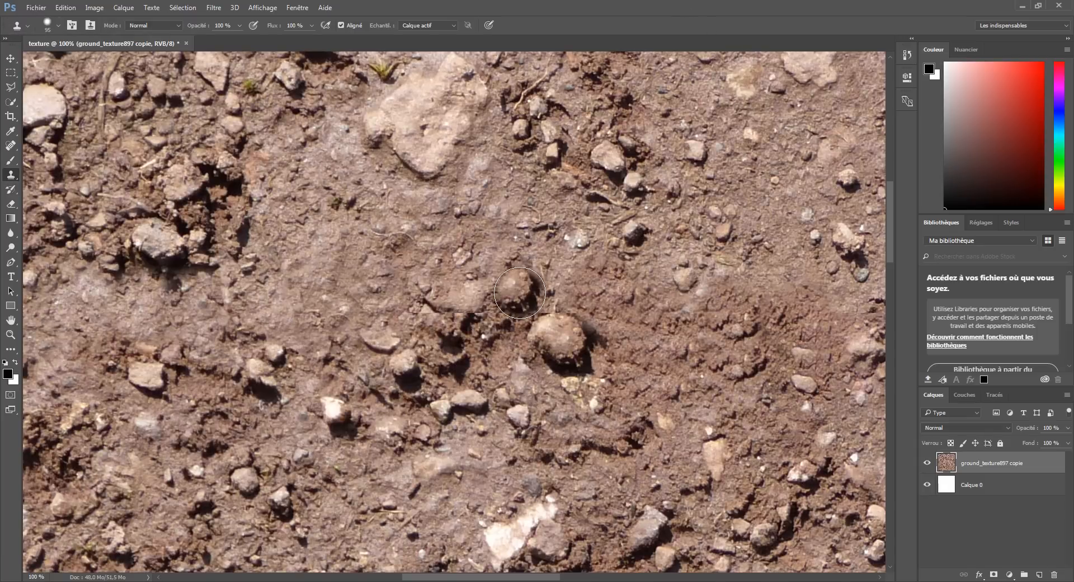
Step: Try stamping the sampled round stone just above the seam, and undo the duplicates
key(ctrl+z)
key(ctrl+plus)
key(ctrl+plus)
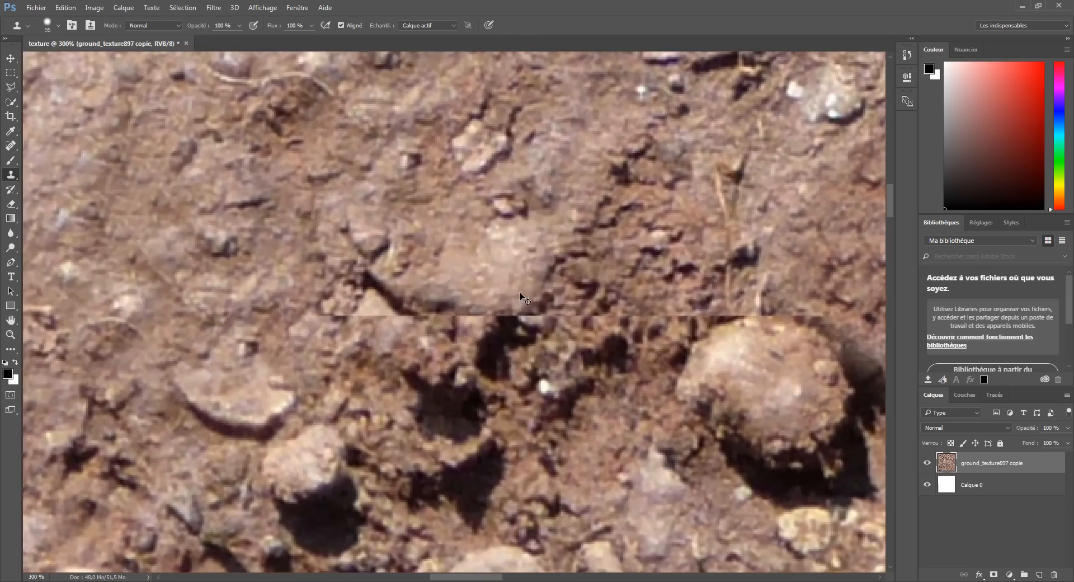
drag(629, 273, 443, 262)
click(457, 239)
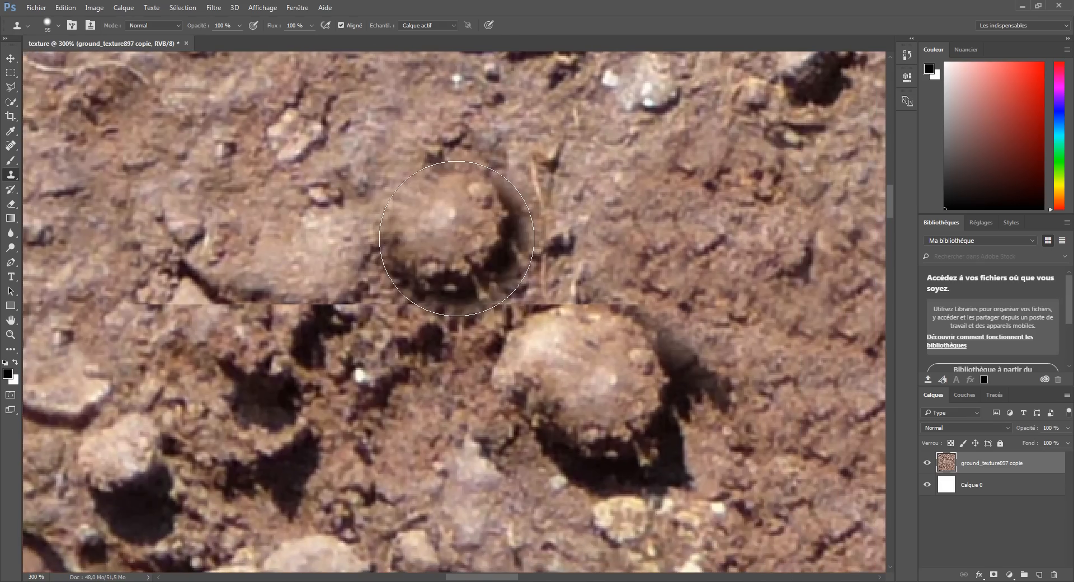
key(ctrl+z)
key(ctrl+minus)
key(ctrl+minus)
key(ctrl+minus)
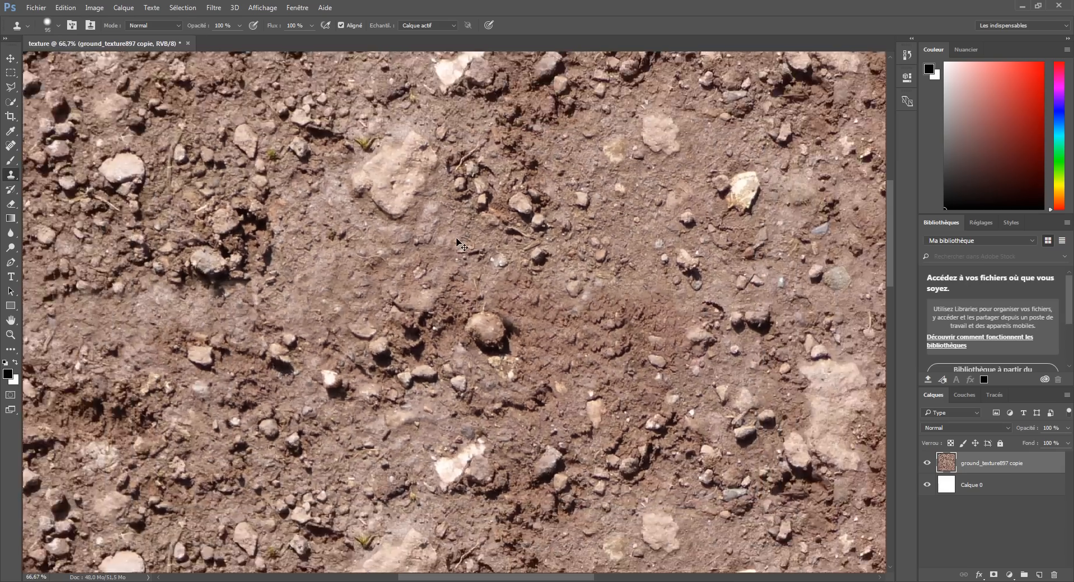
key(ctrl+plus)
key(ctrl+plus)
click(456, 239)
key(ctrl+z)
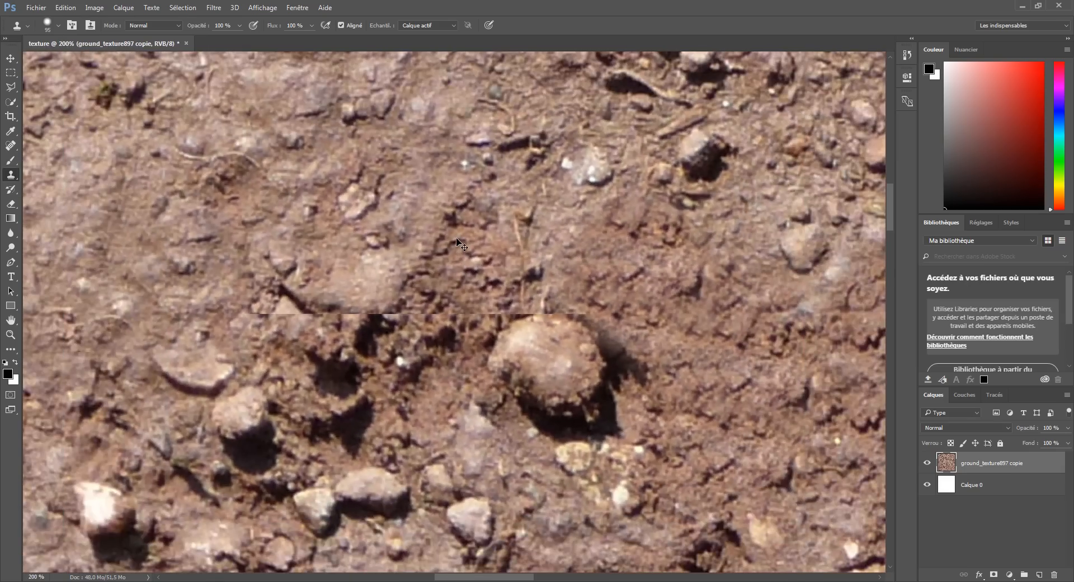
key(ctrl+minus)
key(ctrl+minus)
key(ctrl+plus)
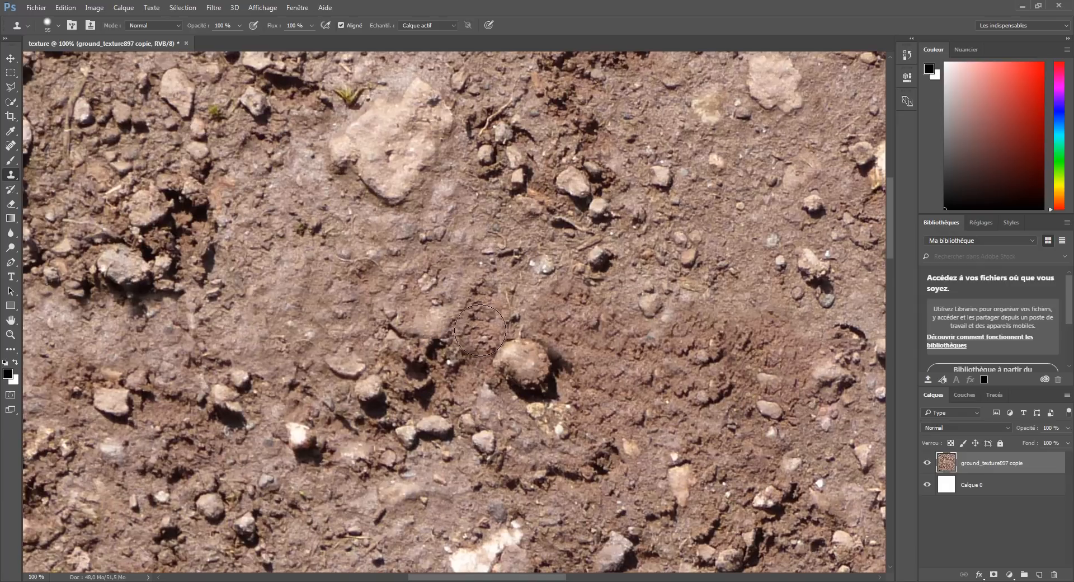
Step: Clone soil over the seam left of the round stone and the twig above it, undoing the stroke that covers the stone
scroll(465, 321, down, 2)
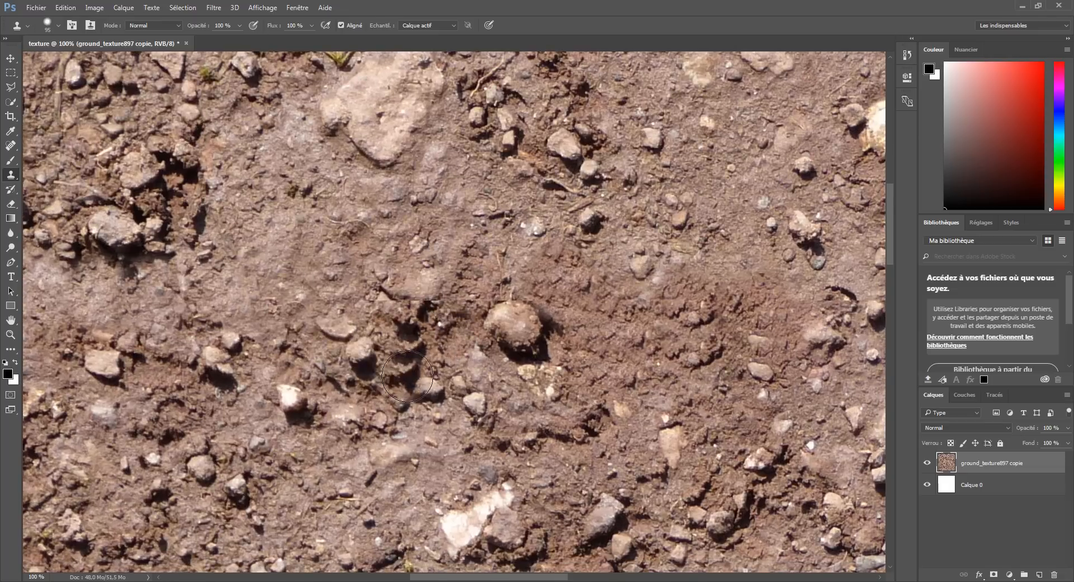
click(245, 347)
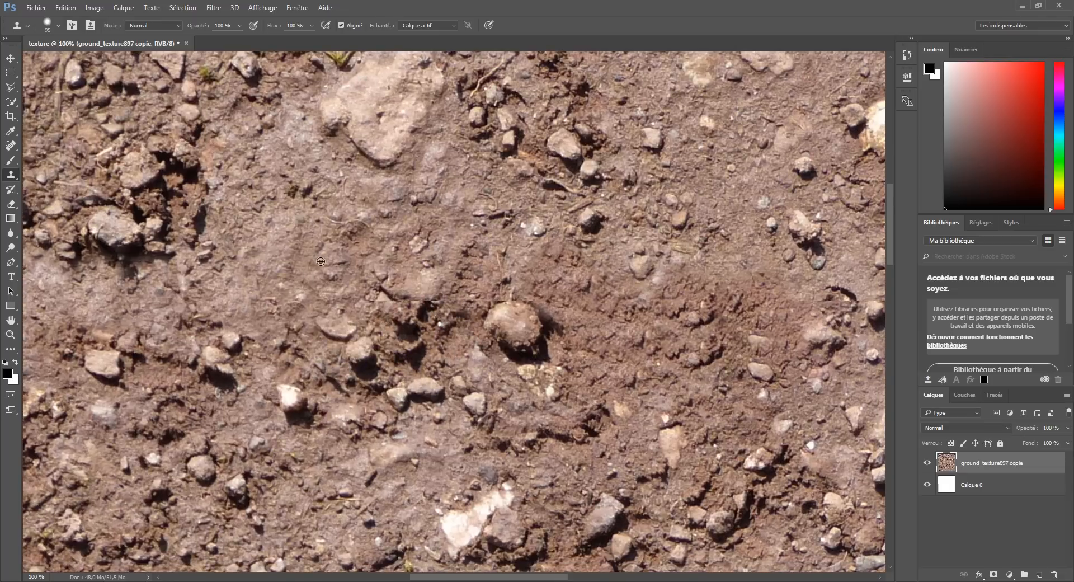
mouse_move(373, 297)
mouse_down()
mouse_move(481, 299)
mouse_move(429, 295)
mouse_up()
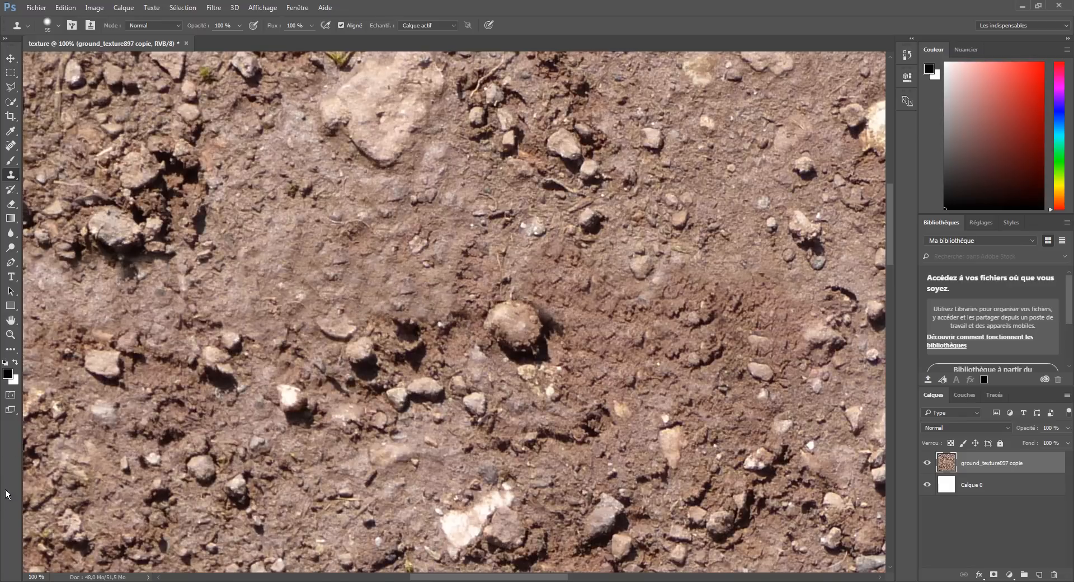
mouse_move(455, 386)
mouse_down()
mouse_move(478, 319)
mouse_move(434, 350)
mouse_move(432, 385)
mouse_up()
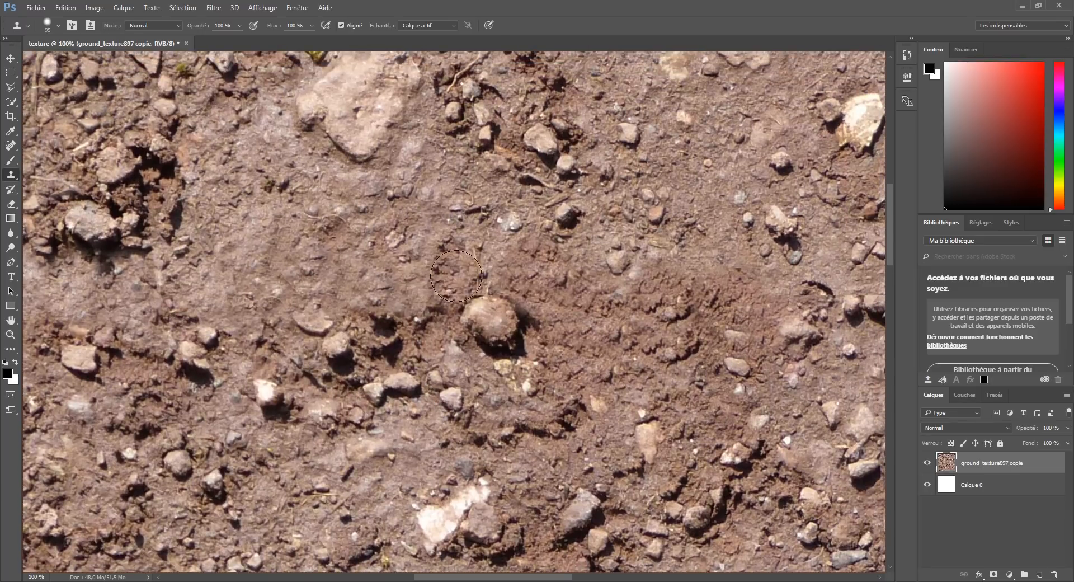
mouse_move(456, 276)
mouse_down()
mouse_move(479, 272)
mouse_move(469, 315)
mouse_up()
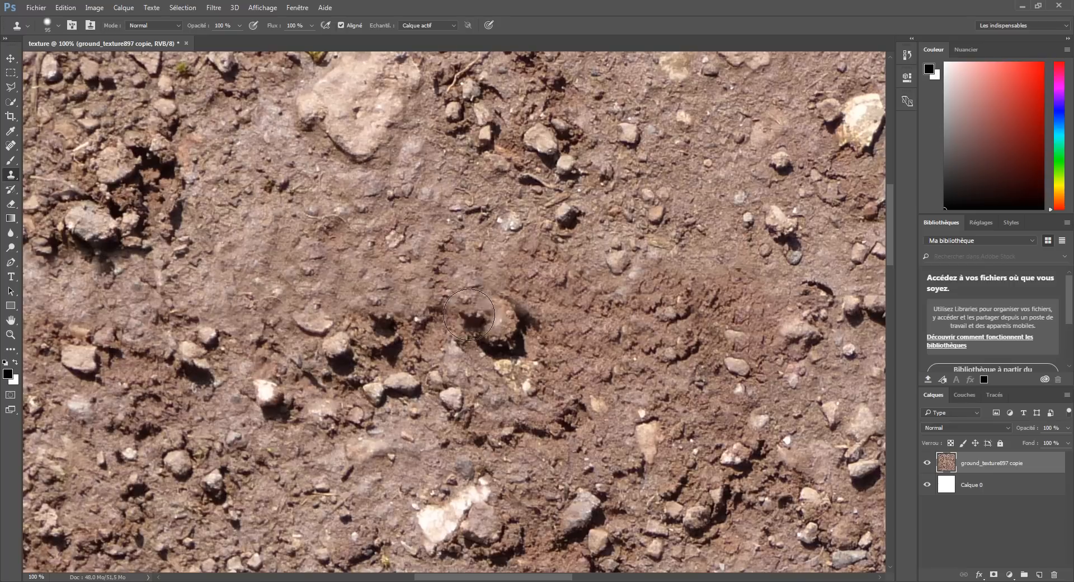
key(ctrl+z)
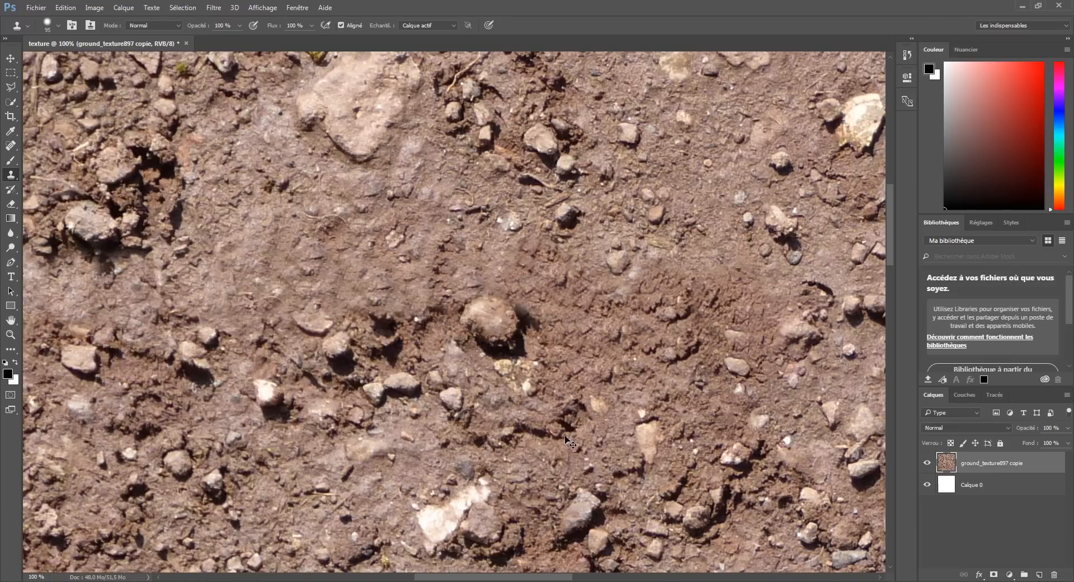
Step: Examine the whole ground texture at reduced magnification for remaining seams and repeated areas
key(ctrl+minus)
key(ctrl+minus)
key(ctrl+minus)
key(ctrl+minus)
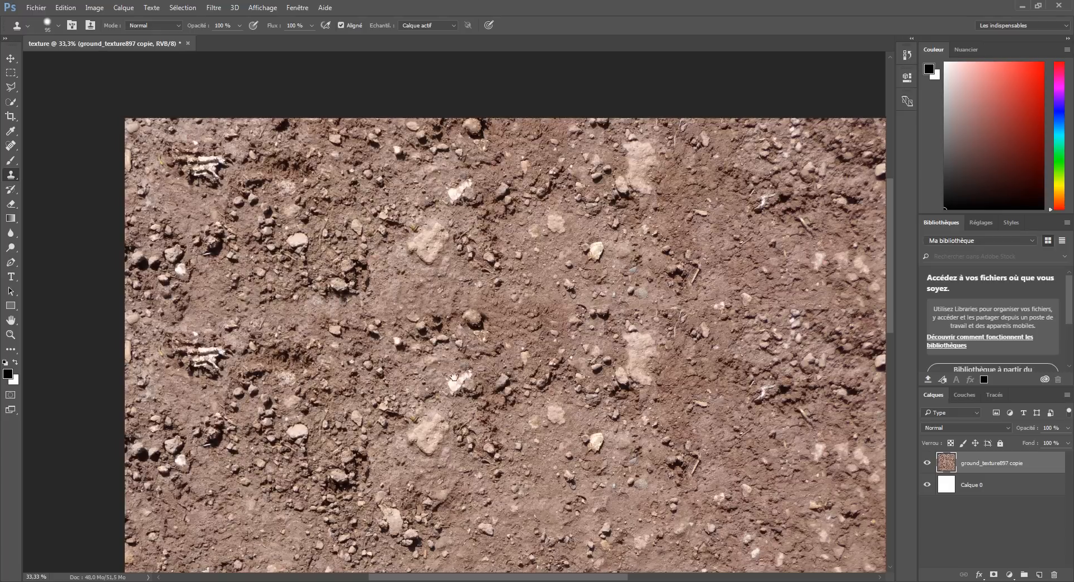
drag(454, 376, 555, 390)
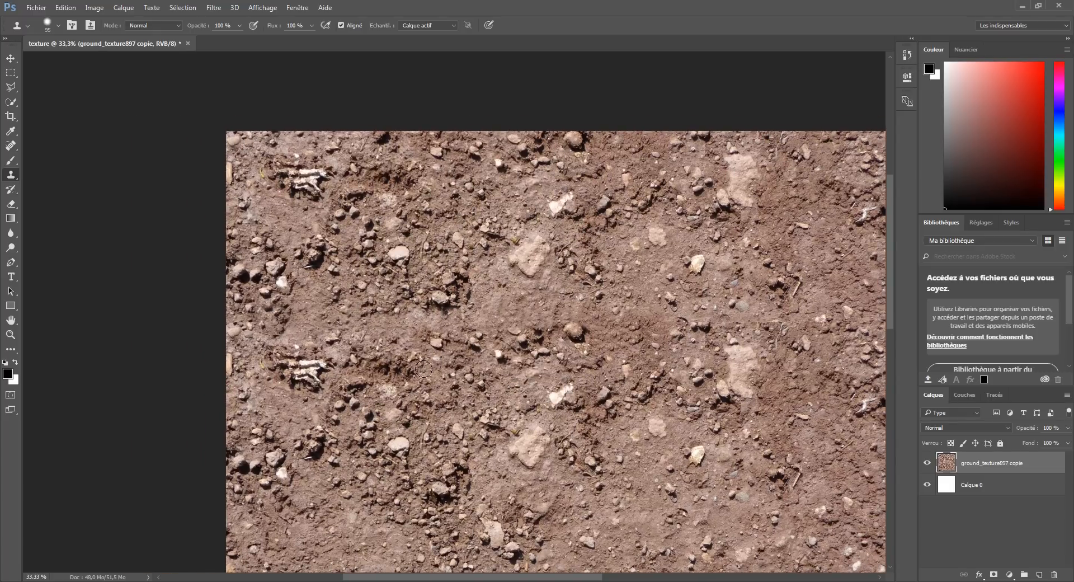
scroll(220, 138, down, 2)
mouse_move(319, 334)
mouse_down()
mouse_move(358, 336)
mouse_move(263, 329)
mouse_up()
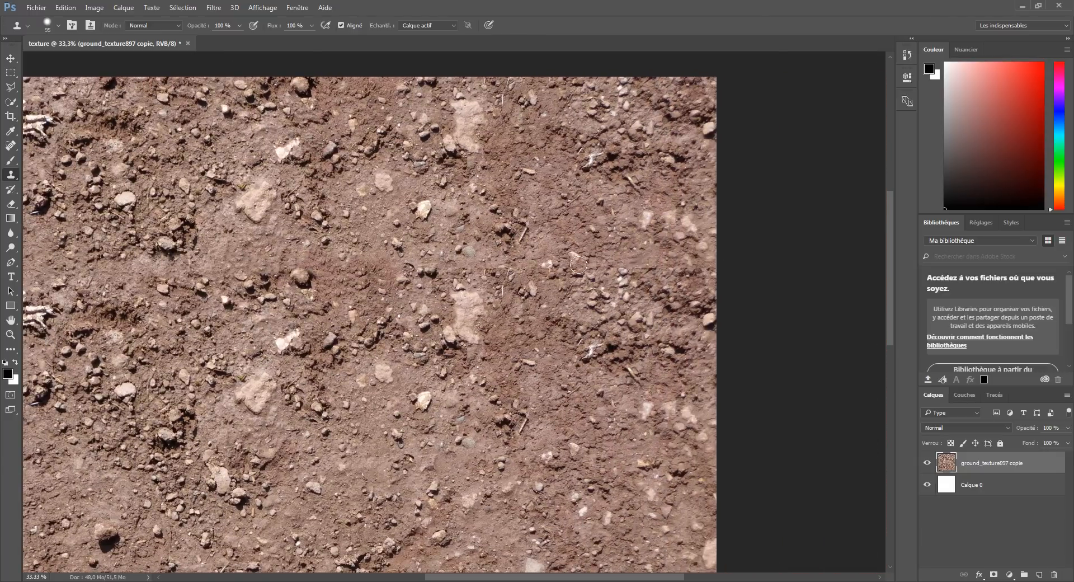
drag(489, 317, 543, 233)
key(ctrl+minus)
key(ctrl+minus)
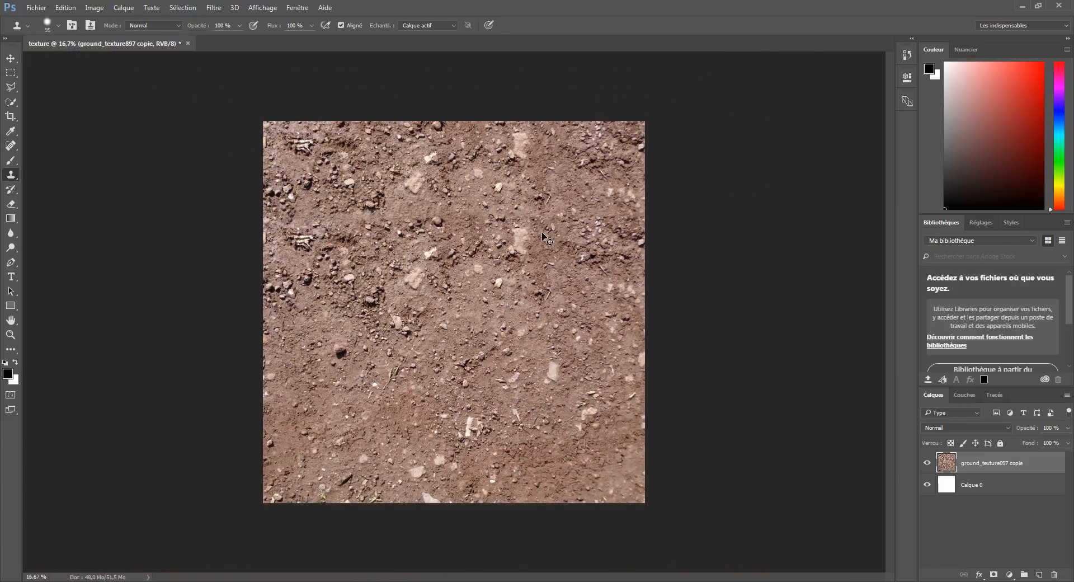
key(ctrl+plus)
key(ctrl+plus)
drag(541, 232, 538, 326)
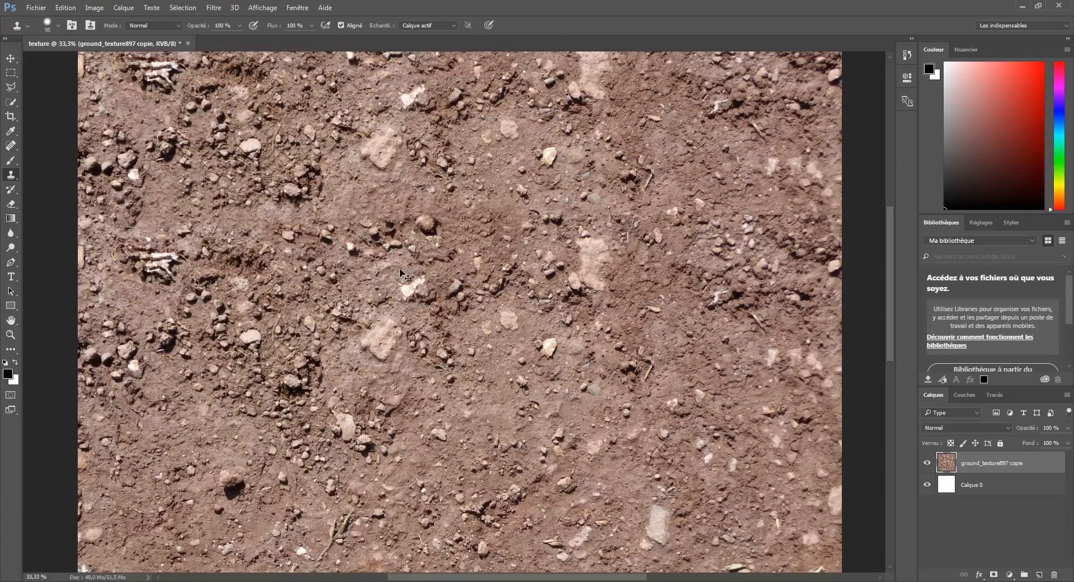
Step: Examine the horizontal seam between the large pale stone and the texture's right edge at full magnification
key(ctrl+plus)
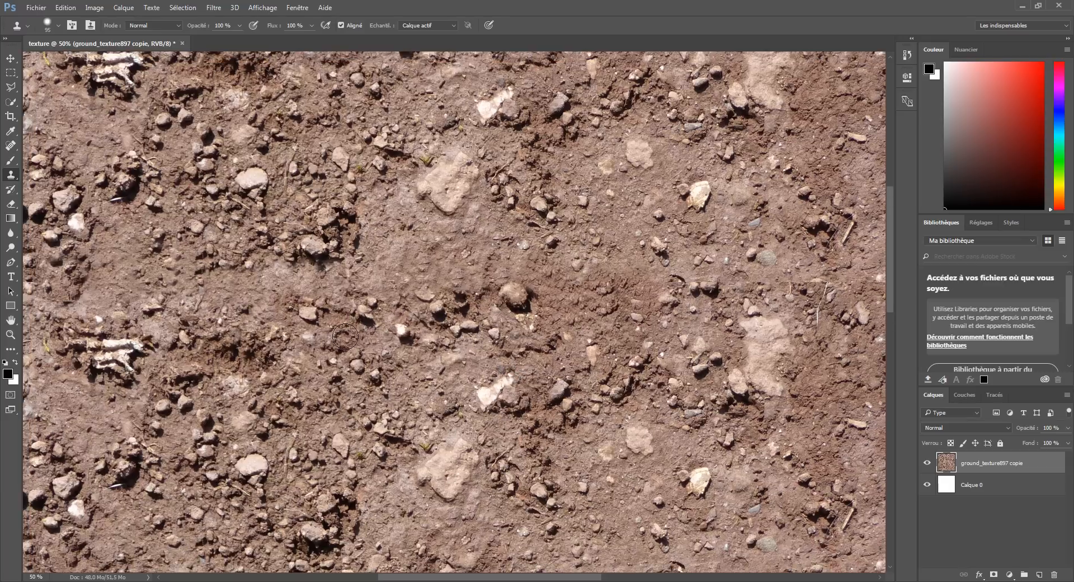
drag(803, 345, 462, 341)
key(ctrl+plus)
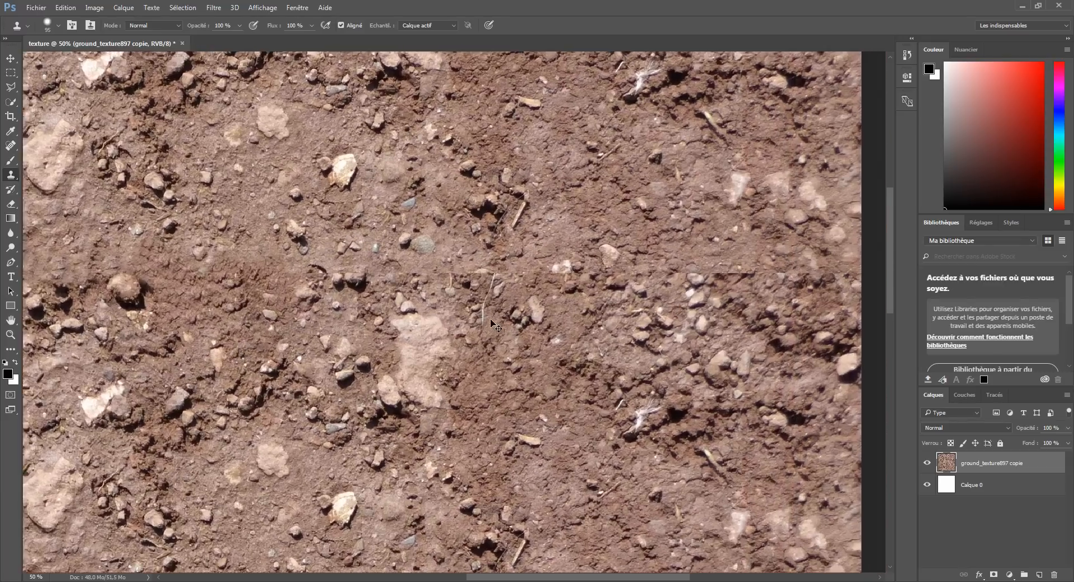
drag(598, 292, 511, 335)
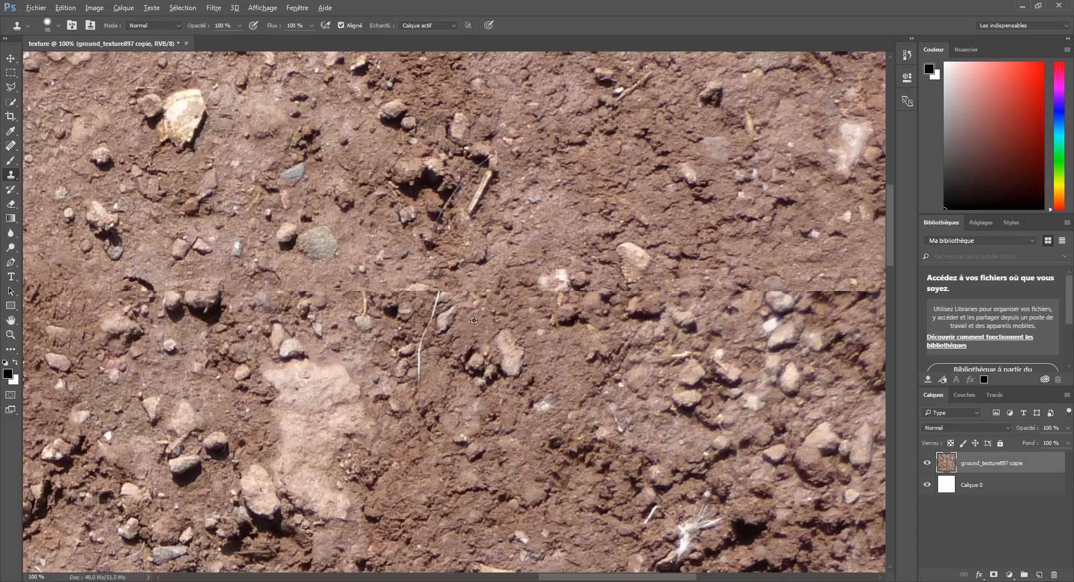
drag(455, 316, 491, 331)
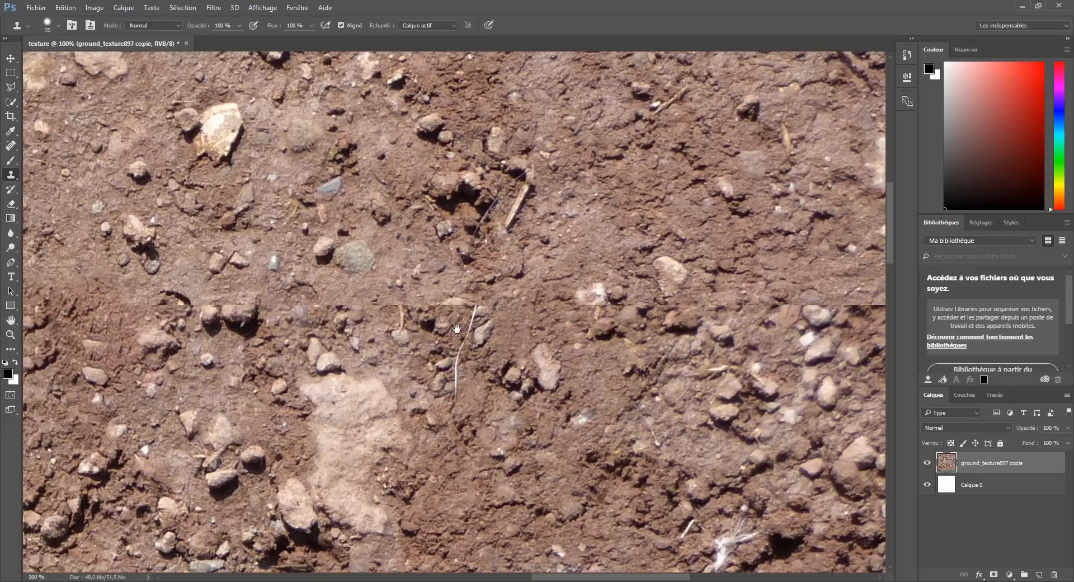
key(ctrl+z)
drag(385, 340, 426, 356)
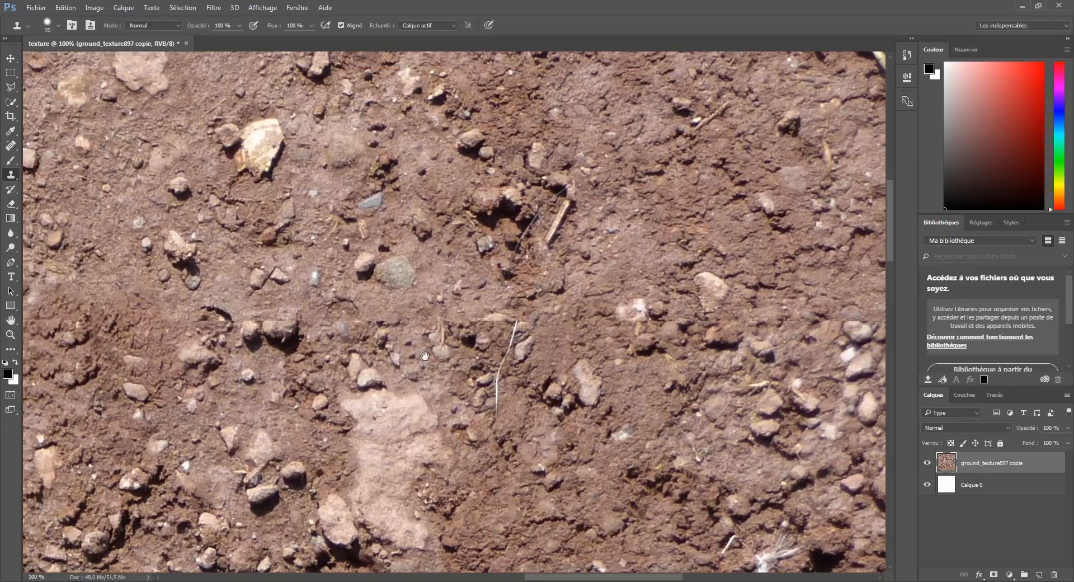
mouse_move(359, 353)
mouse_down()
mouse_move(487, 339)
mouse_move(398, 355)
mouse_up()
key(ctrl+z)
drag(476, 364, 371, 348)
mouse_move(757, 409)
mouse_down()
mouse_move(404, 364)
mouse_move(351, 408)
mouse_up()
Step: Clone nearby soil over the dark seam line just above the pebble cluster near the texture's right edge
key(alt)
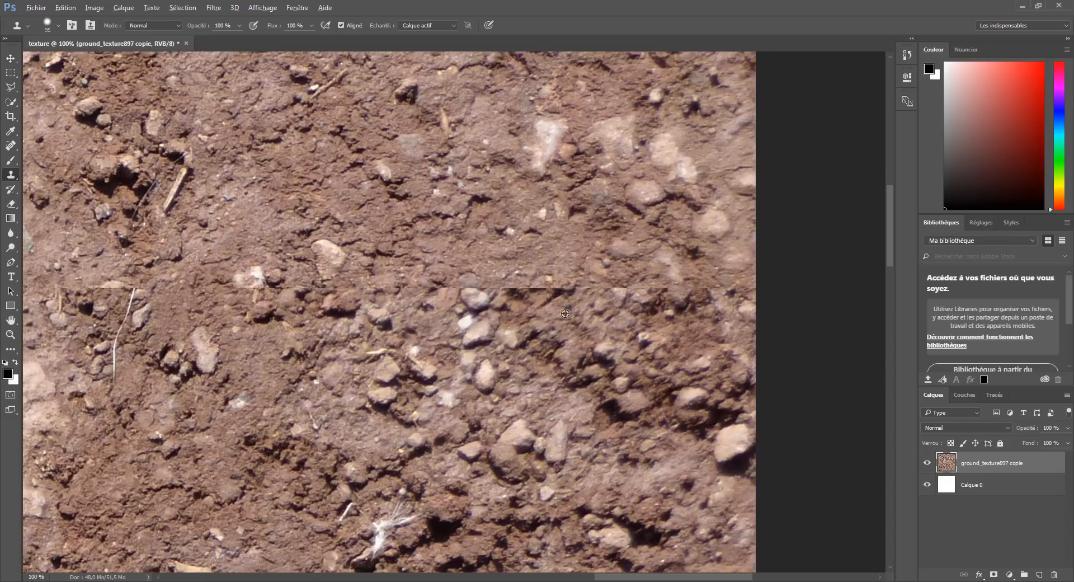
alt+click(561, 315)
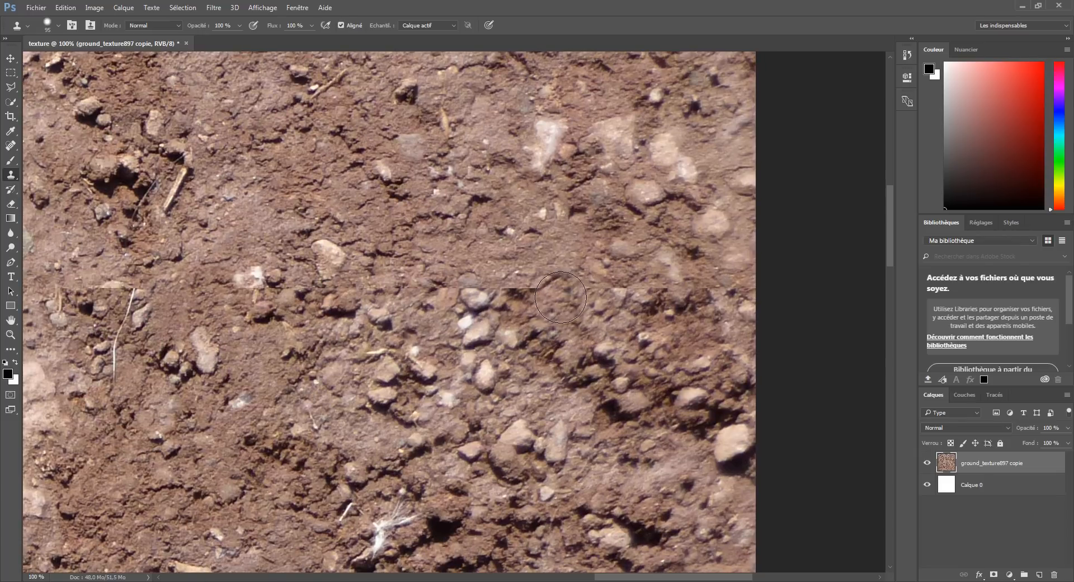
alt+click(547, 301)
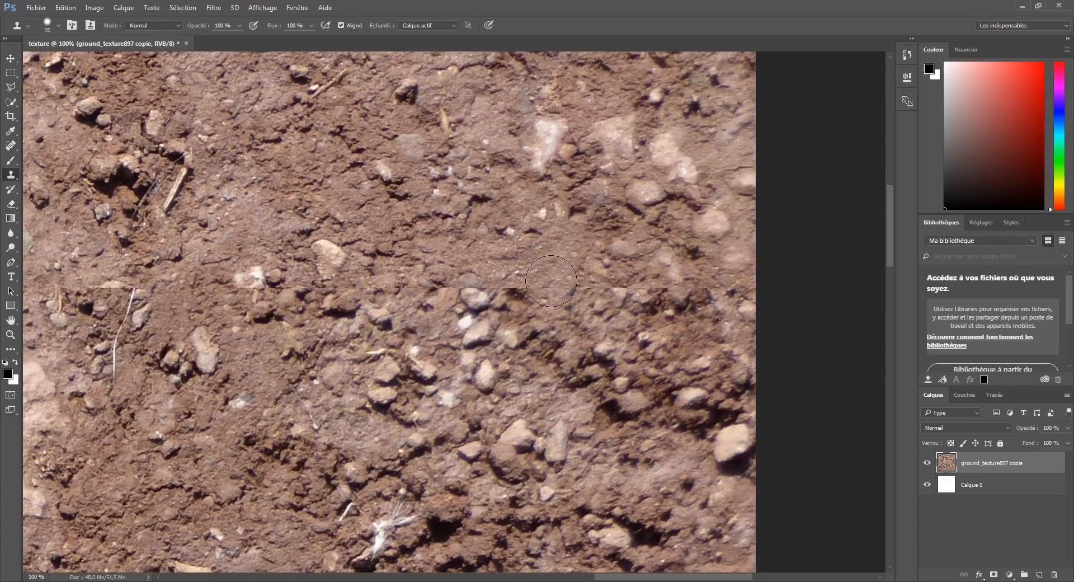
click(554, 282)
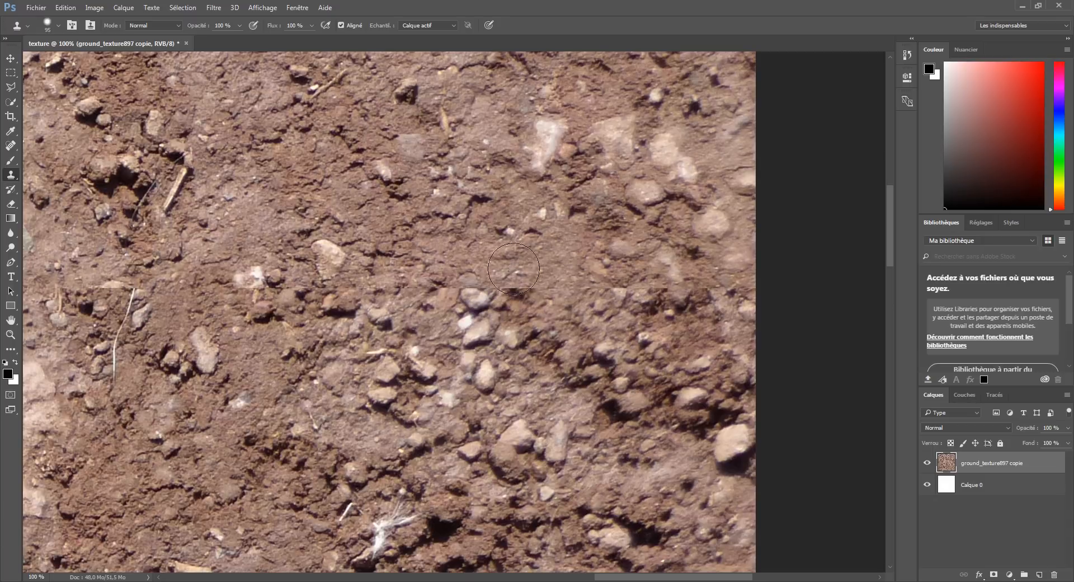
click(522, 286)
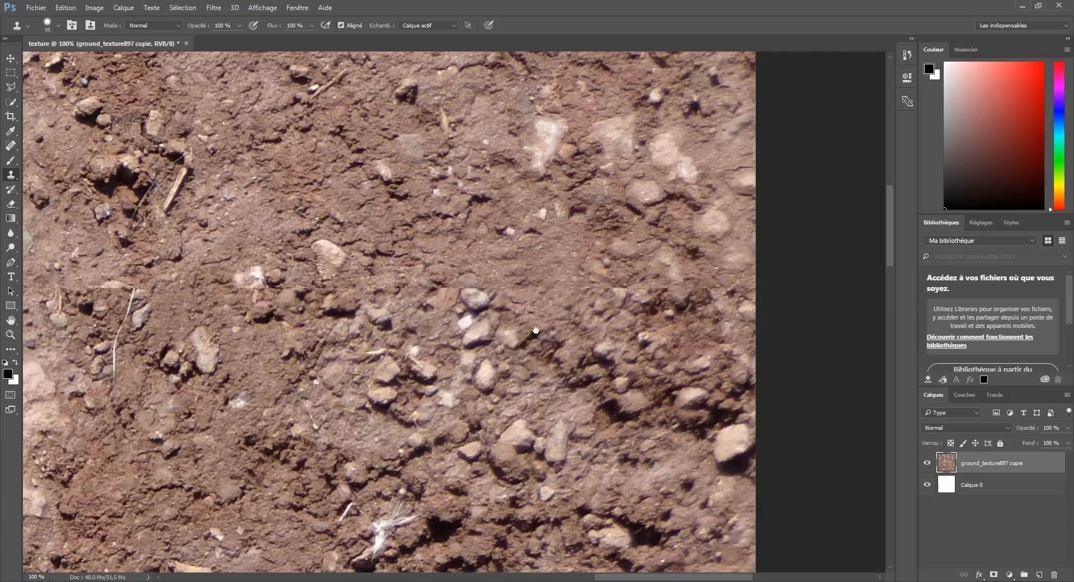
Step: Clone soil over the small white stone beside the seam, undoing the stray stroke on the elongated stone nearby
mouse_move(537, 329)
mouse_down()
mouse_move(586, 339)
mouse_move(590, 311)
mouse_up()
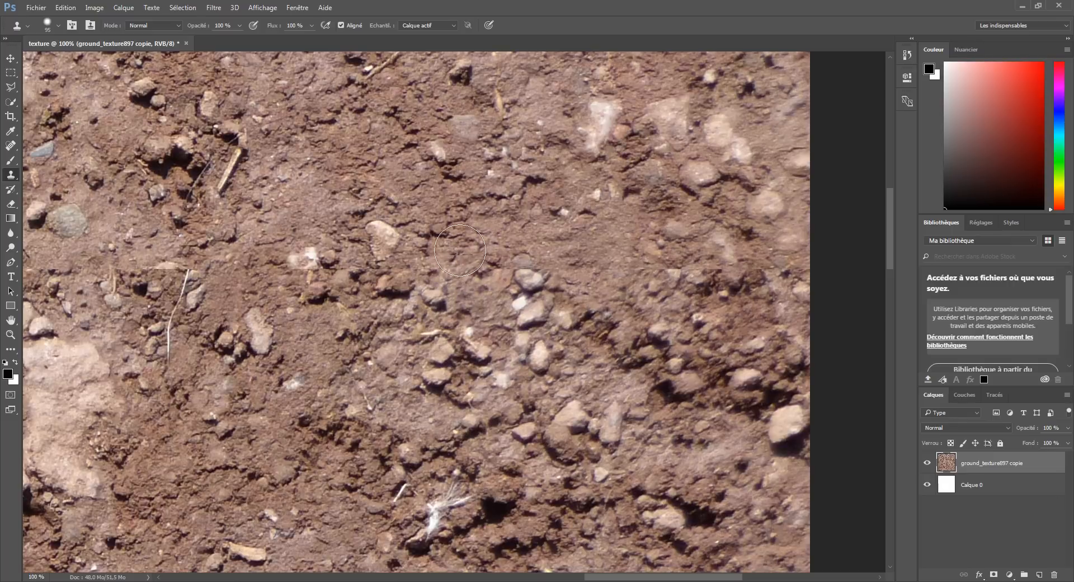
mouse_move(465, 280)
mouse_down()
mouse_move(528, 295)
mouse_move(619, 259)
mouse_up()
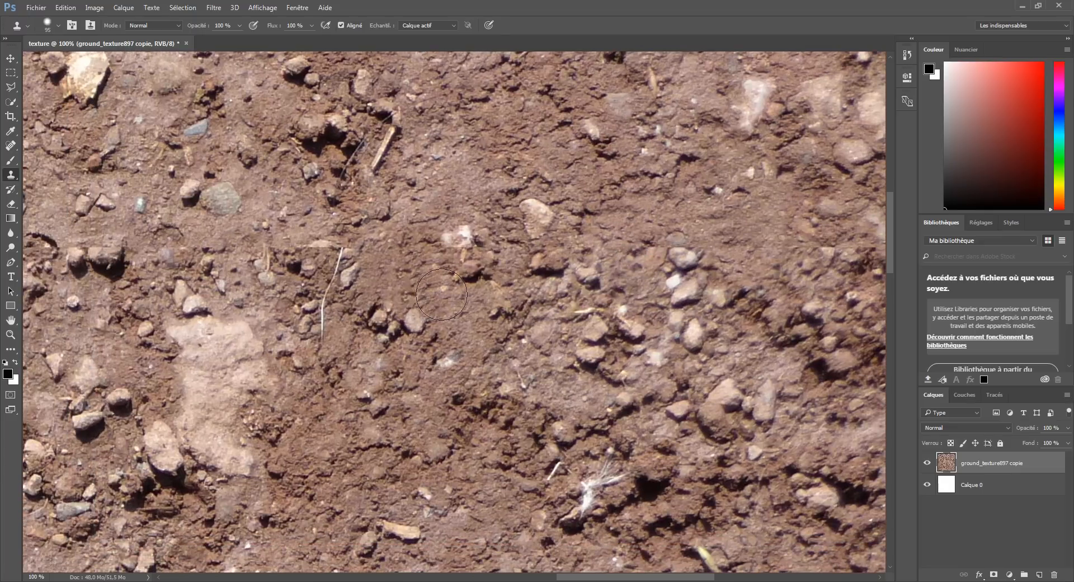
alt+click(456, 209)
click(458, 239)
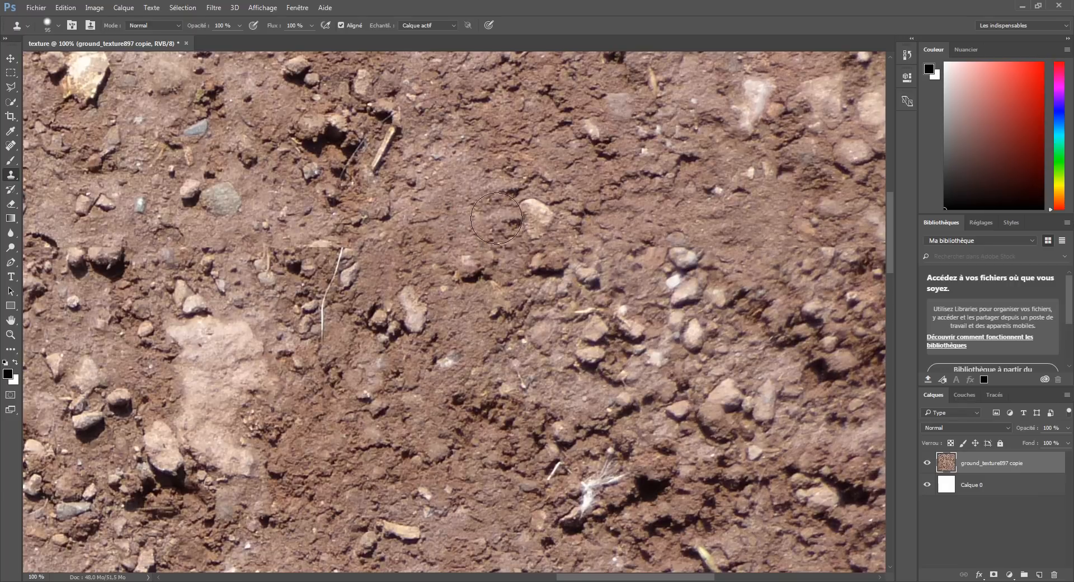
key(ctrl+z)
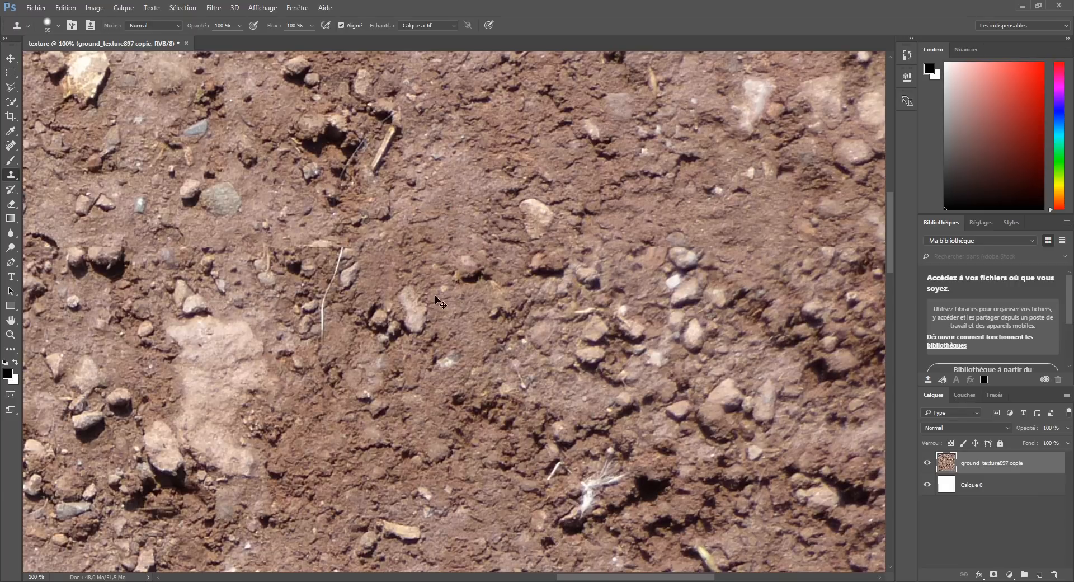
Step: Examine the whole texture at reduced magnification to locate the seam traces and repeated details that still need cloning
key(ctrl+minus)
key(ctrl+minus)
key(ctrl+minus)
key(ctrl+minus)
drag(435, 295, 668, 206)
key(ctrl+minus)
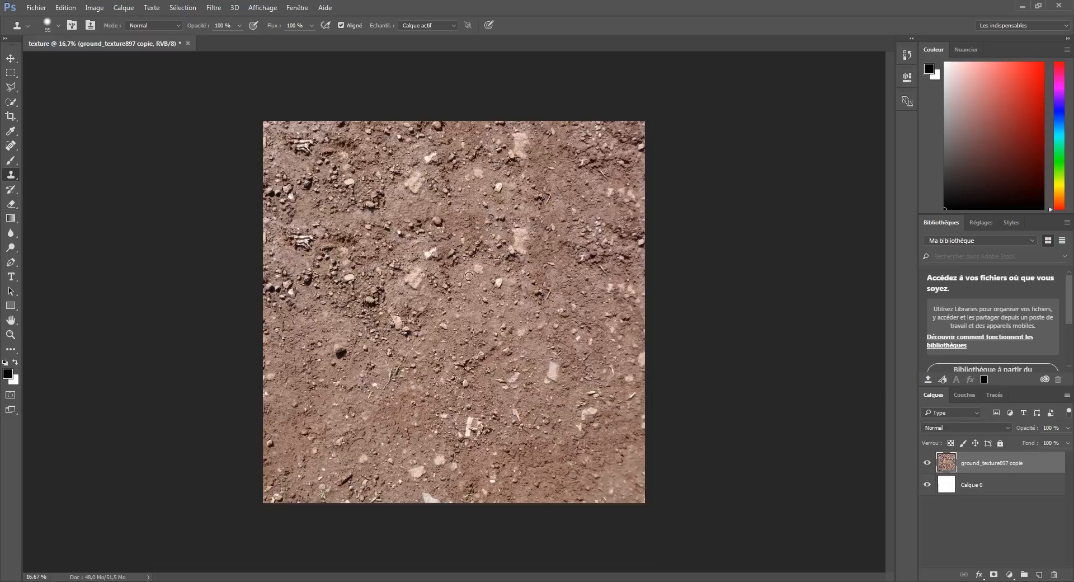
key(ctrl+plus)
key(ctrl+plus)
key(ctrl+plus)
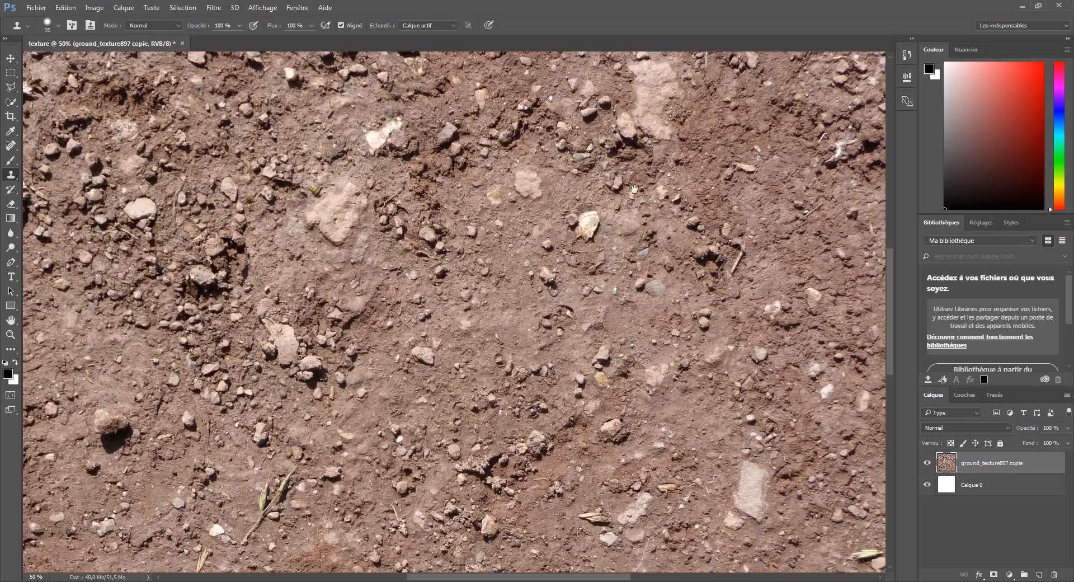
drag(633, 190, 451, 381)
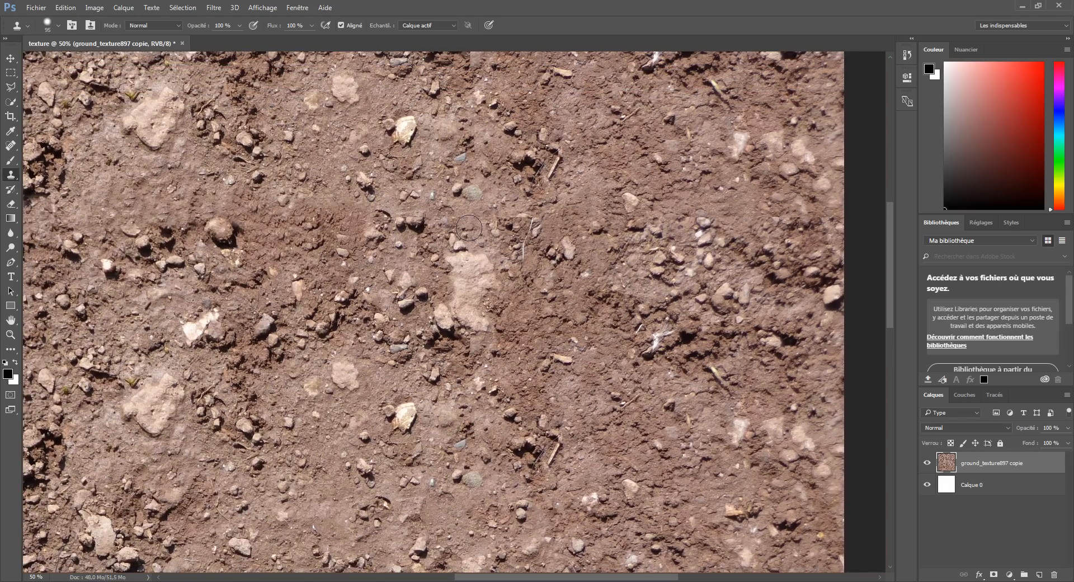
Step: Clone soil over the dark curved root fragment on the seam, left of the large pale stone
key(ctrl+plus)
drag(473, 235, 514, 308)
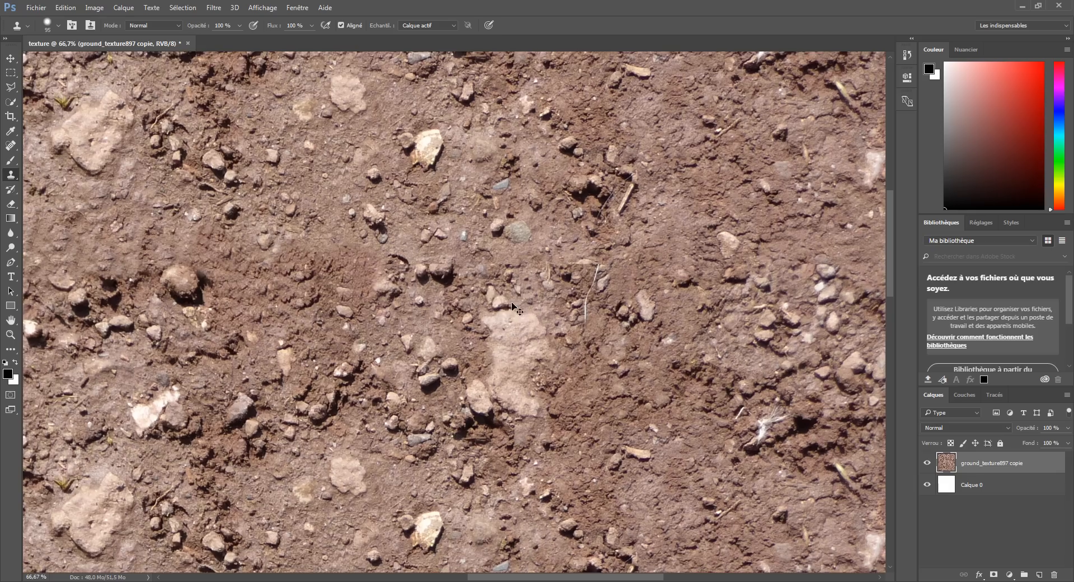
key(ctrl+plus)
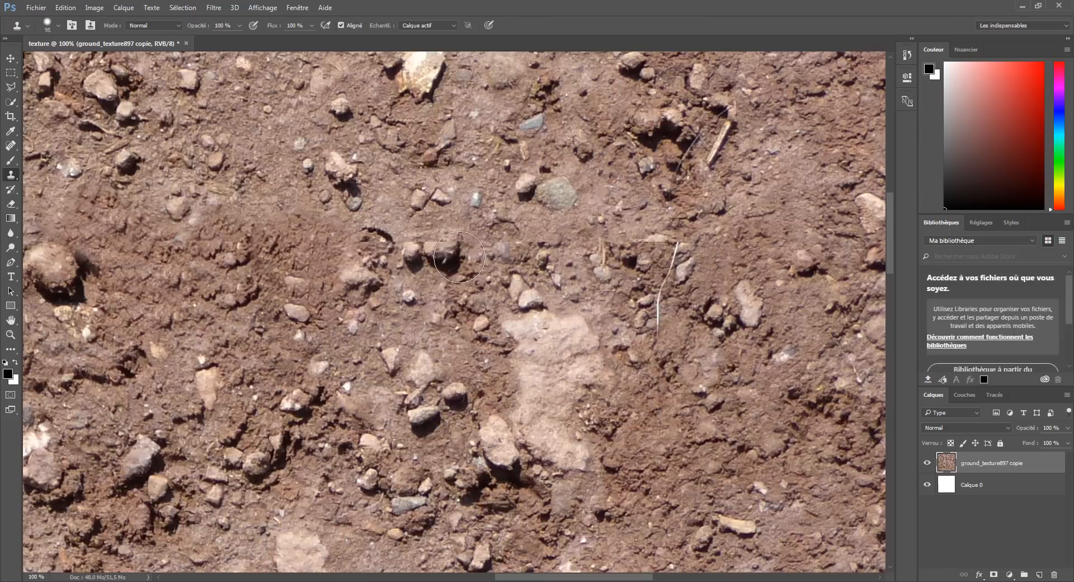
alt+click(390, 220)
drag(379, 237, 375, 239)
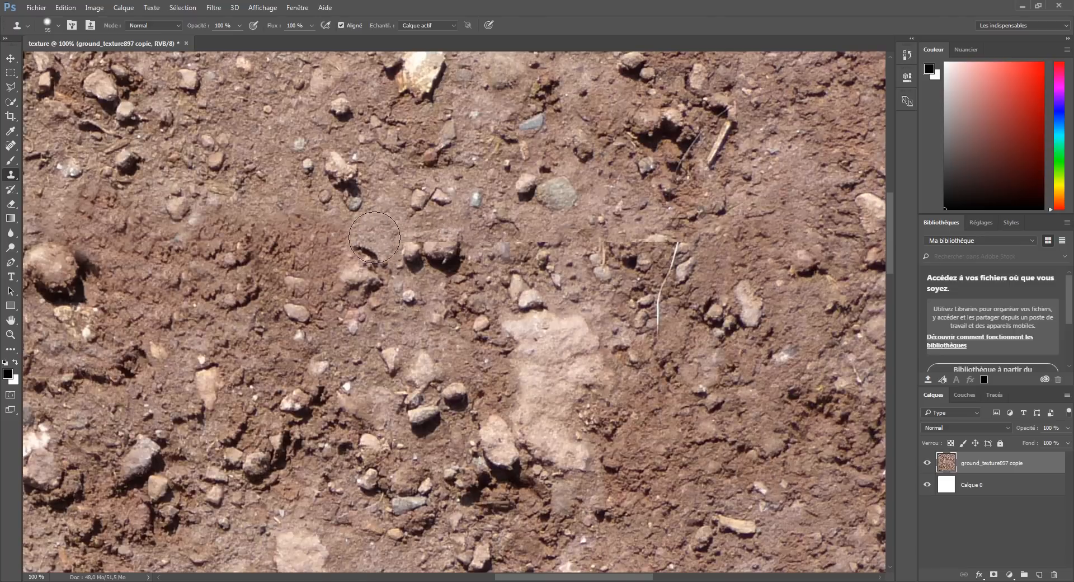
click(377, 306)
alt+click(395, 322)
click(369, 245)
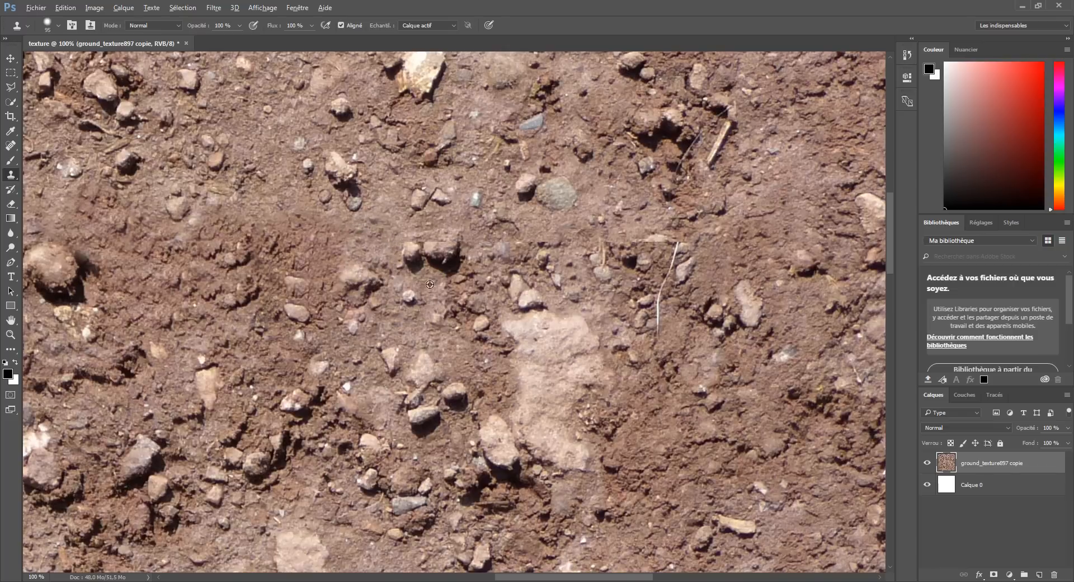
Step: Clone soil over the two neighbouring dark-shadowed stones on the seam, left of the large pale stone
click(442, 247)
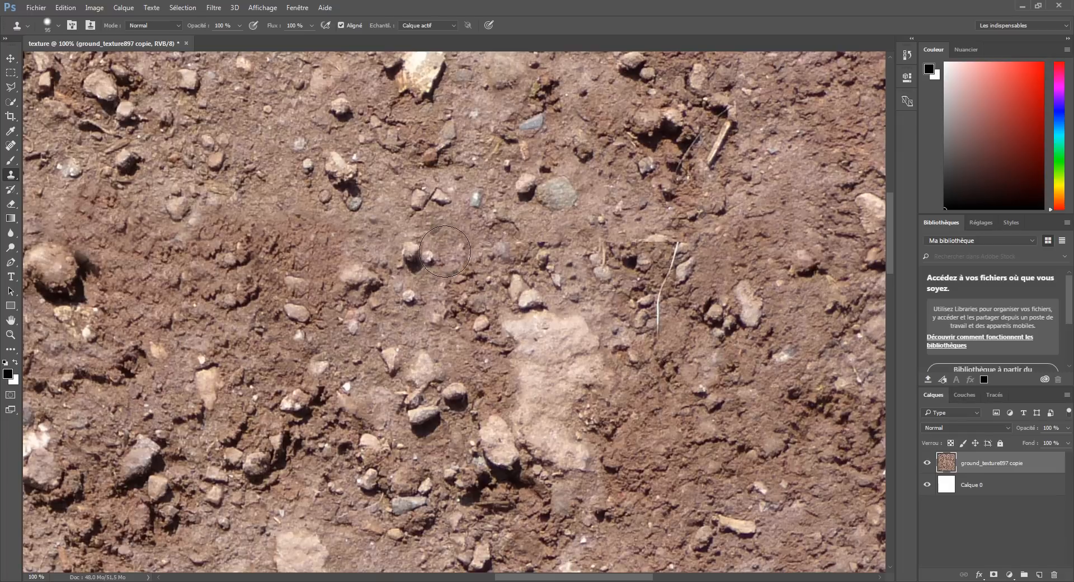
alt+click(388, 222)
click(406, 251)
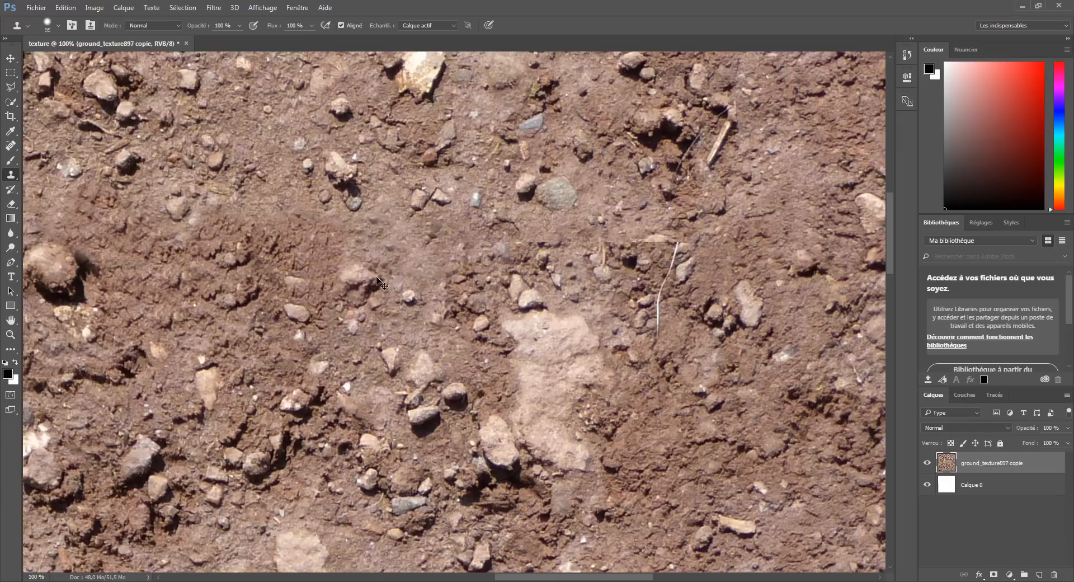
Step: Clone soil over the remaining seam line and the dry stalk left of the thin white twig
scroll(377, 277, down, 3)
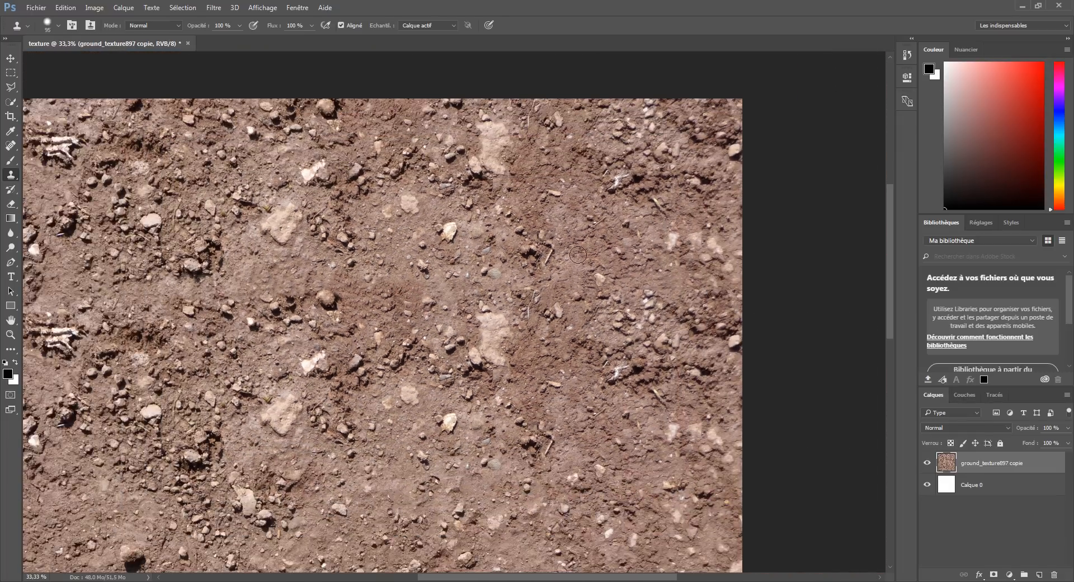
drag(572, 281, 413, 218)
key(ctrl+plus)
key(ctrl+plus)
key(ctrl+plus)
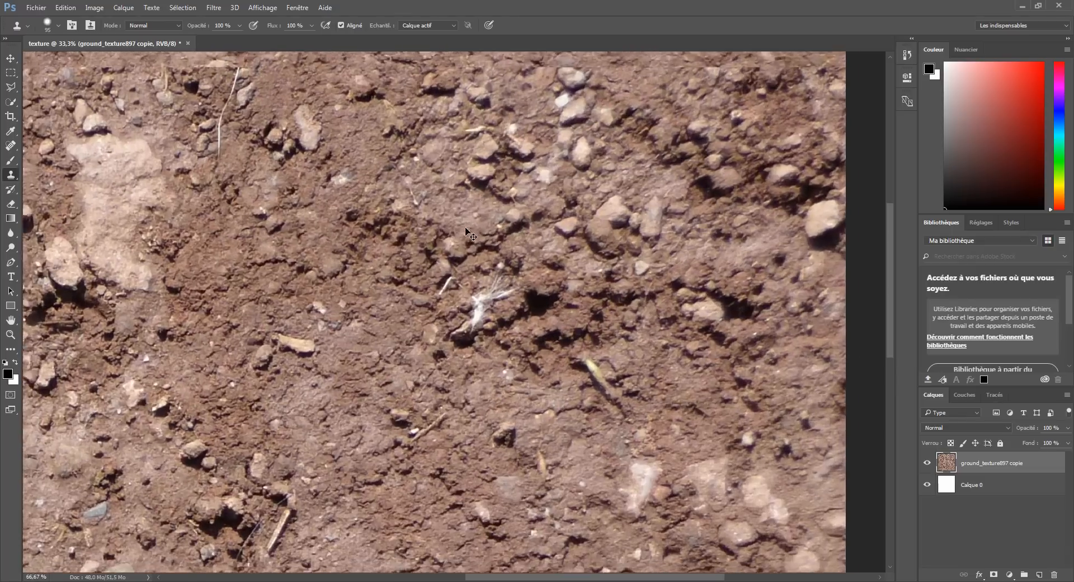
drag(527, 182, 469, 356)
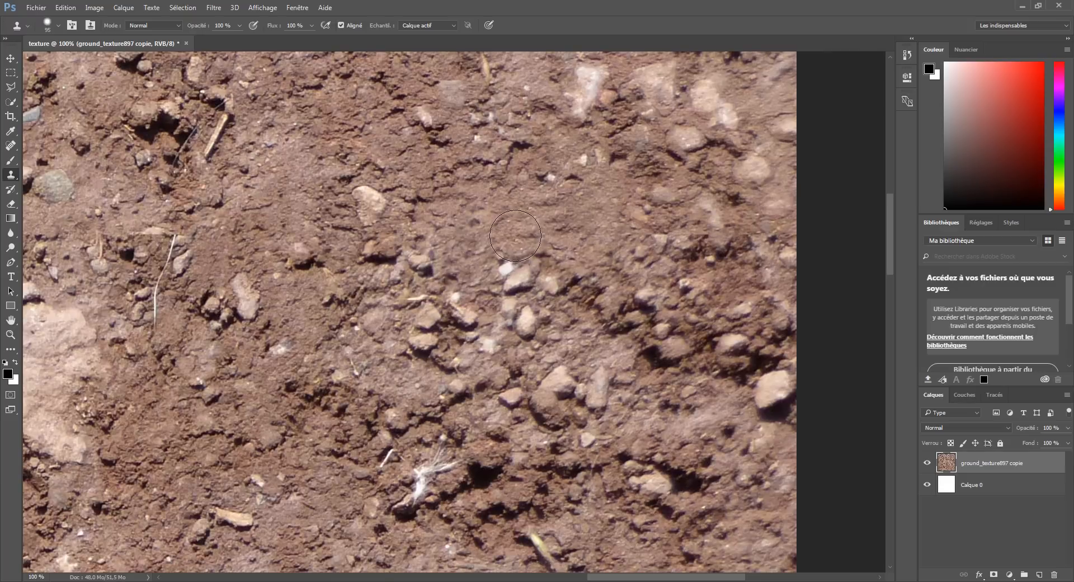
drag(477, 291, 596, 312)
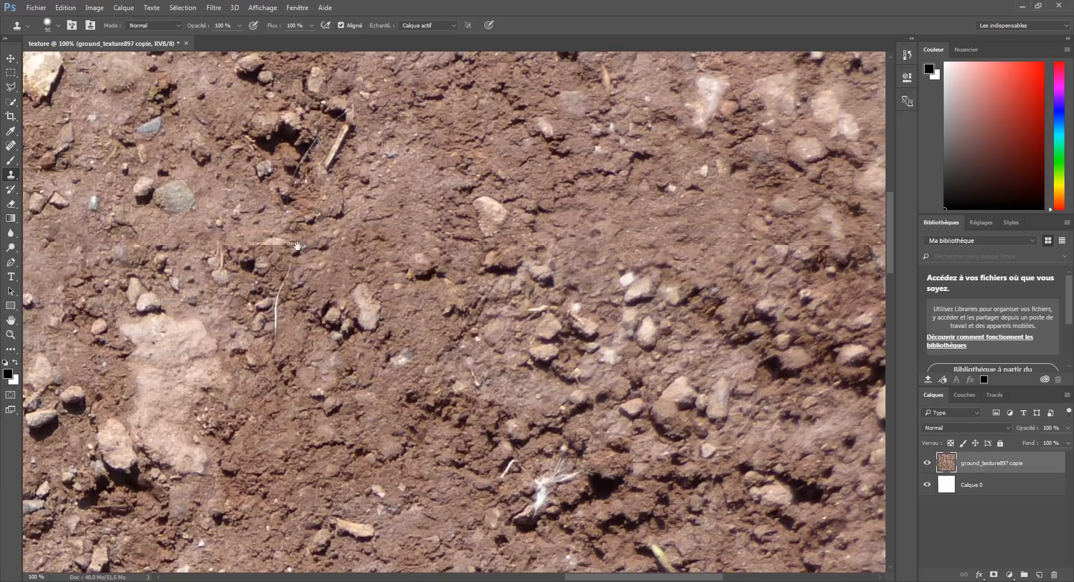
mouse_move(244, 241)
mouse_down()
mouse_move(376, 244)
mouse_move(406, 258)
mouse_move(347, 269)
mouse_move(335, 237)
mouse_move(363, 263)
mouse_move(341, 263)
mouse_up()
alt+click(463, 284)
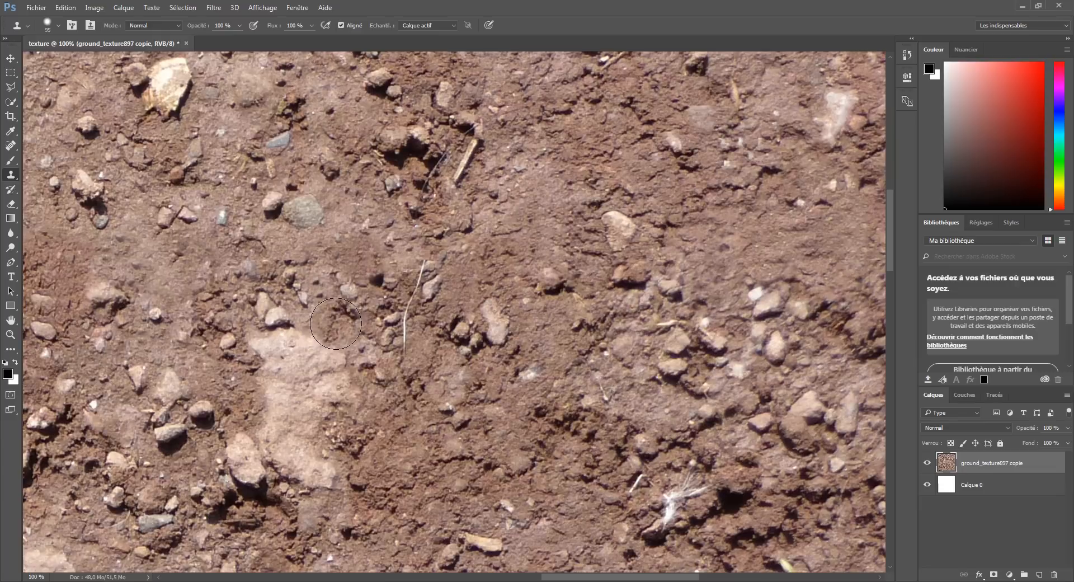
drag(335, 323, 299, 303)
Step: Clone soil over the small dark twig and the bluish pebble just above the large pale stone
alt+click(197, 241)
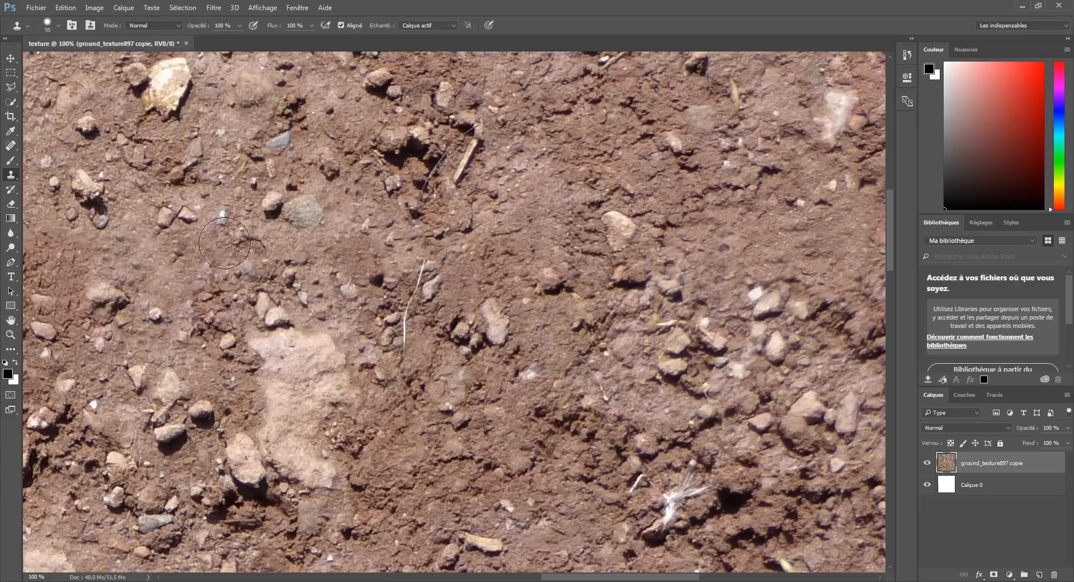
drag(287, 259, 239, 289)
alt+click(218, 317)
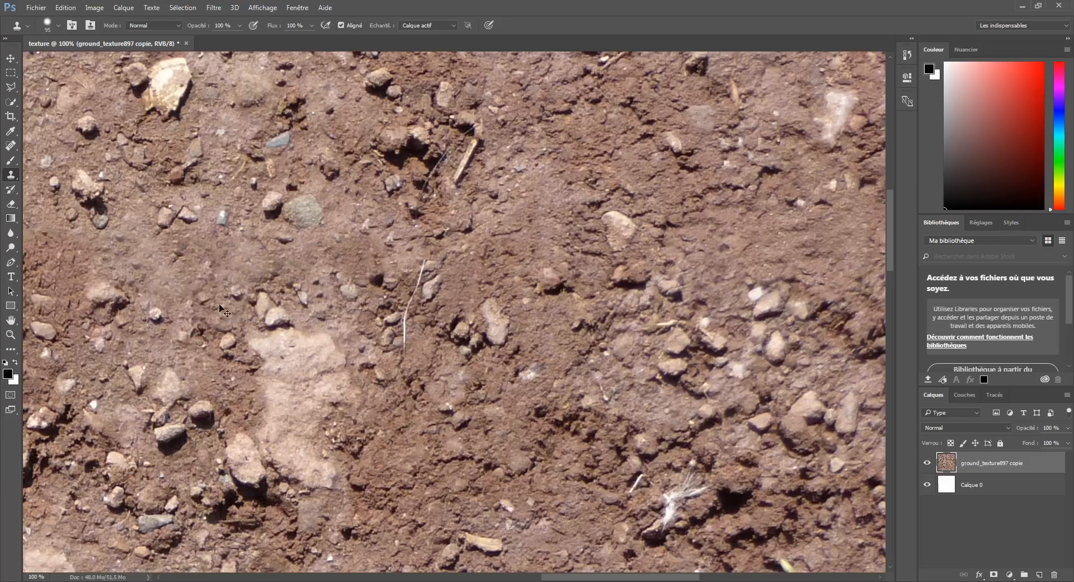
Step: Clone soil over the pale patch and dark hollow along the seam at the texture's right edge
key(ctrl+minus)
key(ctrl+minus)
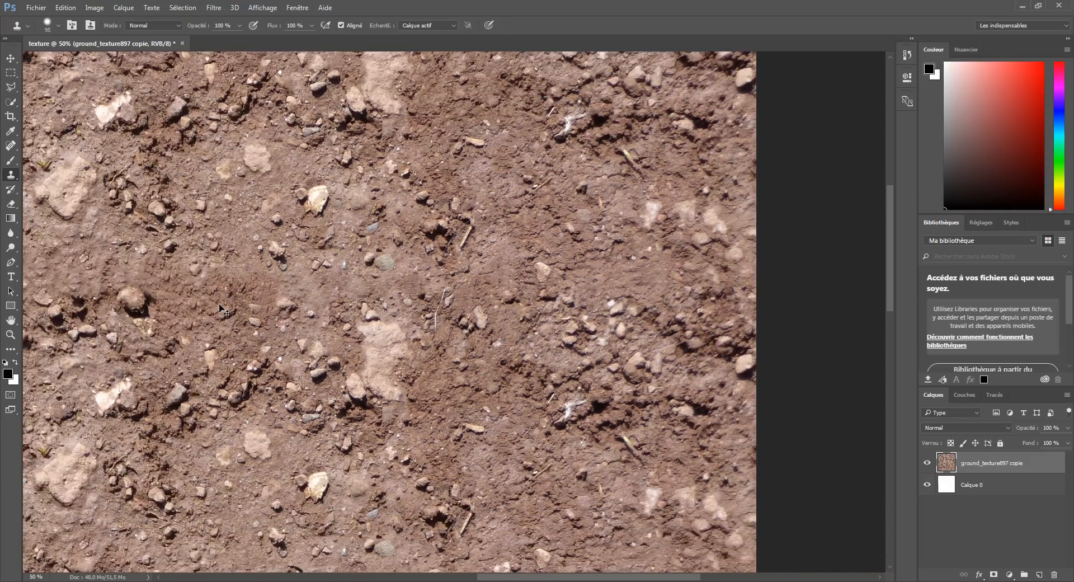
key(ctrl+plus)
key(ctrl+plus)
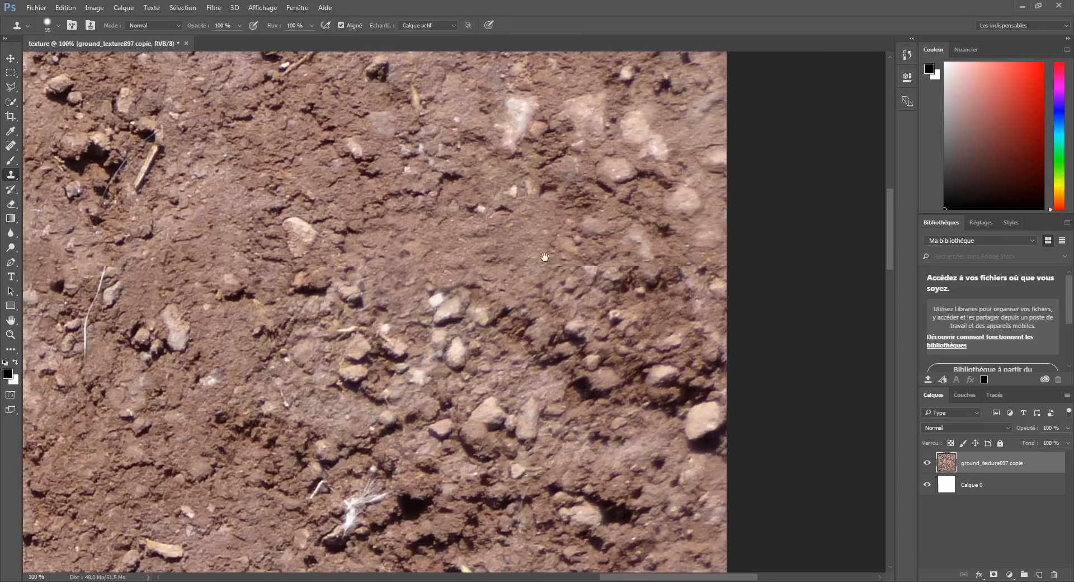
drag(694, 306, 573, 315)
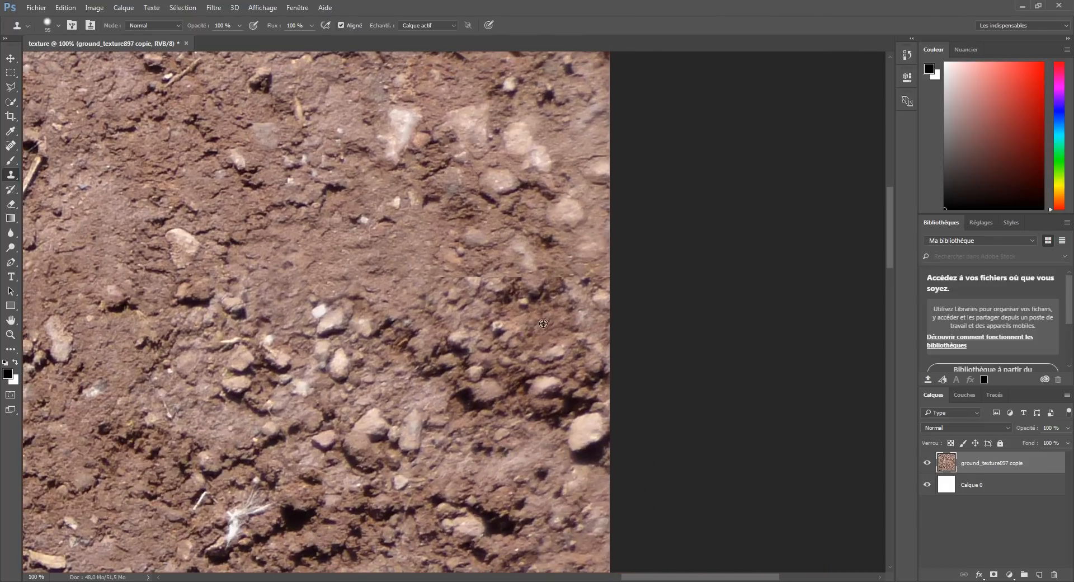
key(alt)
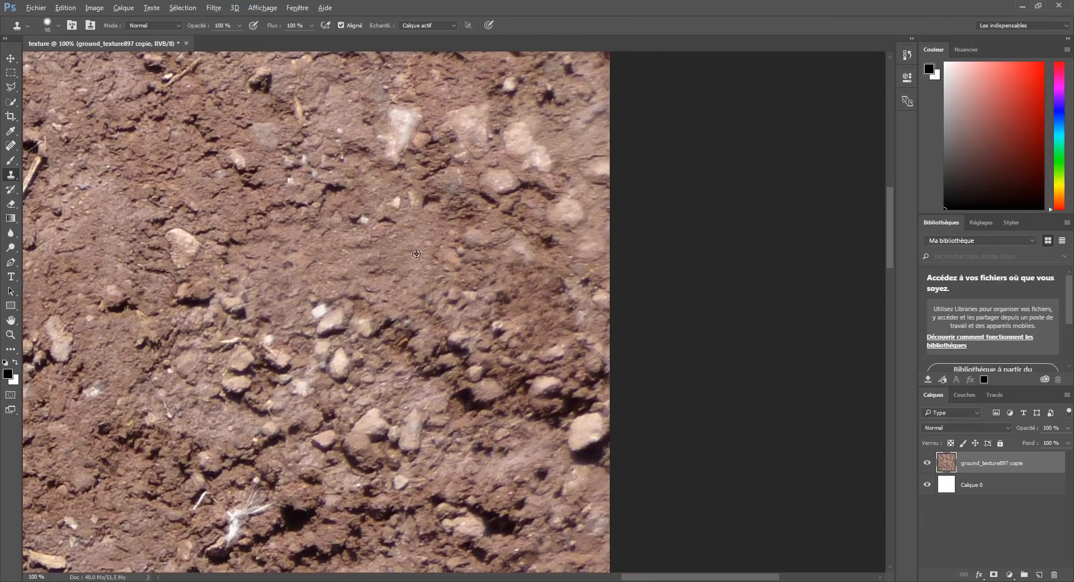
alt+click(584, 245)
click(592, 278)
alt+click(541, 307)
click(561, 277)
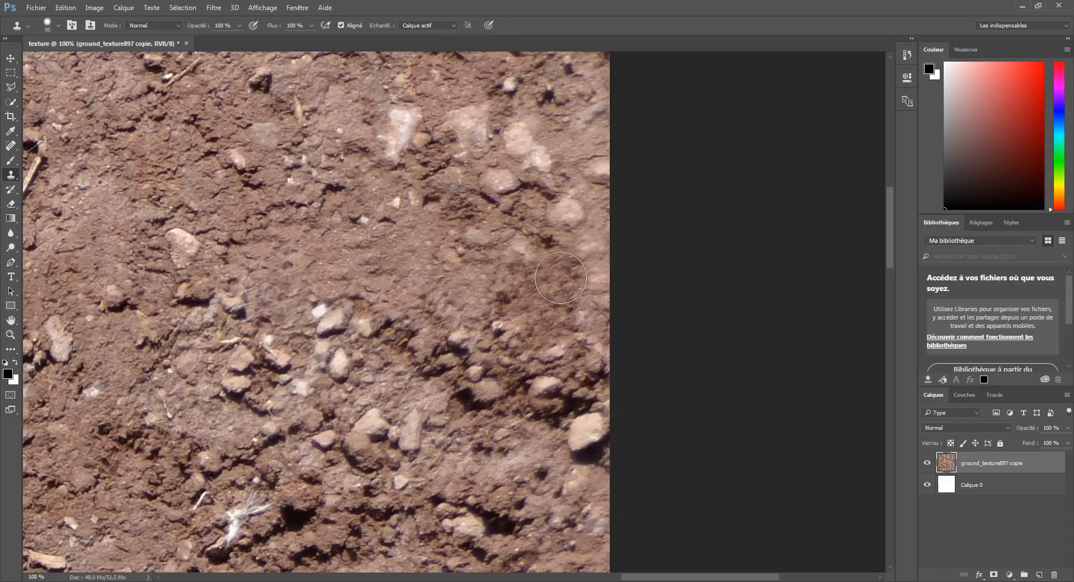
Step: Examine the whole ground texture for remaining seams and repeated details, ending at its left edge
scroll(468, 308, down, 2)
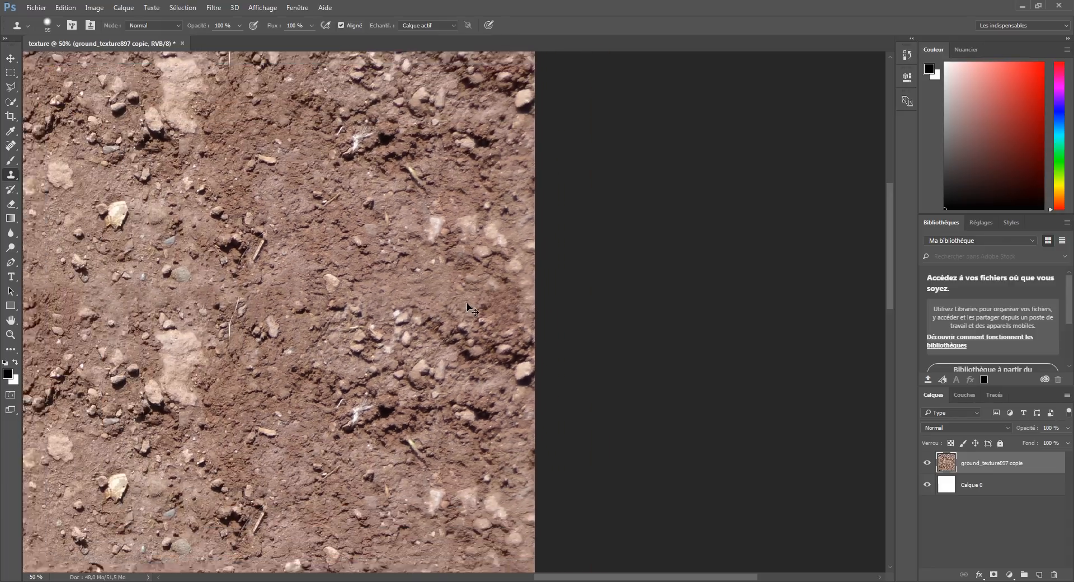
scroll(469, 308, down, 1)
drag(327, 253, 497, 257)
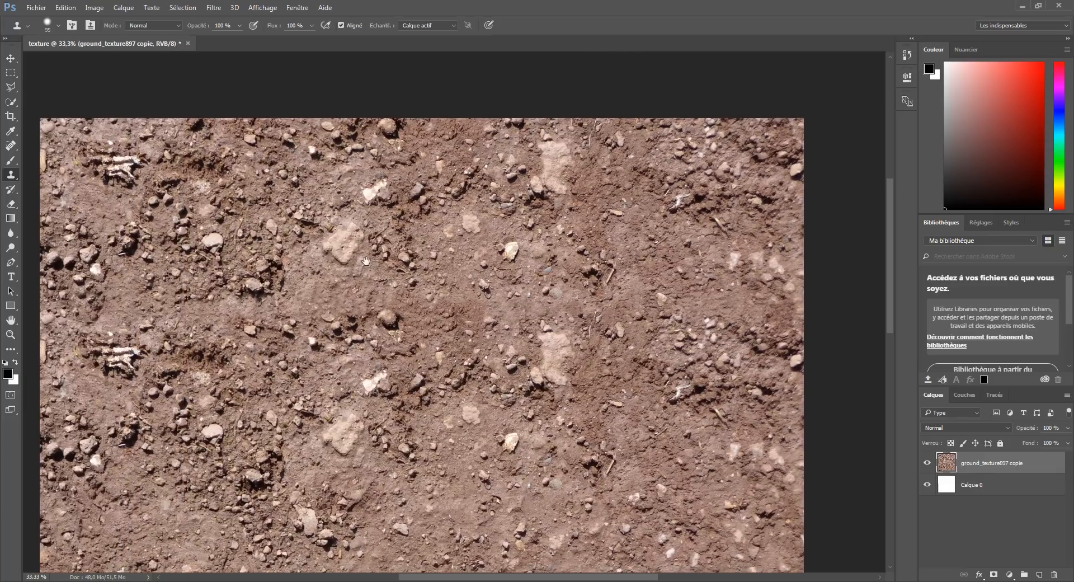
drag(366, 261, 480, 277)
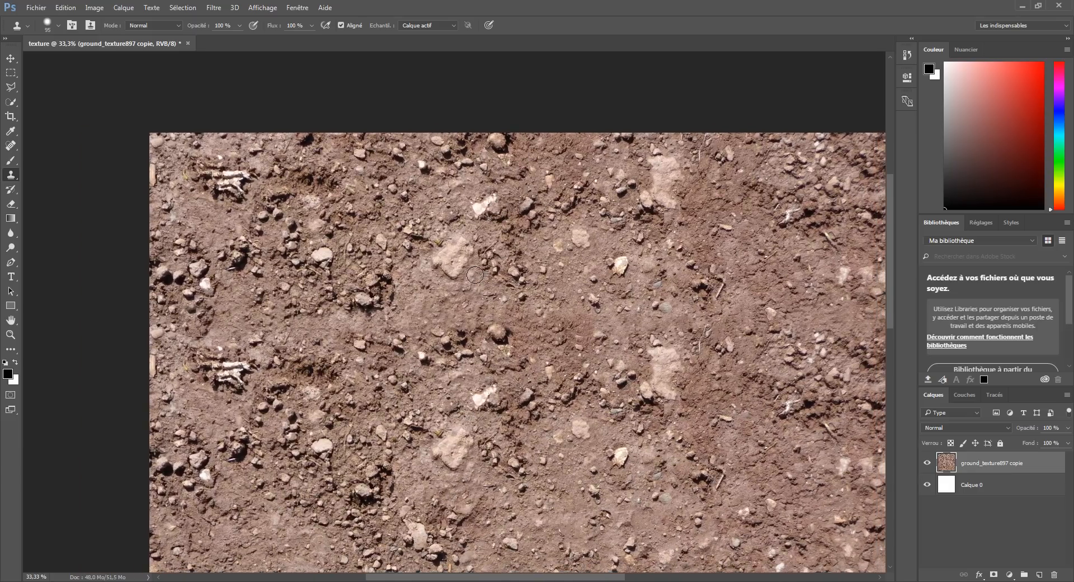
scroll(480, 277, down, 2)
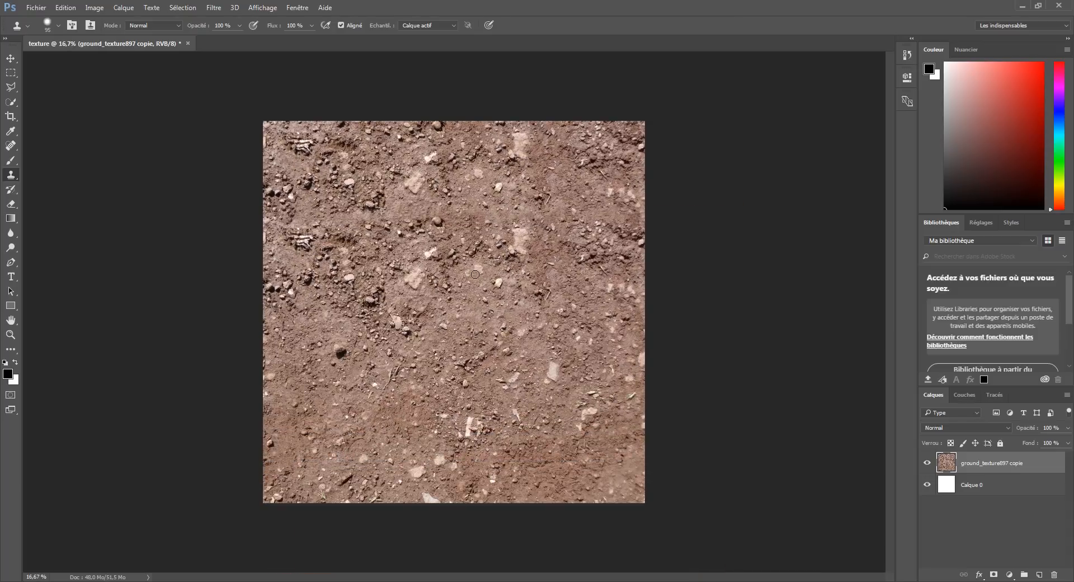
key(ctrl+plus)
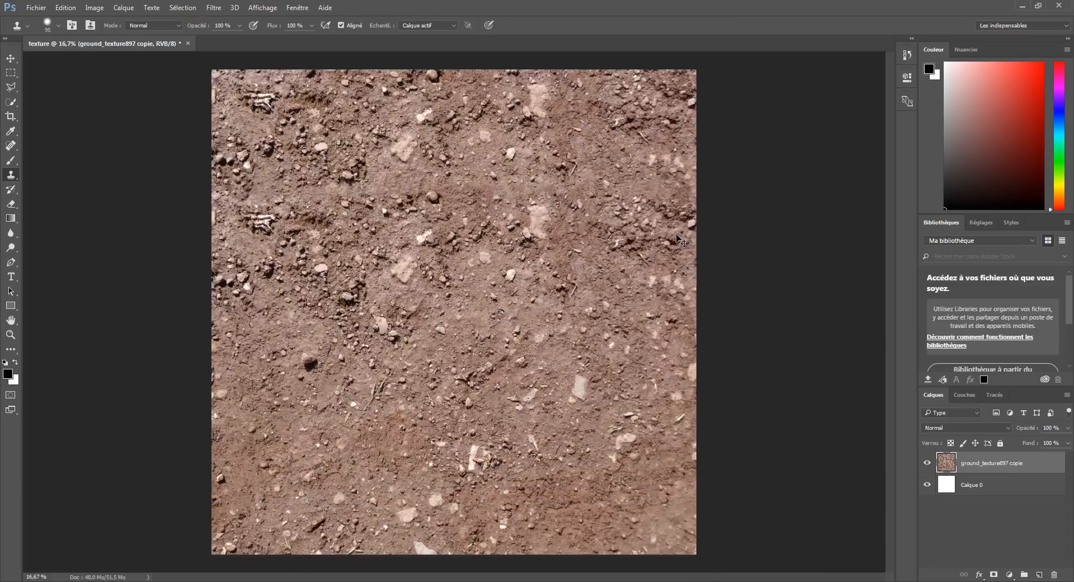
key(ctrl+minus)
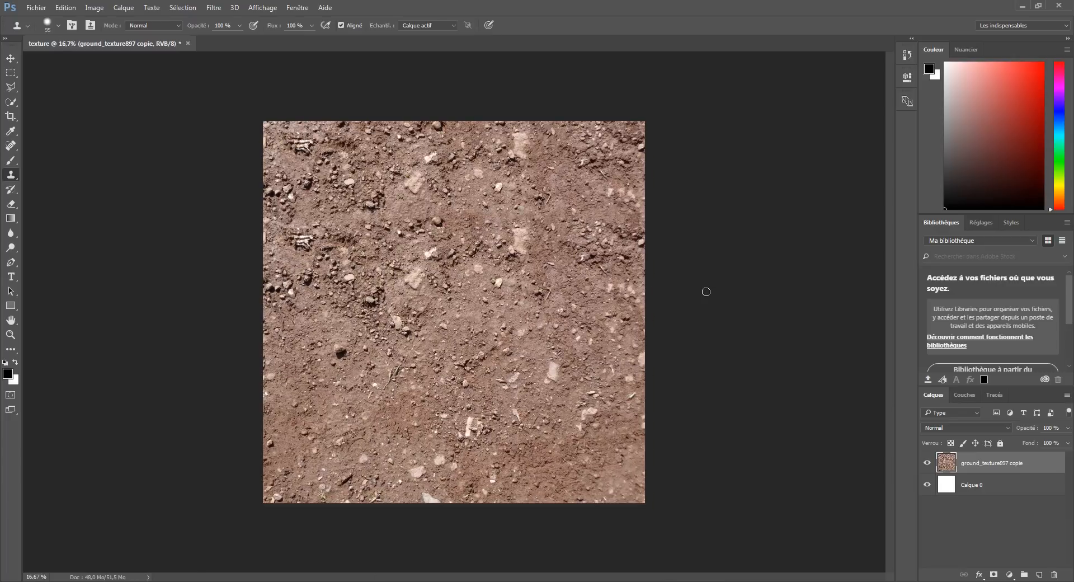
key(ctrl+plus)
key(ctrl+plus)
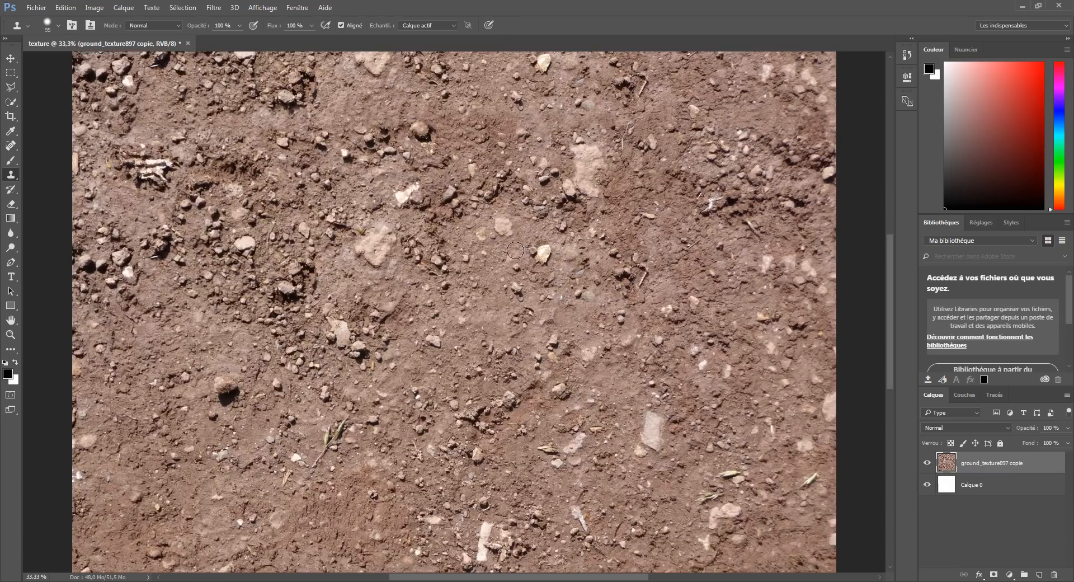
drag(402, 224, 543, 278)
drag(342, 207, 412, 243)
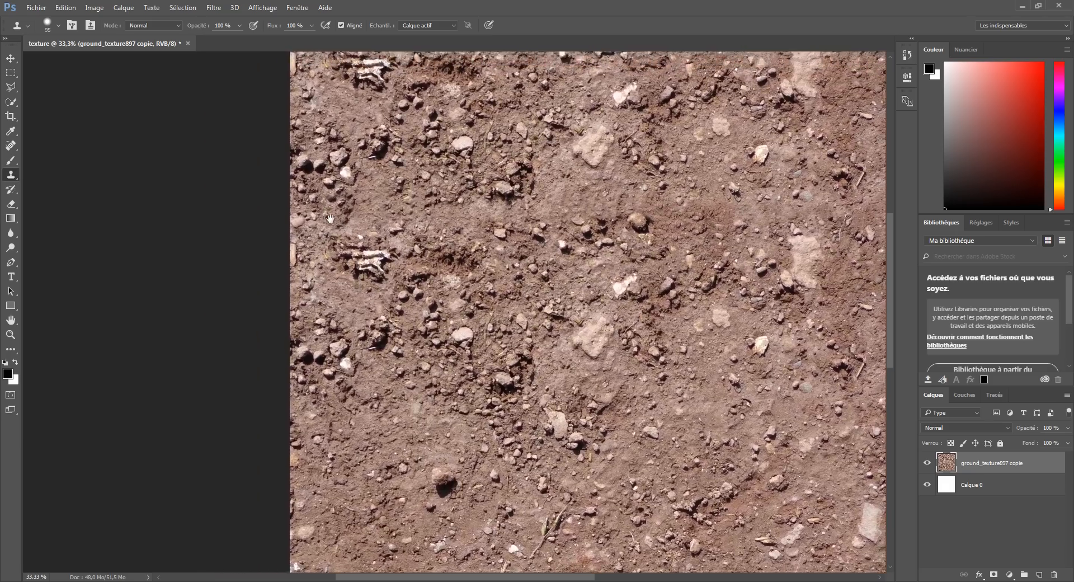
Step: Clone soil over the remaining hard seam edges beside the pale rounded stone near the texture's left edge
key(ctrl+plus)
key(ctrl+plus)
drag(263, 168, 394, 254)
key(ctrl+plus)
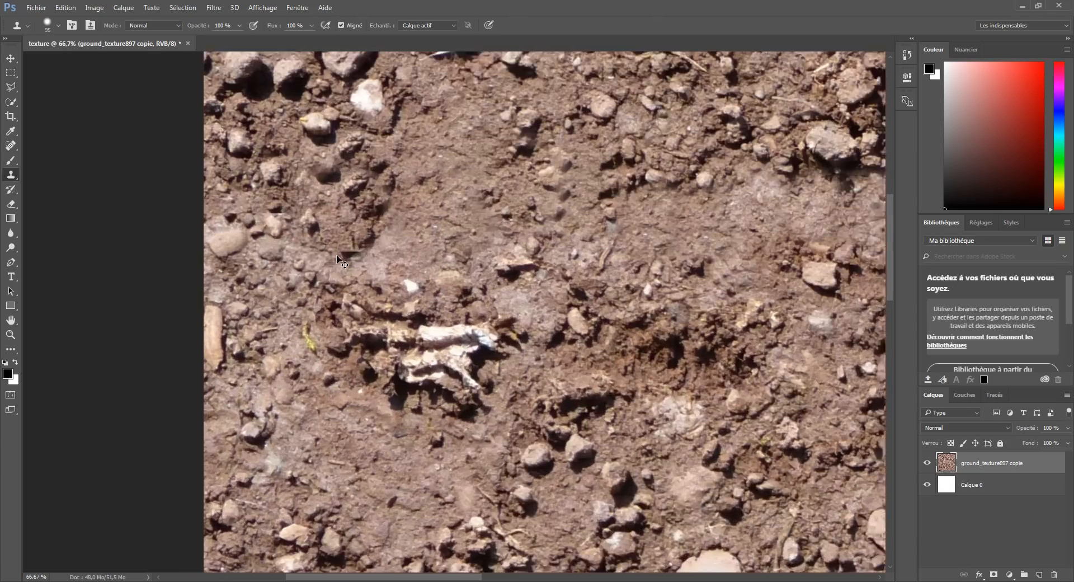
drag(359, 220, 431, 294)
key(ctrl+plus)
key(ctrl+plus)
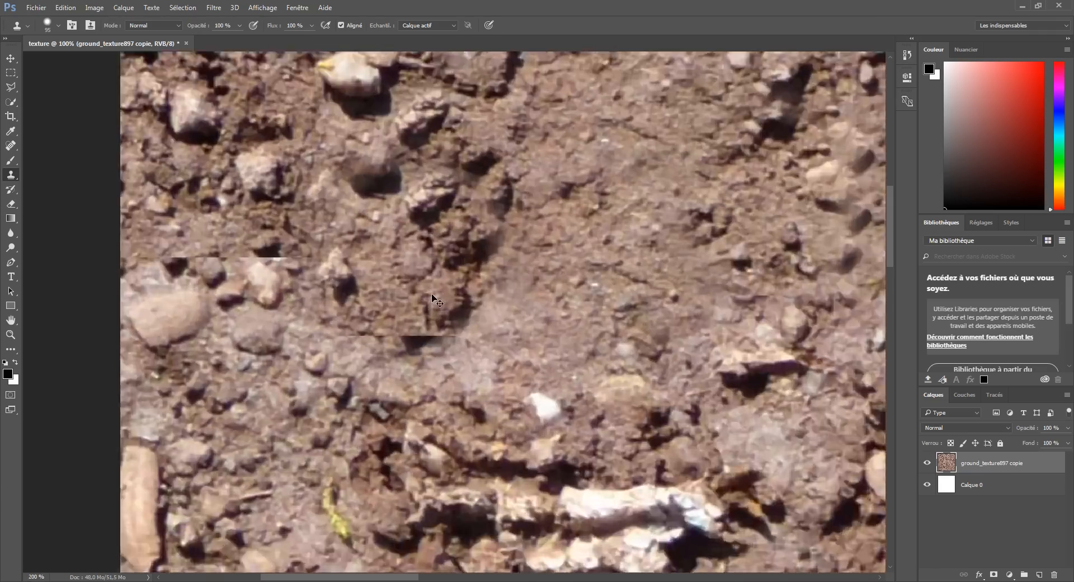
key(ctrl+minus)
key(ctrl+minus)
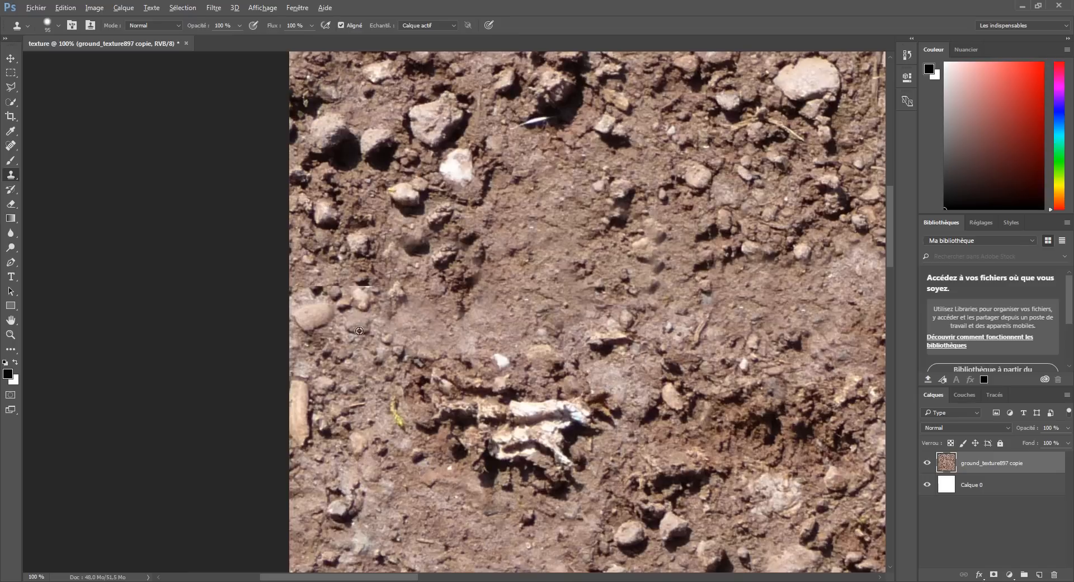
alt+click(420, 499)
drag(366, 296, 362, 283)
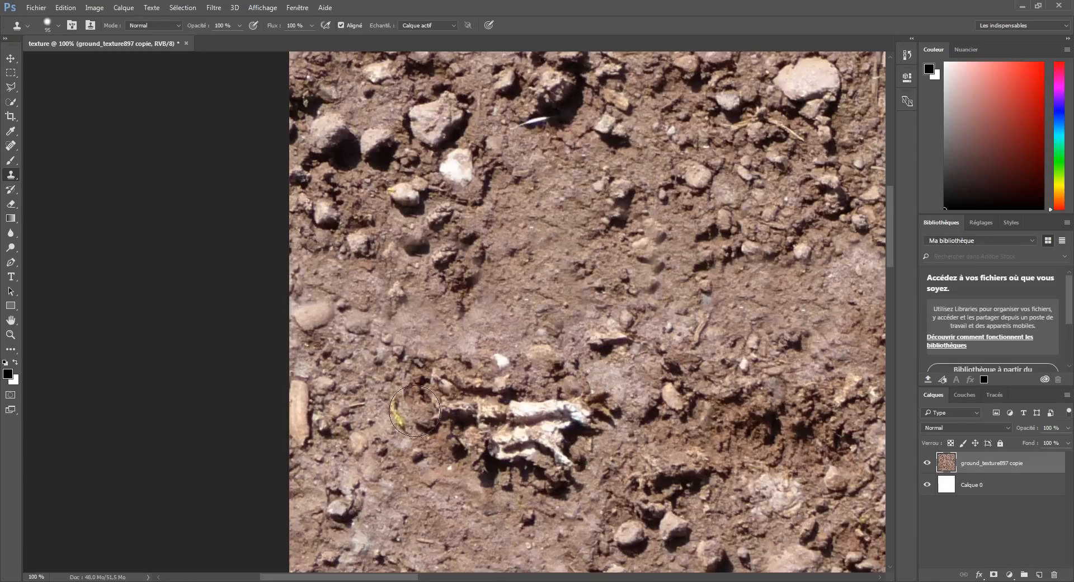
Step: Offset the ground texture layer by +2197 pixels horizontally and +1883 pixels vertically, with undefined areas wrapped around
scroll(424, 390, down, 3)
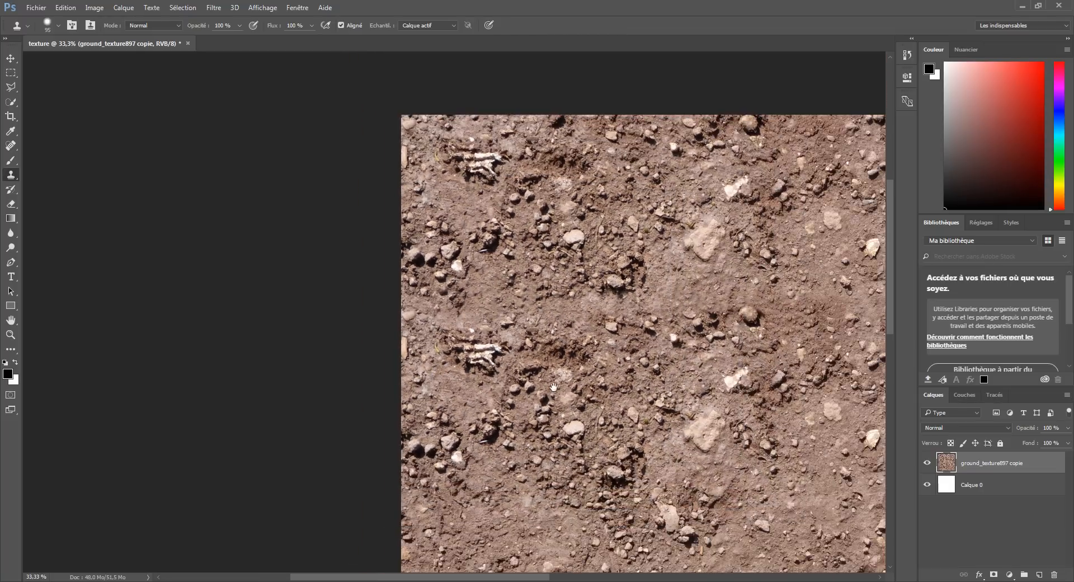
drag(564, 381, 490, 346)
drag(664, 347, 507, 341)
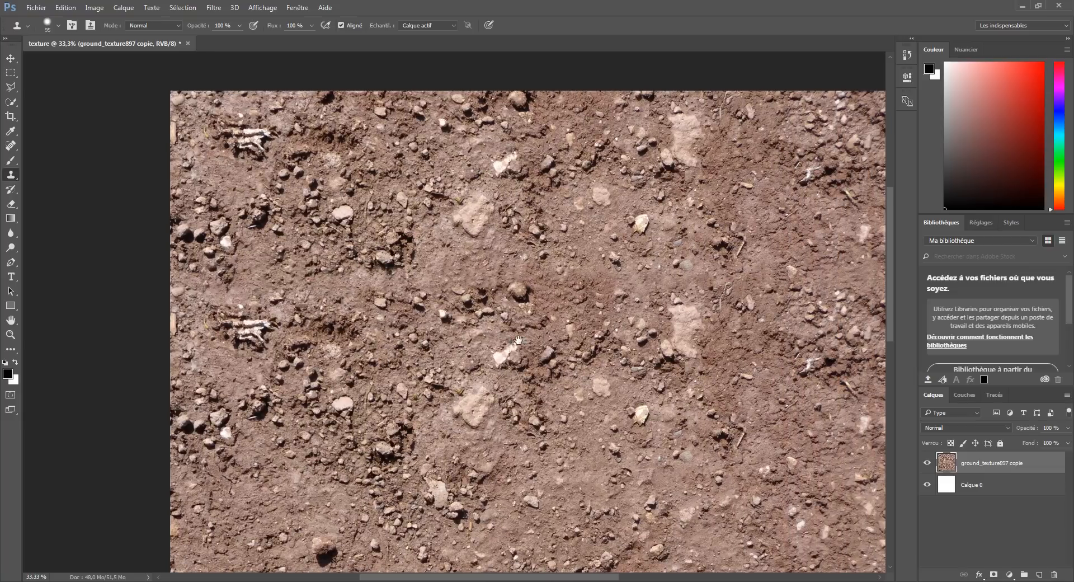
drag(788, 342, 630, 339)
key(ctrl+minus)
key(ctrl+minus)
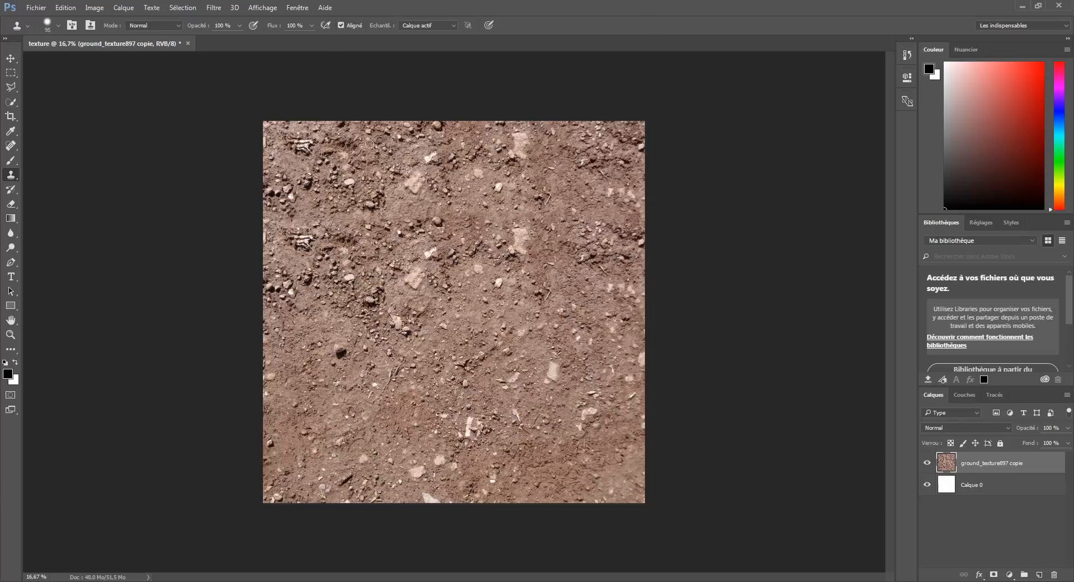
click(219, 9)
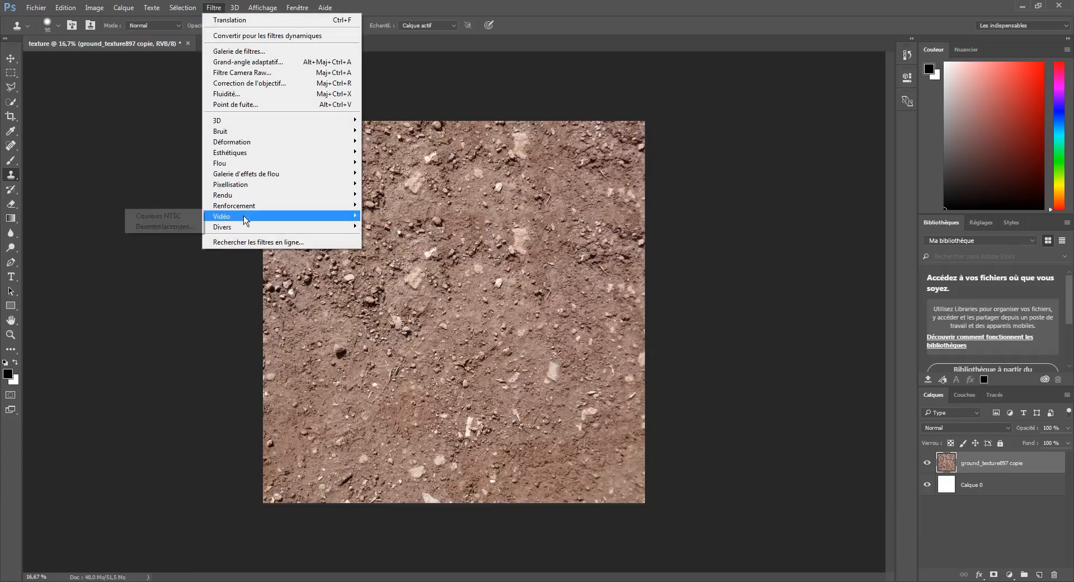
mouse_move(246, 226)
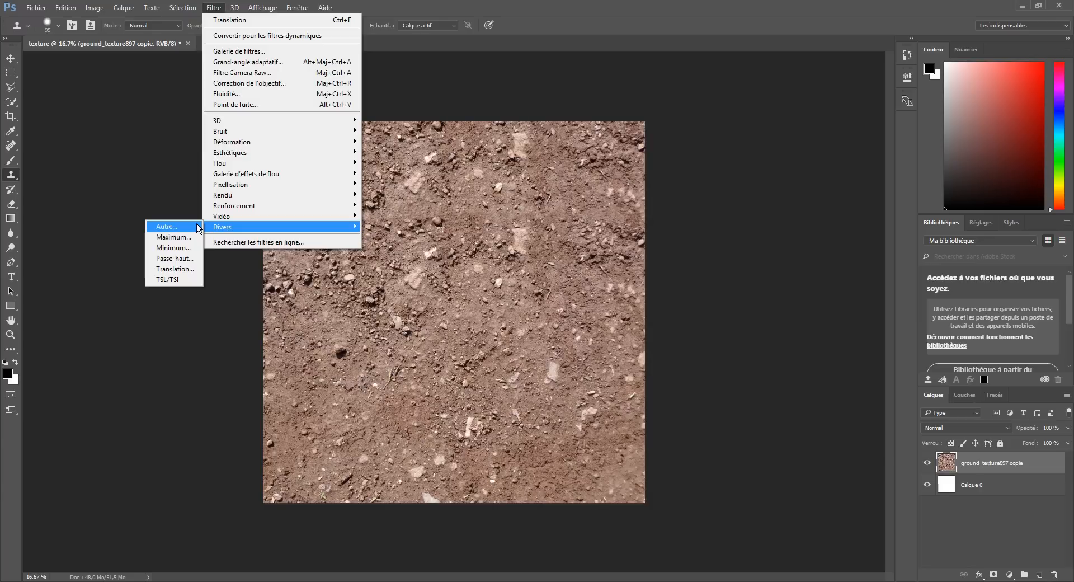
click(175, 269)
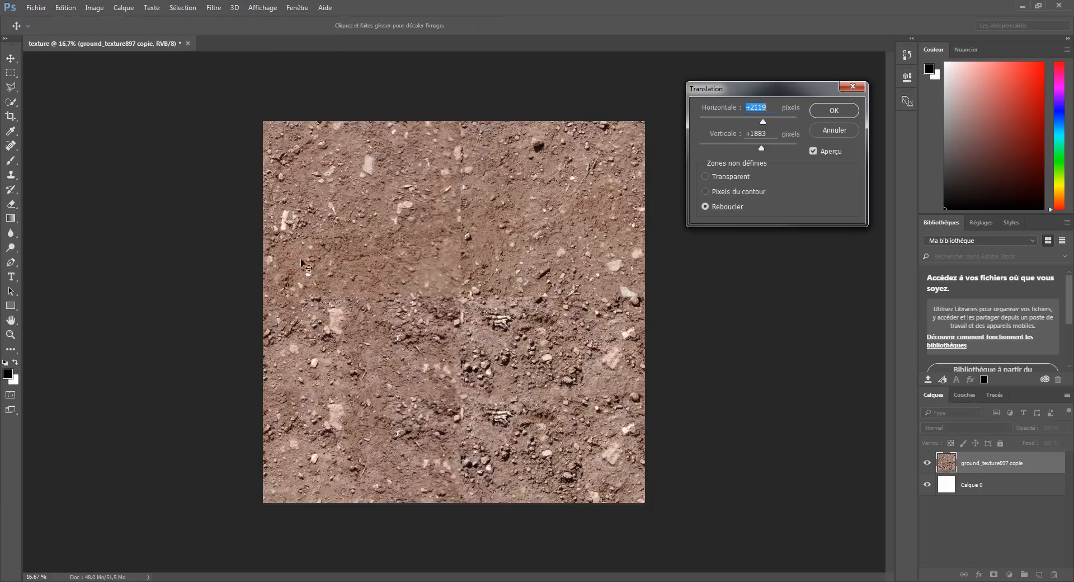
drag(758, 88, 746, 91)
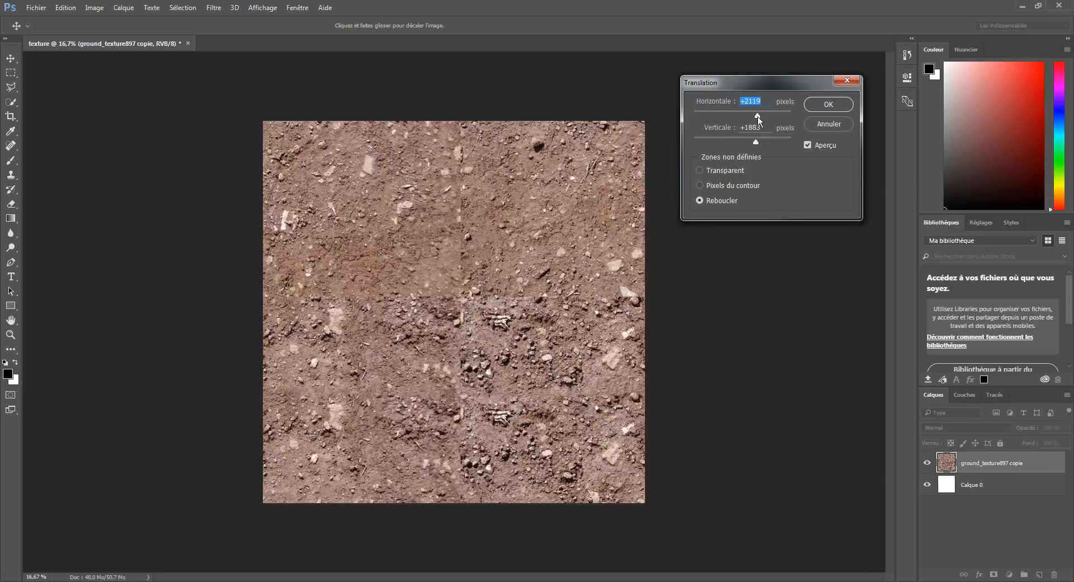
drag(757, 116, 760, 123)
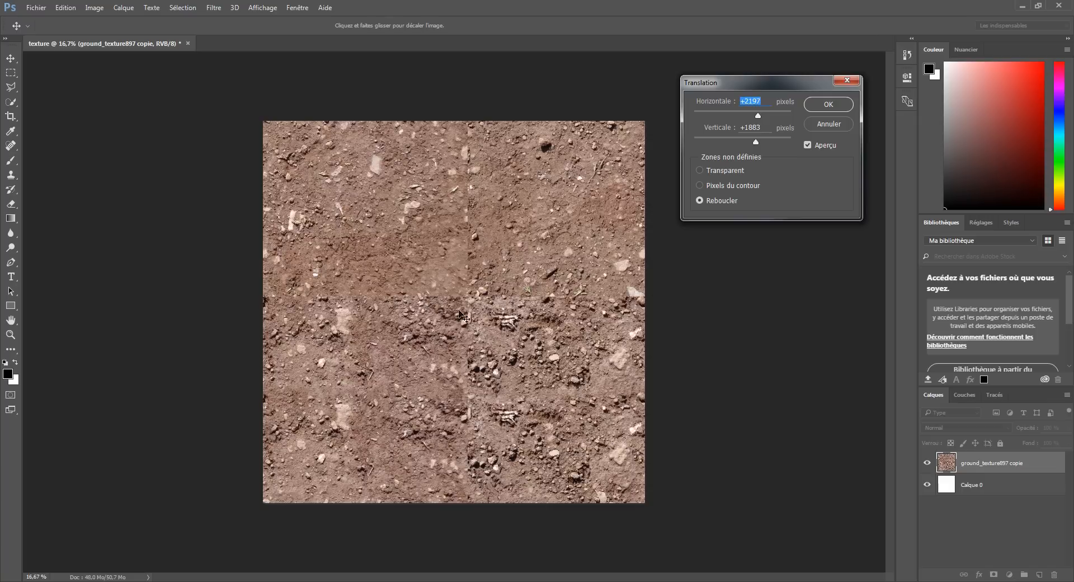
click(830, 105)
key(s)
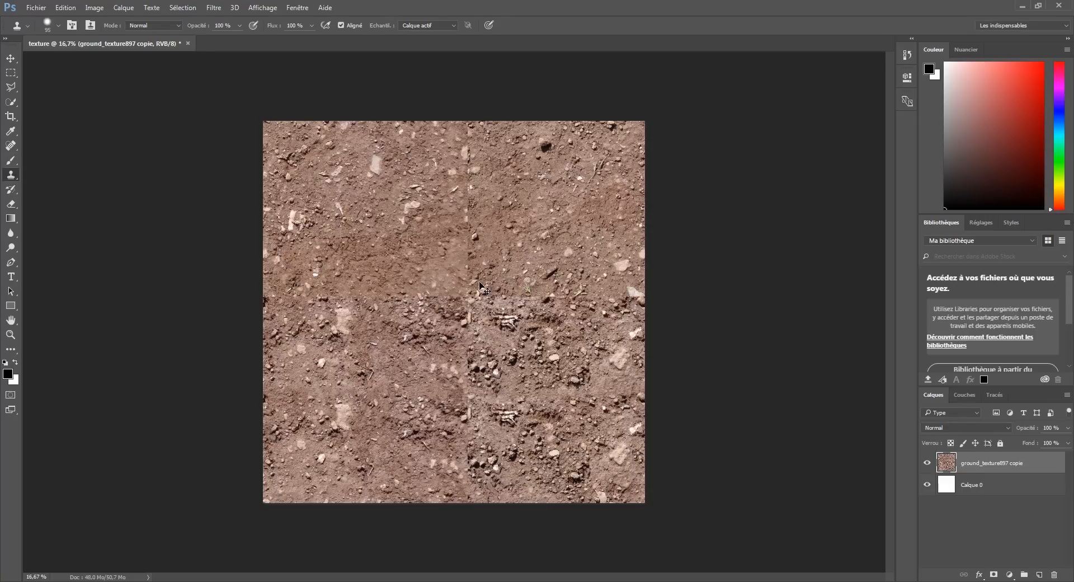
Step: Apply the Offset (Translation) filter at +4096 pixels both horizontally and vertically, with undefined areas wrapped around
scroll(479, 286, up, 3)
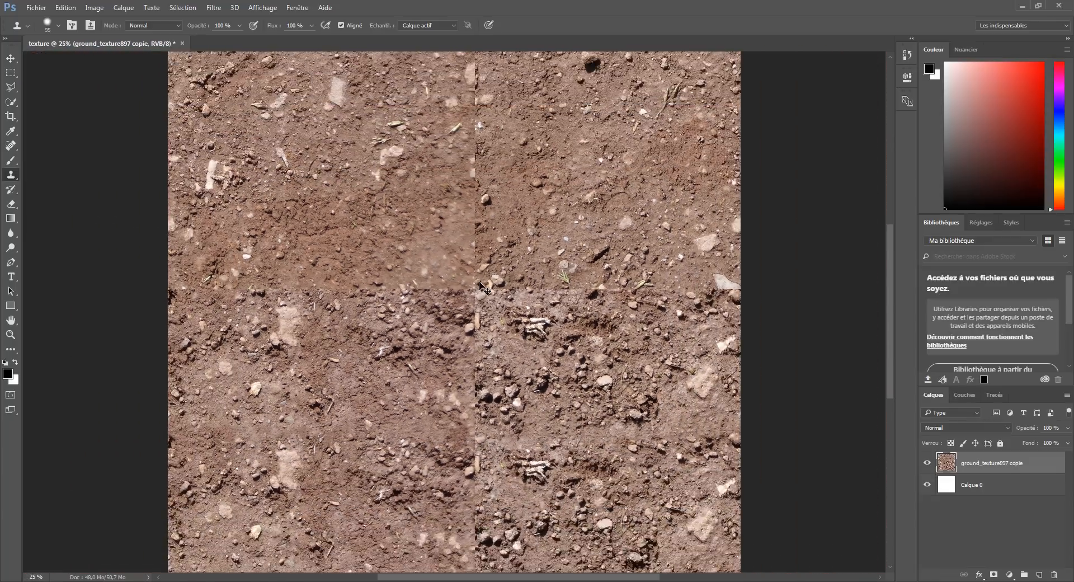
scroll(480, 285, down, 1)
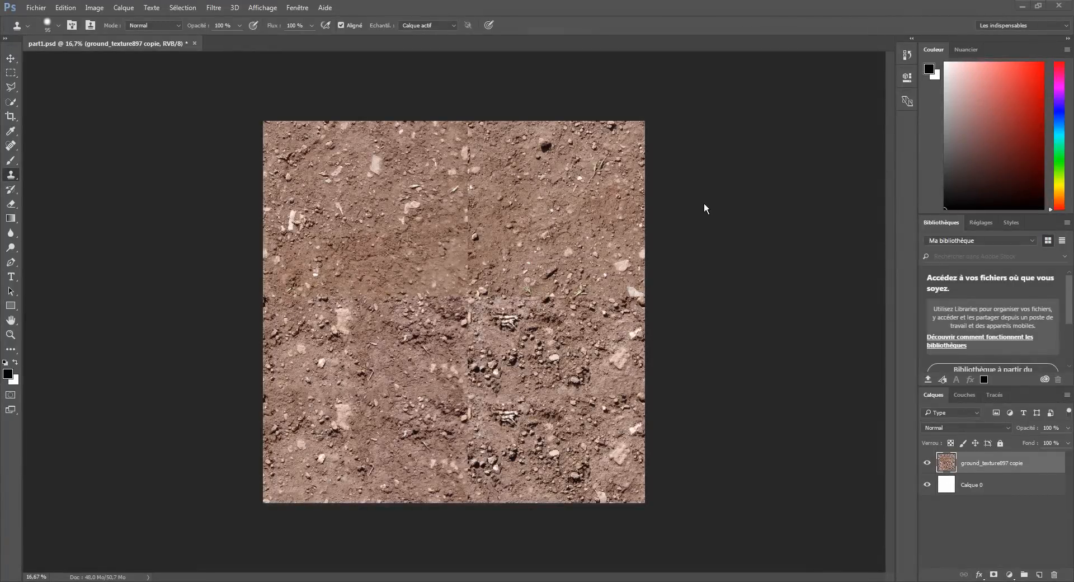
click(213, 7)
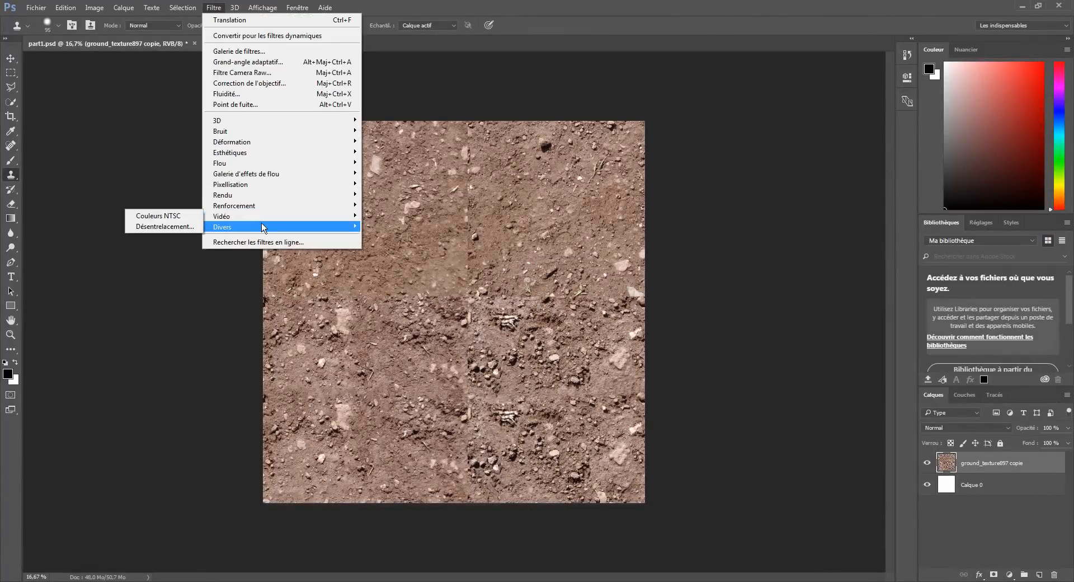
mouse_move(272, 227)
click(173, 268)
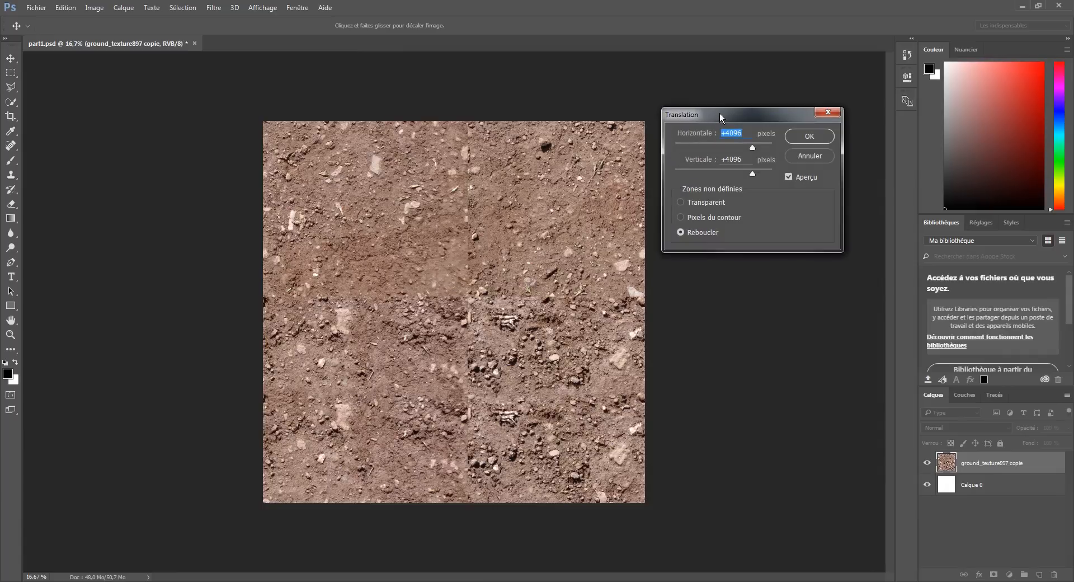
drag(722, 116, 737, 94)
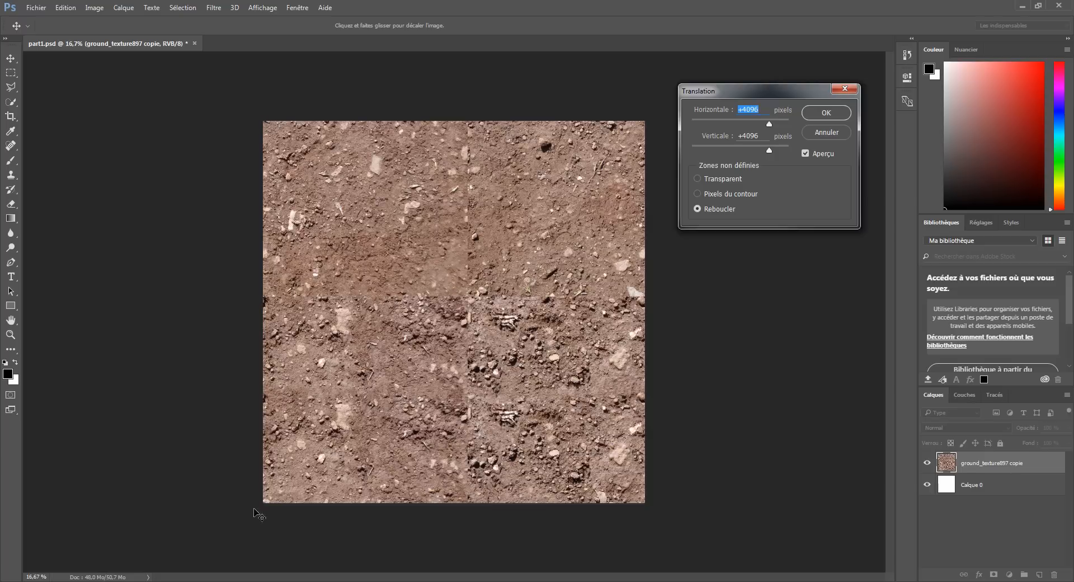
drag(765, 95, 737, 109)
click(733, 119)
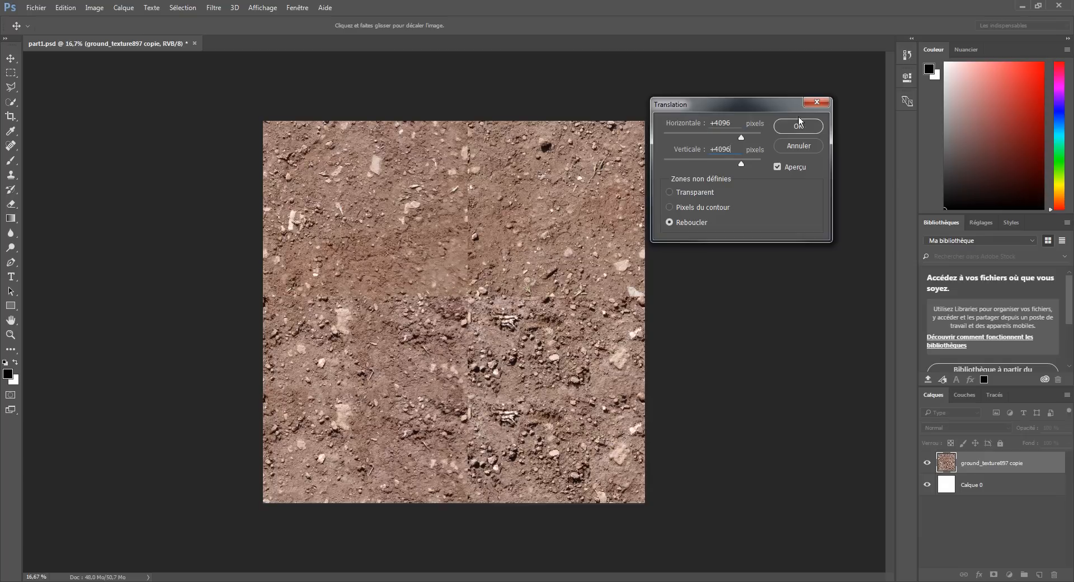
drag(771, 105, 805, 93)
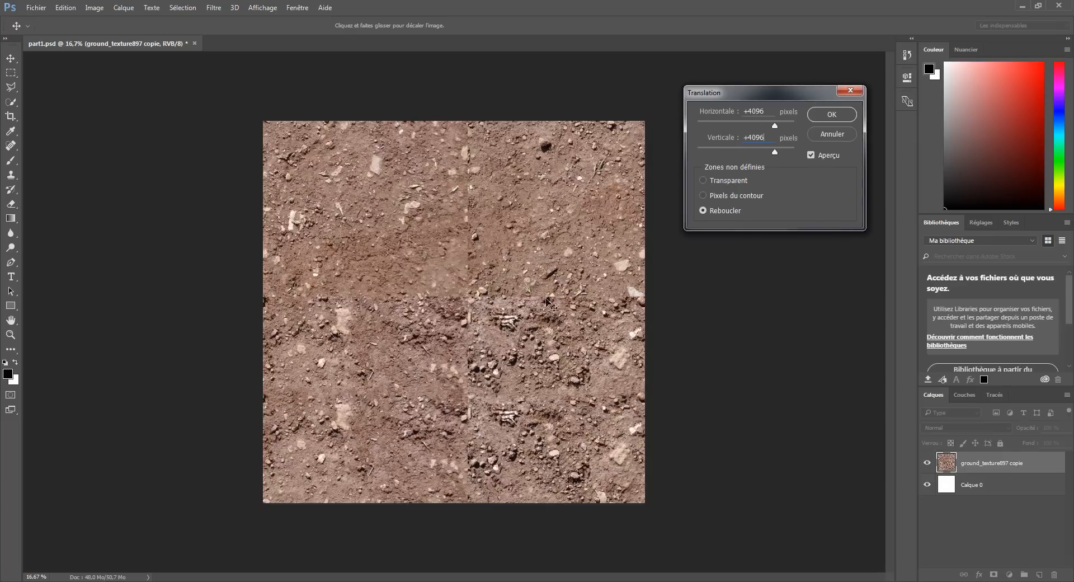
click(832, 115)
key(s)
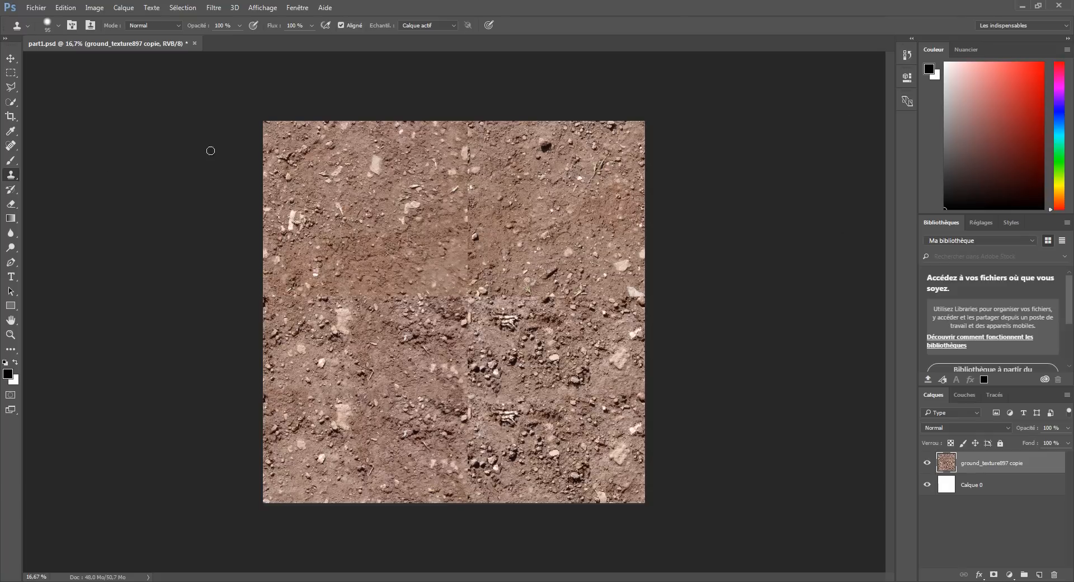
Step: Try to clone soil from just above the horizontal seam over its left end
click(45, 177)
key(ctrl+plus)
key(ctrl+plus)
key(ctrl+plus)
key(ctrl+plus)
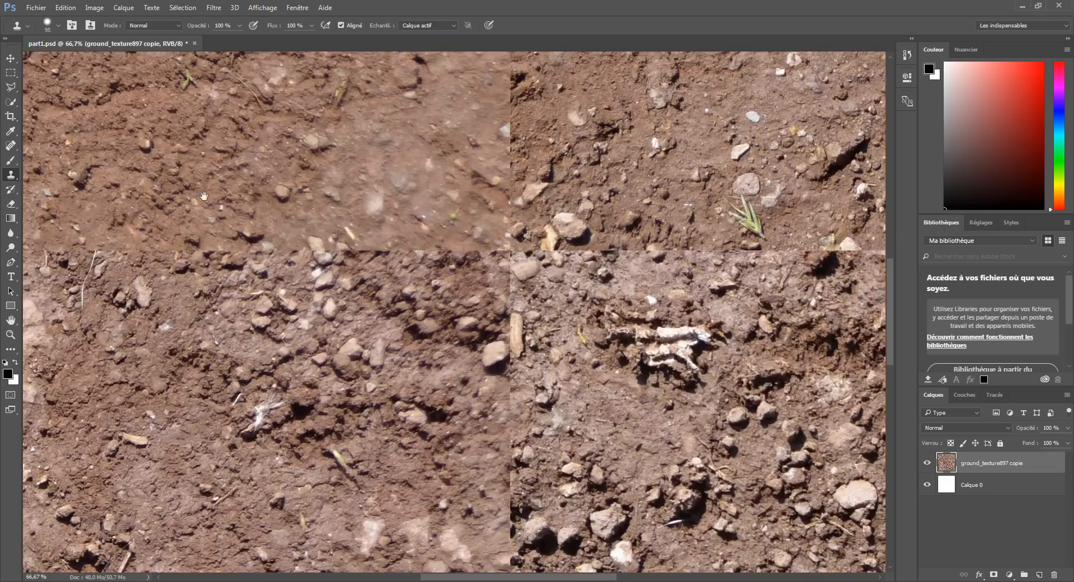
drag(205, 197, 349, 216)
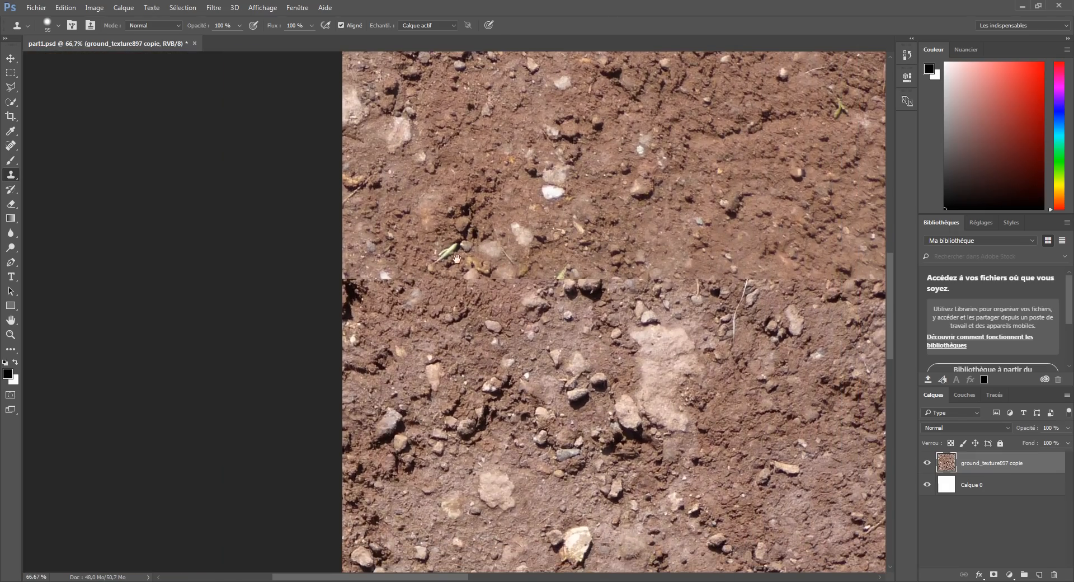
key(ctrl+plus)
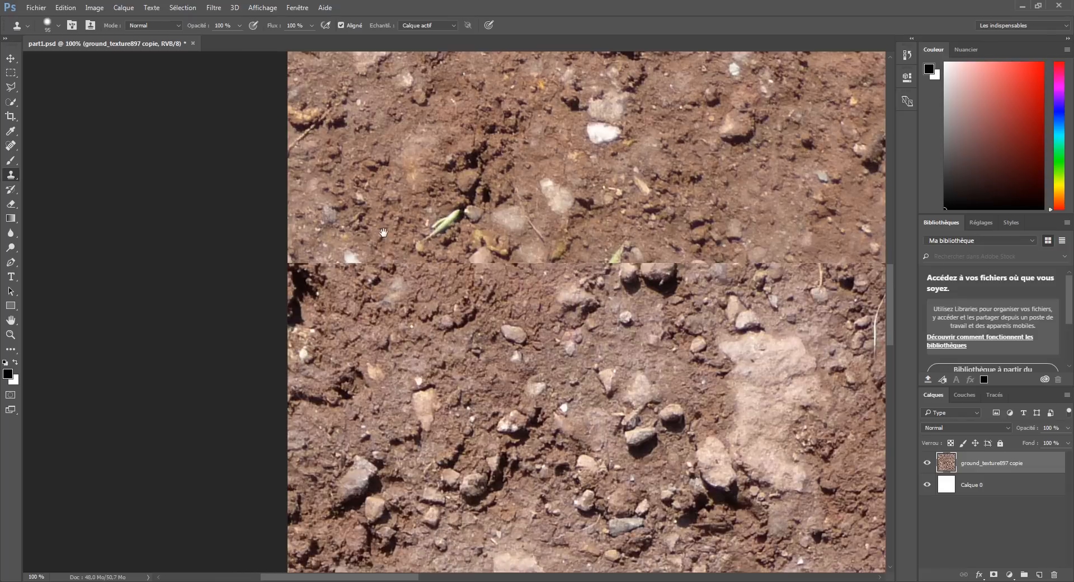
drag(383, 232, 414, 254)
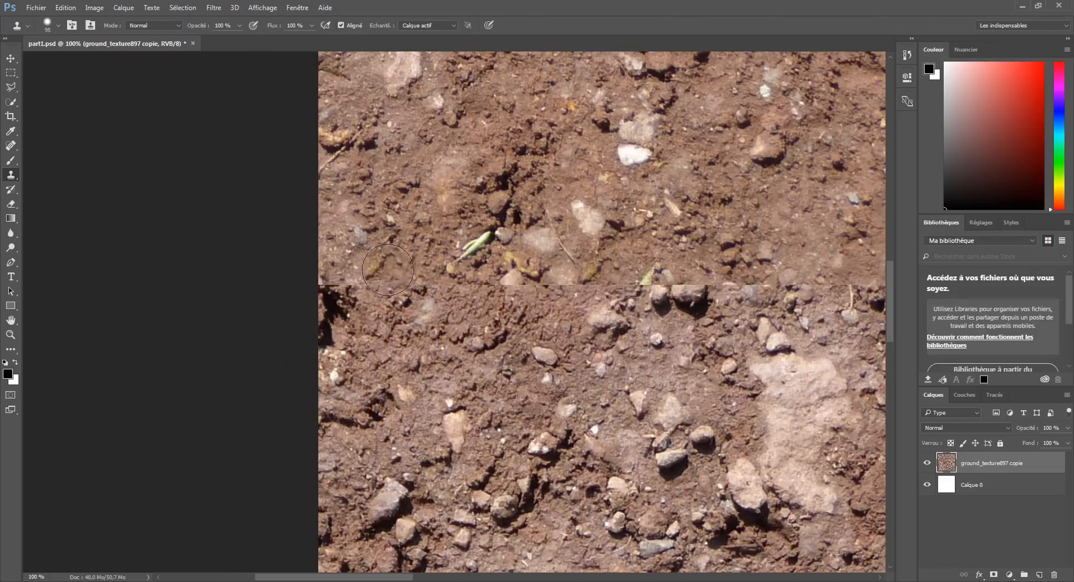
alt+click(420, 261)
drag(420, 285, 369, 297)
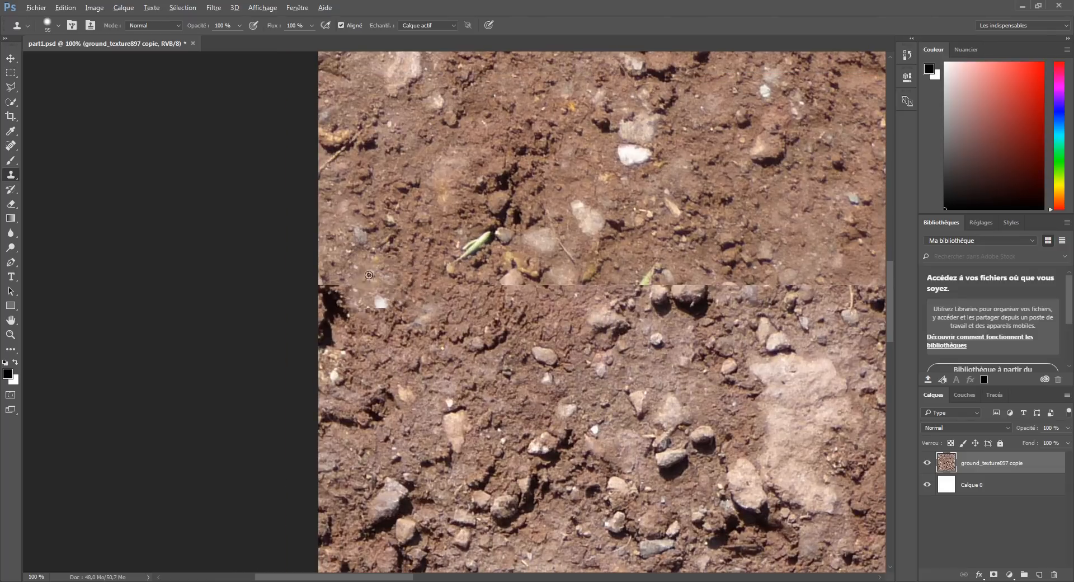
Step: Undo the clone strokes at the left end of the horizontal seam
key(ctrl+alt+z)
key(ctrl+alt+z)
key(ctrl+alt+z)
key(ctrl+alt+z)
key(ctrl+alt+z)
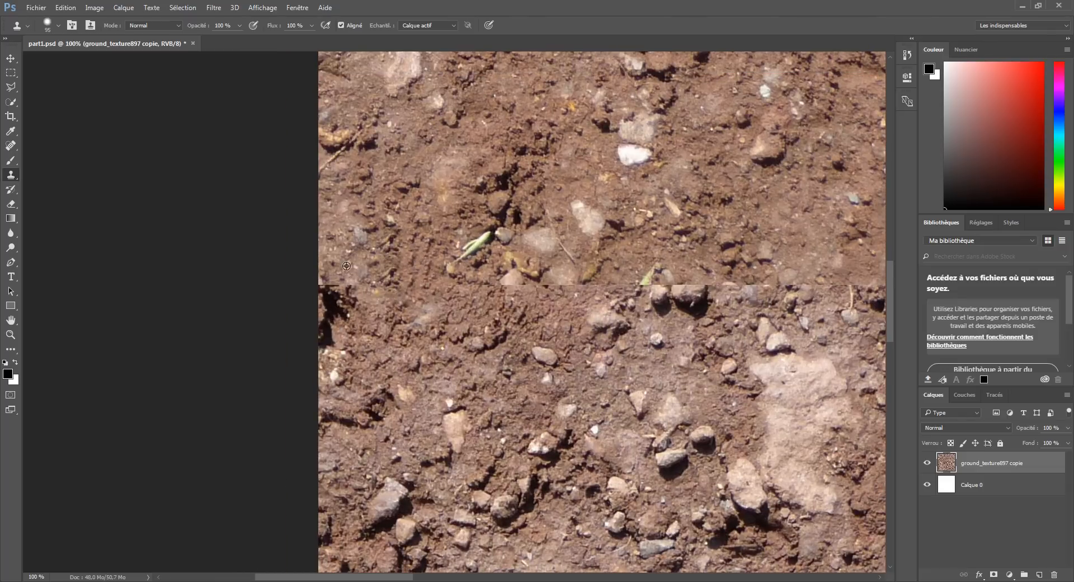
Step: Clone nearby soil over the left end of the horizontal seam, from the image edge to below the pale stones
alt+click(347, 266)
click(343, 289)
alt+click(341, 263)
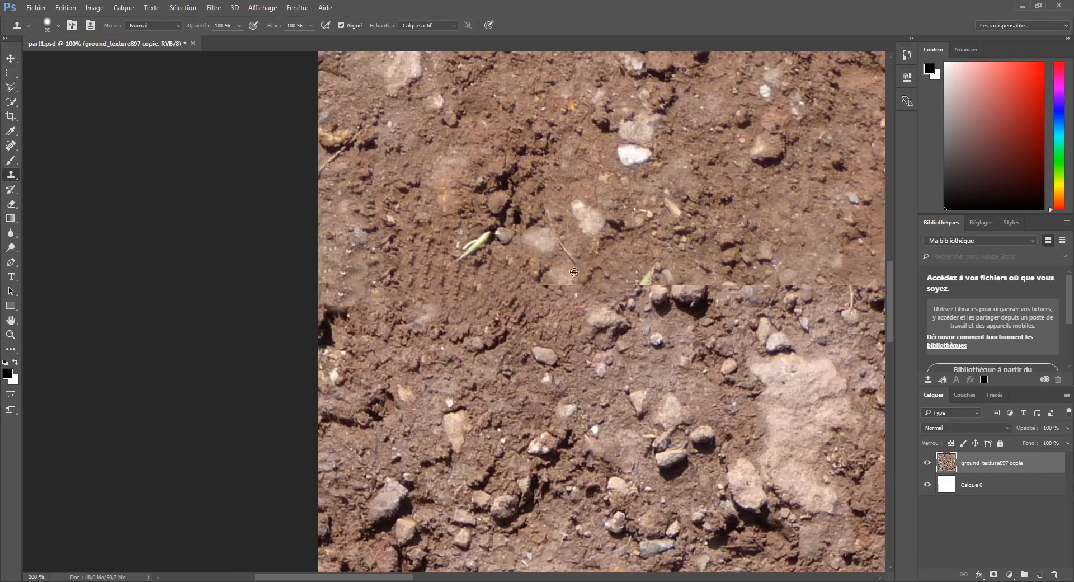
mouse_move(572, 344)
mouse_down()
mouse_move(507, 342)
mouse_move(473, 351)
mouse_move(479, 361)
mouse_move(440, 364)
mouse_move(447, 375)
mouse_move(504, 356)
mouse_move(506, 336)
mouse_move(482, 337)
mouse_move(521, 334)
mouse_up()
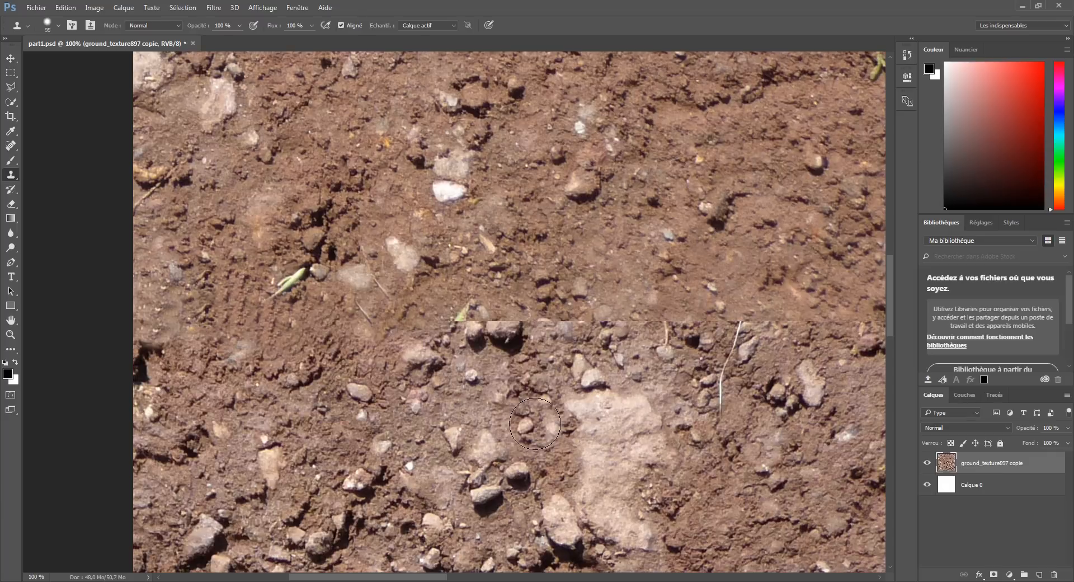
Step: Clone plain soil from below the seam over the green leaf and the dark stones cut off by the horizontal seam
click(566, 413)
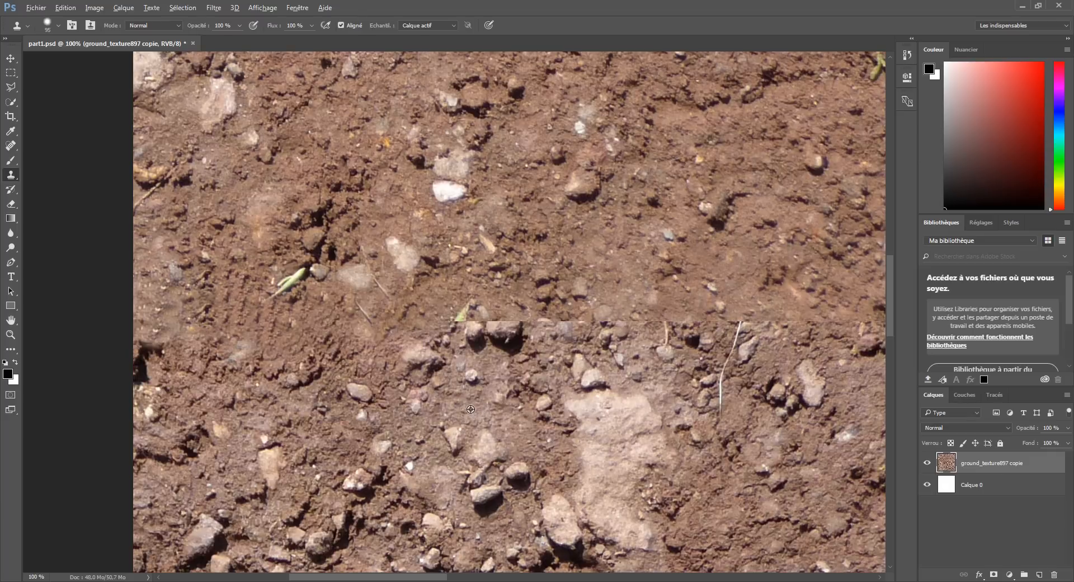
alt+click(470, 406)
mouse_move(503, 351)
mouse_down()
mouse_move(457, 399)
mouse_move(470, 333)
mouse_up()
alt+click(463, 406)
mouse_move(518, 364)
mouse_down()
mouse_move(535, 322)
mouse_move(563, 303)
mouse_up()
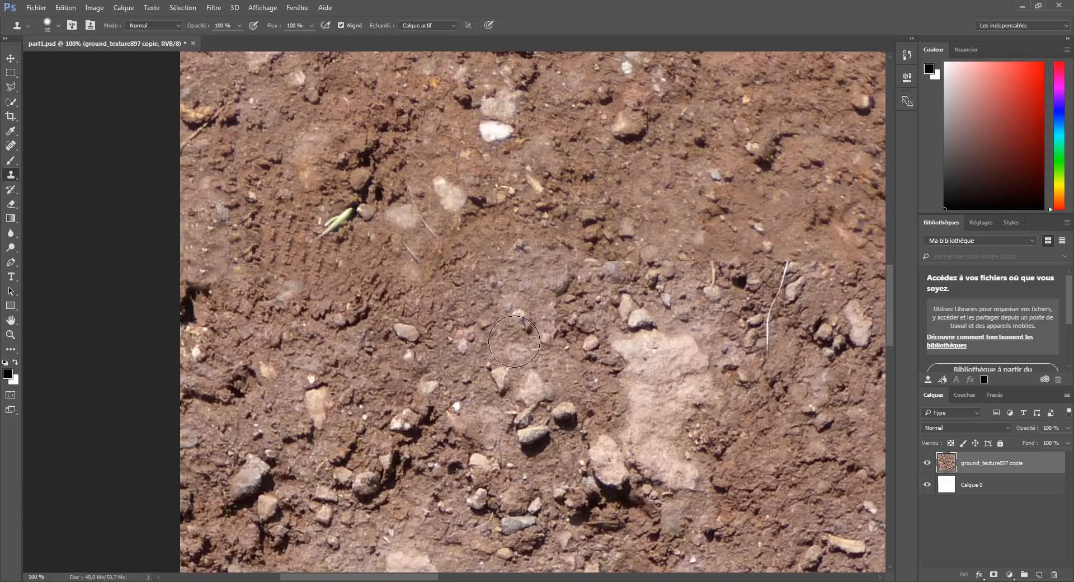
Step: Clone adjacent soil over the stretch of horizontal seam just above the large pale stone patch
scroll(514, 341, down, 2)
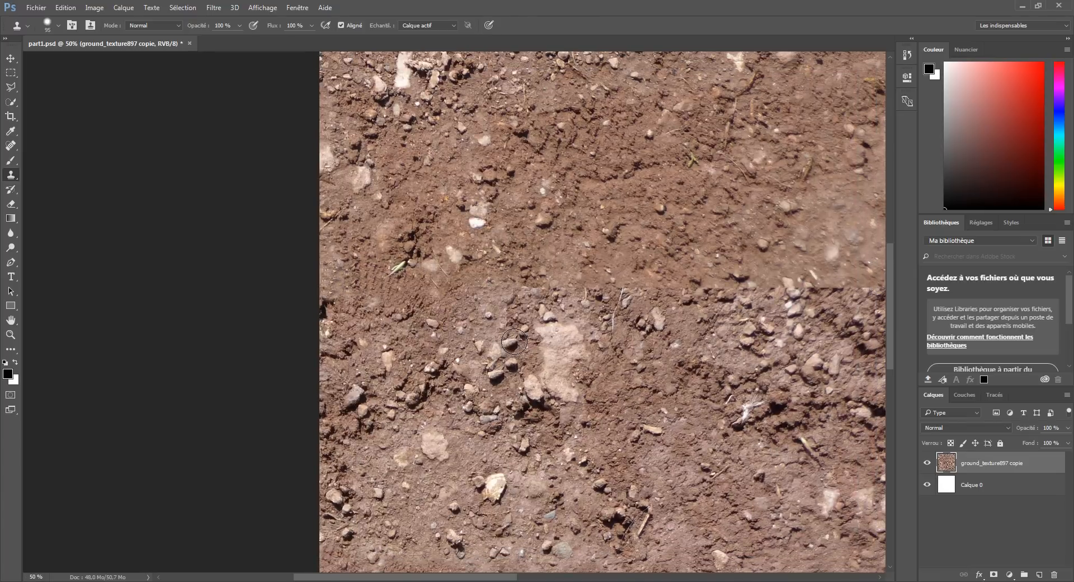
scroll(515, 341, right, 3)
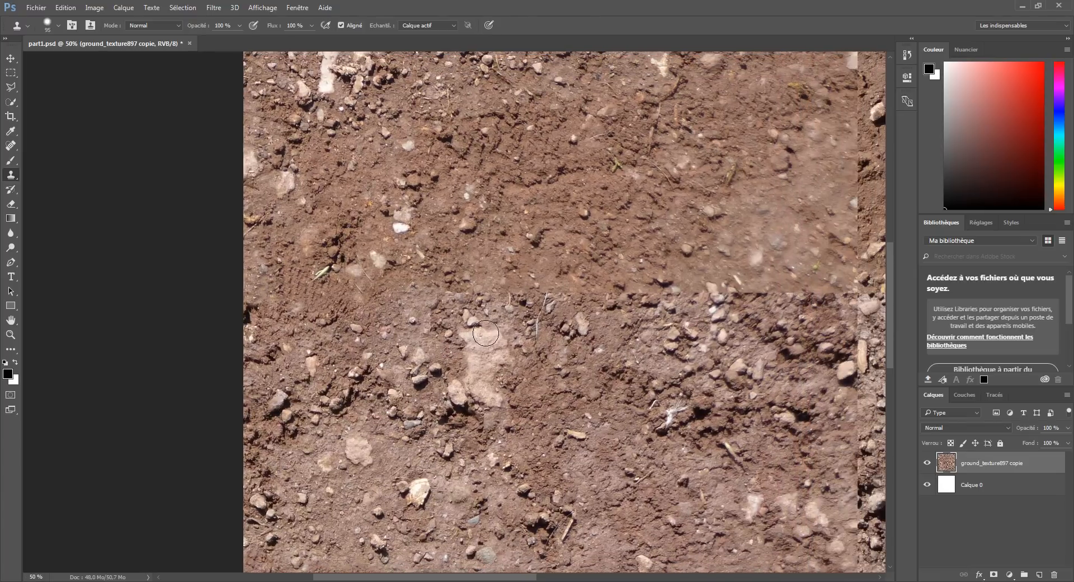
scroll(486, 334, up, 2)
scroll(488, 341, up, 1)
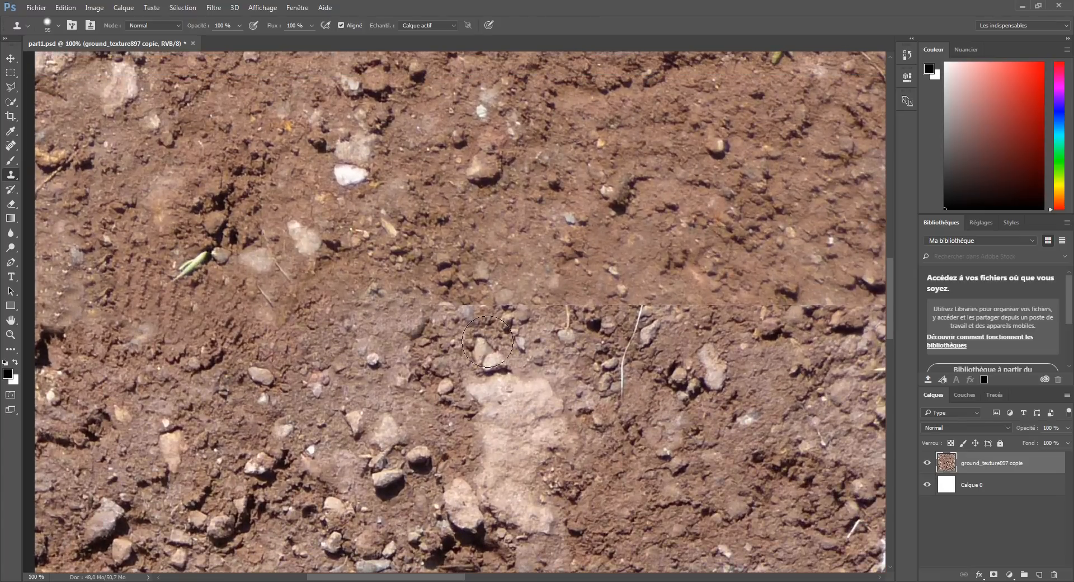
scroll(488, 341, right, 2)
scroll(504, 314, up, 1)
scroll(528, 290, right, 2)
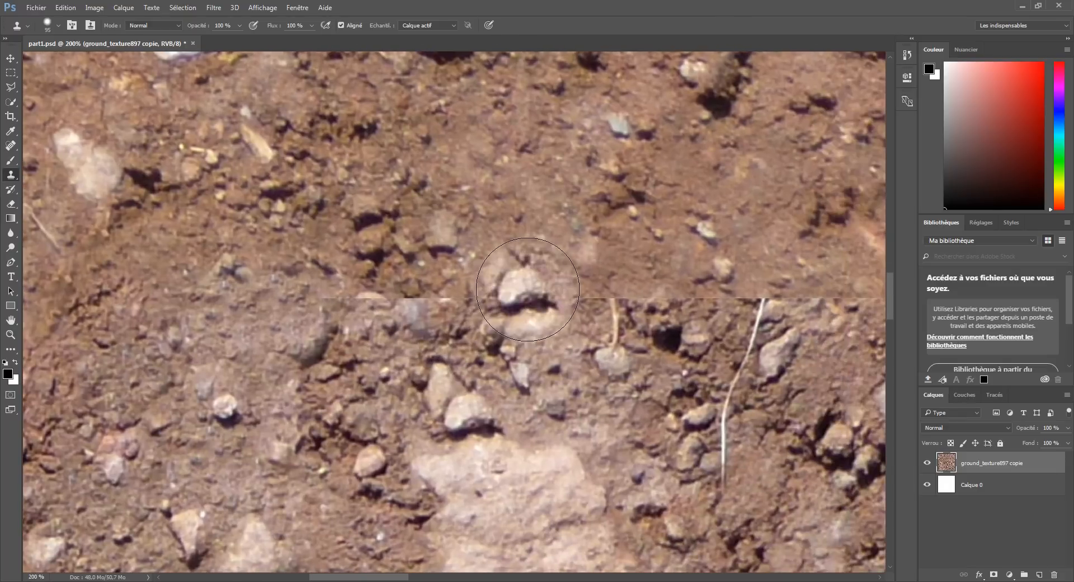
scroll(528, 289, down, 1)
scroll(521, 288, right, 2)
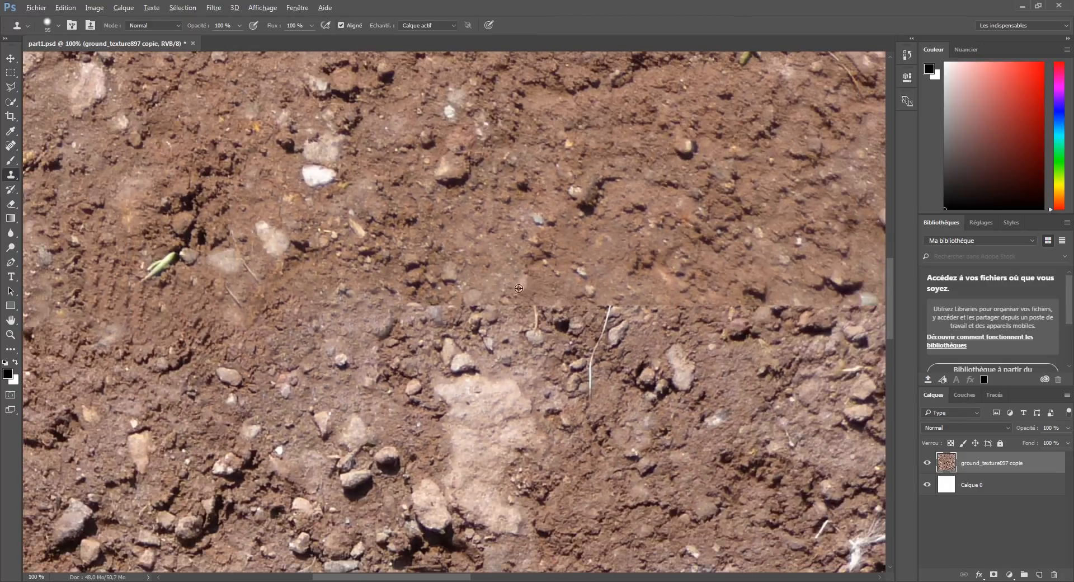
click(508, 304)
alt+click(425, 328)
click(418, 310)
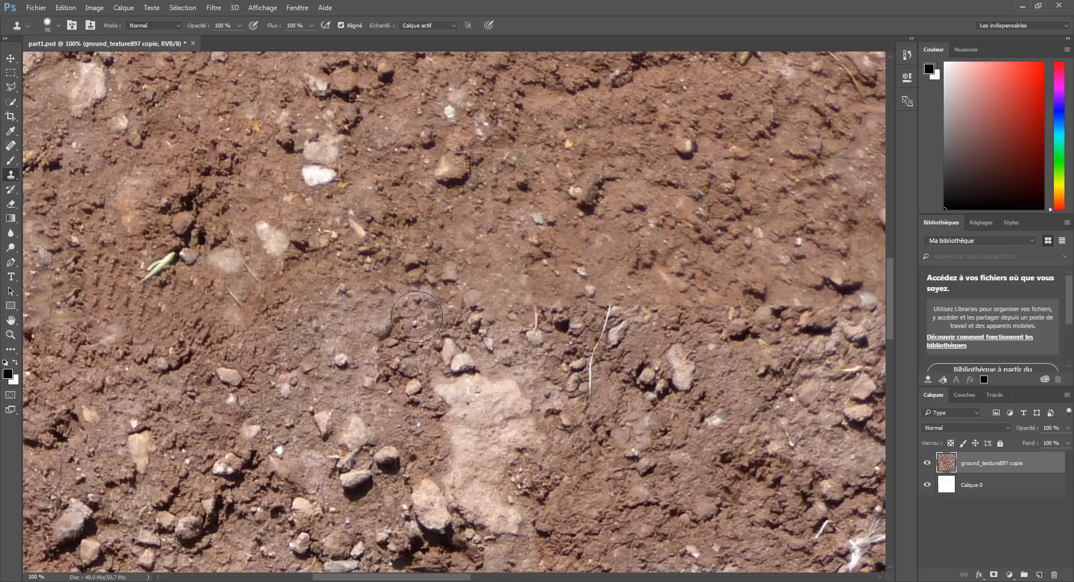
alt+click(445, 328)
click(449, 313)
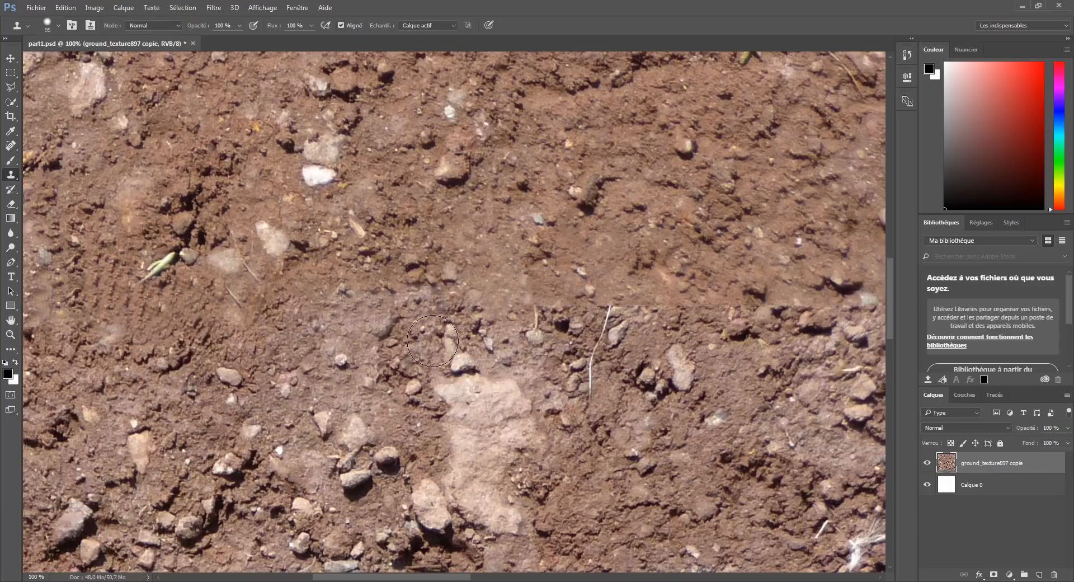
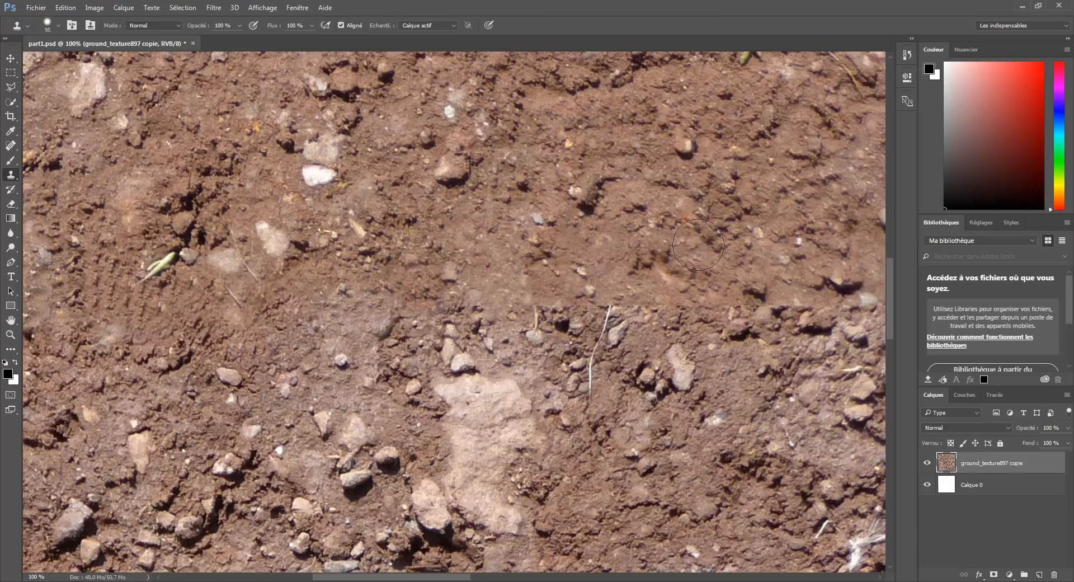
Step: Clone darker soil over the light repaired area and small white stone to the left of the large pale patch
alt+click(264, 346)
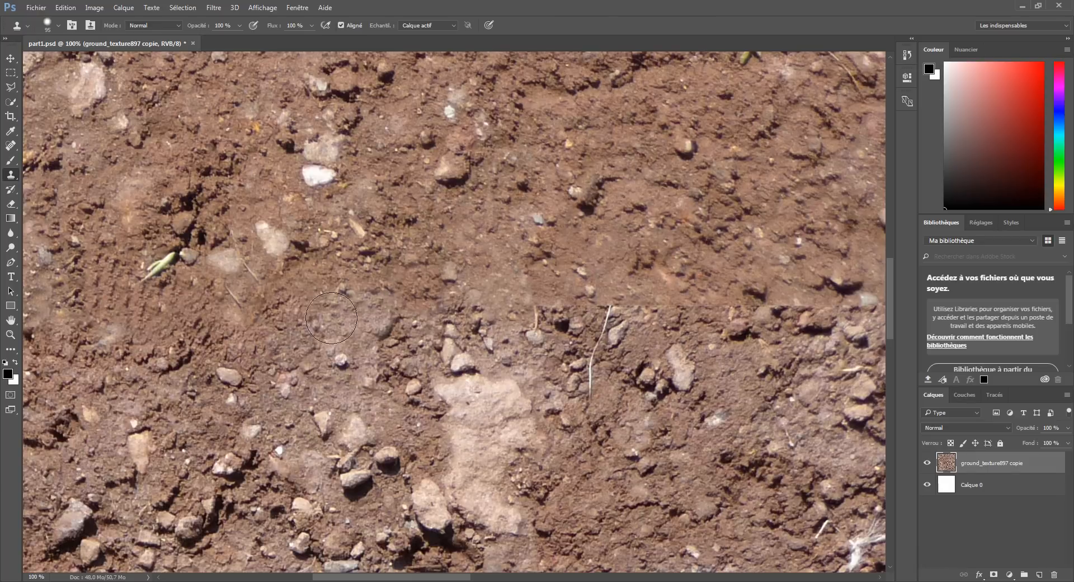
click(342, 311)
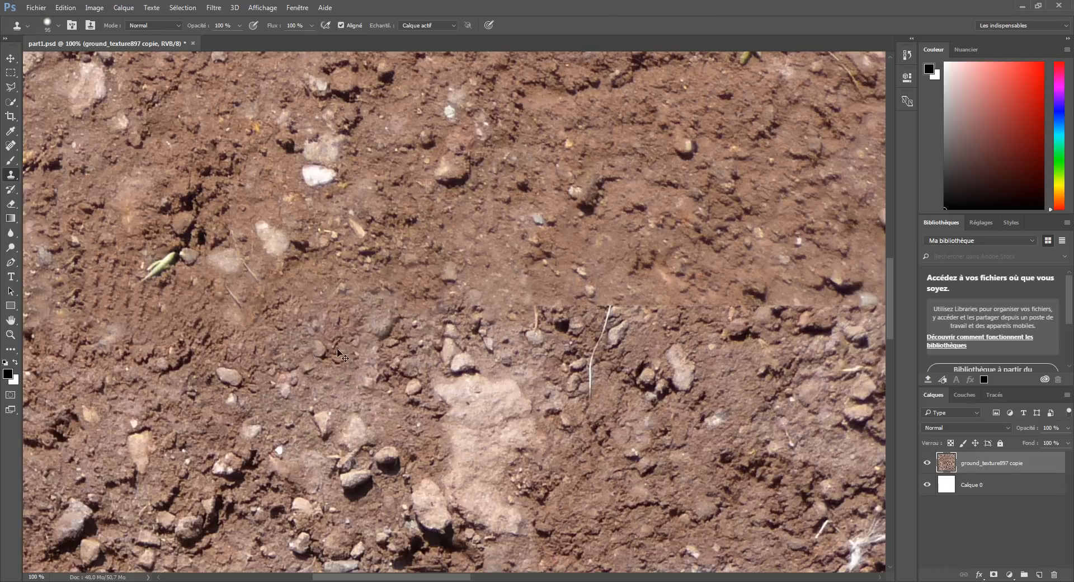
scroll(338, 349, down, 2)
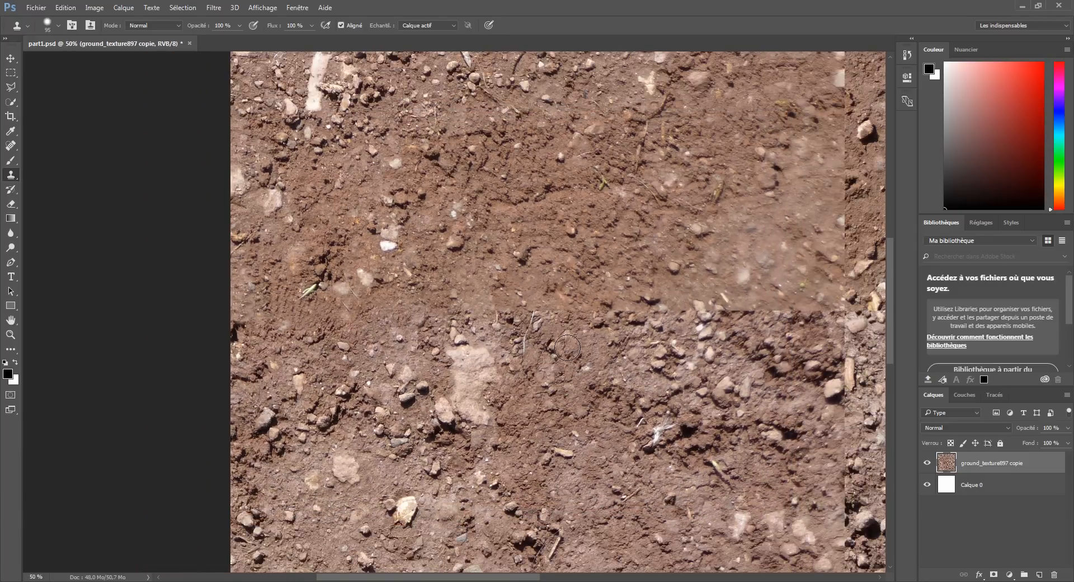
Step: Enlarge the Clone Stamp brush to 196 px
click(50, 27)
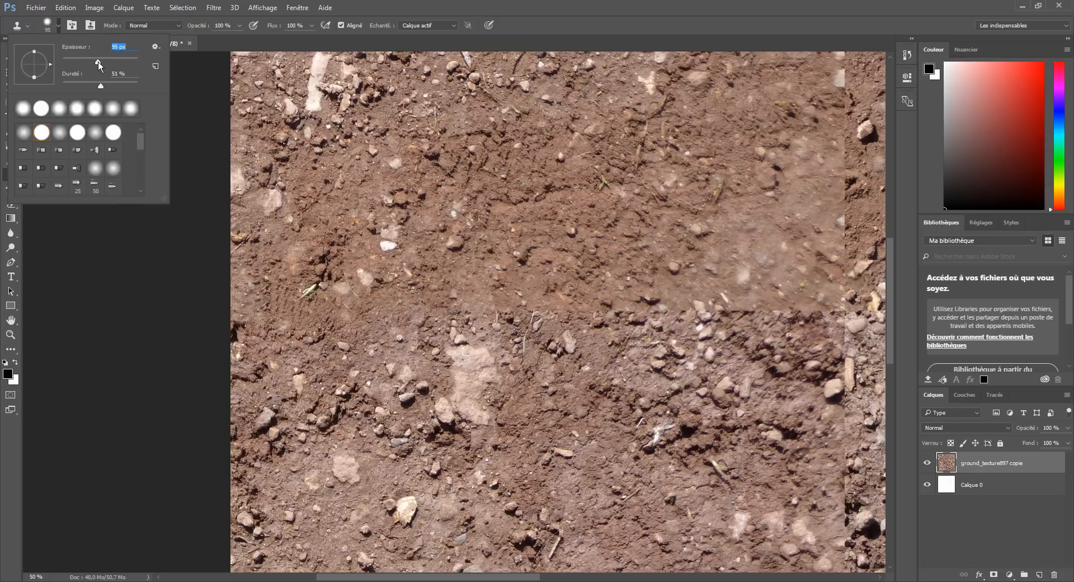
drag(106, 65, 106, 65)
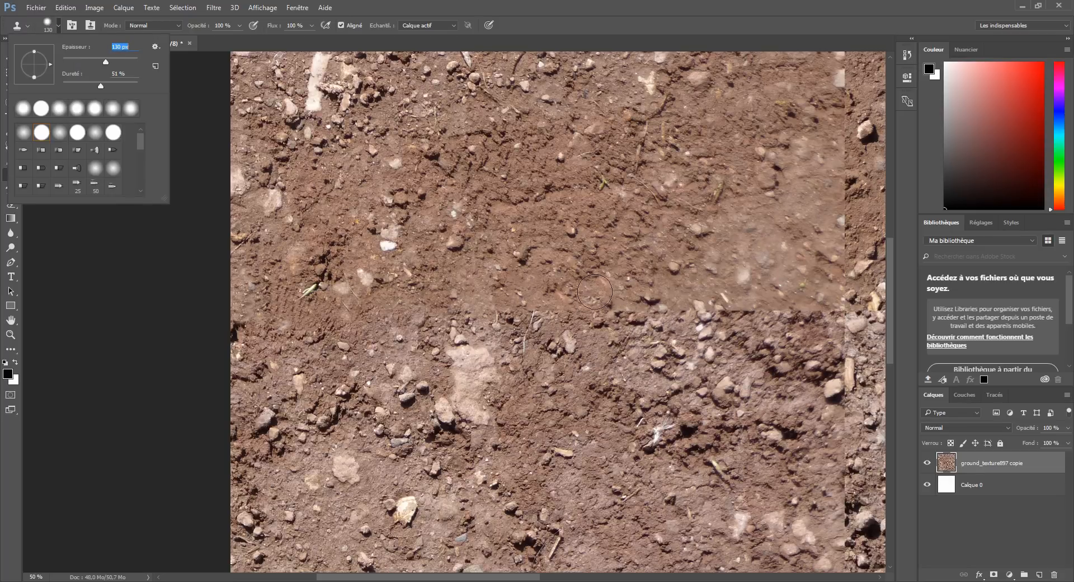
alt+click(581, 292)
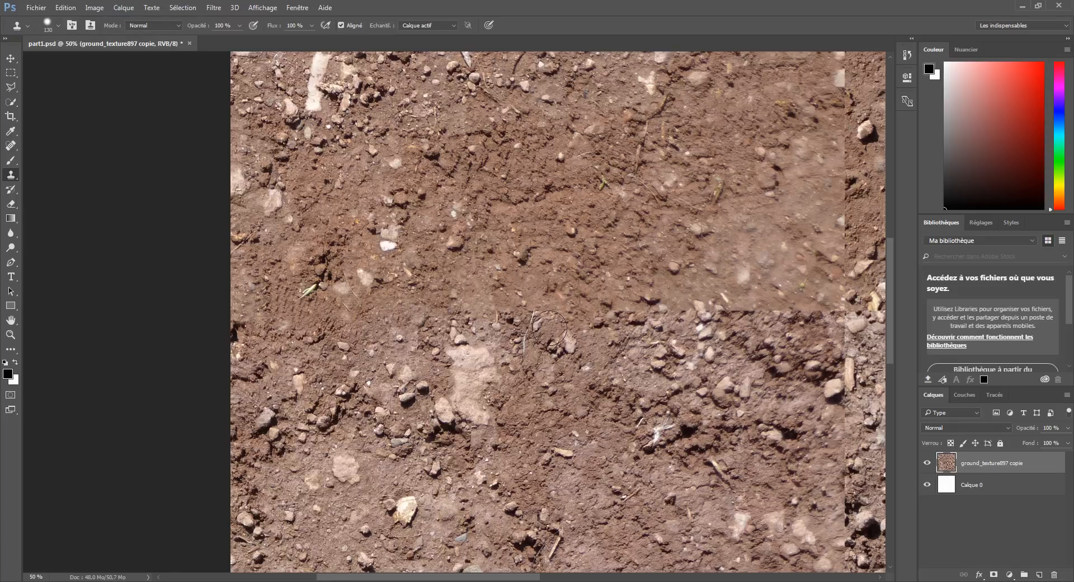
click(51, 28)
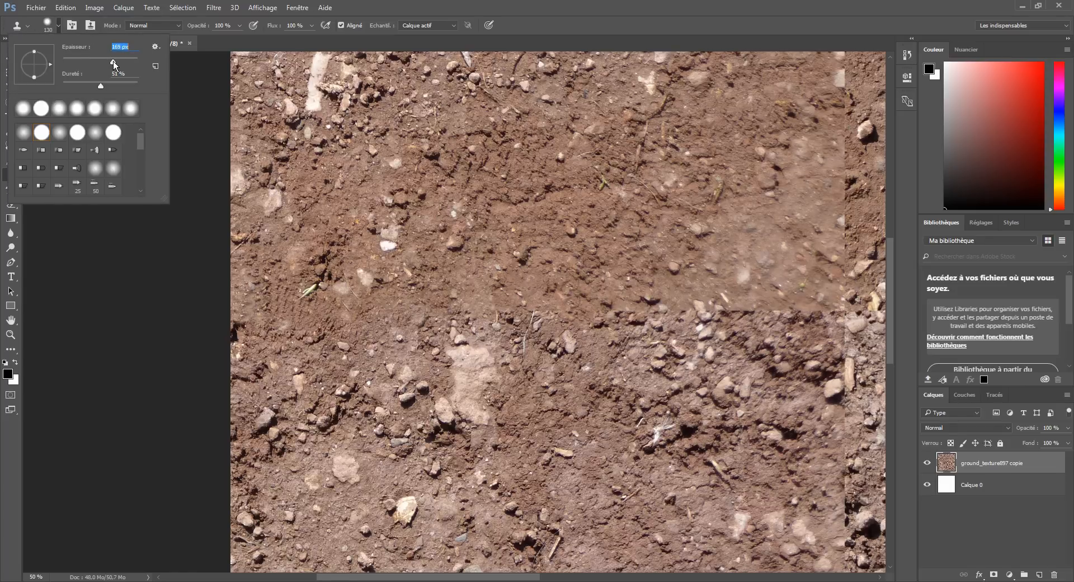
drag(115, 61, 118, 61)
drag(118, 60, 118, 59)
click(522, 11)
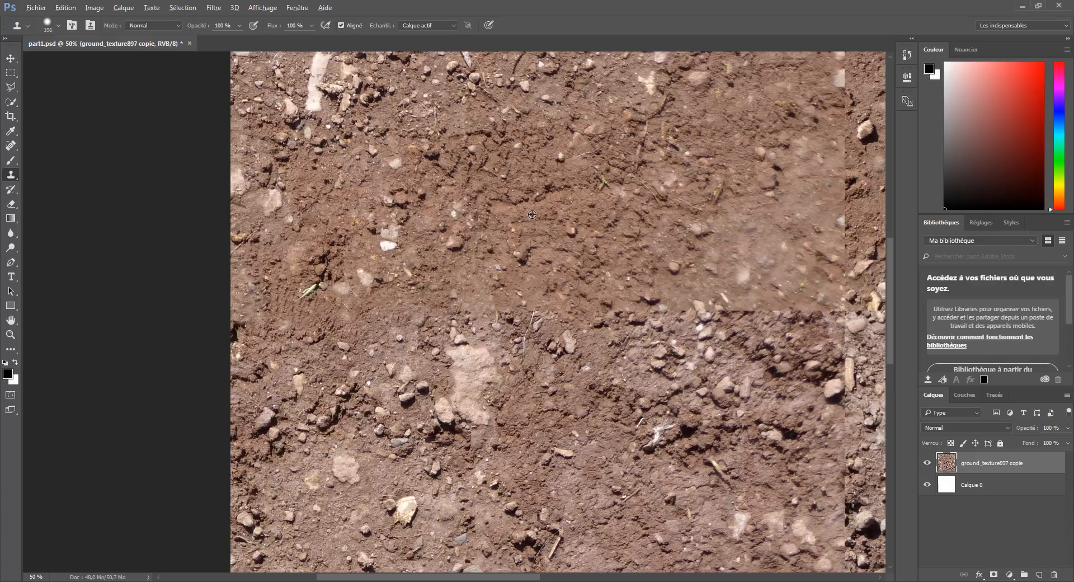
Step: Clone soil over the middle stretch of the horizontal seam, to the right of the large pale stone patch
click(477, 374)
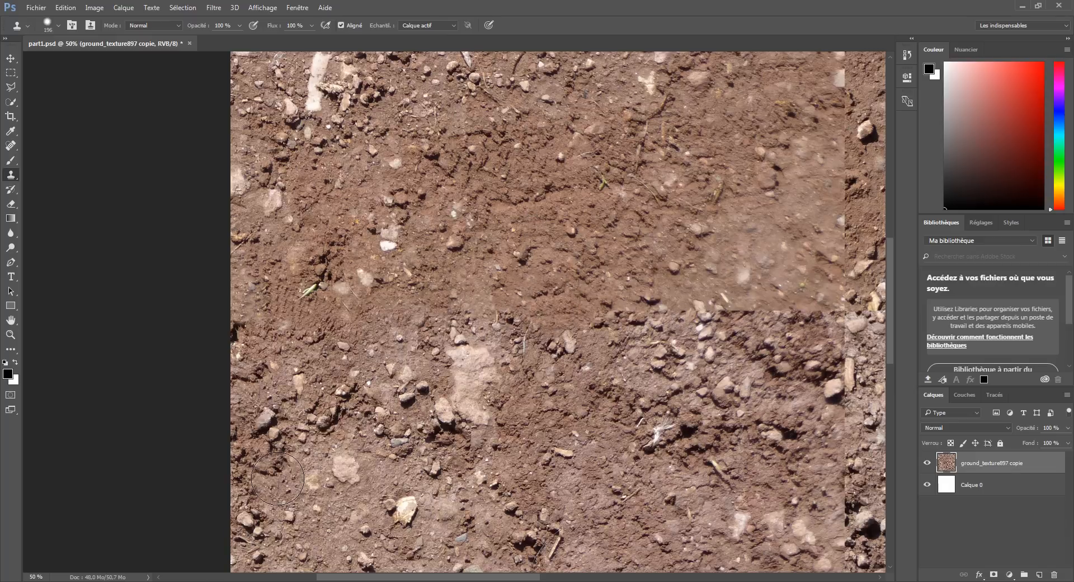
key(ctrl+z)
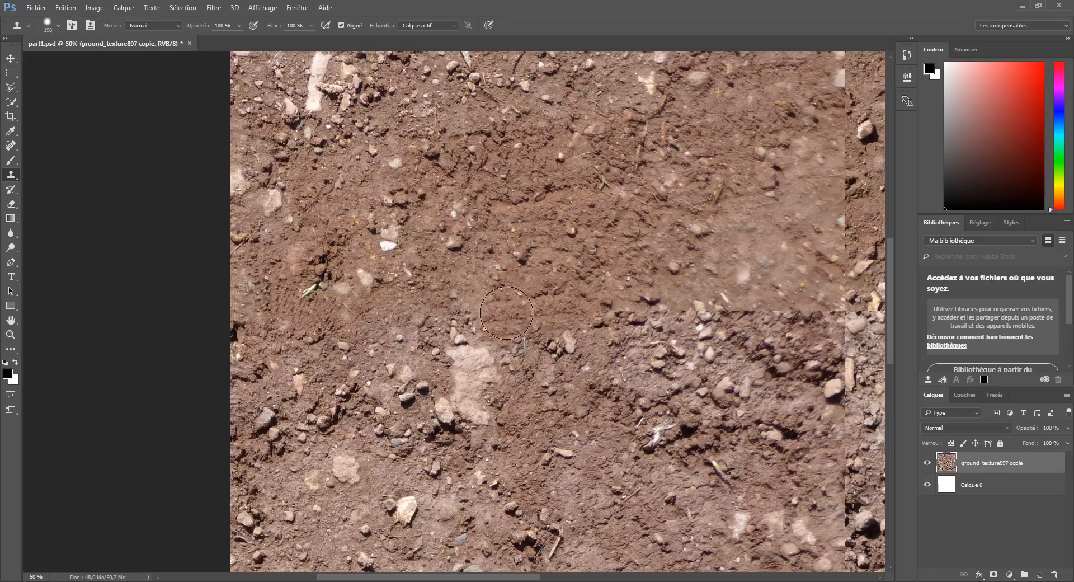
drag(575, 406, 406, 306)
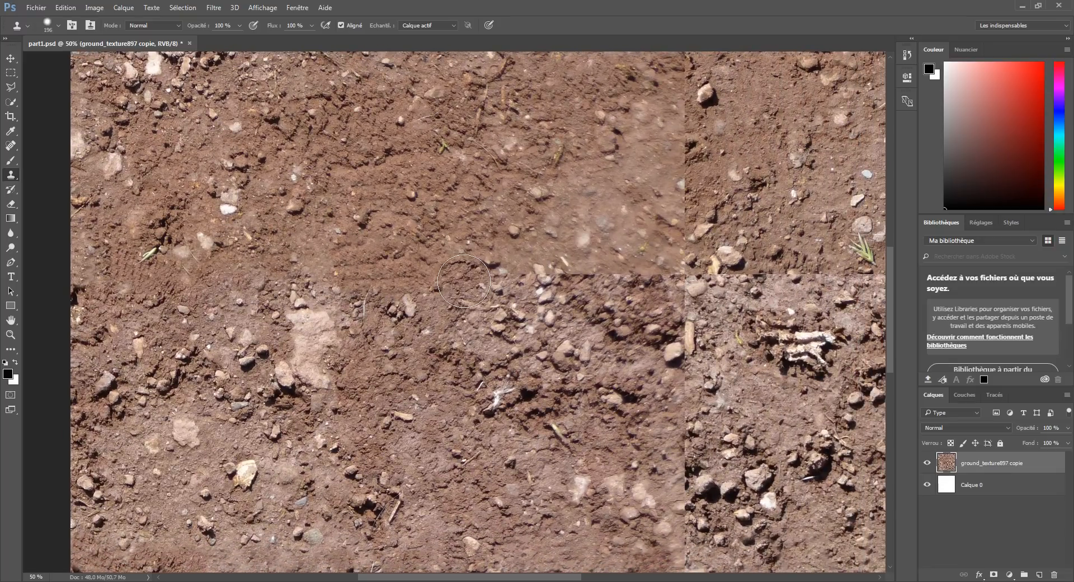
drag(475, 354, 387, 357)
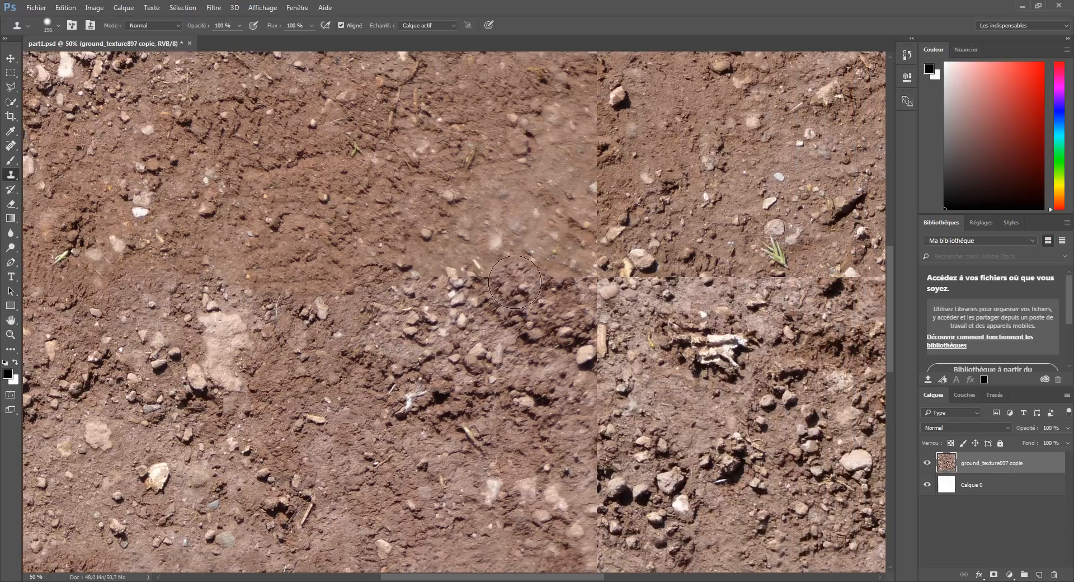
Step: Try to clone soil over the horizontal seam just left of its crossing with the vertical seam
key(alt)
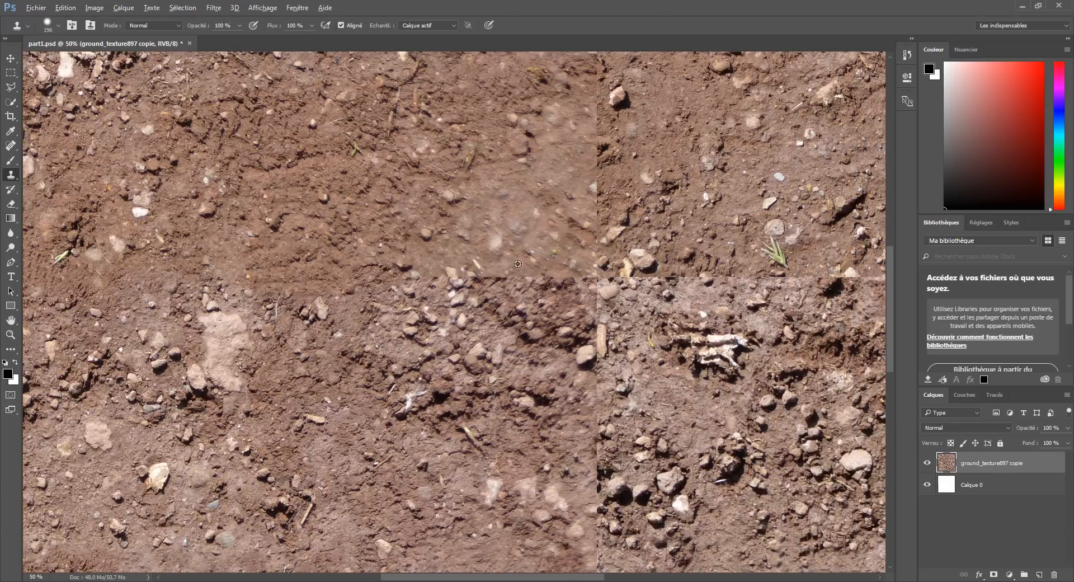
alt+click(517, 300)
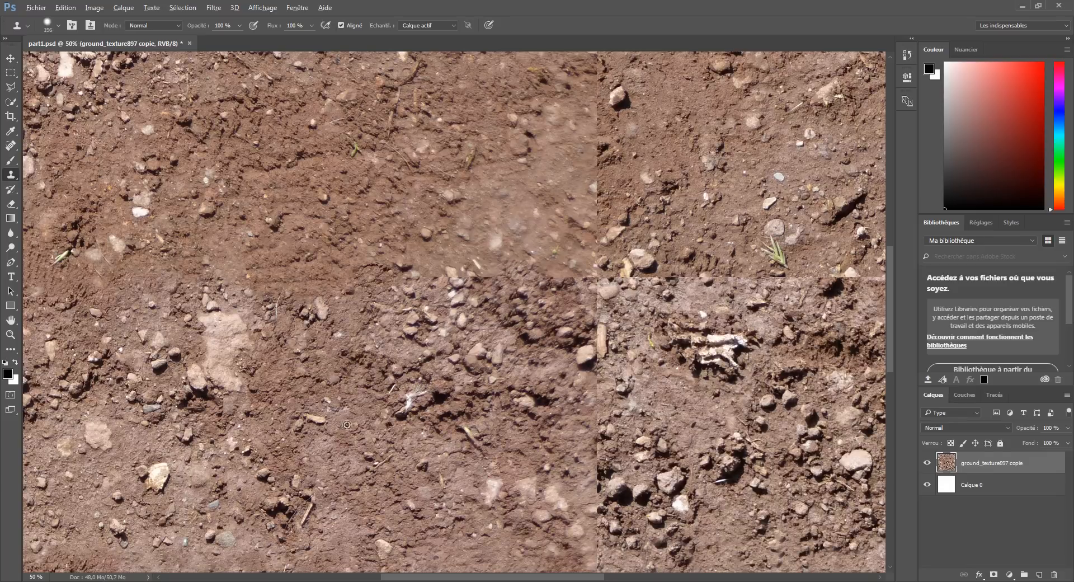
drag(573, 262, 520, 269)
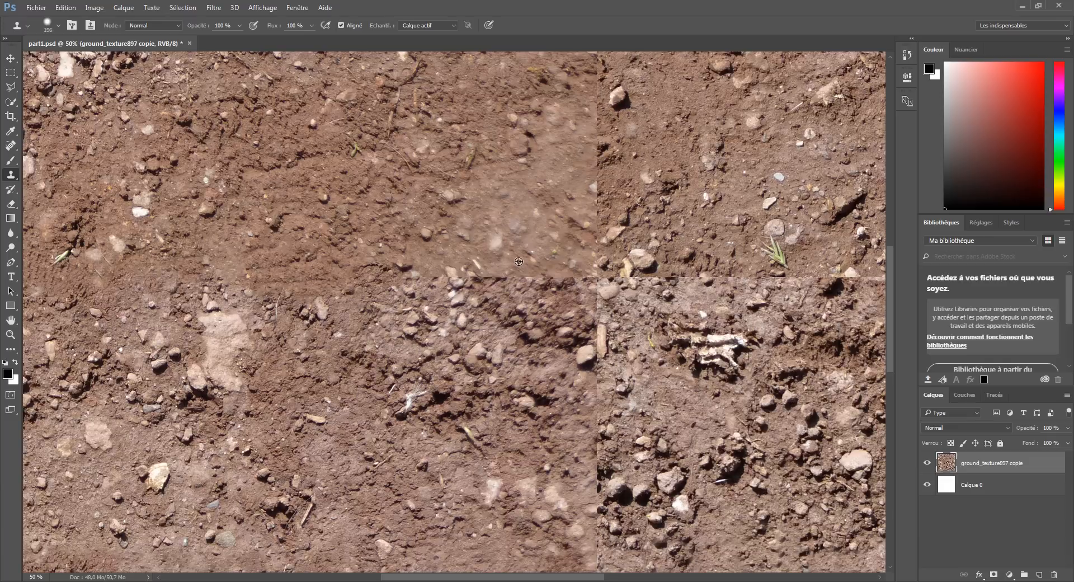
mouse_move(524, 251)
mouse_down()
mouse_move(486, 274)
mouse_move(538, 303)
mouse_move(497, 298)
mouse_up()
key(ctrl+plus)
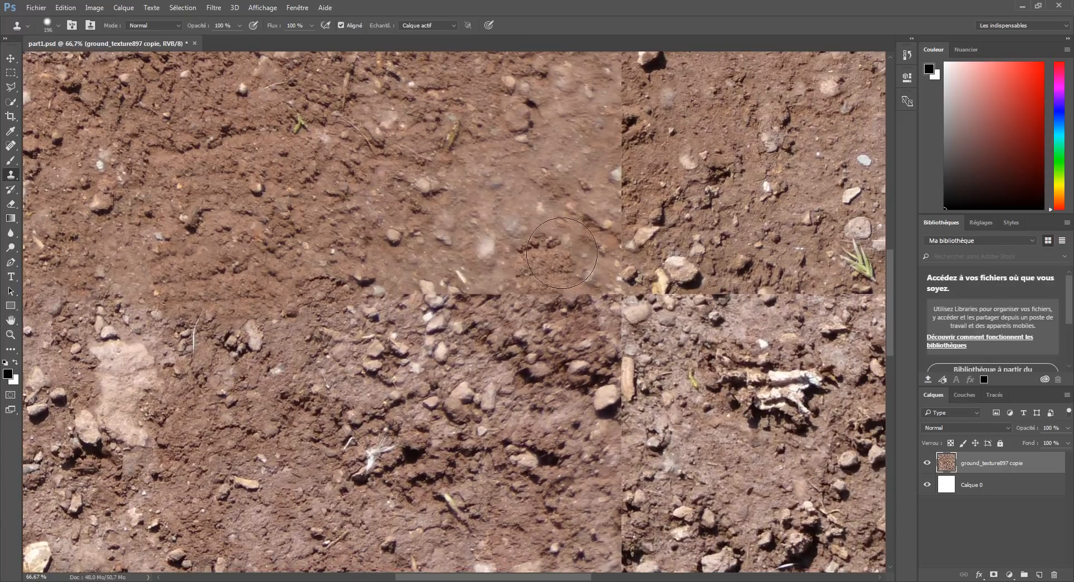
click(587, 294)
mouse_move(587, 293)
mouse_down()
mouse_move(564, 311)
mouse_move(542, 307)
mouse_up()
mouse_move(369, 408)
mouse_down()
mouse_move(425, 405)
mouse_move(421, 372)
mouse_up()
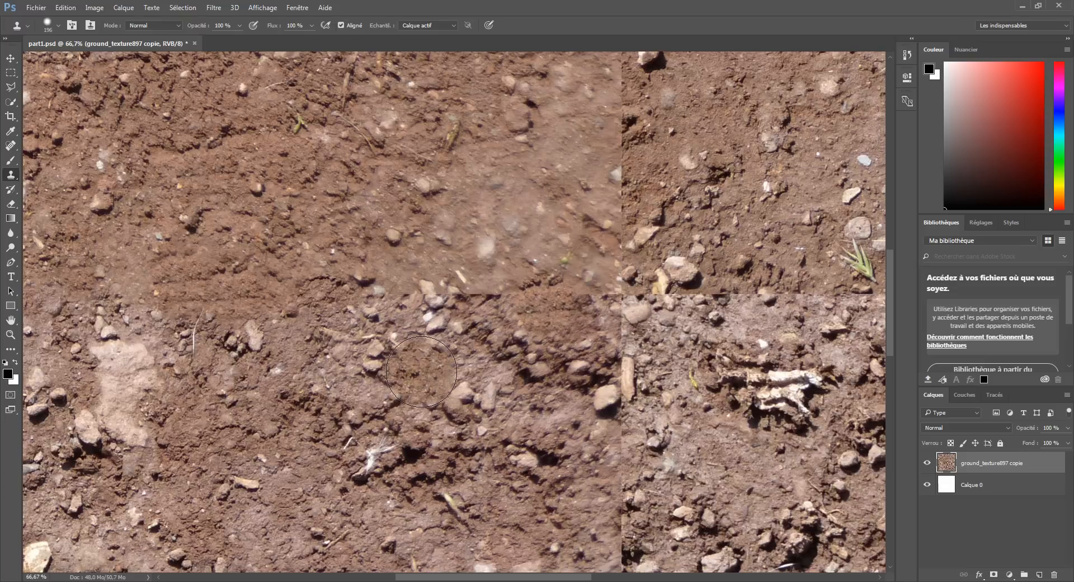
Step: Clone soil over the vertical seam just above its crossing with the horizontal seam
key(ctrl+minus)
key(ctrl+minus)
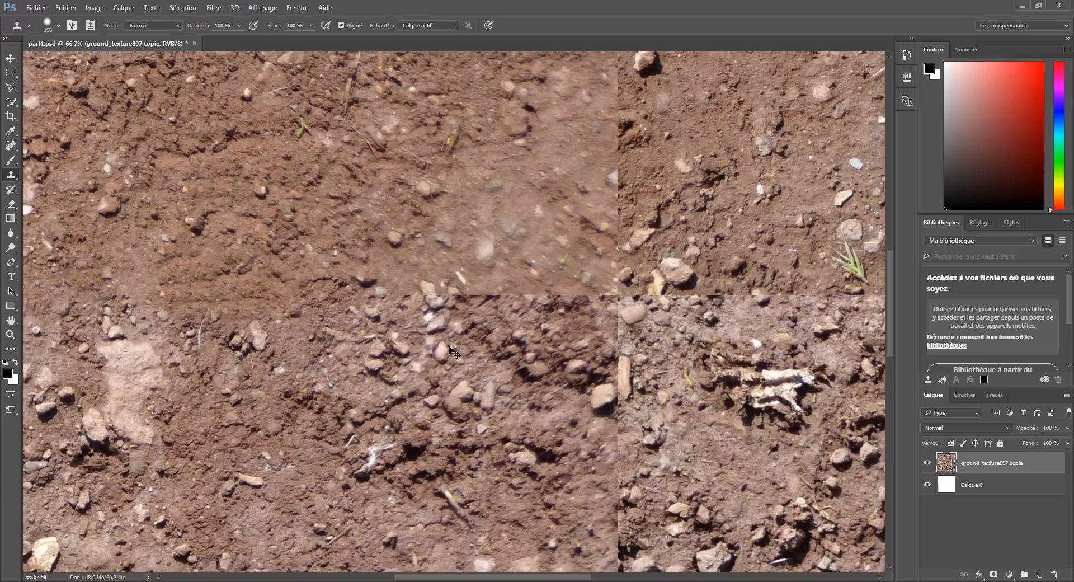
drag(470, 305, 462, 296)
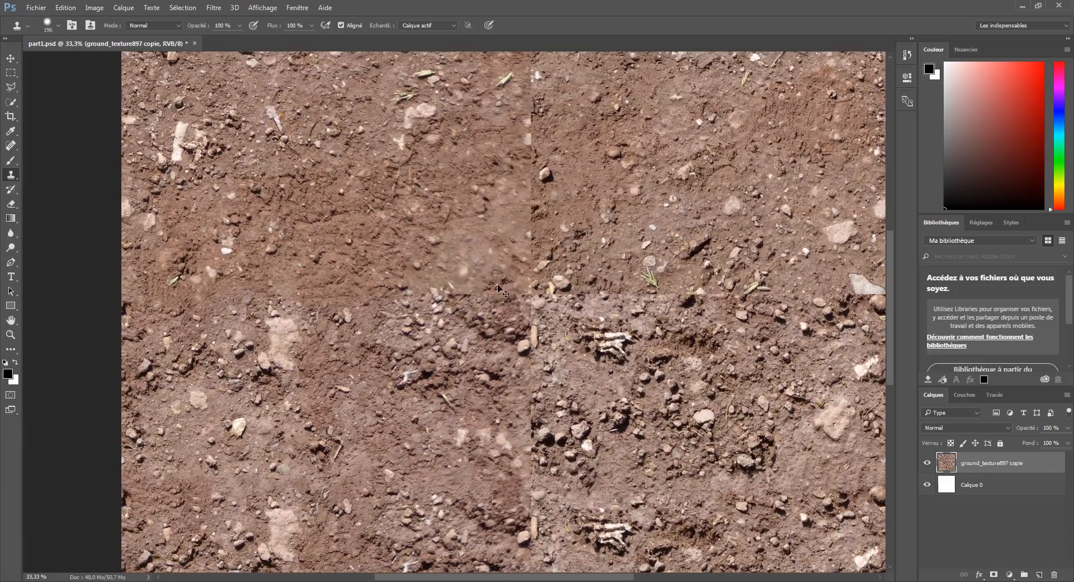
key(ctrl+plus)
key(ctrl+plus)
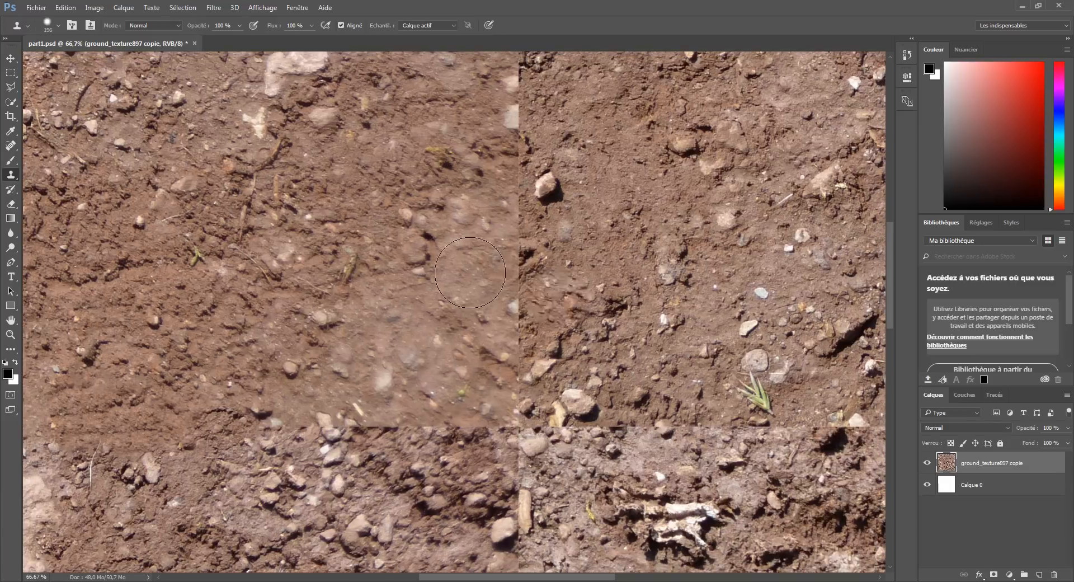
click(553, 293)
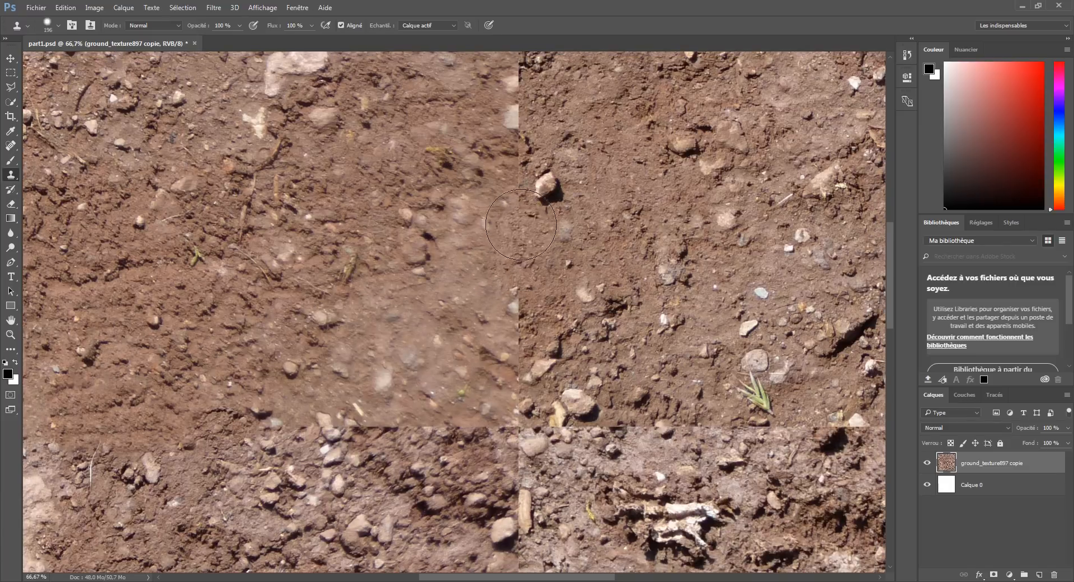
click(542, 372)
click(543, 373)
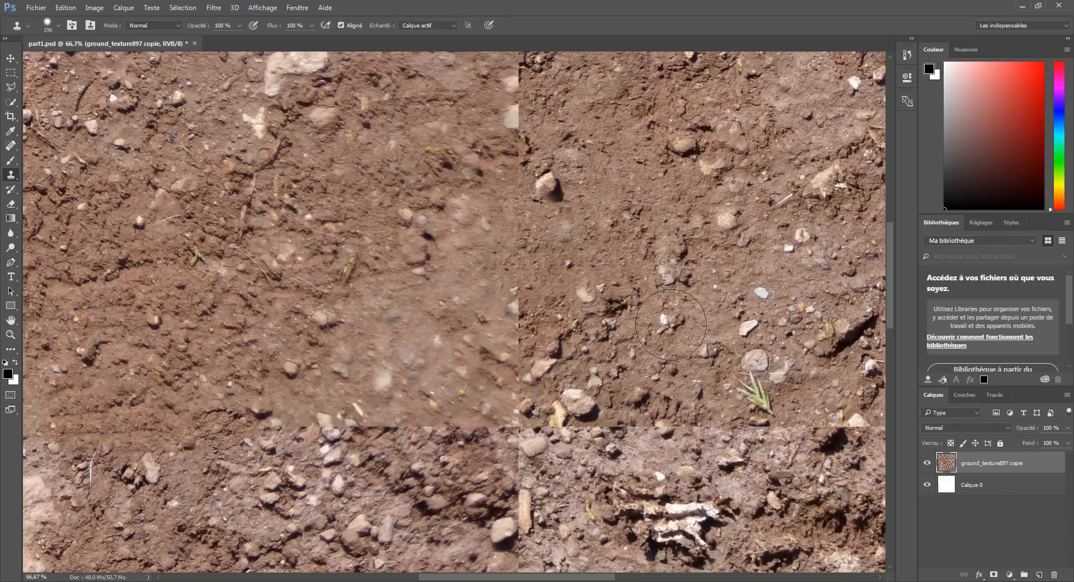
click(477, 442)
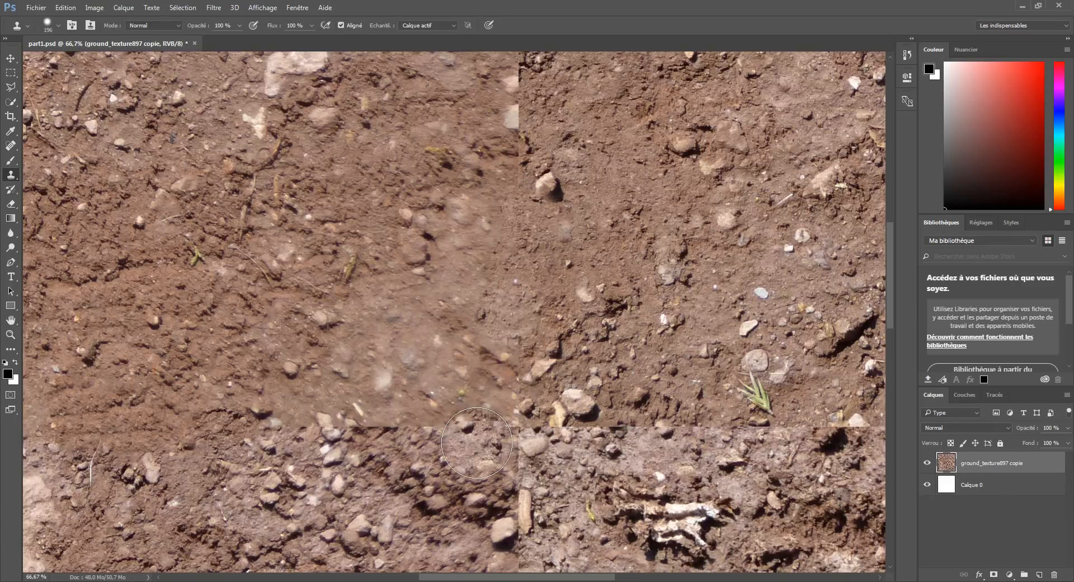
Step: Clone reddish soil over the short stretch of vertical seam and adjoining blurred ground in the upper-left corner of the seam crossing
drag(519, 343, 534, 353)
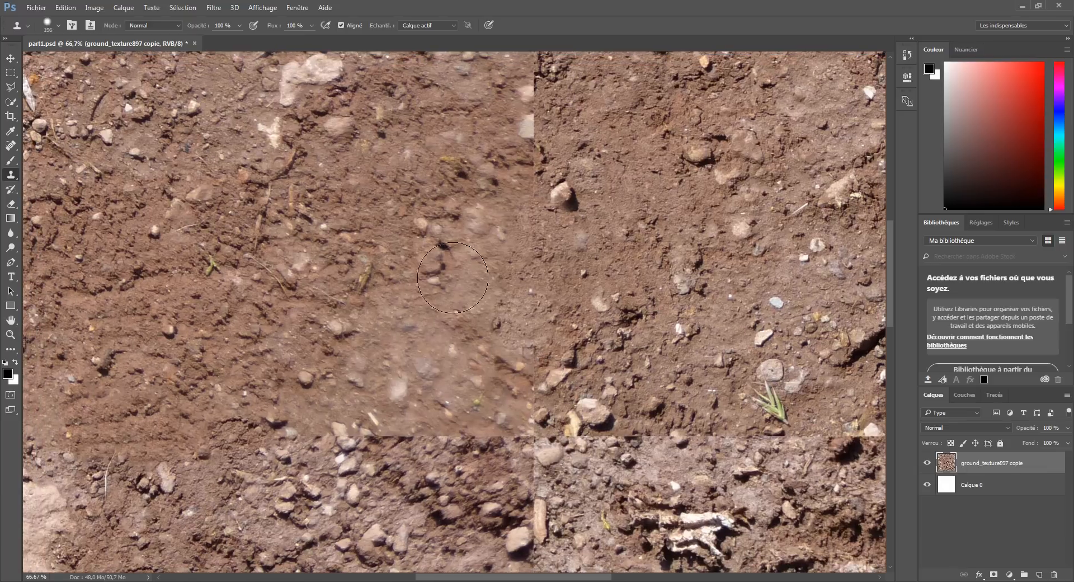
alt+click(394, 223)
mouse_move(489, 325)
mouse_down()
mouse_move(523, 372)
mouse_move(492, 486)
mouse_move(528, 386)
mouse_up()
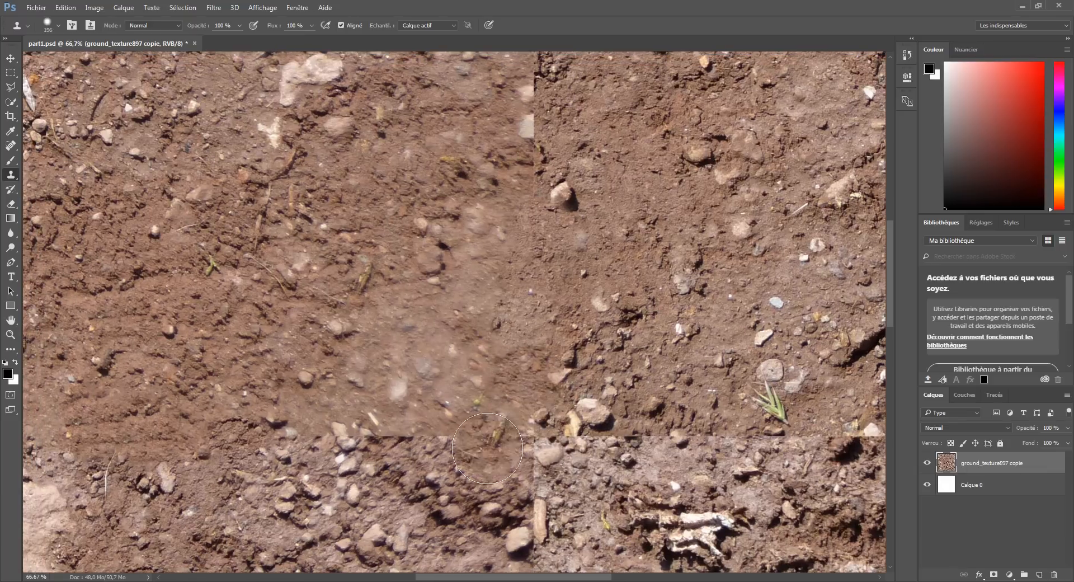
mouse_move(536, 426)
mouse_down()
mouse_move(518, 380)
mouse_move(542, 385)
mouse_move(530, 382)
mouse_move(537, 369)
mouse_up()
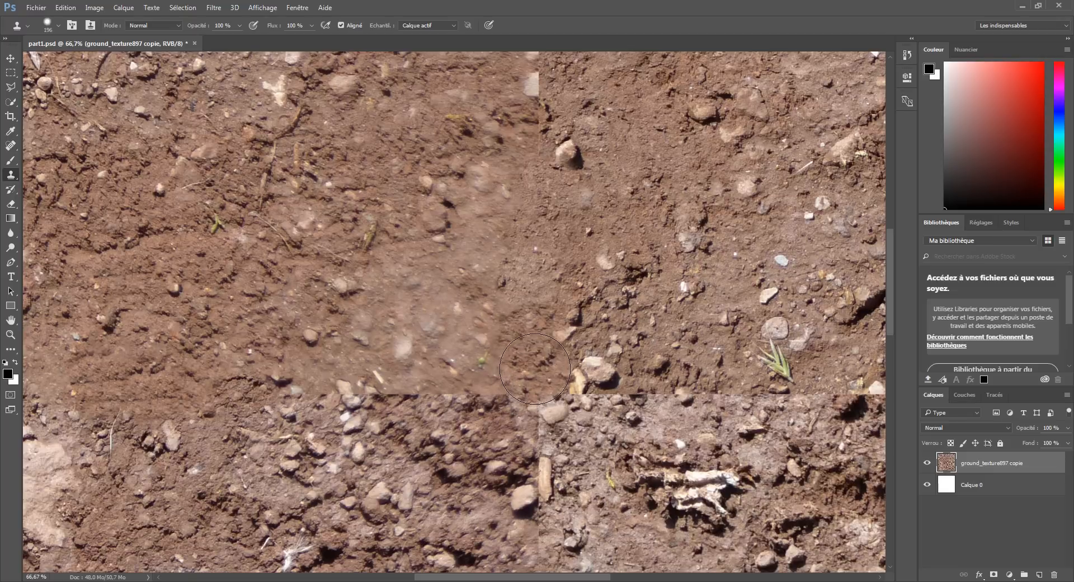
drag(440, 453, 511, 434)
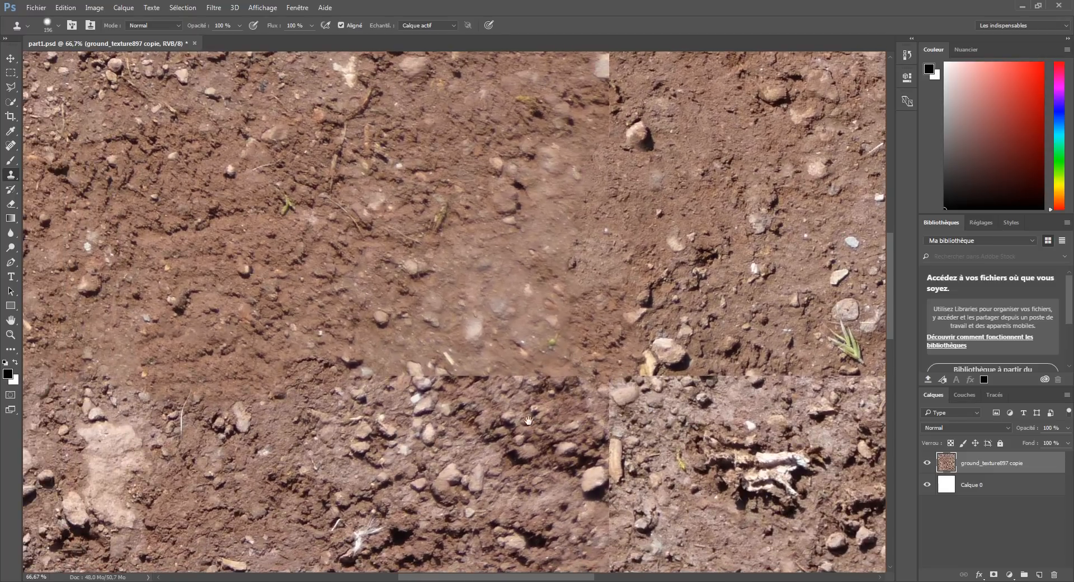
alt+click(496, 407)
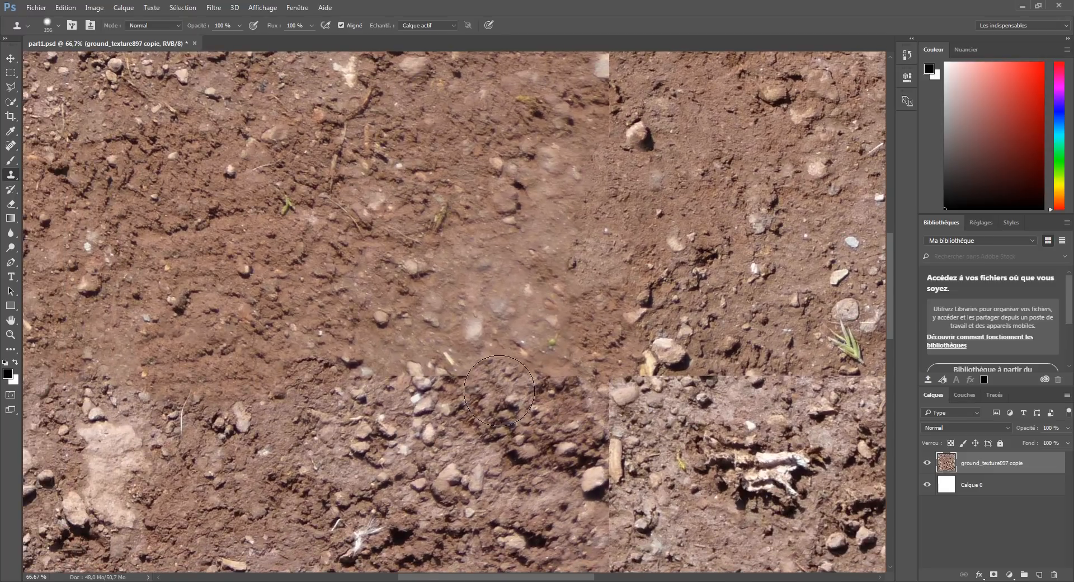
drag(381, 344, 437, 361)
Step: Clone soil over the vertical seam beside and above the small rounded stone in the upper half of the texture
key(ctrl+minus)
key(ctrl+minus)
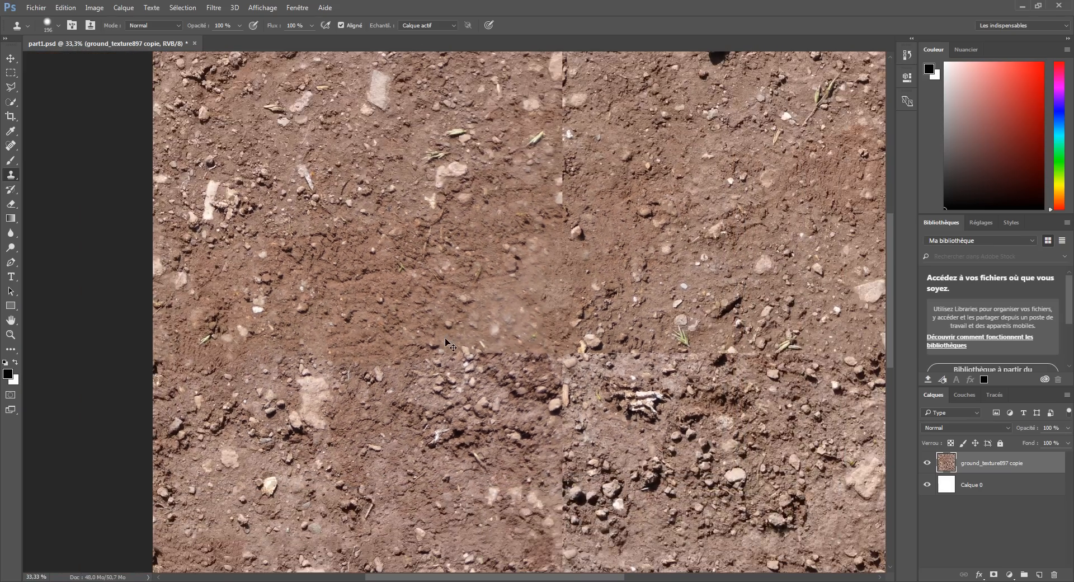
key(ctrl+minus)
key(ctrl+plus)
key(ctrl+plus)
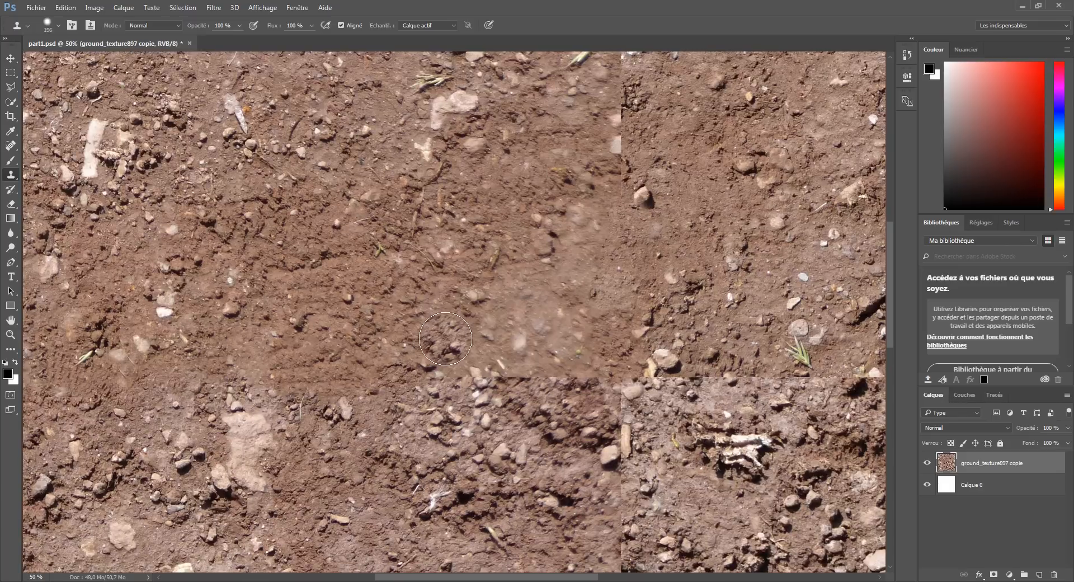
drag(485, 293, 428, 421)
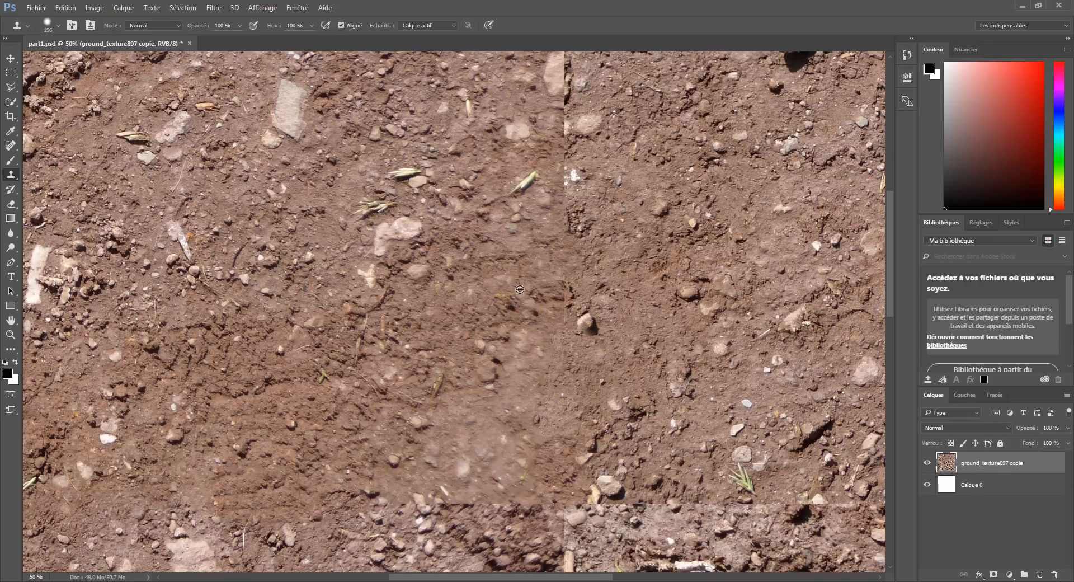
scroll(535, 287, down, 3)
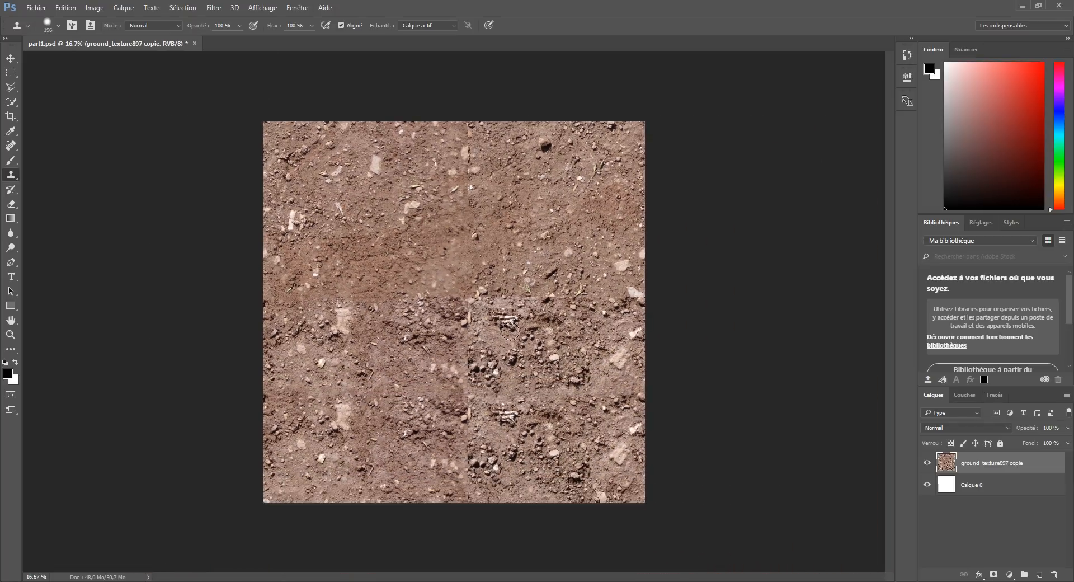
scroll(451, 224, up, 3)
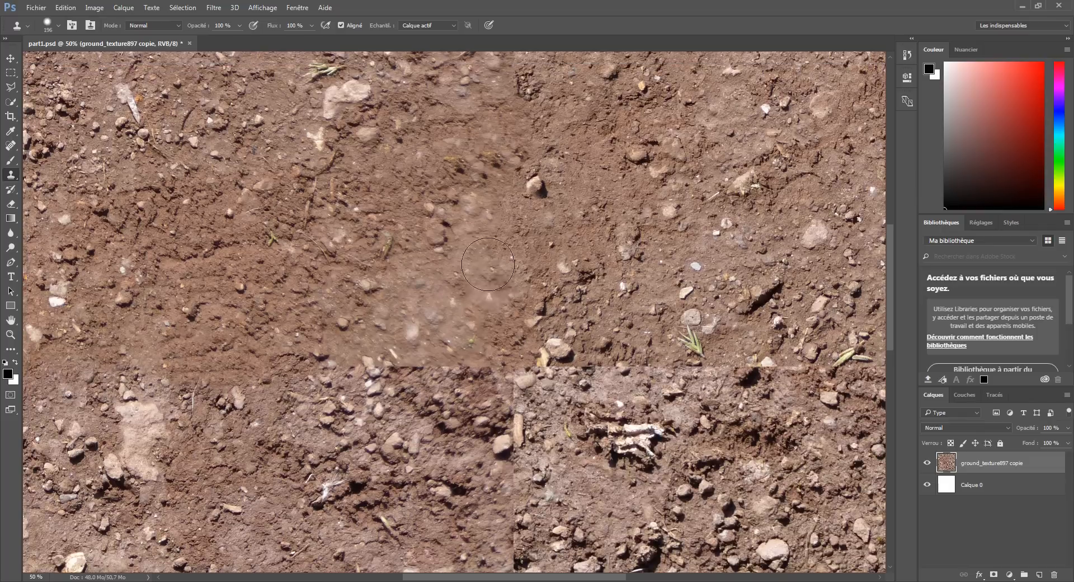
Step: Clone soil from the ground right of the vertical seam over the seam's upper stretch, covering the cut-off pale stones and white speck
drag(488, 265, 503, 351)
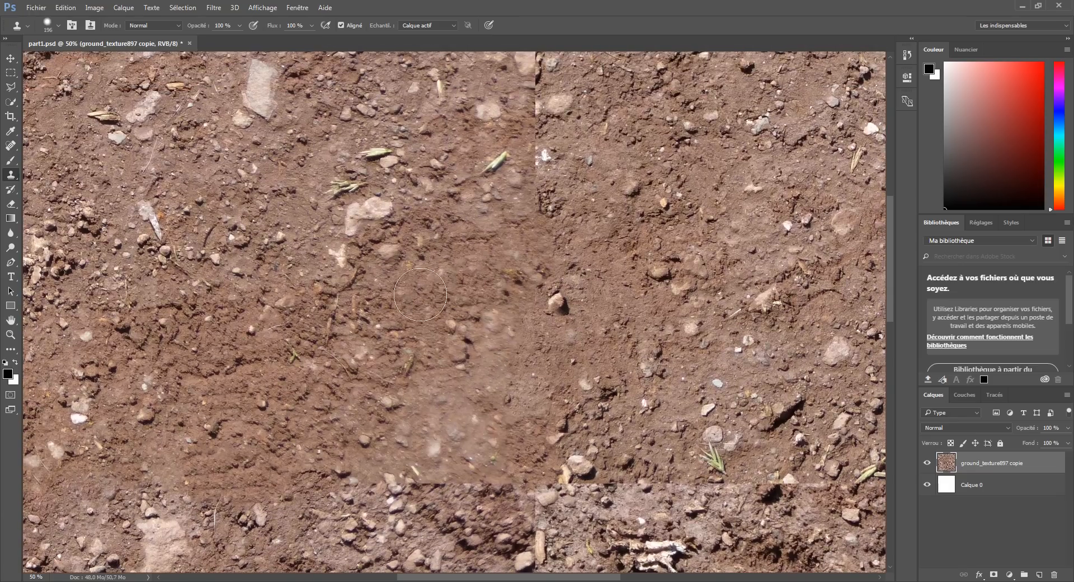
scroll(431, 287, down, 1)
scroll(437, 270, up, 2)
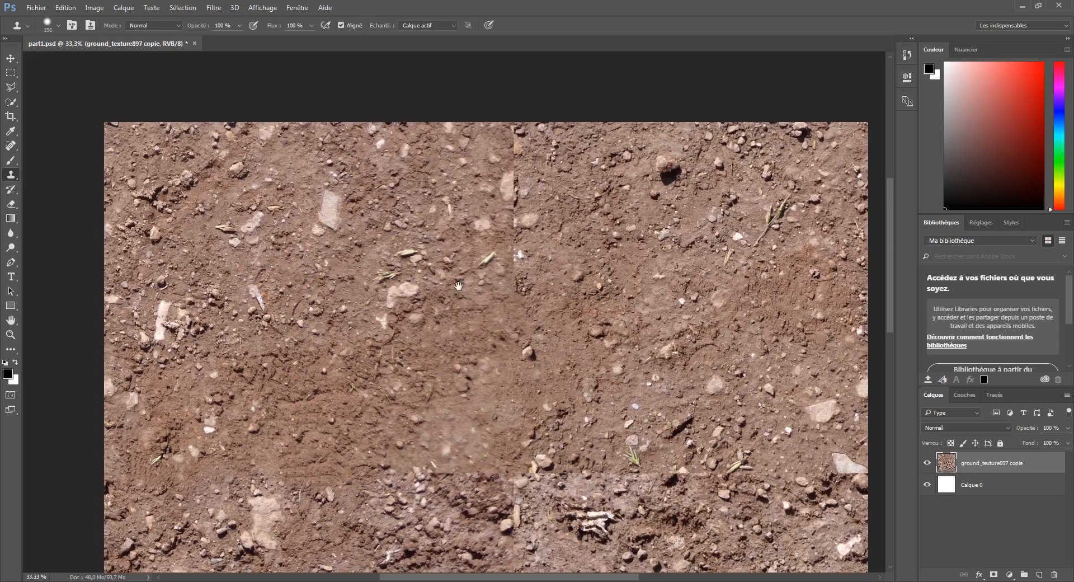
scroll(498, 222, up, 2)
scroll(498, 223, up, 3)
scroll(498, 223, right, 1)
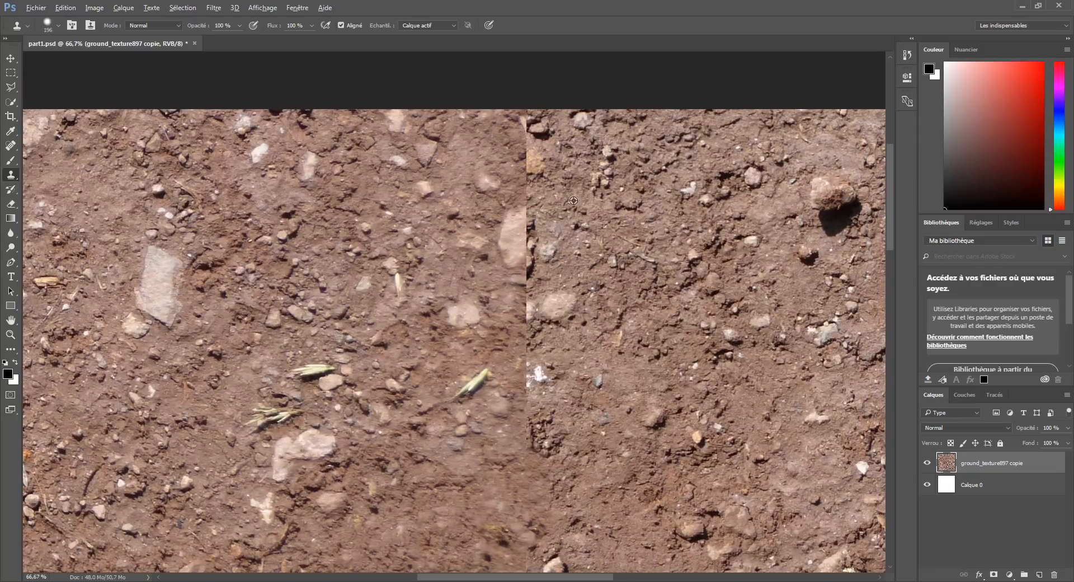
mouse_move(572, 201)
mouse_down()
mouse_move(541, 204)
mouse_move(539, 193)
mouse_move(593, 276)
mouse_move(537, 258)
mouse_move(528, 231)
mouse_up()
alt+click(595, 274)
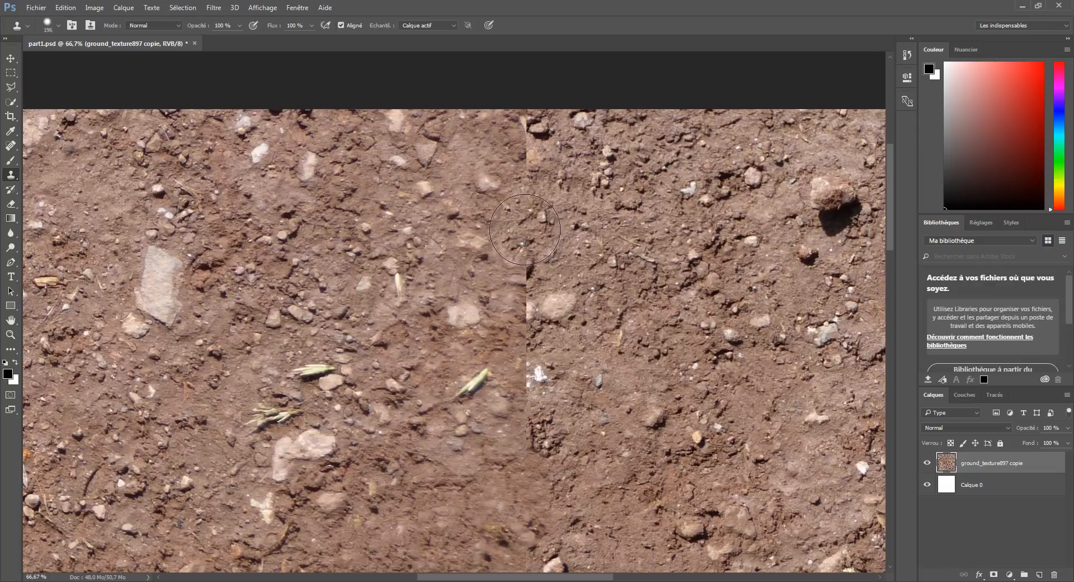
drag(555, 271, 568, 360)
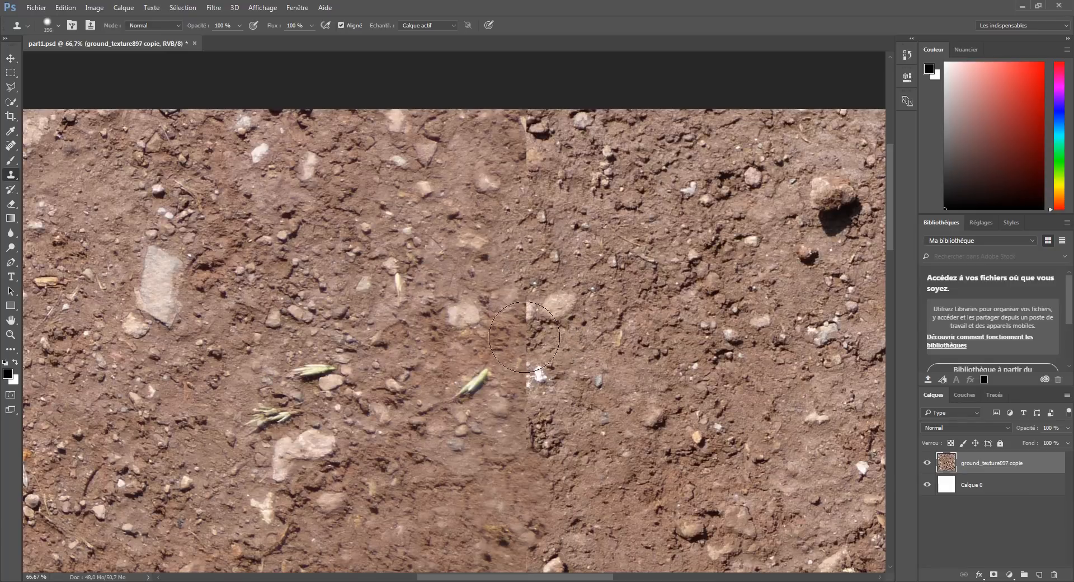
mouse_move(580, 383)
mouse_down()
mouse_move(575, 324)
mouse_move(543, 305)
mouse_up()
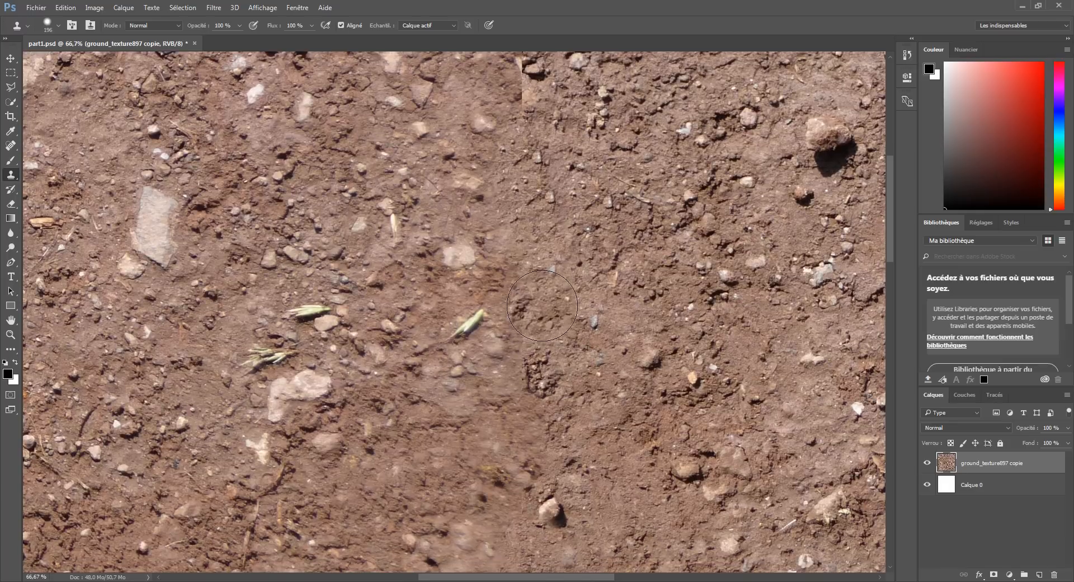
Step: Clone plain soil over the dark pebble cluster beside the former vertical seam, to the right of the green seed husk
key(ctrl+minus)
key(ctrl+minus)
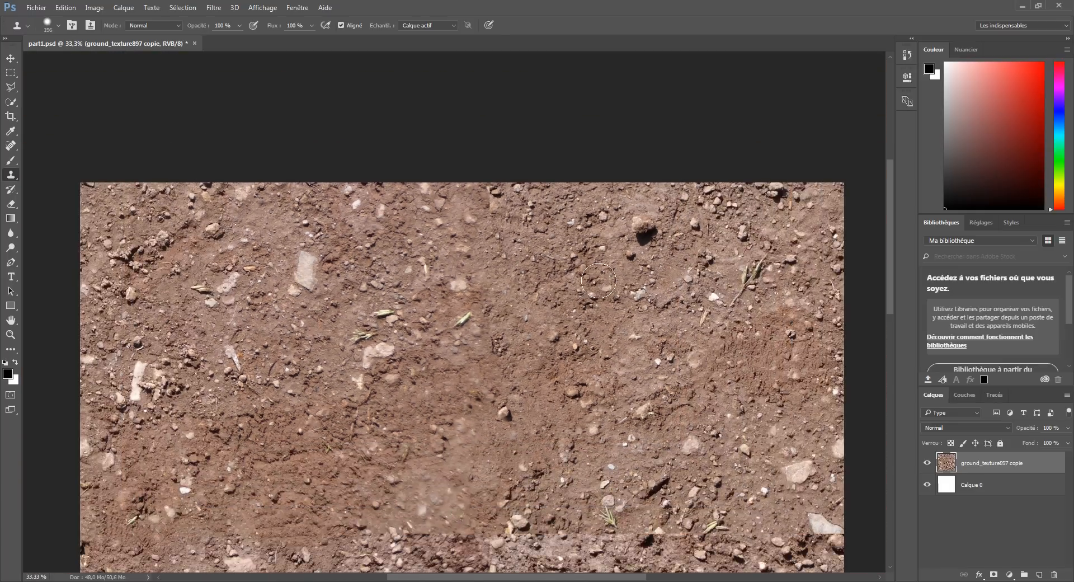
key(ctrl+plus)
key(ctrl+plus)
key(ctrl+plus)
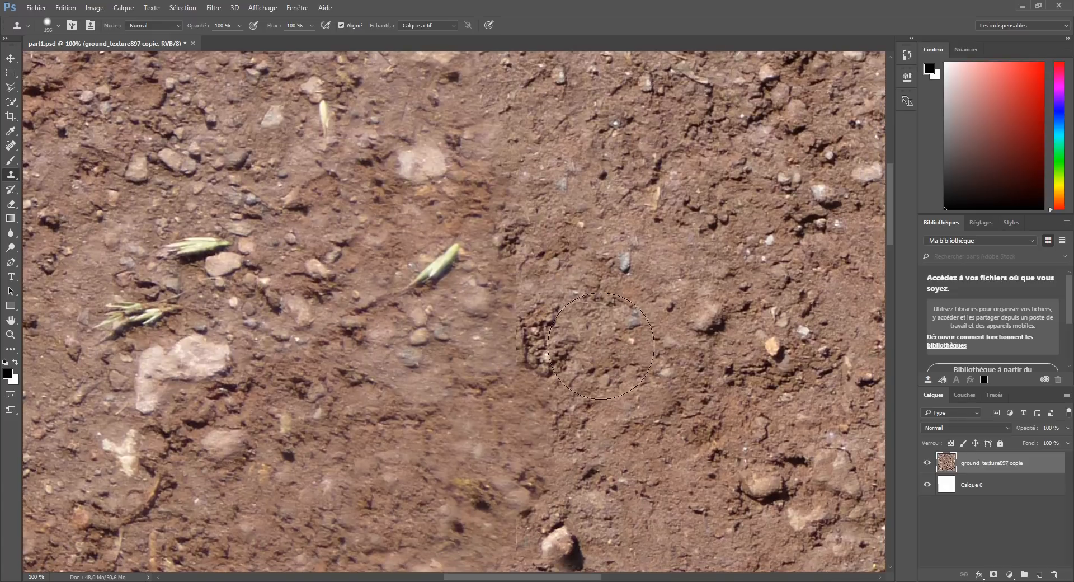
drag(601, 346, 534, 343)
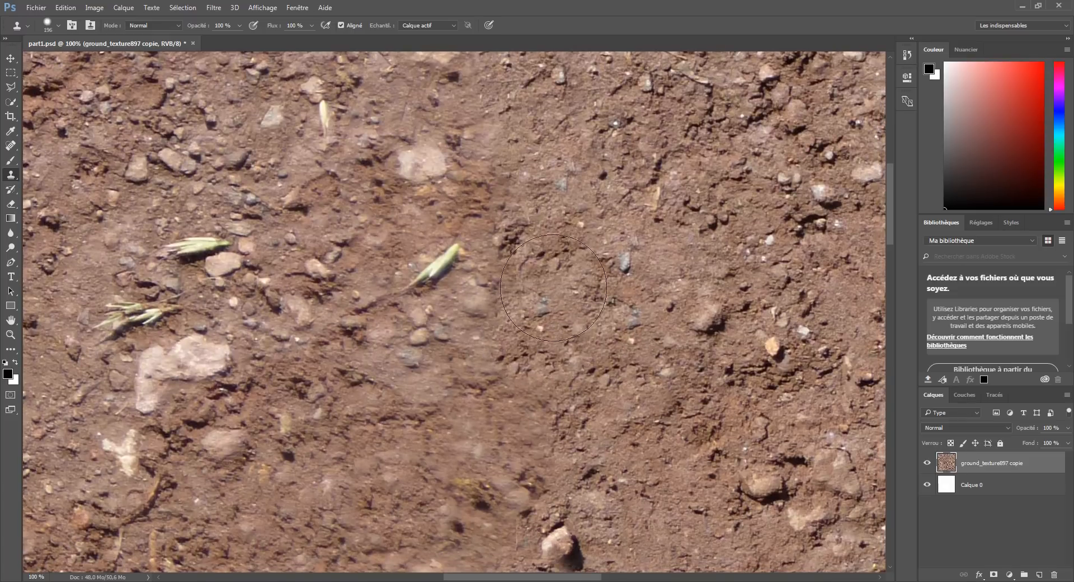
Step: Examine the upper half of the texture and the seam crossing for remaining seams and blurred patches
key(ctrl+minus)
key(ctrl+minus)
key(ctrl+minus)
key(ctrl+minus)
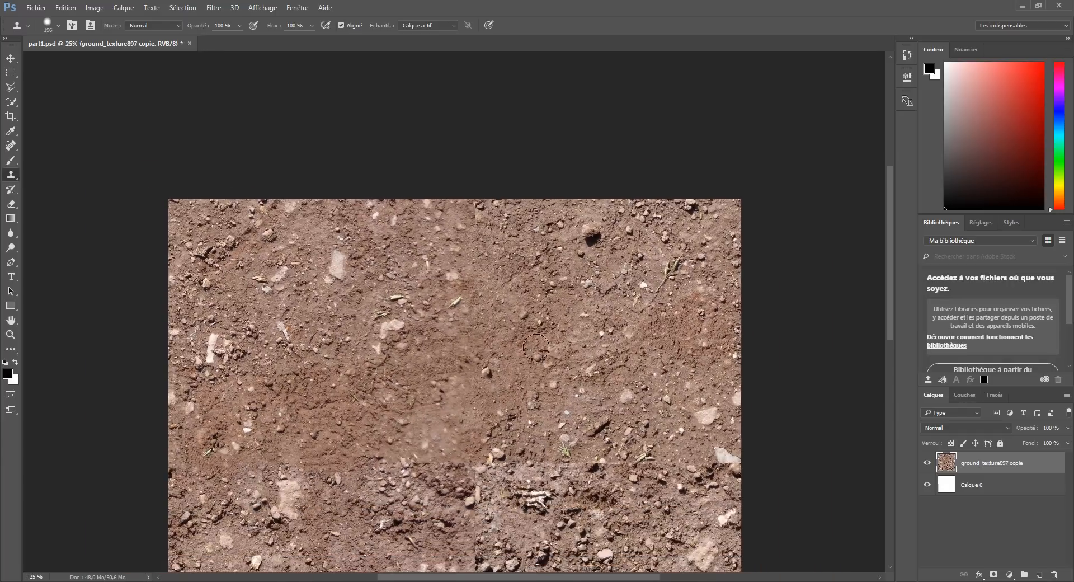
drag(524, 353, 538, 241)
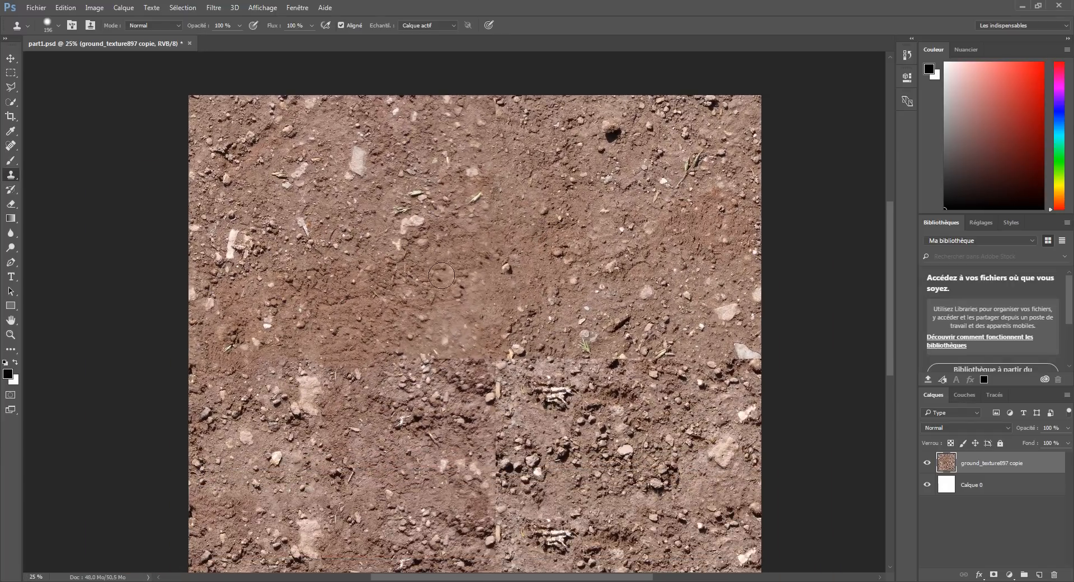
drag(488, 193, 575, 335)
scroll(579, 352, down, 5)
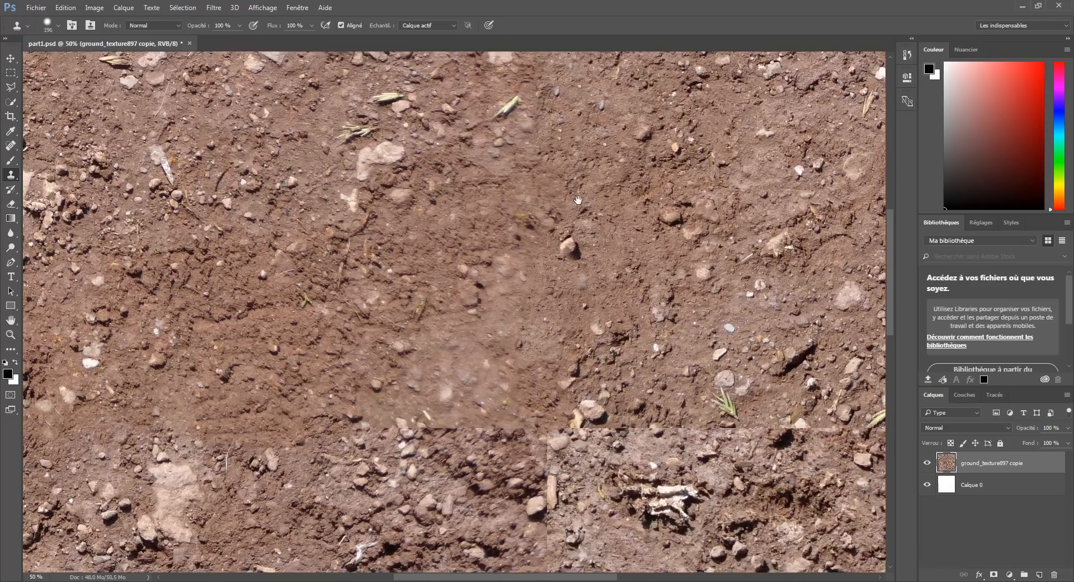
scroll(574, 310, up, 1)
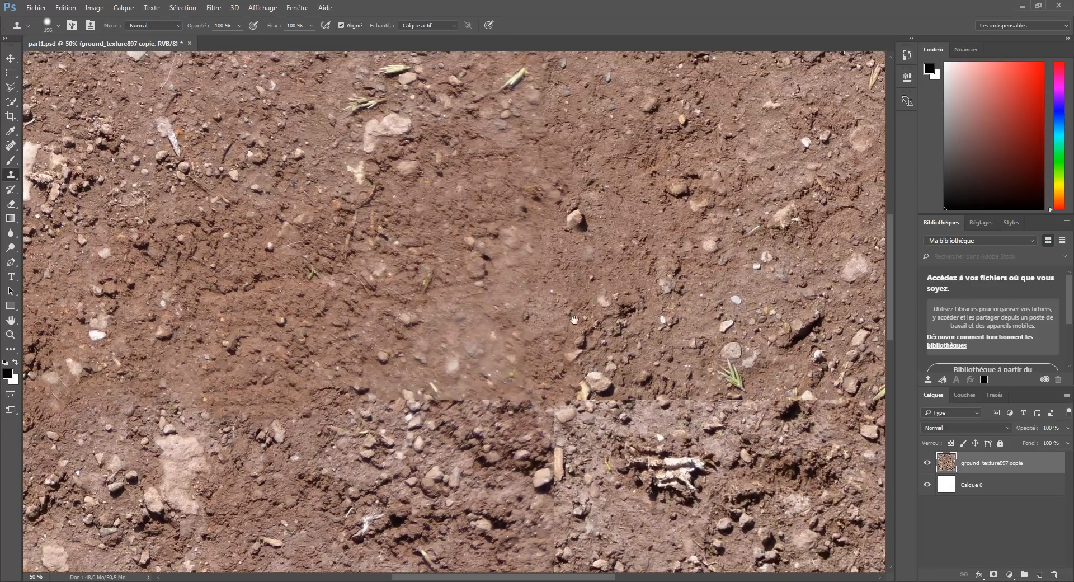
scroll(562, 196, up, 3)
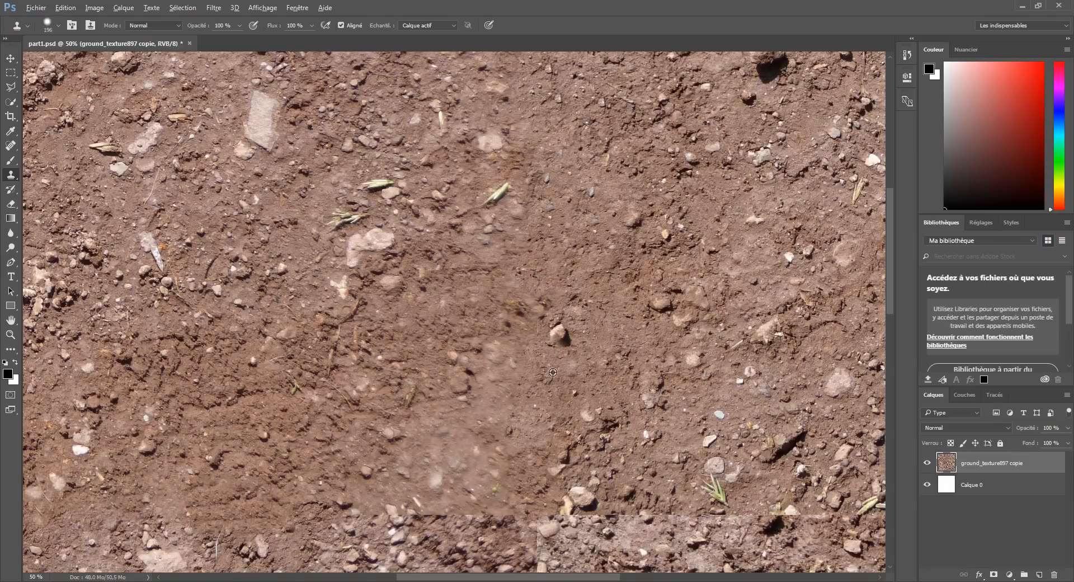
drag(546, 411, 530, 278)
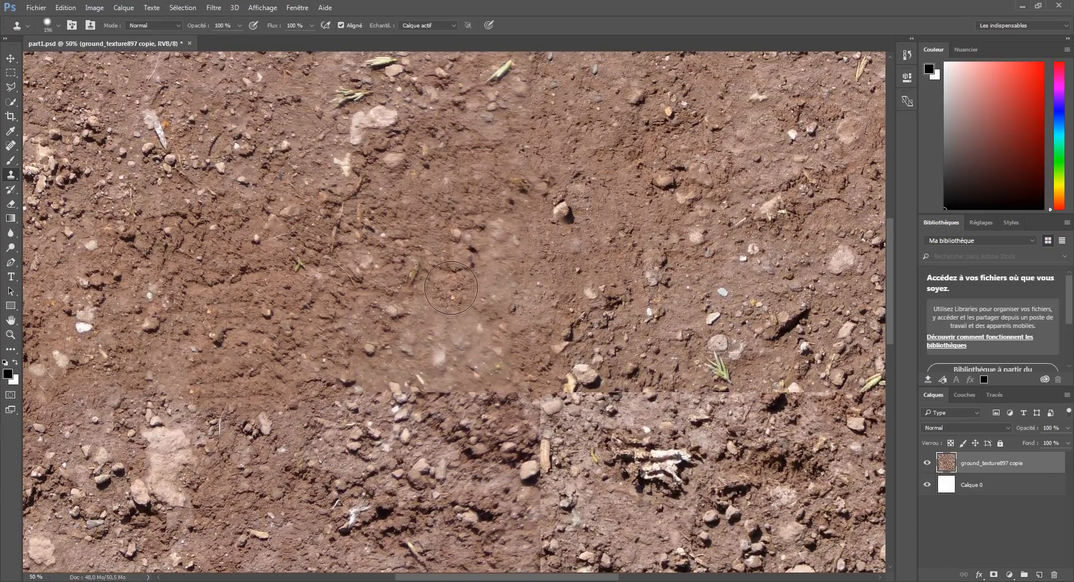
Step: Clone sharper soil over the pale blurred smear left of the vertical seam, a little above the seam crossing
key(alt)
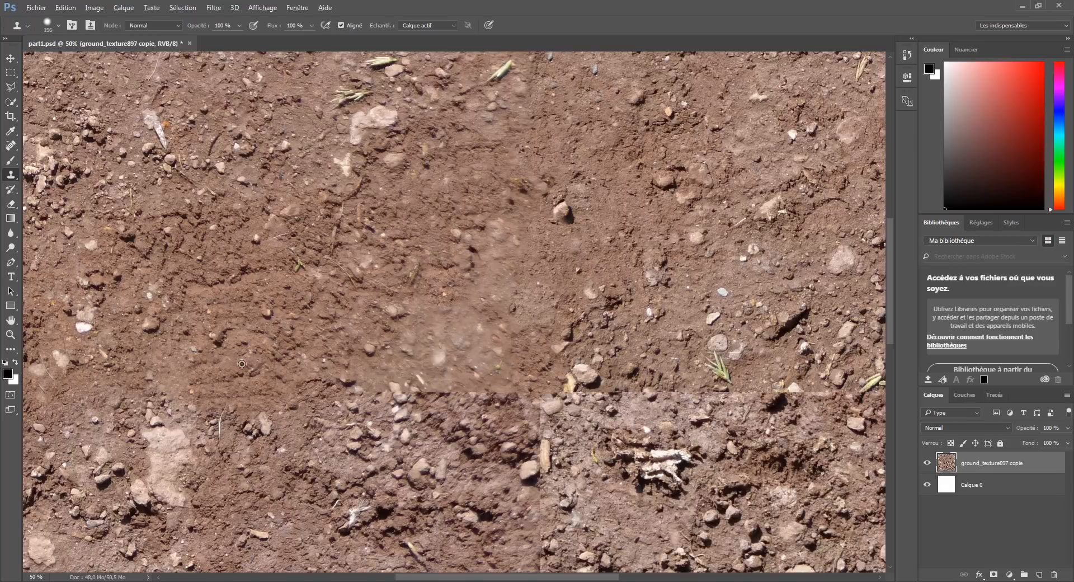
alt+click(242, 364)
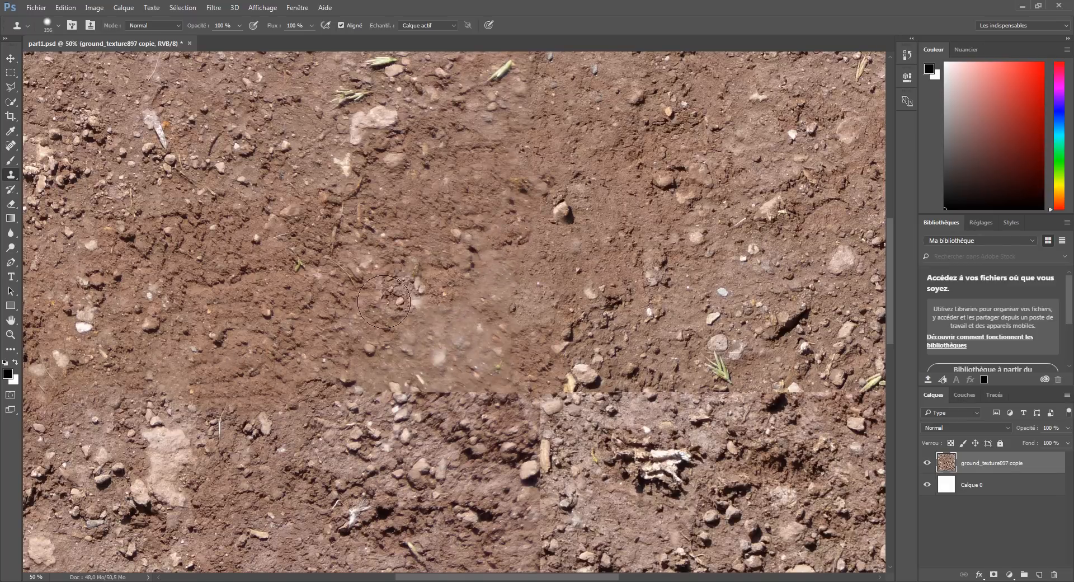
key(alt)
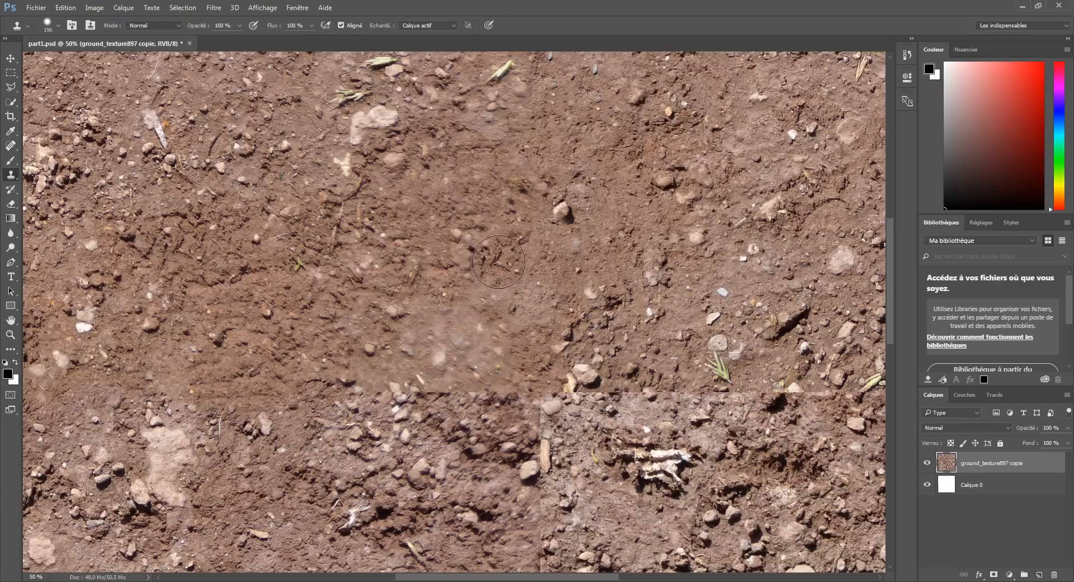
key(alt)
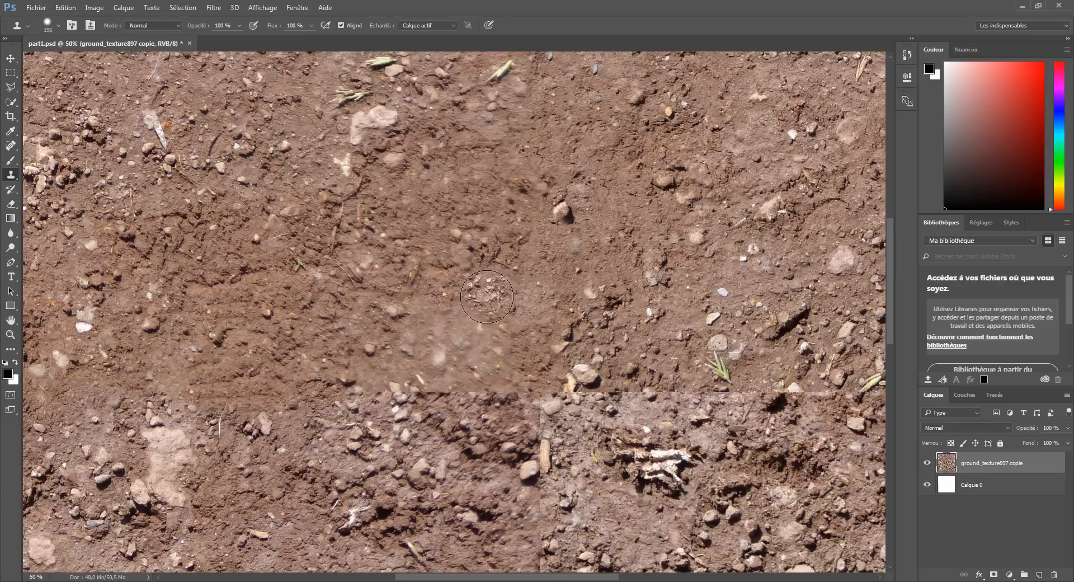
alt+click(189, 242)
drag(442, 369, 441, 385)
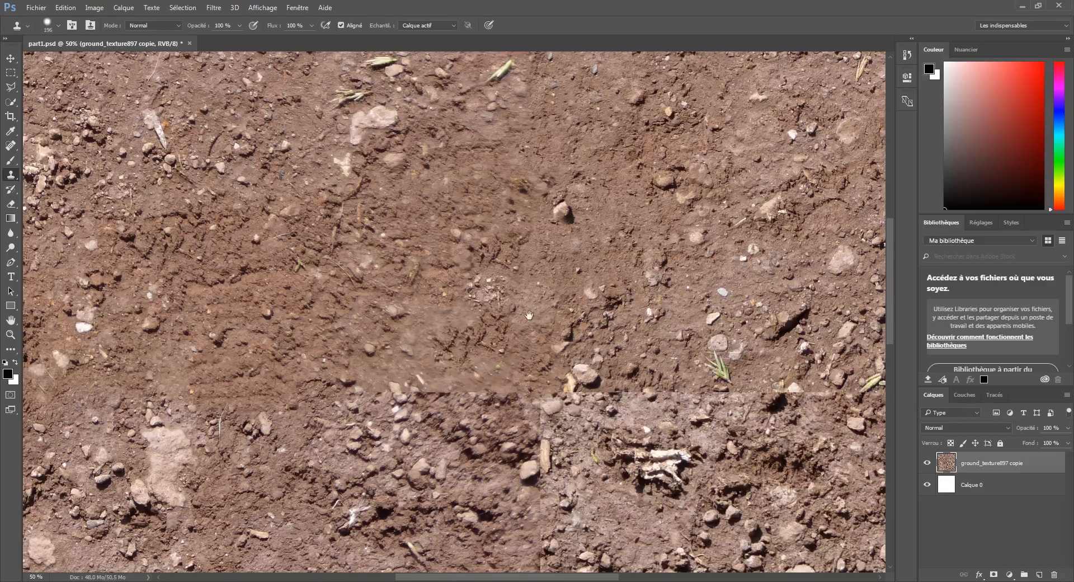
Step: Clone reddish soil over the horizontal seam between the large pale stone patch and the pebble cluster, undoing the last stray dab
drag(530, 316, 496, 341)
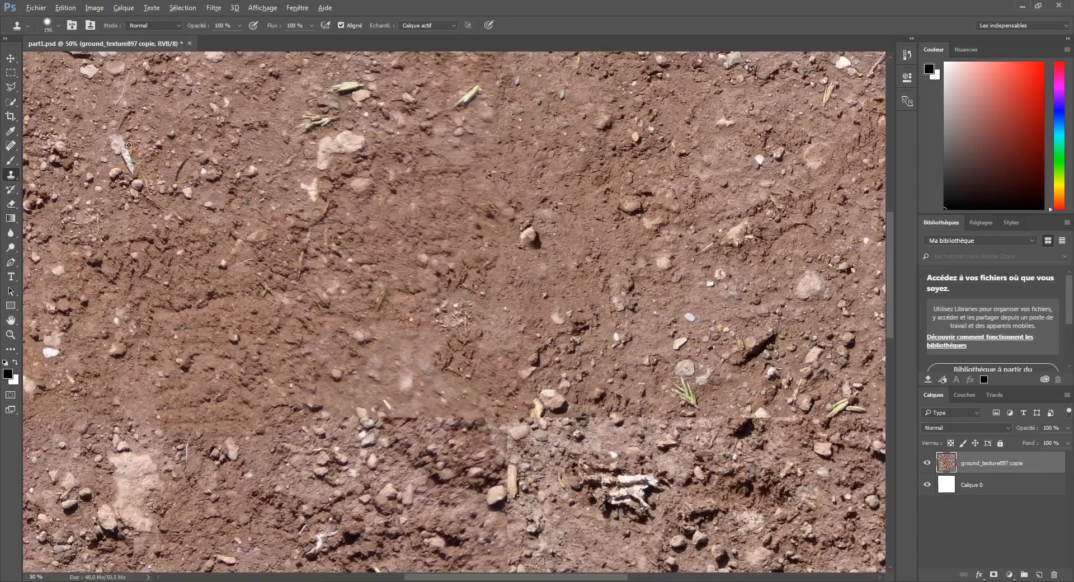
alt+click(191, 329)
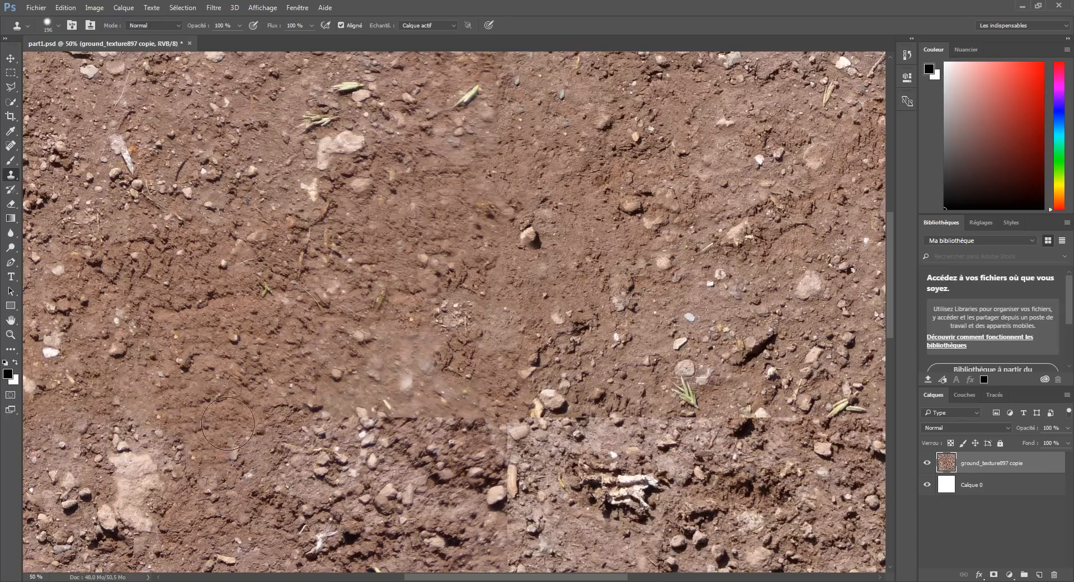
drag(341, 395, 431, 375)
alt+click(330, 342)
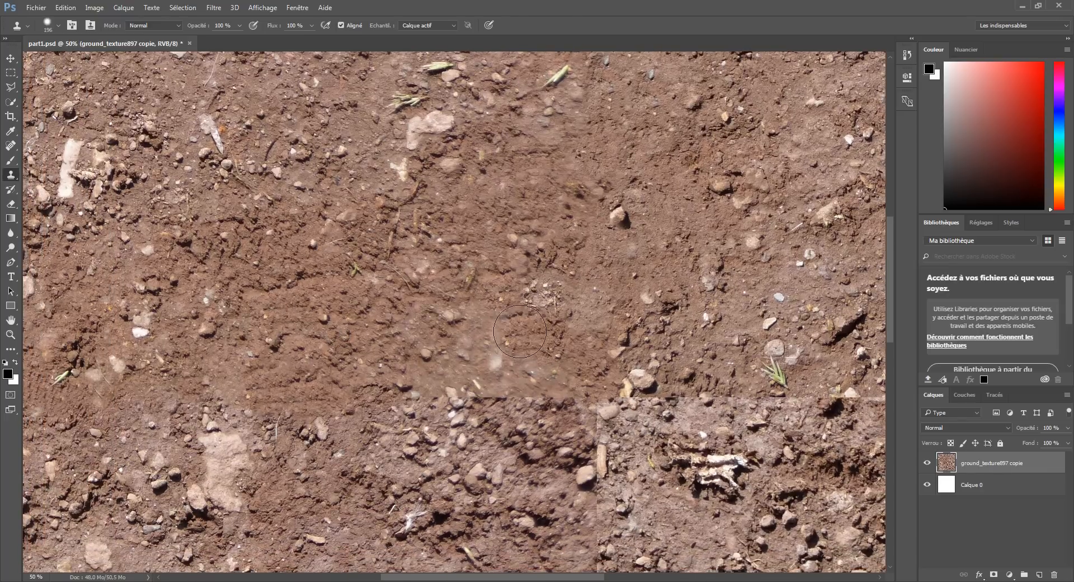
alt+click(332, 399)
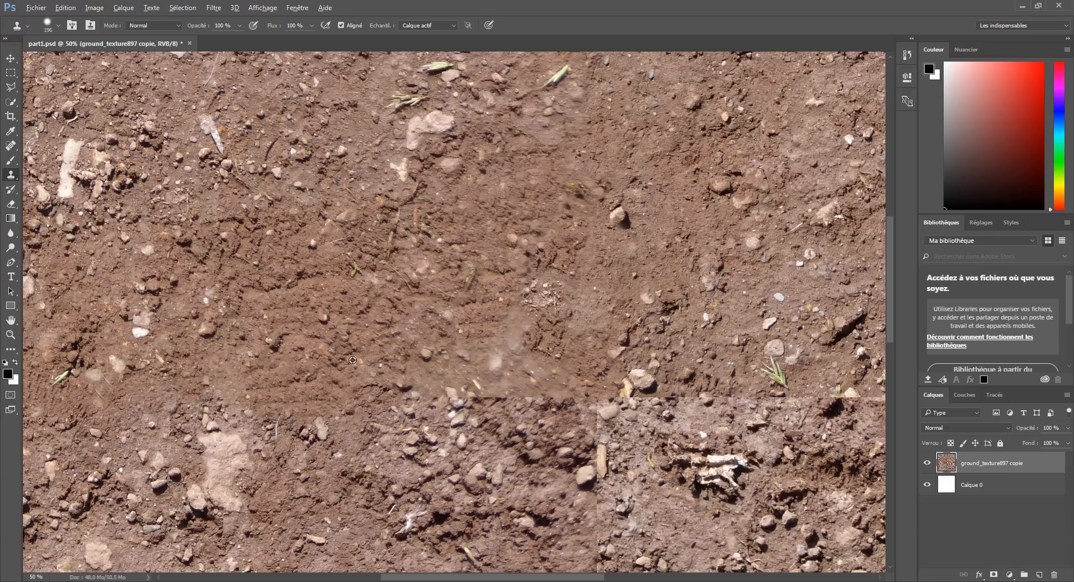
click(471, 359)
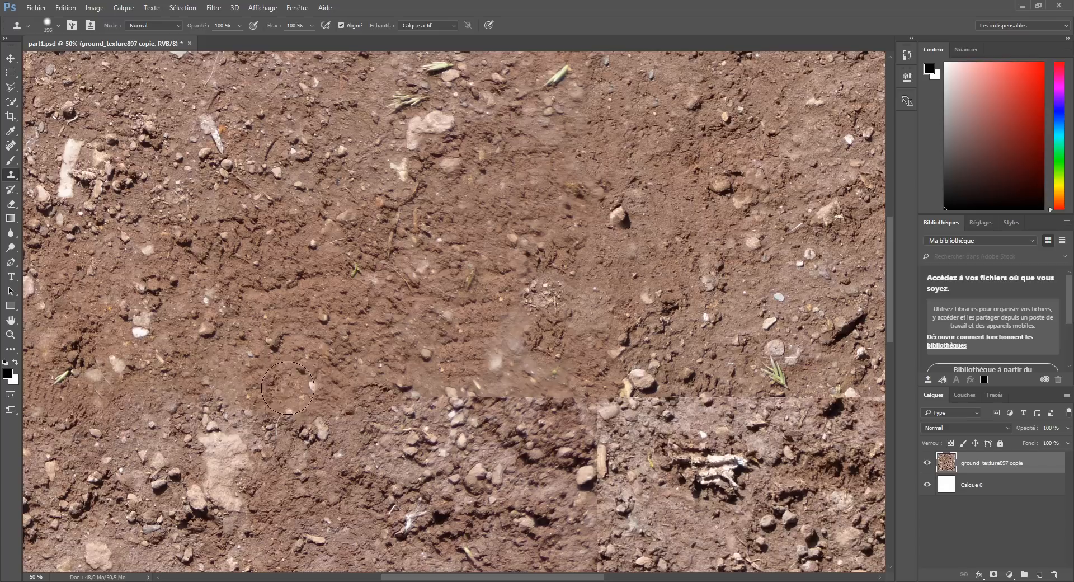
click(312, 369)
key(ctrl+z)
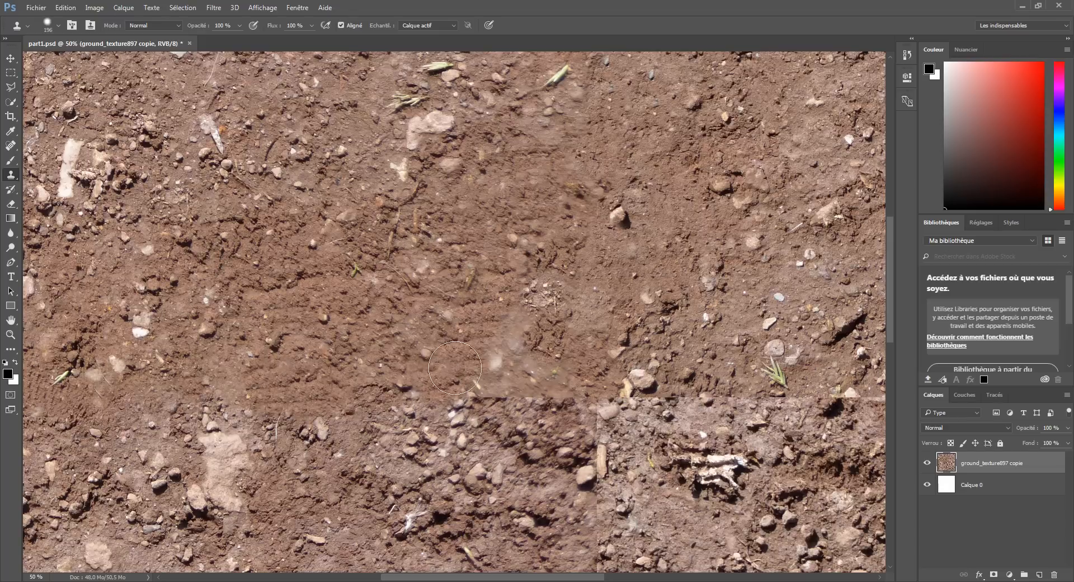
Step: Examine the whole texture and the ground above the seam crossing for remaining tonal differences and blurred patches
key(ctrl+minus)
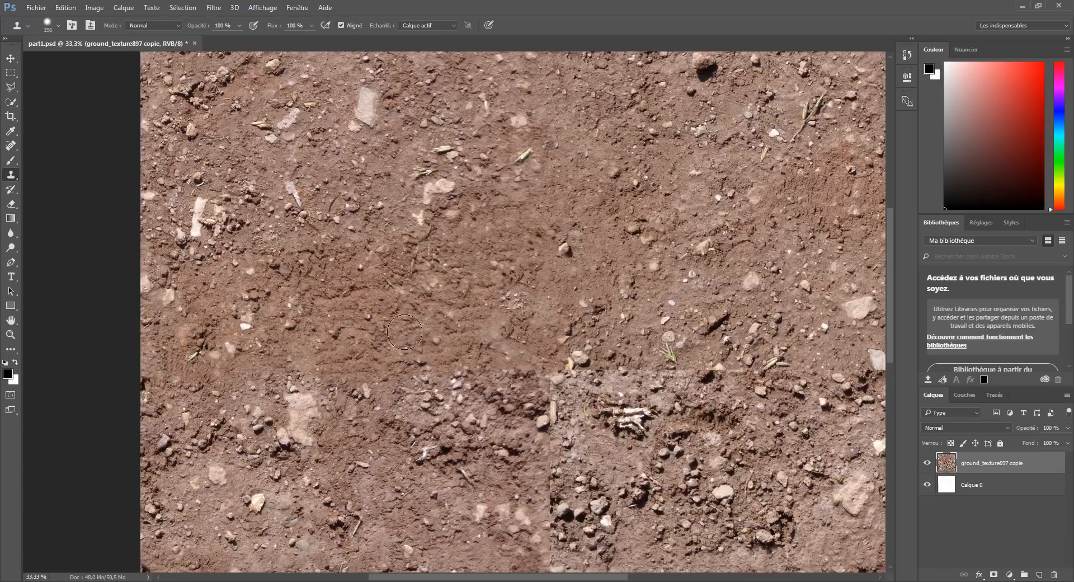
drag(446, 246, 406, 301)
key(ctrl+minus)
key(ctrl+minus)
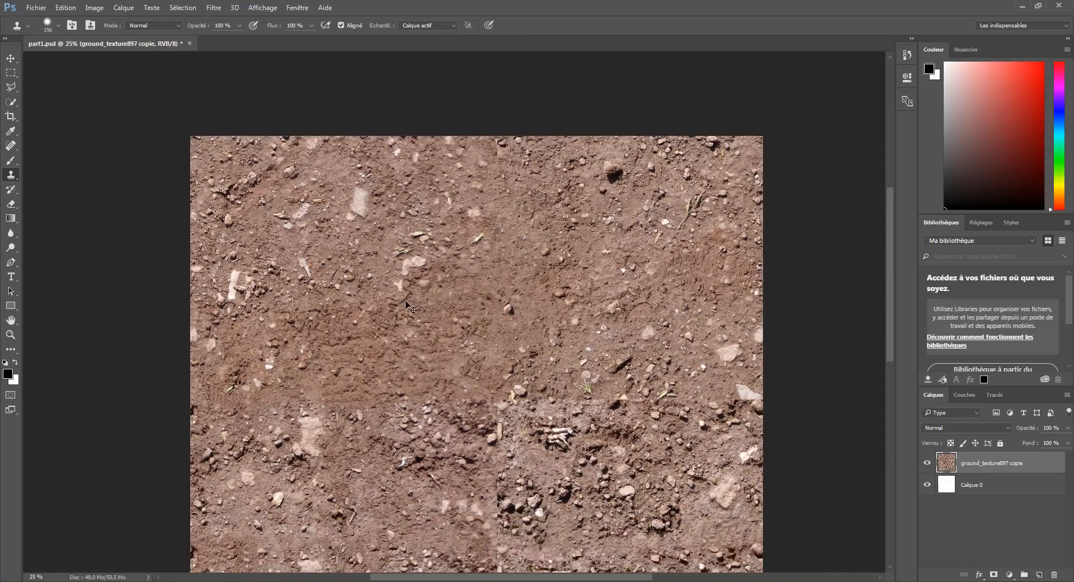
key(ctrl+plus)
key(ctrl+plus)
key(ctrl+plus)
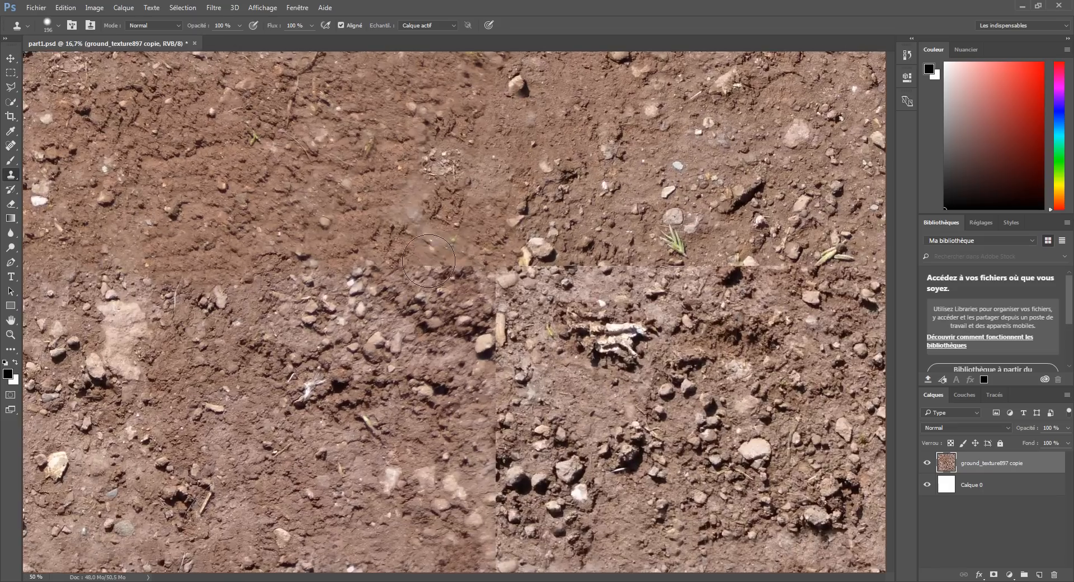
mouse_move(427, 265)
mouse_down()
mouse_move(470, 364)
mouse_move(492, 461)
mouse_up()
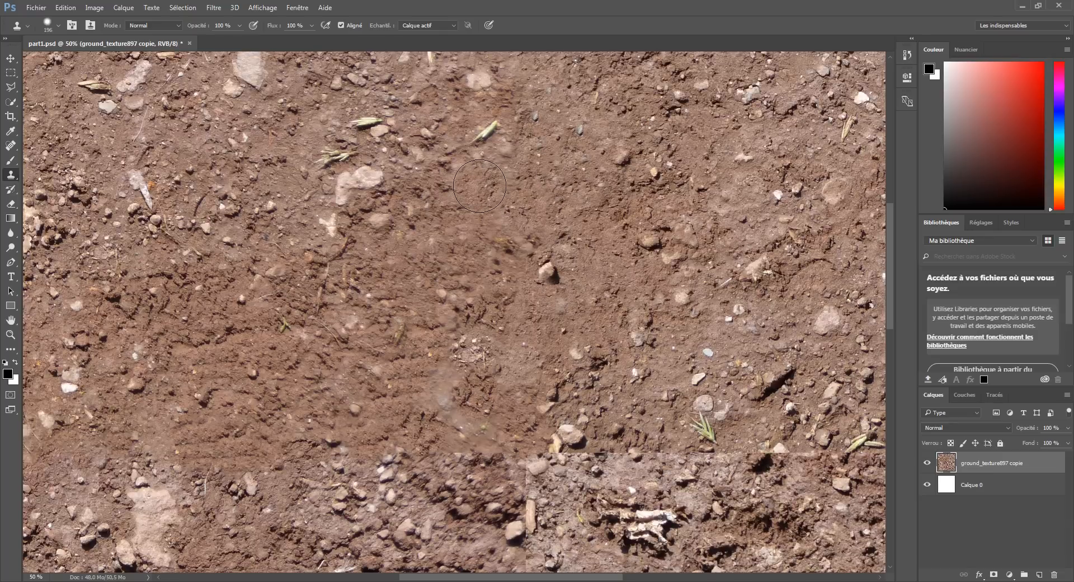
drag(622, 218, 568, 241)
Step: Clone cracked reddish soil over the whitish blurred streaks just above the horizontal seam, left of the seam crossing
drag(409, 307, 409, 240)
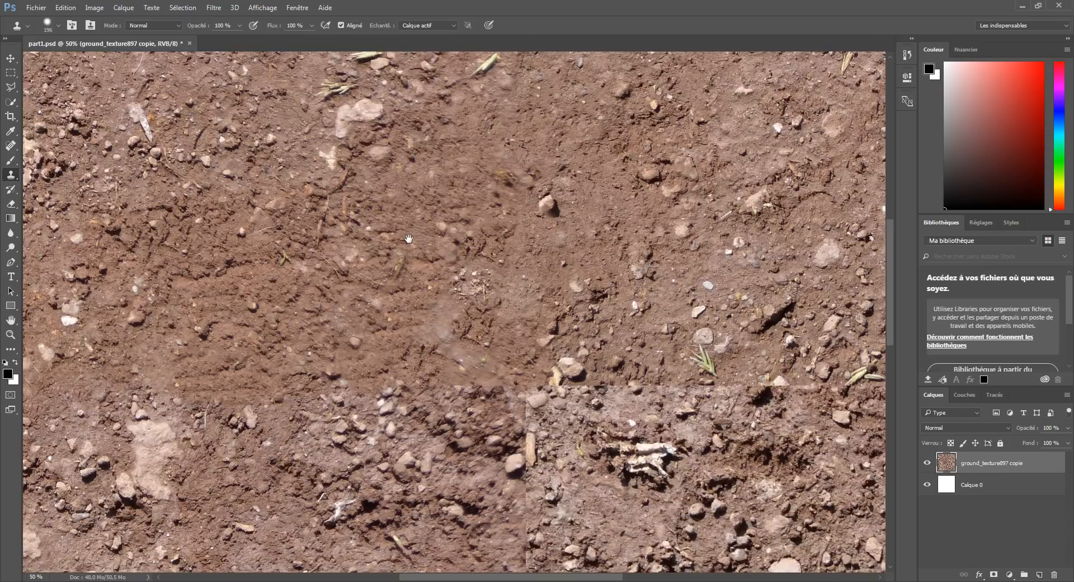
alt+click(412, 305)
click(443, 309)
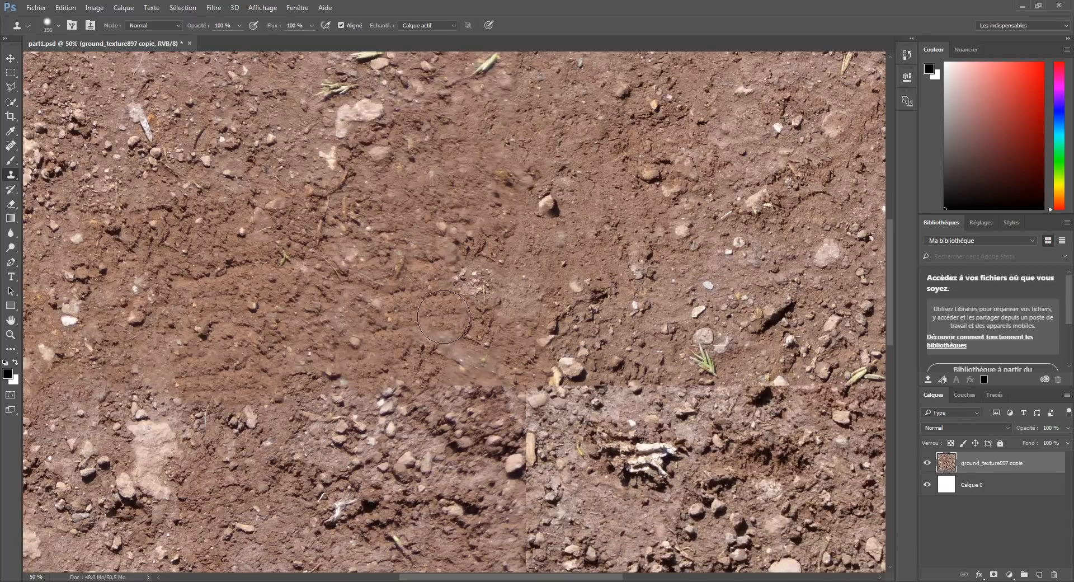
drag(419, 334, 436, 339)
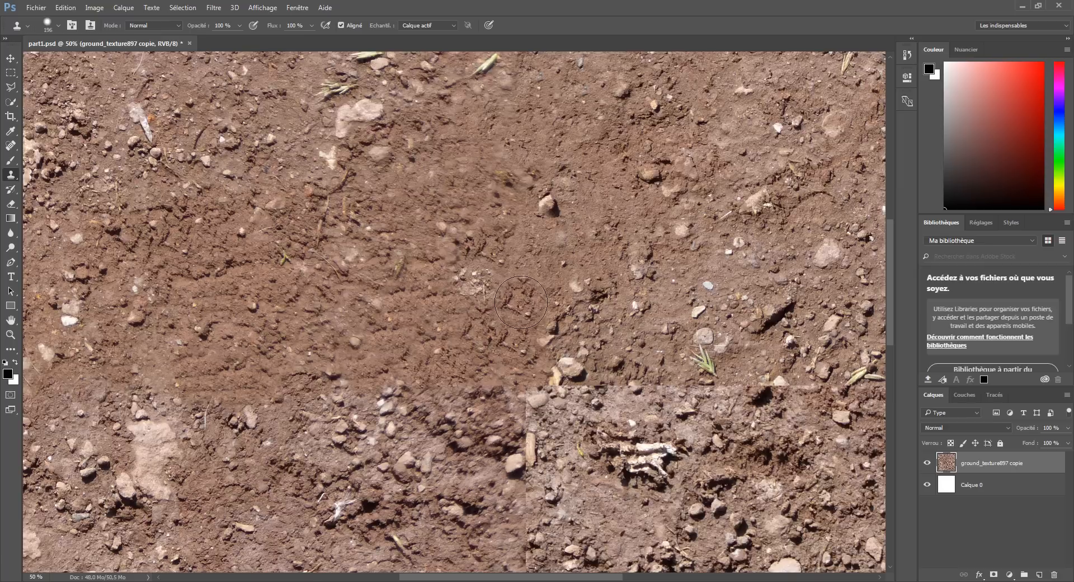
Step: Clone plain soil over the cut-off stones where the vertical seam meets the texture's top edge
scroll(458, 301, down, 2)
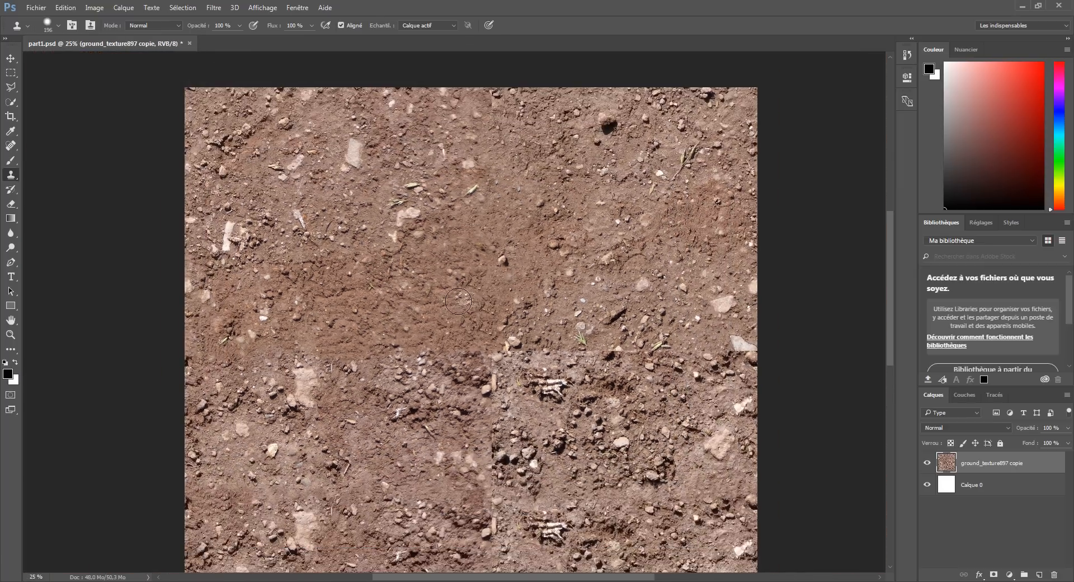
drag(523, 330, 580, 480)
key(ctrl+plus)
key(ctrl+plus)
key(ctrl+plus)
key(ctrl+plus)
drag(576, 227, 485, 376)
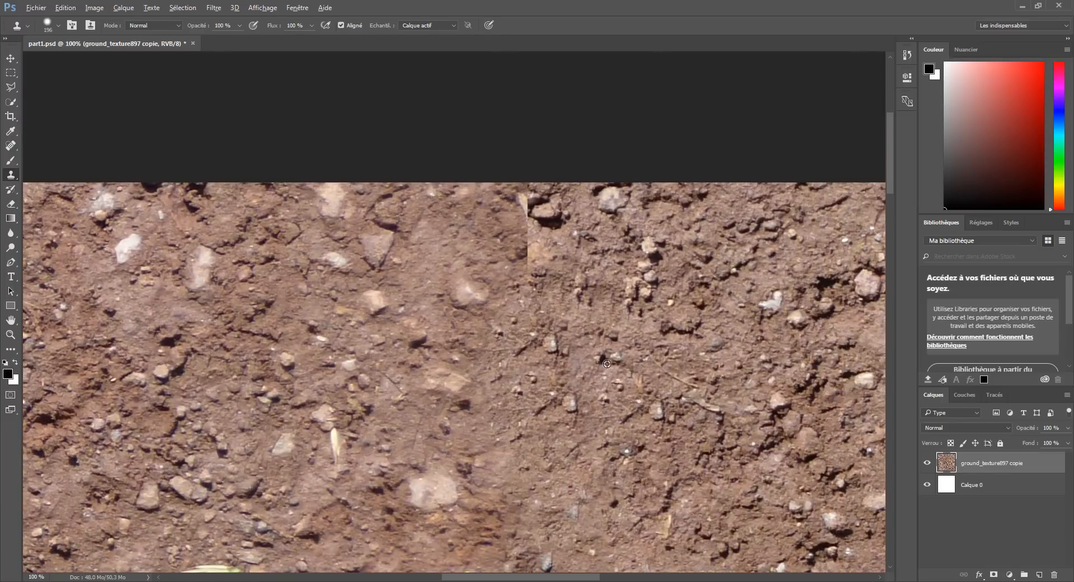
alt+click(582, 480)
click(540, 220)
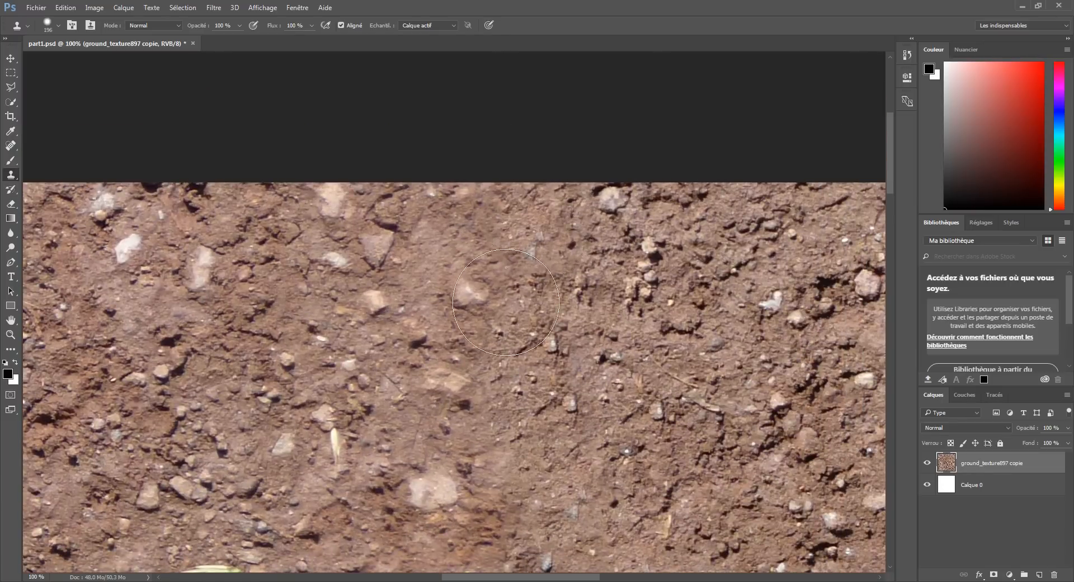
Step: Clone soil across the horizontal seam just left of the seam crossing, blending the reddish ground into the pebbly ground below
key(ctrl+minus)
key(ctrl+minus)
key(ctrl+minus)
key(ctrl+minus)
key(ctrl+minus)
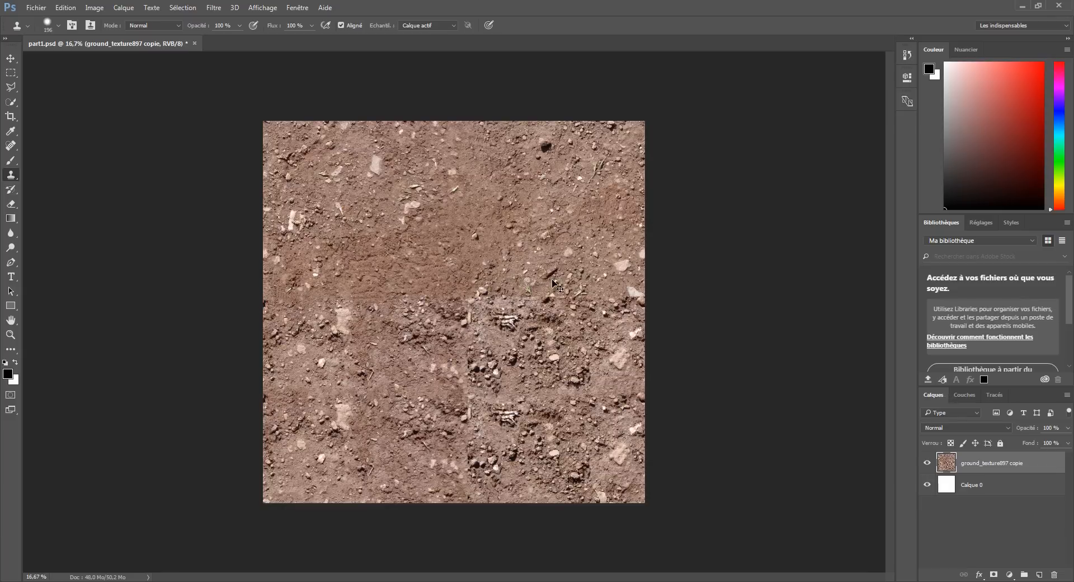
key(ctrl+plus)
key(ctrl+plus)
key(ctrl+plus)
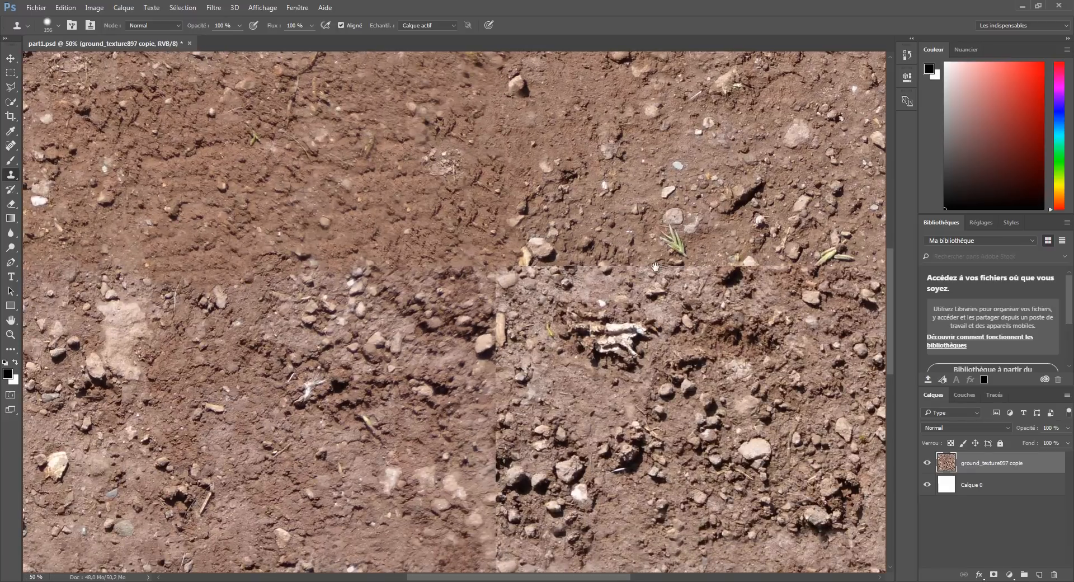
drag(655, 266, 782, 297)
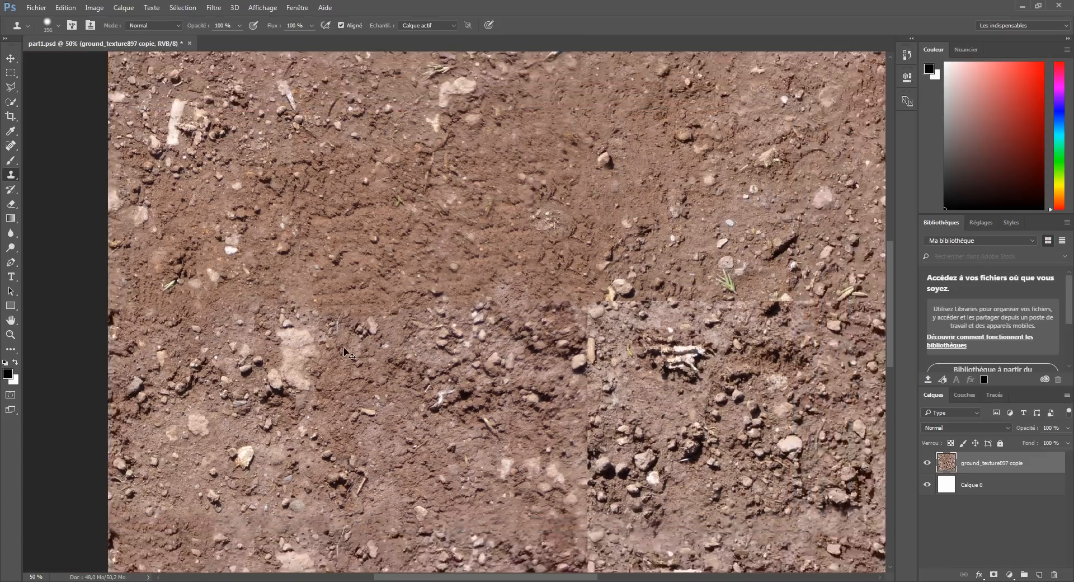
Step: Examine the full texture and the seam crossing for visible transitions between the upper and lower ground areas
scroll(345, 353, down, 2)
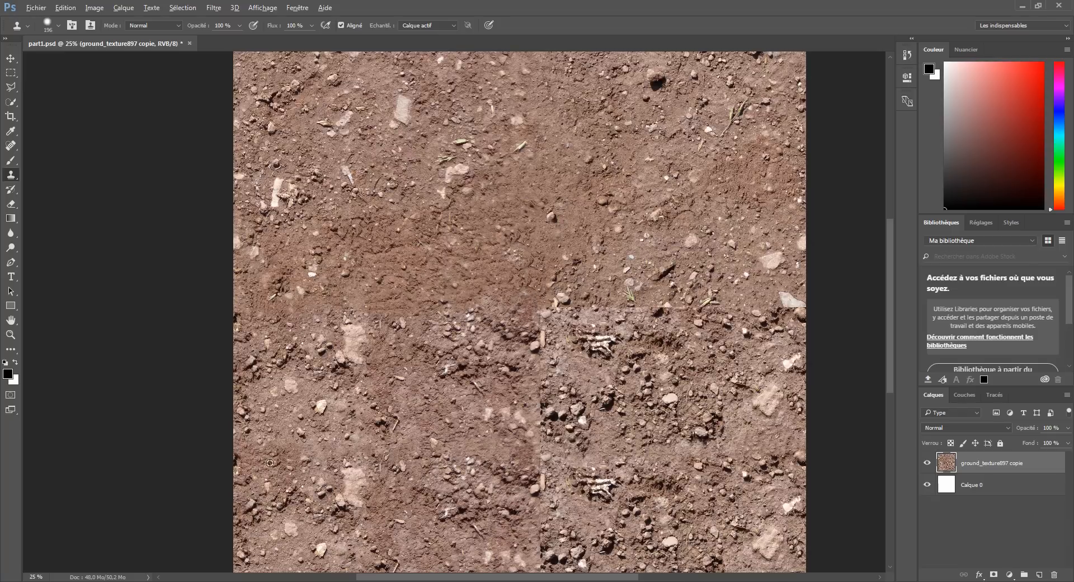
key(ctrl+plus)
key(ctrl+plus)
key(ctrl+plus)
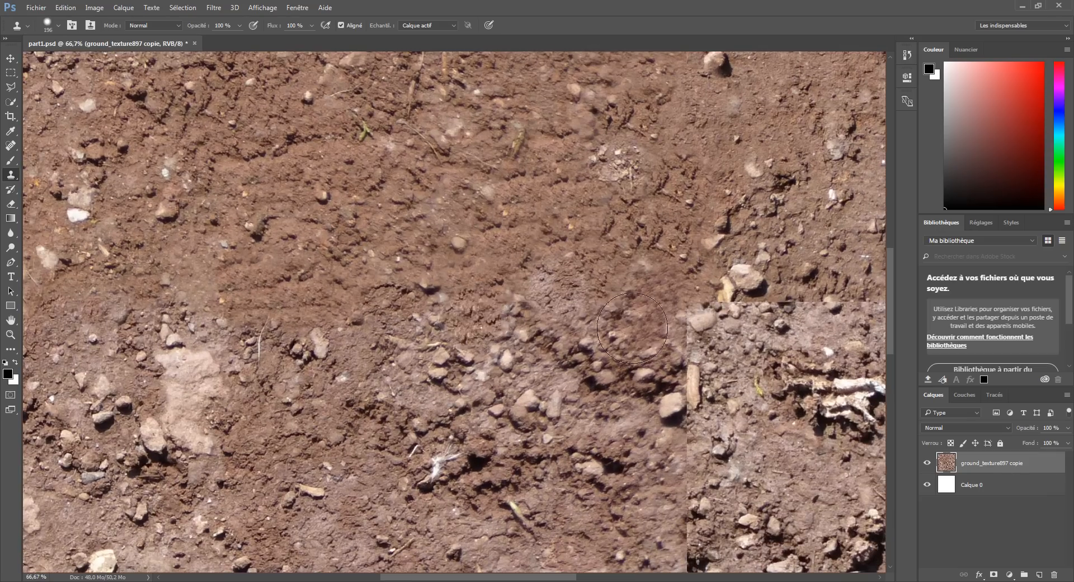
drag(440, 383, 548, 391)
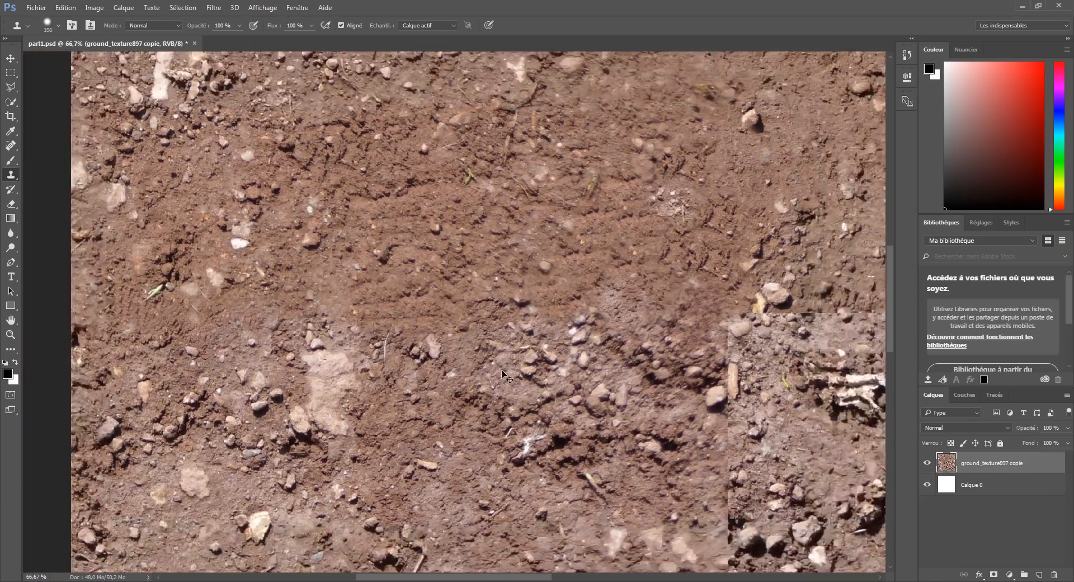
key(ctrl+minus)
key(ctrl+minus)
key(ctrl+minus)
key(ctrl+minus)
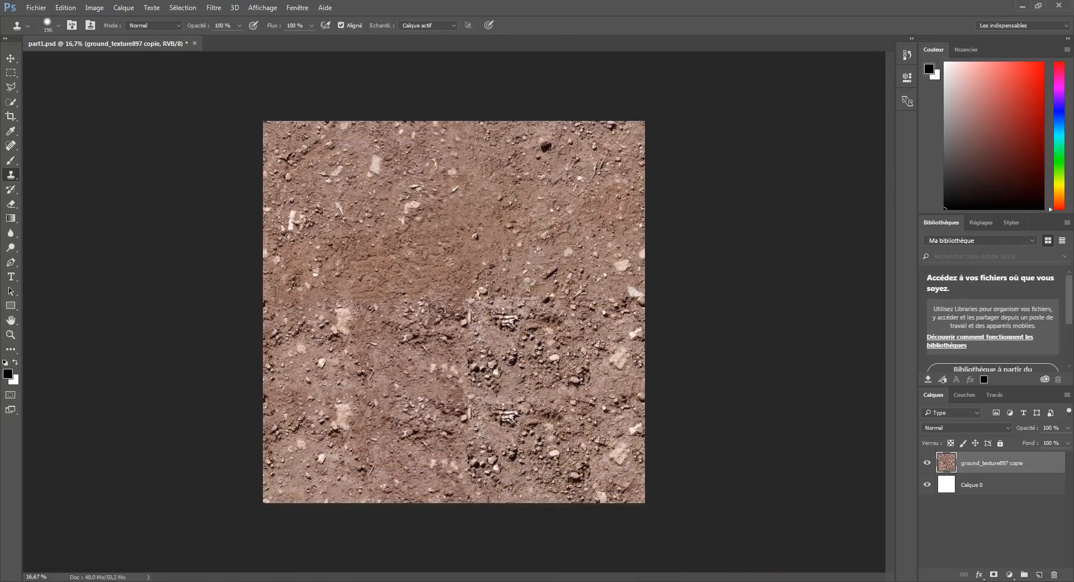
key(ctrl+plus)
key(ctrl+plus)
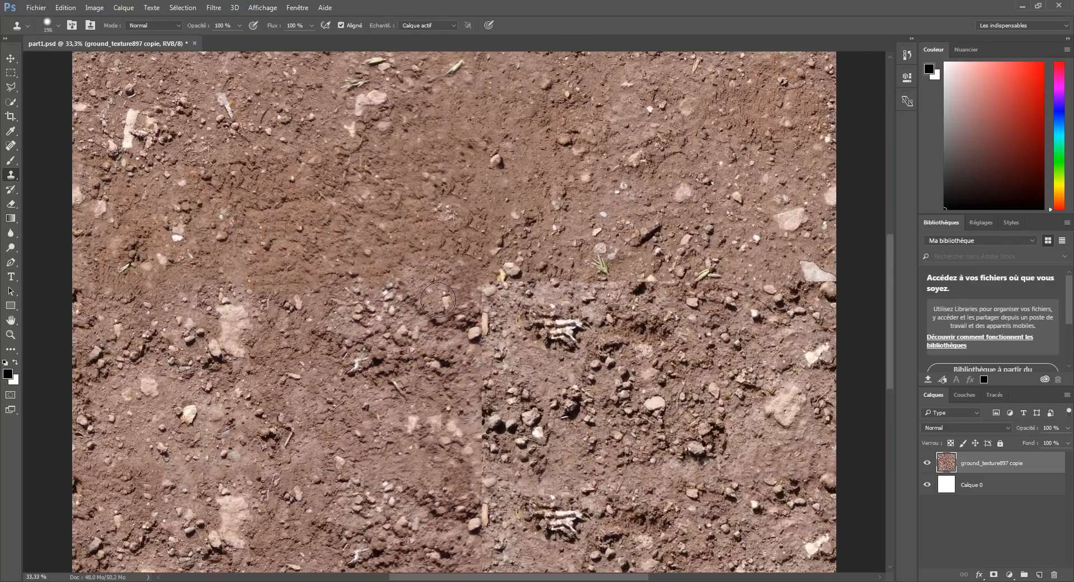
drag(528, 290, 532, 342)
key(ctrl+plus)
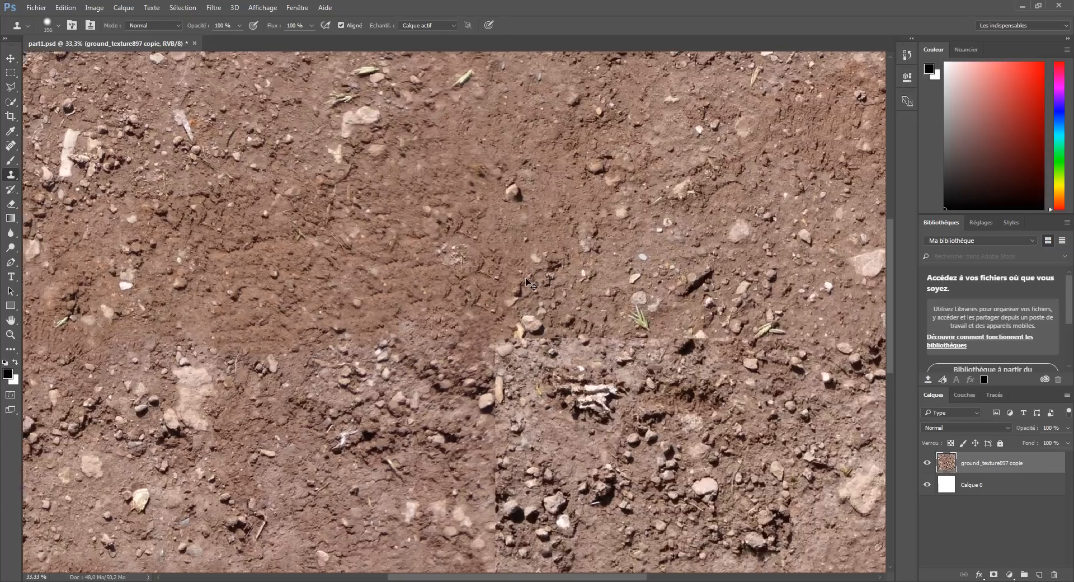
drag(524, 273, 532, 301)
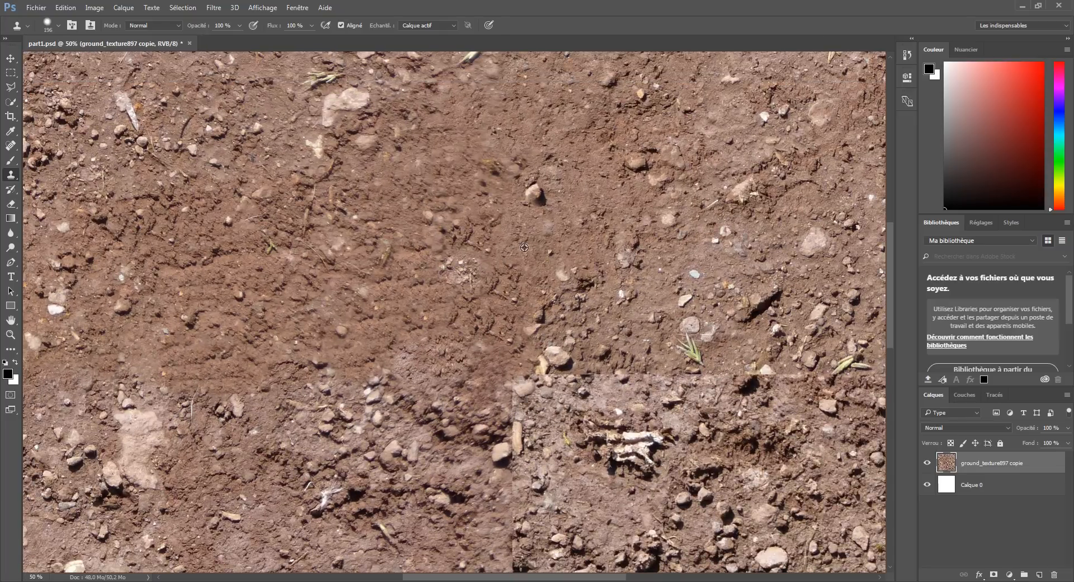
key(ctrl+minus)
key(ctrl+minus)
key(ctrl+minus)
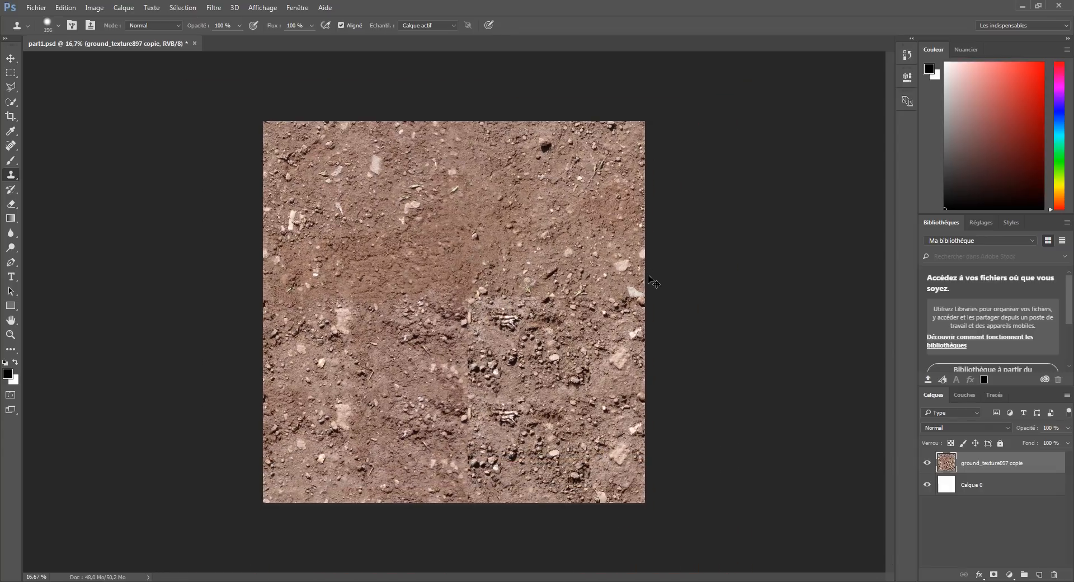
Step: Clone soil over the horizontal seam between the green seed husks and the white stone at the texture's right edge
key(ctrl+plus)
key(ctrl+plus)
key(ctrl+plus)
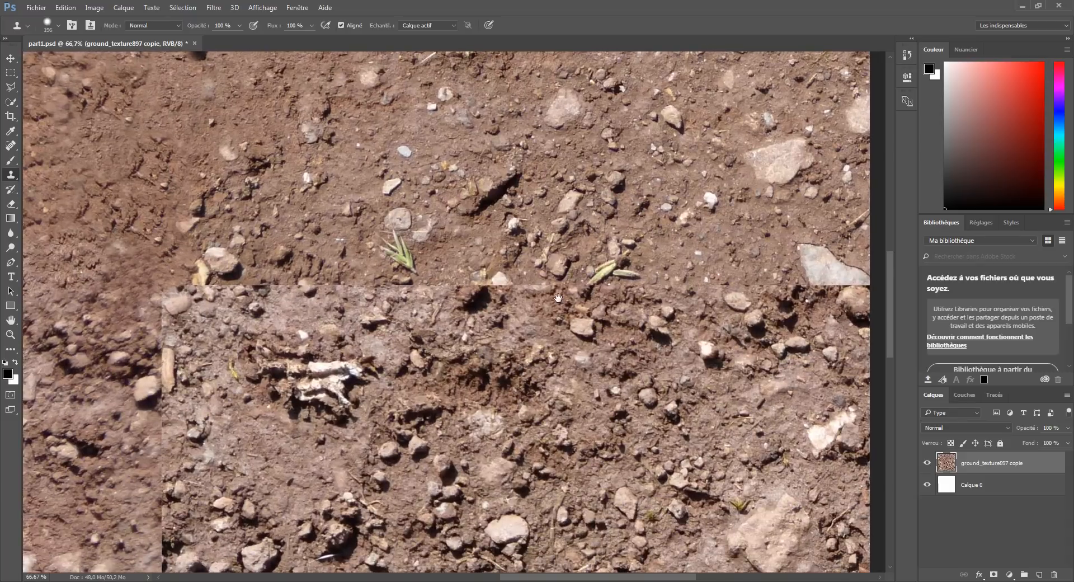
drag(558, 297, 439, 301)
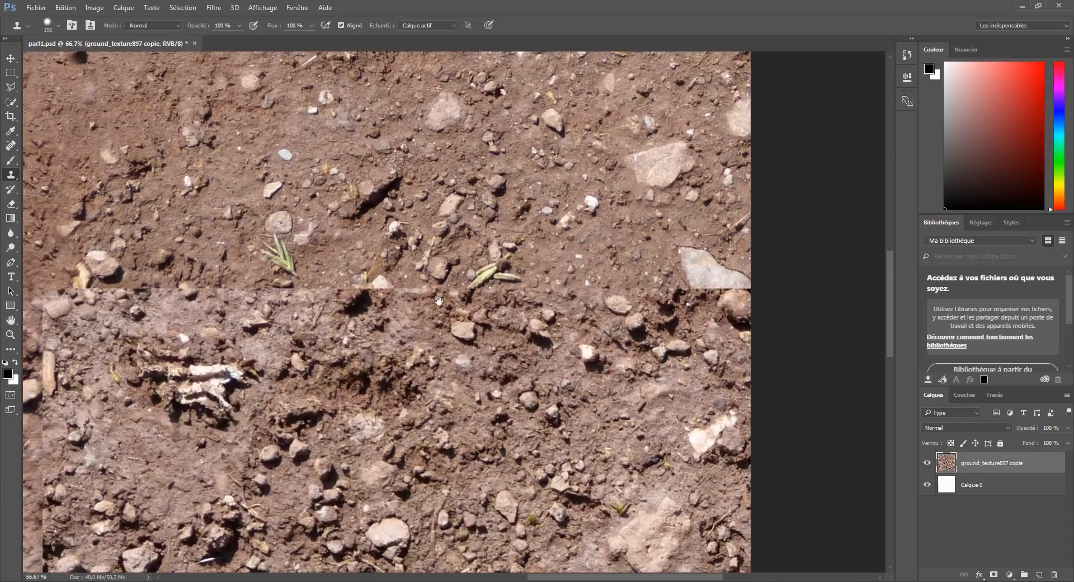
alt+click(604, 253)
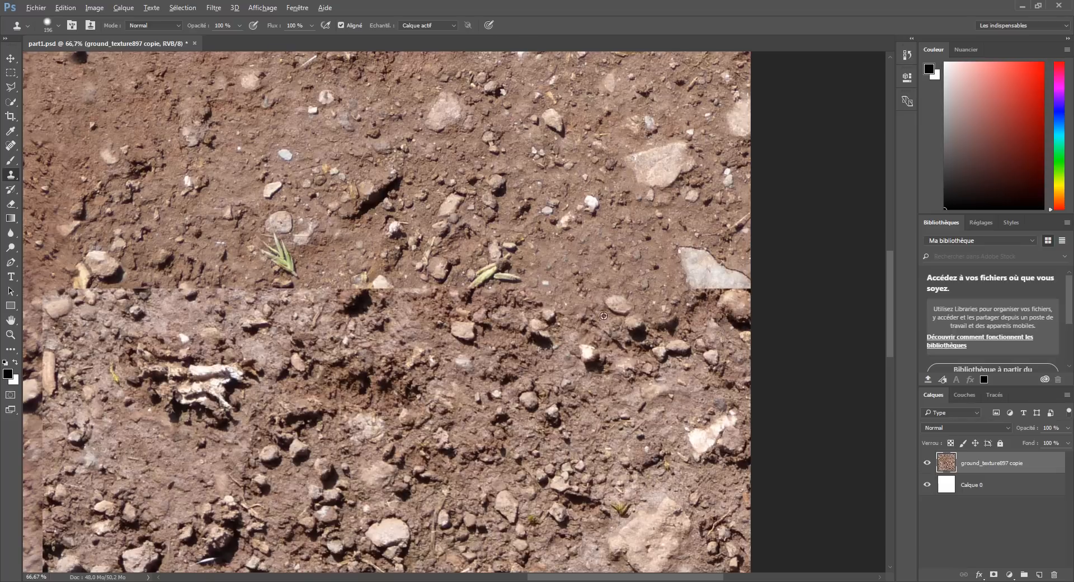
alt+click(600, 252)
drag(474, 311, 547, 305)
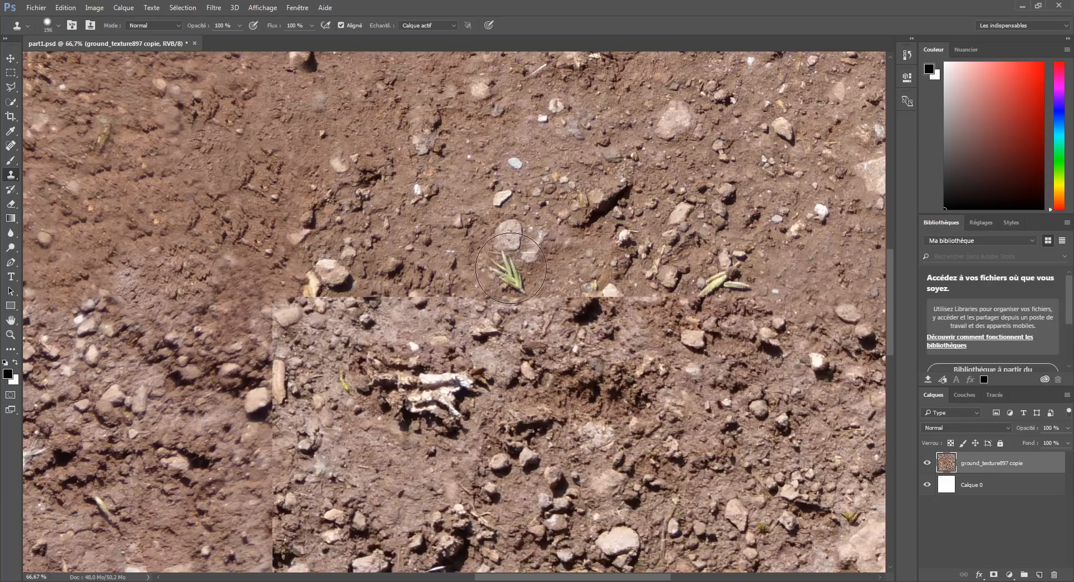
Step: Clone soil over the green sprig and nearby pale stones, and over the horizontal seam beneath them, above the white twig
alt+click(436, 262)
mouse_move(504, 266)
mouse_down()
mouse_move(520, 255)
mouse_move(512, 263)
mouse_up()
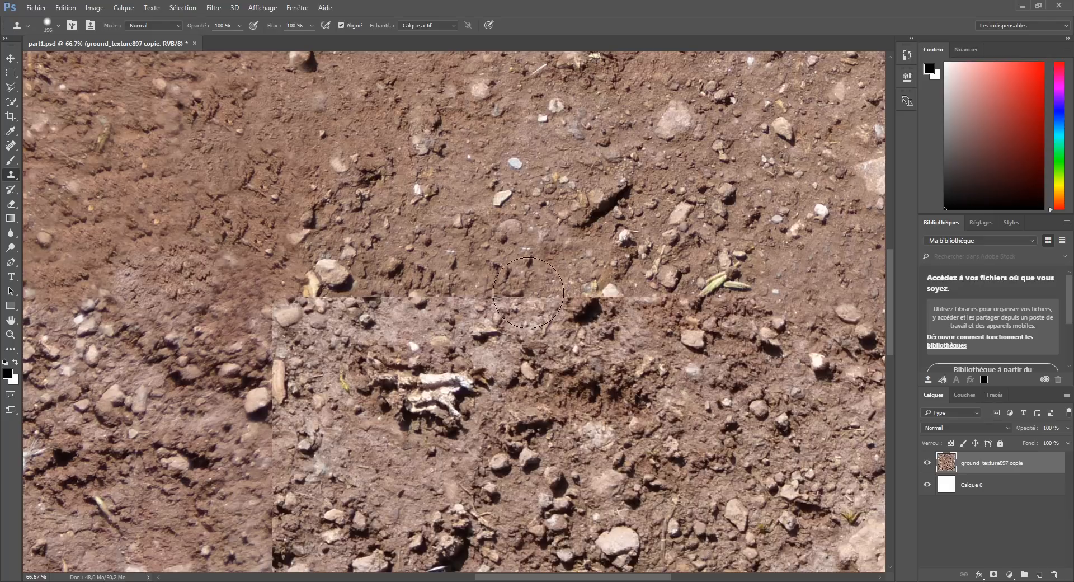
alt+click(466, 273)
click(465, 292)
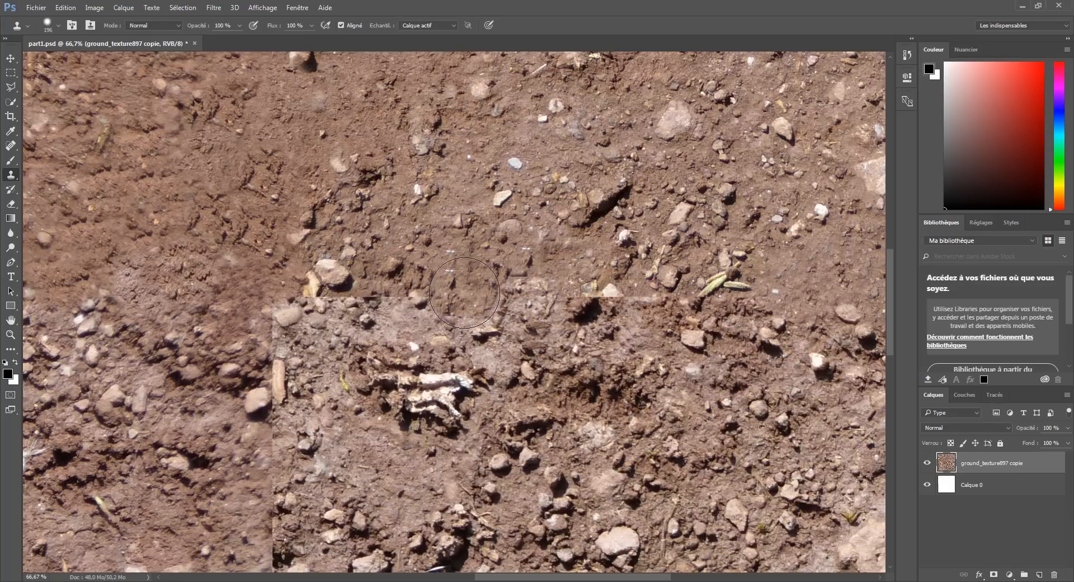
click(464, 284)
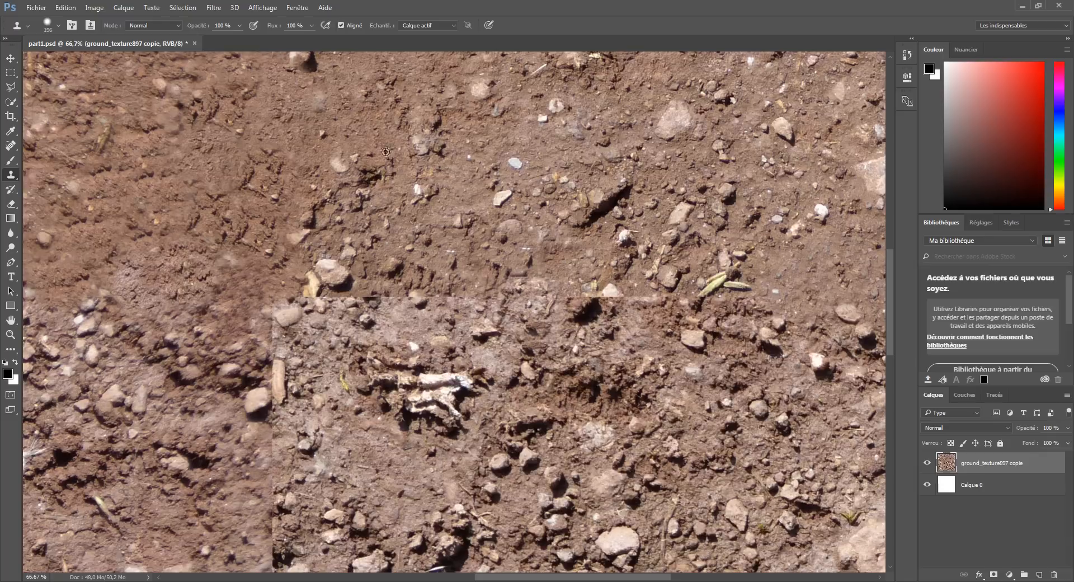
mouse_move(454, 263)
mouse_down()
mouse_move(420, 277)
mouse_move(281, 226)
mouse_move(280, 200)
mouse_move(420, 288)
mouse_move(488, 259)
mouse_move(422, 283)
mouse_up()
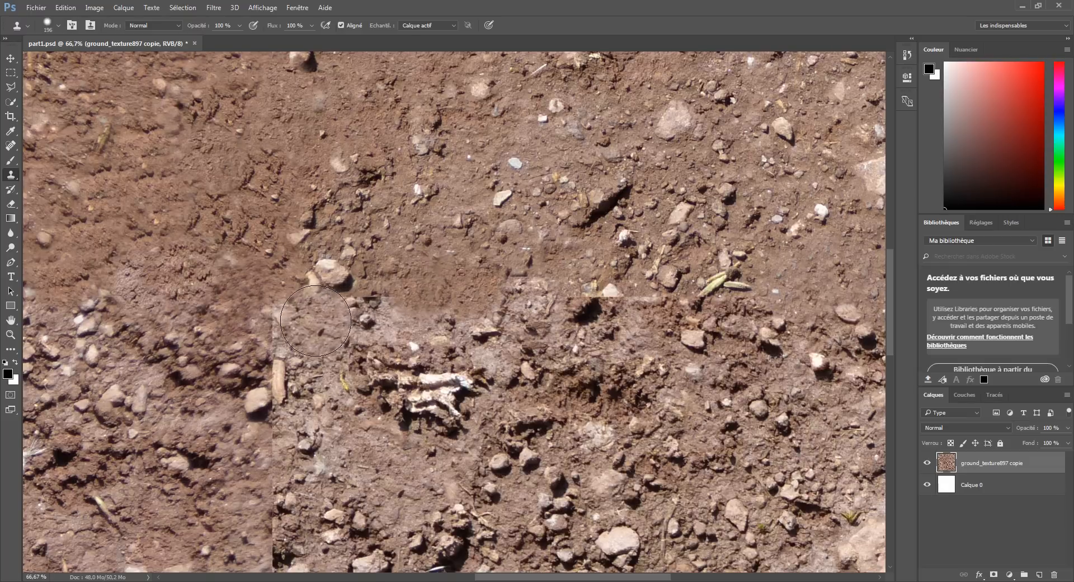
Step: Clone soil over the horizontal seam between the beige stone and the white twig, covering the blurred strip there
mouse_move(304, 320)
mouse_down()
mouse_move(336, 322)
mouse_move(291, 439)
mouse_move(330, 489)
mouse_move(388, 494)
mouse_move(387, 375)
mouse_move(372, 313)
mouse_up()
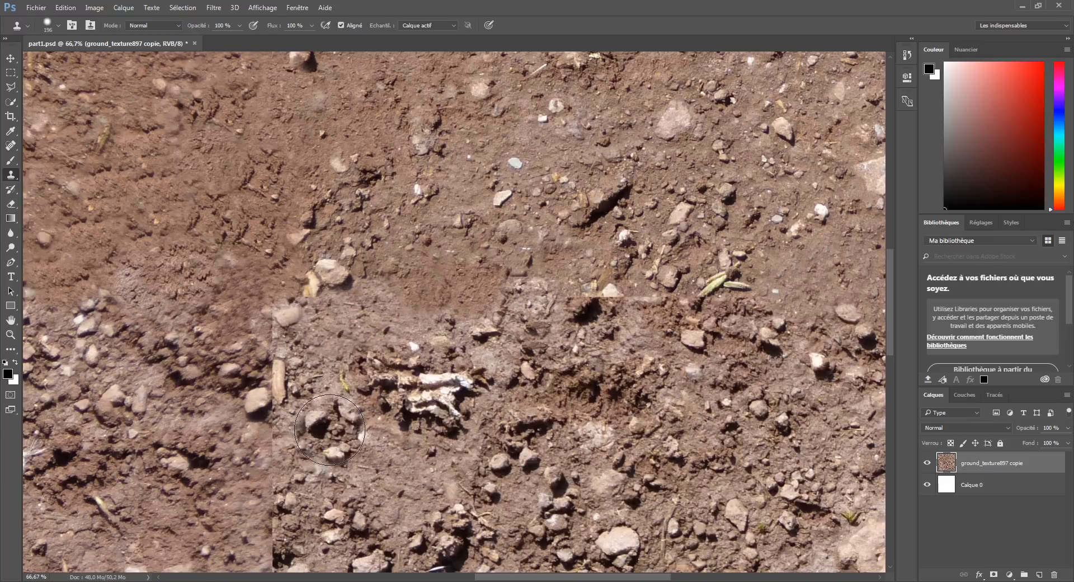
Step: Clone soil over the vertical seam at the bottom edge of the texture, blending the reddish and pebbly ground
mouse_move(347, 397)
mouse_down()
mouse_move(413, 326)
mouse_move(474, 76)
mouse_up()
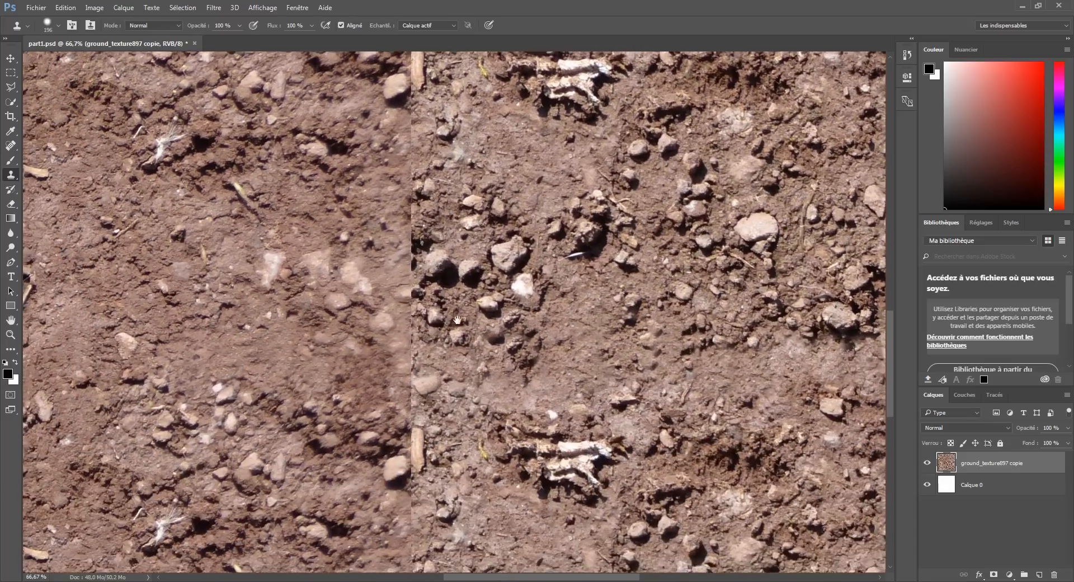
drag(456, 400, 453, 243)
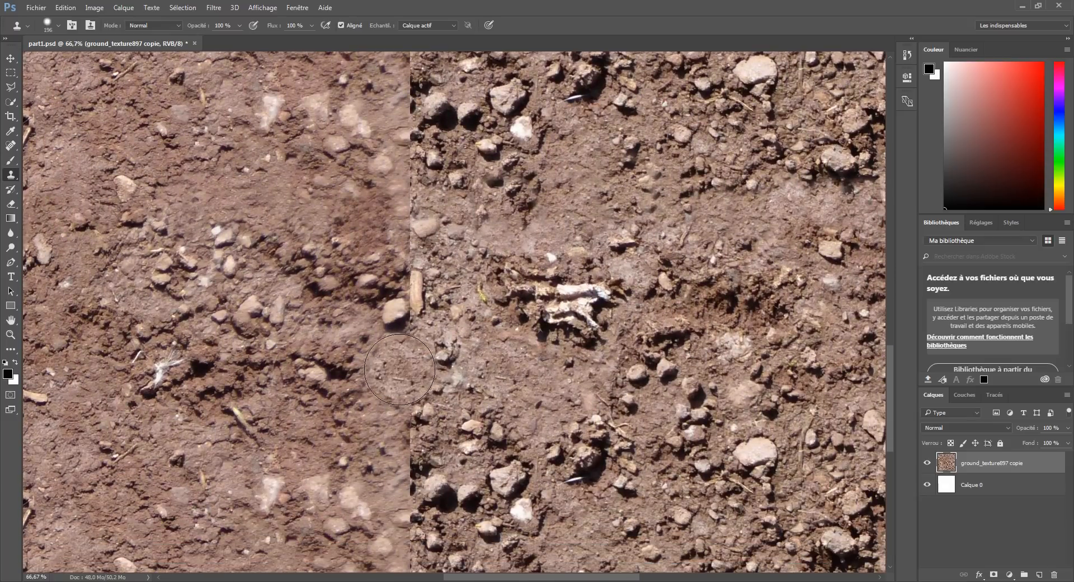
drag(439, 430, 437, 376)
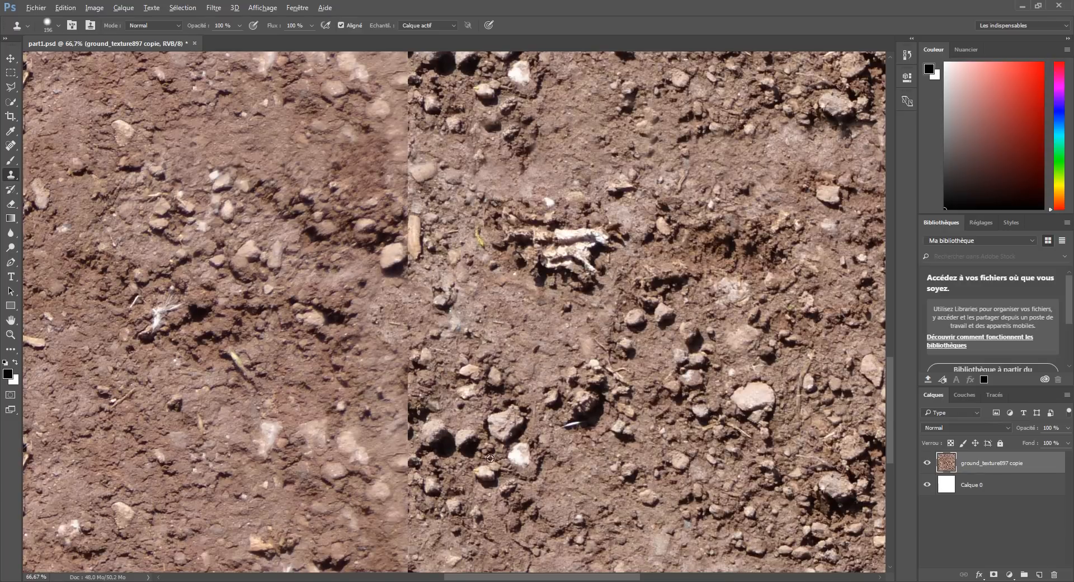
drag(413, 362, 426, 234)
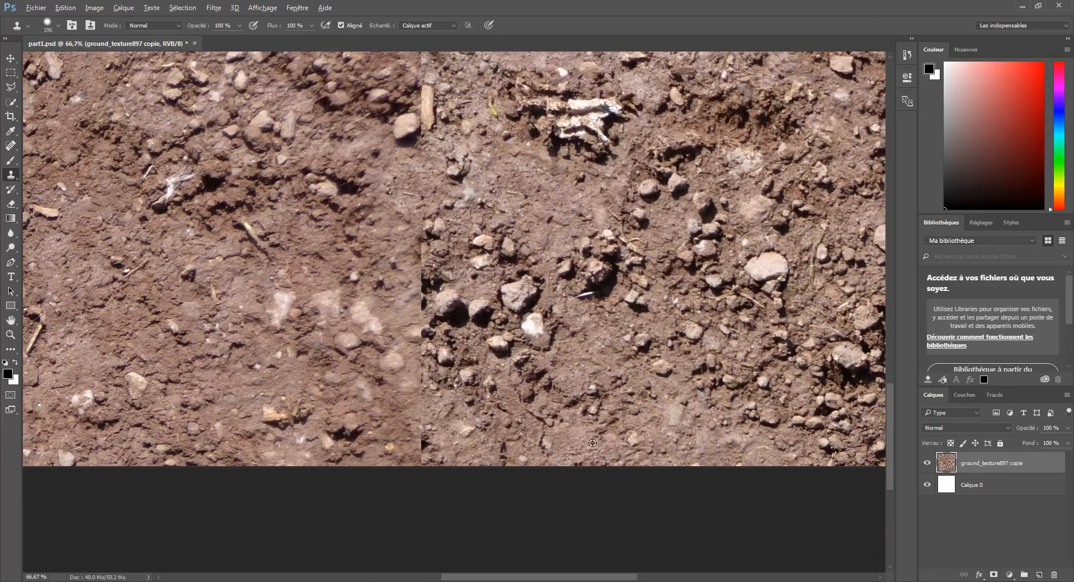
alt+click(708, 445)
click(420, 415)
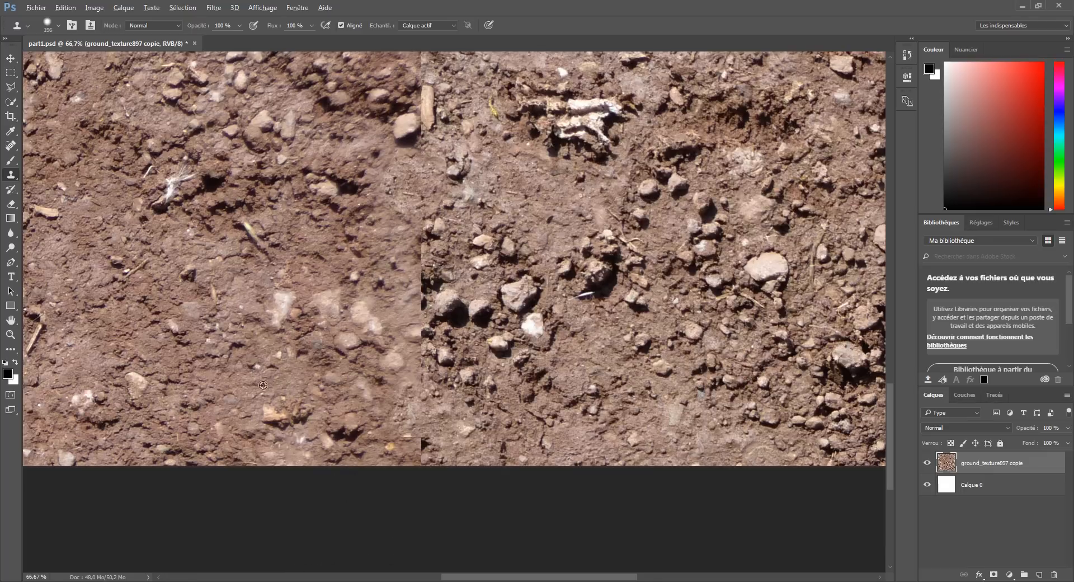
alt+click(284, 375)
drag(403, 458, 421, 451)
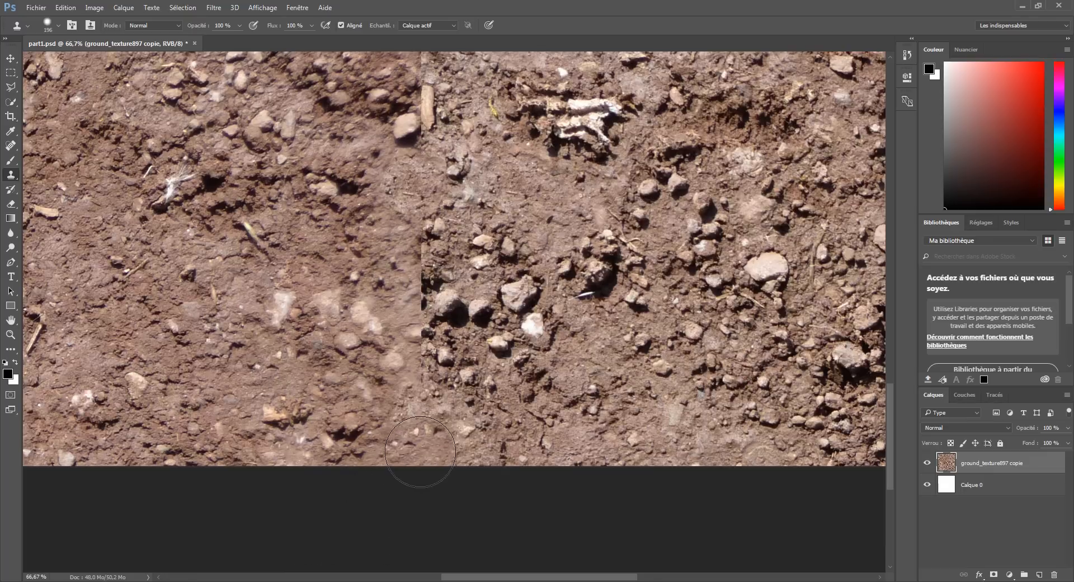
drag(365, 423, 361, 446)
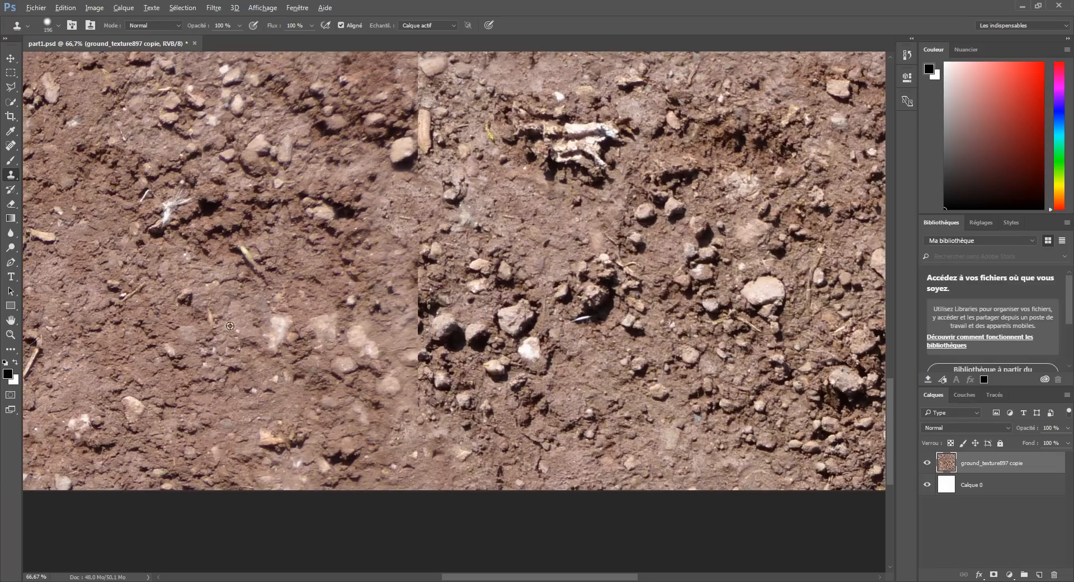
Step: Clone reddish soil over the vertical seam beside the lower dark stones and just below them
alt+click(241, 409)
mouse_move(411, 421)
mouse_down()
mouse_move(412, 399)
mouse_move(404, 425)
mouse_up()
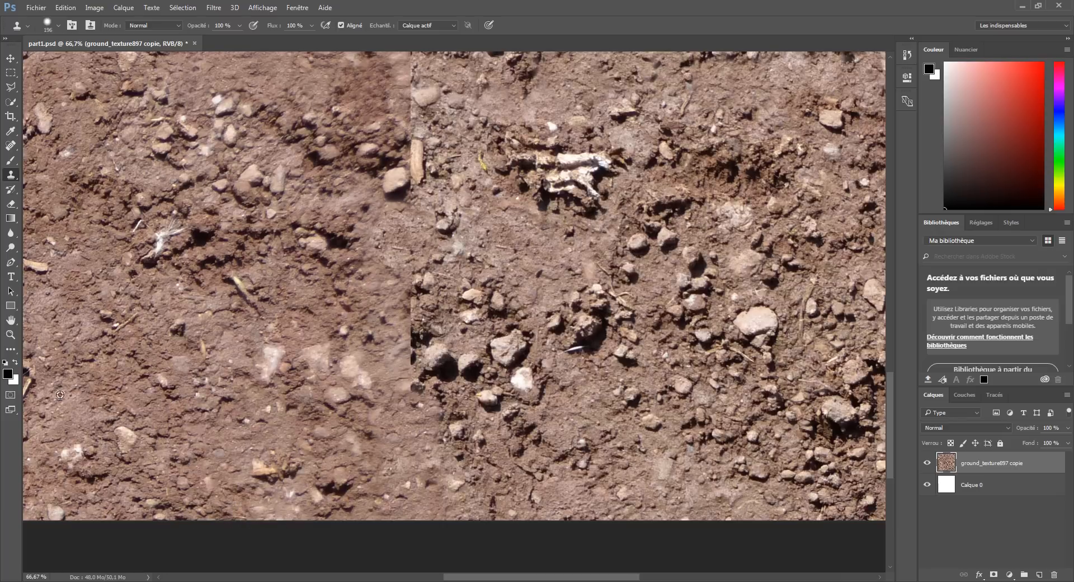
drag(348, 336, 344, 376)
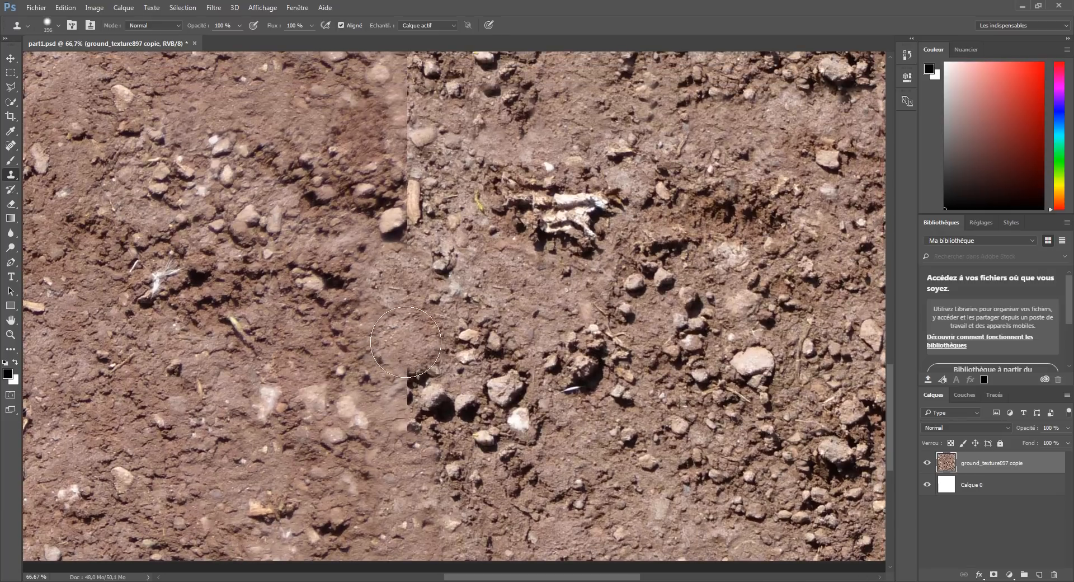
drag(364, 392, 381, 336)
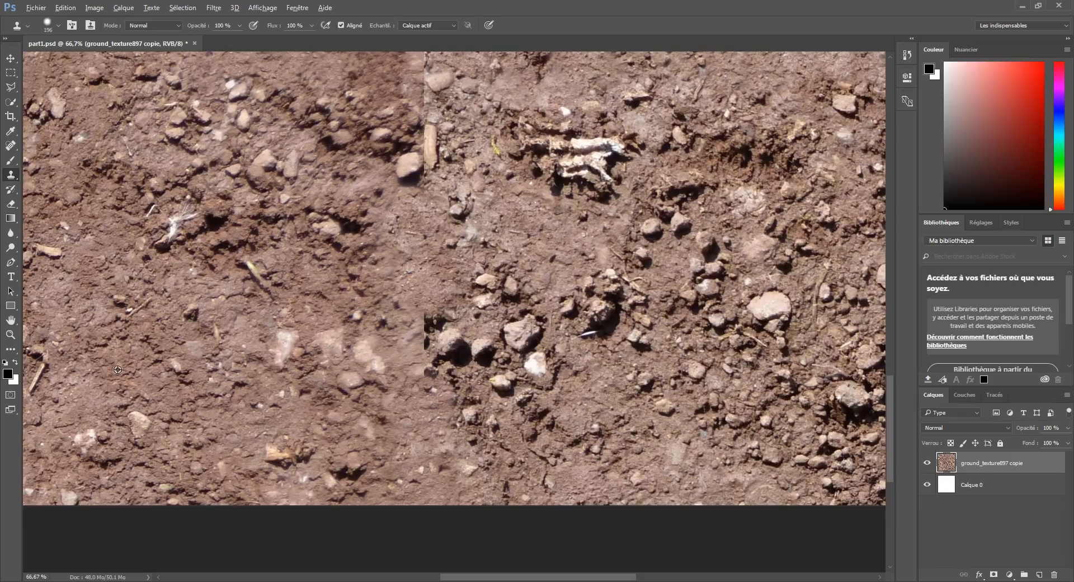
alt+click(70, 304)
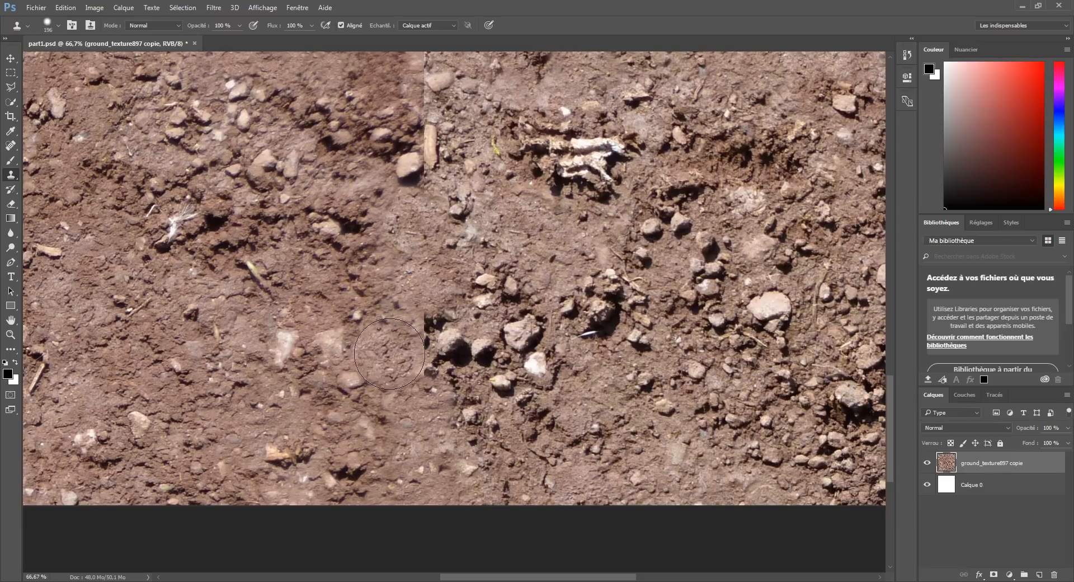
click(415, 333)
click(380, 423)
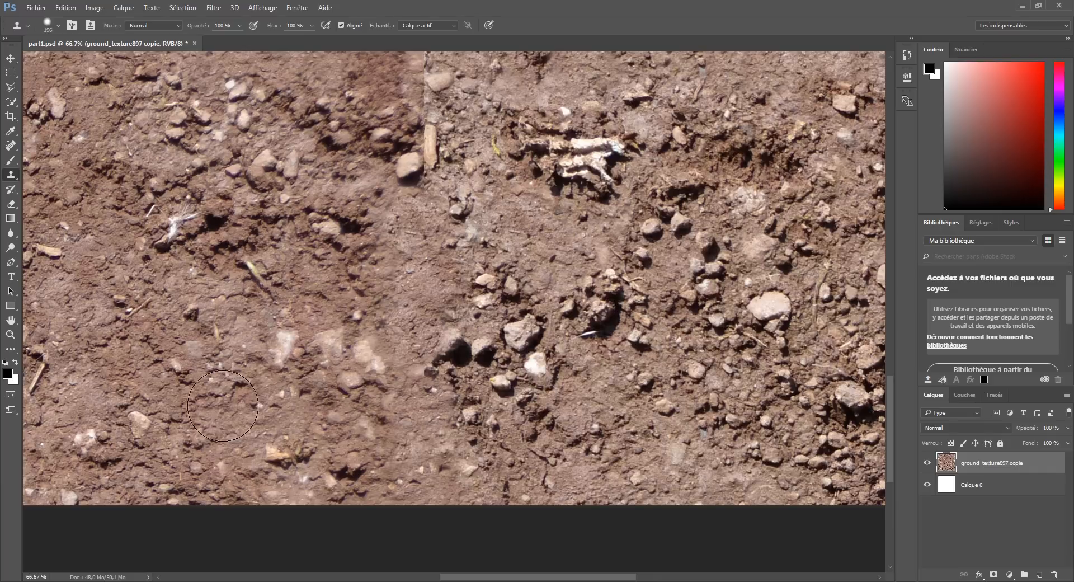
Step: Clone soil over the vertical seam between the upper dark stones and the beige stone above the lower wooden stick
key(ctrl+minus)
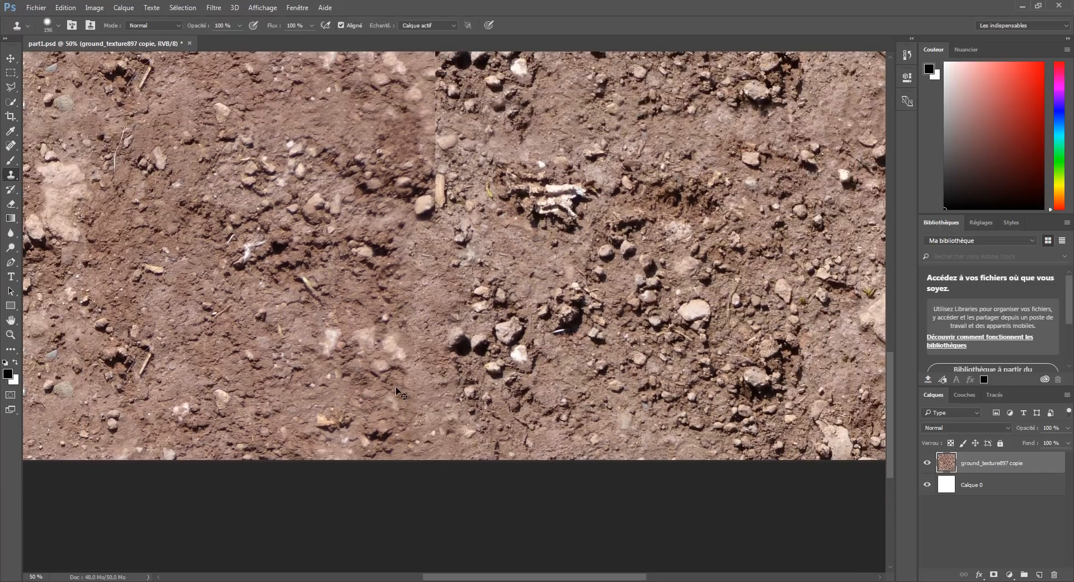
scroll(396, 387, up, 6)
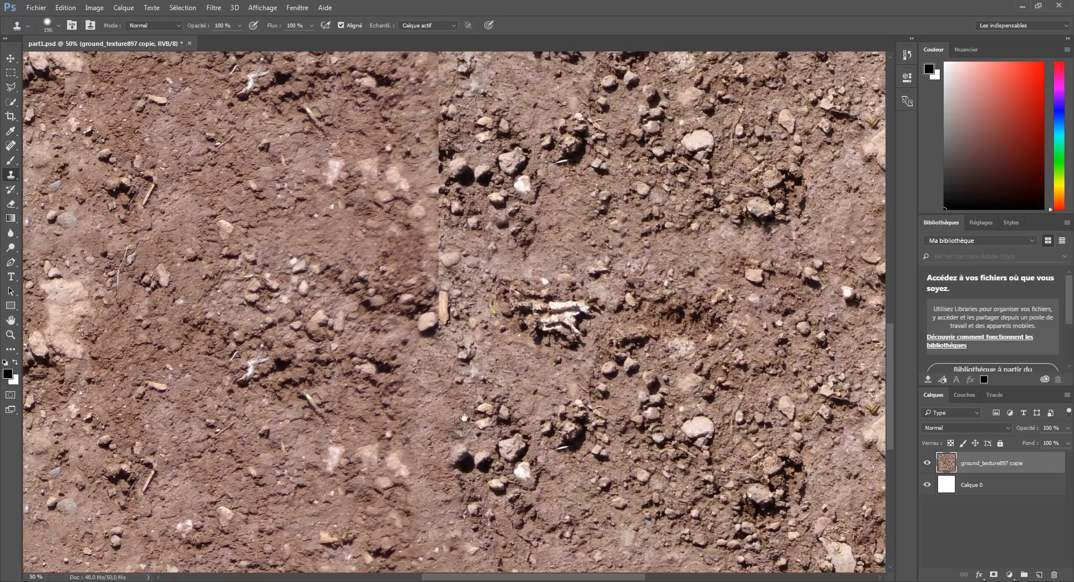
key(ctrl+plus)
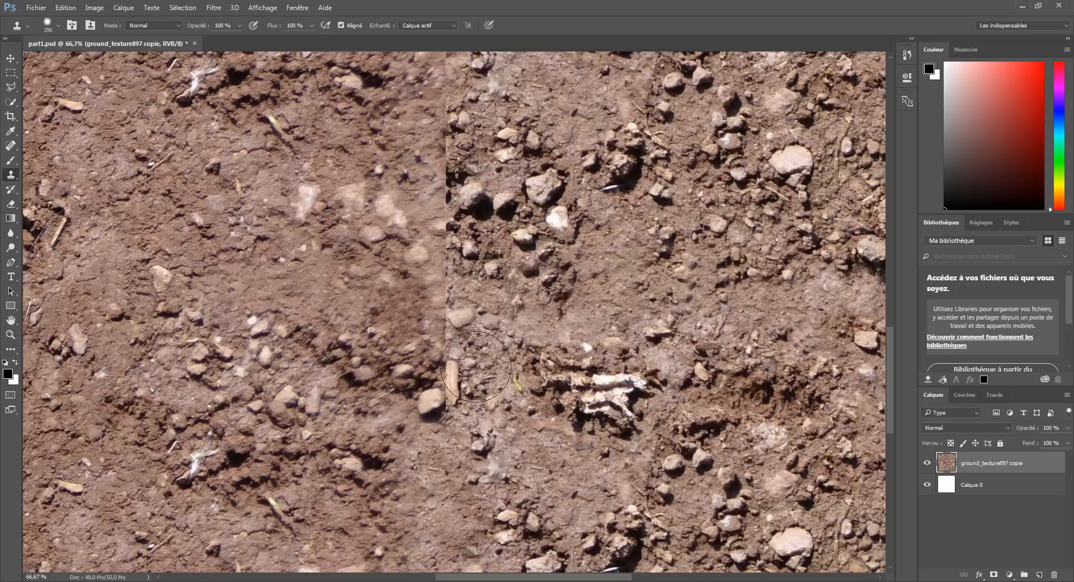
drag(465, 344, 483, 382)
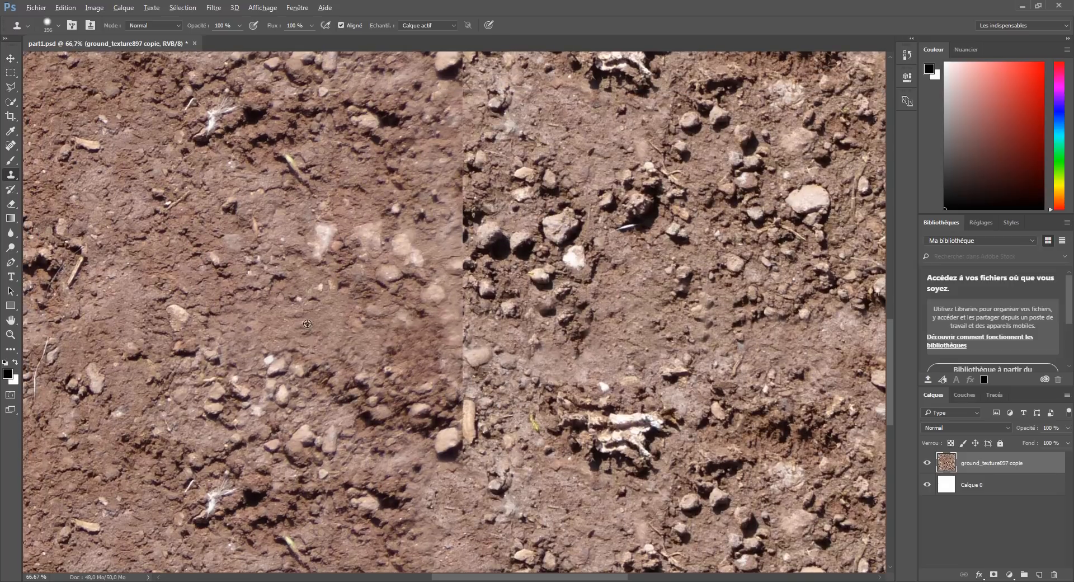
drag(450, 313, 453, 319)
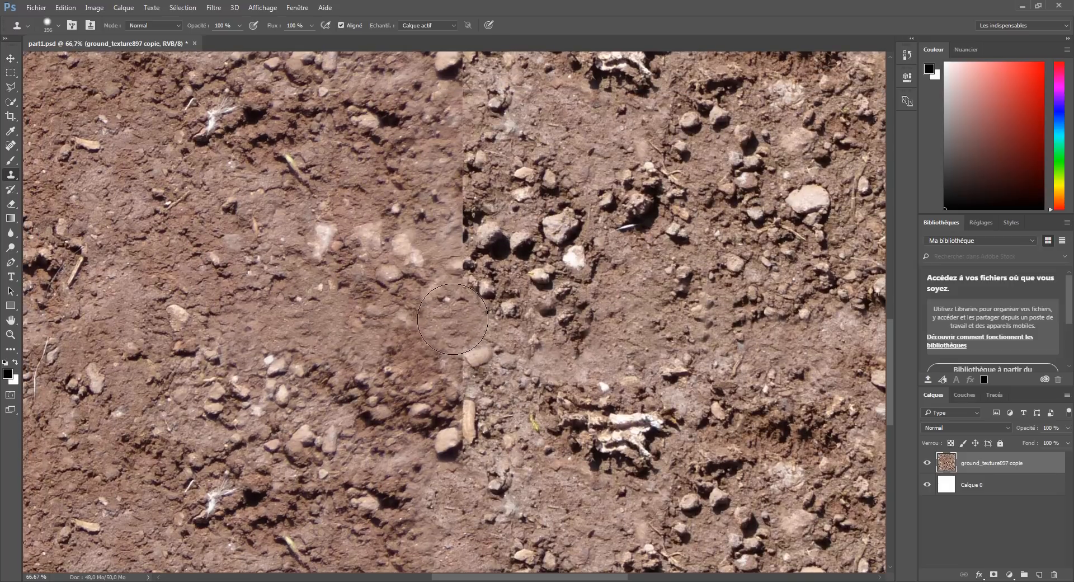
Step: Clone soil over the beige stone, the wooden stick and the round stone that straddle the vertical seam
scroll(313, 386, down, 3)
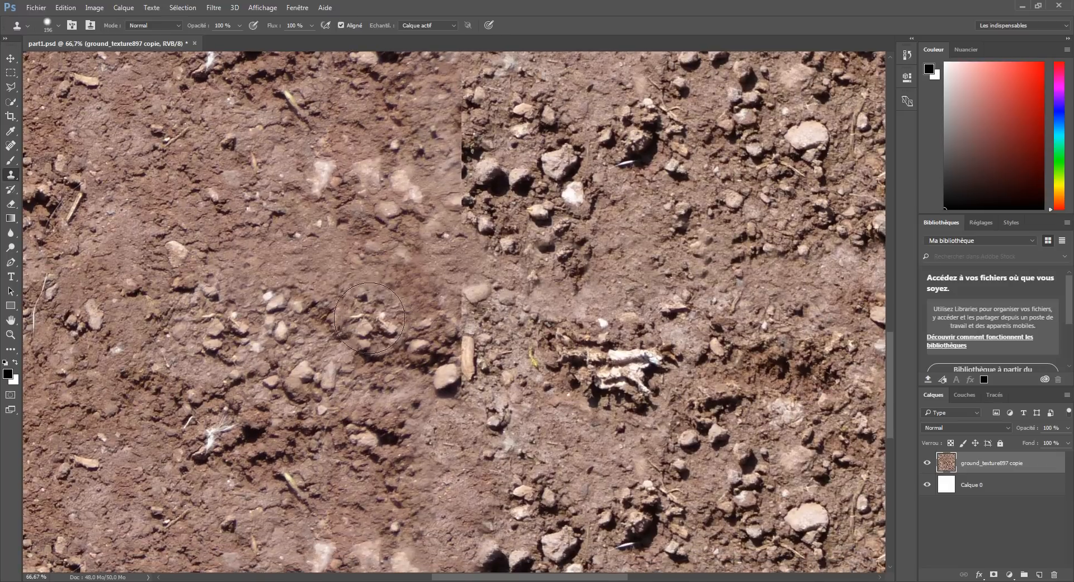
alt+click(155, 200)
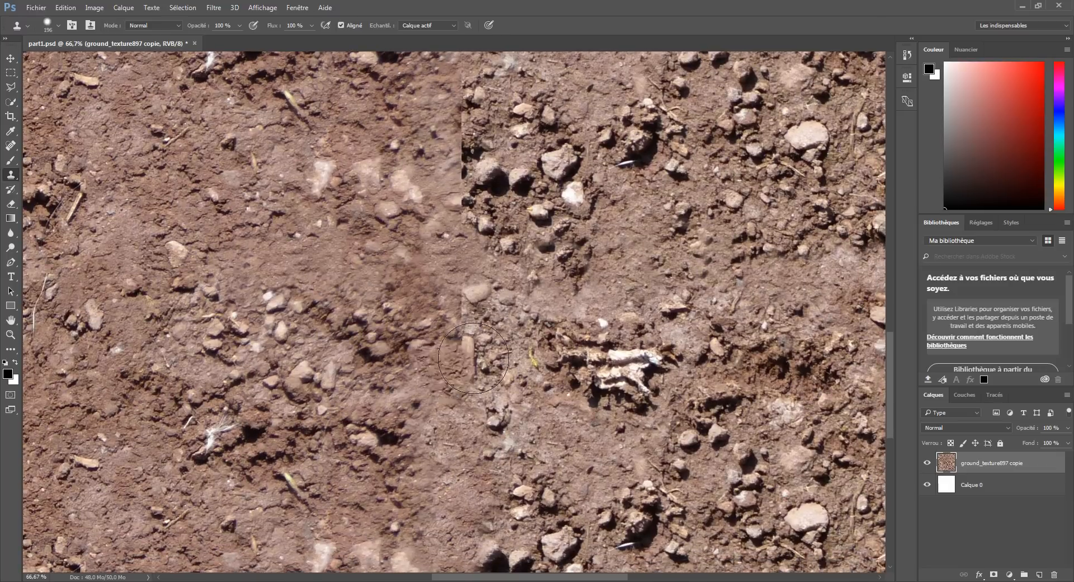
mouse_move(458, 298)
mouse_down()
mouse_move(466, 291)
mouse_move(454, 301)
mouse_up()
drag(407, 417, 420, 453)
key(ctrl+z)
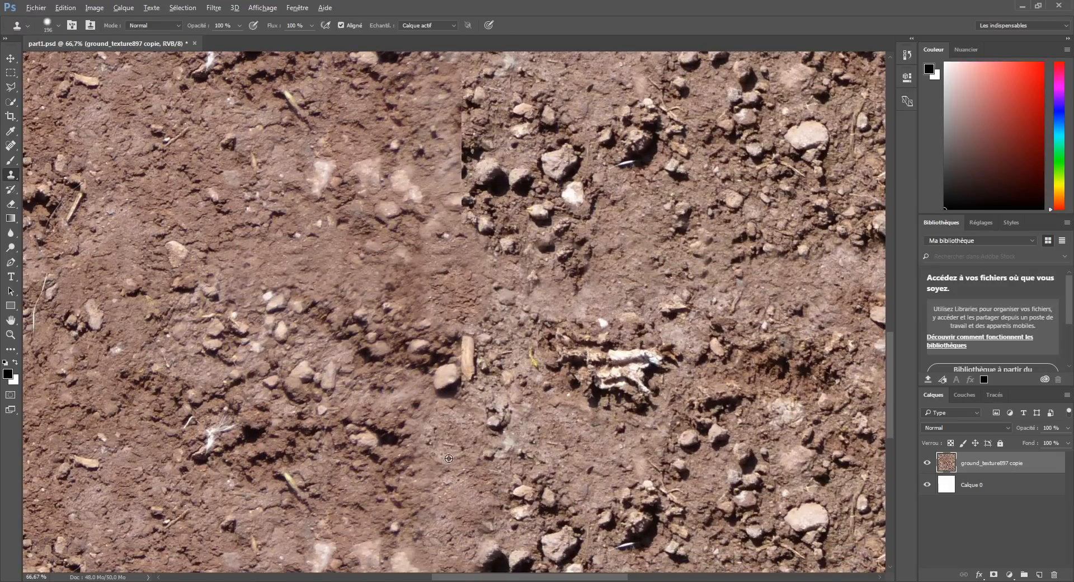
alt+click(452, 475)
drag(467, 354, 456, 361)
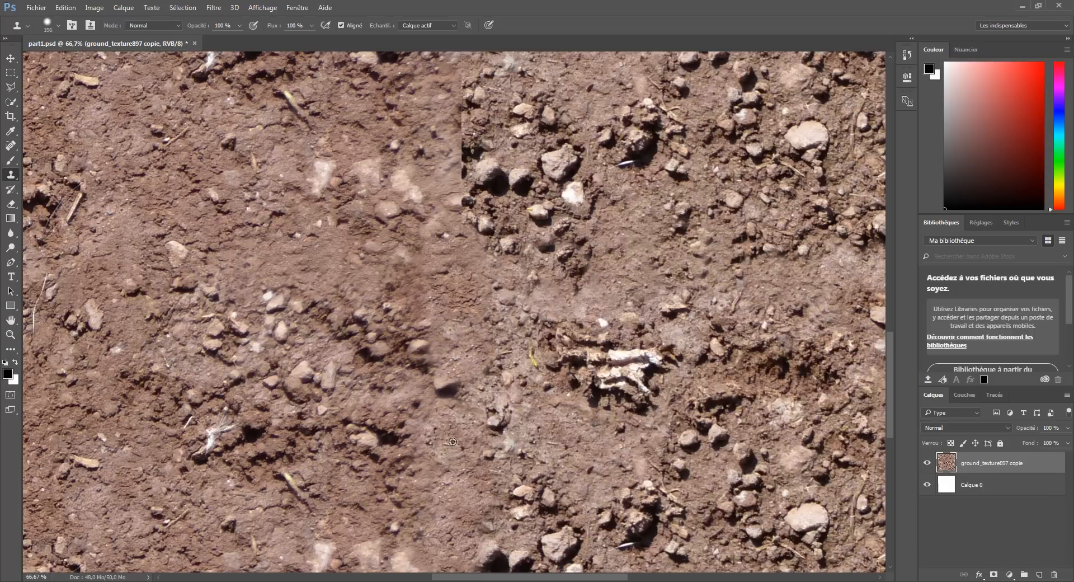
Step: Examine the full texture for visible transitions along the vertical seam and between the repeated ground areas
key(ctrl+minus)
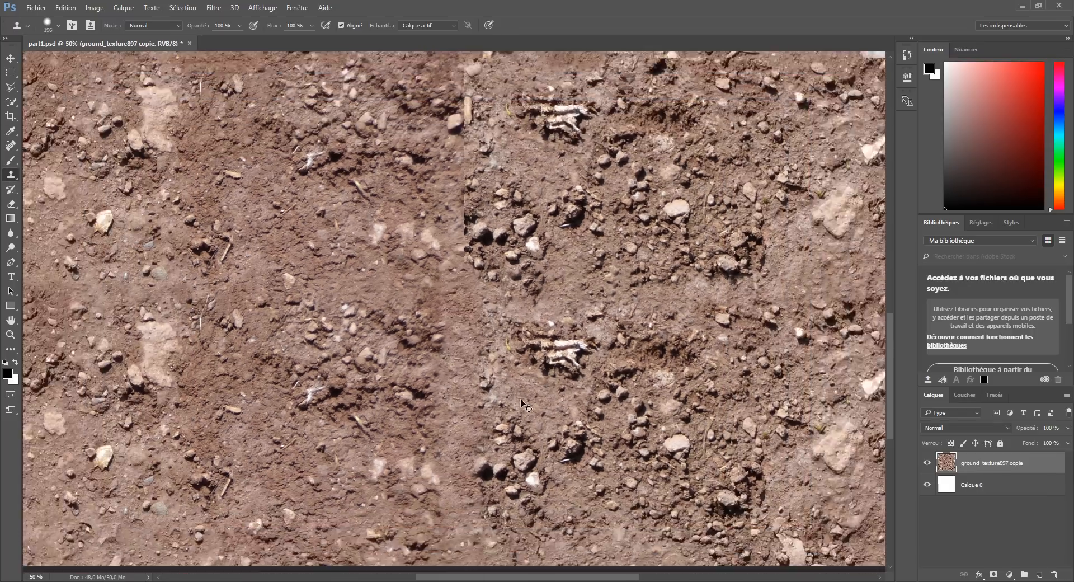
key(ctrl+minus)
key(ctrl+minus)
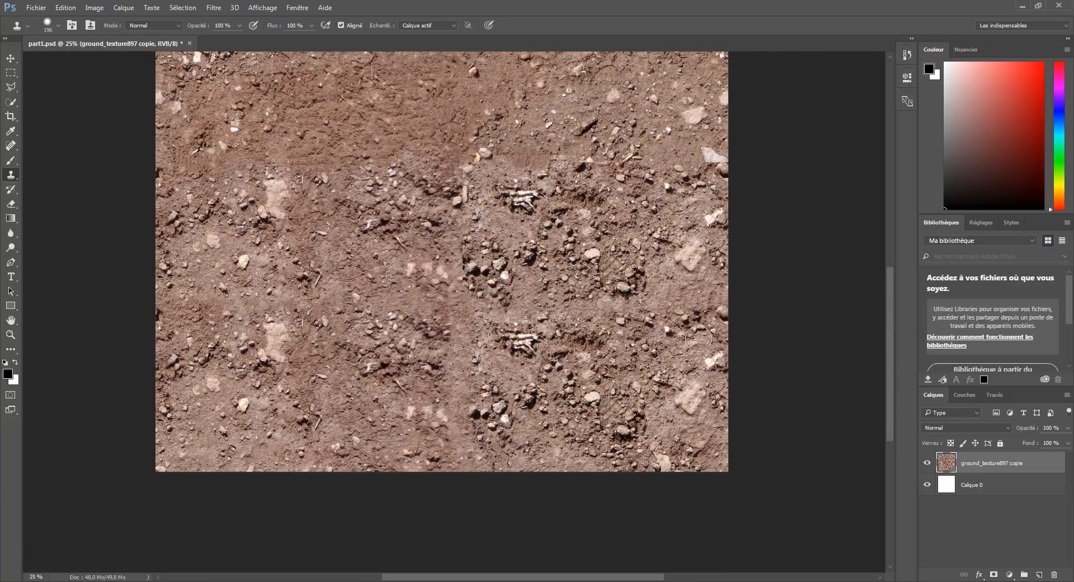
mouse_move(610, 332)
mouse_down()
mouse_move(634, 323)
mouse_move(638, 291)
mouse_move(597, 322)
mouse_up()
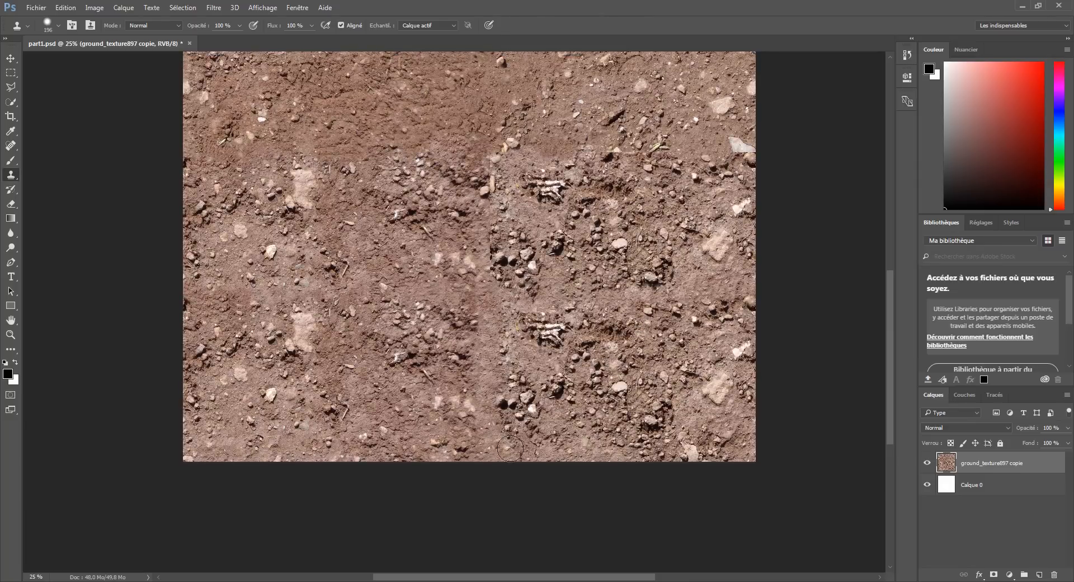
mouse_move(523, 370)
mouse_down()
mouse_move(520, 407)
mouse_move(521, 385)
mouse_up()
key(ctrl+plus)
key(ctrl+plus)
key(ctrl+plus)
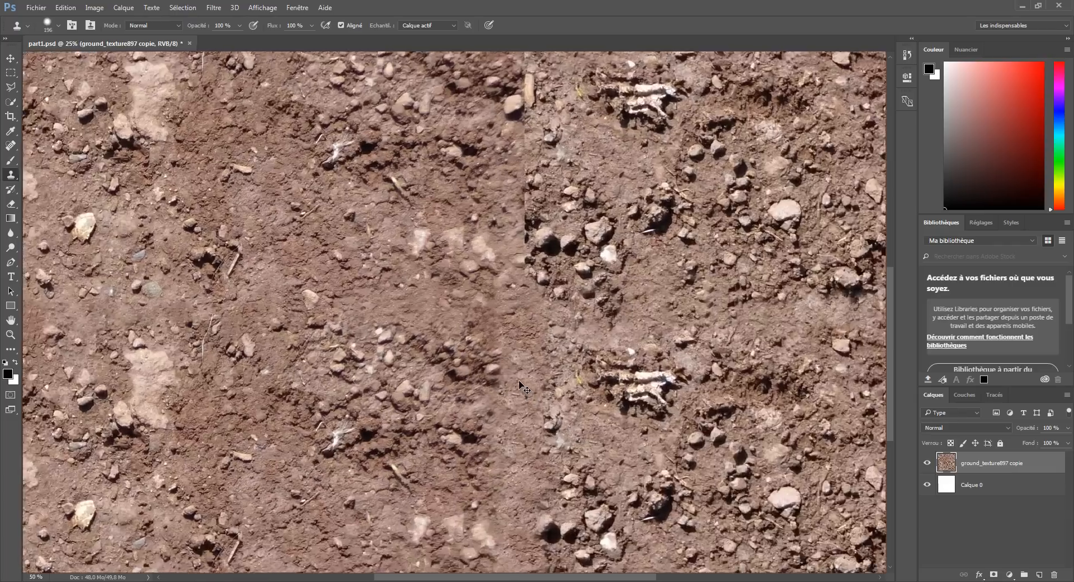
Step: Clone scattered pebbles onto the plain soil along the vertical seam, left of the lower white twig and below the blurred pale stones
drag(693, 292, 471, 319)
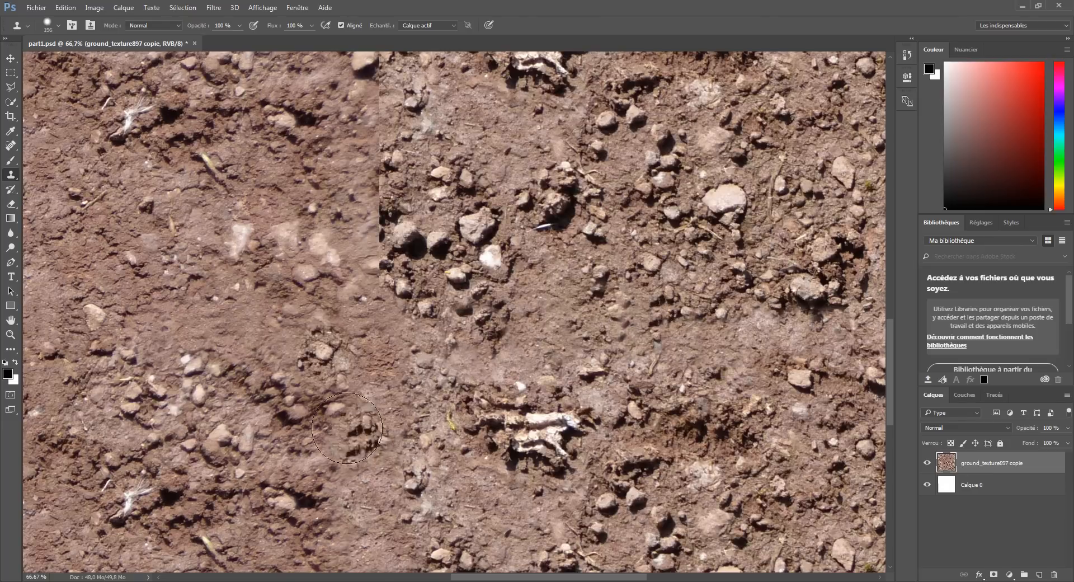
mouse_move(447, 399)
mouse_down()
mouse_move(464, 241)
mouse_move(468, 430)
mouse_up()
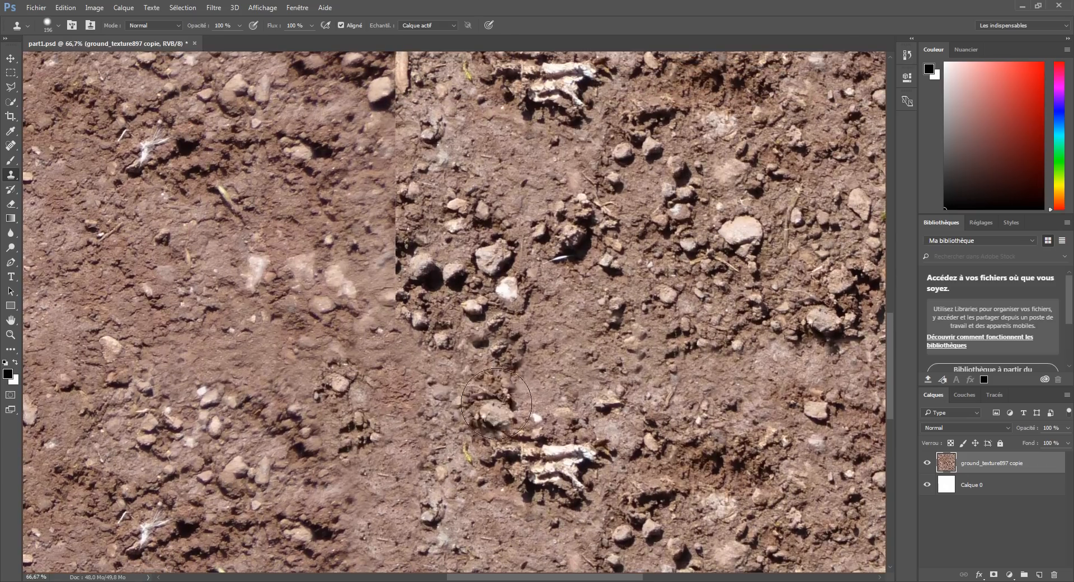
drag(679, 329, 617, 334)
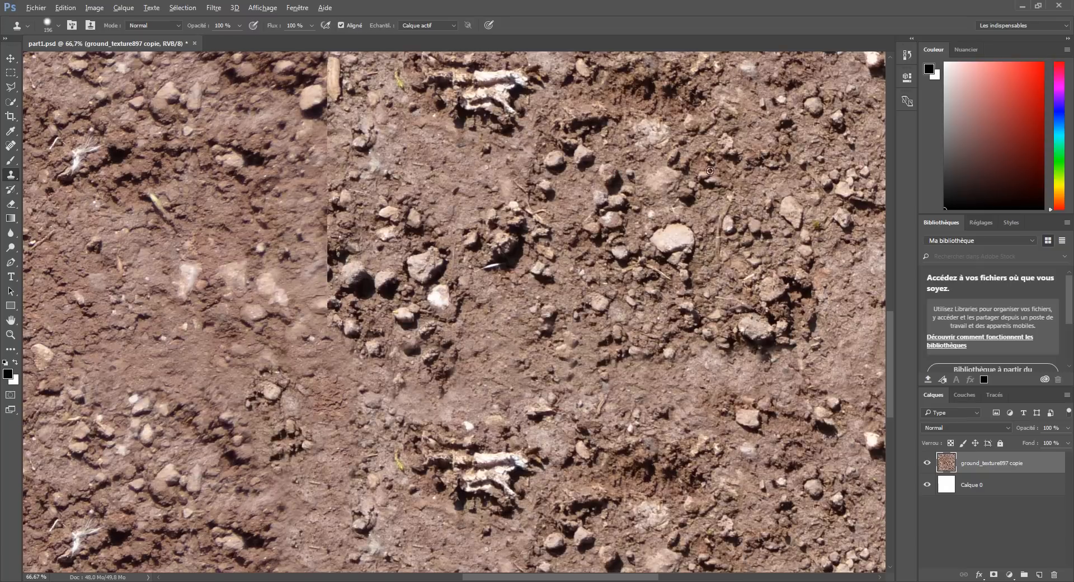
drag(817, 175, 690, 210)
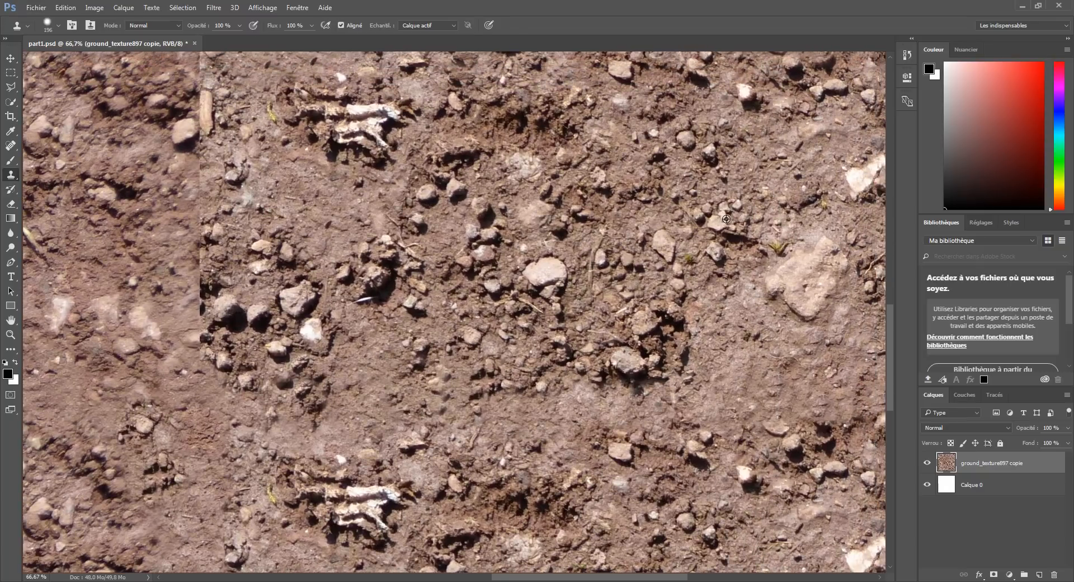
drag(579, 258, 839, 204)
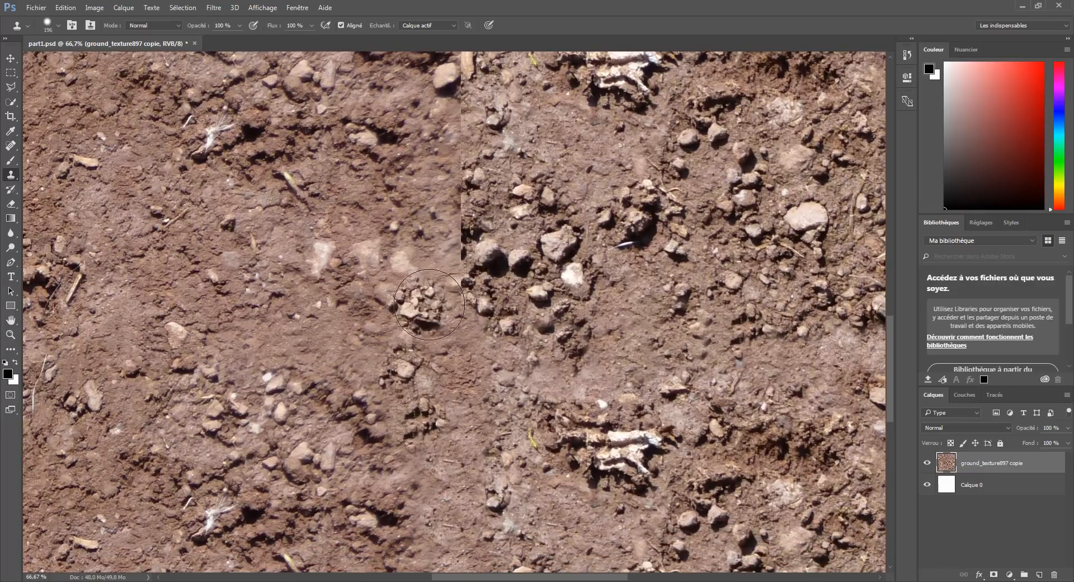
Step: Clone soil and small pebbles over the vertical seam beside the upper dark stones, next to the blurred pale stones
mouse_move(419, 344)
mouse_down()
mouse_move(404, 403)
mouse_move(409, 487)
mouse_up()
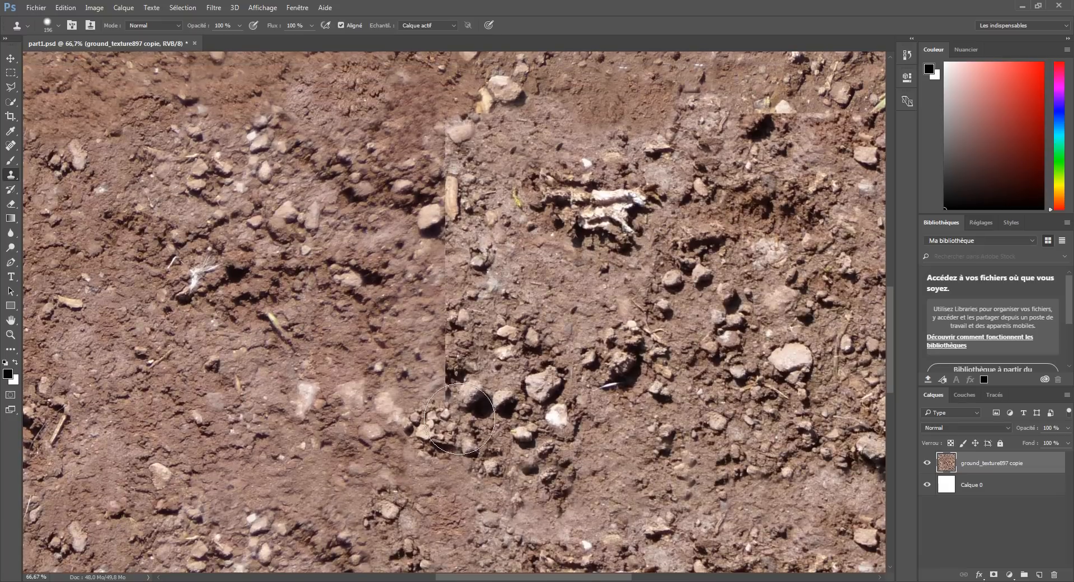
key(alt)
drag(446, 332, 445, 318)
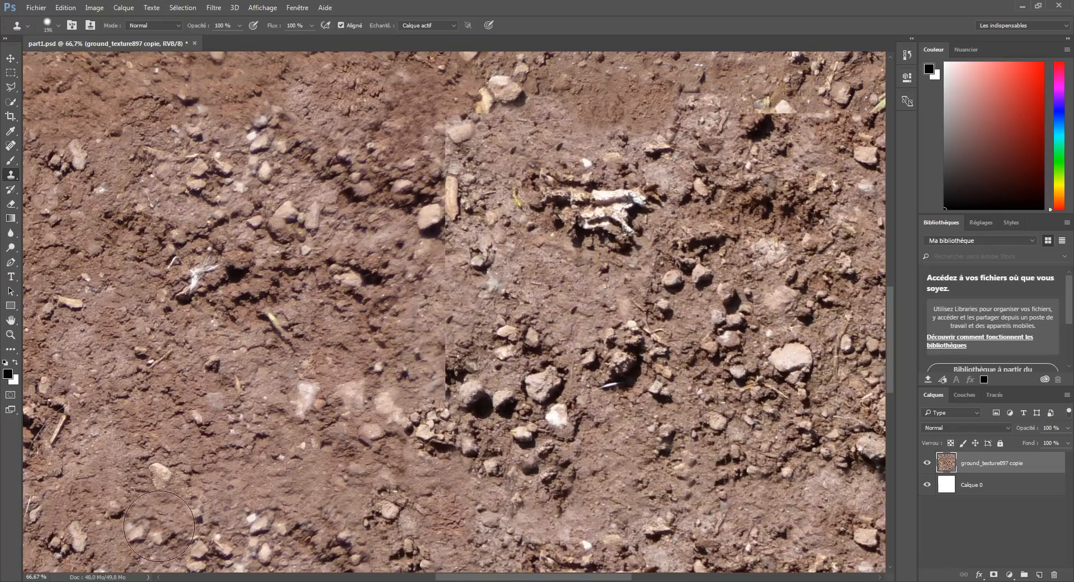
drag(323, 415, 339, 295)
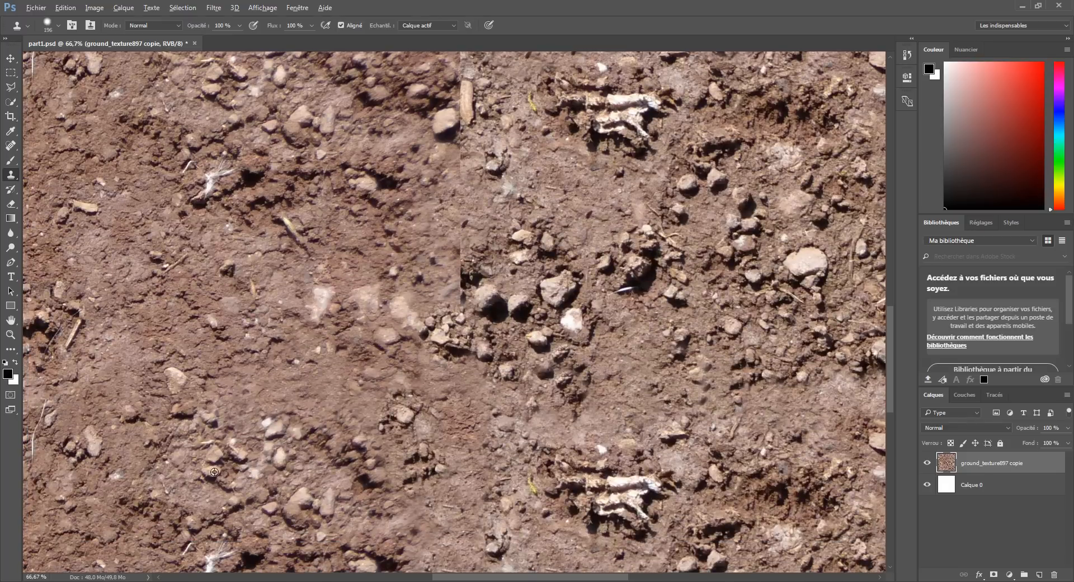
drag(429, 249, 447, 277)
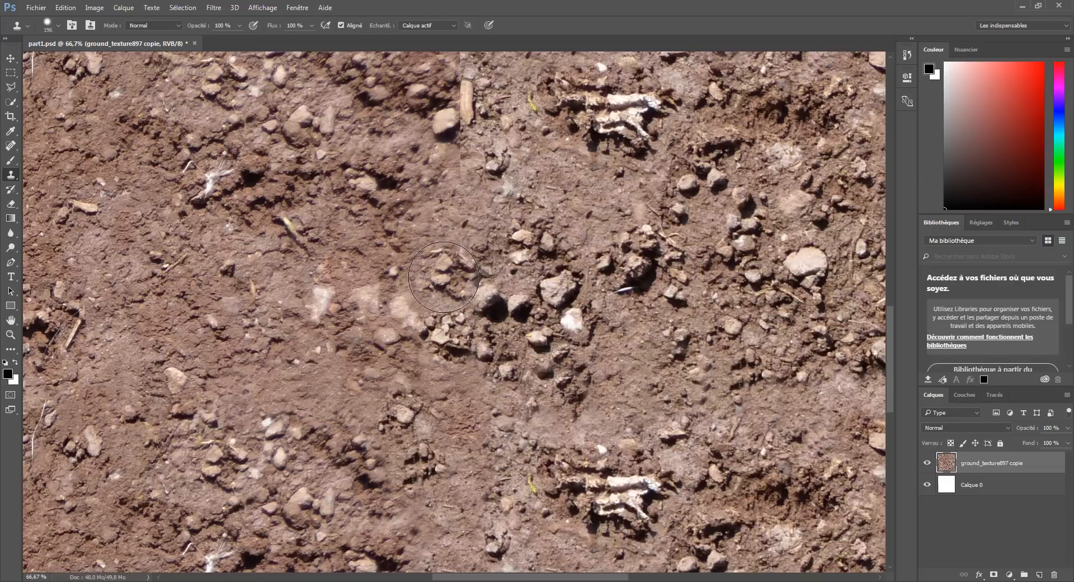
Step: Examine the whole texture and its lower half up close for repeated twigs and stones, blurred patches and traces of the vertical seam
drag(370, 347, 350, 374)
drag(405, 281, 399, 233)
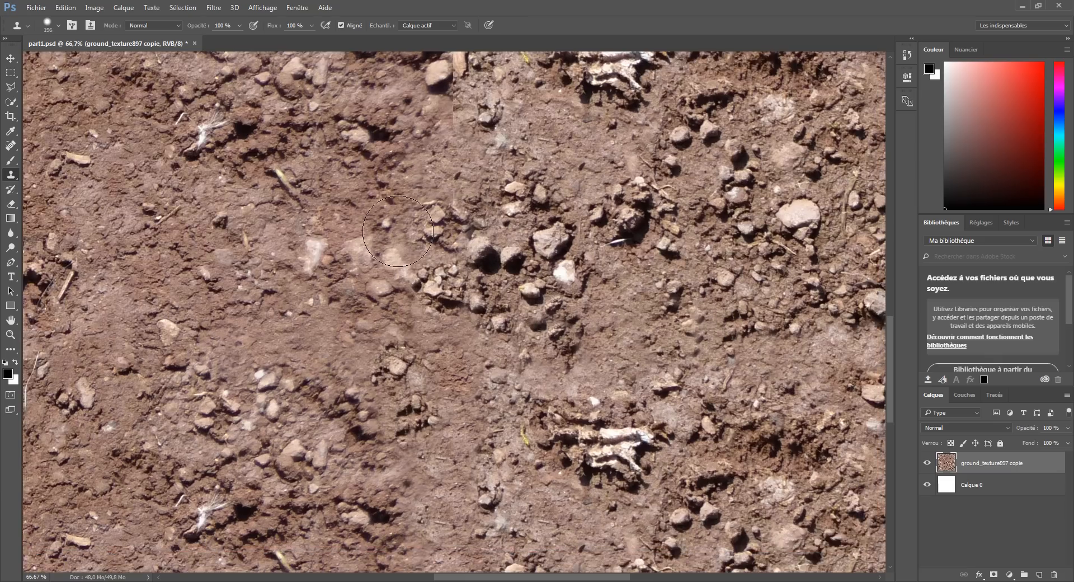
key(ctrl+minus)
key(ctrl+minus)
key(ctrl+minus)
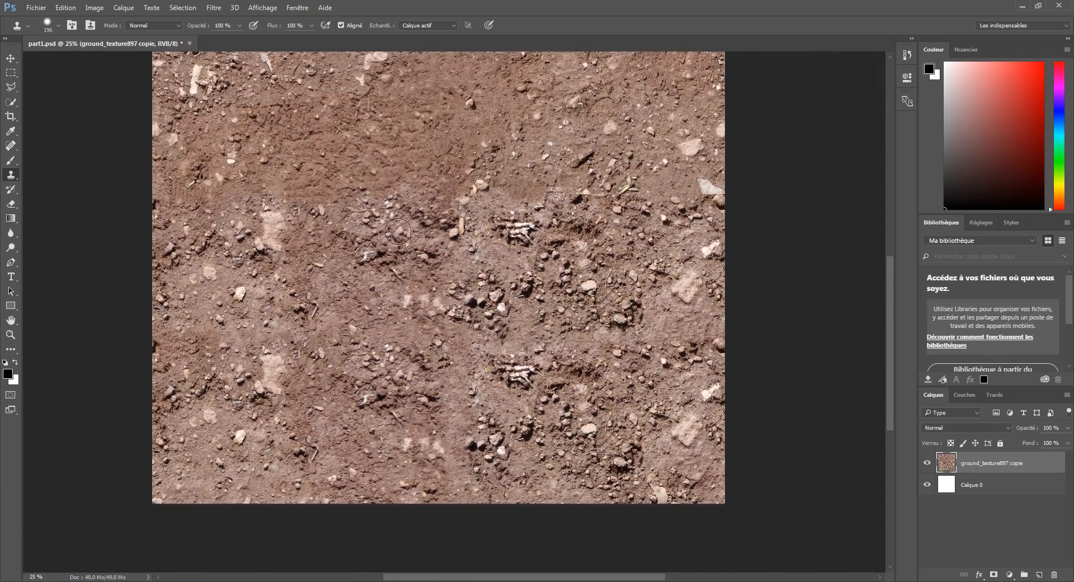
key(ctrl+plus)
key(ctrl+plus)
drag(574, 330, 582, 147)
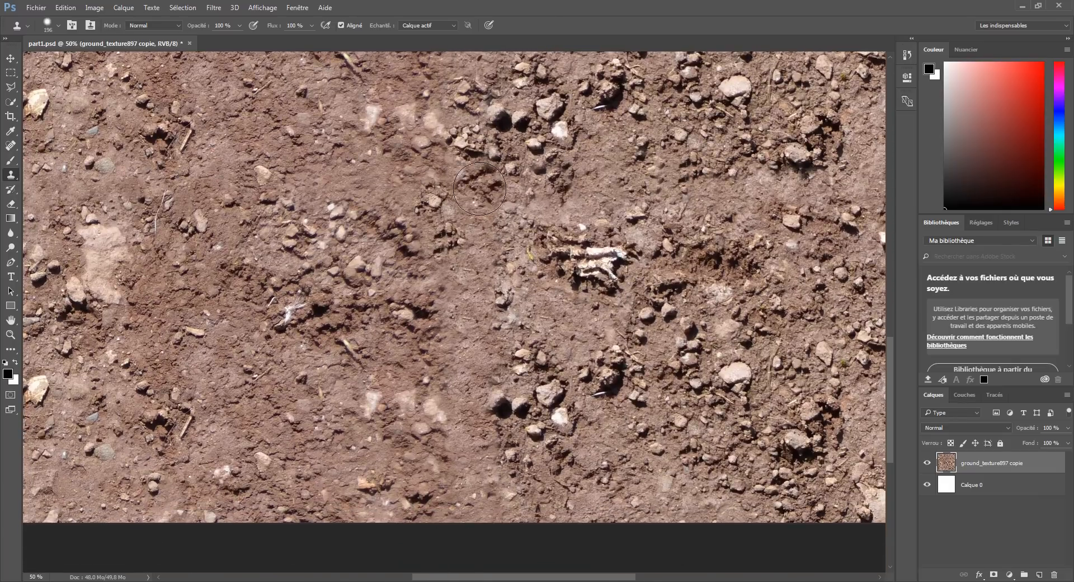
key(ctrl+minus)
key(ctrl+minus)
key(ctrl+minus)
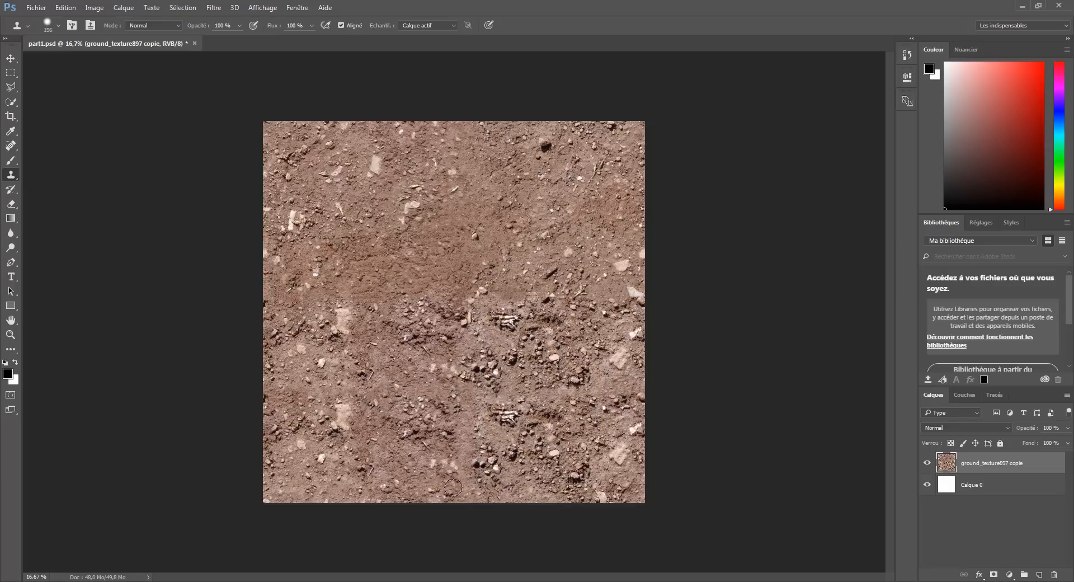
key(ctrl+plus)
key(ctrl+plus)
key(ctrl+plus)
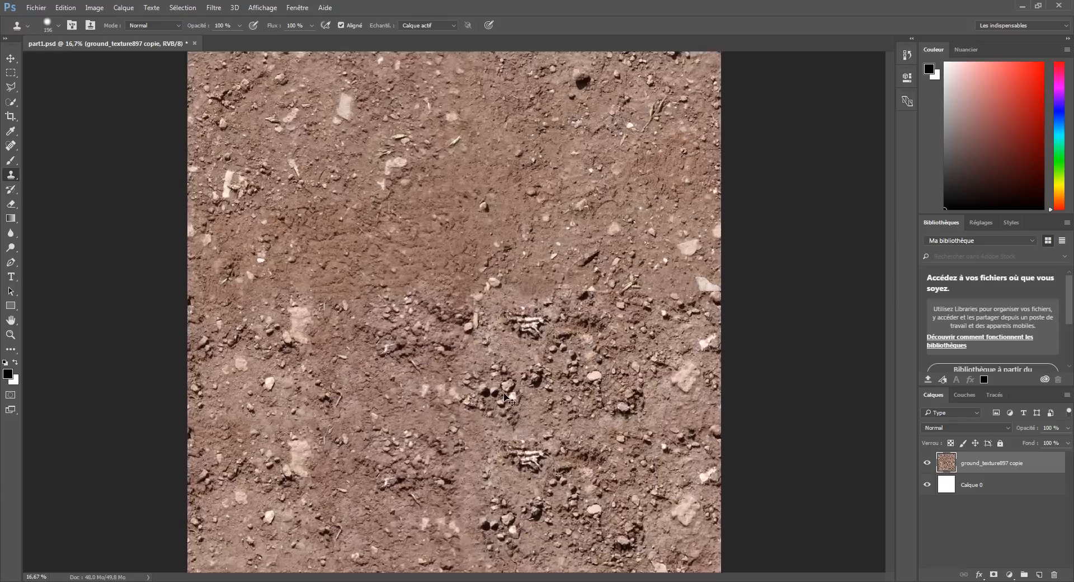
mouse_move(496, 457)
mouse_down()
mouse_move(480, 226)
mouse_move(506, 372)
mouse_move(491, 375)
mouse_move(484, 349)
mouse_up()
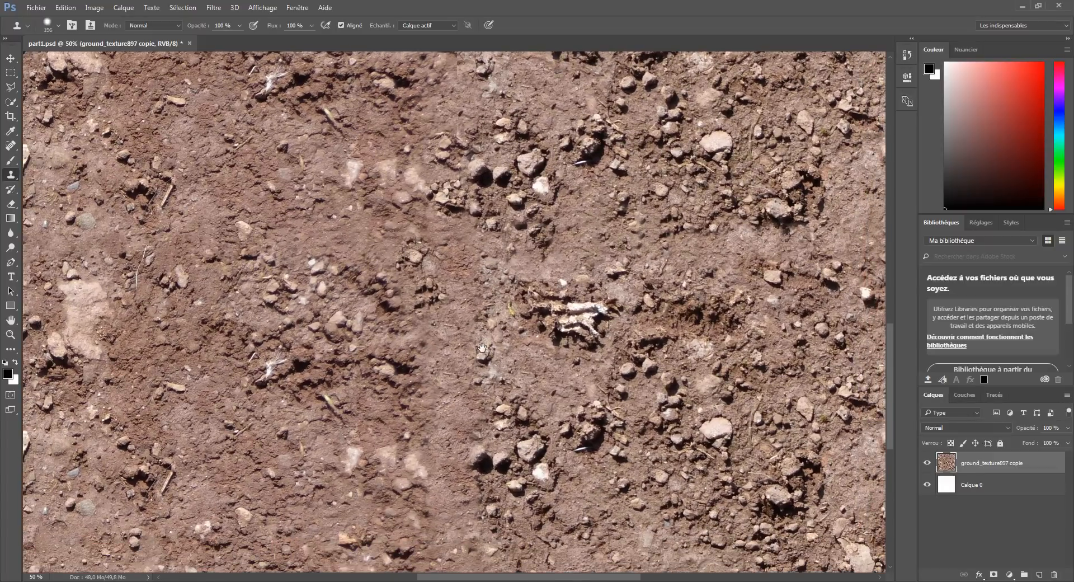
drag(688, 369, 670, 366)
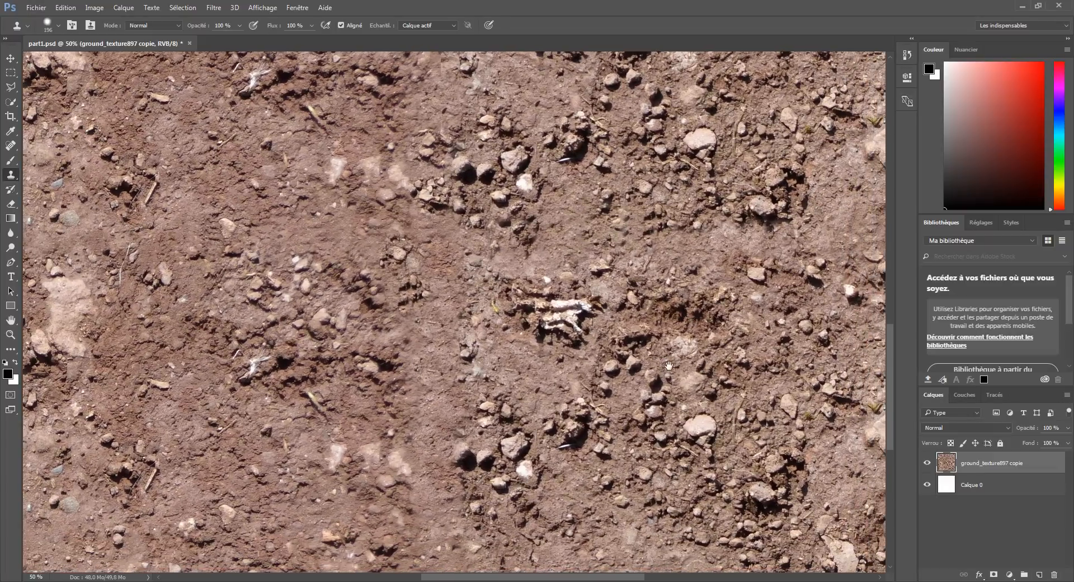
Step: Clone soil and small pebbles with the Clone Stamp over the vertical seam in the texture's lower half, undoing one unwanted stroke
alt+click(816, 334)
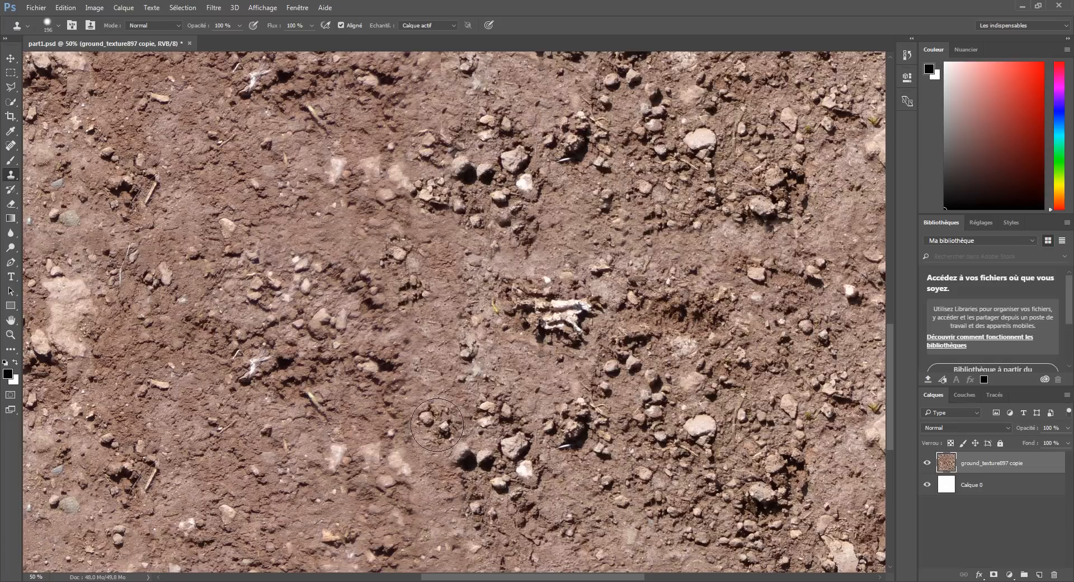
click(420, 398)
click(436, 357)
mouse_move(424, 487)
mouse_down()
mouse_move(424, 401)
mouse_move(423, 410)
mouse_up()
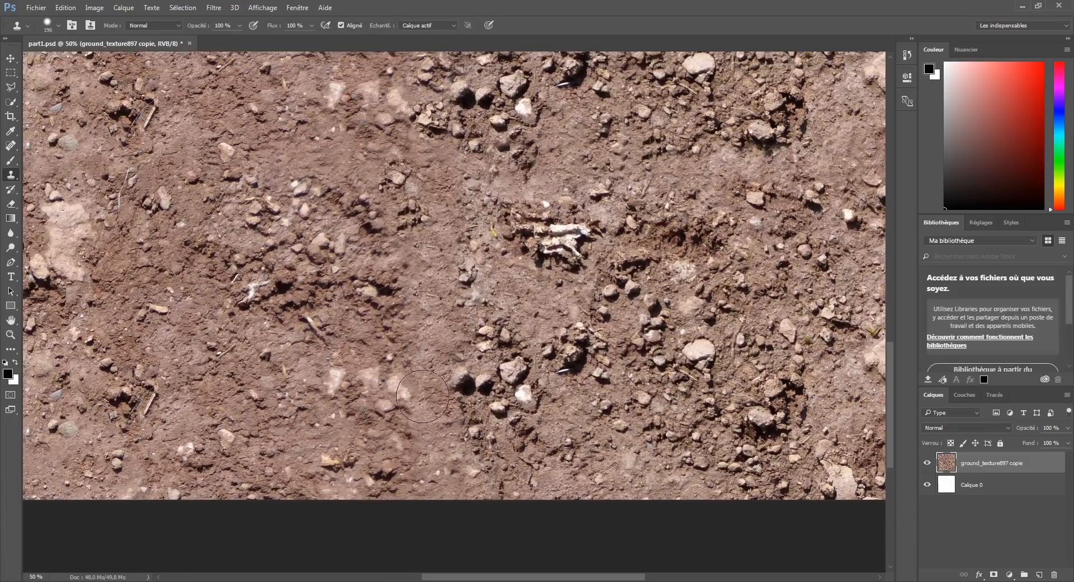
key(ctrl+z)
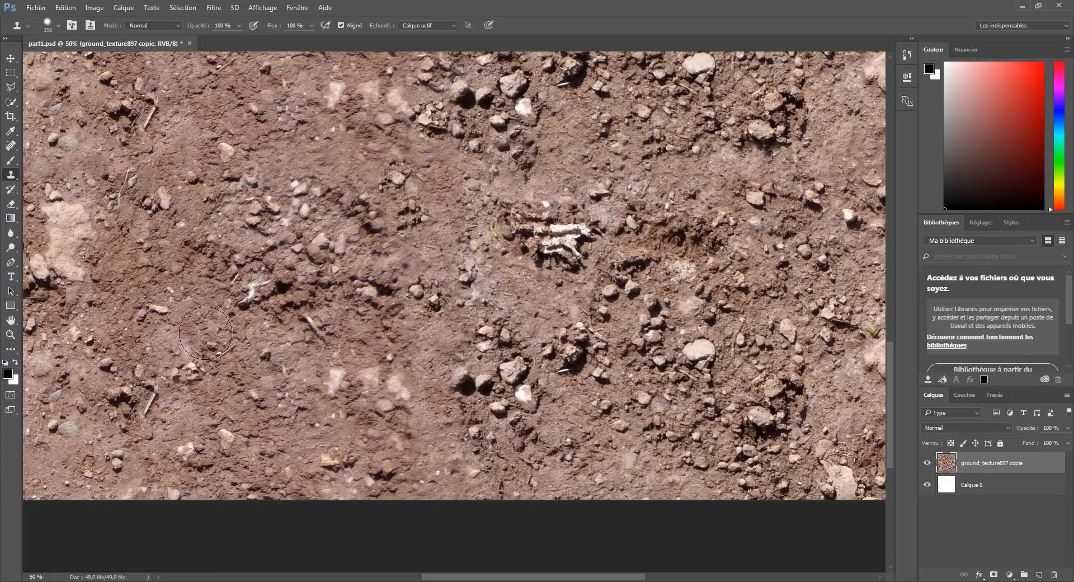
drag(210, 337, 222, 367)
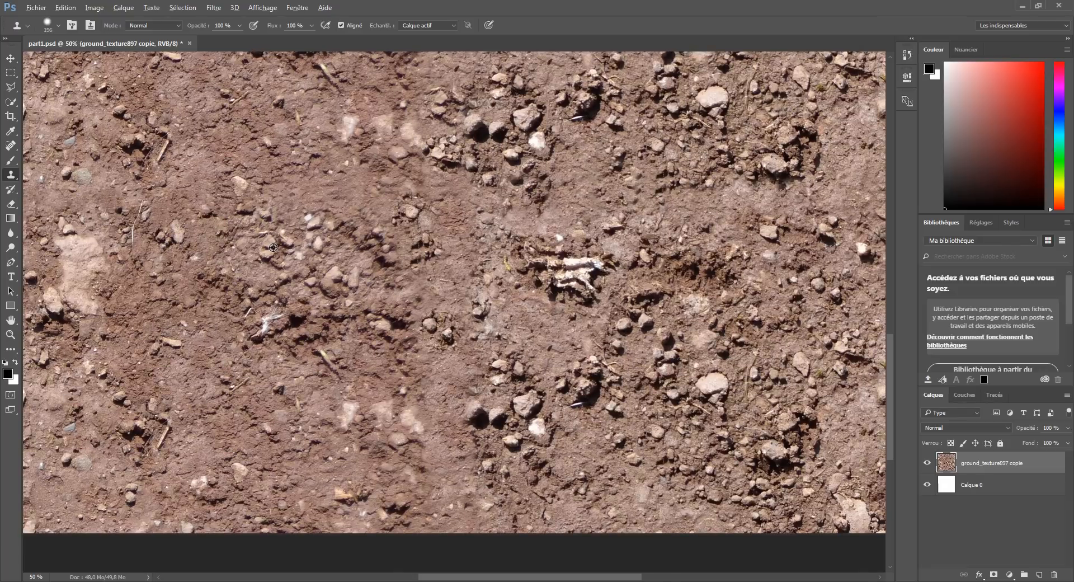
drag(439, 470, 447, 477)
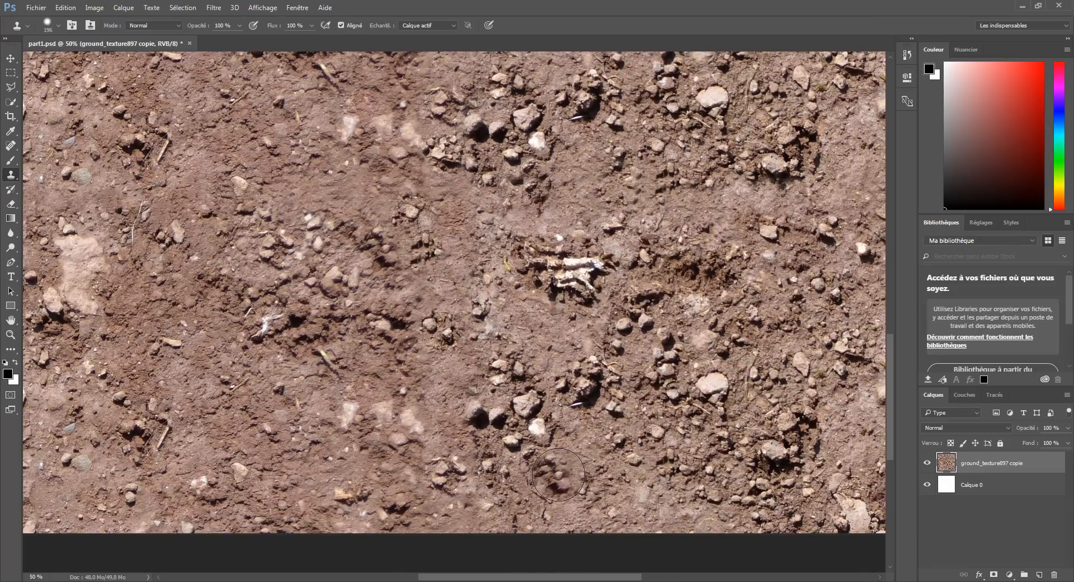
Step: Clone the debris cluster beside the elongated white stone onto the horizontal seam above the large pale rock and onto the brown patch above the bones
key(ctrl+minus)
key(ctrl+minus)
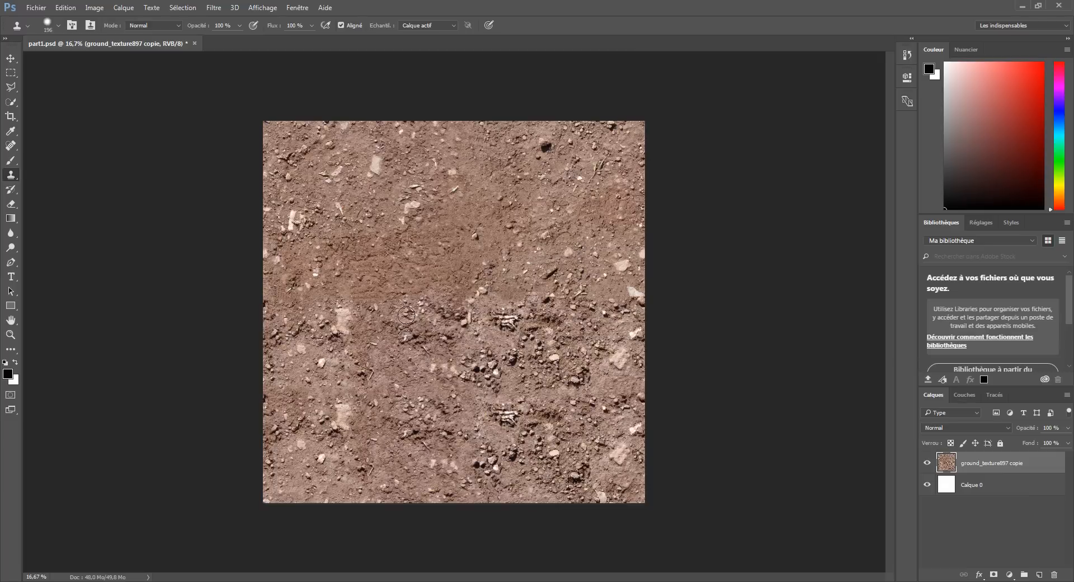
key(ctrl+plus)
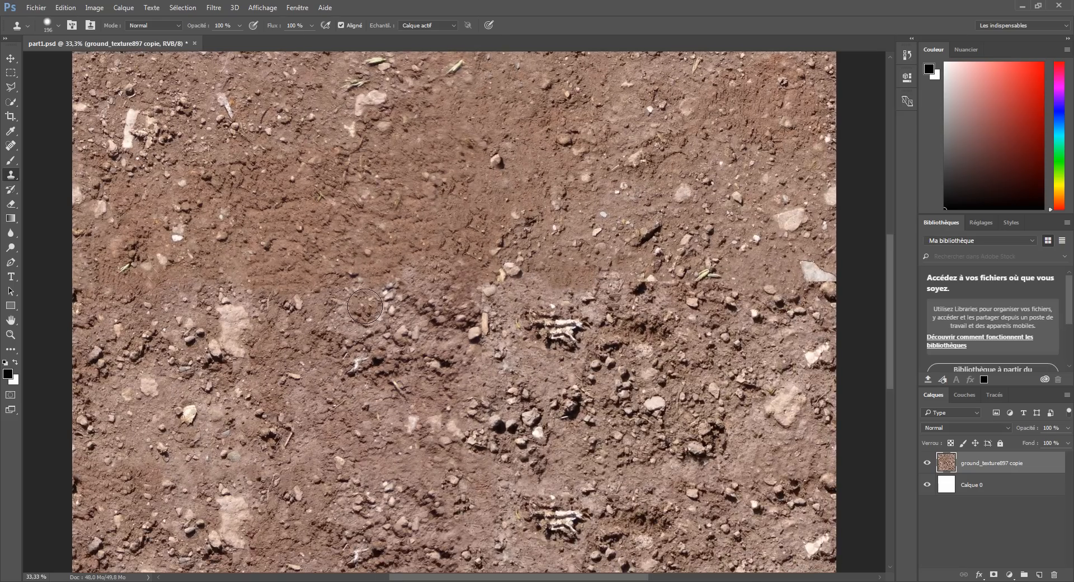
mouse_move(256, 269)
mouse_down()
mouse_move(501, 321)
mouse_move(462, 314)
mouse_move(448, 287)
mouse_move(444, 334)
mouse_up()
key(ctrl+plus)
key(ctrl+plus)
key(ctrl+plus)
key(ctrl+minus)
key(ctrl+minus)
key(ctrl+minus)
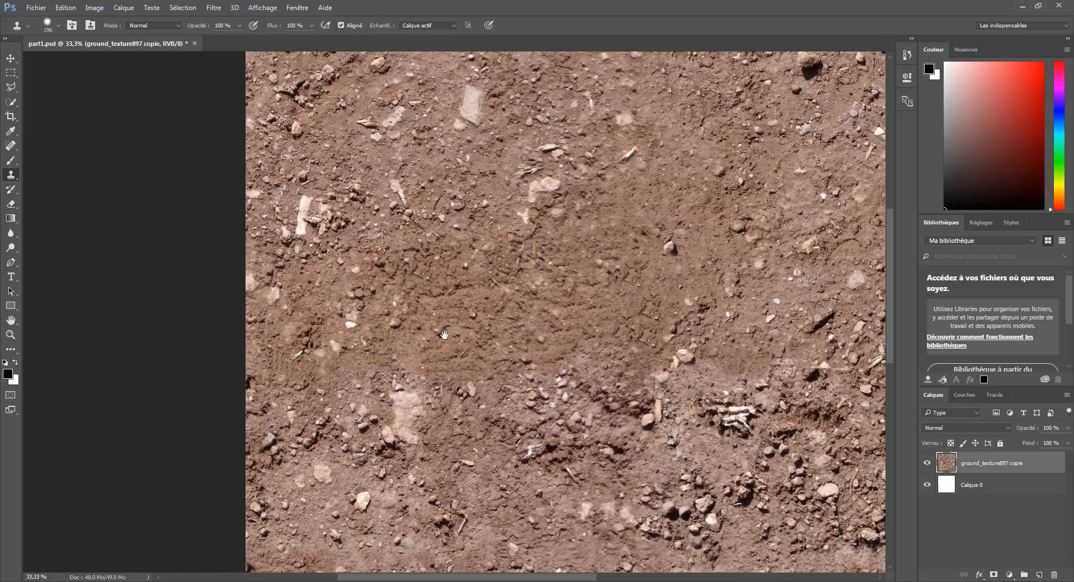
alt+click(326, 223)
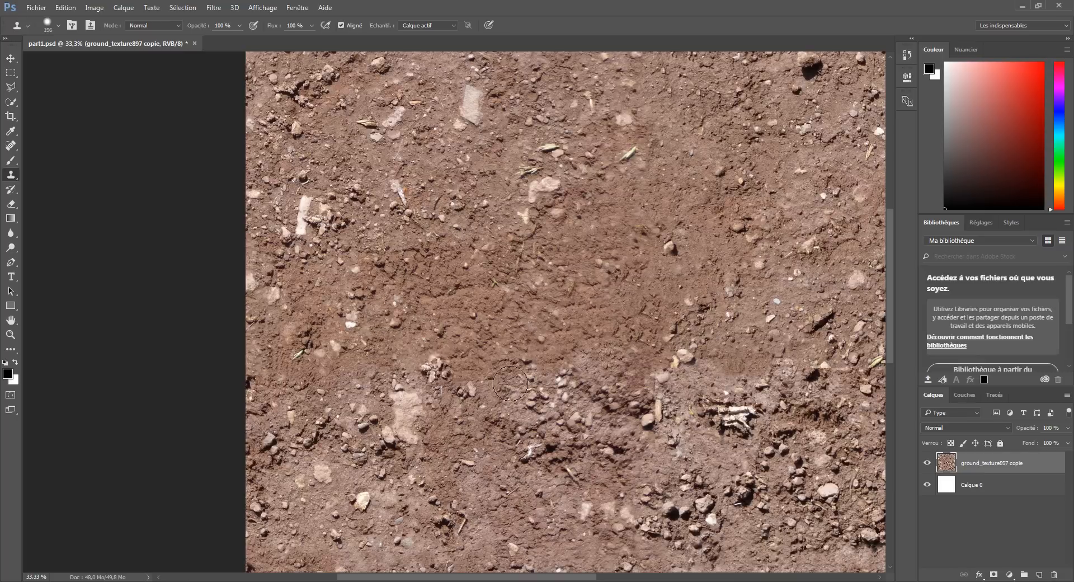
click(646, 416)
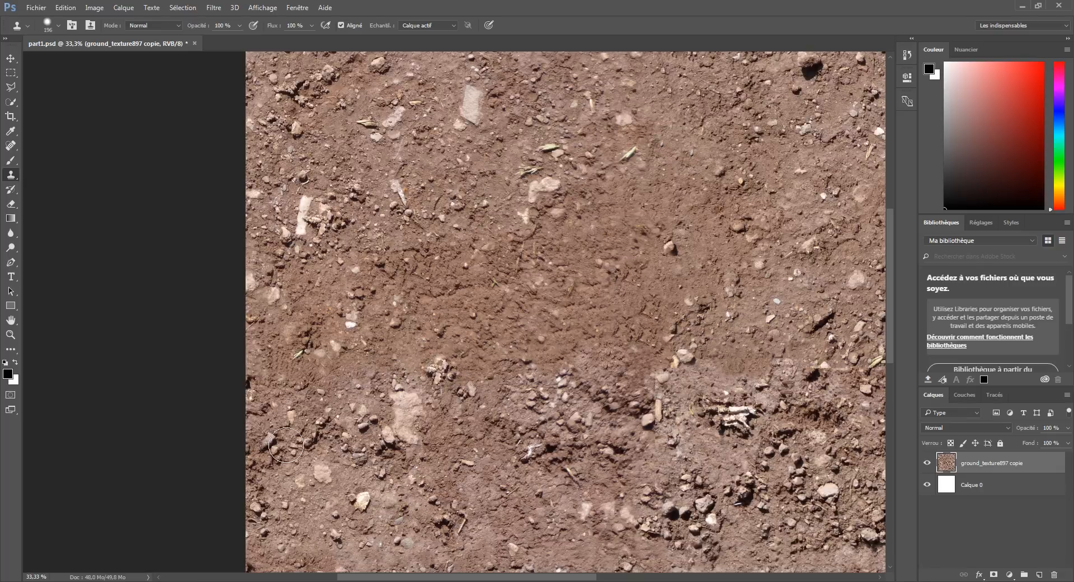
Step: Clone pebbled soil from near the texture's upper edge onto the plain brown area above the large pale rock
scroll(442, 239, up, 3)
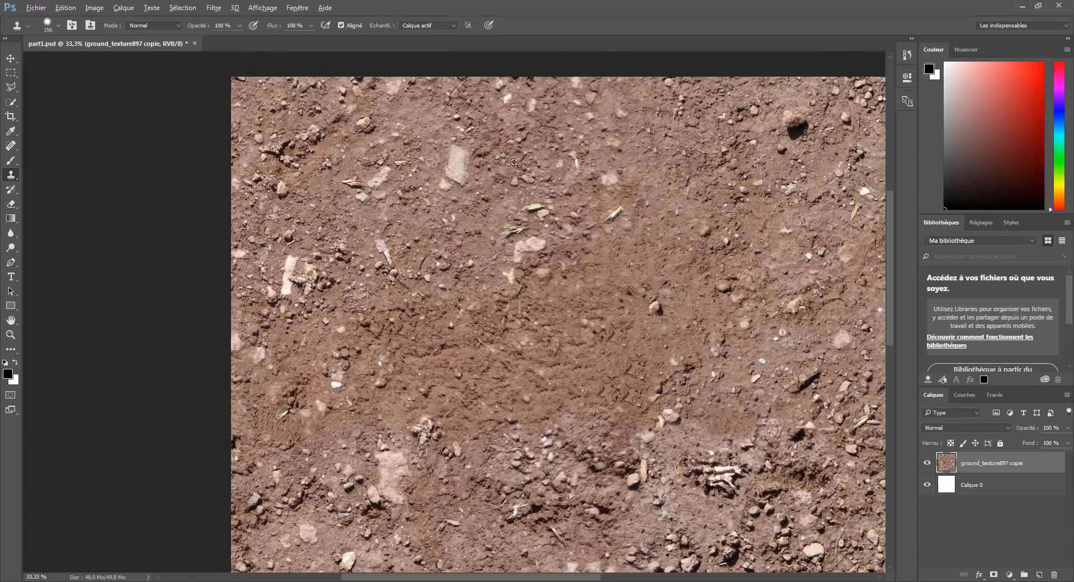
alt+click(516, 144)
drag(443, 404, 439, 409)
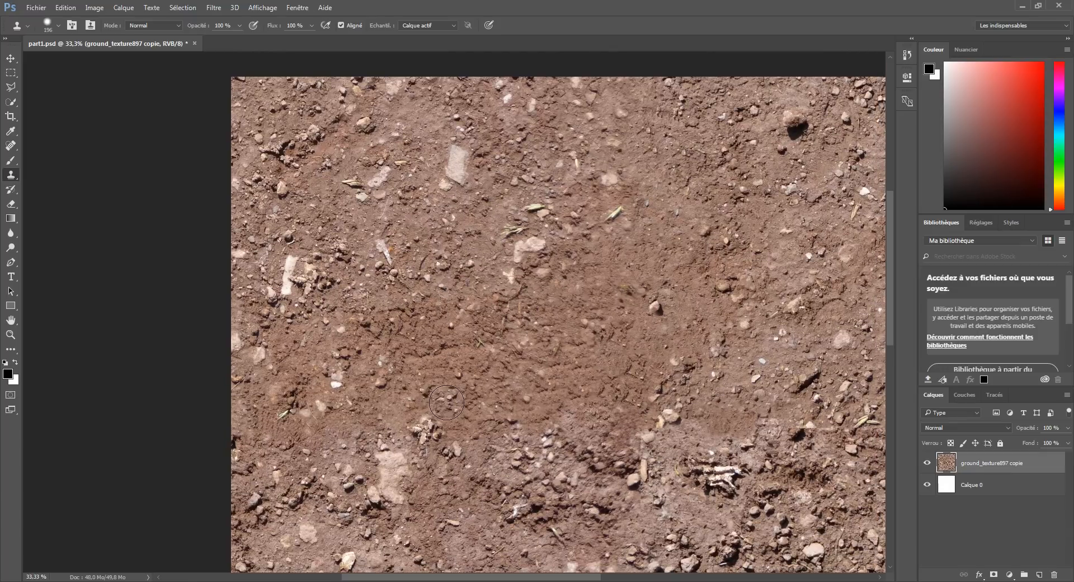
Step: Clone plain soil over the pale stick and the stone above it on the vertical seam beside the upper bones
scroll(523, 440, down, 3)
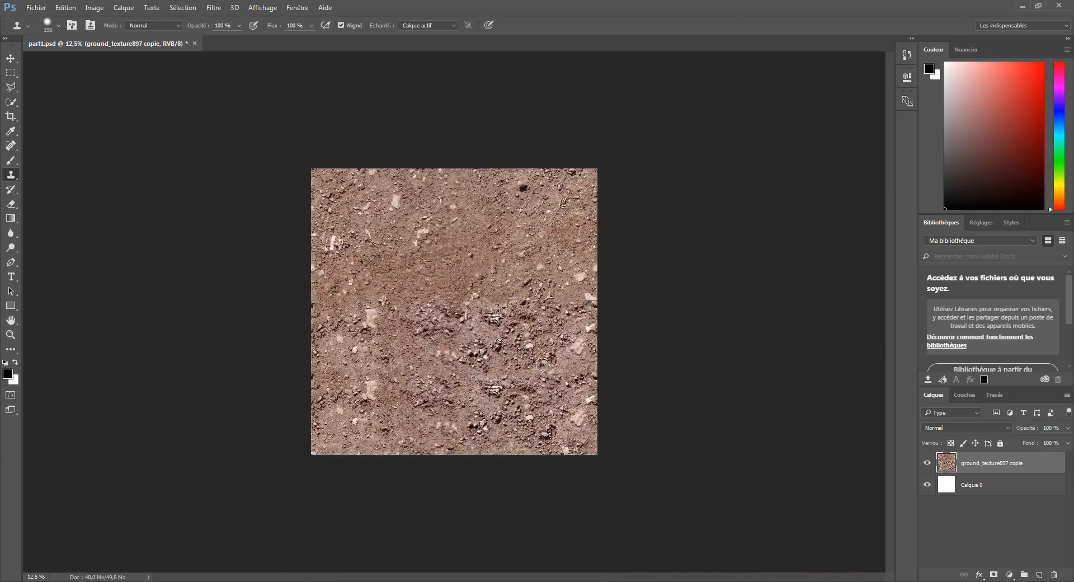
scroll(517, 343, up, 3)
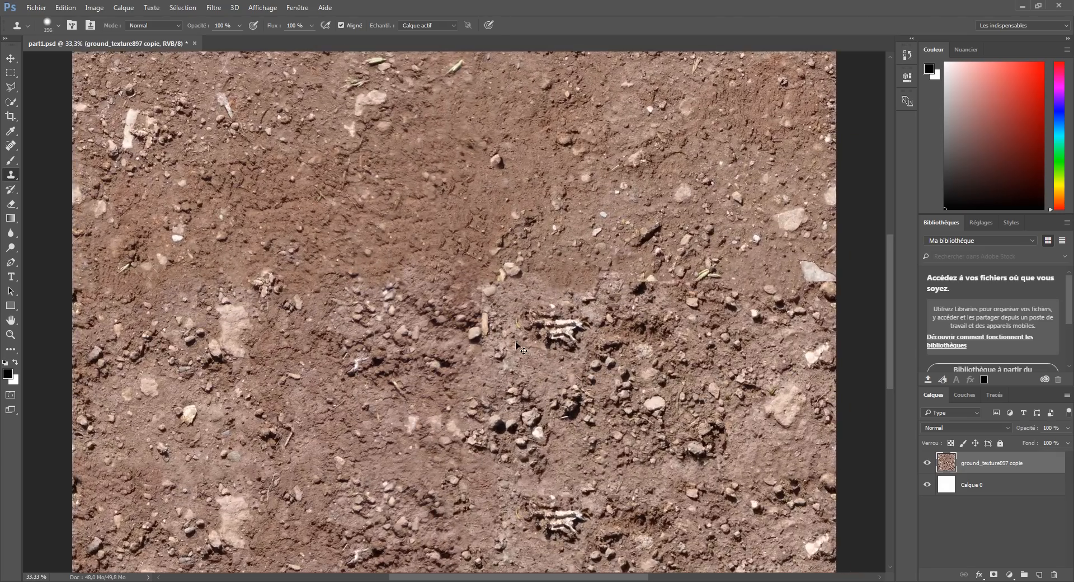
scroll(517, 344, up, 2)
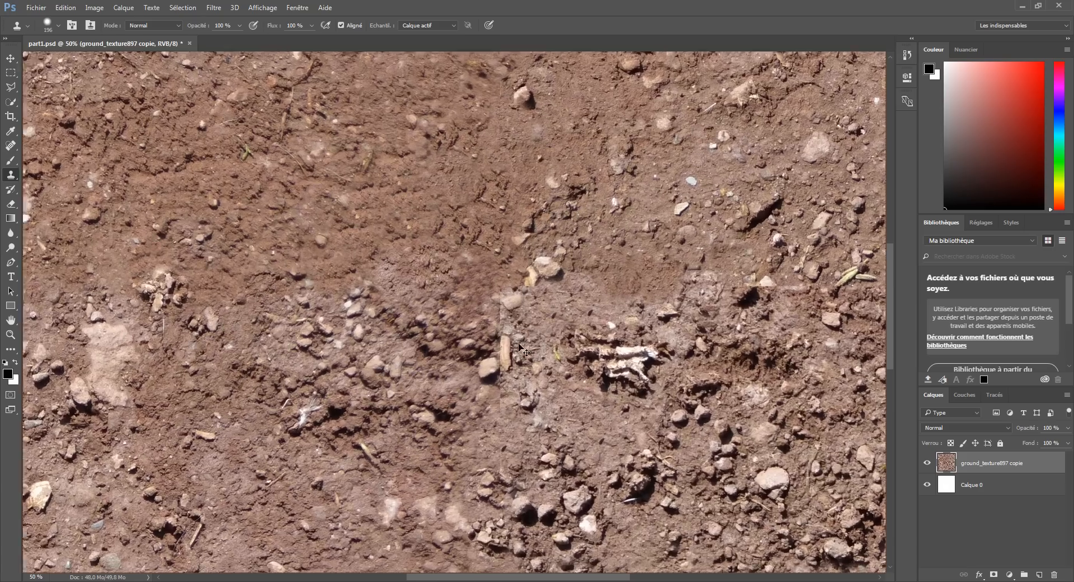
scroll(525, 352, up, 1)
drag(523, 342, 447, 346)
key(ctrl+plus)
key(ctrl+minus)
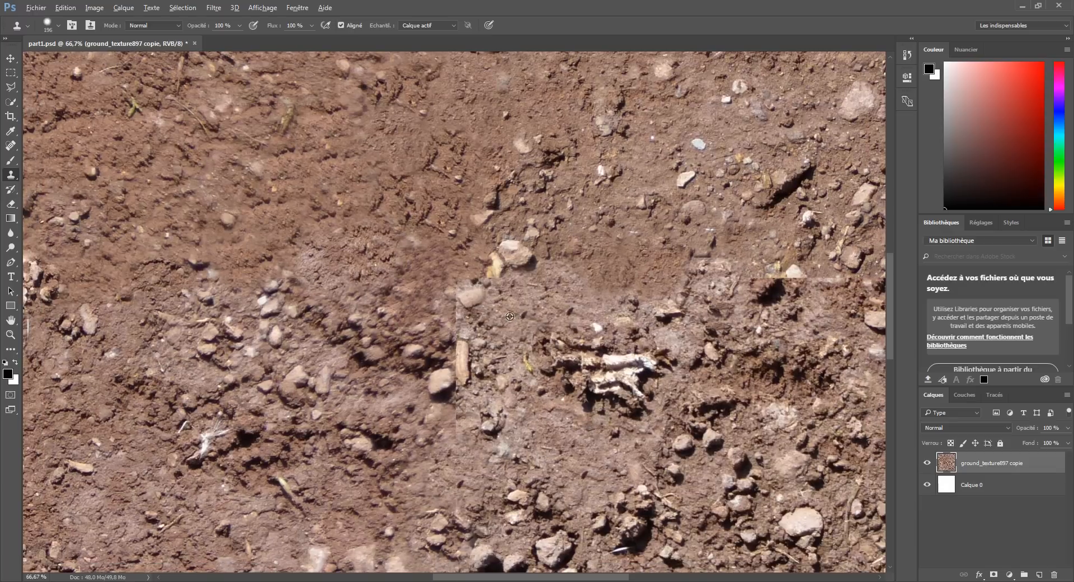
drag(491, 315, 464, 306)
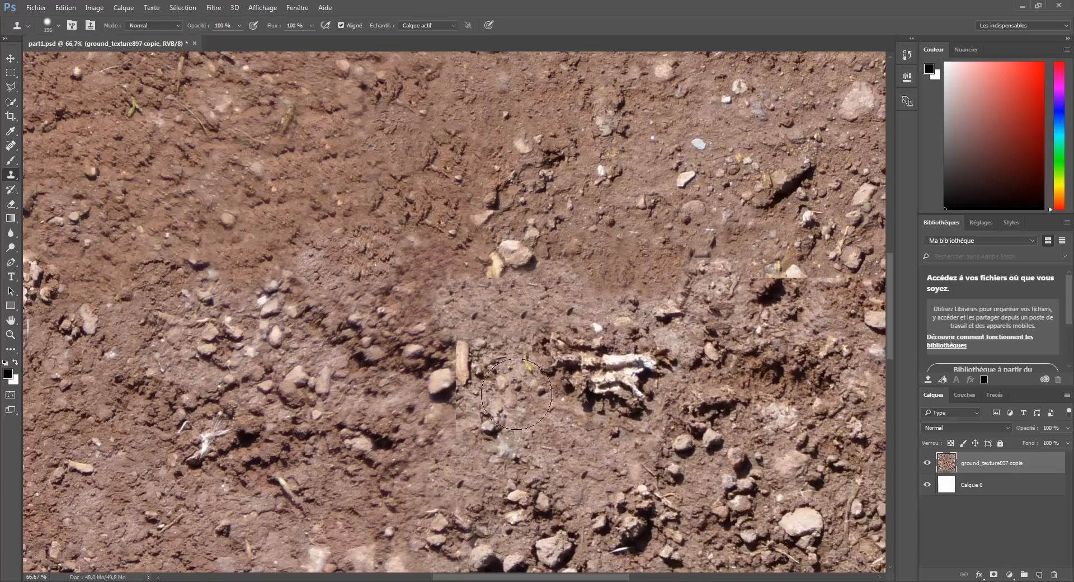
drag(520, 428, 496, 361)
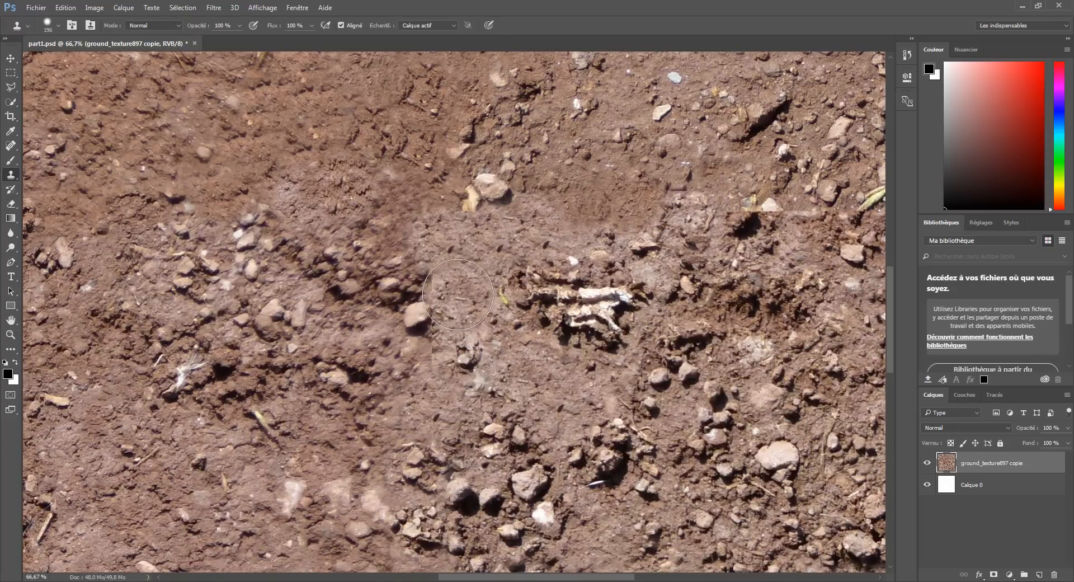
Step: Clone soil over the brown stone beside the upper bones and blend the ground along the vertical seam below it
click(443, 395)
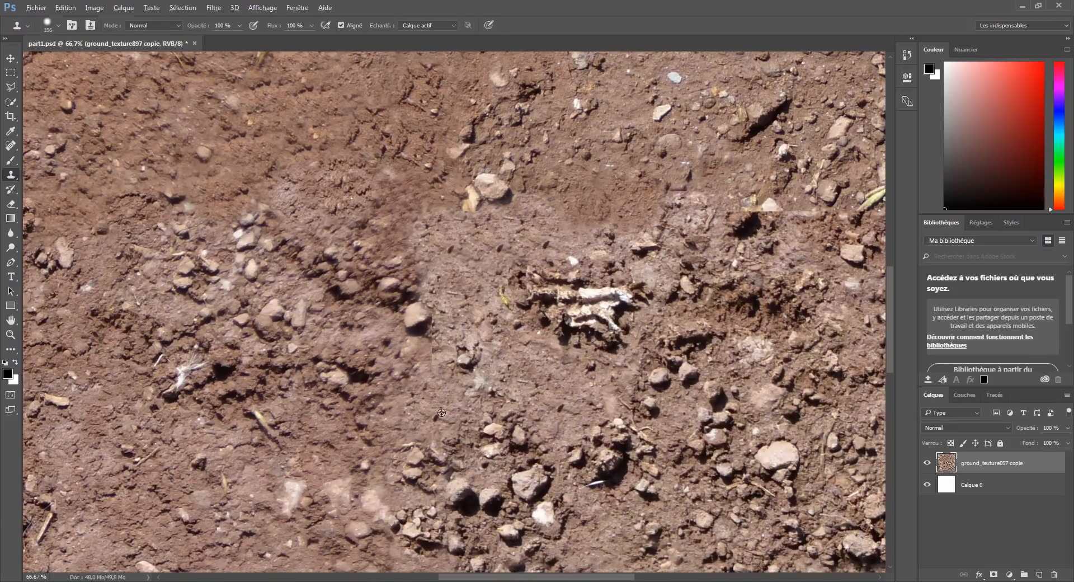
drag(425, 344, 423, 316)
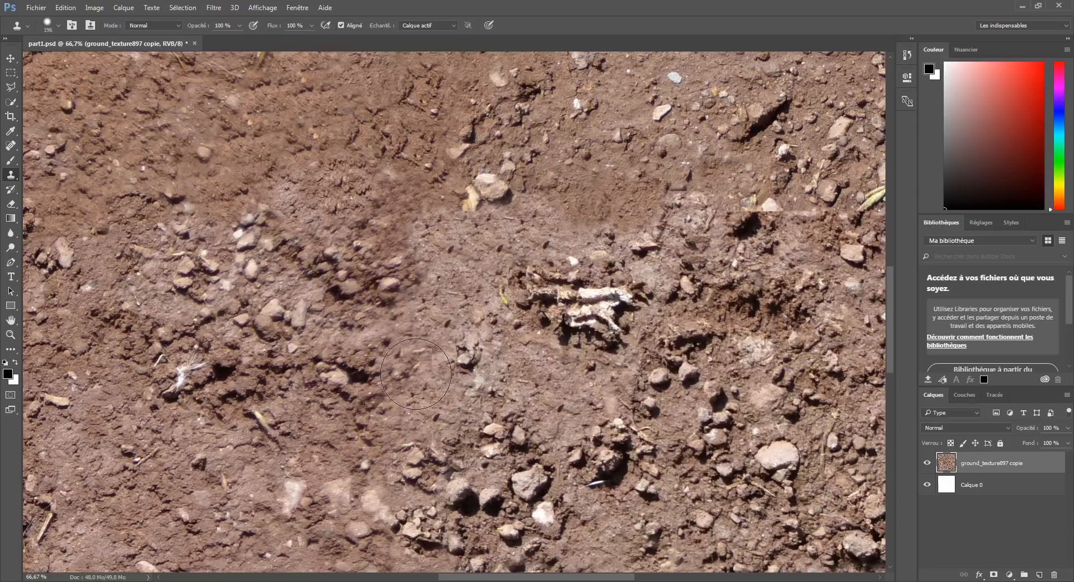
mouse_move(416, 373)
mouse_down()
mouse_move(422, 383)
mouse_move(442, 352)
mouse_up()
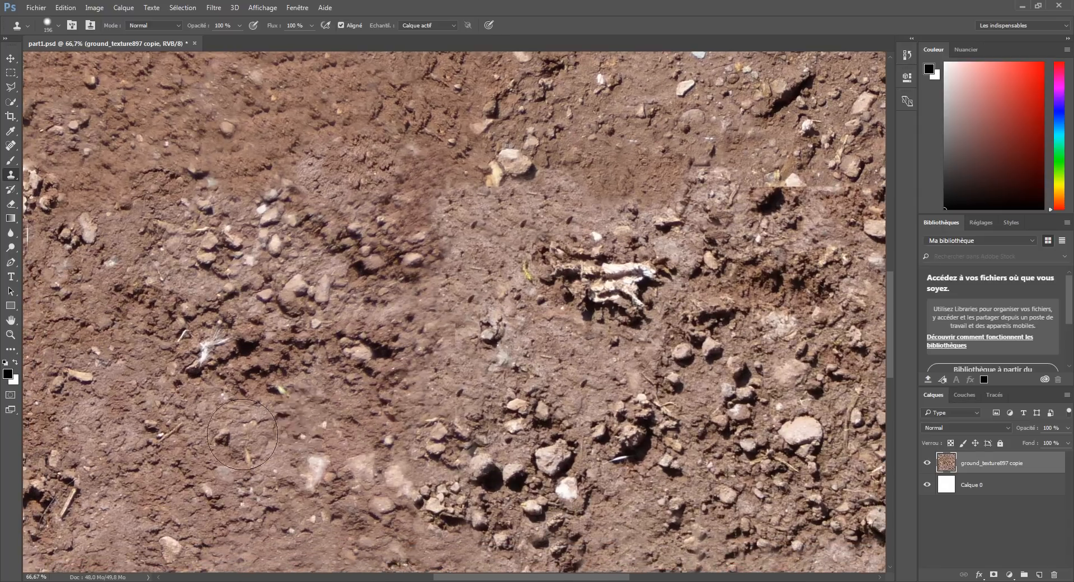
click(299, 423)
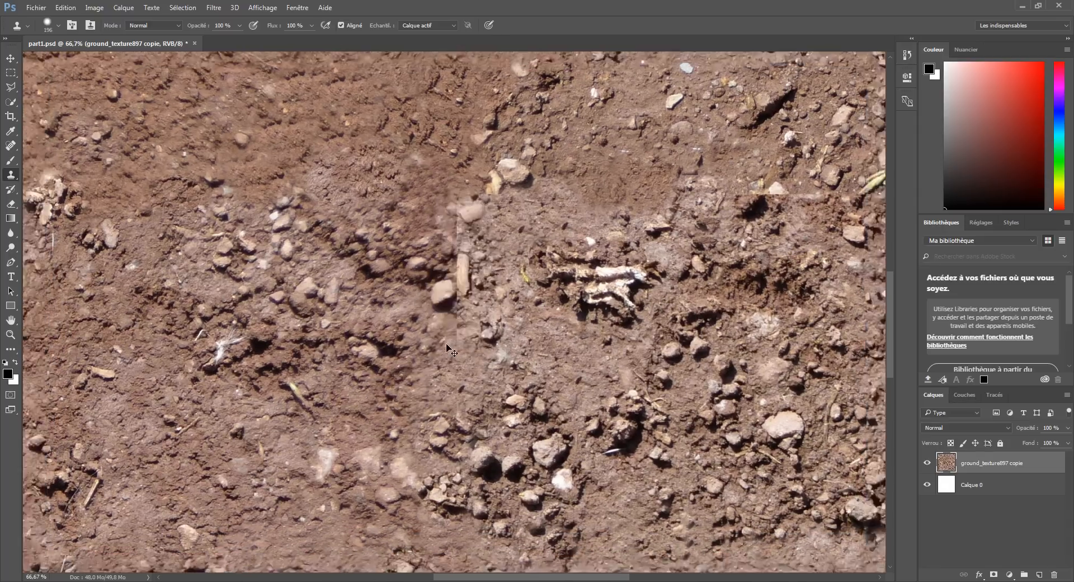
Step: Clone reddish-brown soil over the visible colour transition where the vertical and horizontal seams meet, beside the yellowish stone
key(ctrl+minus)
key(ctrl+minus)
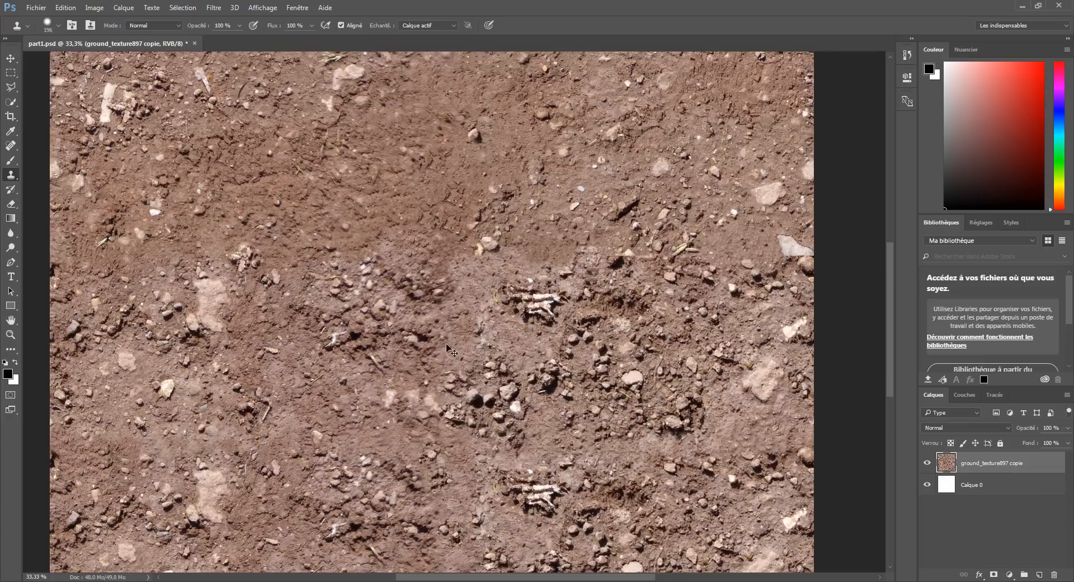
key(ctrl+minus)
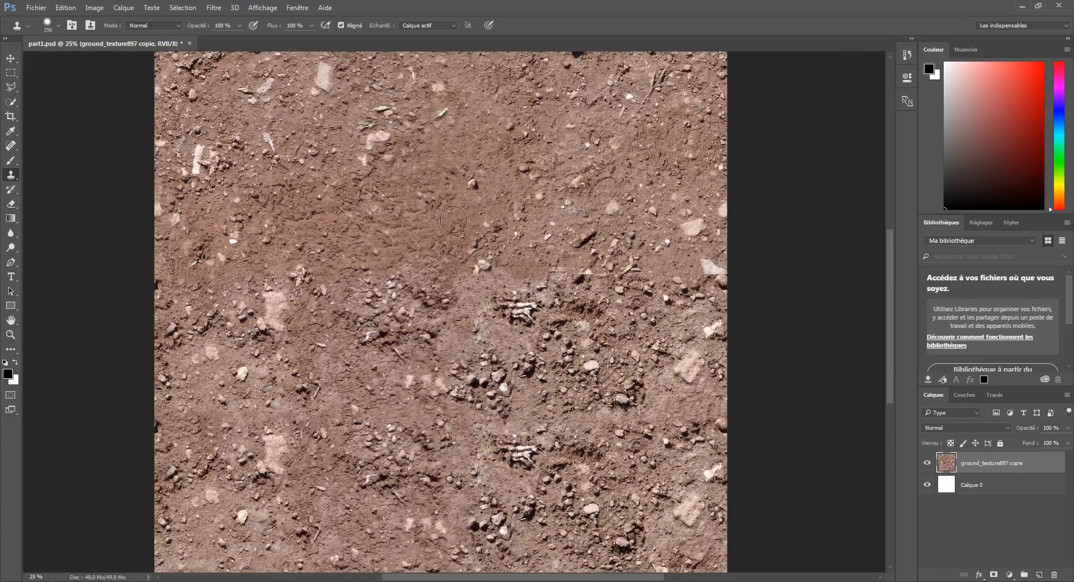
key(ctrl+minus)
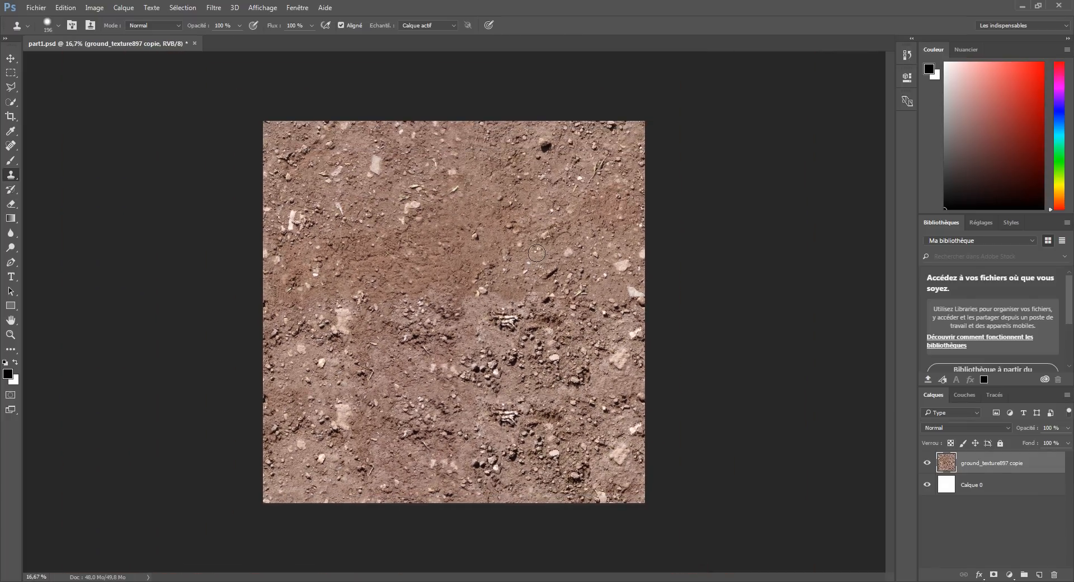
key(ctrl+plus)
key(ctrl+plus)
drag(499, 269, 471, 208)
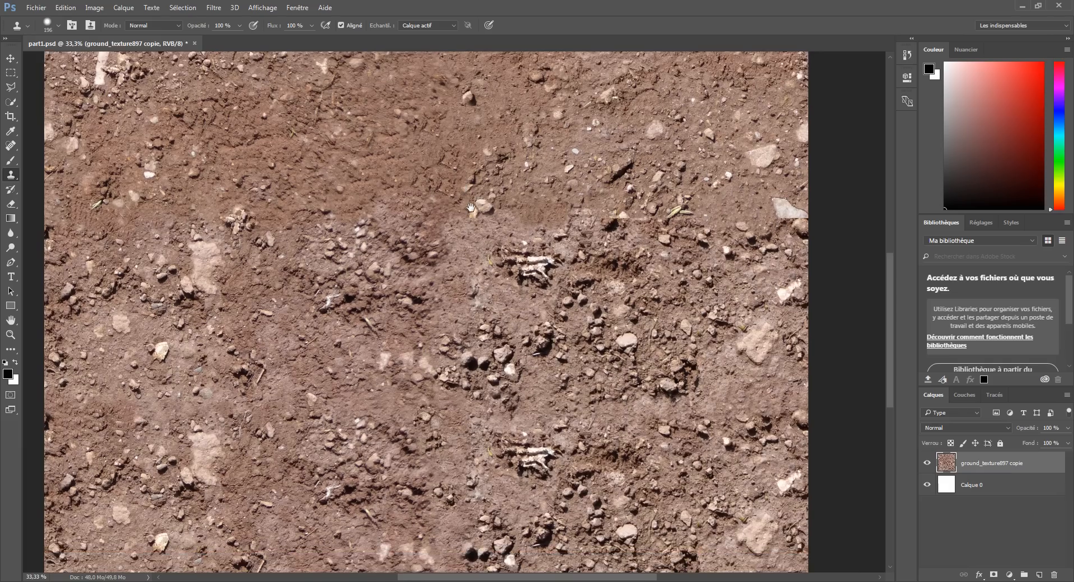
key(ctrl+plus)
key(ctrl+plus)
key(ctrl+plus)
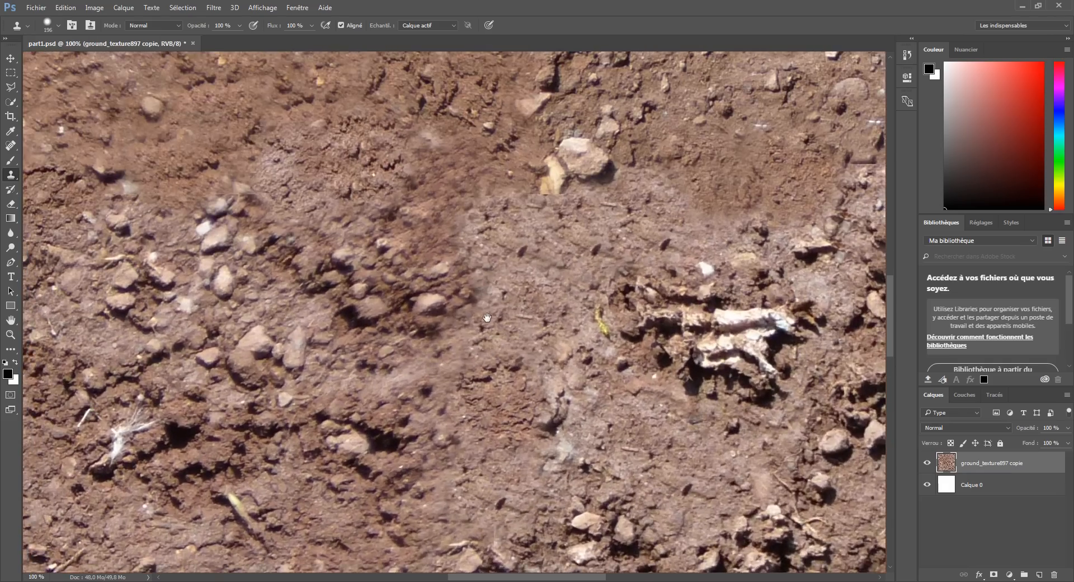
key(ctrl+minus)
key(ctrl+minus)
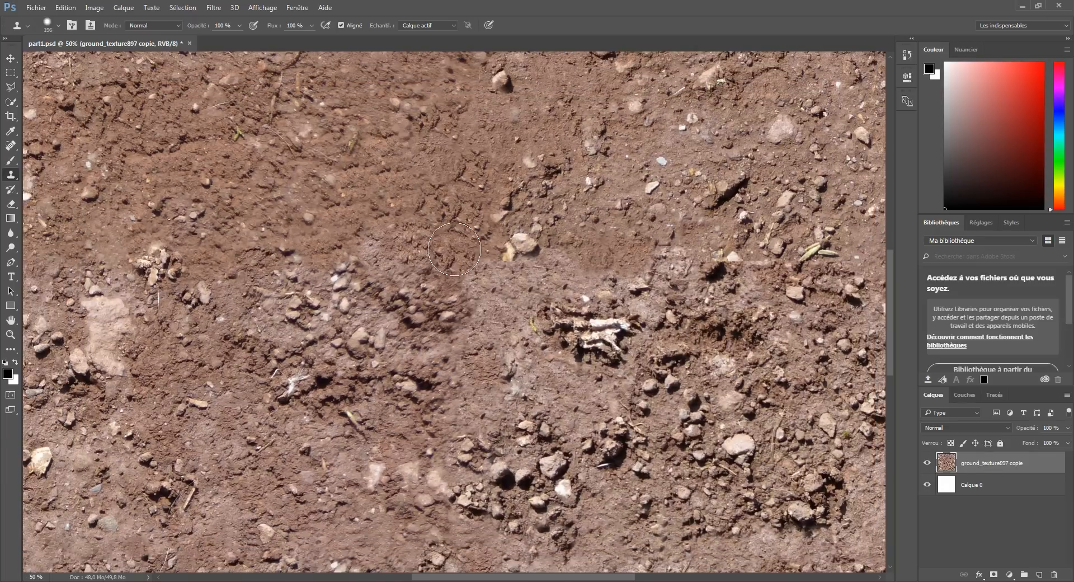
drag(430, 289, 441, 289)
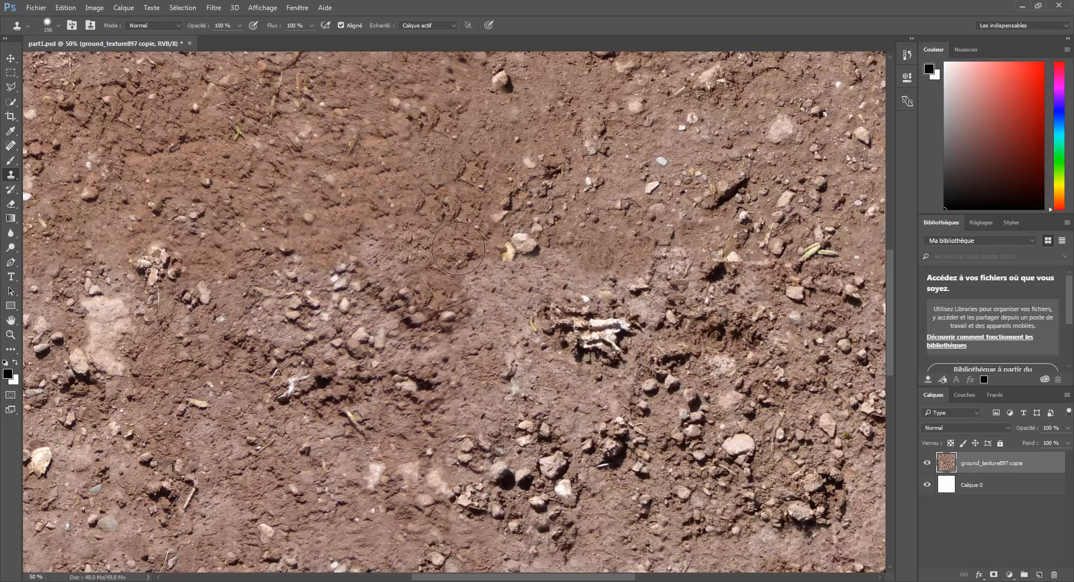
Step: Clone nearby soil over the cut-off stone on the horizontal seam between the upper bones and the green pods, blending the ground around it
key(ctrl+minus)
key(ctrl+minus)
key(ctrl+minus)
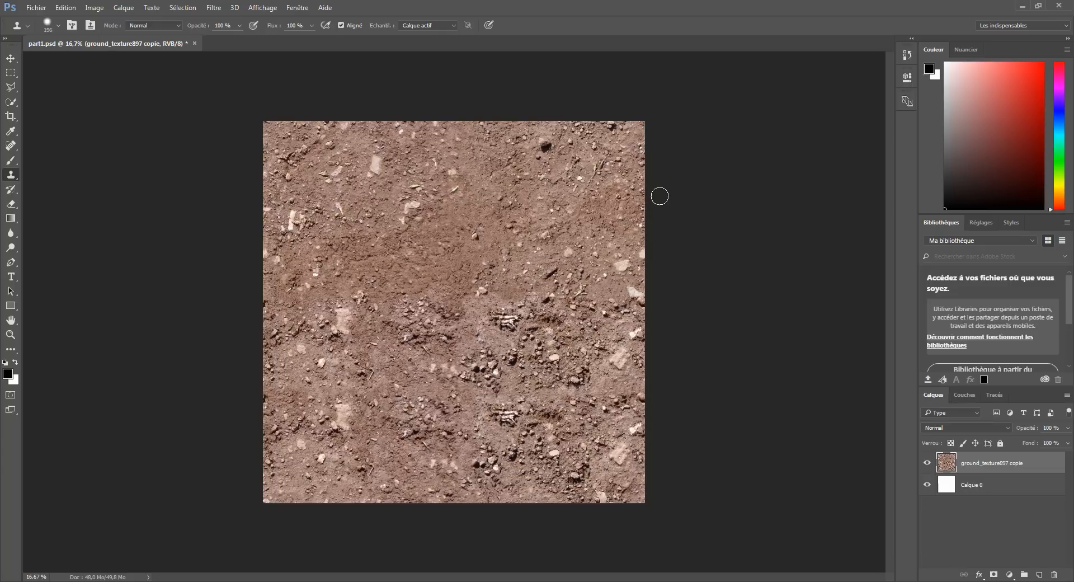
key(ctrl+plus)
key(ctrl+plus)
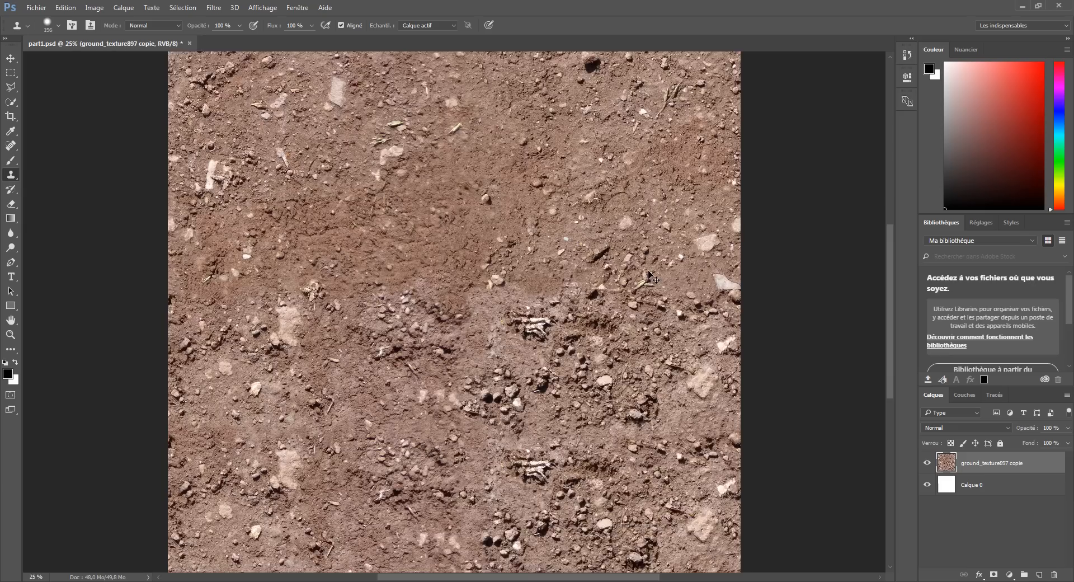
drag(649, 272, 409, 274)
key(ctrl+plus)
key(ctrl+plus)
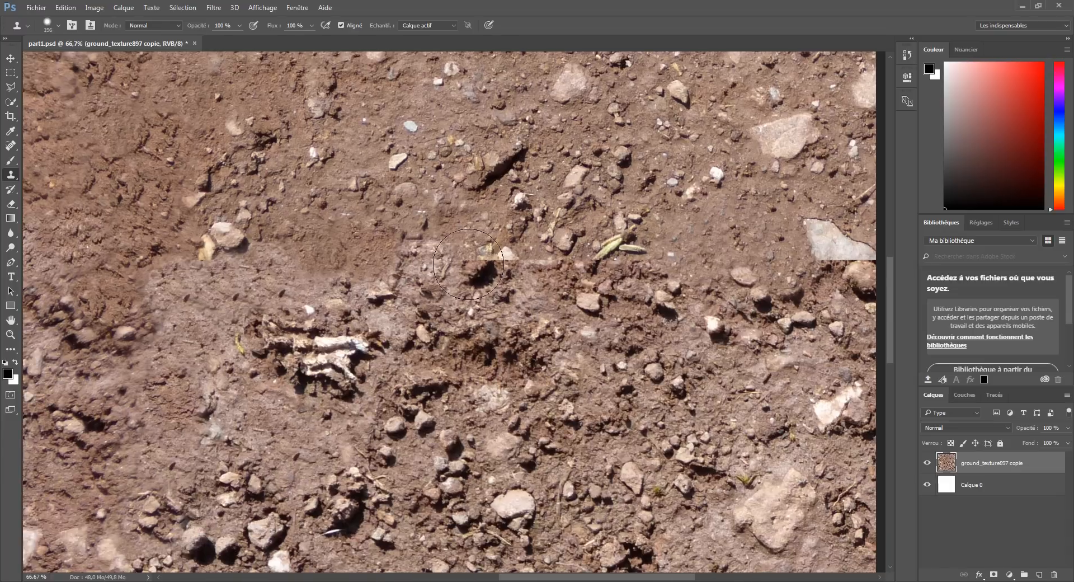
alt+click(458, 226)
mouse_move(507, 257)
mouse_down()
mouse_move(514, 289)
mouse_move(429, 307)
mouse_up()
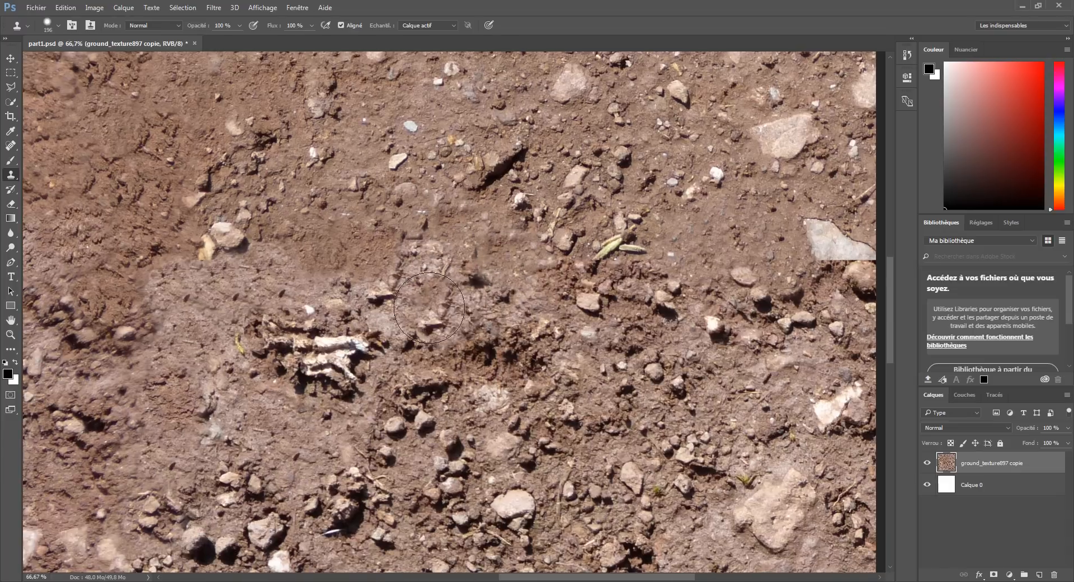
key(ctrl+z)
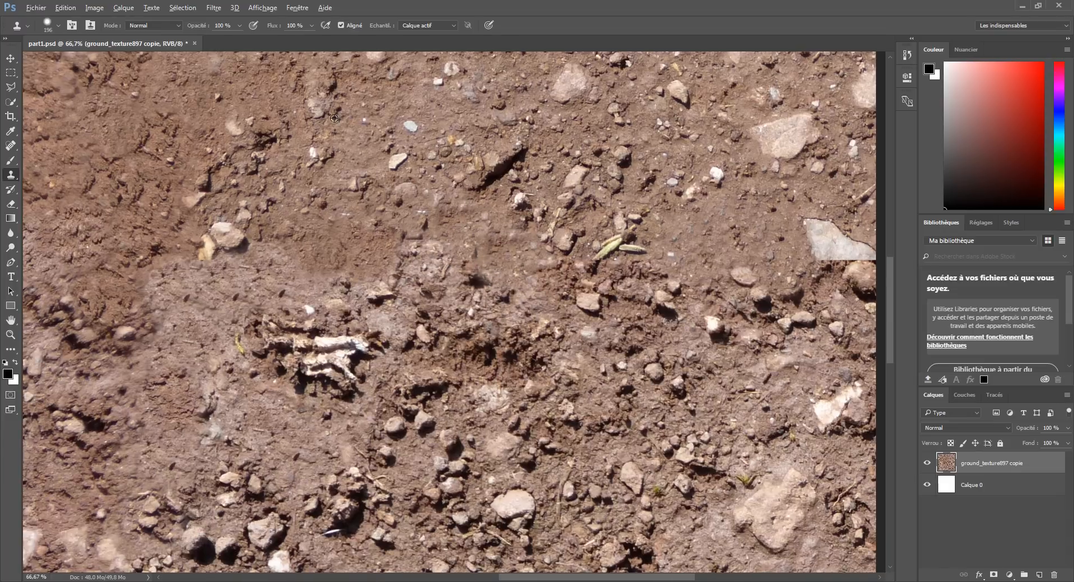
alt+click(264, 108)
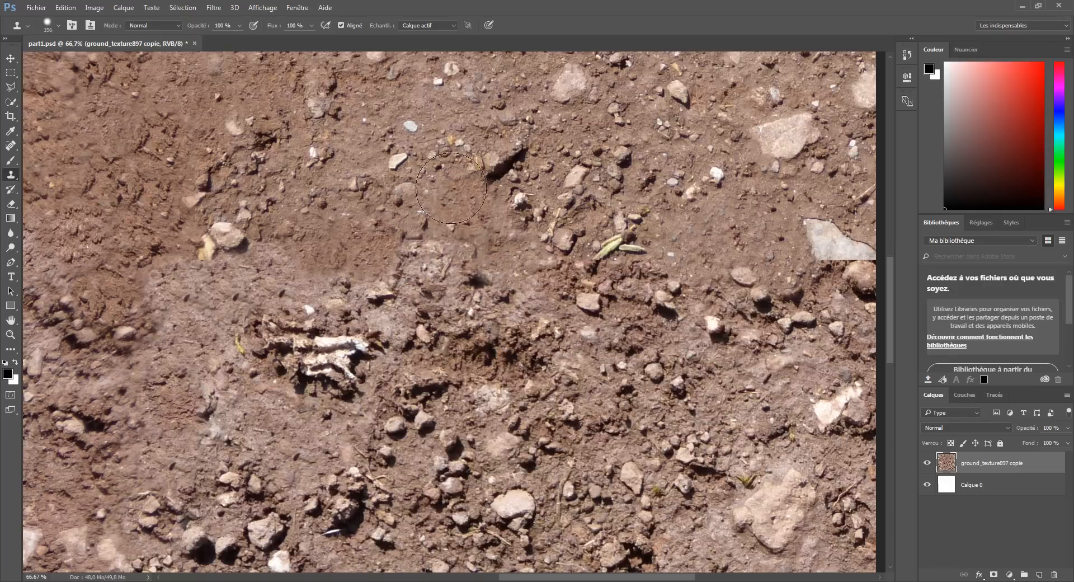
drag(447, 226, 448, 233)
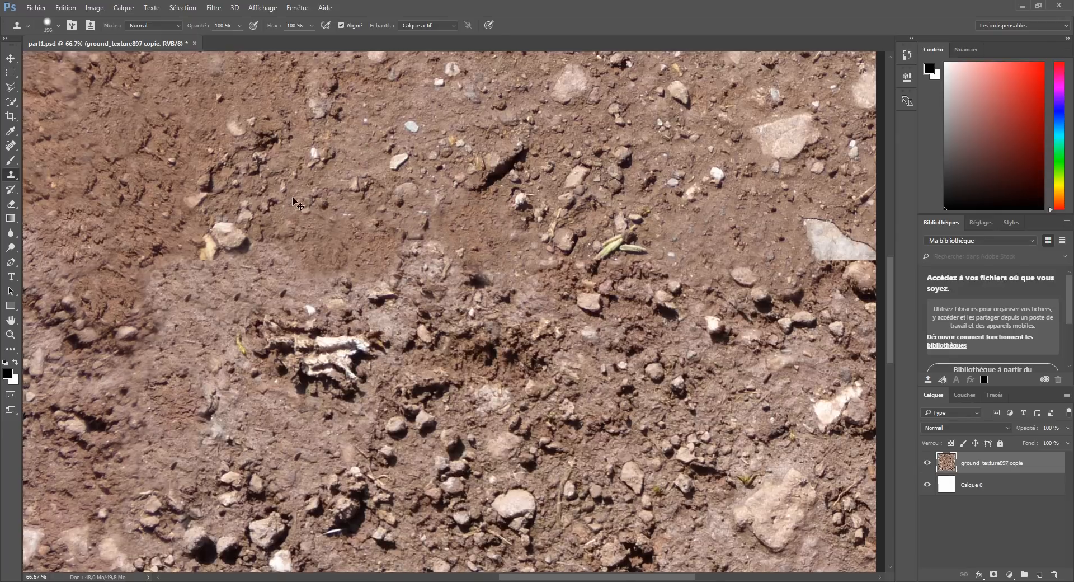
Step: Examine the whole texture and the area where the seams meet for remaining colour transitions and repeated details
key(ctrl+minus)
key(ctrl+minus)
key(ctrl+minus)
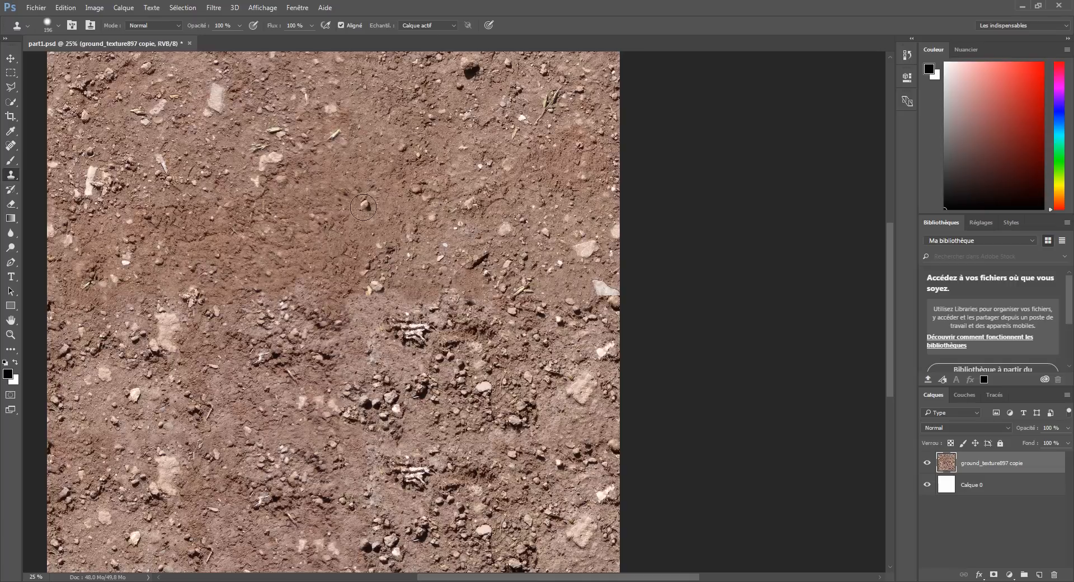
drag(538, 233, 600, 216)
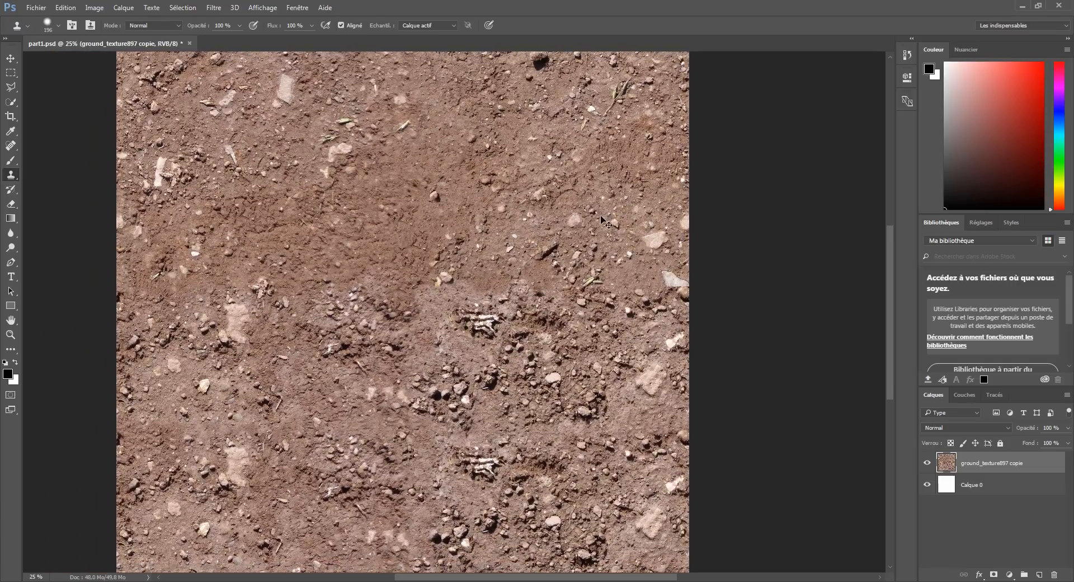
key(ctrl+minus)
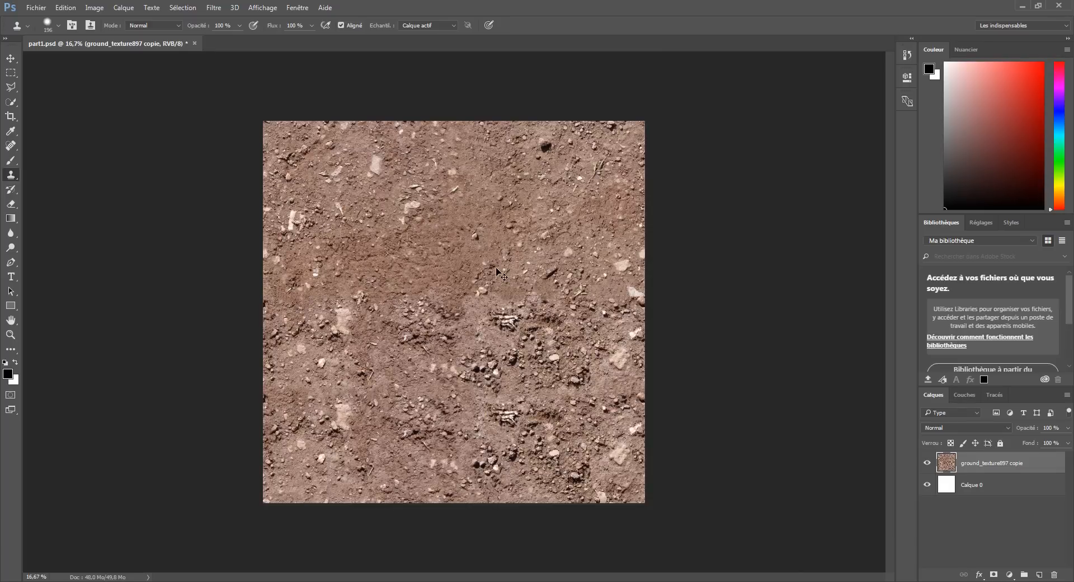
key(ctrl+plus)
key(ctrl+plus)
key(ctrl+plus)
key(ctrl+plus)
drag(517, 254, 417, 344)
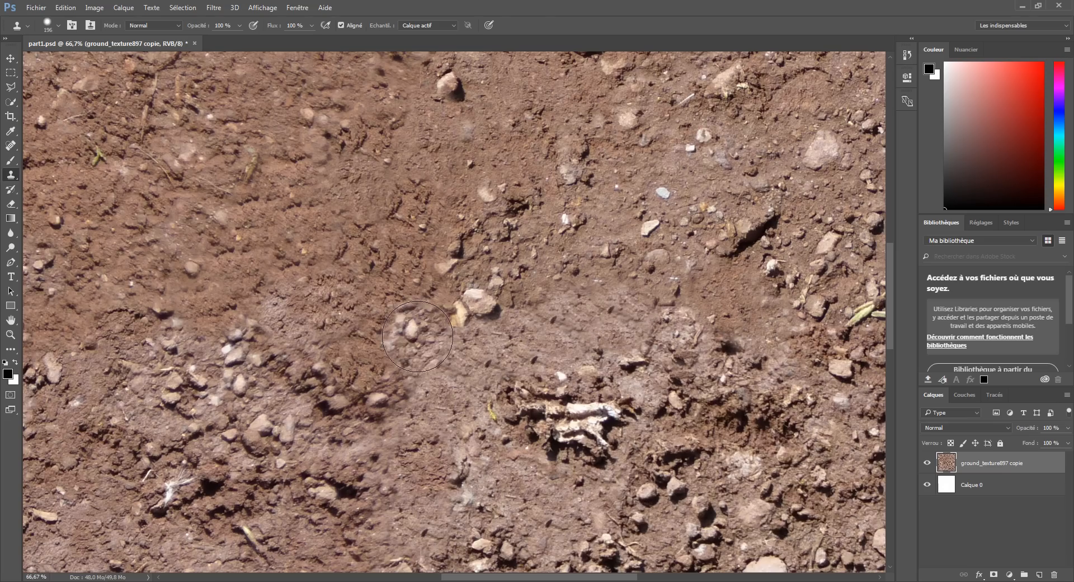
scroll(417, 339, down, 3)
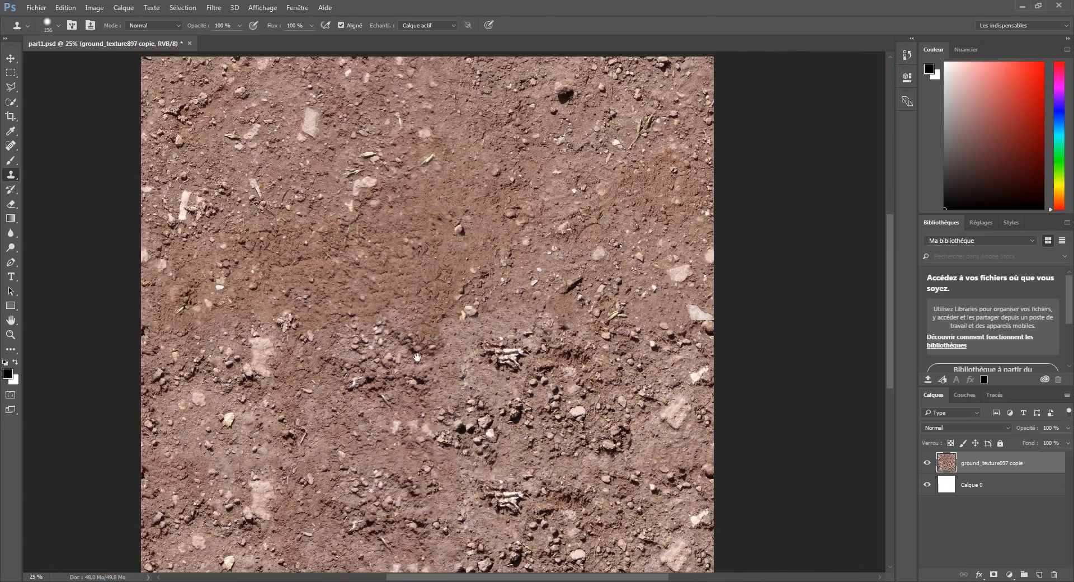
drag(418, 356, 444, 271)
mouse_move(473, 313)
mouse_down()
mouse_move(588, 373)
mouse_move(489, 313)
mouse_up()
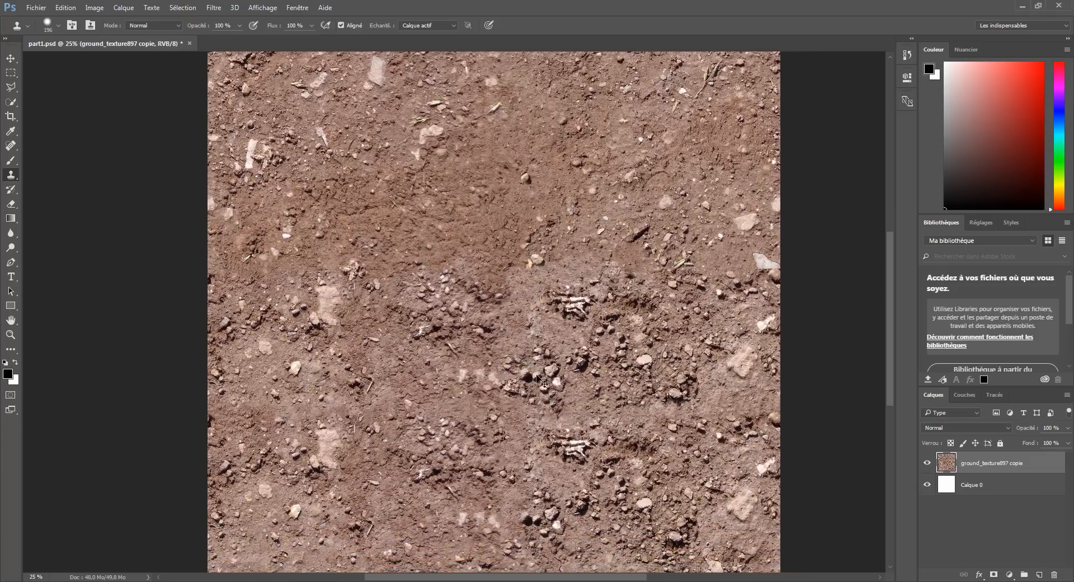
scroll(537, 375, down, 1)
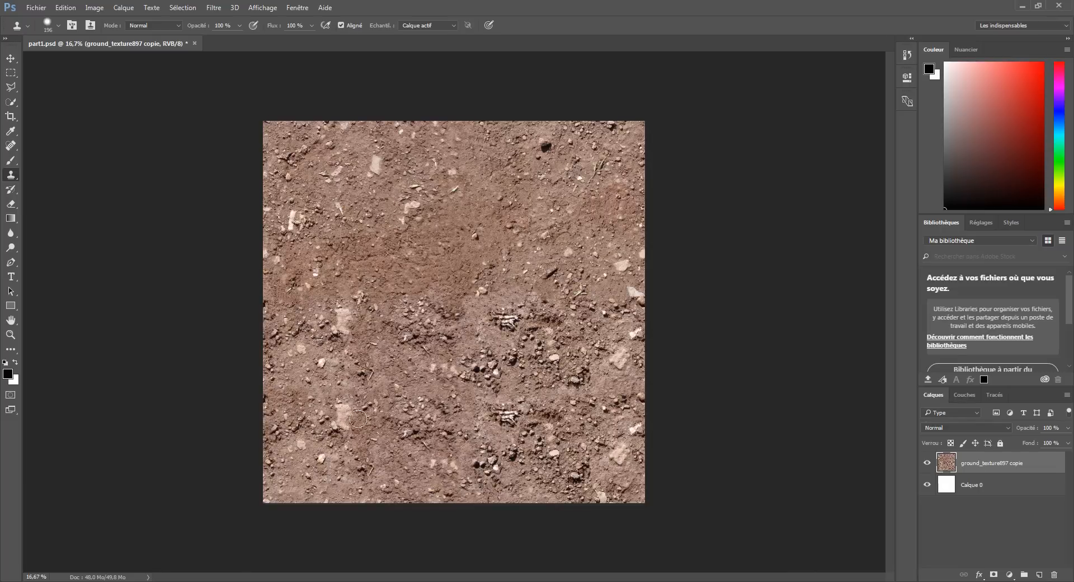
key(ctrl+plus)
key(ctrl+plus)
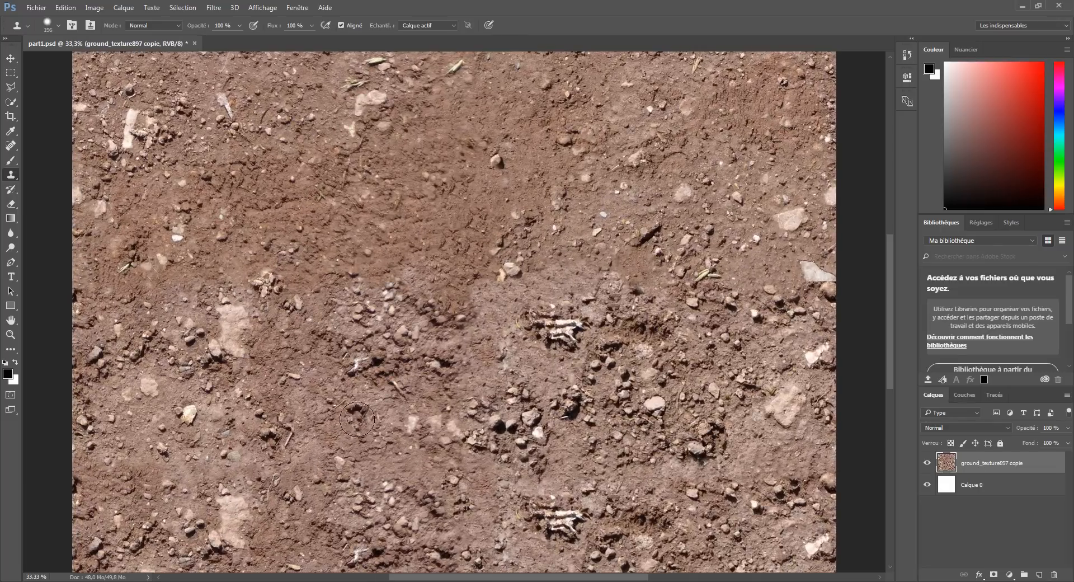
Step: Clone brown soil over the upper part of the lower copy of the large pale rock near the texture's left edge
drag(358, 425, 556, 289)
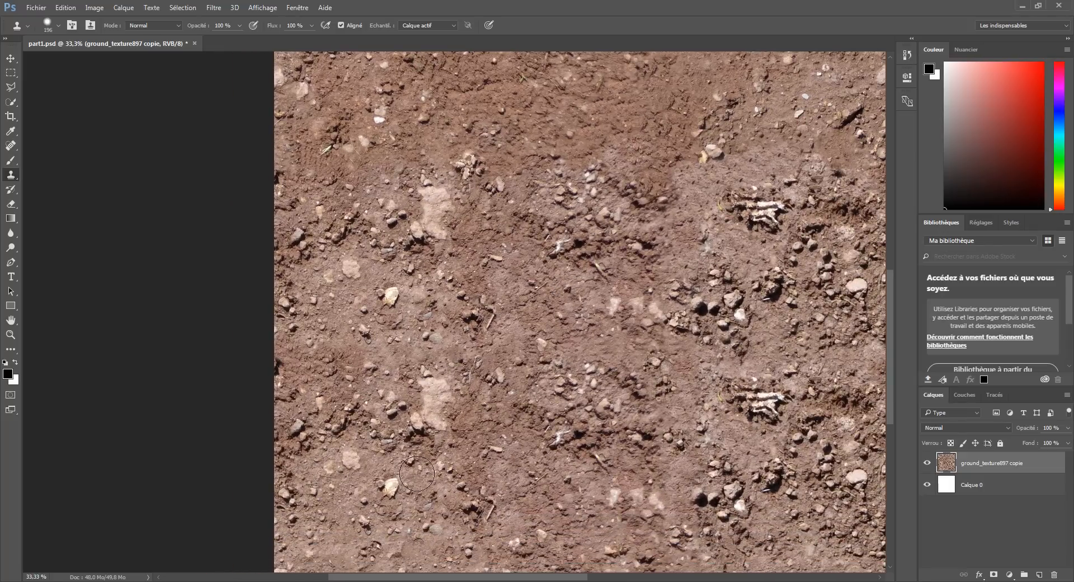
drag(466, 365, 375, 338)
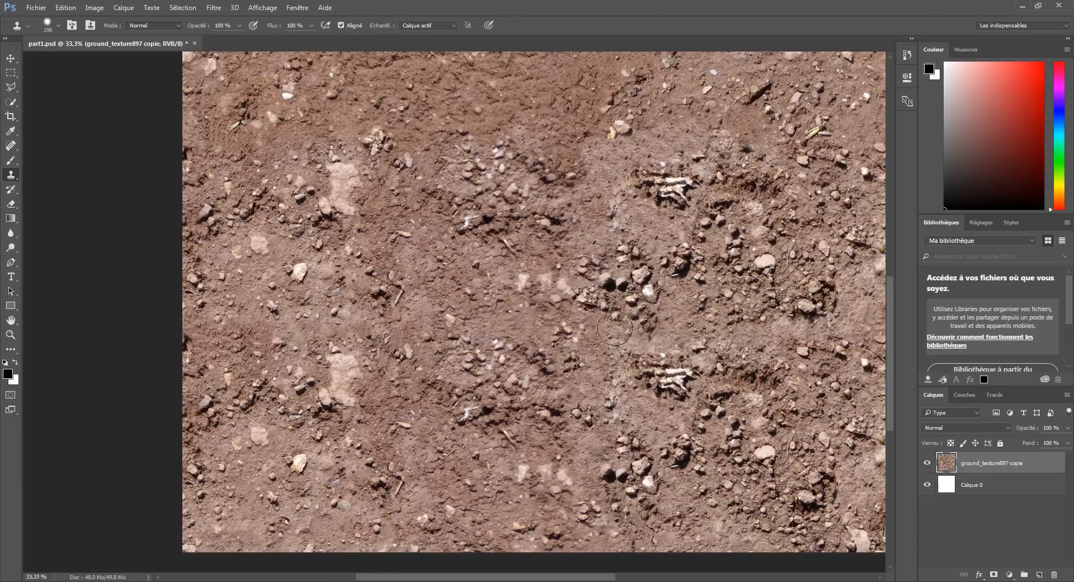
click(670, 374)
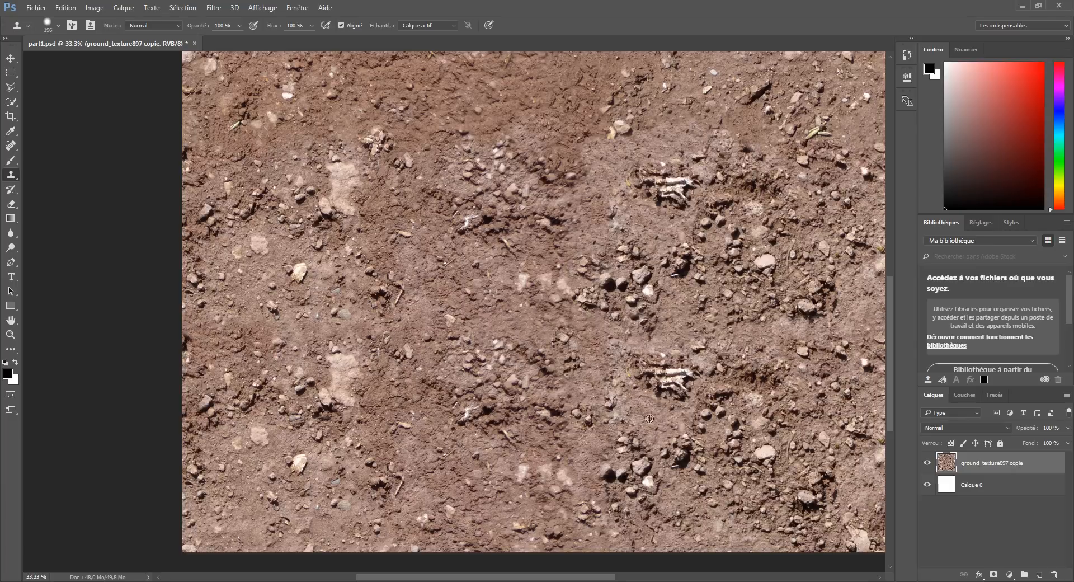
alt+click(291, 355)
click(338, 358)
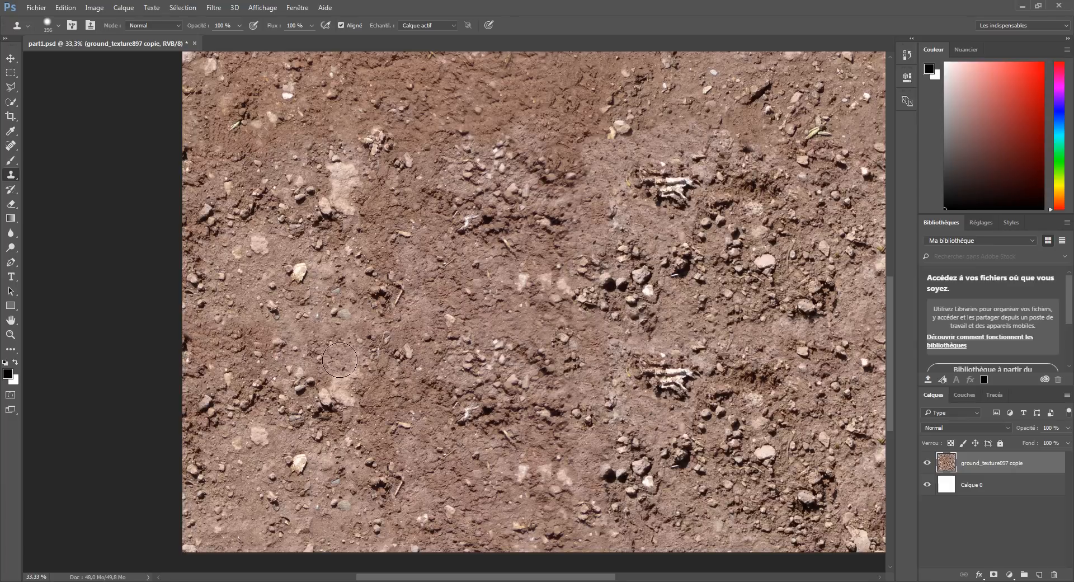
click(359, 312)
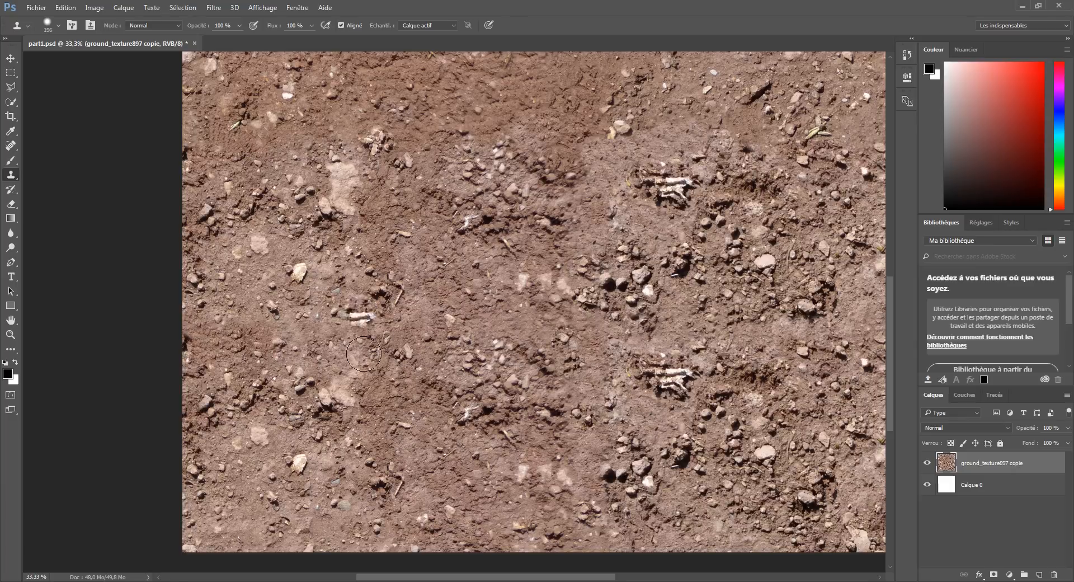
click(375, 448)
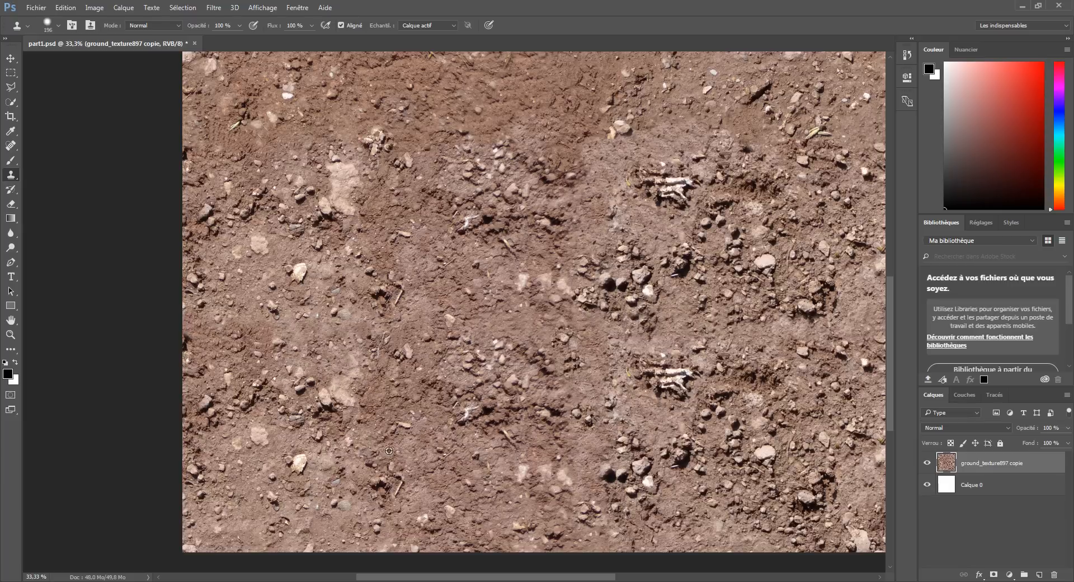
alt+click(376, 416)
click(358, 416)
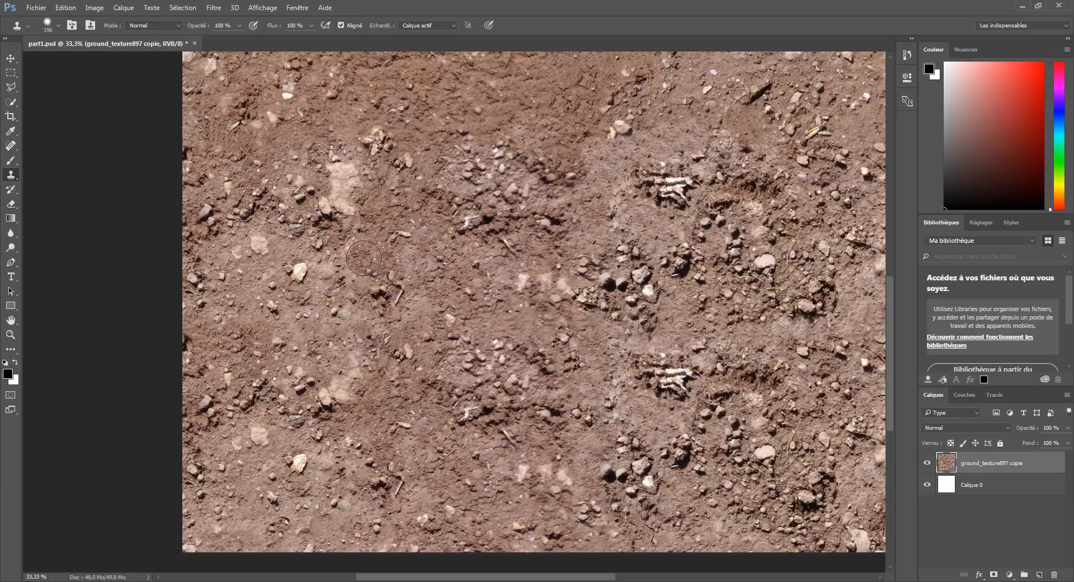
Step: Clone soil over the straight-cut lower edge of the grey stone and the brown stone beneath it at the texture's right edge
key(ctrl+minus)
drag(461, 355, 396, 462)
drag(426, 410, 405, 428)
mouse_move(473, 364)
mouse_down()
mouse_move(447, 394)
mouse_move(375, 343)
mouse_up()
key(ctrl+plus)
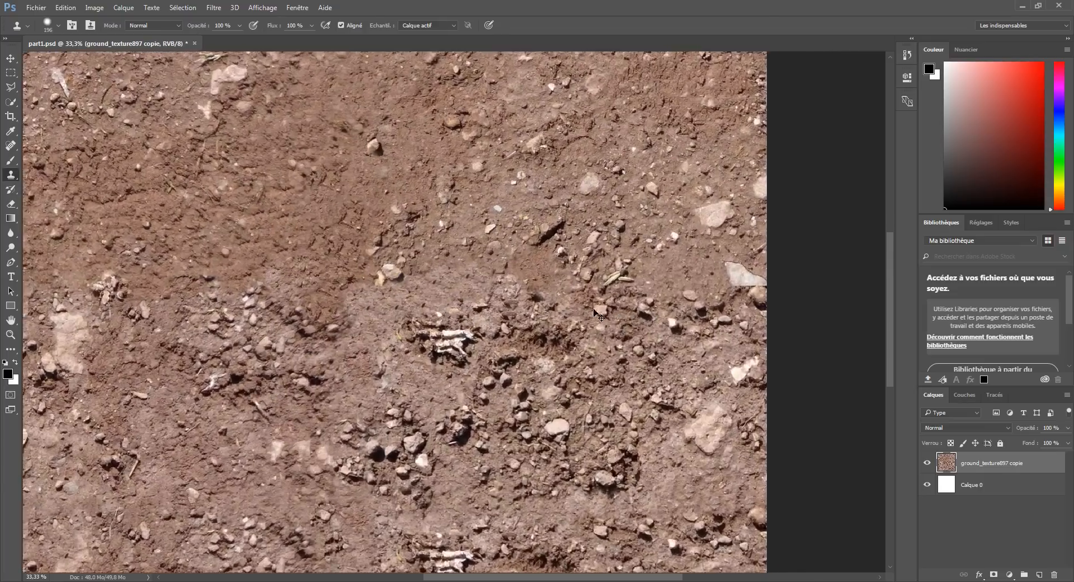
key(ctrl+plus)
key(ctrl+plus)
key(ctrl+plus)
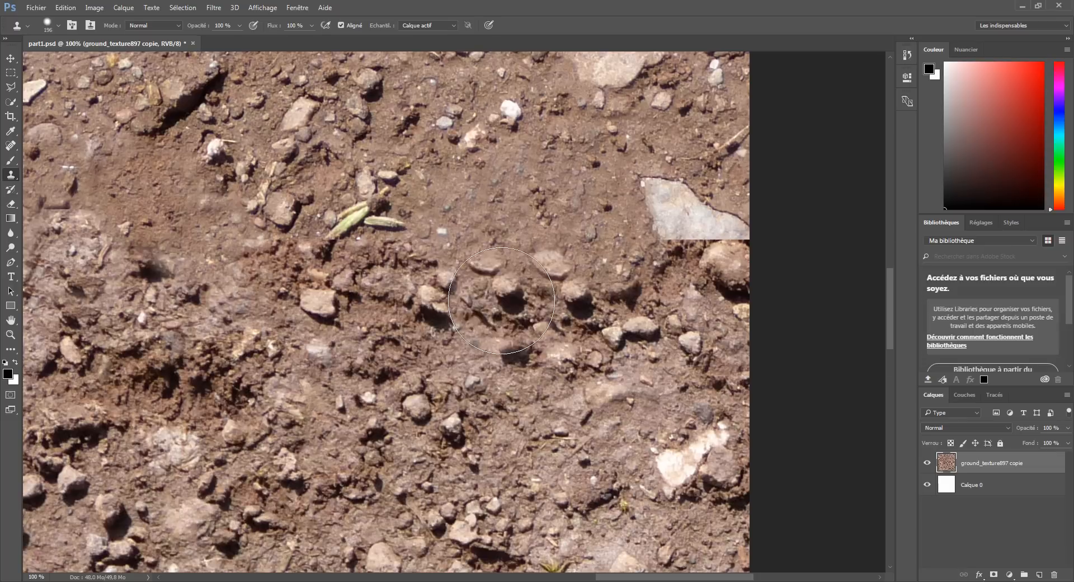
scroll(502, 300, right, 5)
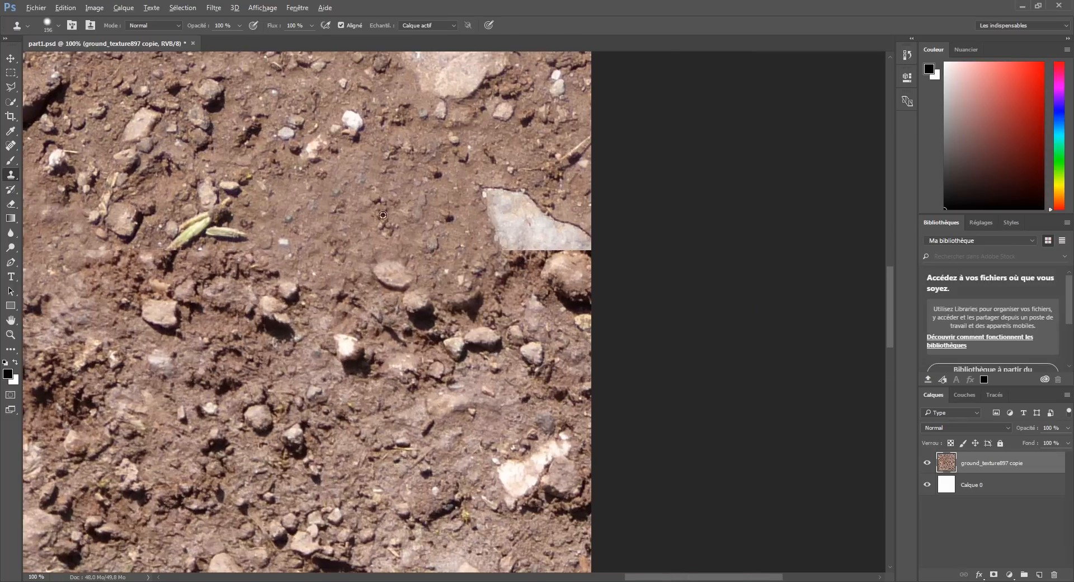
alt+click(351, 218)
drag(564, 279, 479, 330)
alt+click(517, 281)
drag(505, 257, 525, 289)
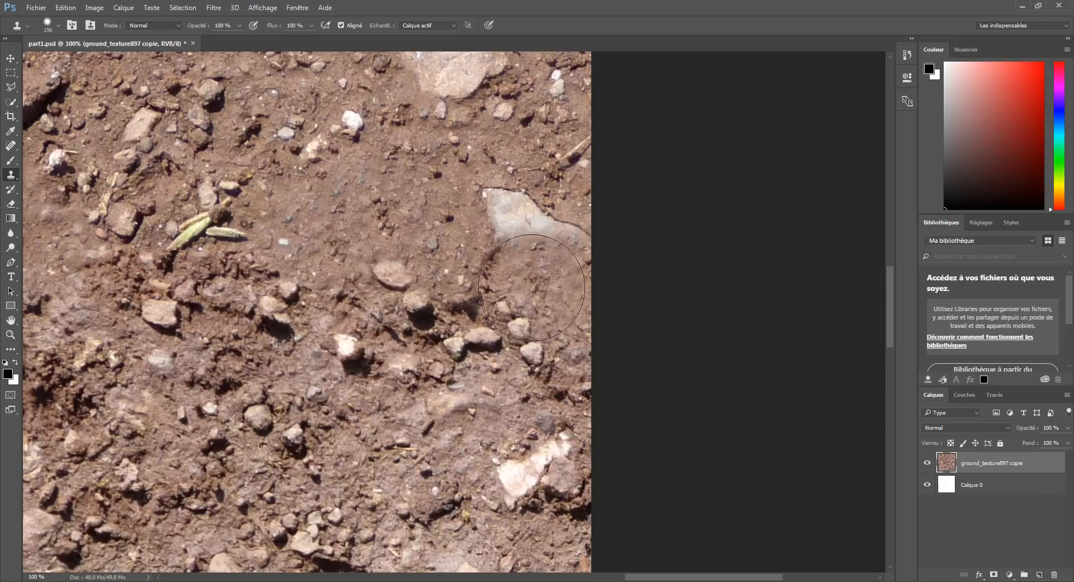
Step: Clone plain soil over the rest of the grey stone at the texture's right edge
key(ctrl+minus)
key(ctrl+minus)
key(ctrl+minus)
key(ctrl+minus)
key(ctrl+minus)
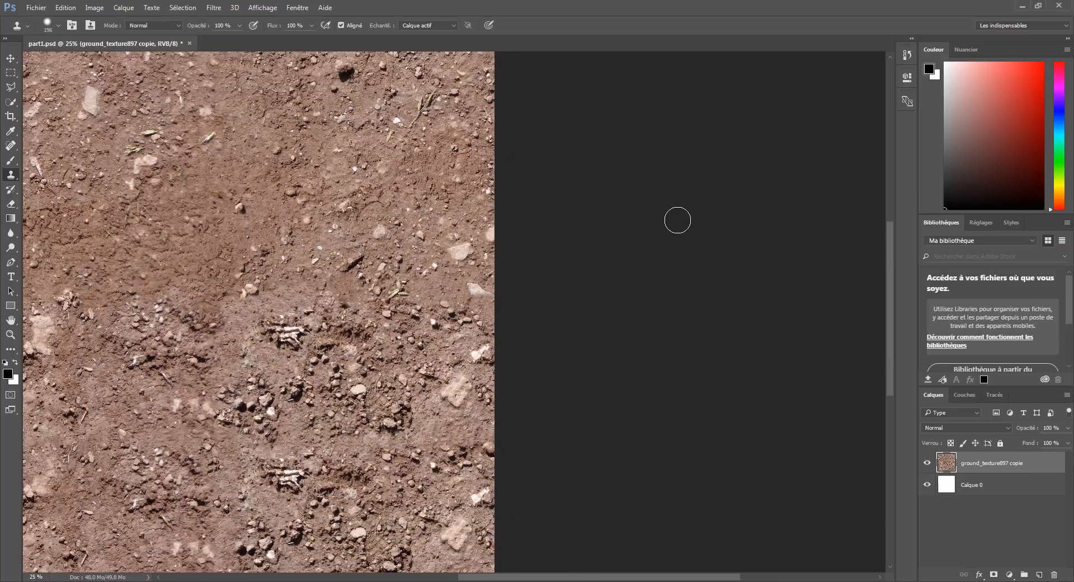
key(ctrl+plus)
key(ctrl+plus)
key(ctrl+plus)
key(ctrl+plus)
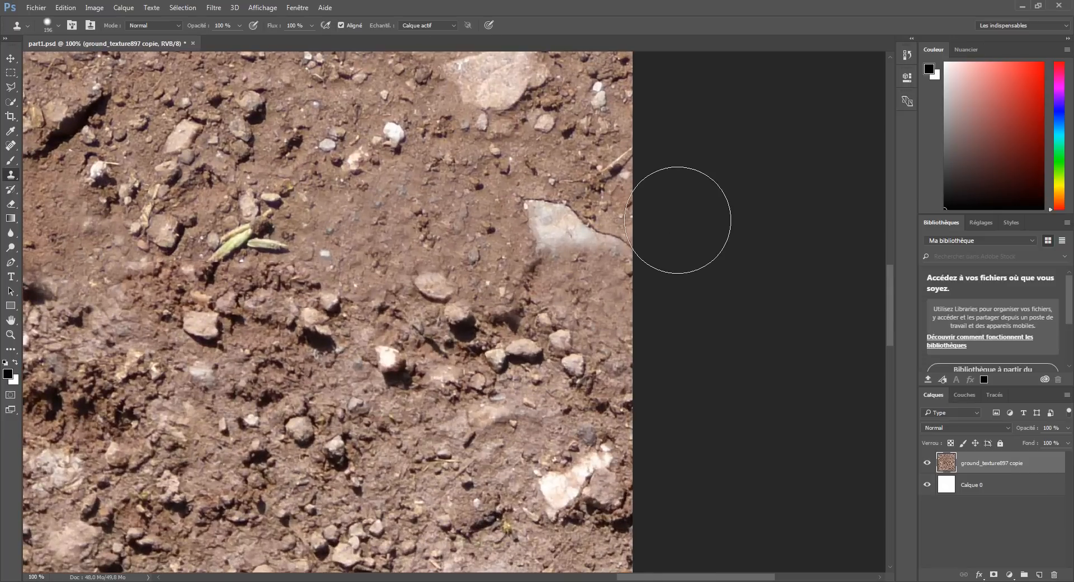
drag(683, 216, 636, 302)
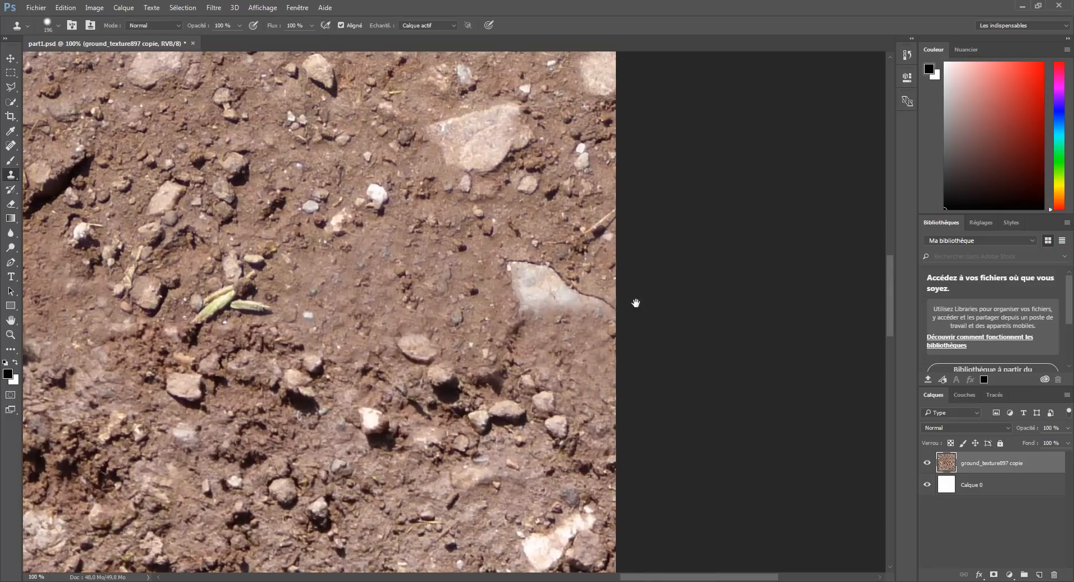
alt+click(369, 269)
drag(521, 283, 550, 305)
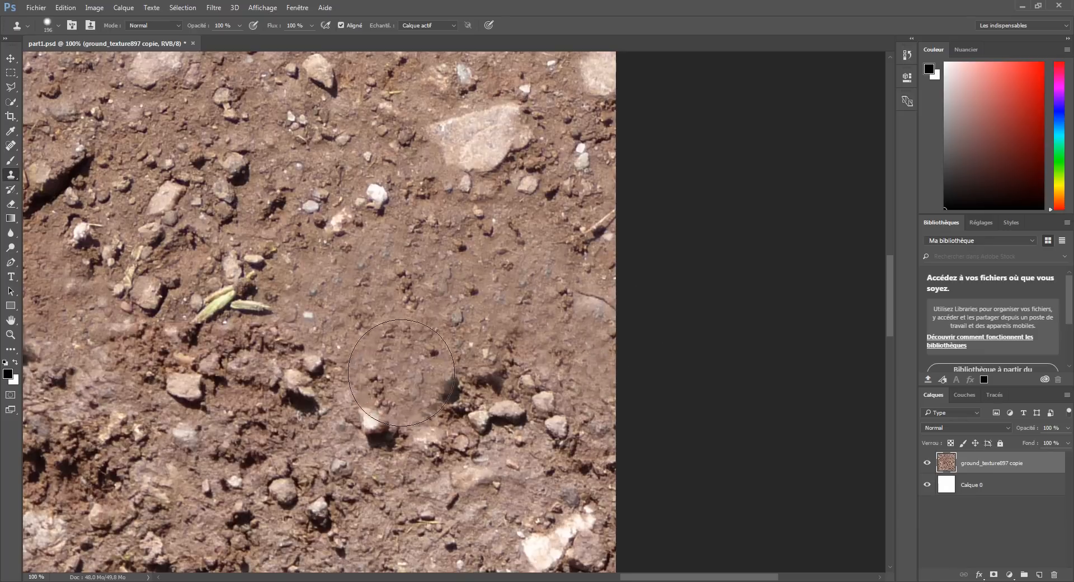
Step: Clone the small pale stone from beside the large pale rock onto the grey stone's remains at the texture's right edge
alt+click(369, 428)
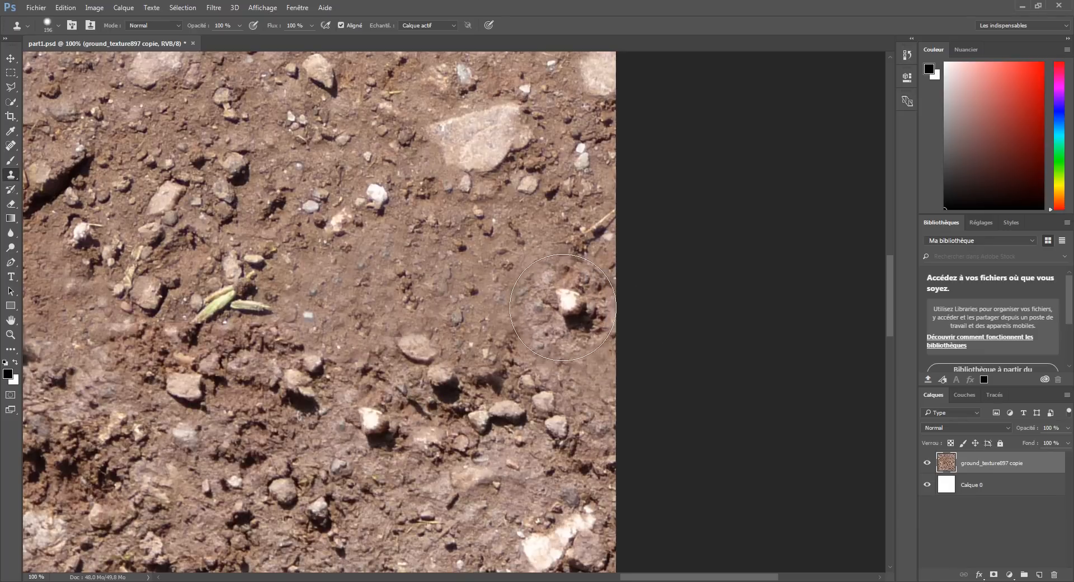
drag(406, 229, 496, 278)
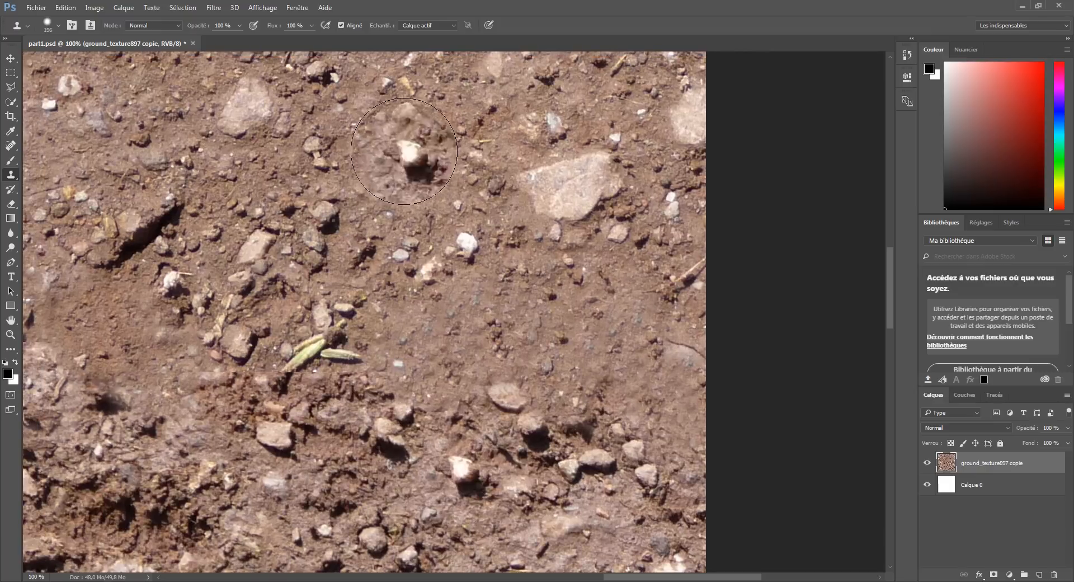
alt+click(402, 122)
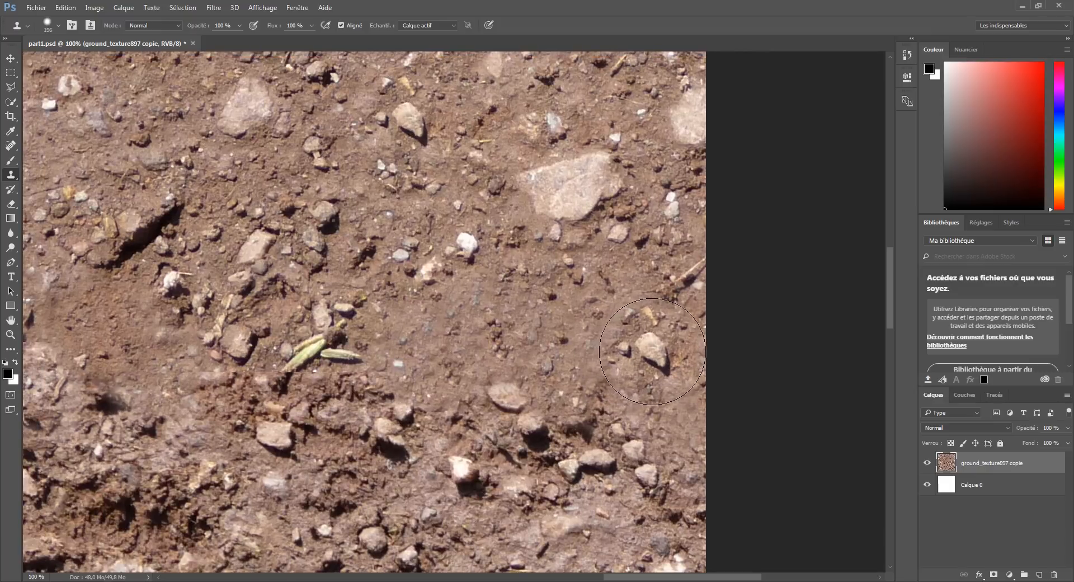
scroll(528, 264, down, 4)
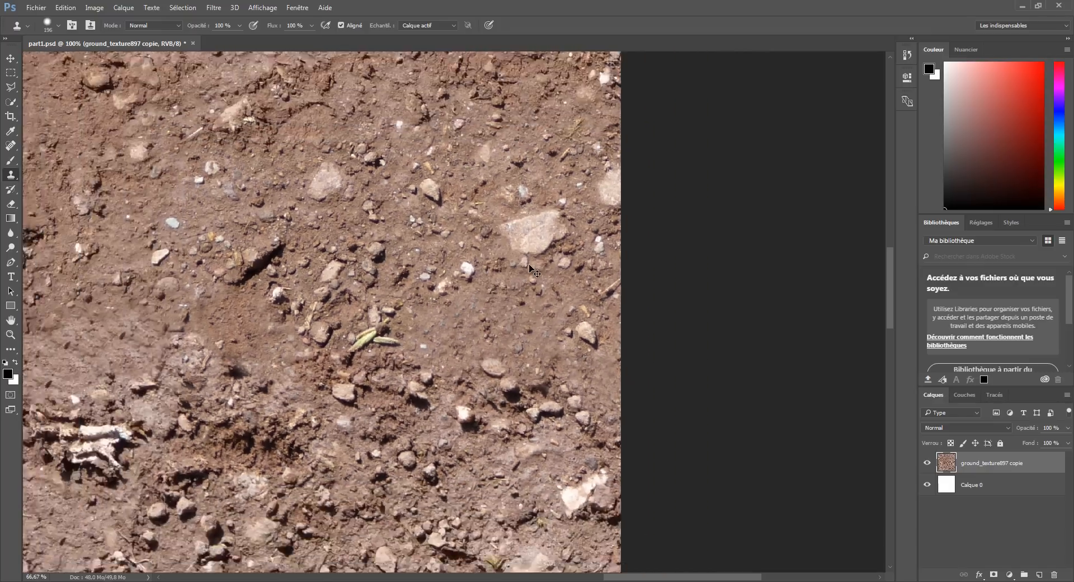
scroll(529, 264, down, 1)
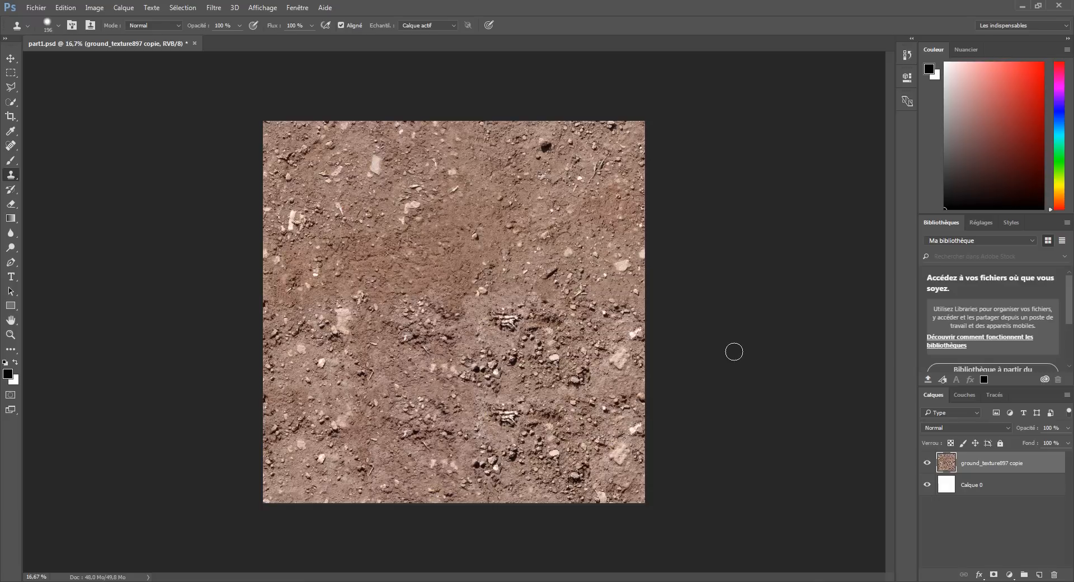
Step: Rename the ground texture layer to "texture ground4K"
double_click(994, 464)
text(texture ground4K)
key(Return)
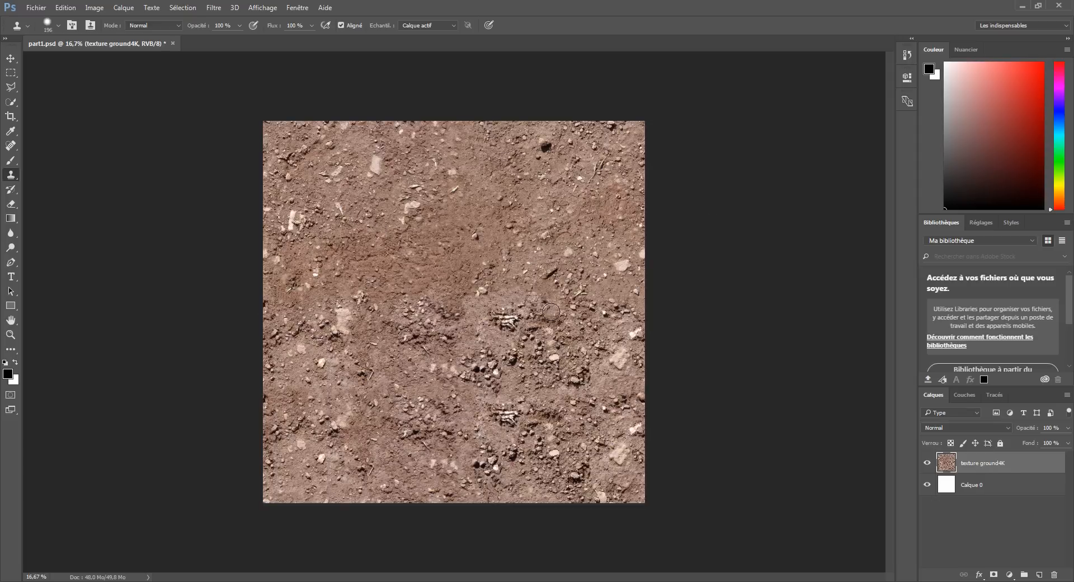
drag(453, 225, 450, 206)
Step: Start saving the document as a new file in the Environnement folder, with TIFF as the format
click(36, 8)
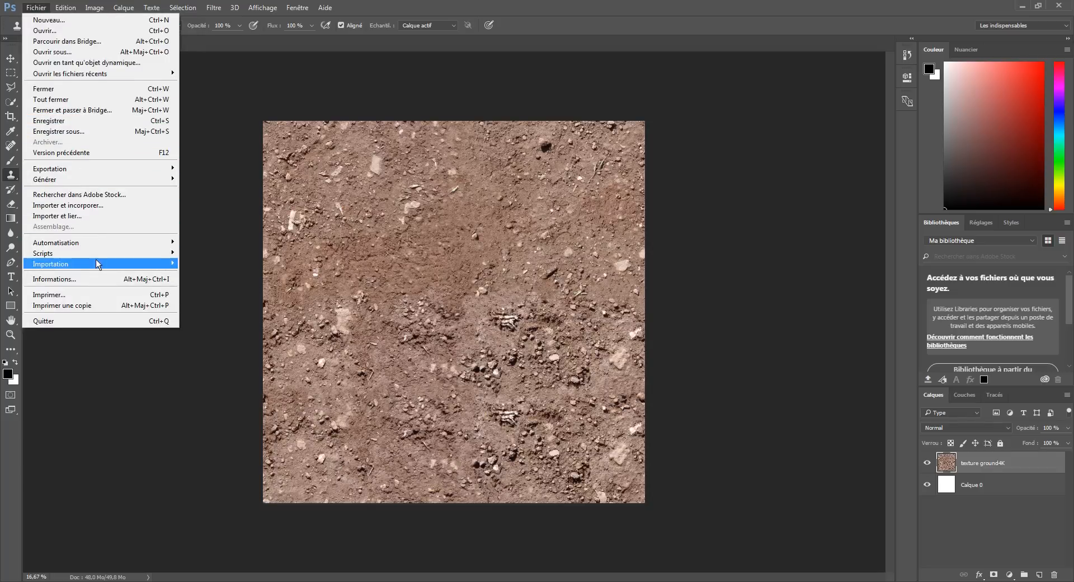
mouse_move(98, 265)
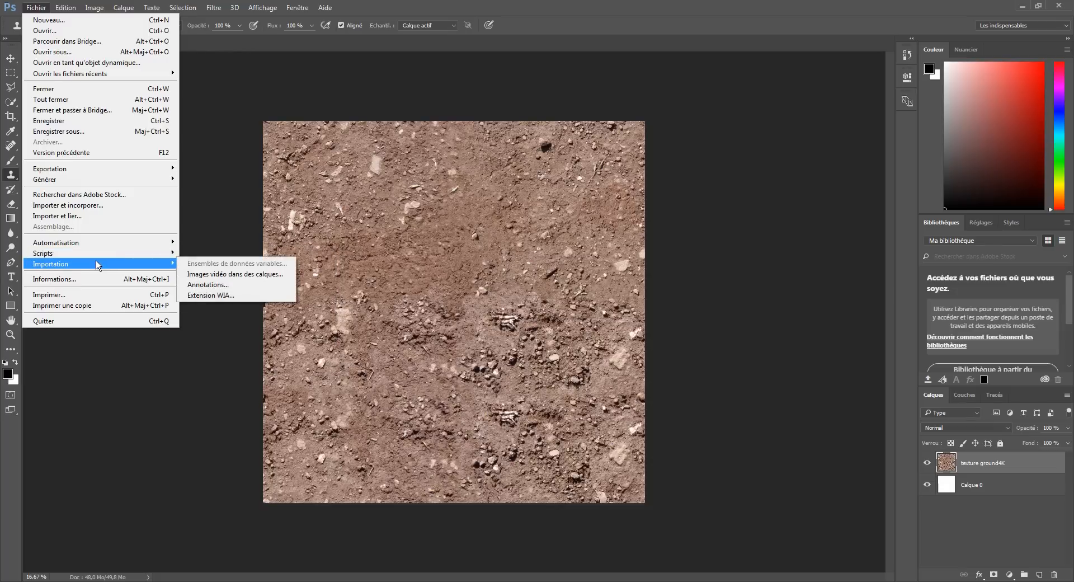
click(85, 136)
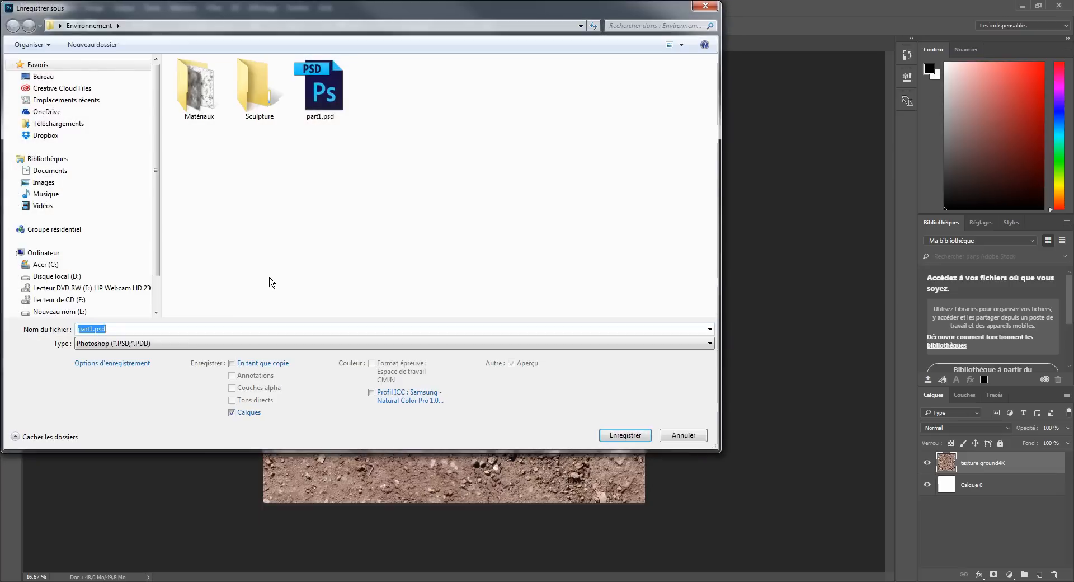
click(166, 344)
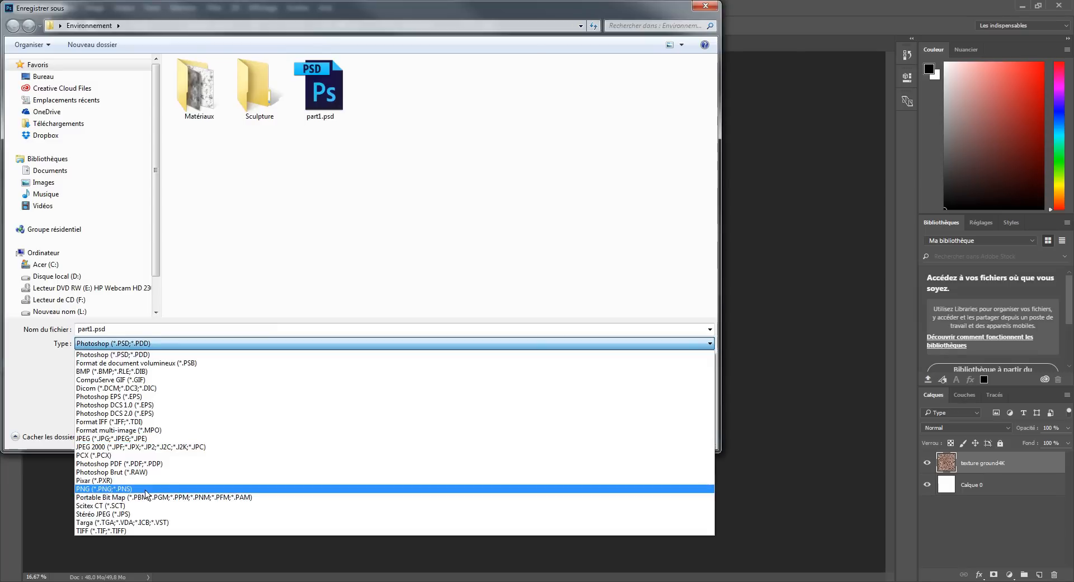
click(126, 531)
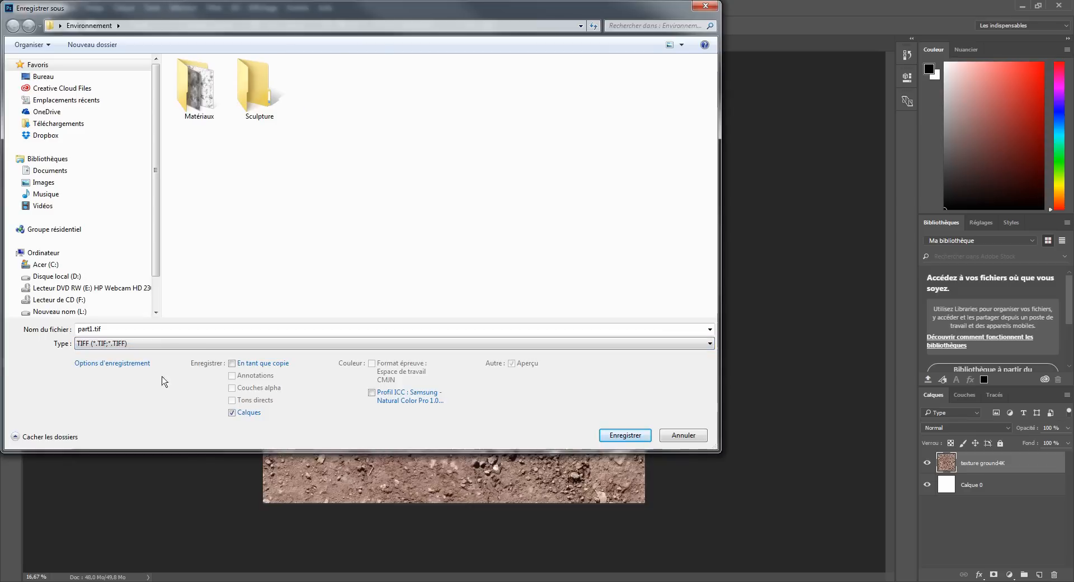
Step: Change the name of the file being saved to Texture4K.tif
click(89, 329)
click(94, 330)
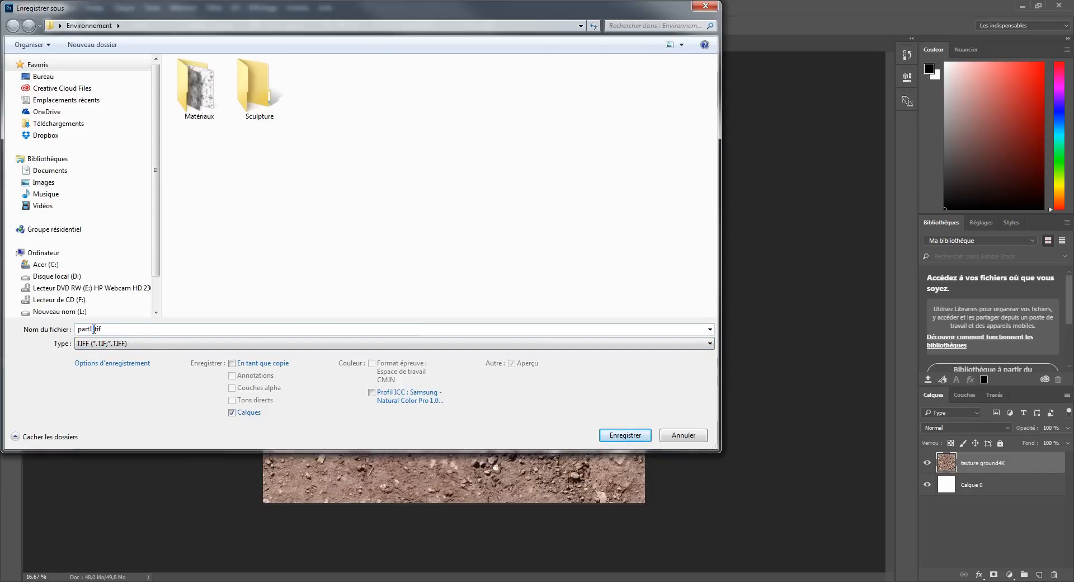
double_click(94, 329)
click(93, 329)
key(BackSpace)
key(BackSpace)
key(BackSpace)
key(BackSpace)
text(Texture45)
click(154, 330)
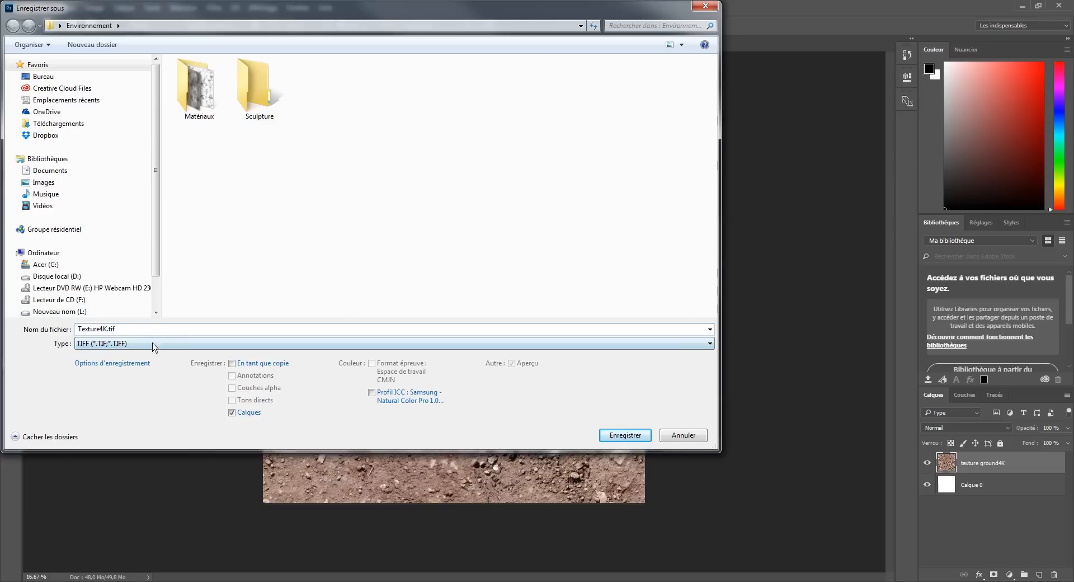
Step: Save the TIFF with layers included, no image compression, interleaved pixel order, IBM PC format and RLE layer compression
click(626, 435)
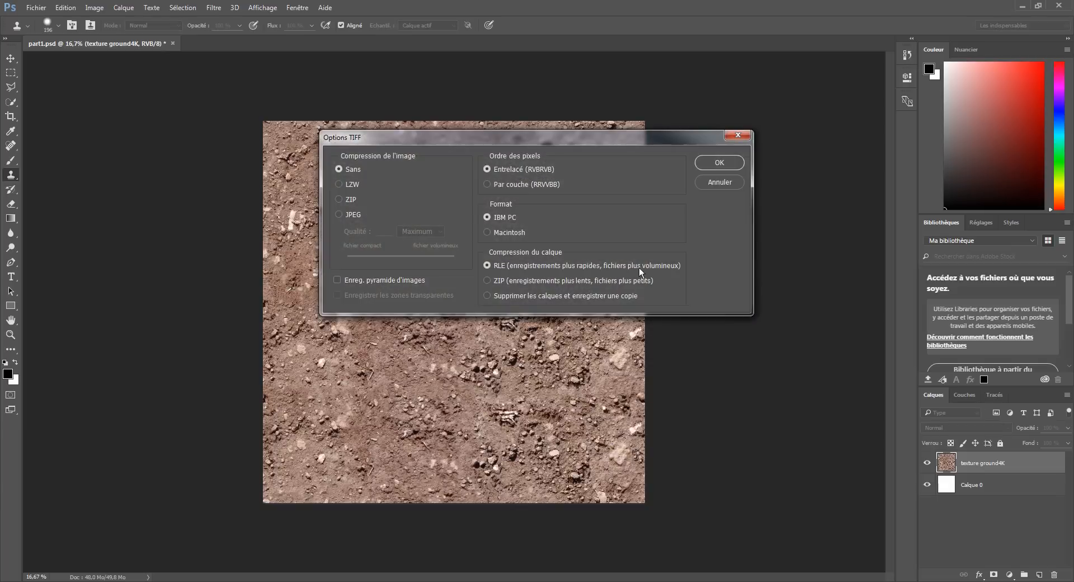
drag(647, 146, 576, 142)
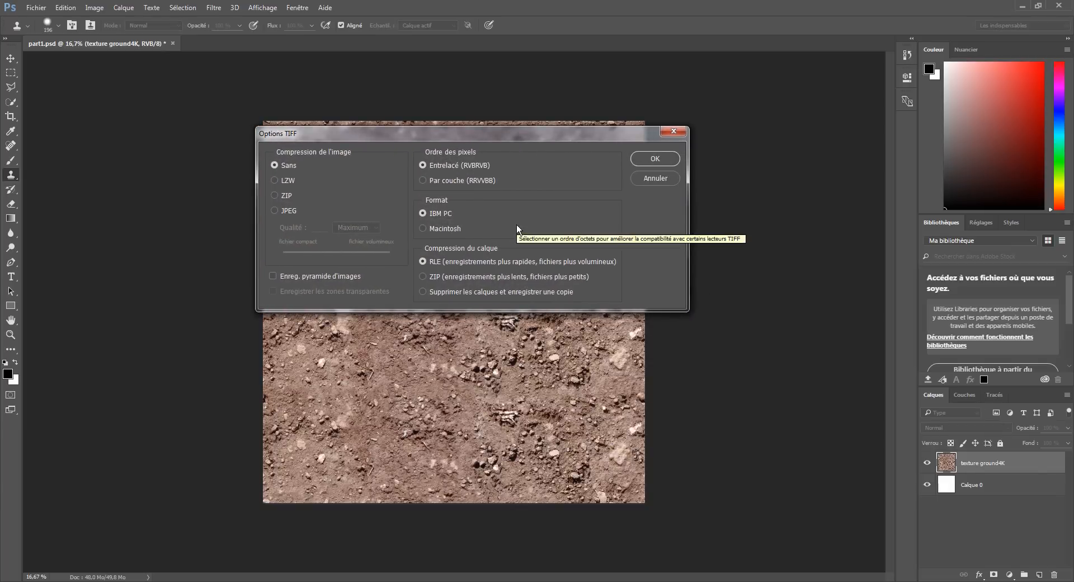
click(652, 159)
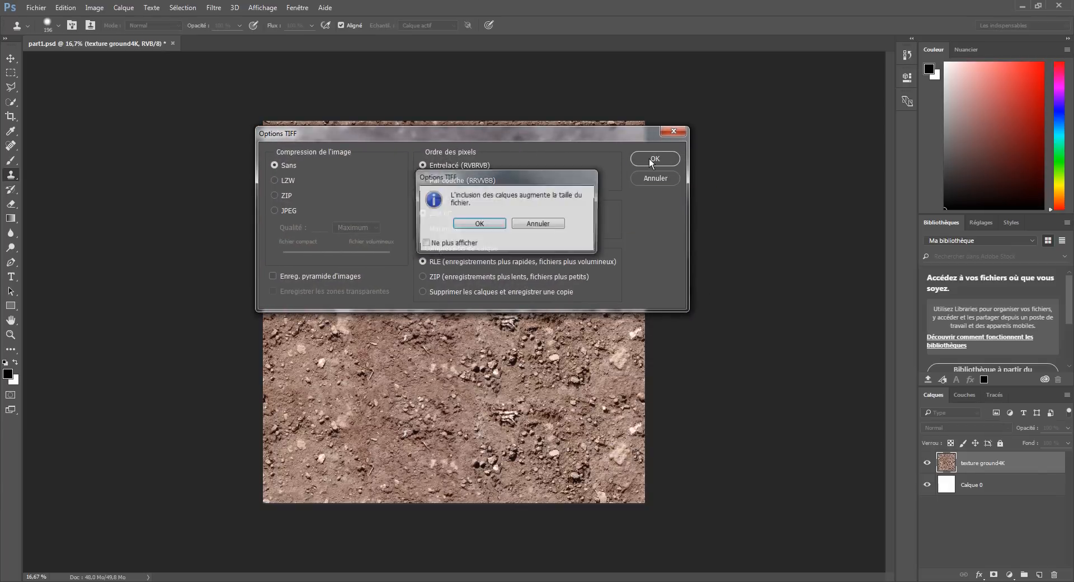
click(480, 223)
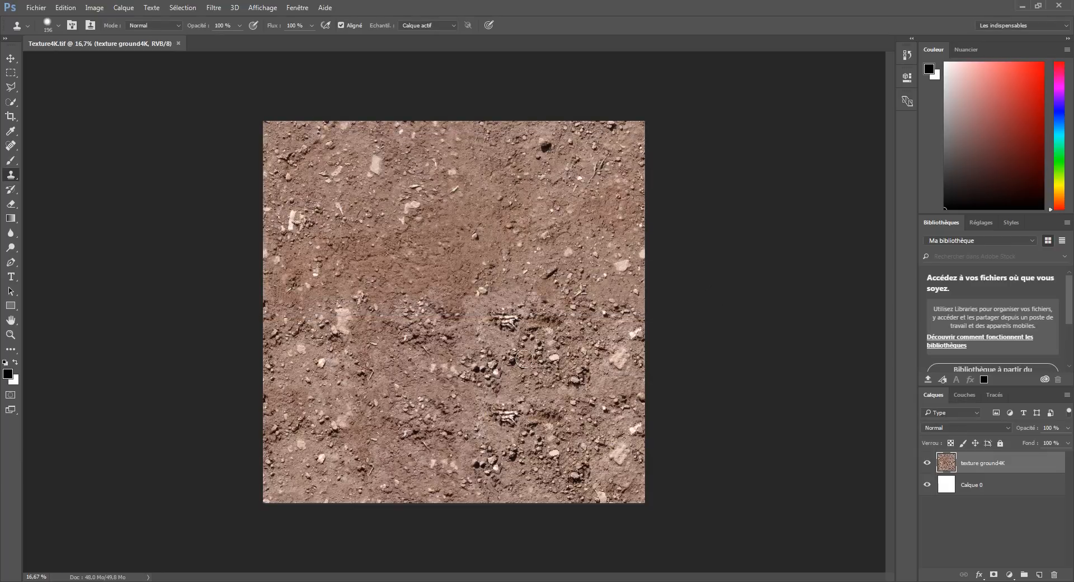
Step: Save a PNG copy of the texture as Texture4K.png with the smallest/slow compression and no interlacing
click(36, 8)
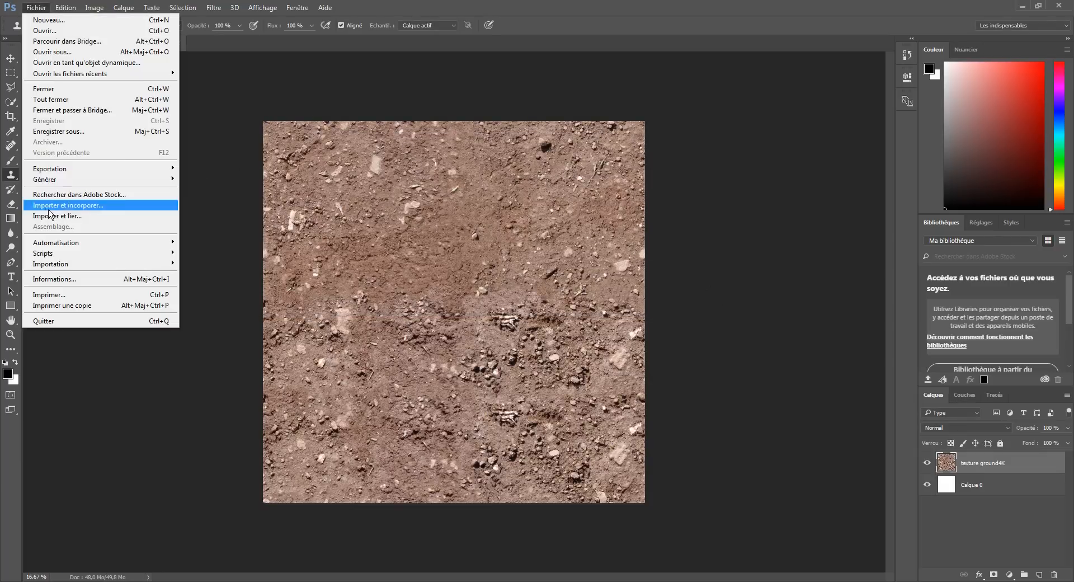
click(78, 131)
click(104, 329)
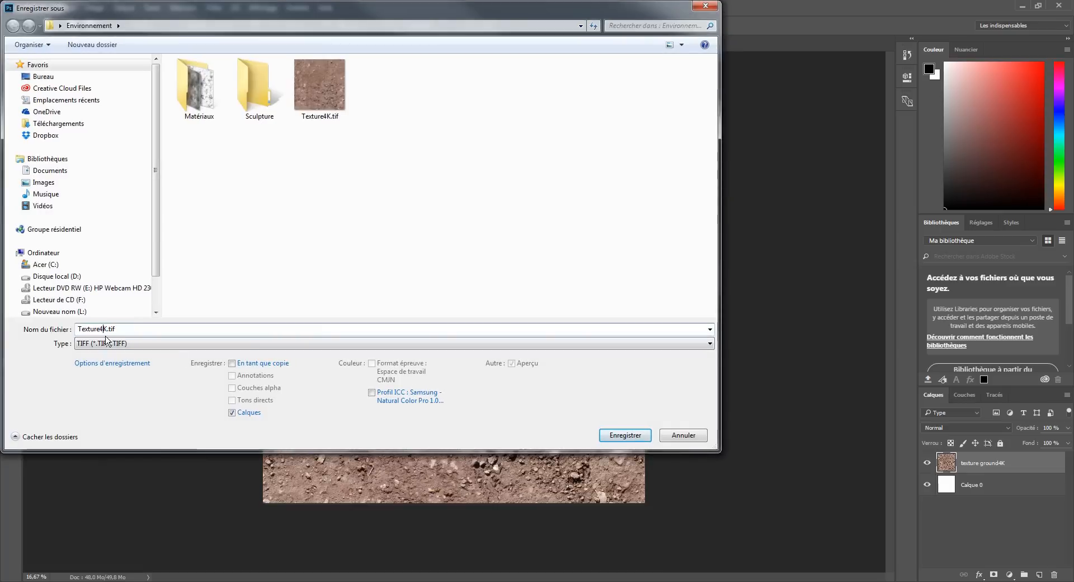
click(135, 343)
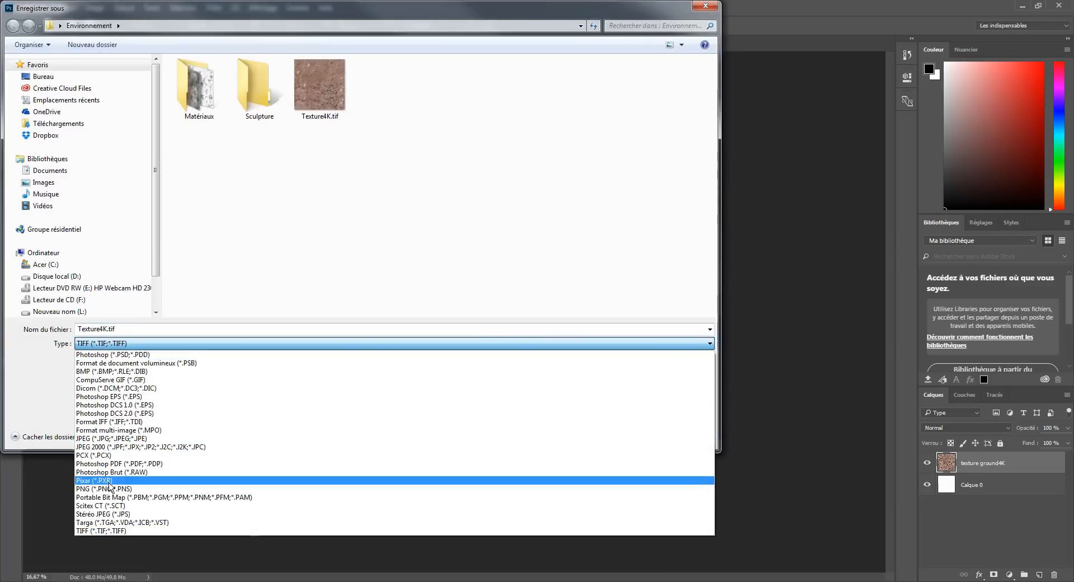
click(110, 489)
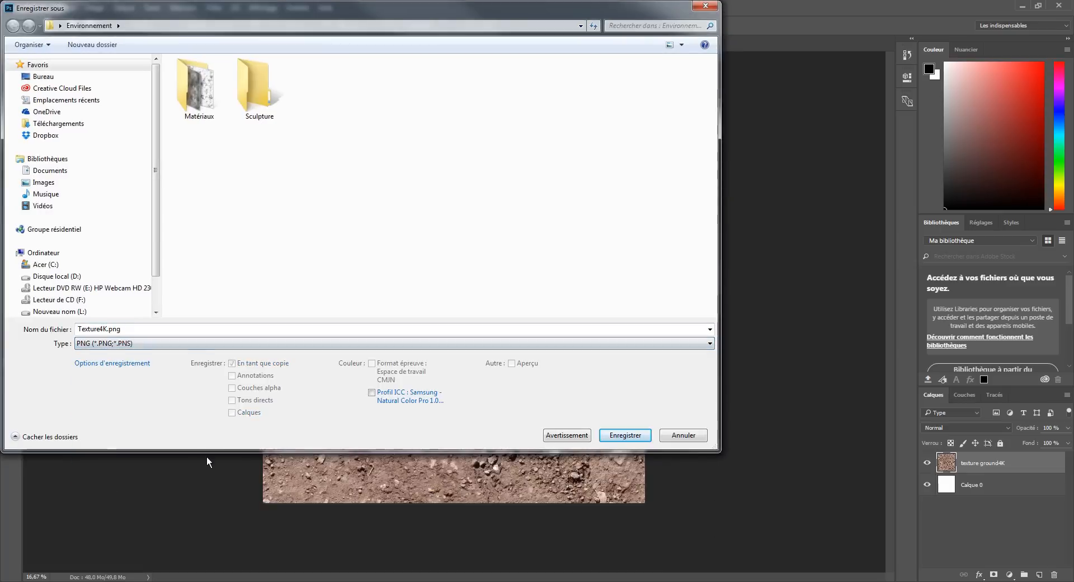
click(638, 440)
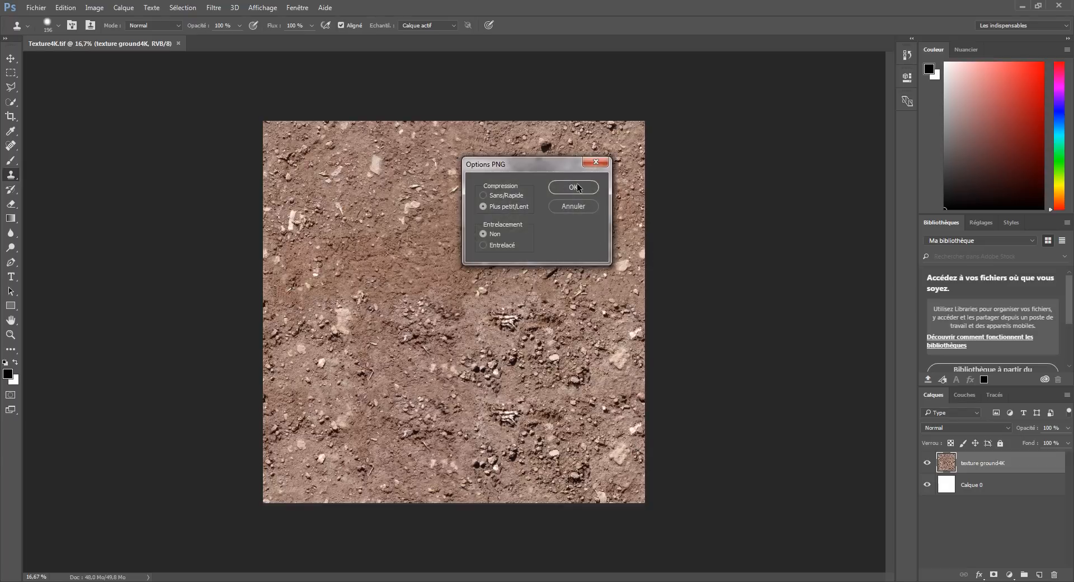
click(576, 188)
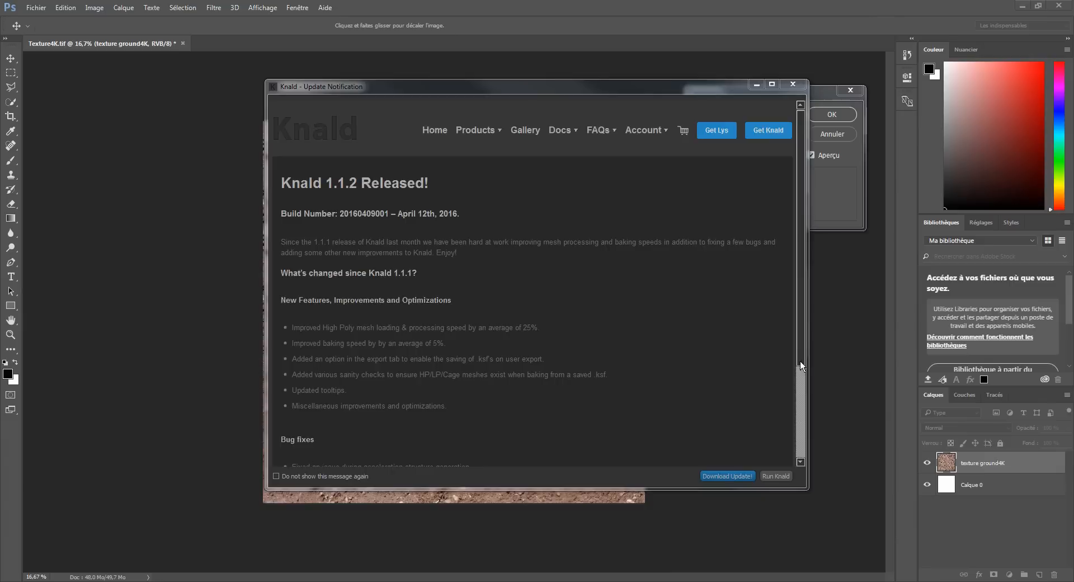
Step: Run Knald from its update notification without downloading the update, and switch back to Photoshop
scroll(801, 452, down, 4)
click(787, 476)
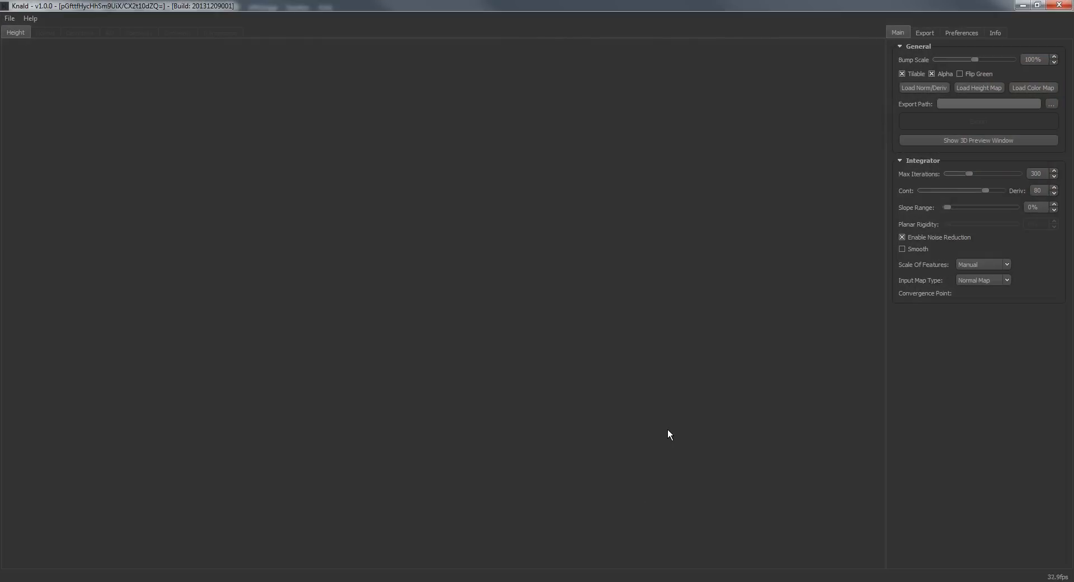
click(643, 581)
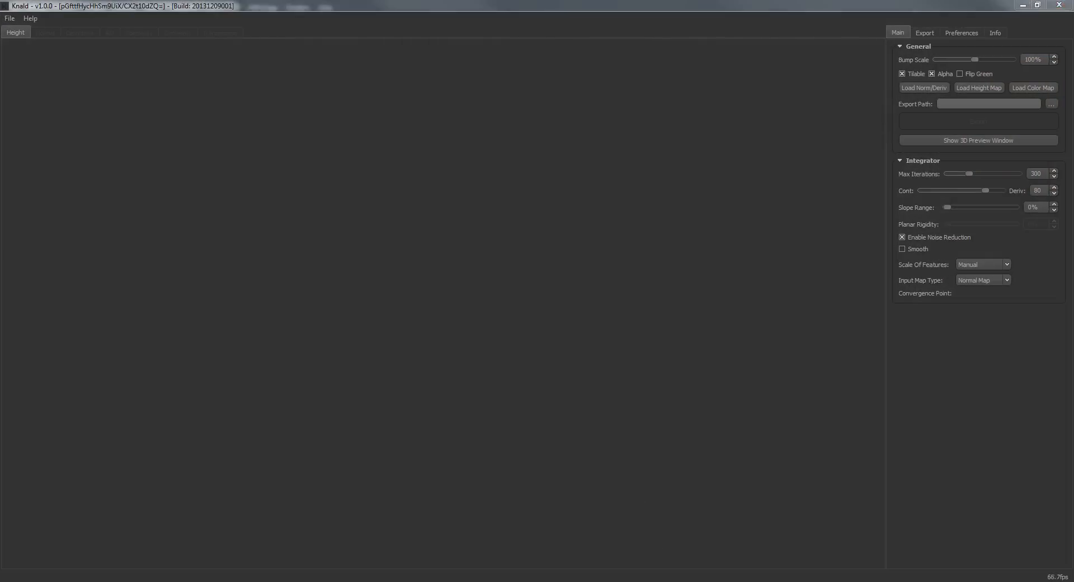
Step: Offset the texture layer by -2668 pixels horizontally and +1726 pixels vertically, wrapping the undefined areas around
mouse_move(736, 89)
mouse_down()
mouse_move(703, 96)
mouse_move(720, 96)
mouse_up()
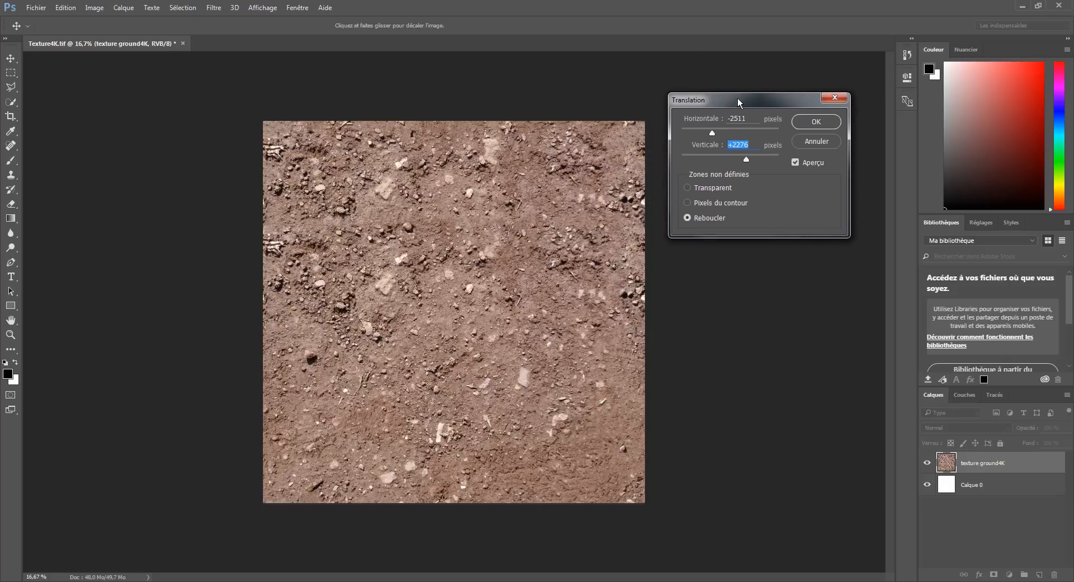
mouse_move(748, 100)
mouse_down()
mouse_move(758, 91)
mouse_move(748, 108)
mouse_up()
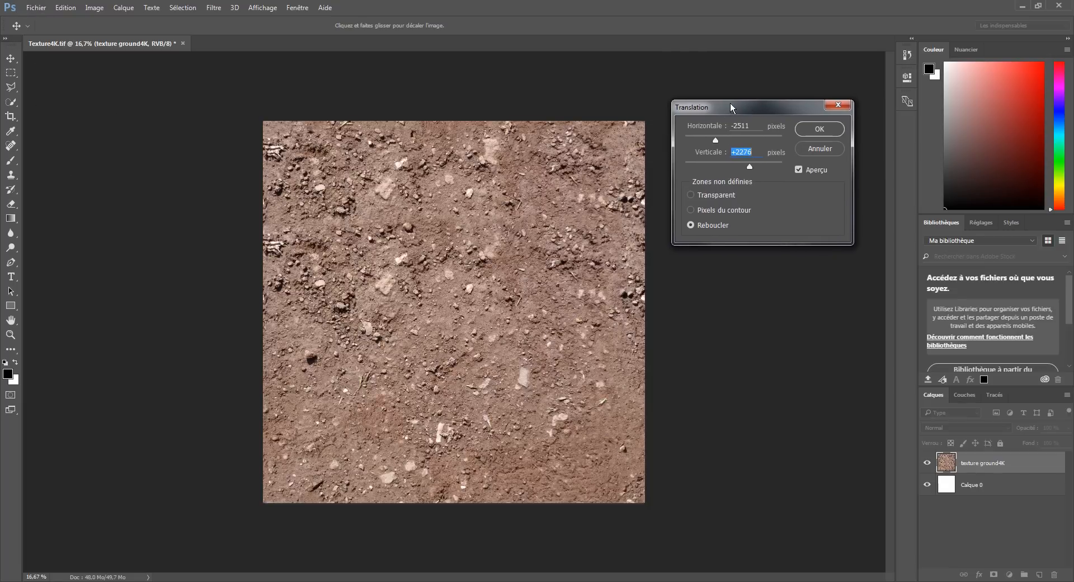
drag(730, 102, 727, 102)
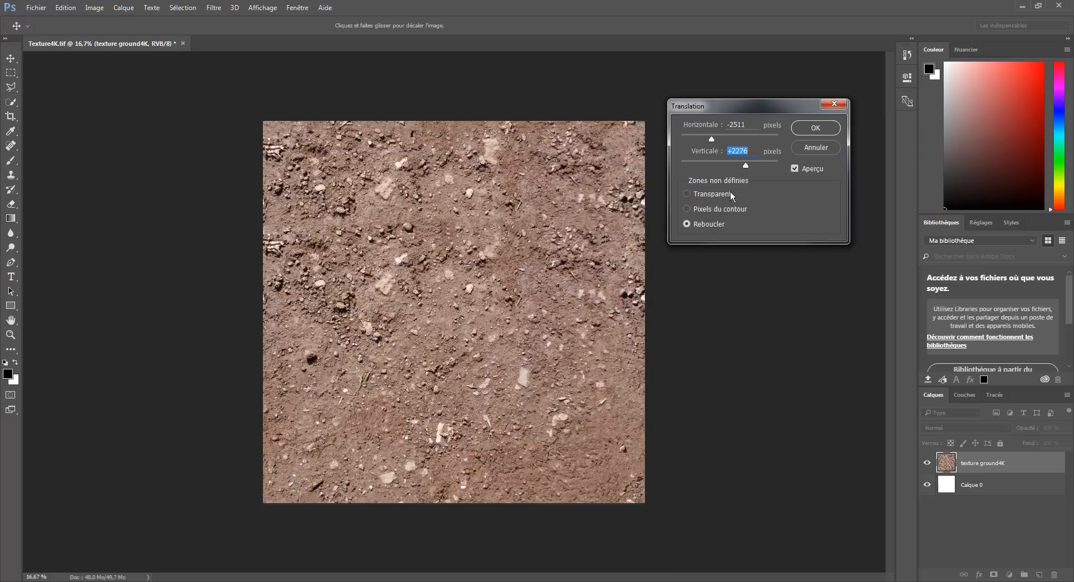
drag(718, 139, 744, 166)
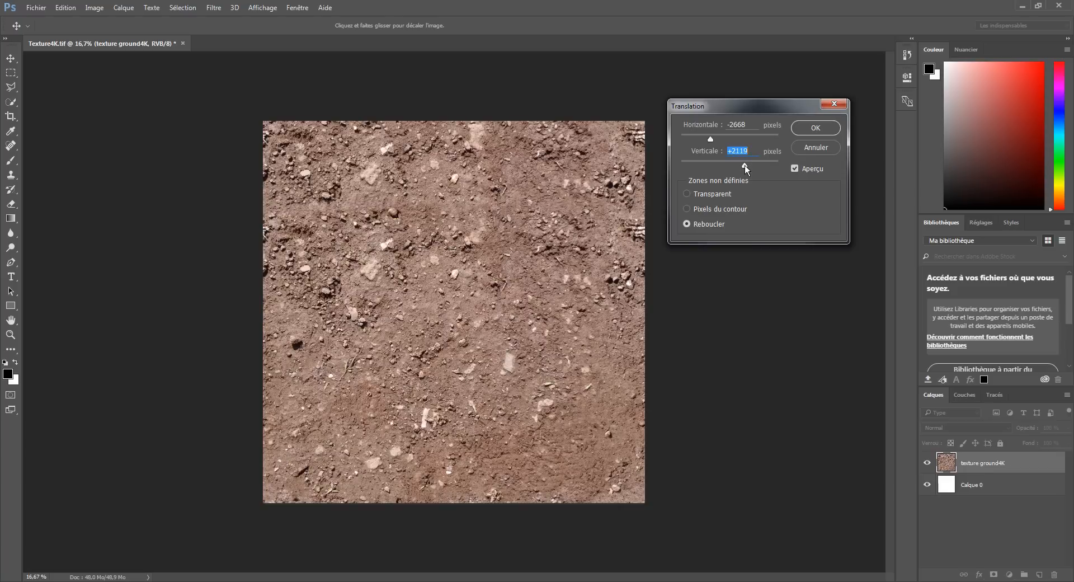
drag(746, 162, 742, 164)
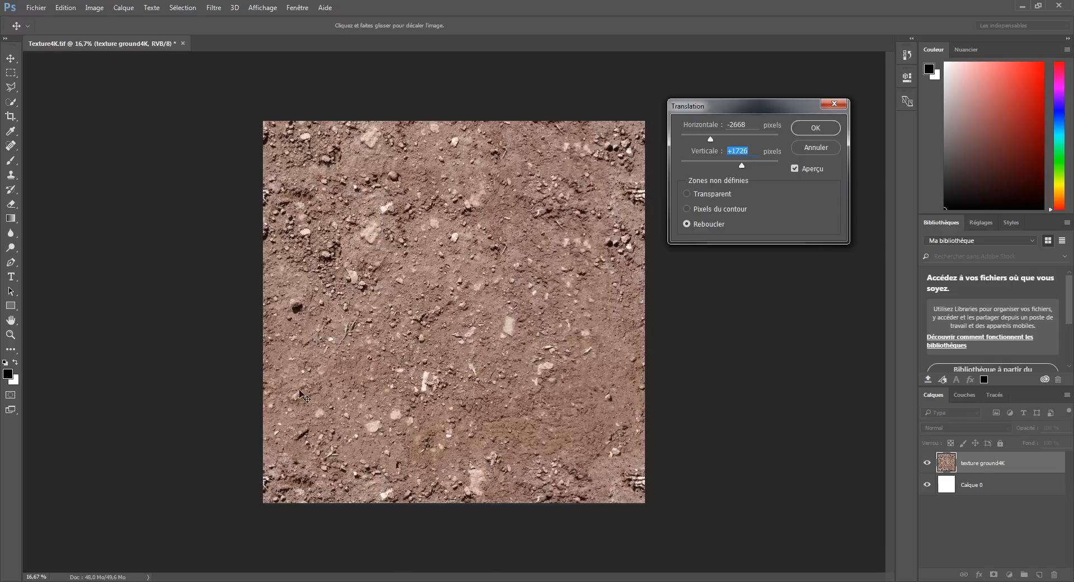
click(816, 129)
Step: Save a PNG copy of the offset texture as Texture4Kv2.png with the smallest/slow compression and no interlacing
click(35, 9)
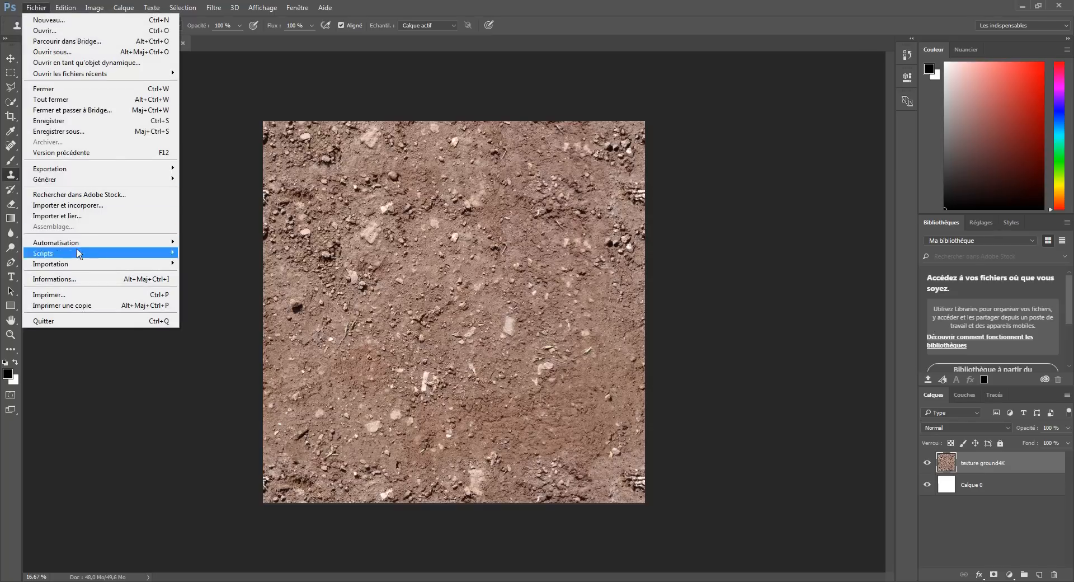
click(77, 132)
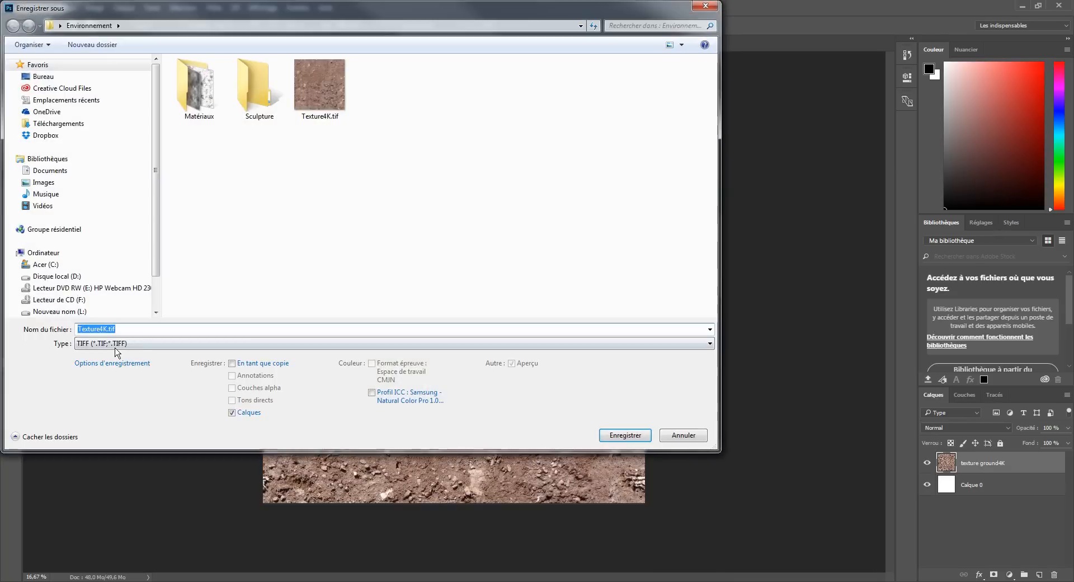
click(137, 343)
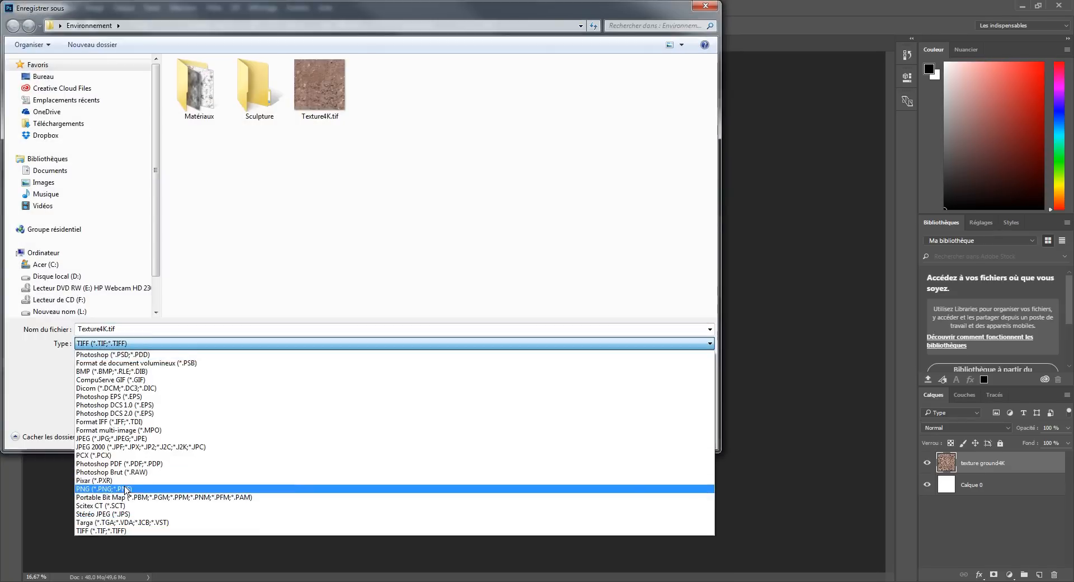
click(137, 489)
double_click(106, 330)
click(106, 330)
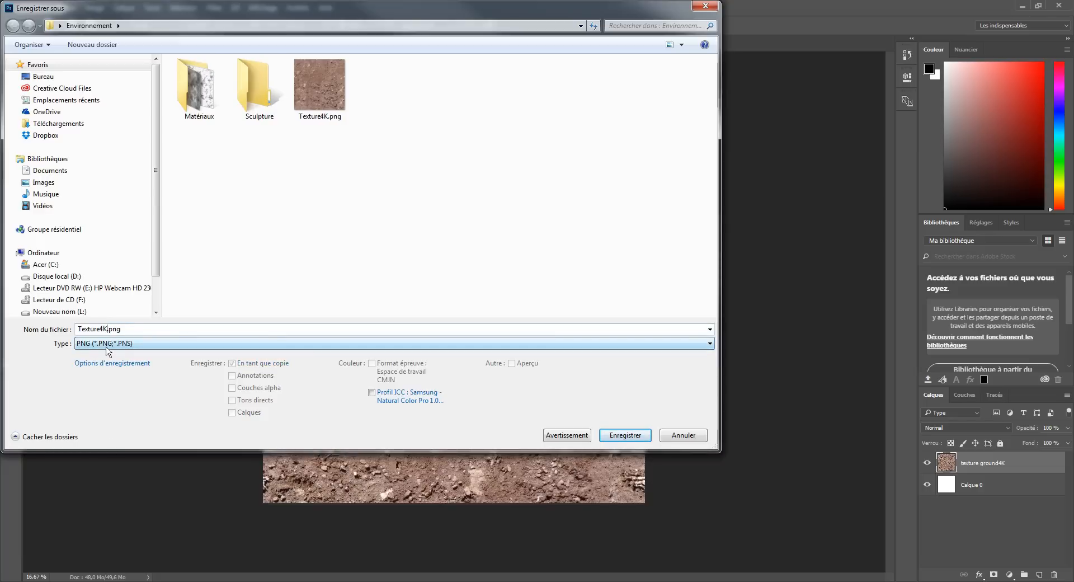
text(v2)
click(620, 438)
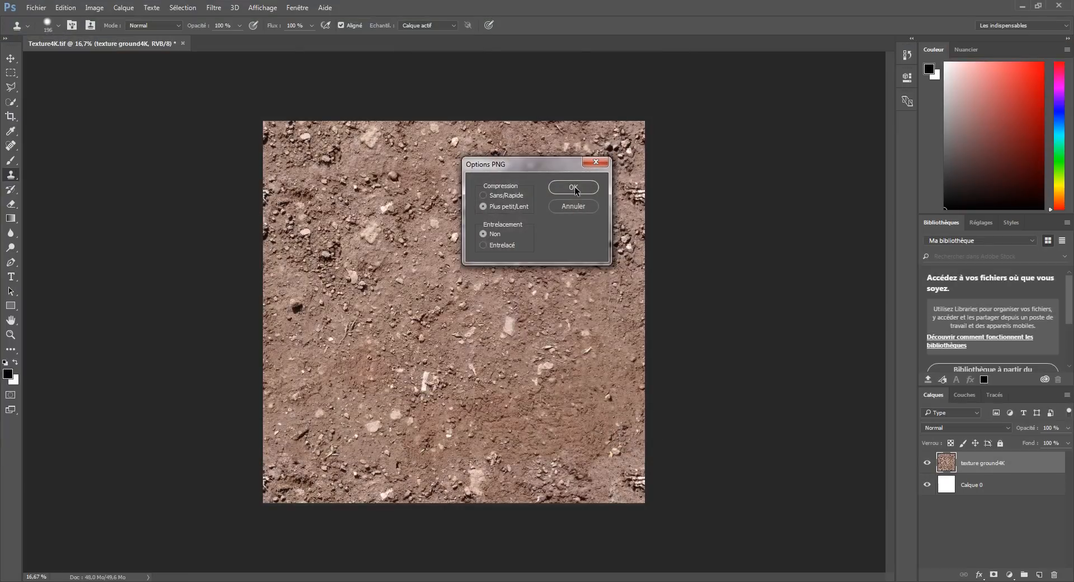
click(566, 184)
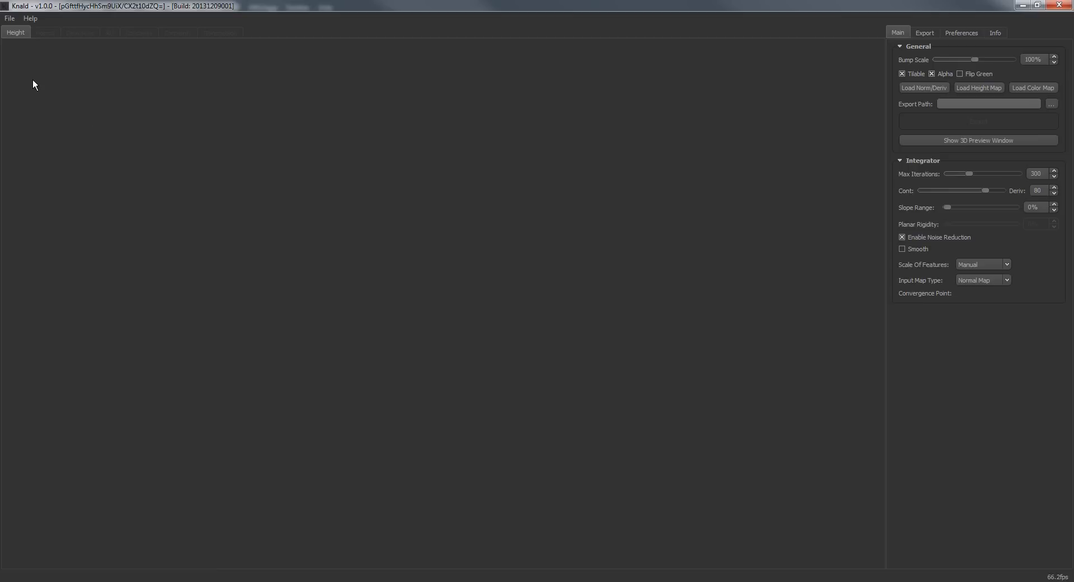
Step: In Knald, look over the map-loading and help commands and show the map export settings
click(12, 19)
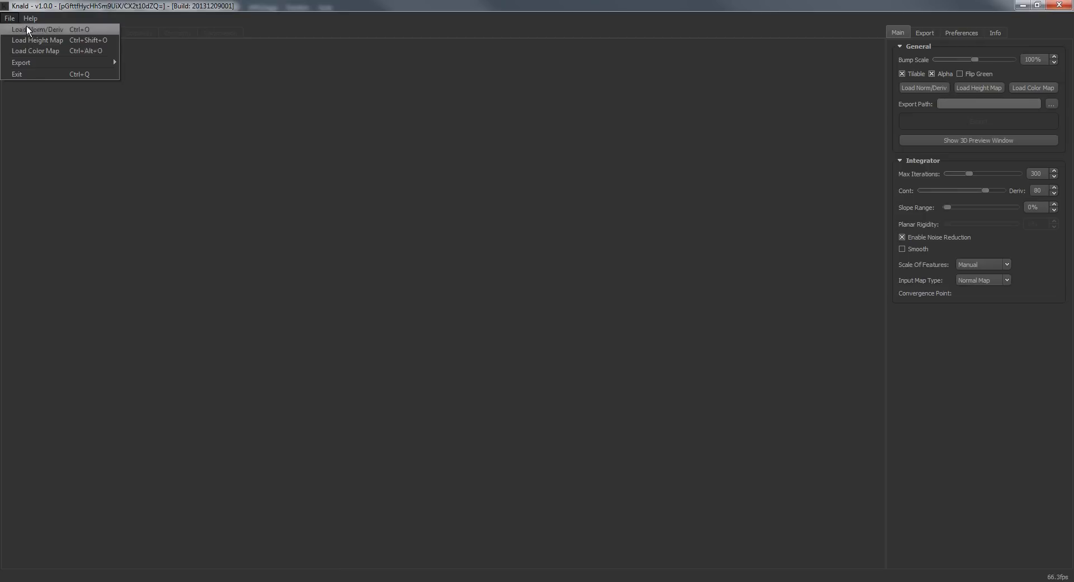
mouse_move(32, 15)
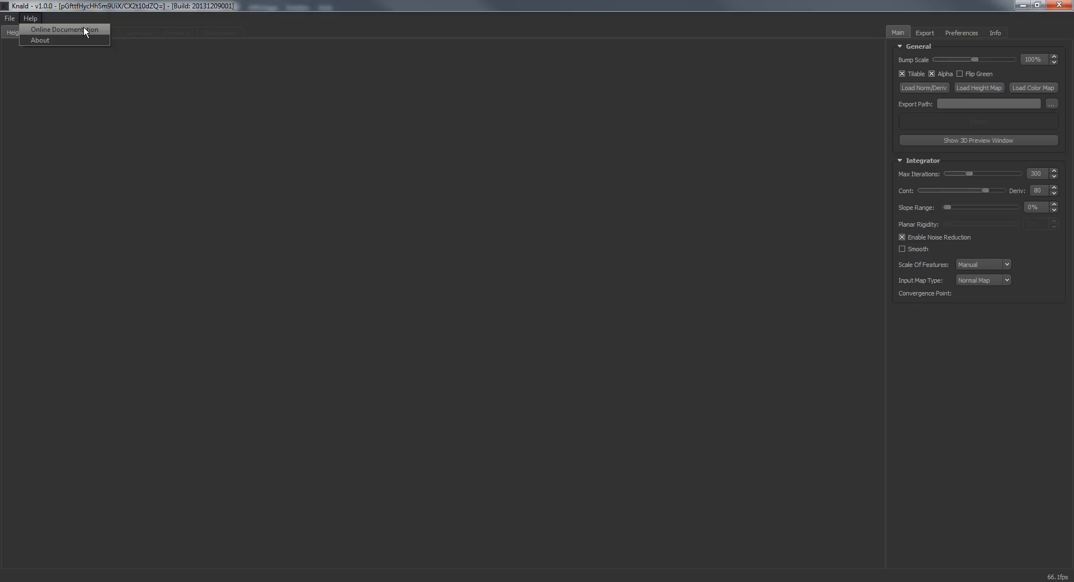
click(10, 19)
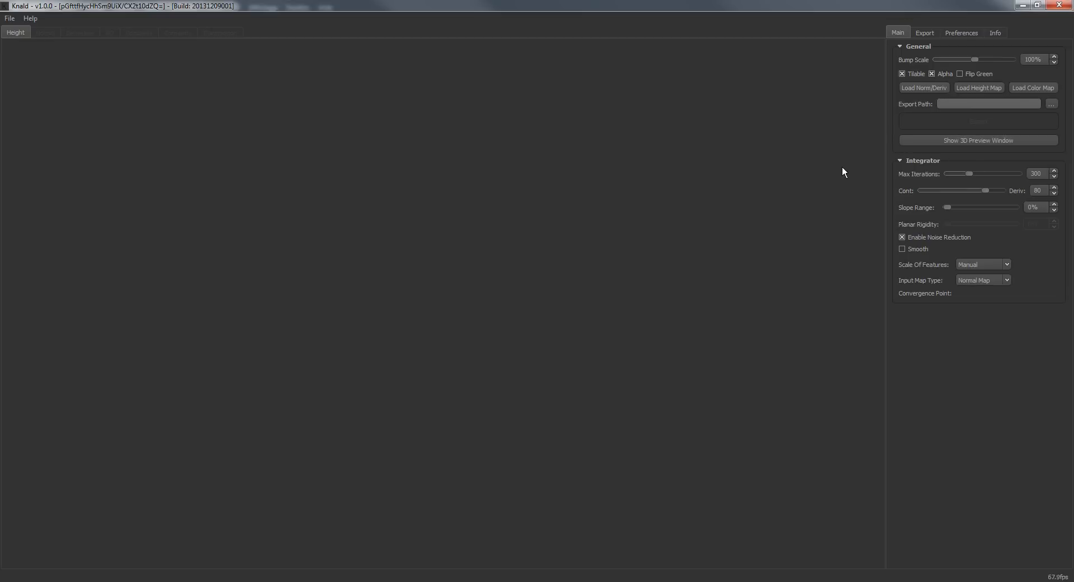
click(9, 19)
click(431, 6)
click(924, 36)
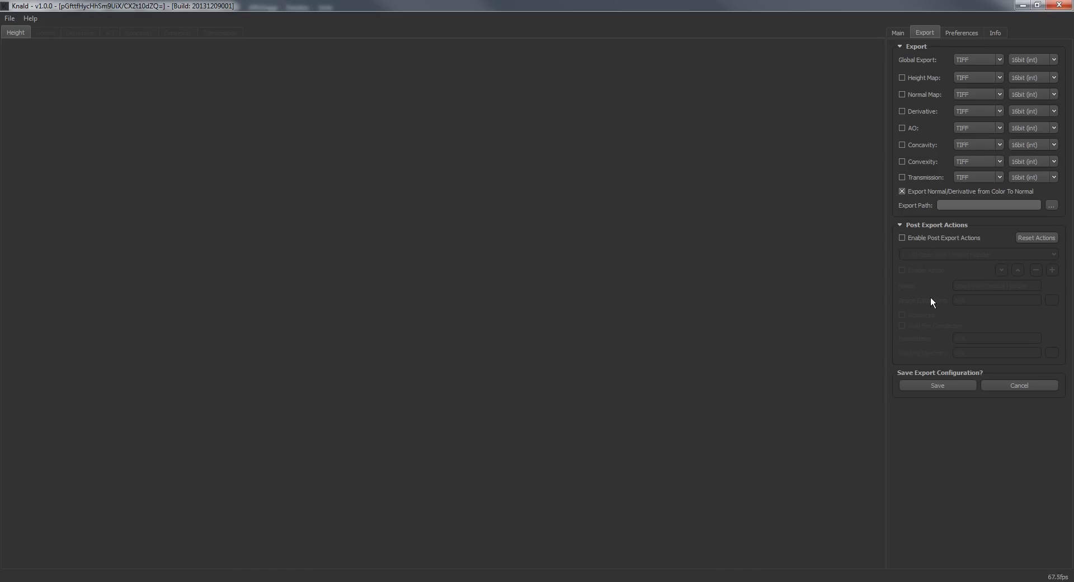
Step: Look over the file format choices for the global export and the height map export
mouse_move(935, 303)
click(979, 58)
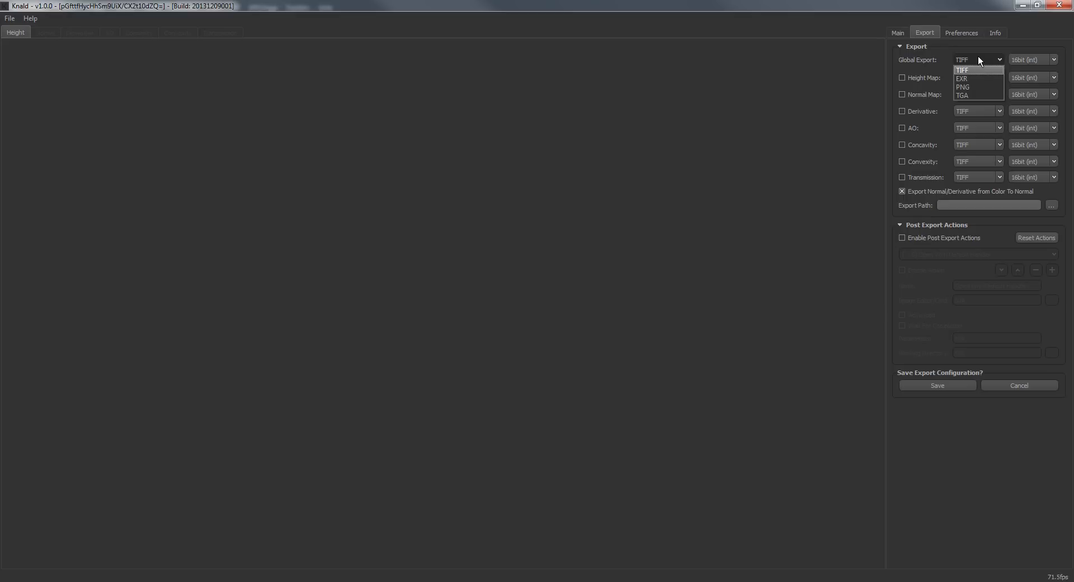
click(978, 56)
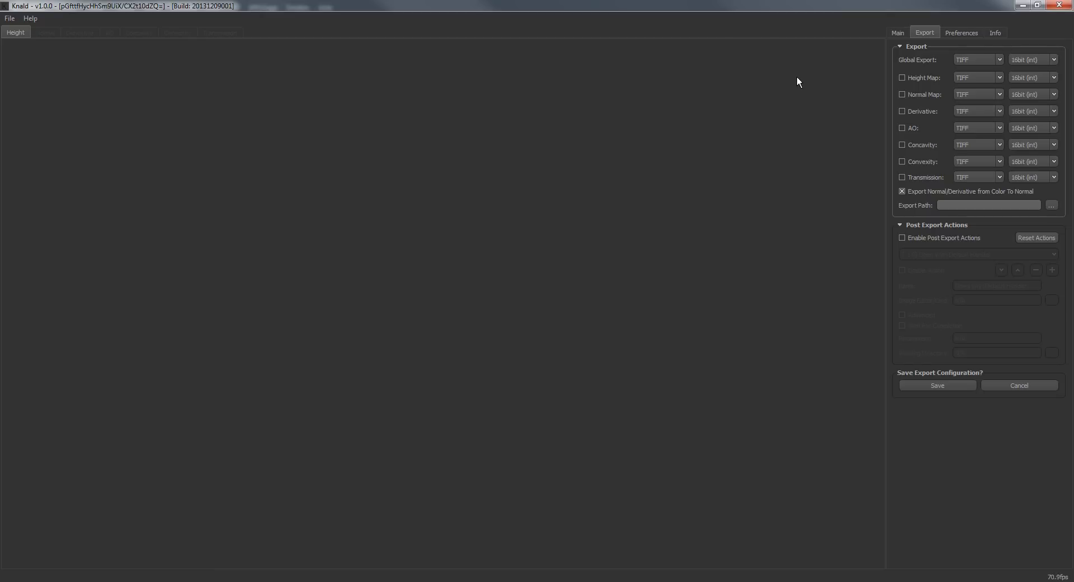
click(980, 81)
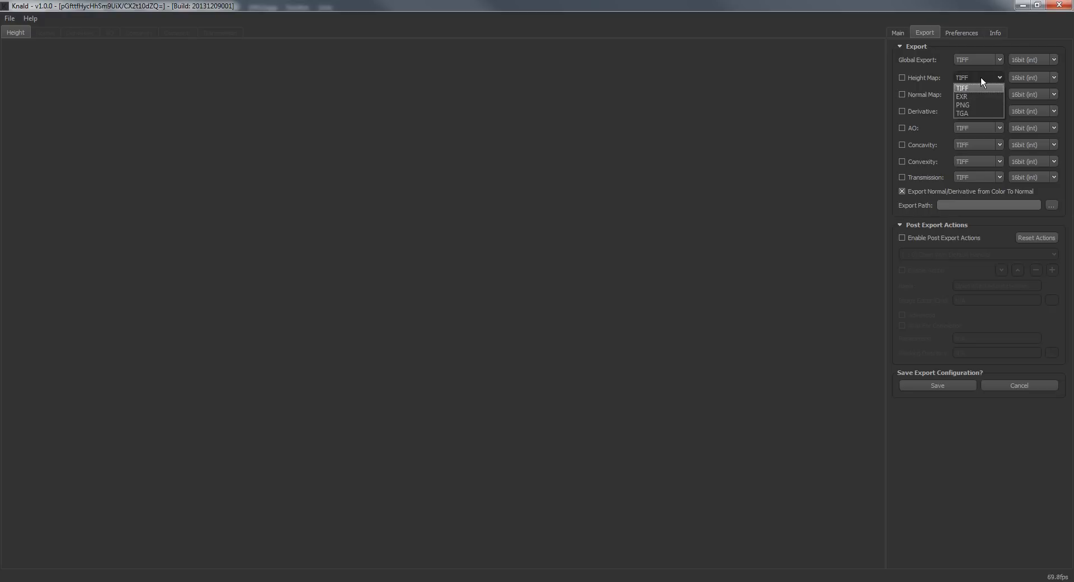
click(984, 76)
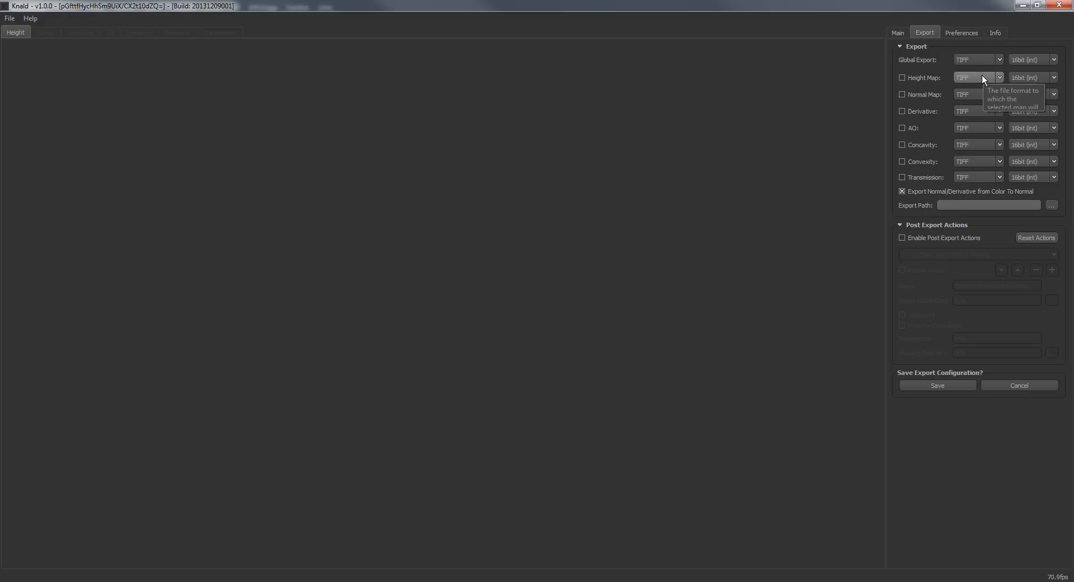
click(943, 79)
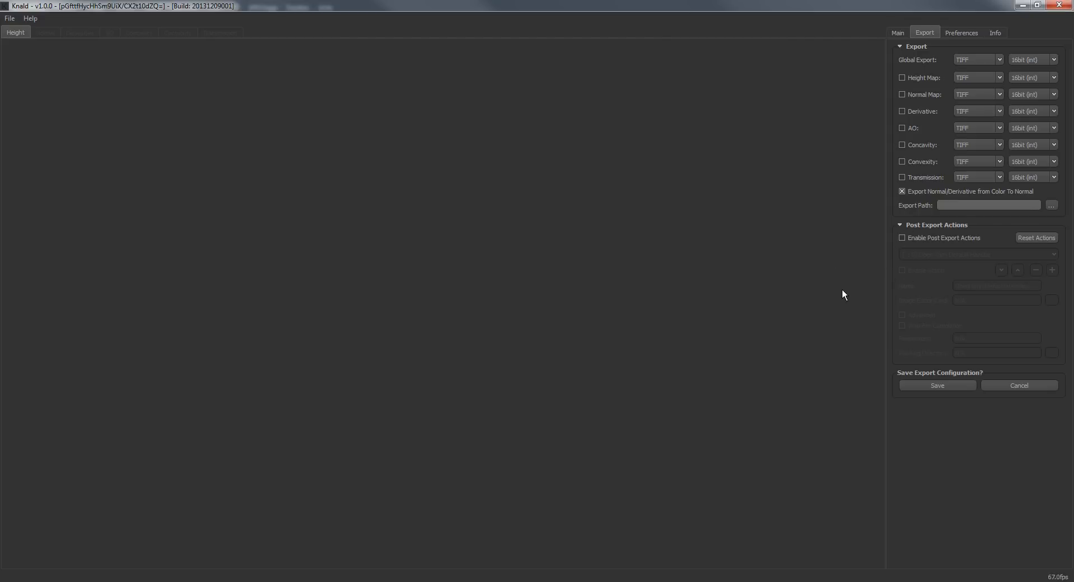
Step: Look through the naming and preview preferences and the image and OpenCL device information, and return to the main settings
click(965, 33)
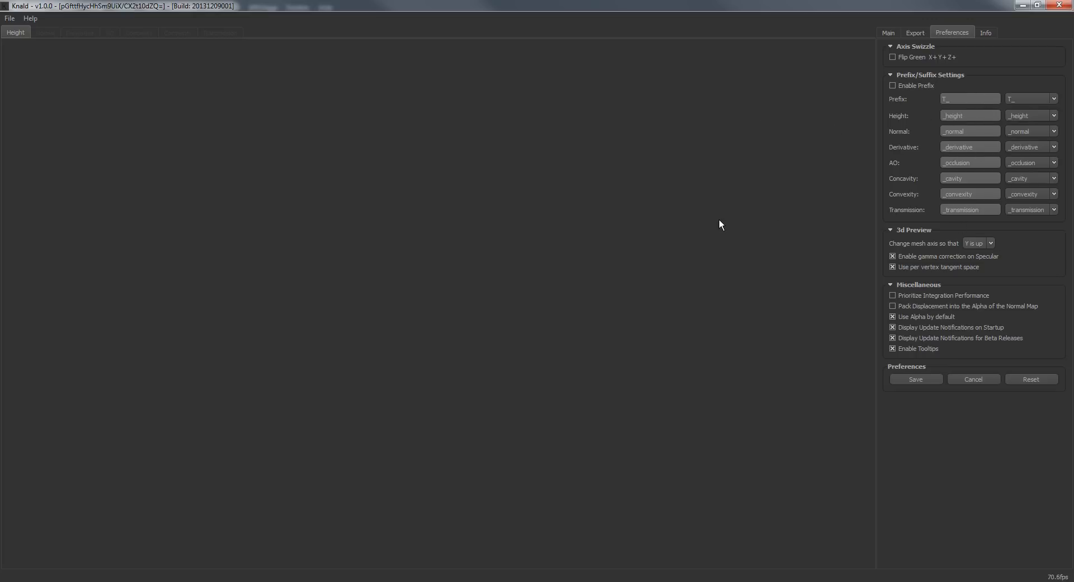
click(985, 33)
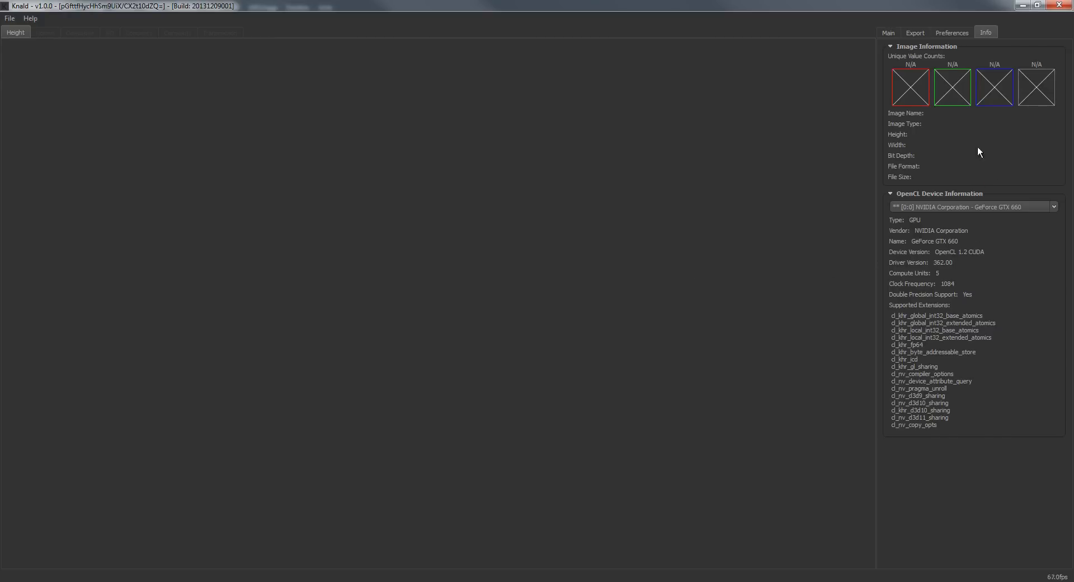
click(958, 34)
click(917, 33)
click(988, 31)
click(952, 33)
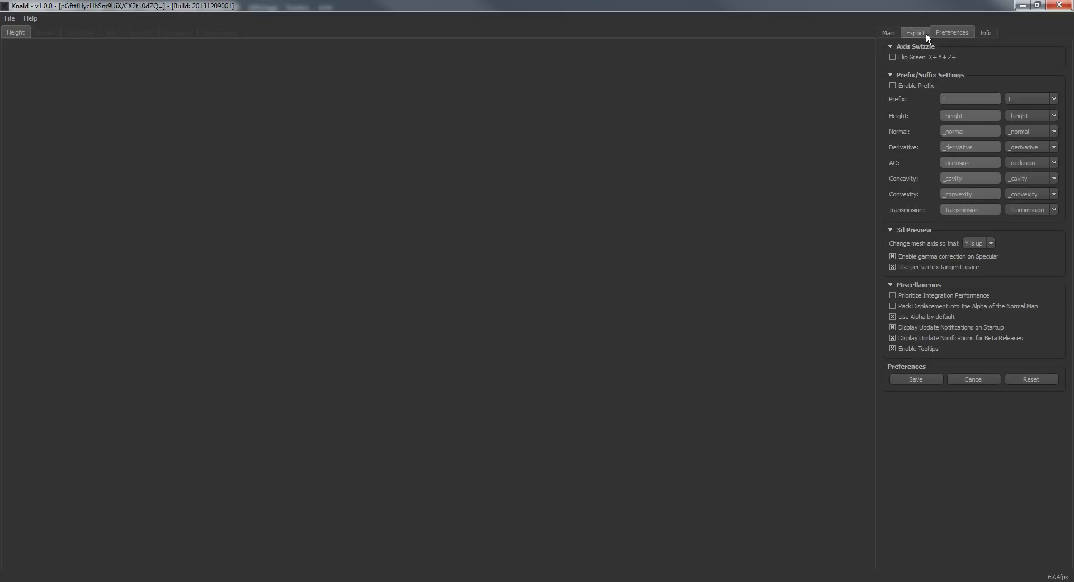
click(924, 33)
click(888, 32)
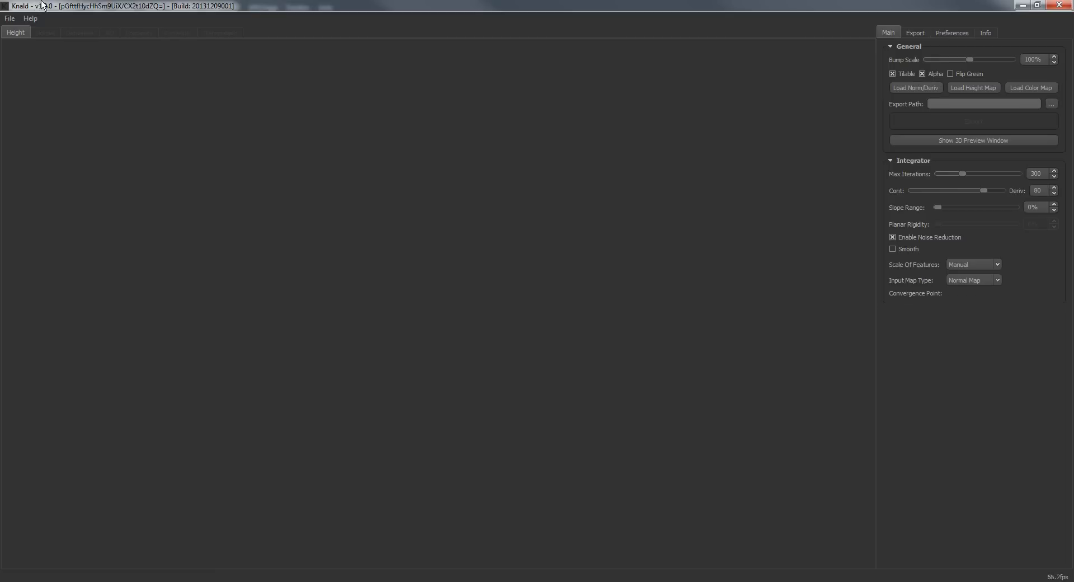
Step: Load Texture4Kv2.png from the Environnement folder as the color map
click(12, 19)
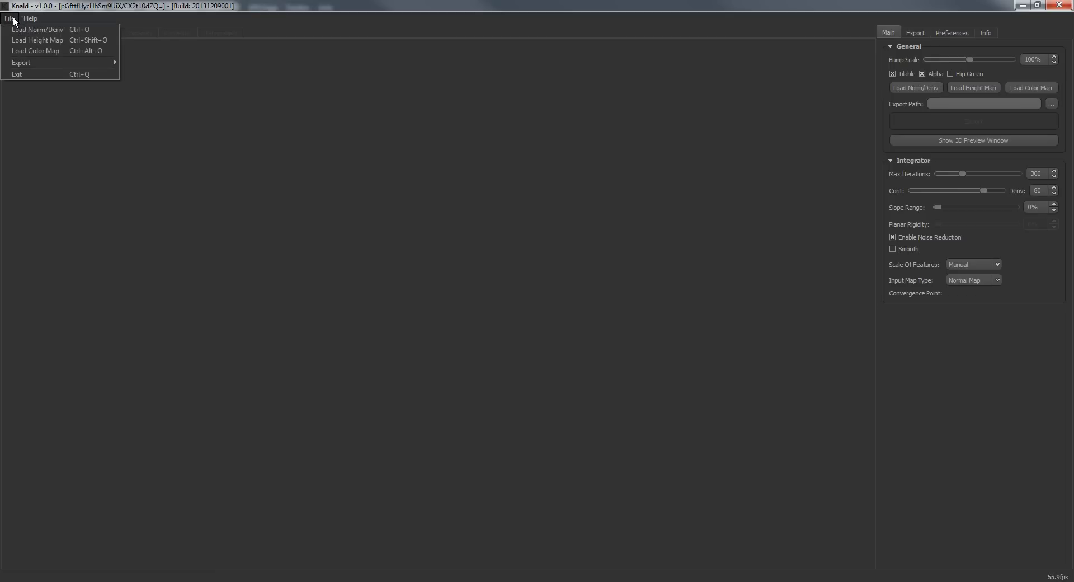
click(13, 18)
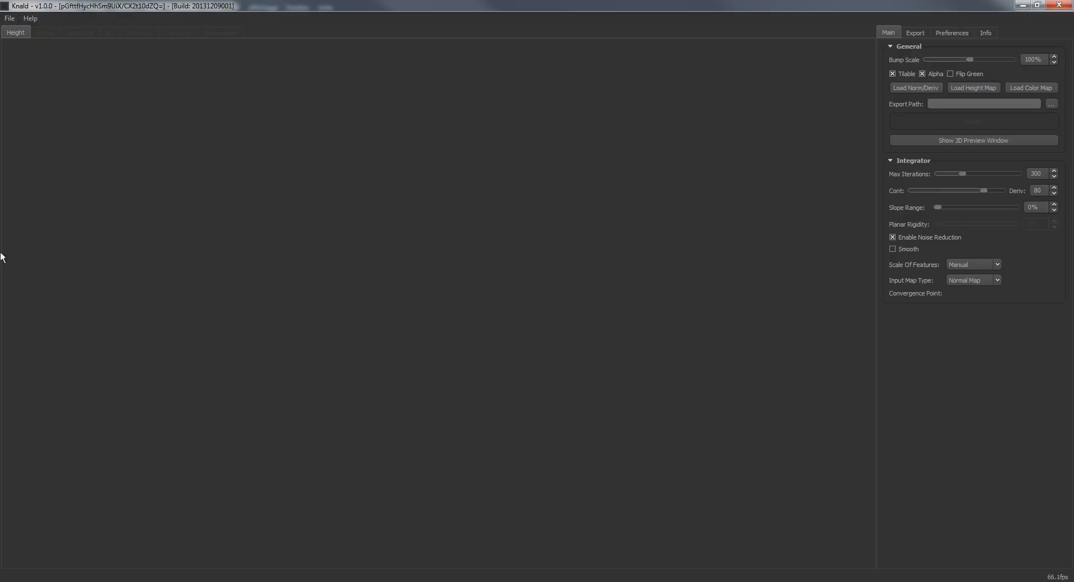
click(12, 18)
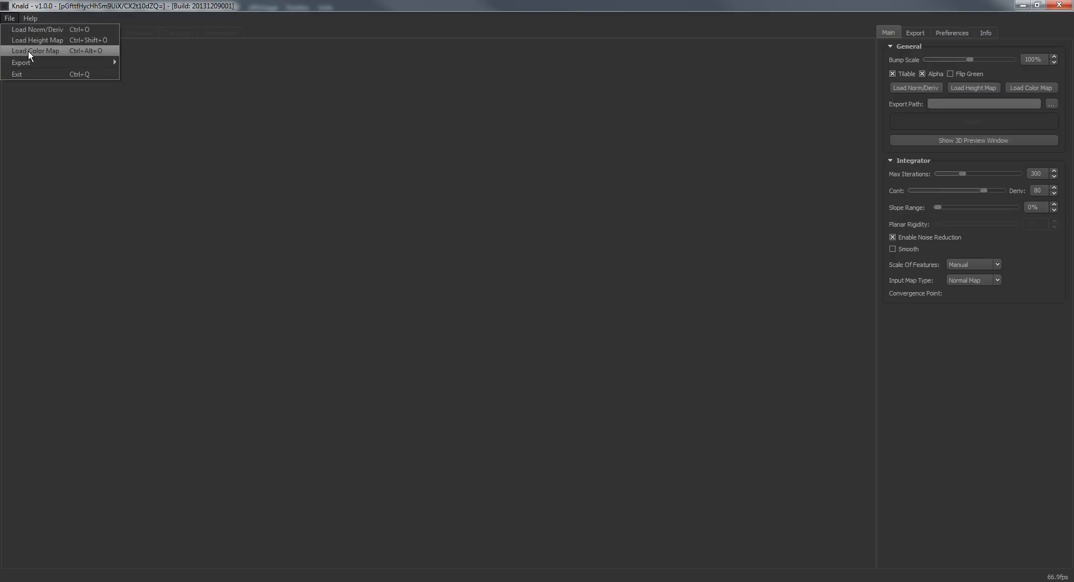
click(56, 53)
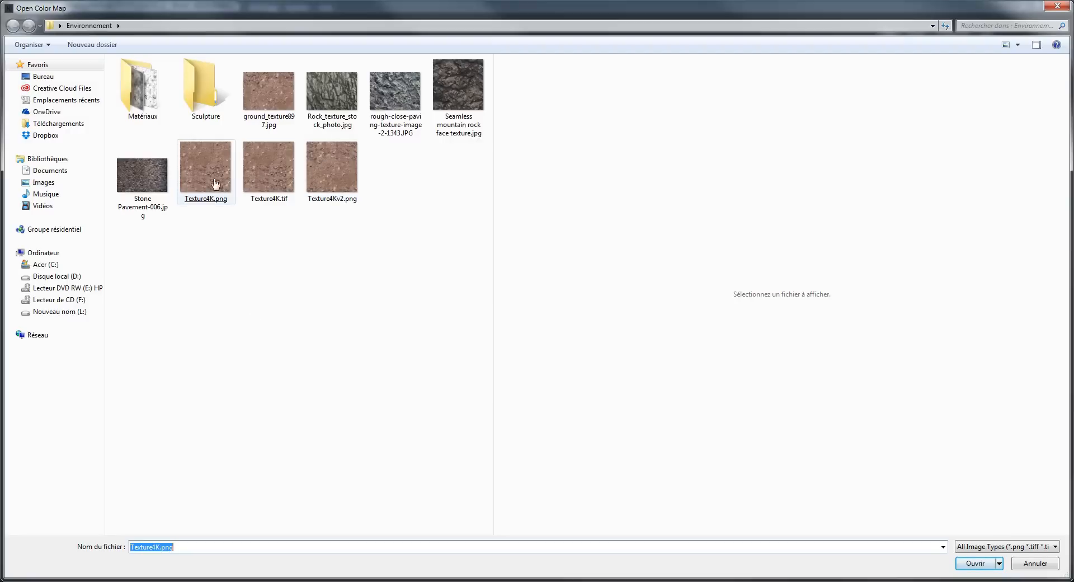
double_click(344, 169)
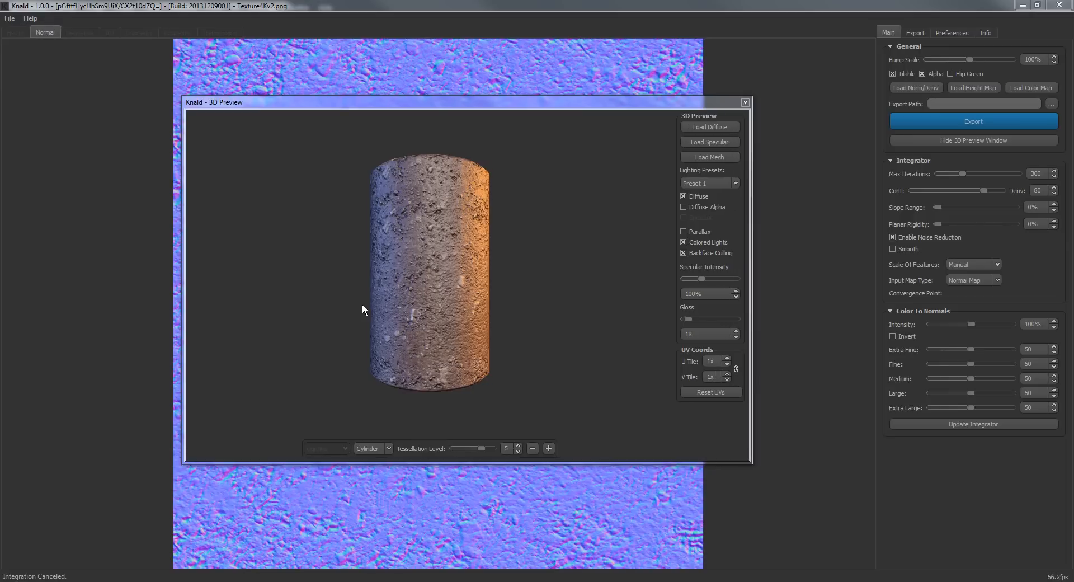
Step: Examine the texture's relief up close and from several angles on the cylinder in the 3D preview
drag(551, 102, 565, 93)
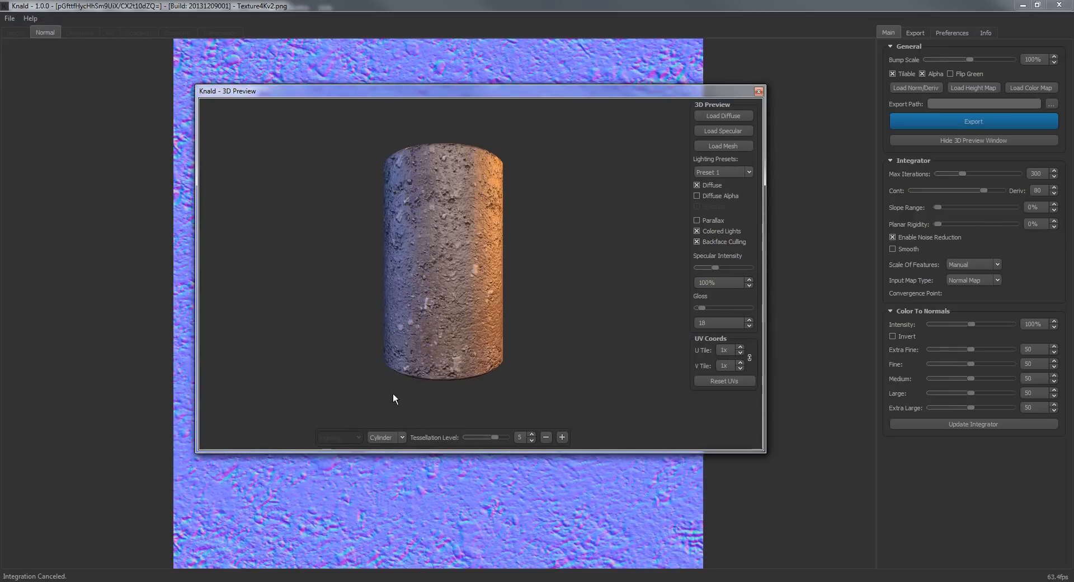
click(381, 432)
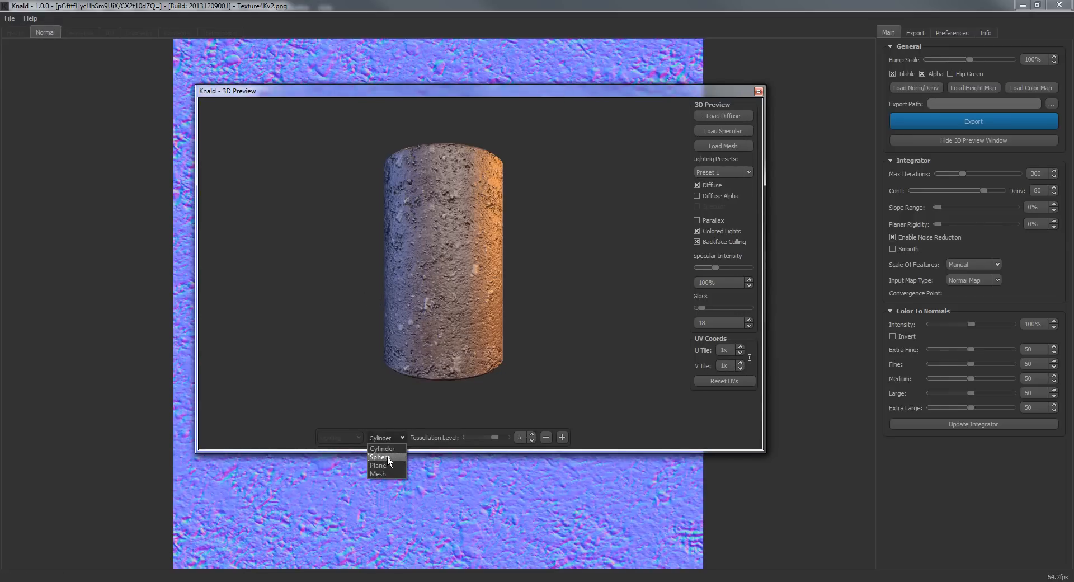
click(390, 435)
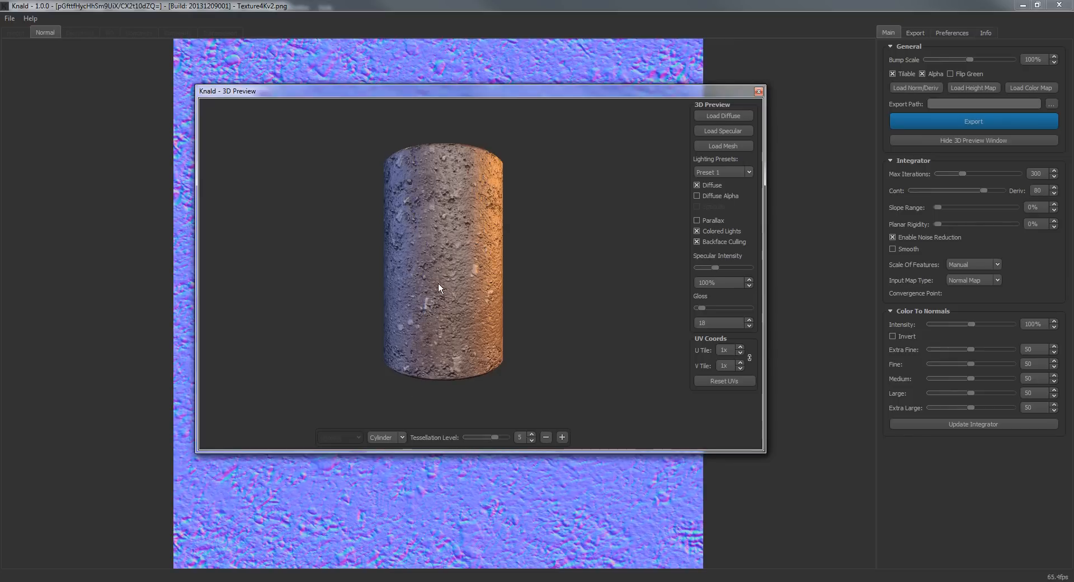
scroll(439, 292, up, 8)
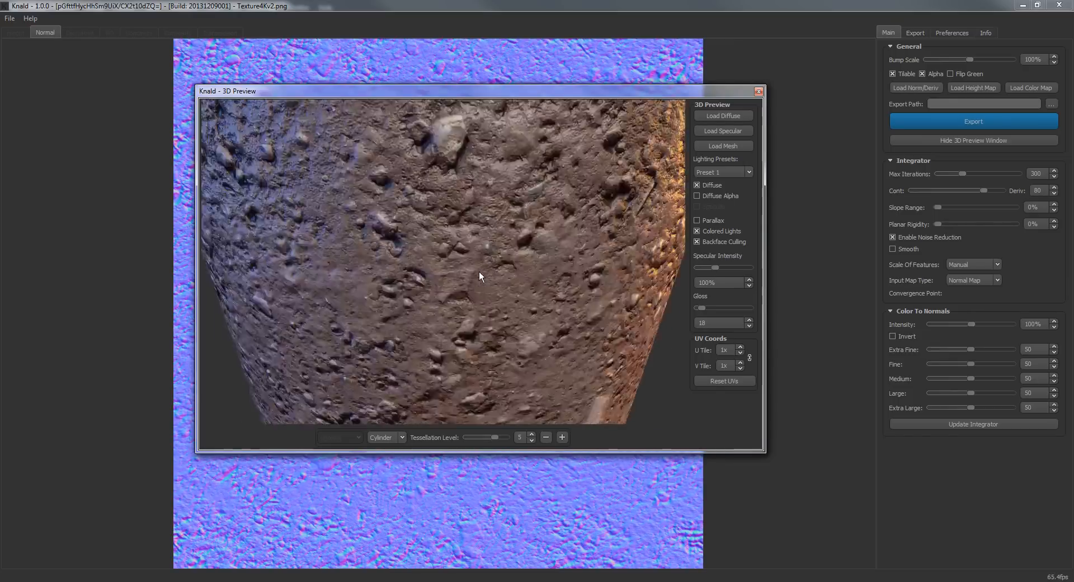
drag(480, 272, 491, 242)
scroll(491, 242, down, 8)
scroll(479, 182, up, 8)
drag(483, 202, 493, 280)
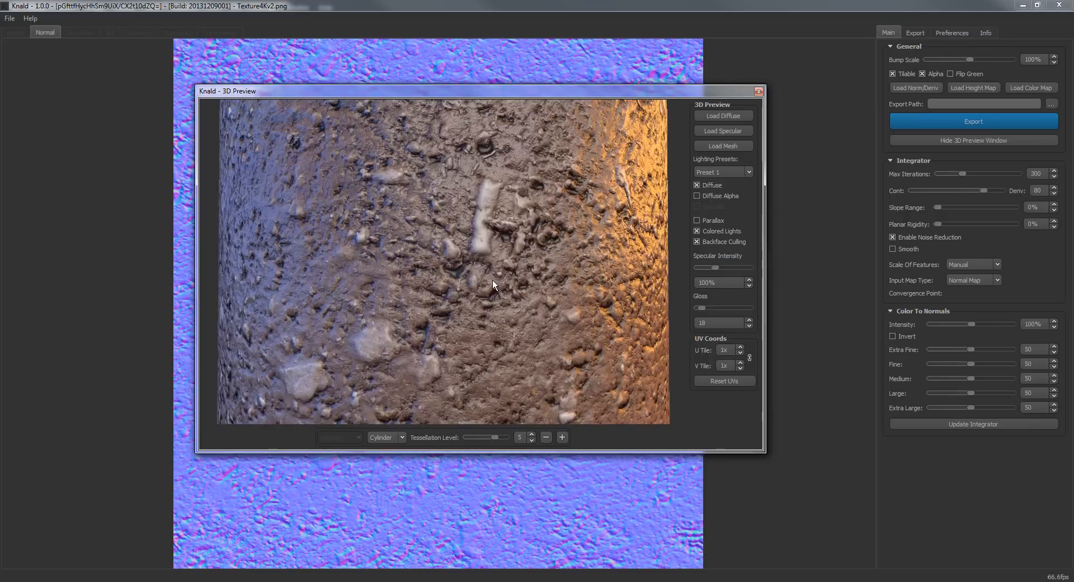
drag(493, 212, 499, 326)
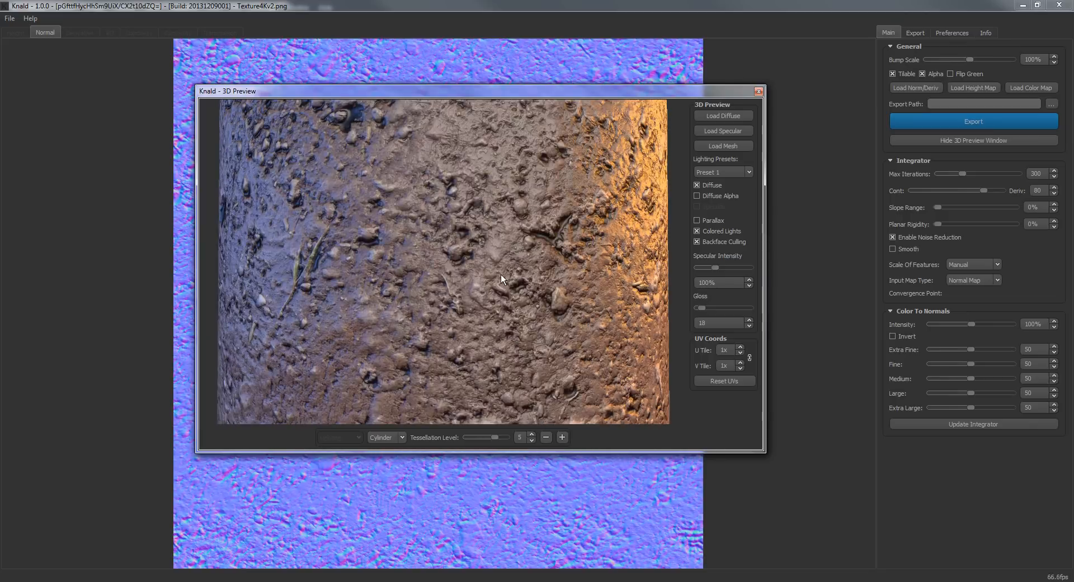
scroll(493, 256, down, 8)
mouse_move(498, 92)
mouse_down()
mouse_move(429, 354)
mouse_move(491, 112)
mouse_move(487, 84)
mouse_up()
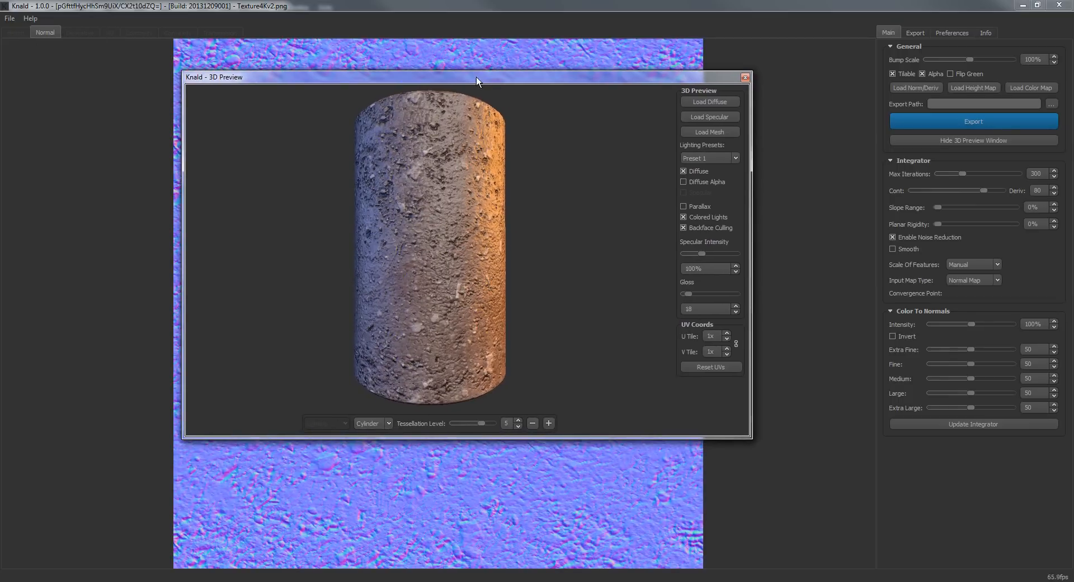
drag(476, 80, 504, 78)
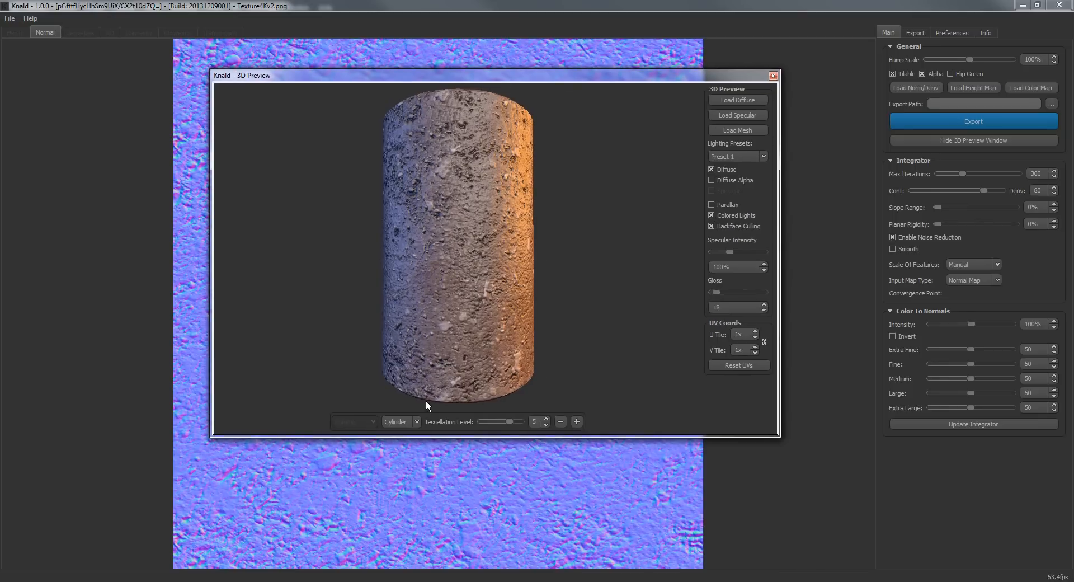
Step: Switch the 3D preview shape to Sphere and examine the texture on it up close
click(417, 423)
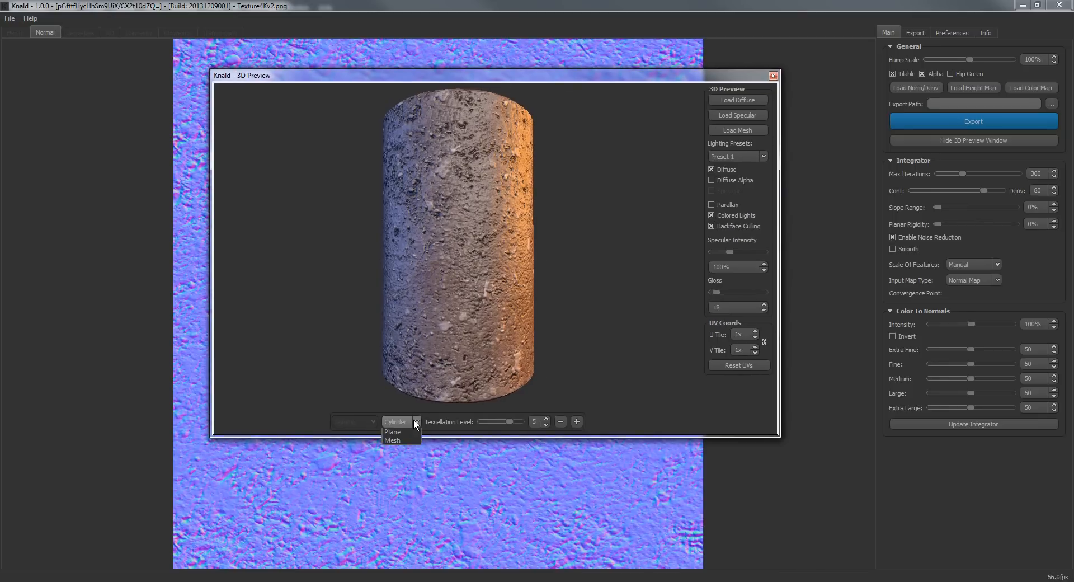
click(402, 448)
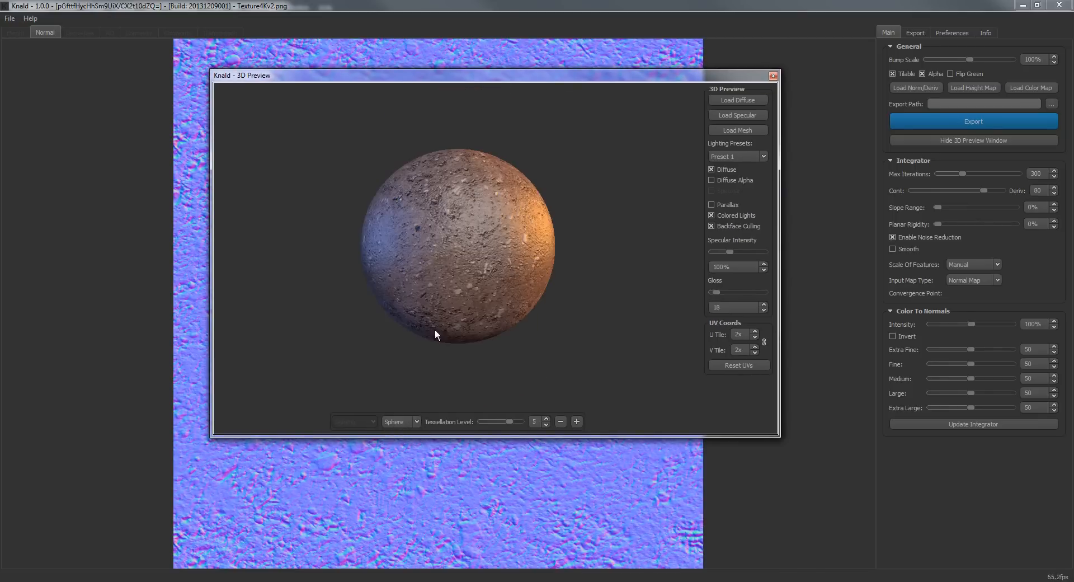
drag(435, 335, 462, 249)
scroll(462, 250, up, 3)
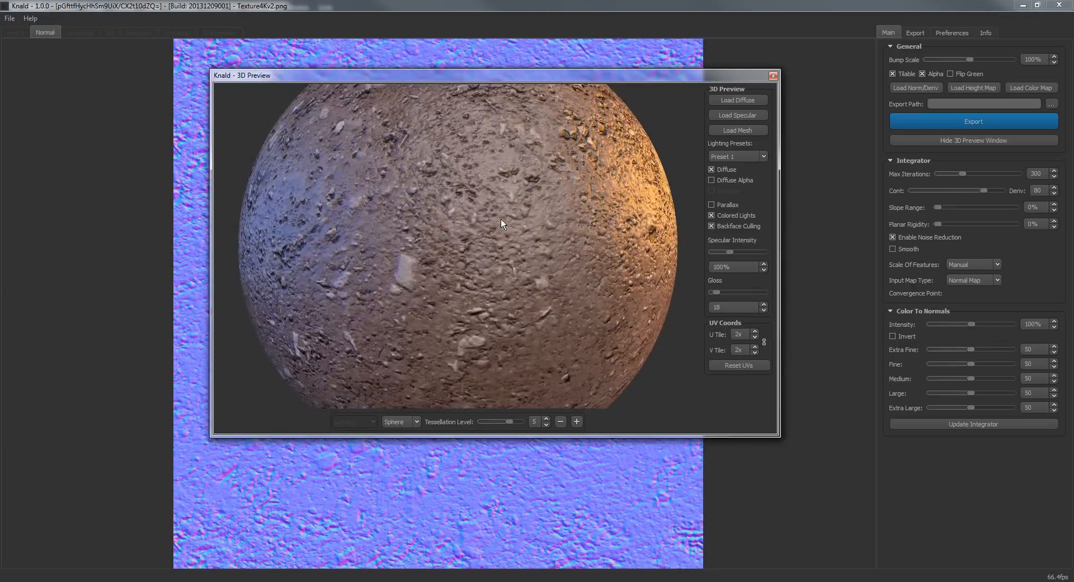
scroll(468, 253, down, 5)
Step: Switch the 3D preview shape to Plane and examine the texture's relief on it from different angles
click(400, 423)
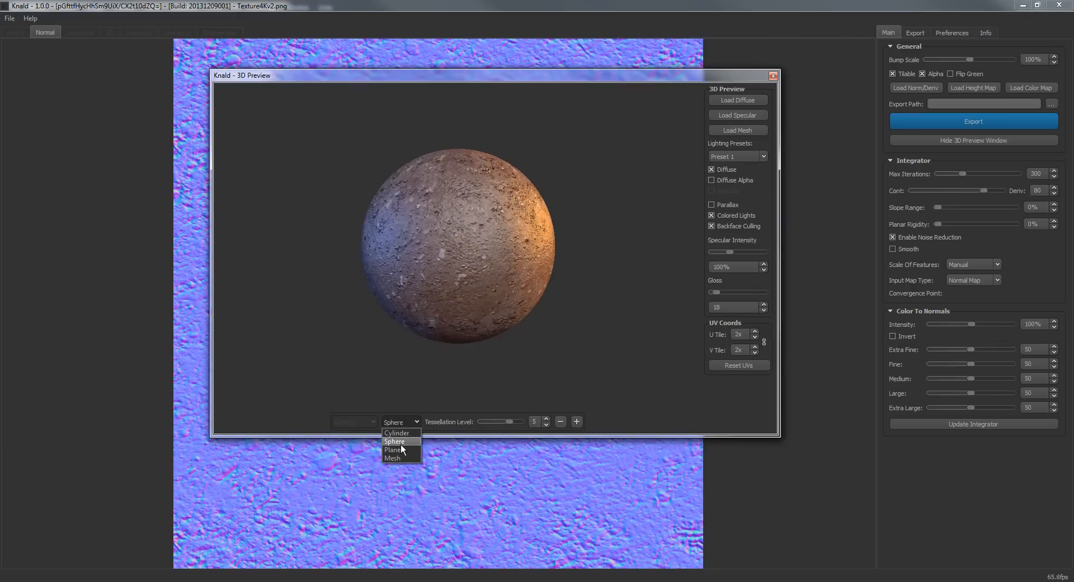
click(401, 450)
drag(516, 265, 515, 213)
scroll(444, 238, up, 4)
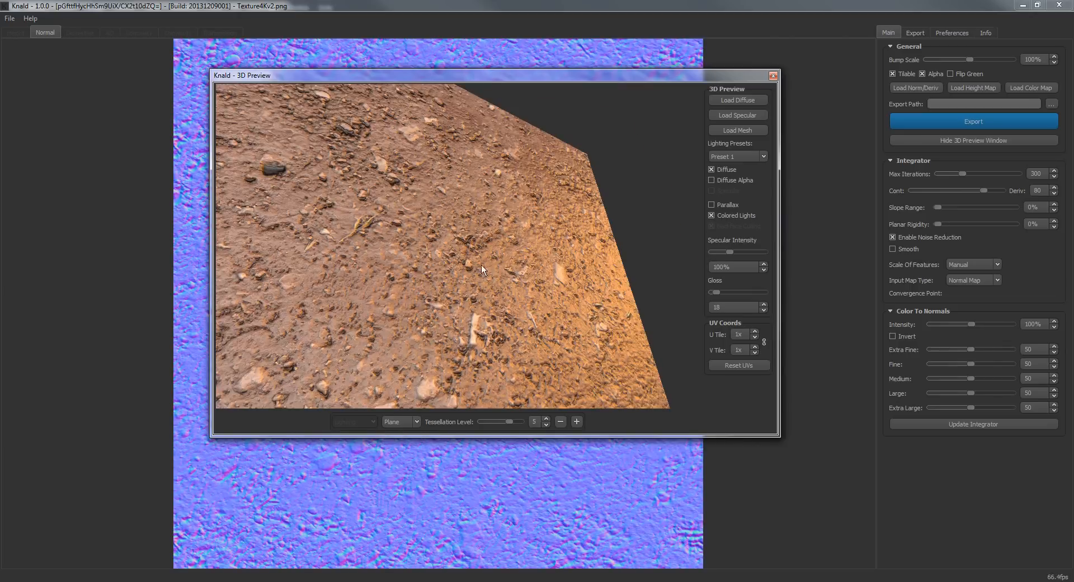
drag(481, 265, 457, 281)
scroll(457, 281, down, 4)
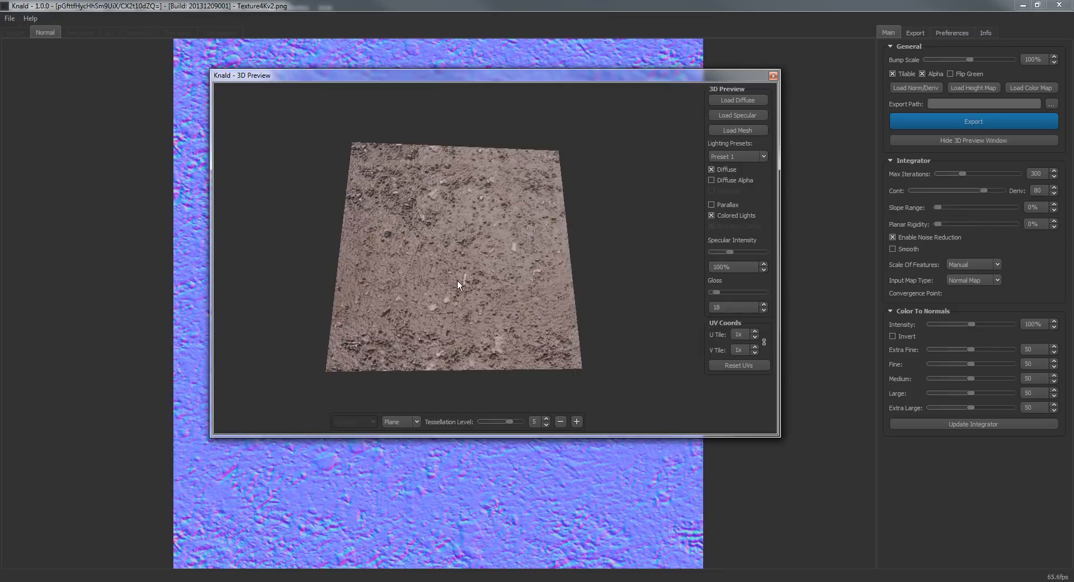
click(399, 422)
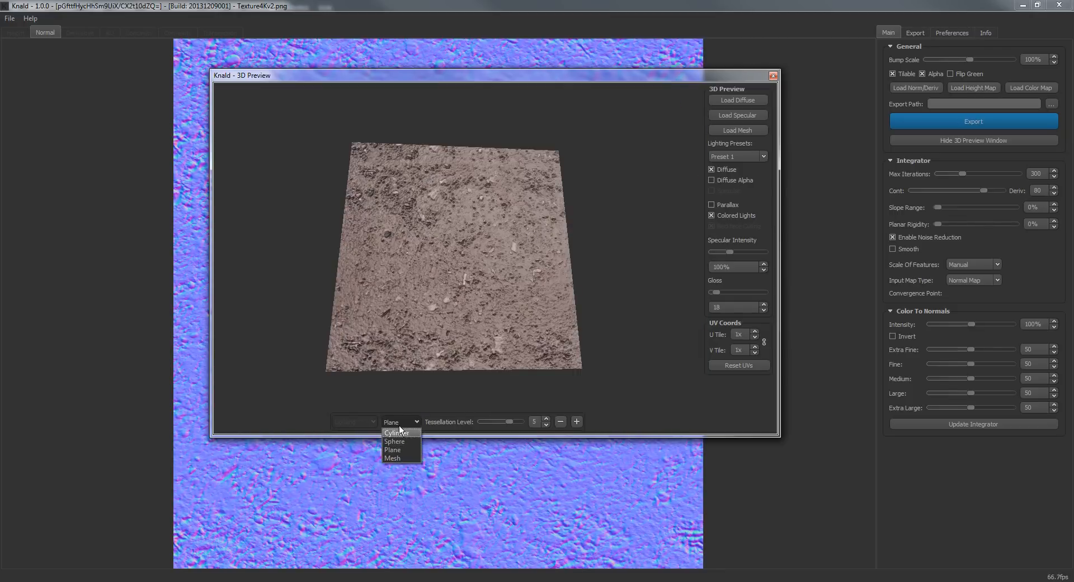
click(408, 423)
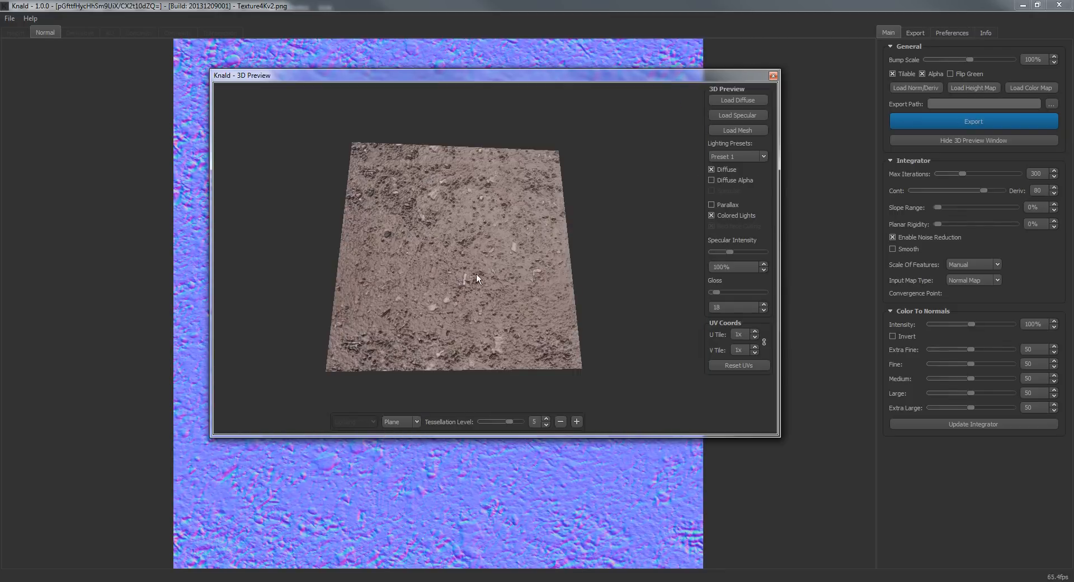
mouse_move(477, 278)
mouse_down()
mouse_move(467, 291)
mouse_move(489, 270)
mouse_up()
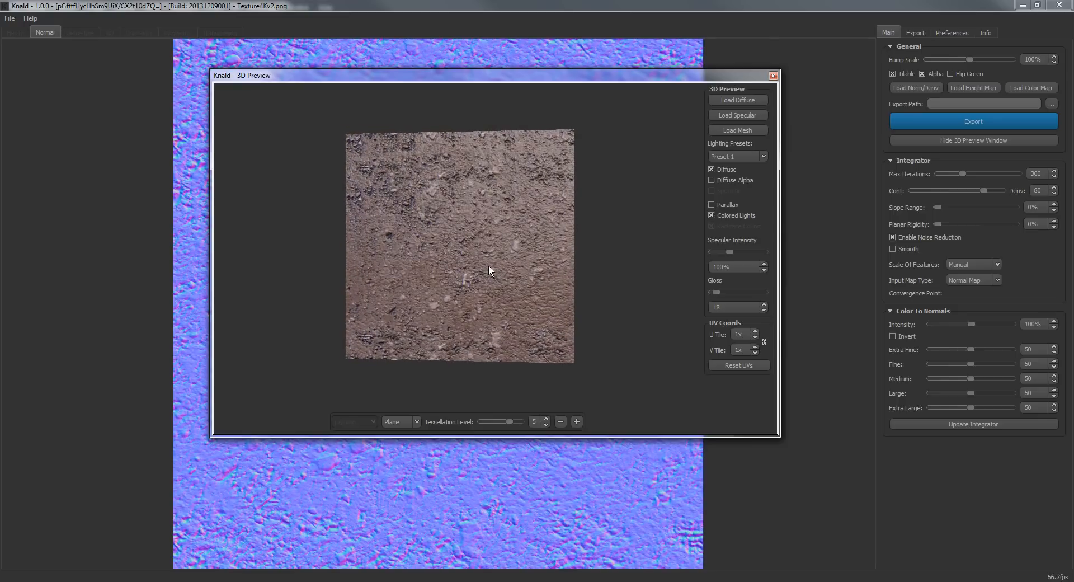
Step: Set the 3D preview back to the Sphere shape, enlarged and rotated to show the texture's relief
click(401, 422)
click(404, 446)
scroll(444, 225, up, 5)
scroll(444, 226, down, 3)
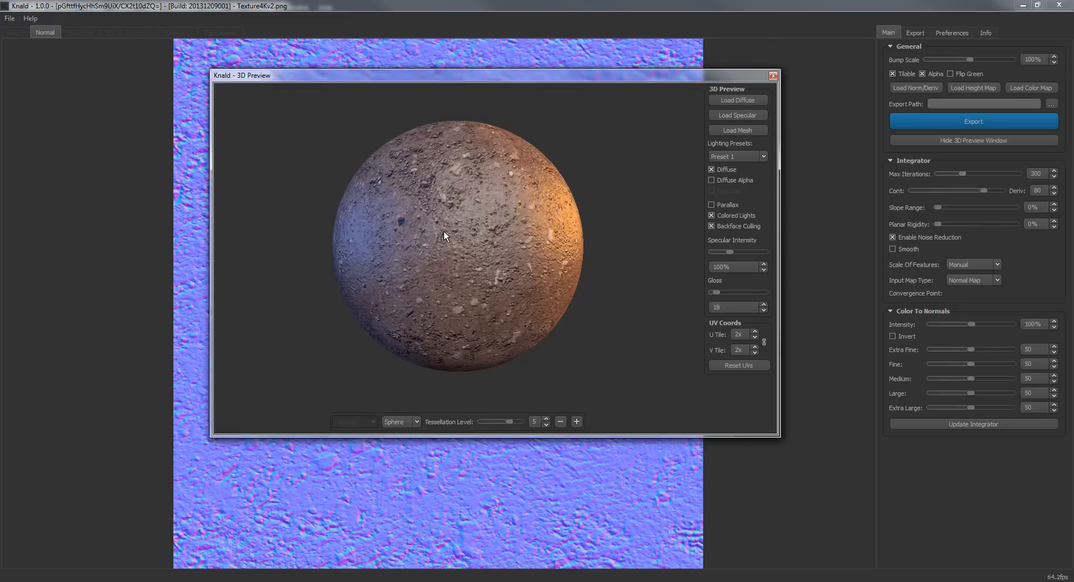
drag(446, 227, 463, 209)
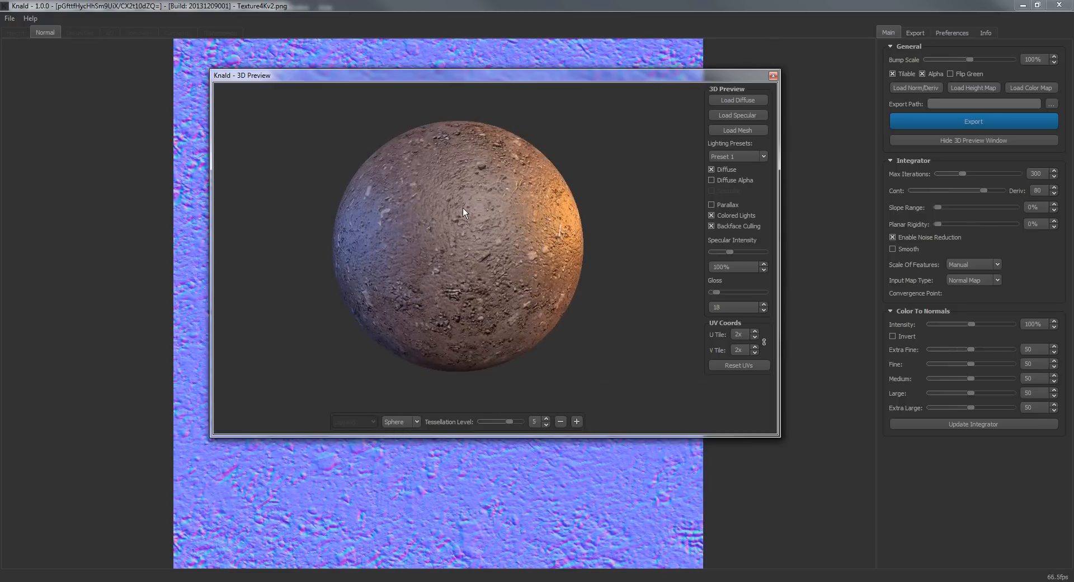
Step: Move the 3D preview clear of the settings and update the integrator to compute the remaining maps from the normals
drag(551, 79, 522, 80)
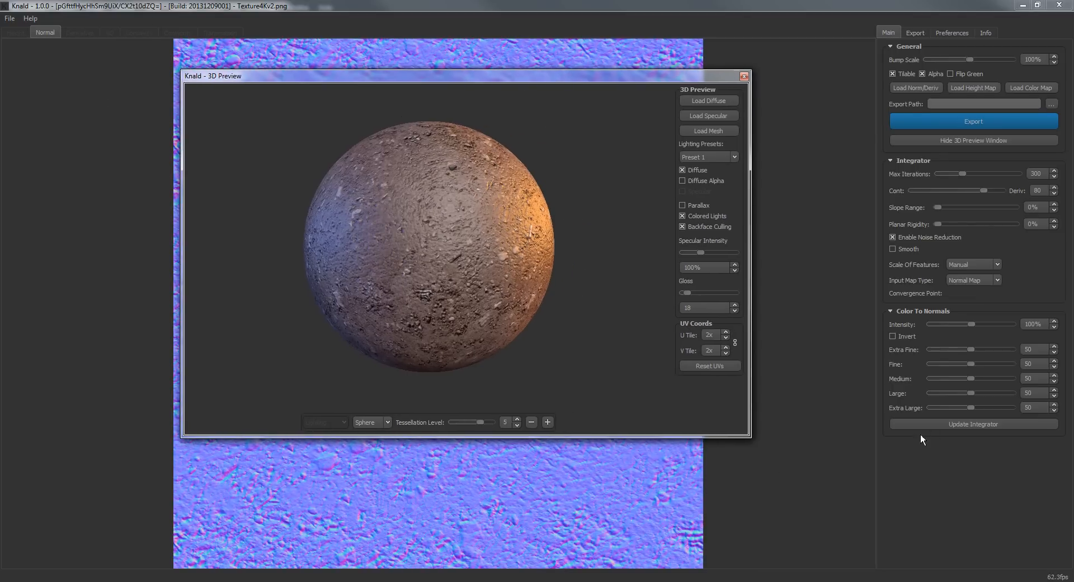
click(982, 424)
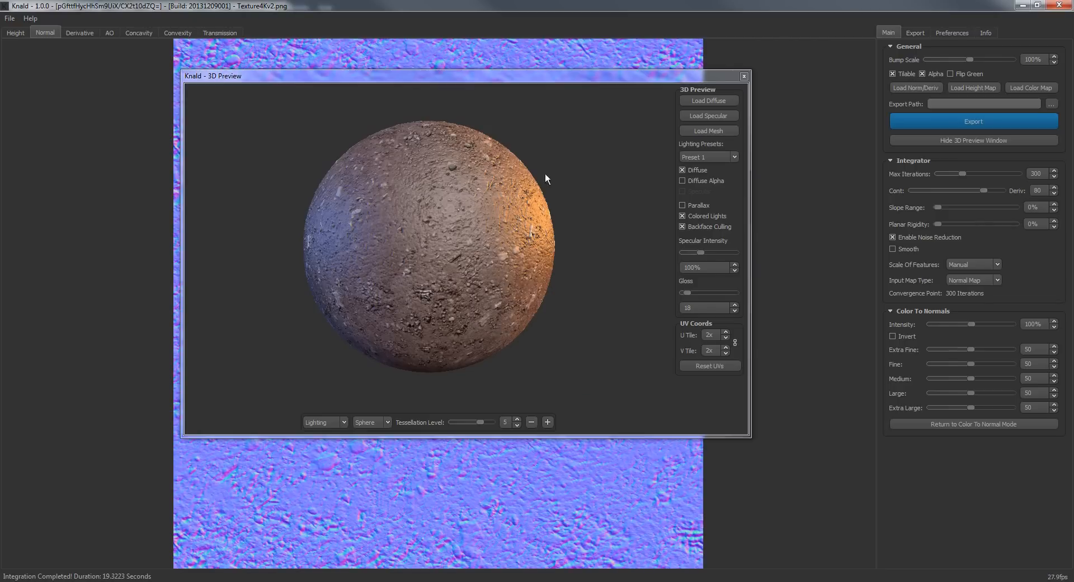
Step: Examine the textured sphere up close and from another angle, comparing the generated height and normal maps
scroll(449, 196, up, 5)
scroll(448, 207, down, 5)
drag(447, 207, 492, 227)
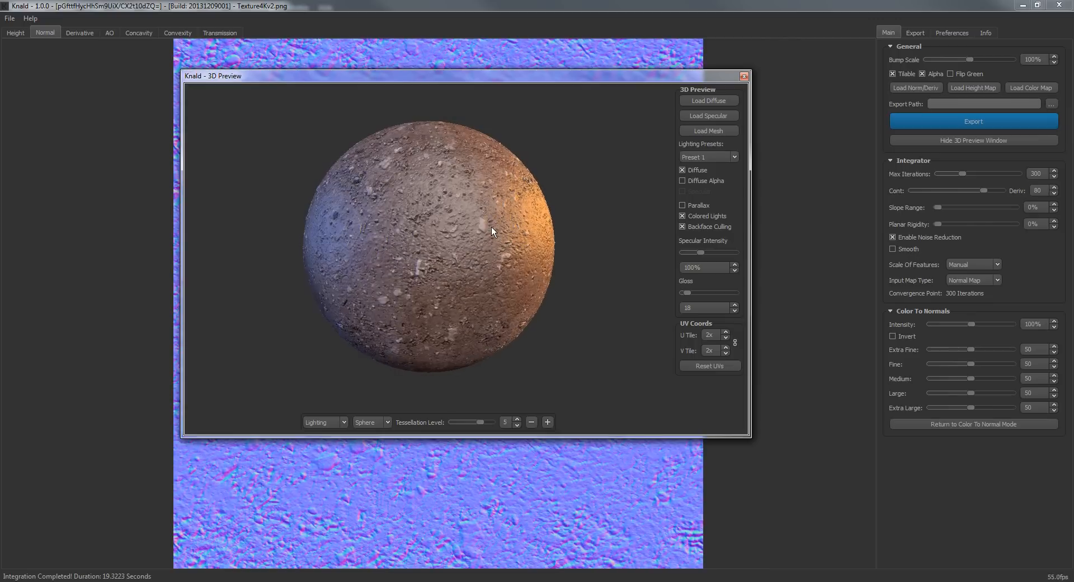
click(15, 33)
drag(367, 75, 627, 91)
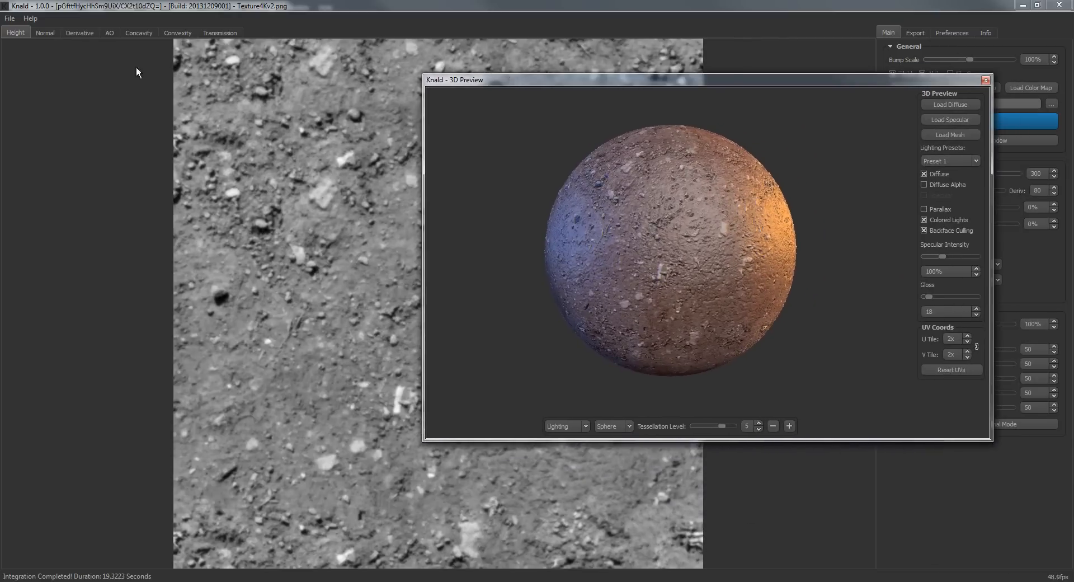
click(45, 33)
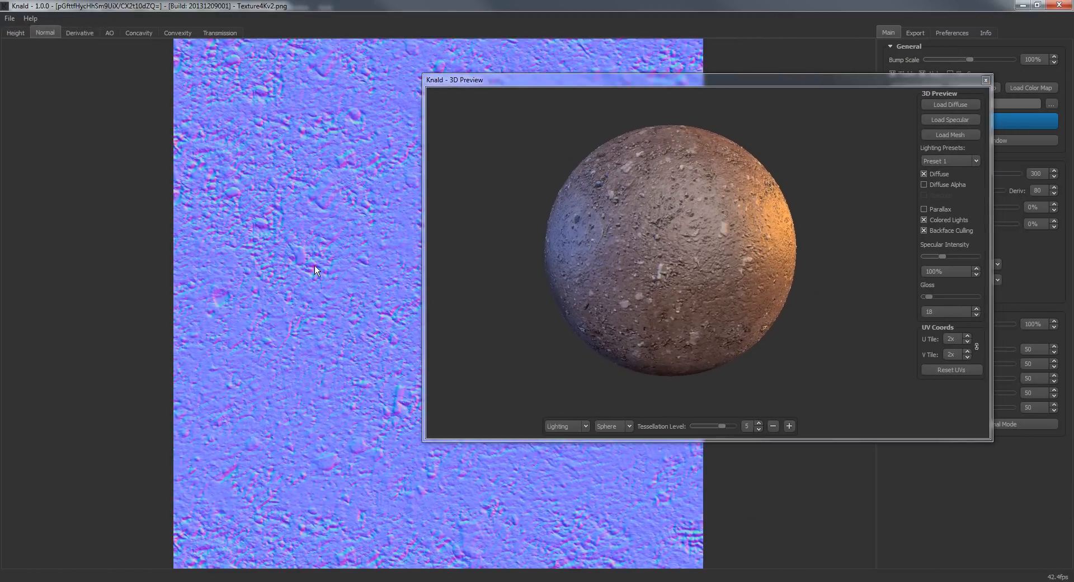
Step: Move the 3D preview off the settings and review the generated height, derivative and AO maps
drag(492, 79, 294, 143)
click(16, 33)
click(88, 32)
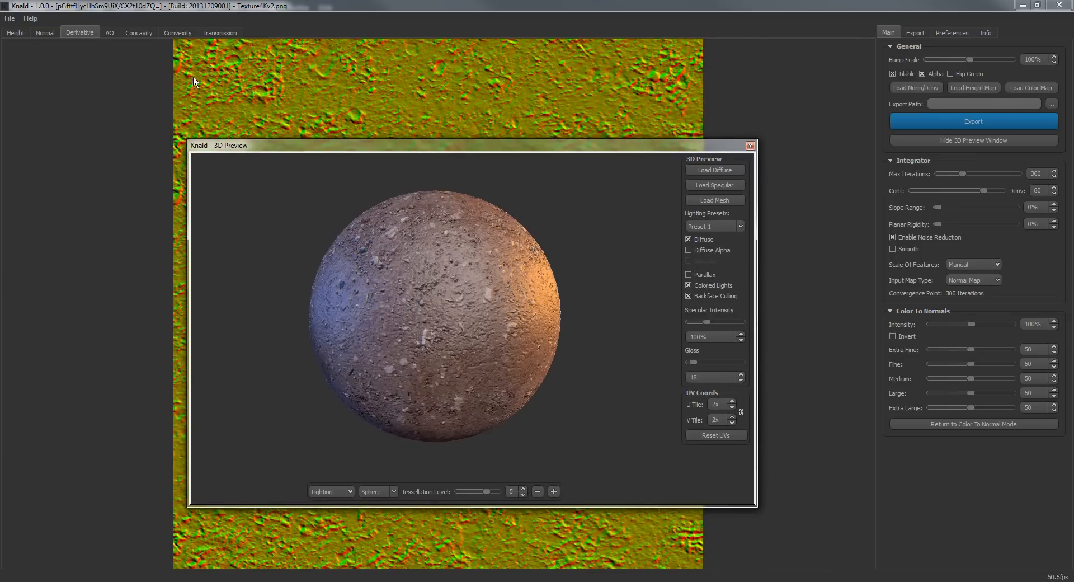
click(115, 32)
click(83, 34)
click(111, 32)
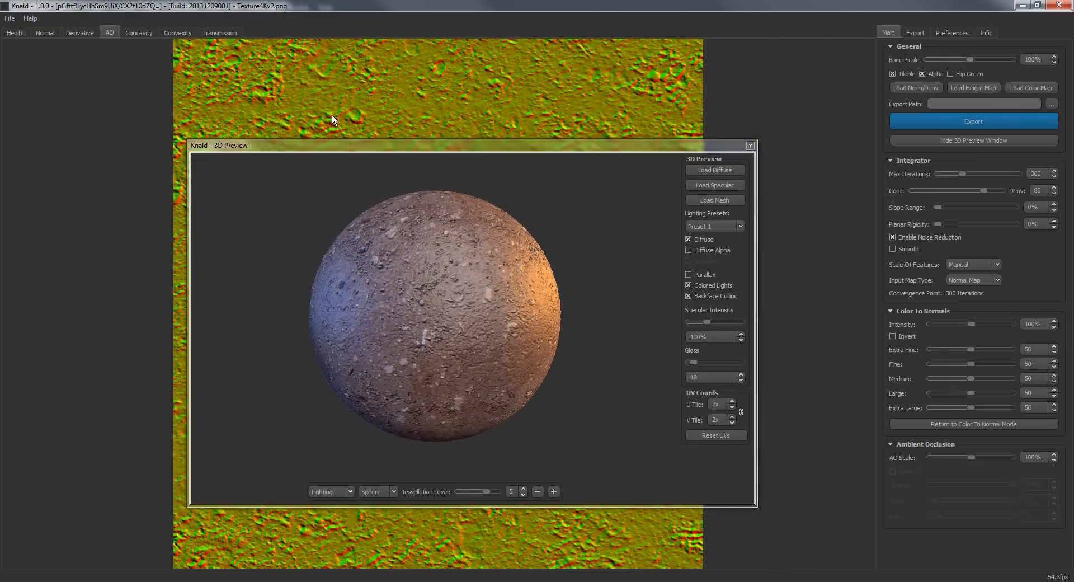
drag(347, 144, 291, 119)
Step: Review the generated concavity, convexity and transmission maps, keeping the 3D preview clear of them
click(139, 32)
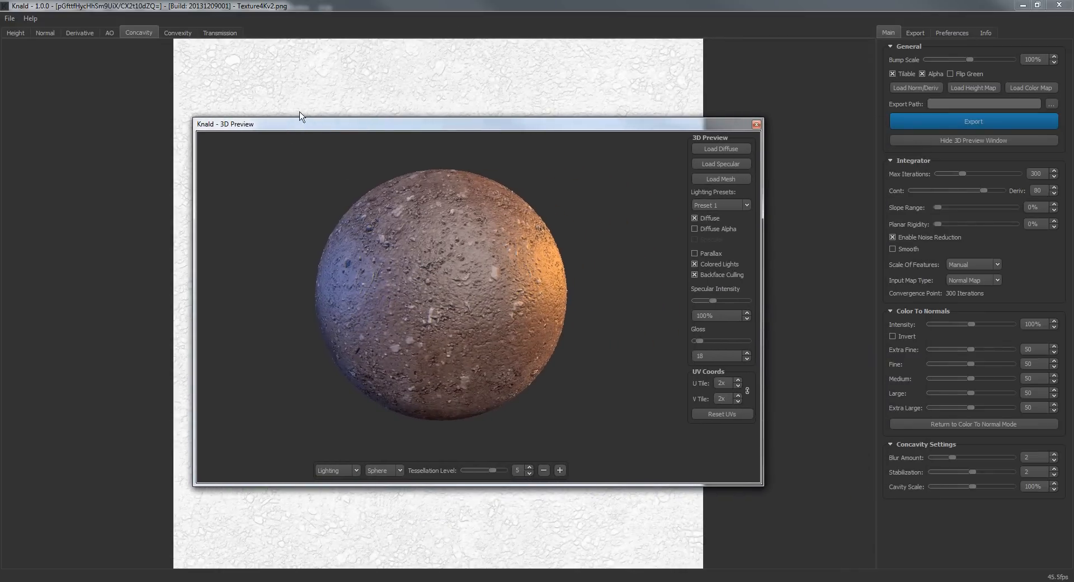
drag(294, 129, 265, 122)
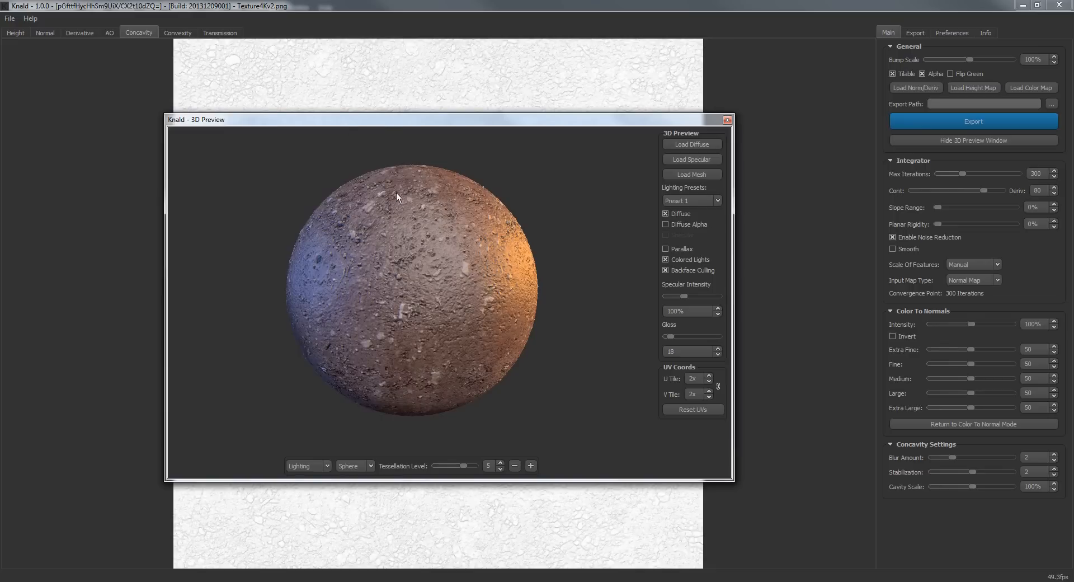
click(181, 32)
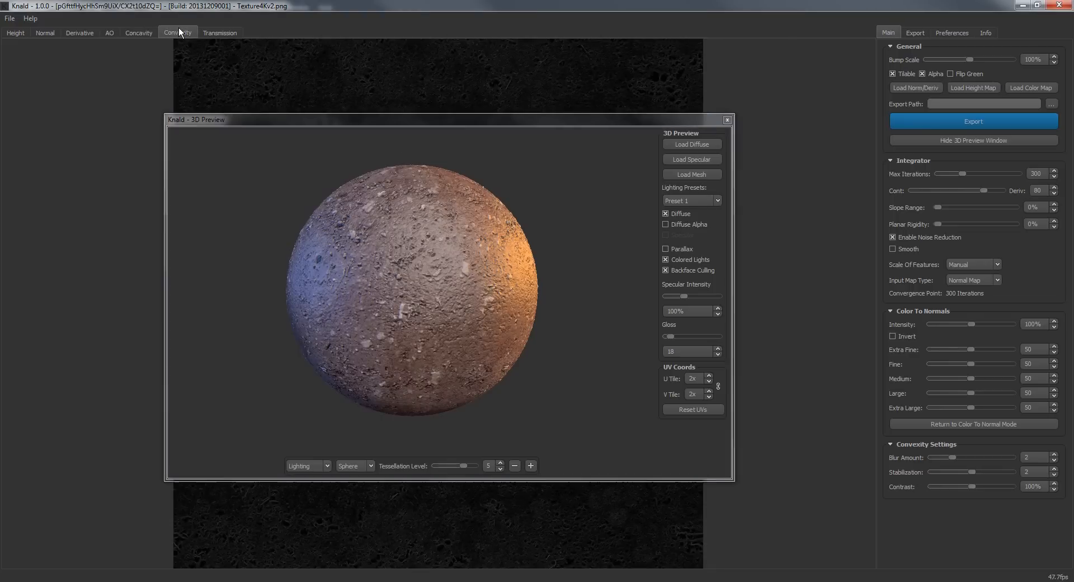
click(220, 33)
click(177, 33)
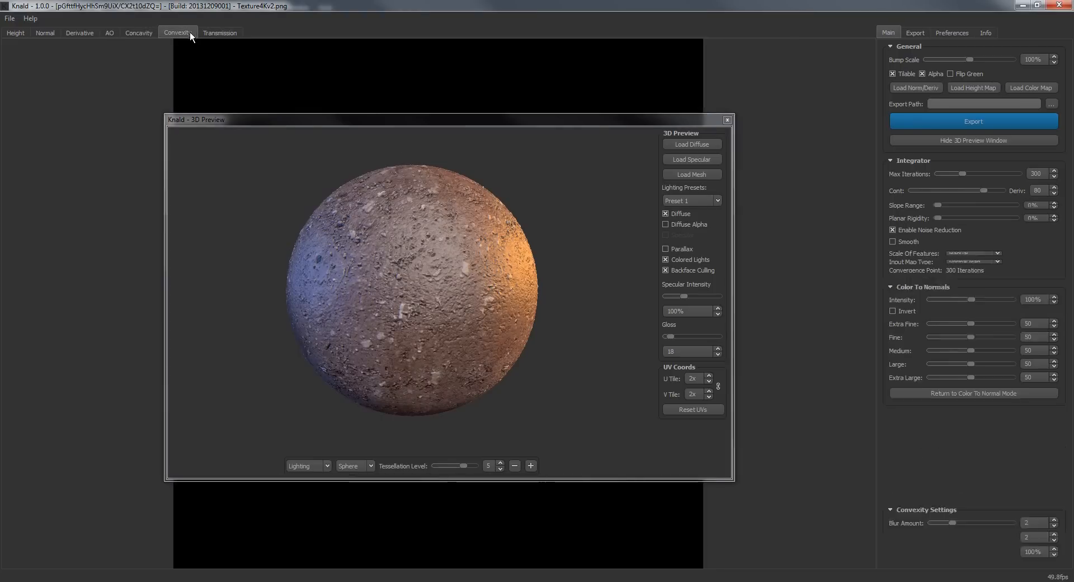
Step: Go through the height, normal, derivative and AO maps again, ending on the normal map
click(11, 33)
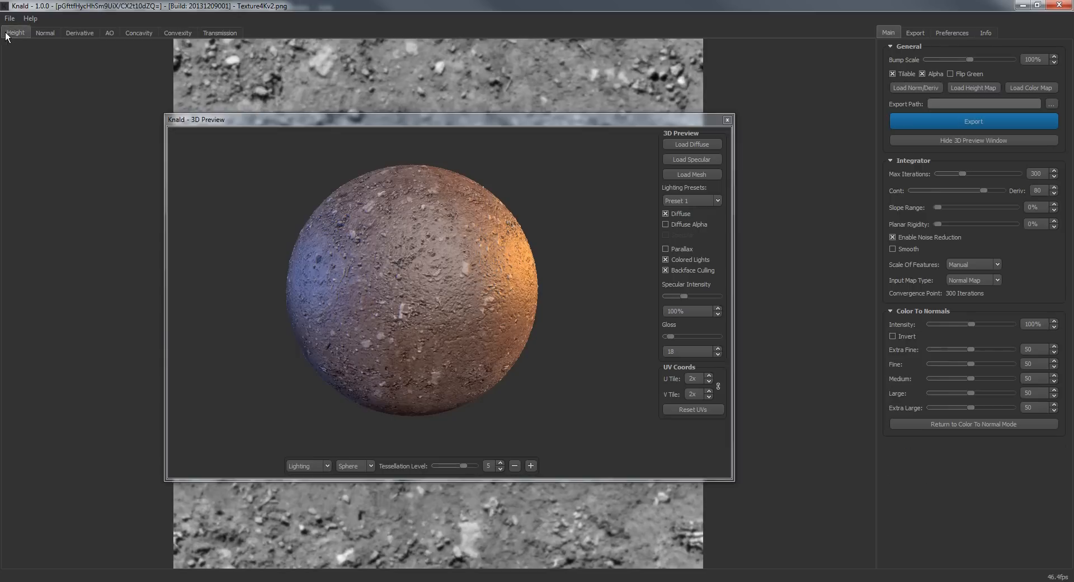
click(44, 33)
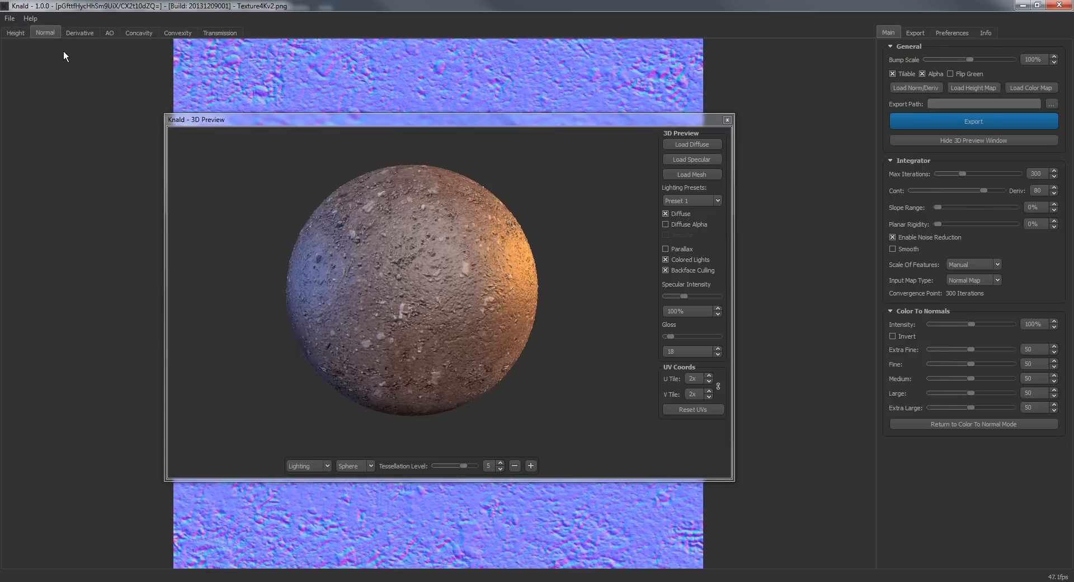
click(79, 34)
click(43, 33)
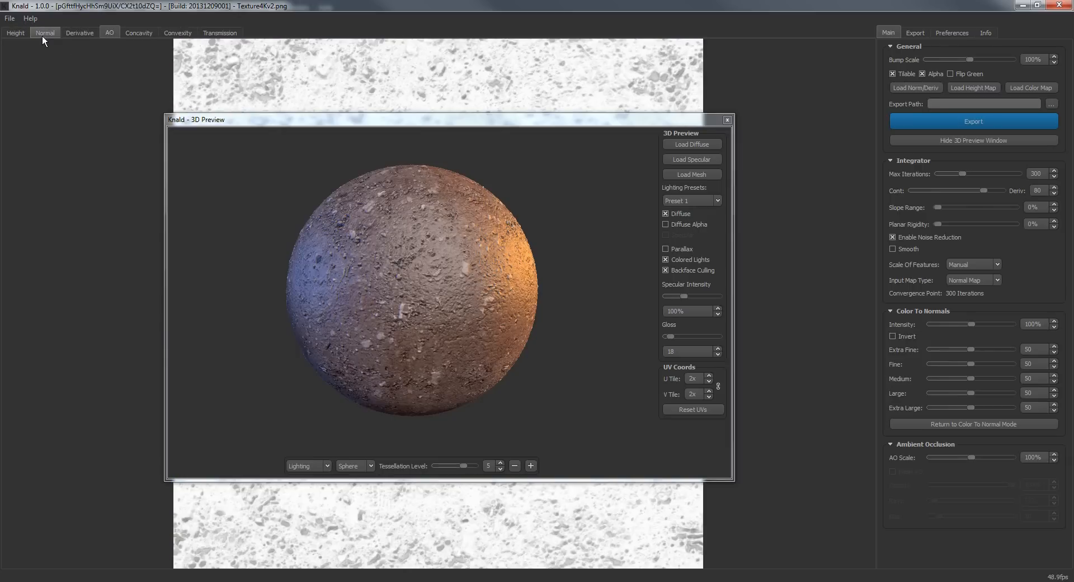
click(21, 35)
click(45, 32)
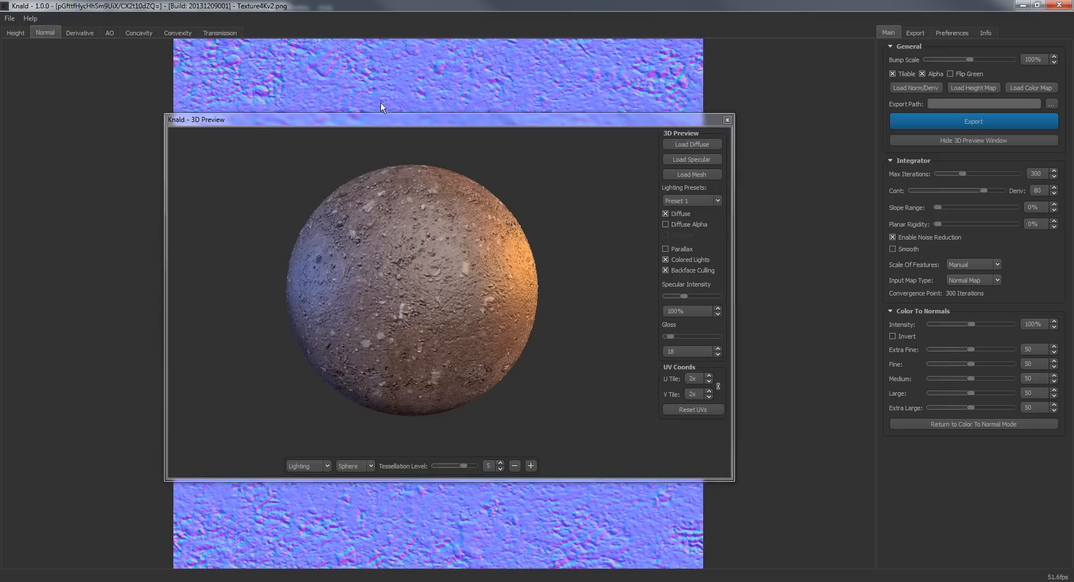
Step: Reposition the 3D preview and examine the surface relief on the sphere from close up and from afar
drag(381, 120, 397, 100)
scroll(413, 223, up, 10)
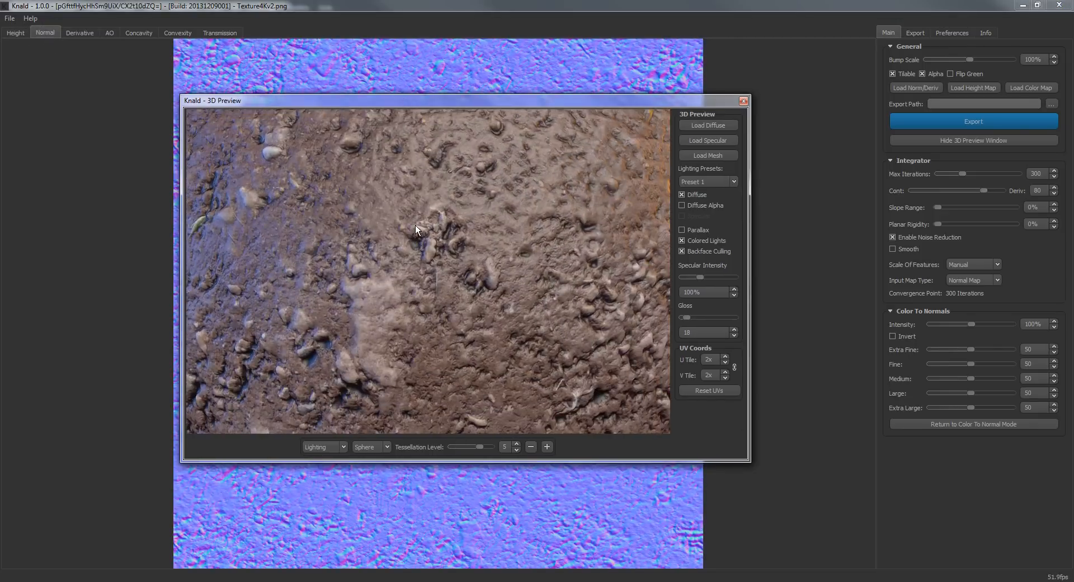
scroll(415, 225, down, 10)
scroll(414, 247, up, 10)
scroll(421, 257, down, 8)
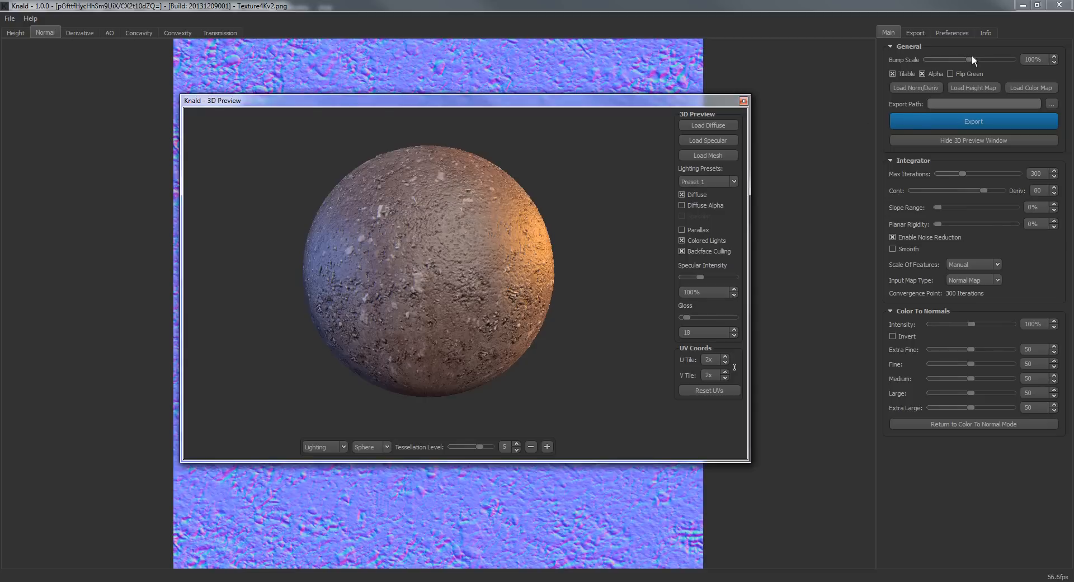
Step: Raise the Bump Scale to 190% and examine the stronger relief on the sphere from several angles
mouse_move(969, 60)
mouse_down()
mouse_move(1015, 61)
mouse_move(922, 61)
mouse_move(999, 65)
mouse_move(972, 68)
mouse_move(982, 69)
mouse_up()
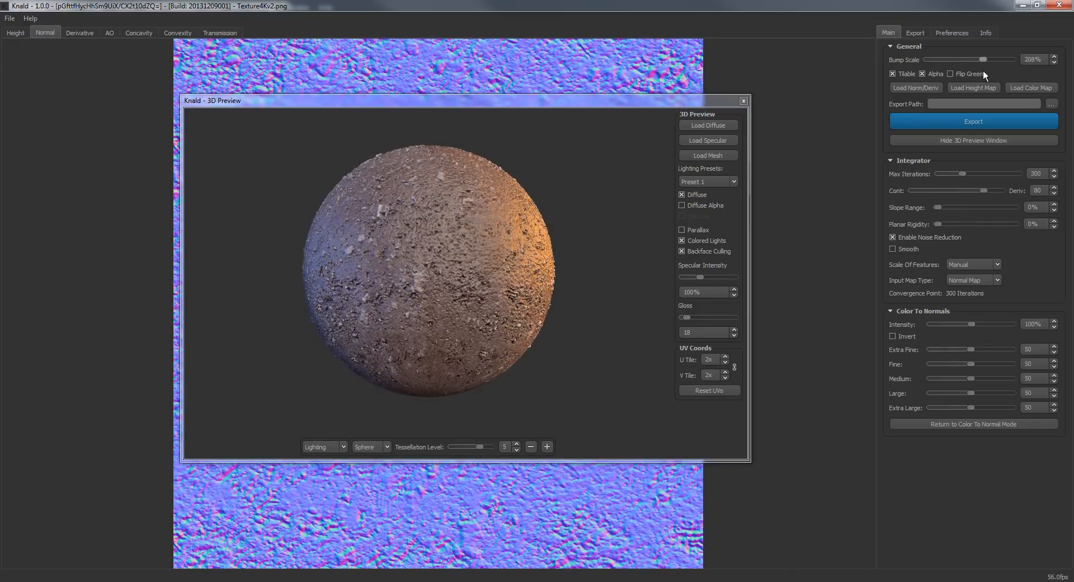
scroll(458, 220, up, 5)
drag(388, 254, 475, 287)
scroll(468, 272, down, 5)
scroll(418, 297, up, 5)
scroll(474, 287, down, 5)
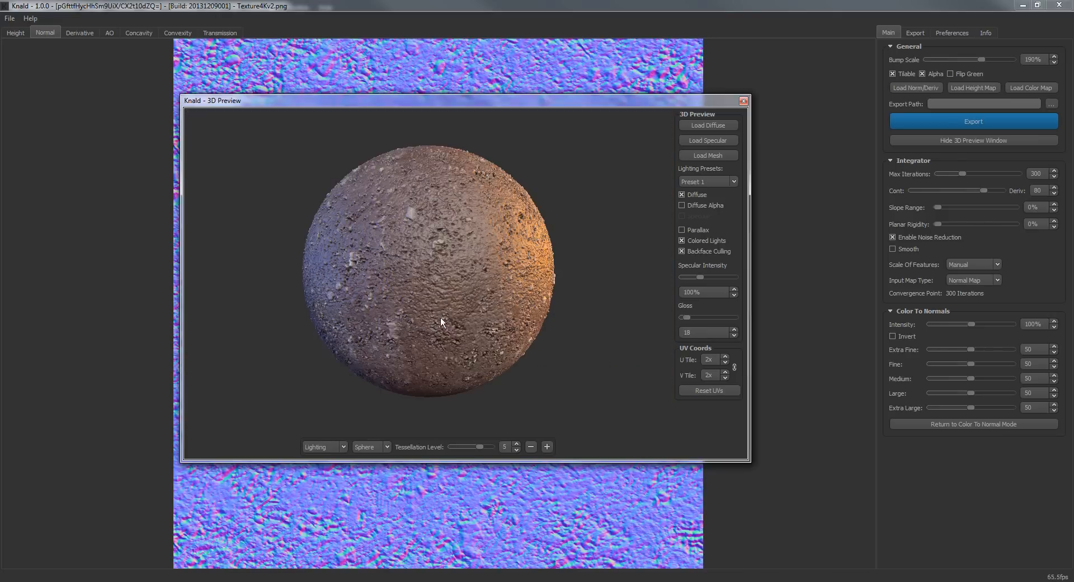
drag(437, 317, 414, 319)
scroll(414, 319, up, 5)
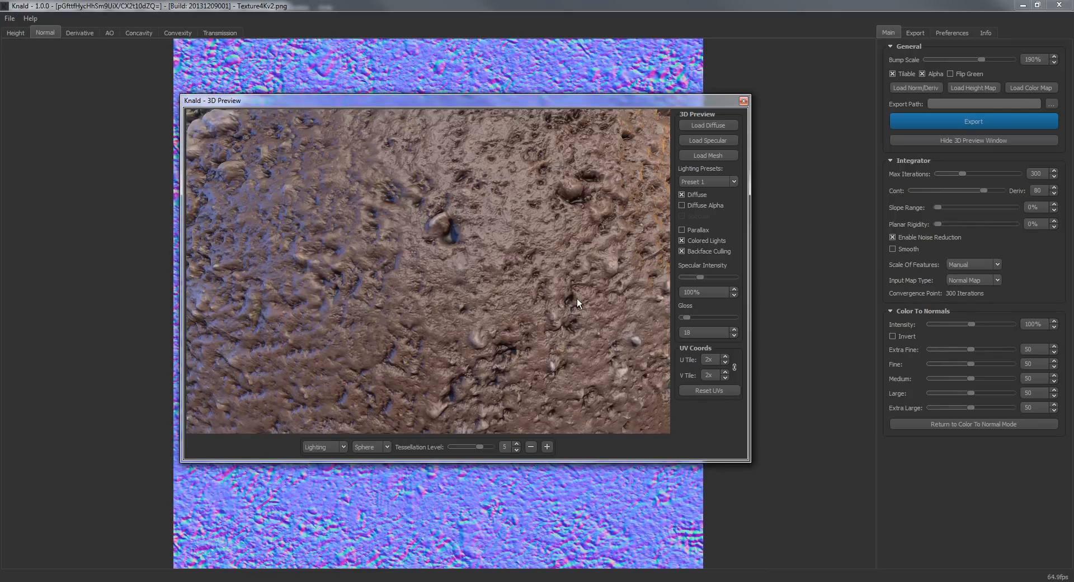
Step: Switch the 3D preview shape to Plane and rotate it to an oblique close-up of the relief
click(362, 446)
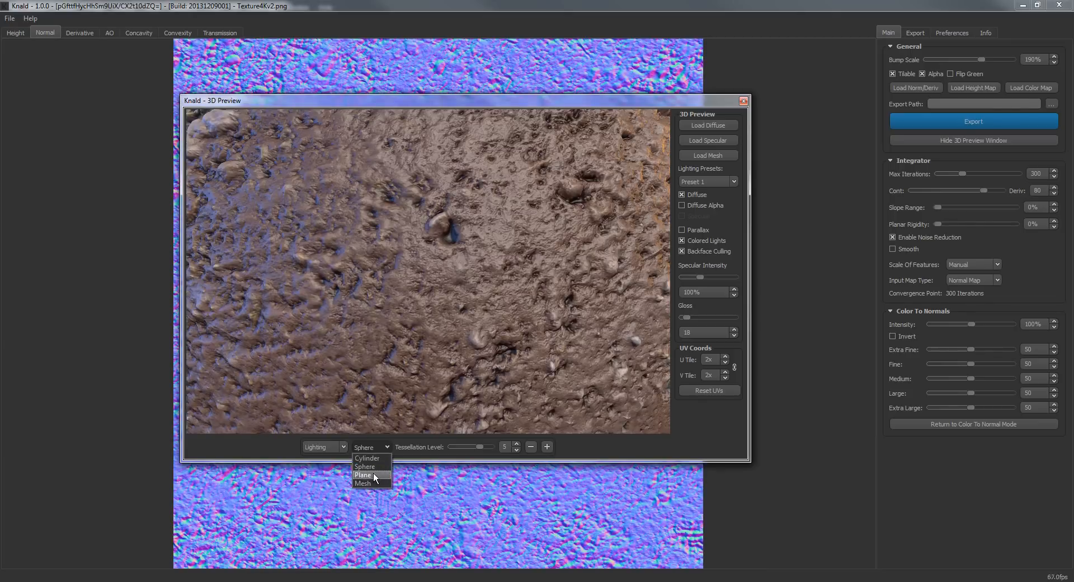
click(374, 475)
drag(445, 278, 490, 308)
scroll(462, 243, up, 4)
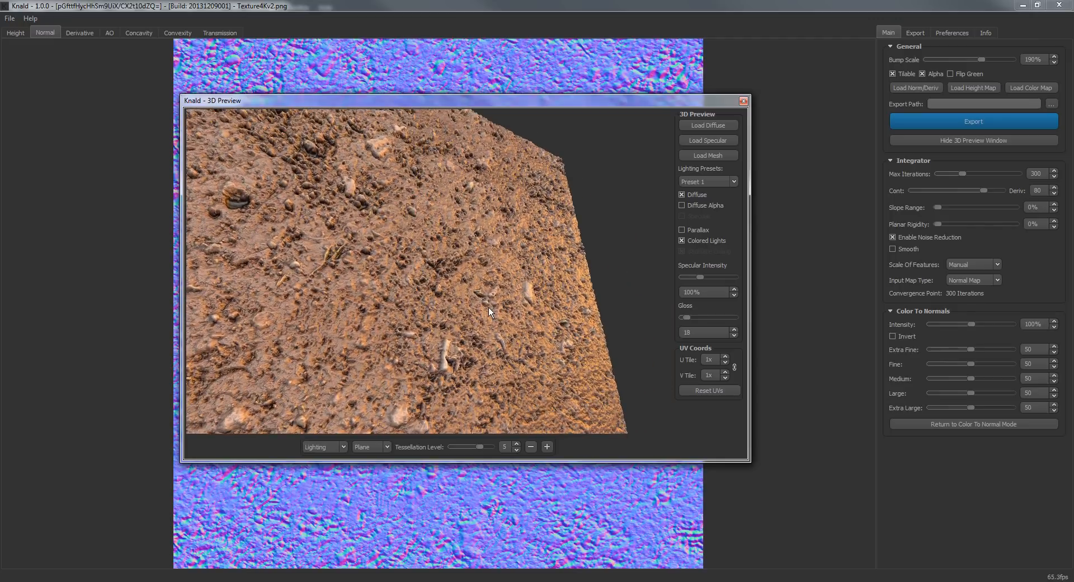
Step: Try Bump Scales of 1000% and 144%, examining the plane's relief from different angles
drag(981, 59, 1025, 78)
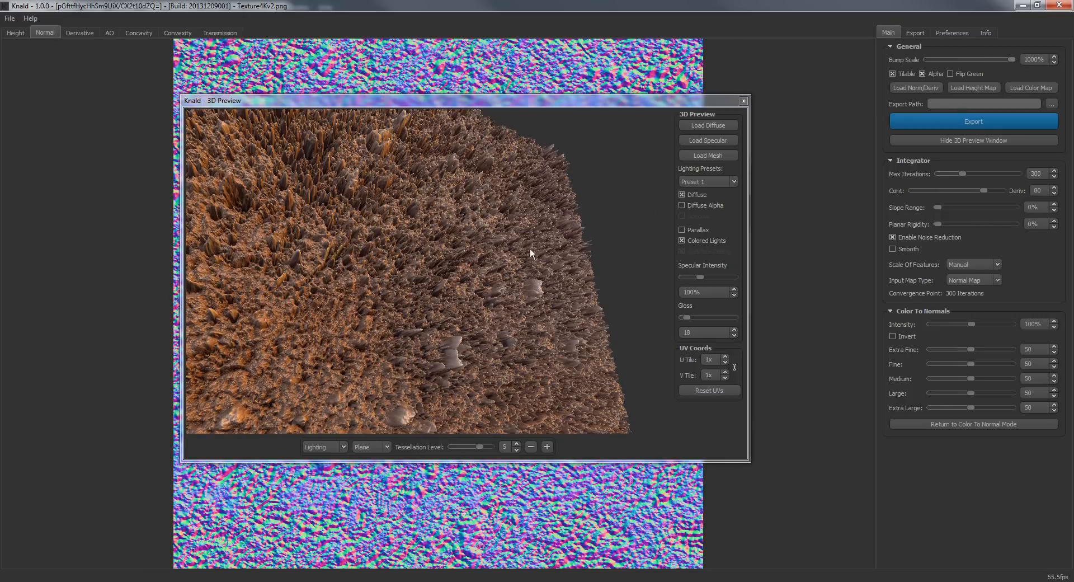
drag(530, 247, 483, 253)
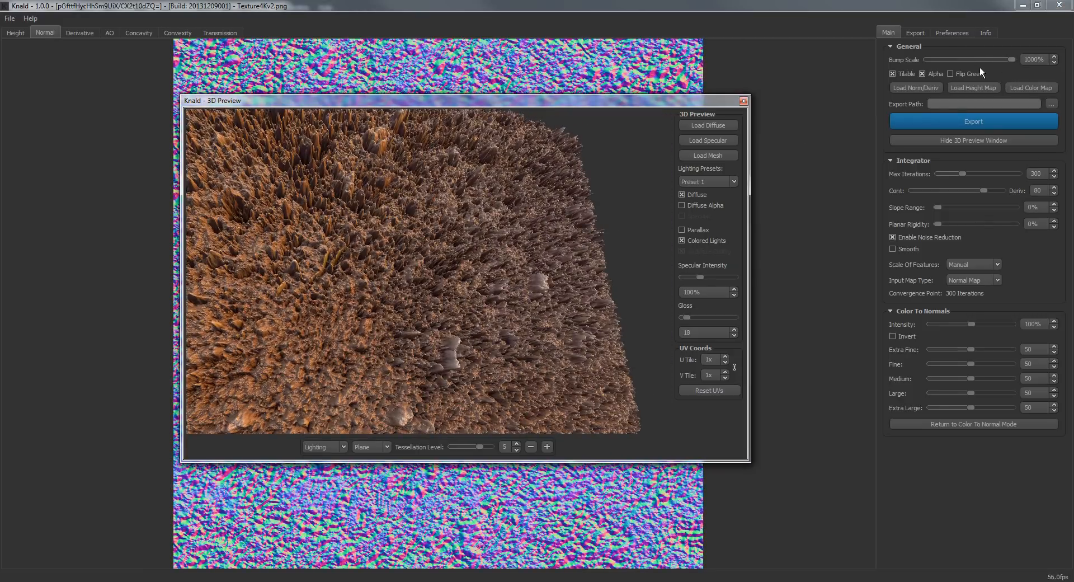
drag(1014, 60, 978, 75)
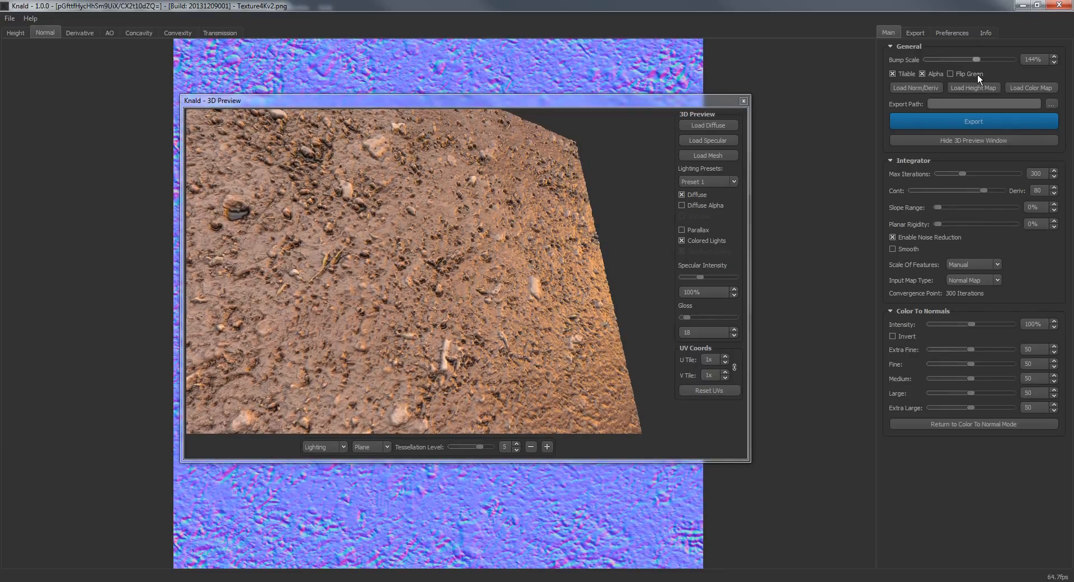
drag(471, 300, 430, 304)
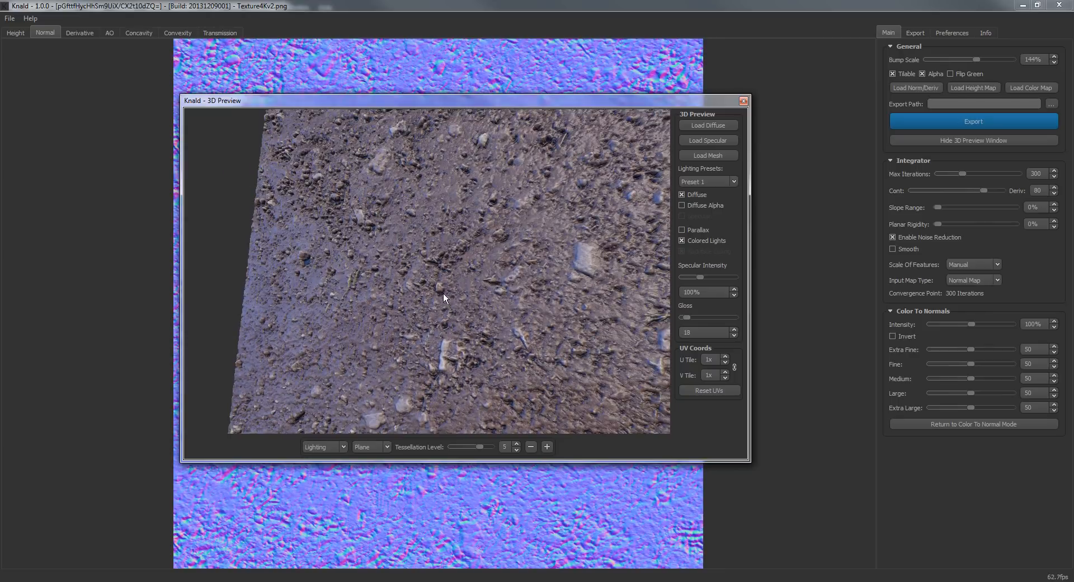
mouse_move(548, 300)
mouse_down()
mouse_move(403, 280)
mouse_move(356, 259)
mouse_move(364, 243)
mouse_move(429, 276)
mouse_up()
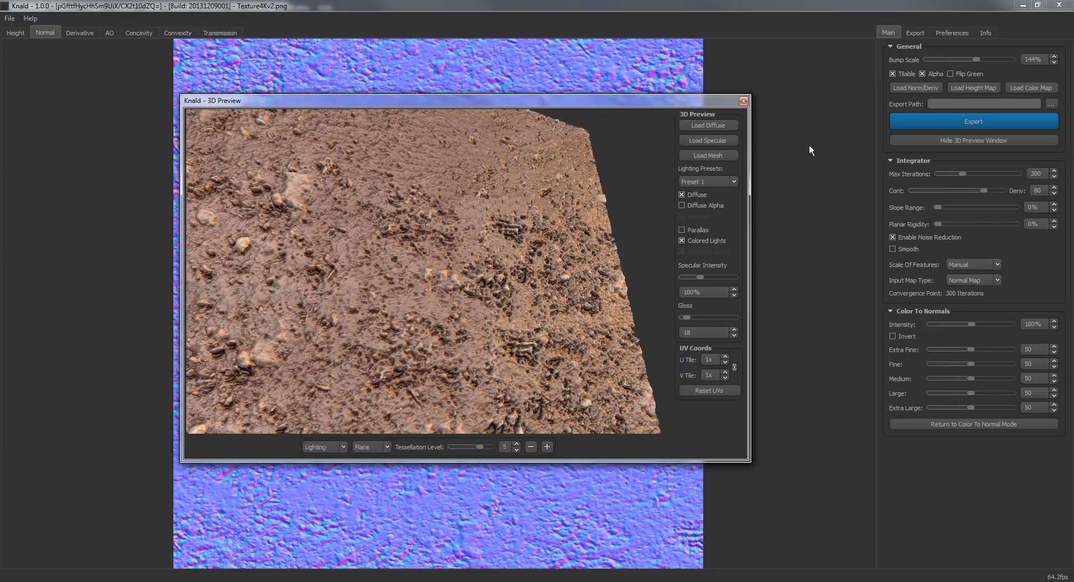
drag(619, 227, 514, 284)
scroll(506, 295, down, 5)
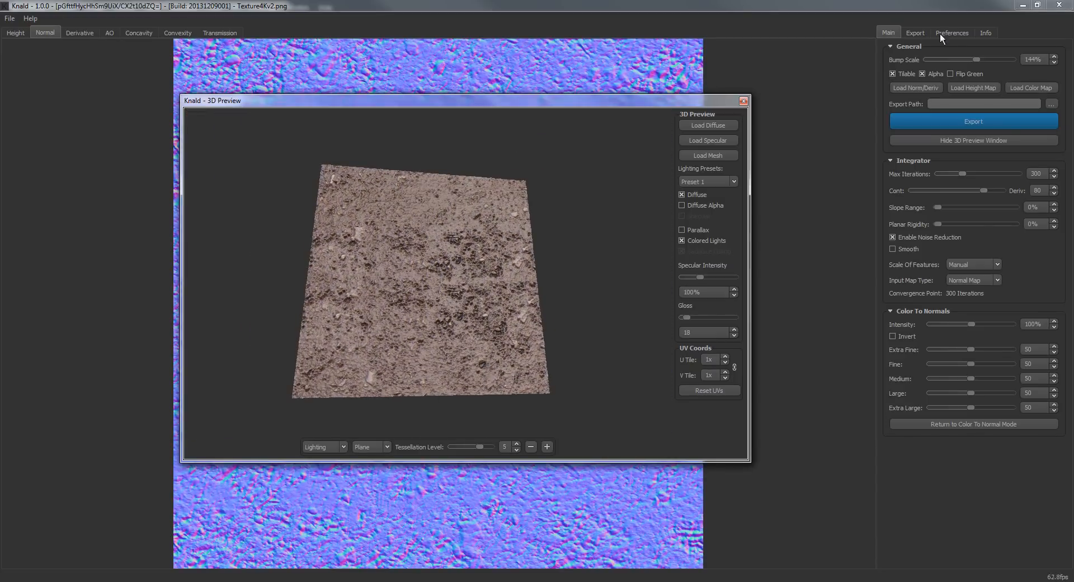
Step: Set the Bump Scale to exactly 150%
drag(1043, 58, 1025, 57)
text(150)
key(Return)
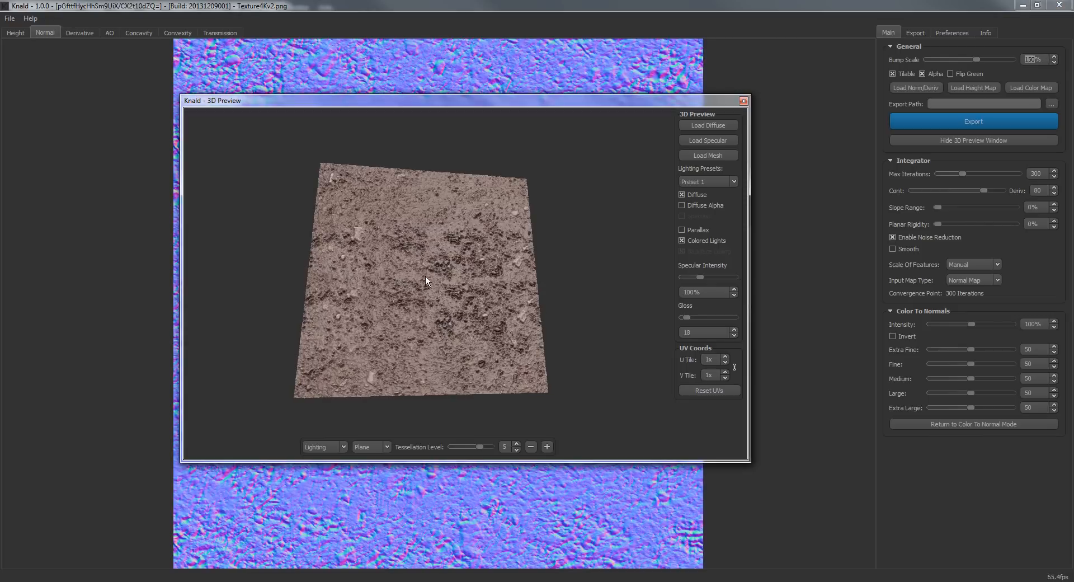
Step: Show the Height Map on the preview plane and examine it from near and far
scroll(426, 277, up, 5)
click(327, 446)
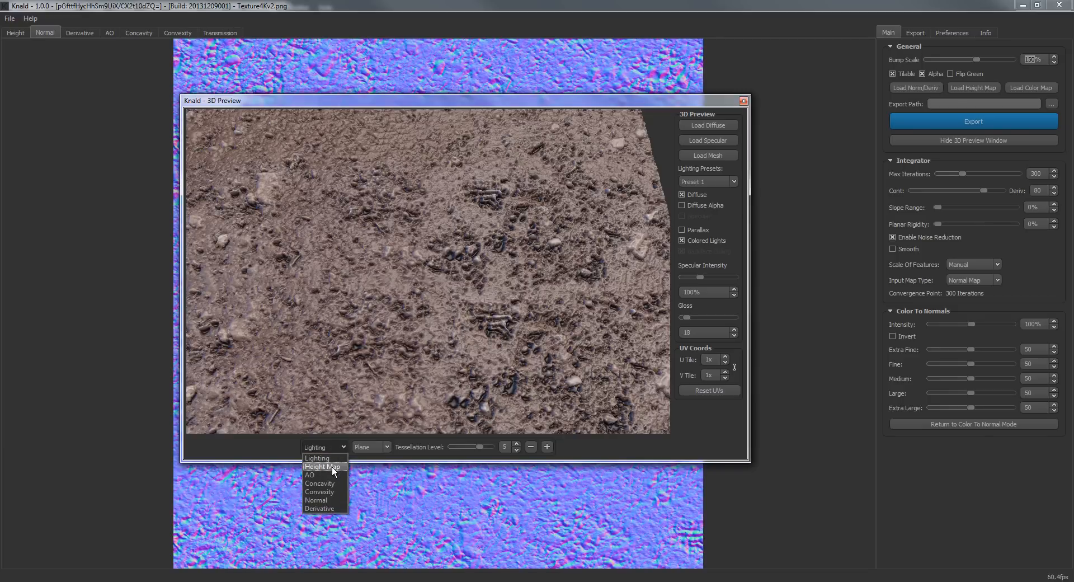
click(331, 467)
scroll(454, 282, down, 5)
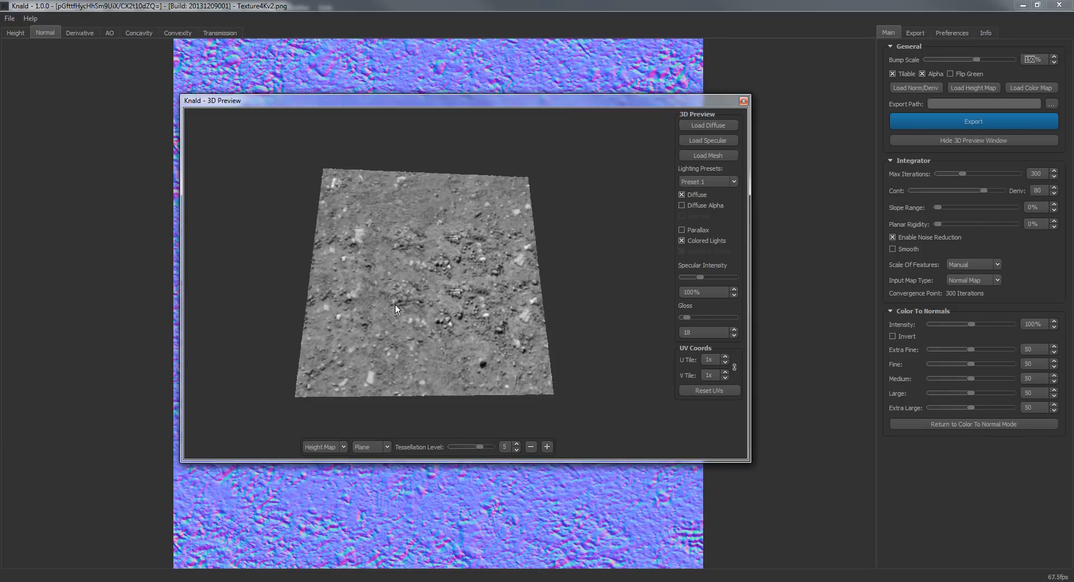
drag(395, 304, 411, 319)
scroll(411, 319, up, 5)
Step: Show the AO map and the Concavity map in turn on the preview plane
click(330, 449)
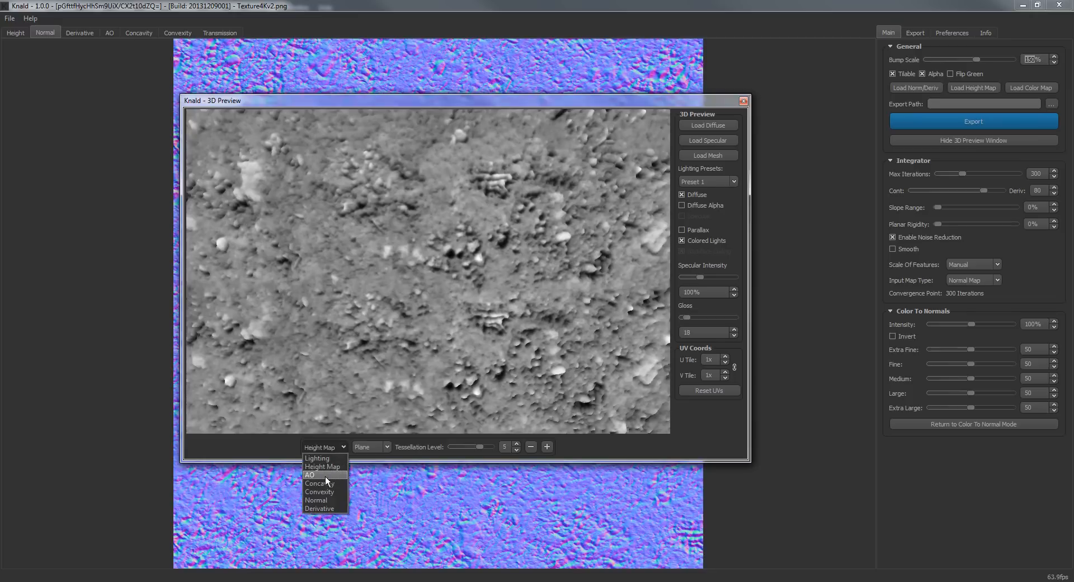
click(324, 475)
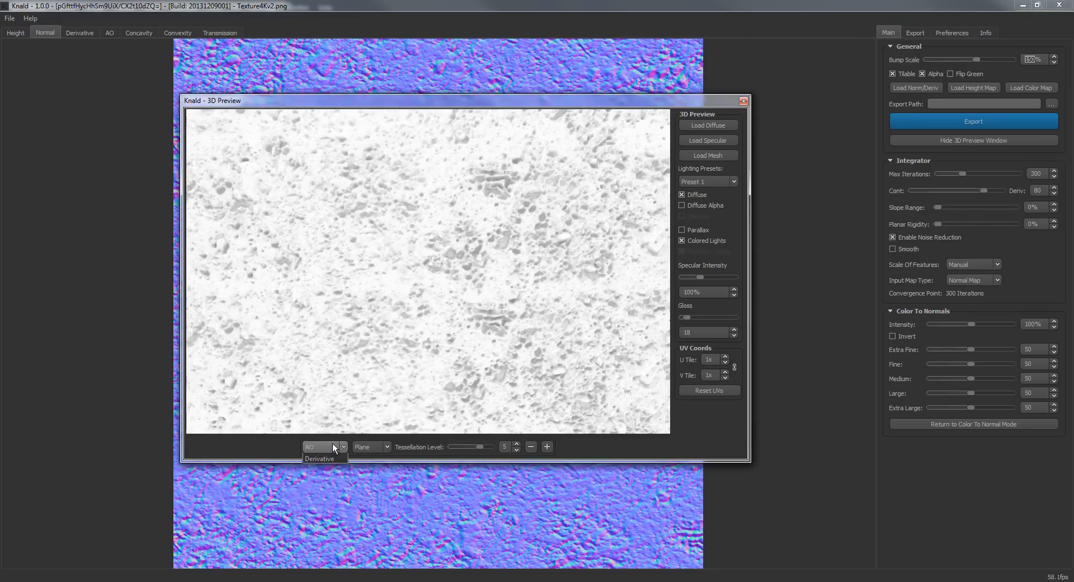
click(333, 445)
click(327, 482)
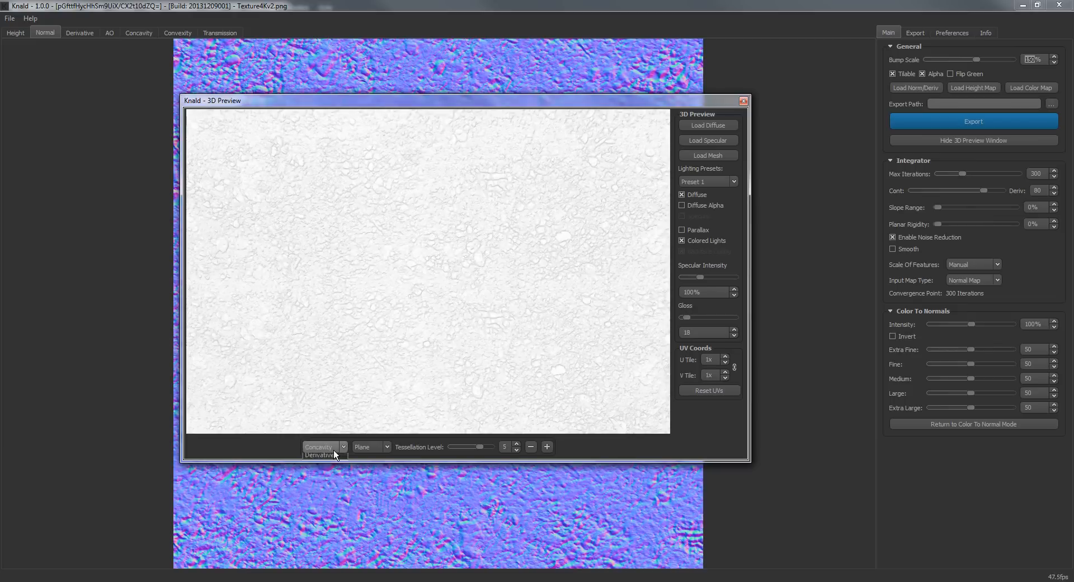
Step: Show the Convexity map on the preview plane and examine it at different distances and angles
click(327, 493)
scroll(452, 311, down, 3)
scroll(432, 311, up, 3)
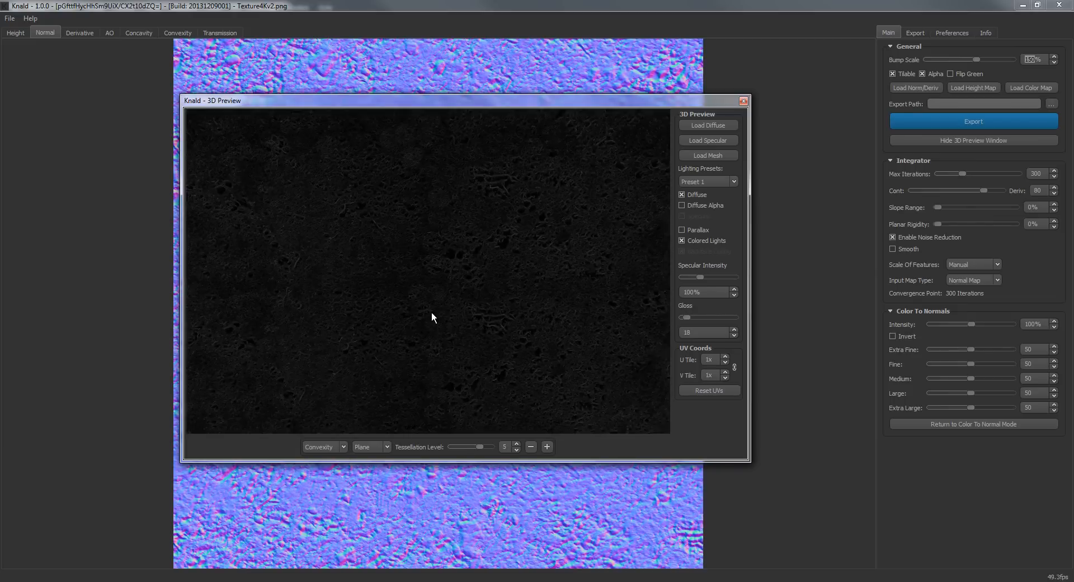
drag(432, 311, 340, 423)
Step: Show the Derivative map on the preview plane and rotate the plane to inspect it
click(339, 447)
click(326, 509)
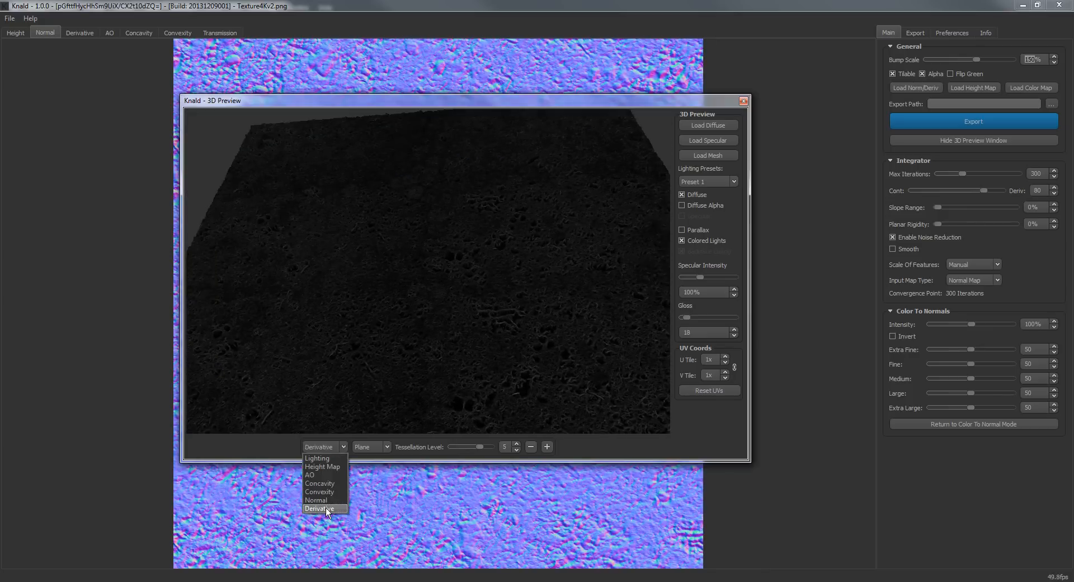
drag(465, 314, 359, 421)
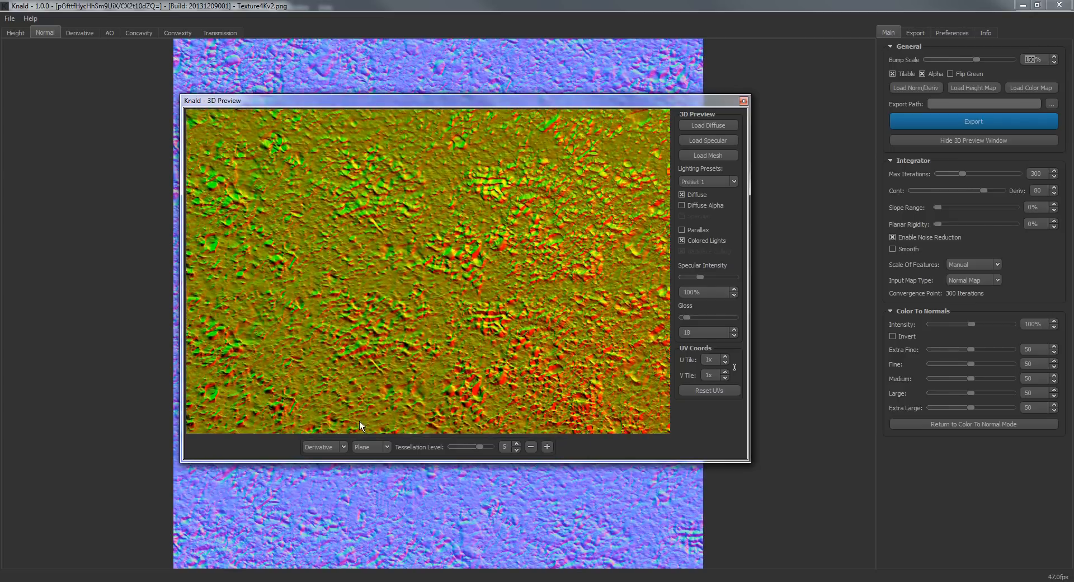
Step: Show the plane with Lighting instead of the Derivative map, move the 3D preview window up slightly, and examine lighting Preset 2
click(324, 449)
click(321, 457)
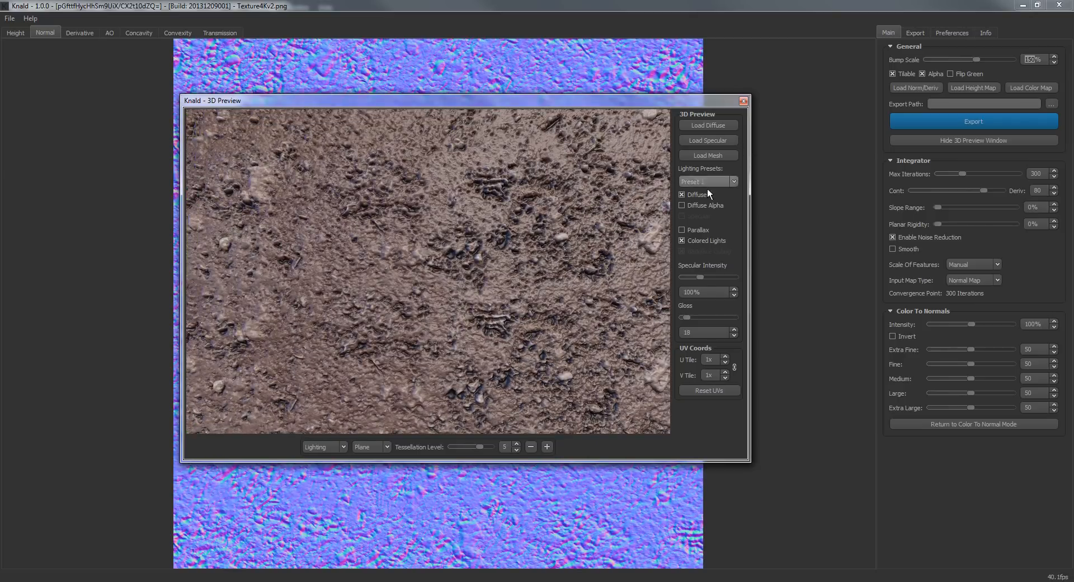
drag(702, 102, 703, 79)
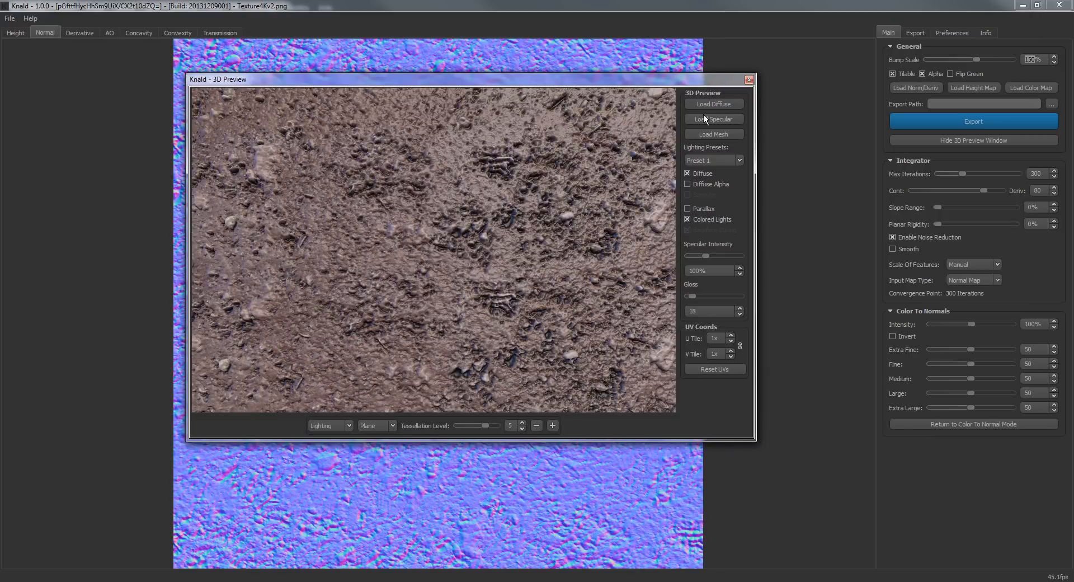
click(736, 162)
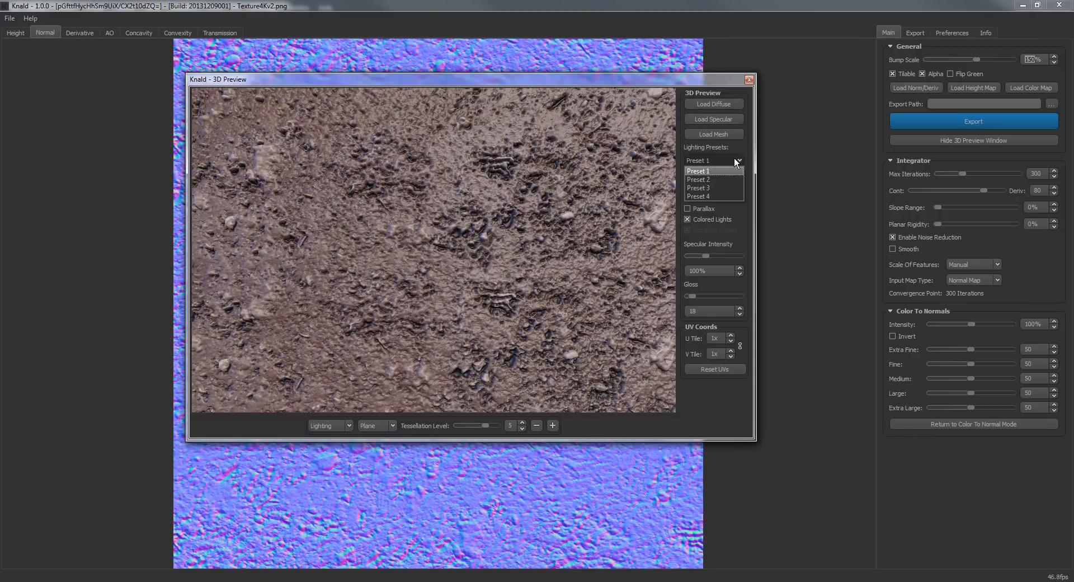
click(724, 179)
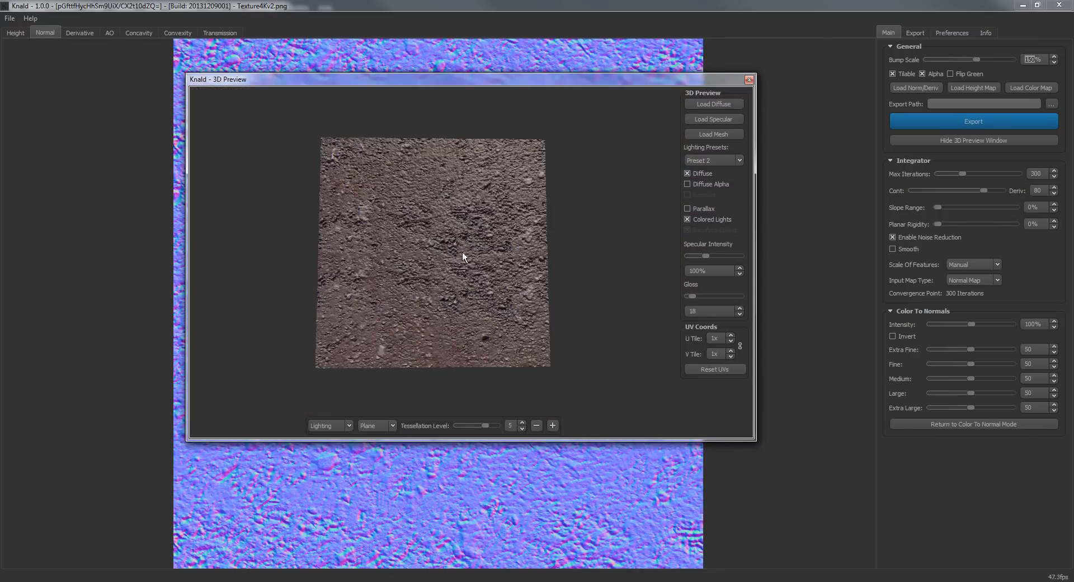
scroll(461, 243, up, 5)
Step: Apply lighting Preset 3 to the preview plane and examine it from near, far and a tilted angle
click(727, 160)
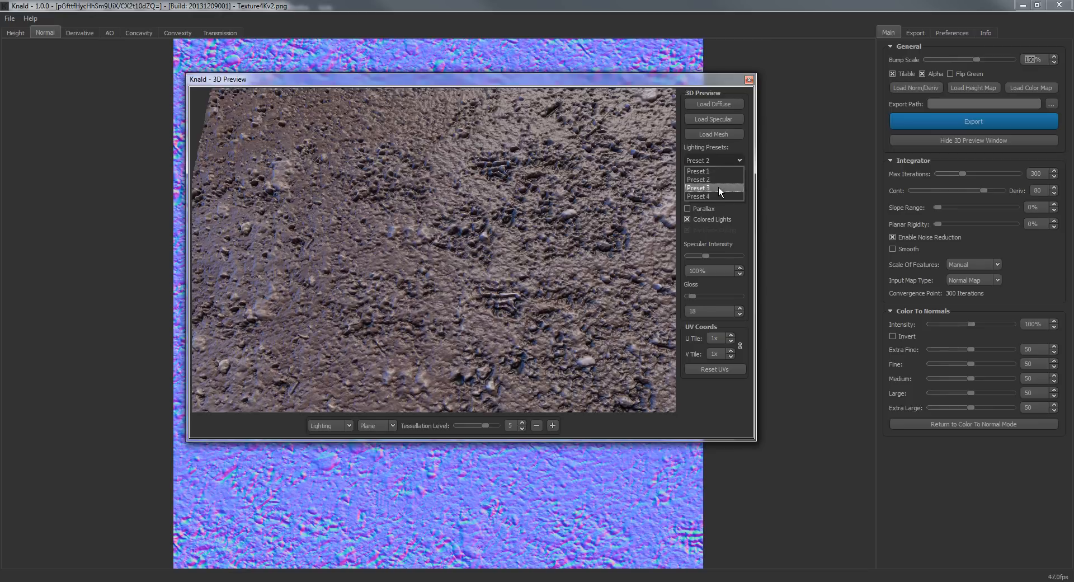
click(719, 187)
scroll(522, 233, down, 5)
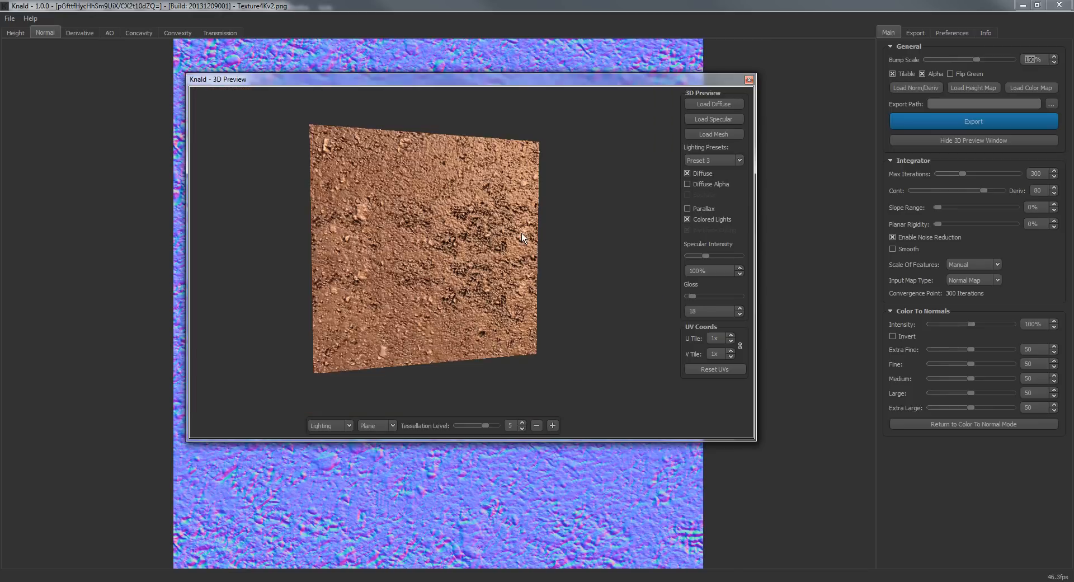
scroll(521, 232, up, 5)
drag(462, 260, 698, 197)
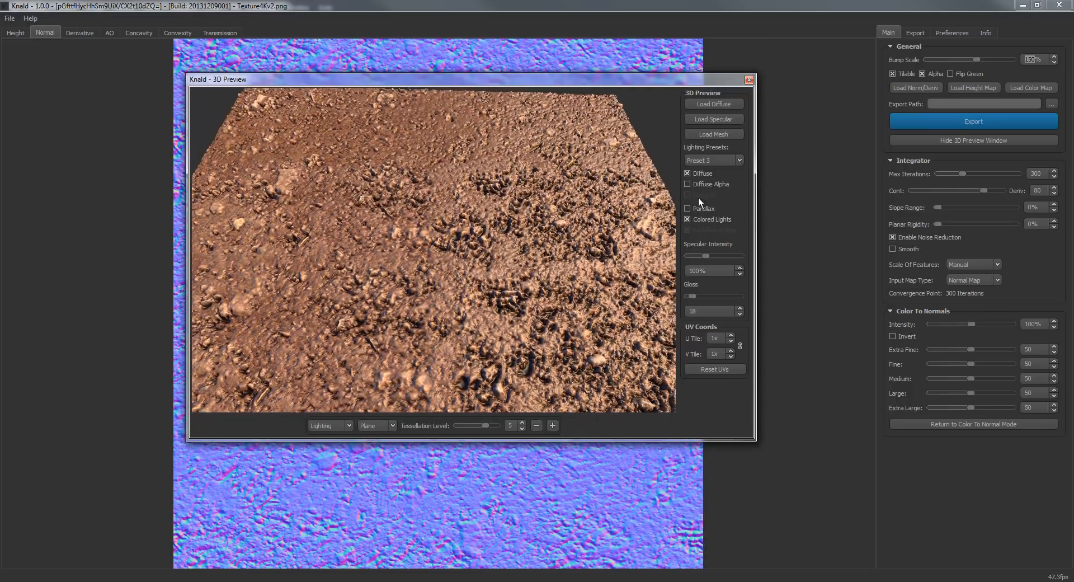
Step: Try lighting Preset 4 on the plane and return to Preset 1
click(729, 161)
click(719, 193)
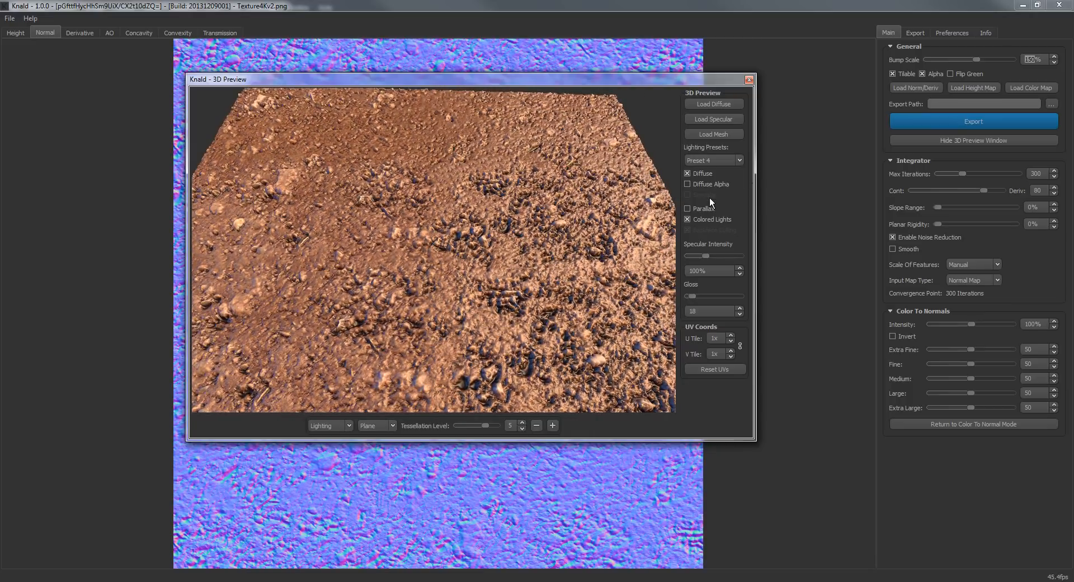
drag(613, 212, 631, 228)
click(713, 161)
click(714, 169)
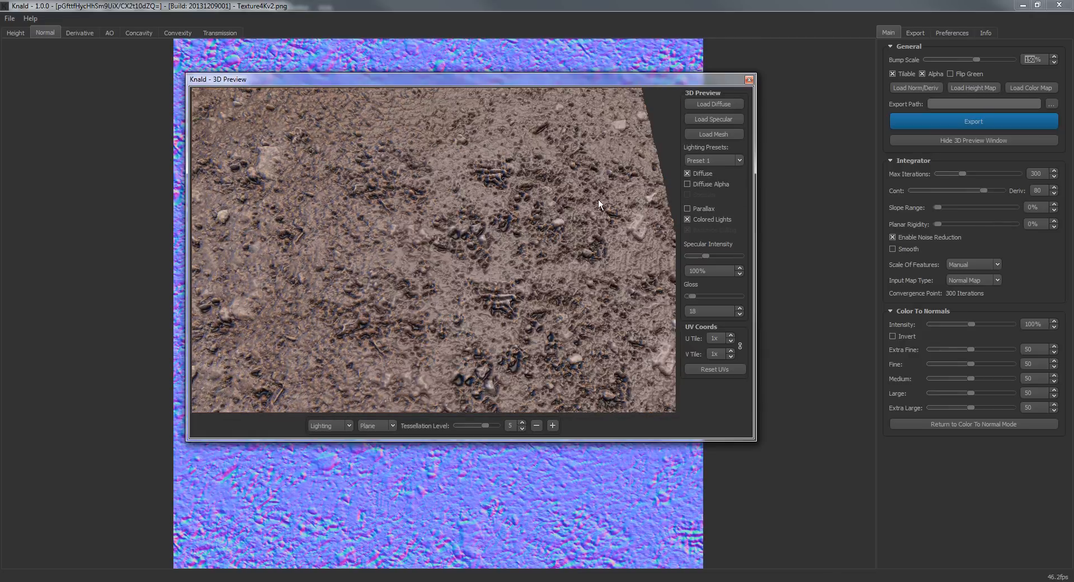
Step: Compare lighting Presets 2 and 3 on the plane, rotating it and viewing it close up under Preset 3
click(722, 160)
click(720, 178)
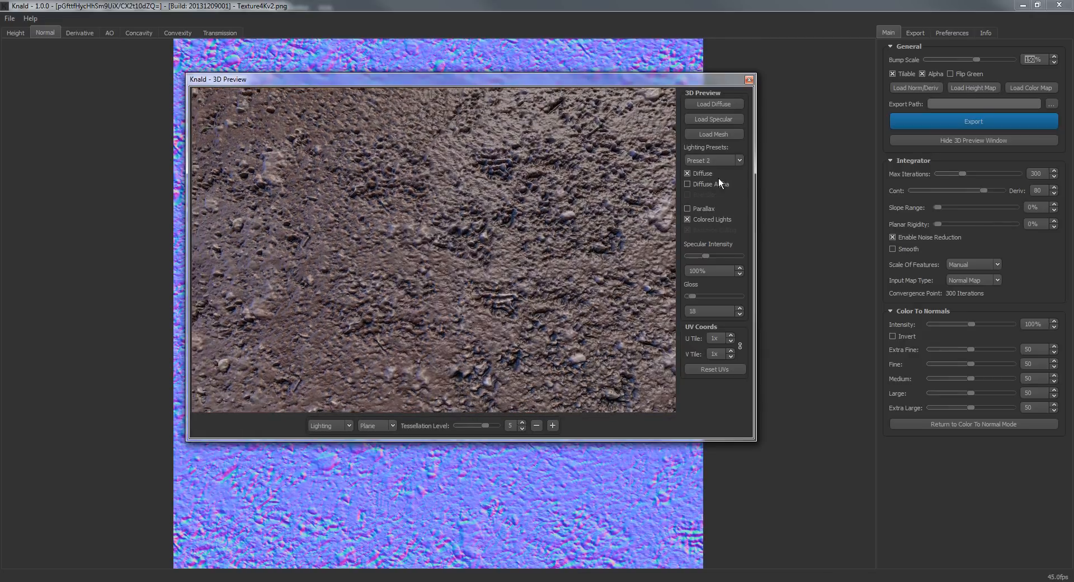
click(722, 160)
click(722, 188)
drag(537, 221, 423, 193)
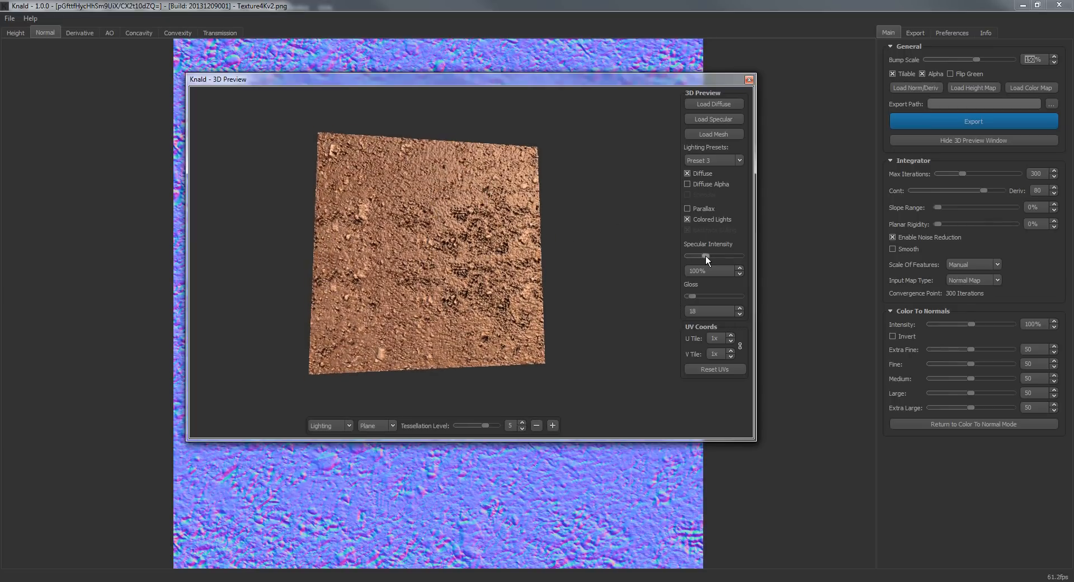
scroll(451, 281, up, 5)
drag(480, 271, 494, 274)
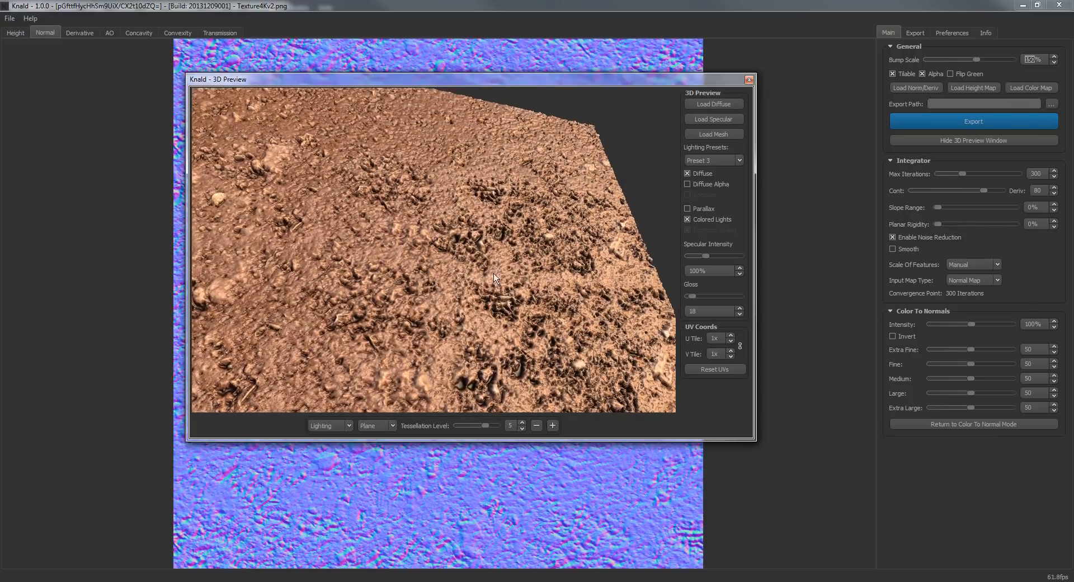
Step: Lower the specular intensity to 27% and inspect the plane from a different angle and distance
mouse_move(708, 256)
mouse_down()
mouse_move(687, 255)
mouse_move(756, 260)
mouse_move(677, 263)
mouse_move(709, 271)
mouse_move(695, 272)
mouse_up()
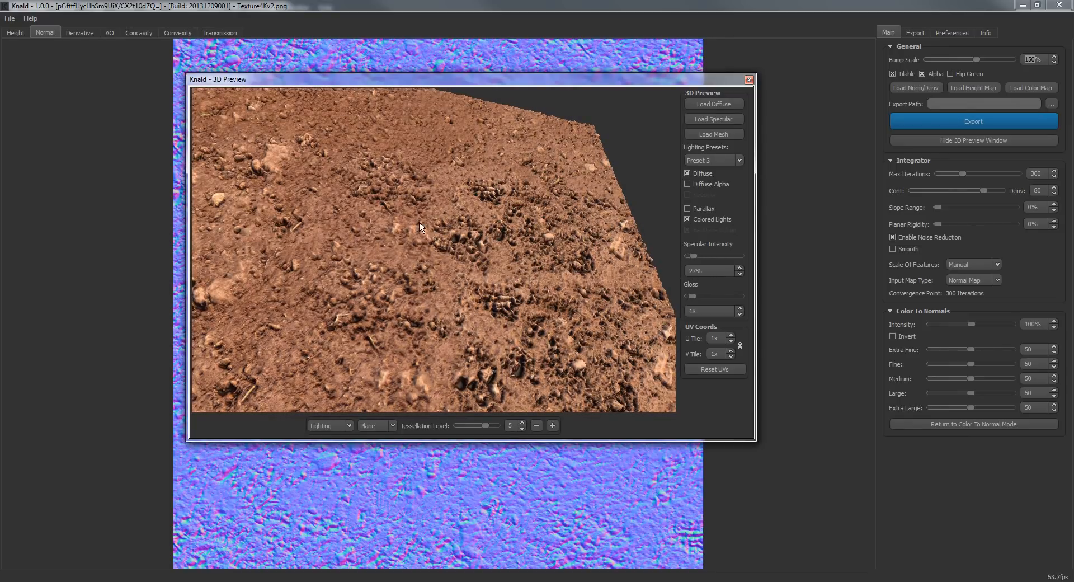
drag(419, 223, 446, 257)
scroll(430, 310, down, 5)
scroll(430, 310, up, 5)
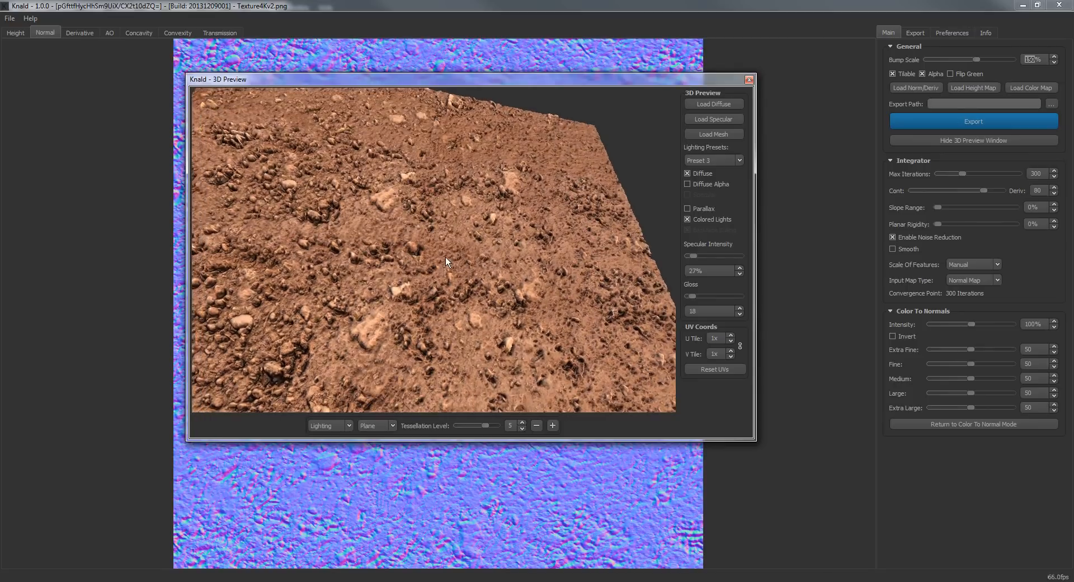
Step: Set the preview's specular intensity to 50%
mouse_move(696, 255)
mouse_down()
mouse_move(743, 258)
mouse_move(684, 258)
mouse_move(697, 262)
mouse_up()
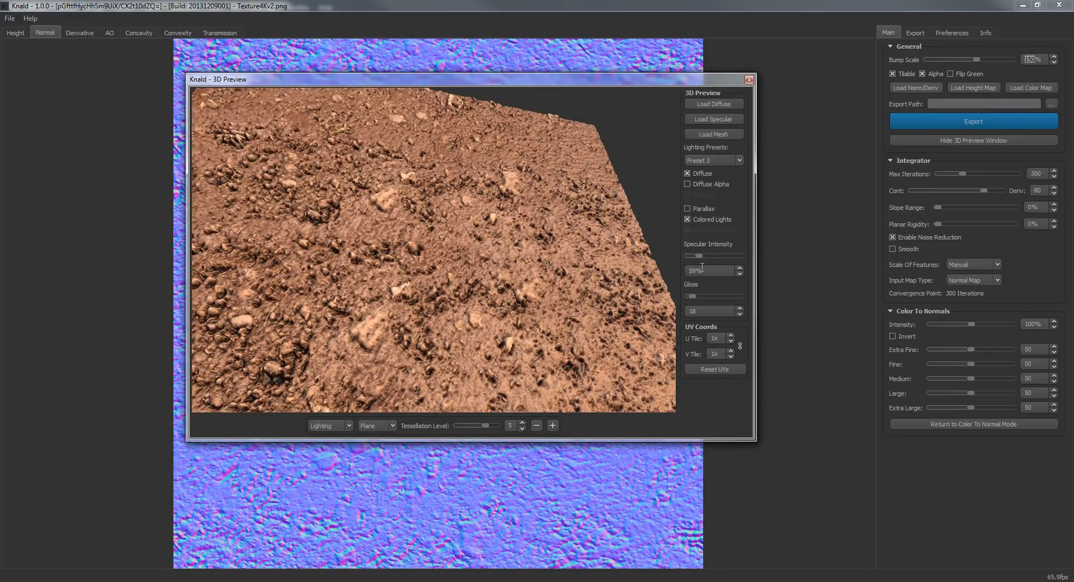
double_click(698, 273)
text(50)
key(Return)
Step: Show the texture on the Sphere with lighting Preset 1 and inspect it close up
drag(636, 285, 390, 437)
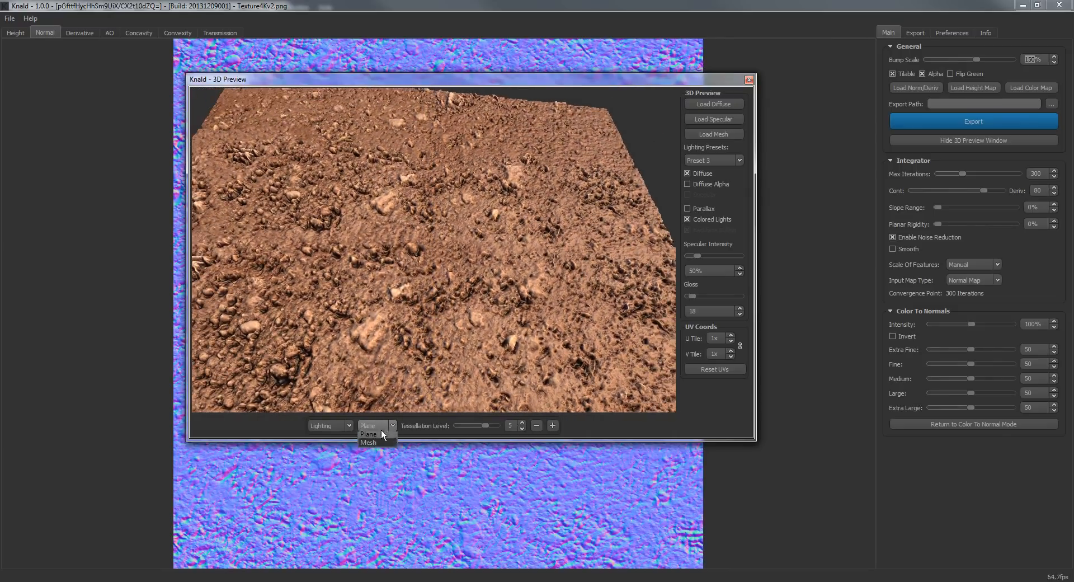
click(380, 445)
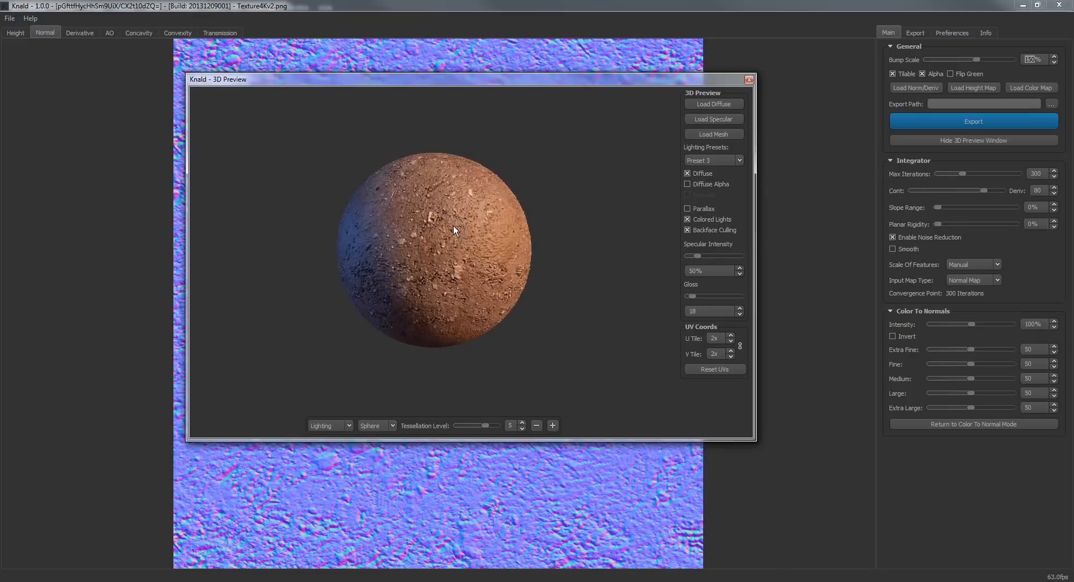
click(706, 160)
click(702, 167)
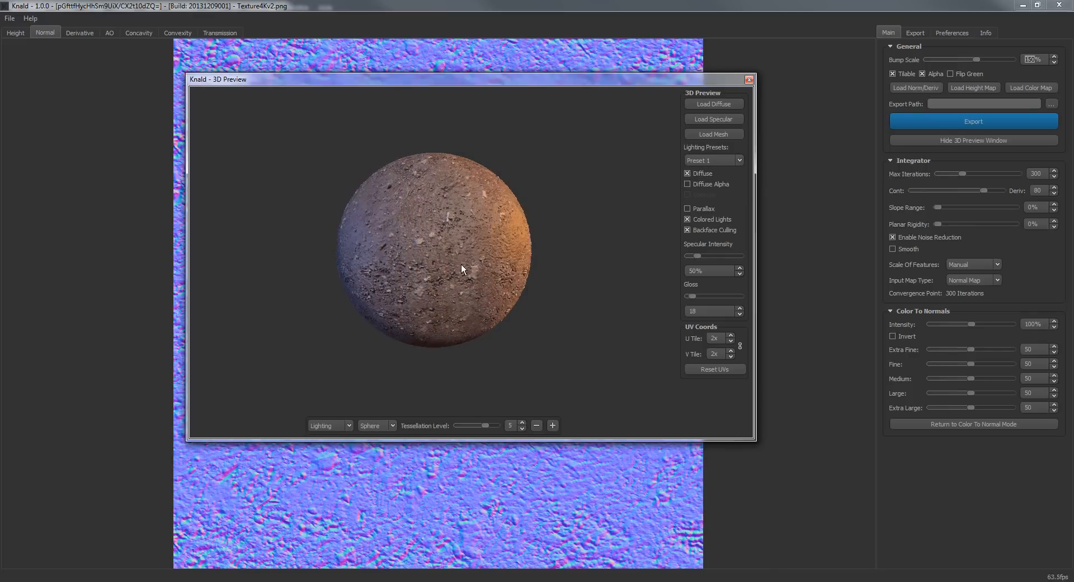
drag(462, 264, 464, 227)
scroll(472, 256, up, 4)
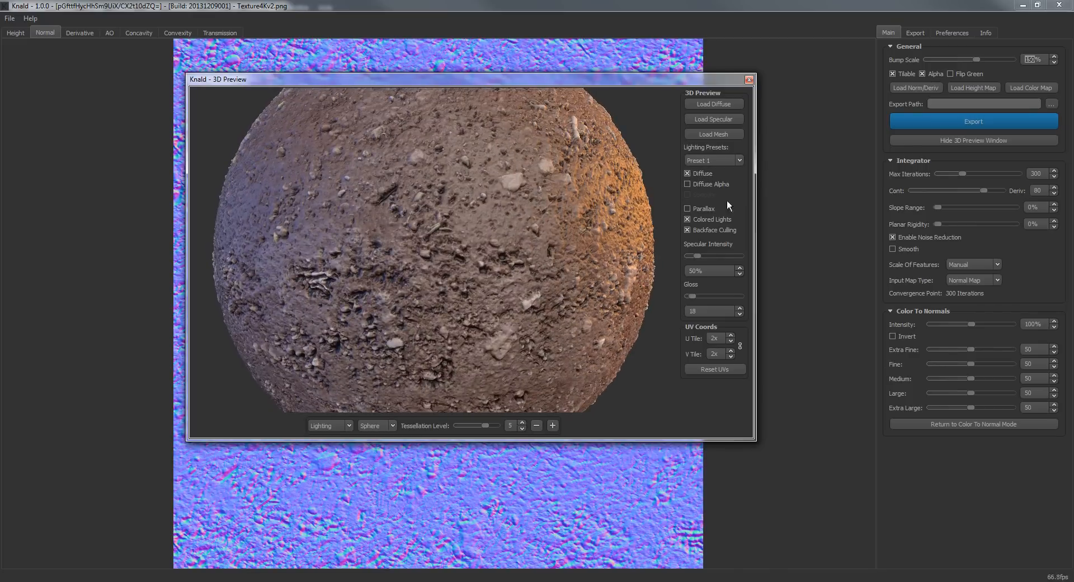
Step: Try specular intensities of 300% and 150% on the sphere while rotating it
drag(605, 222, 747, 255)
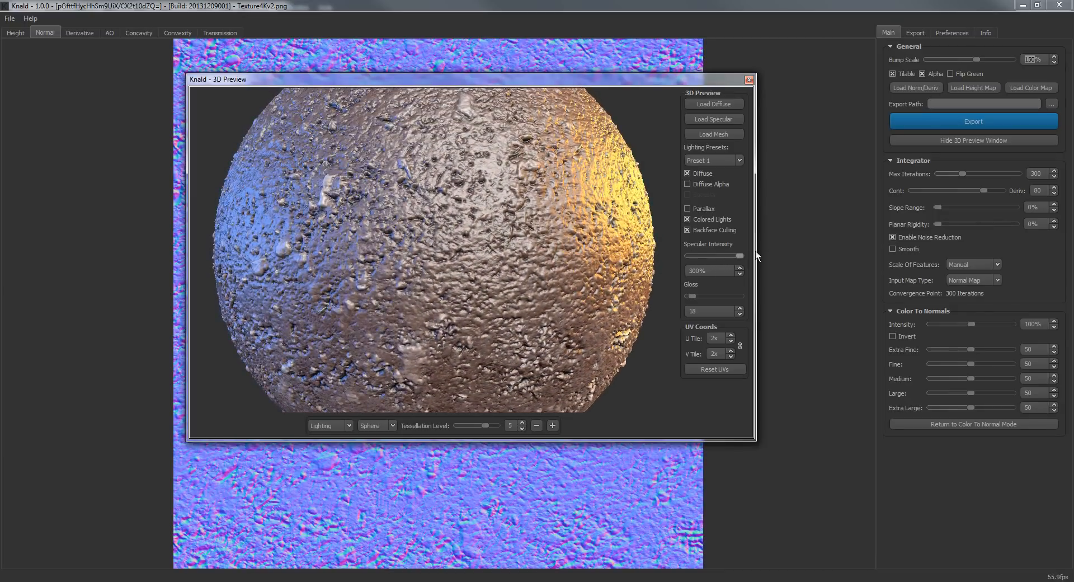
drag(610, 237, 509, 227)
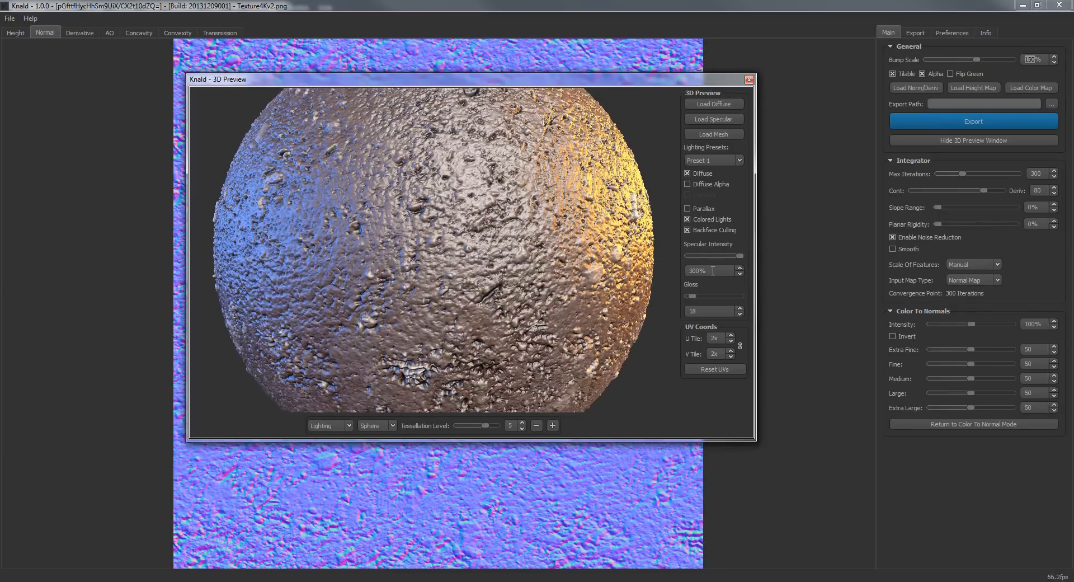
drag(713, 270, 738, 224)
text(150)
key(Return)
Step: Reduce the sphere's specular intensity to 100% and further to 75%
drag(720, 269, 605, 260)
text(100)
key(Return)
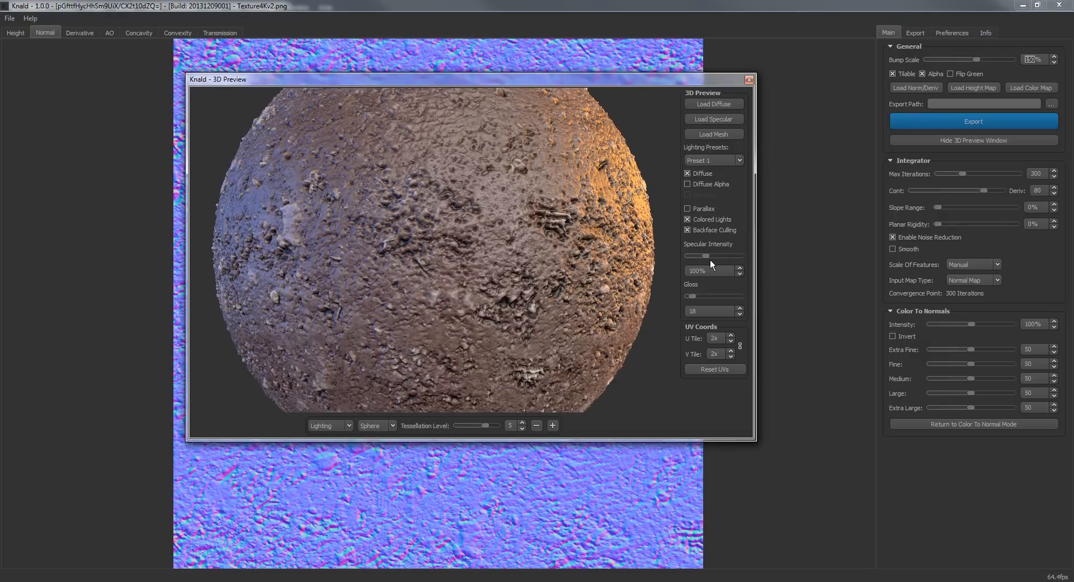
text(75)
key(Return)
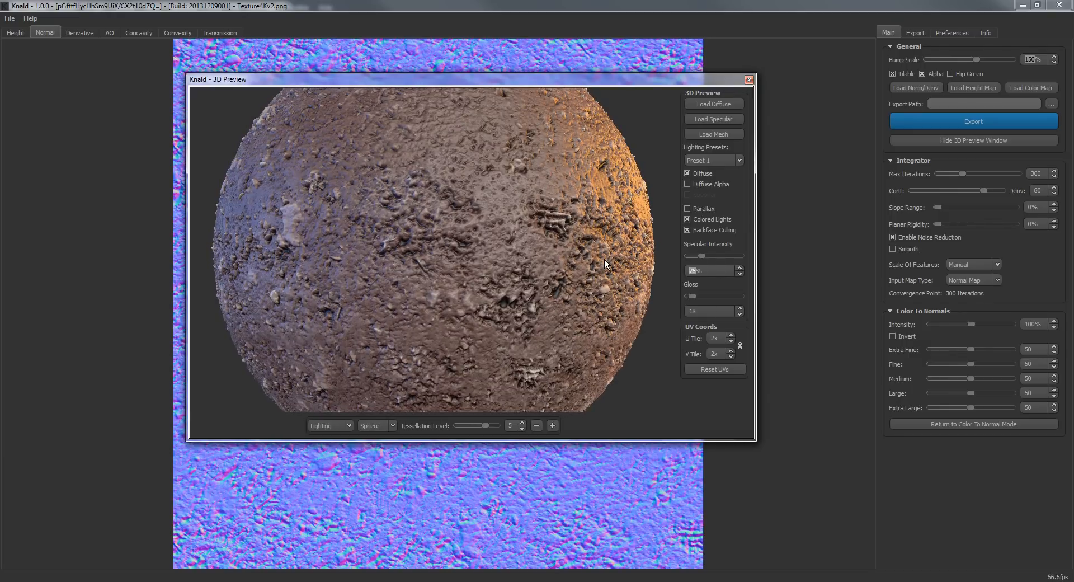
Step: Switch the lighting to Preset 3, show the texture on the Plane and examine it closely from several angles
click(694, 160)
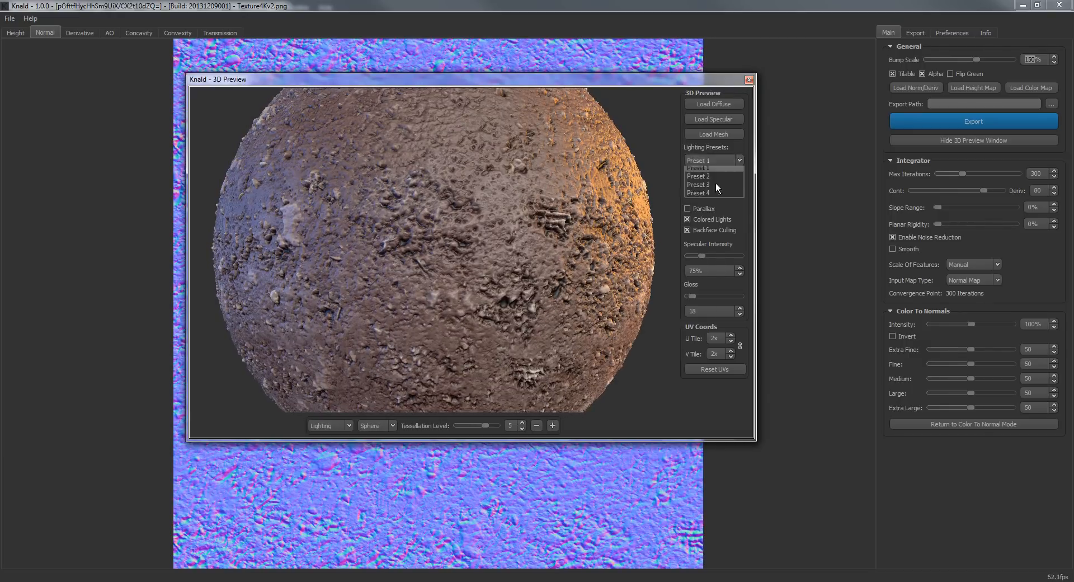
click(710, 189)
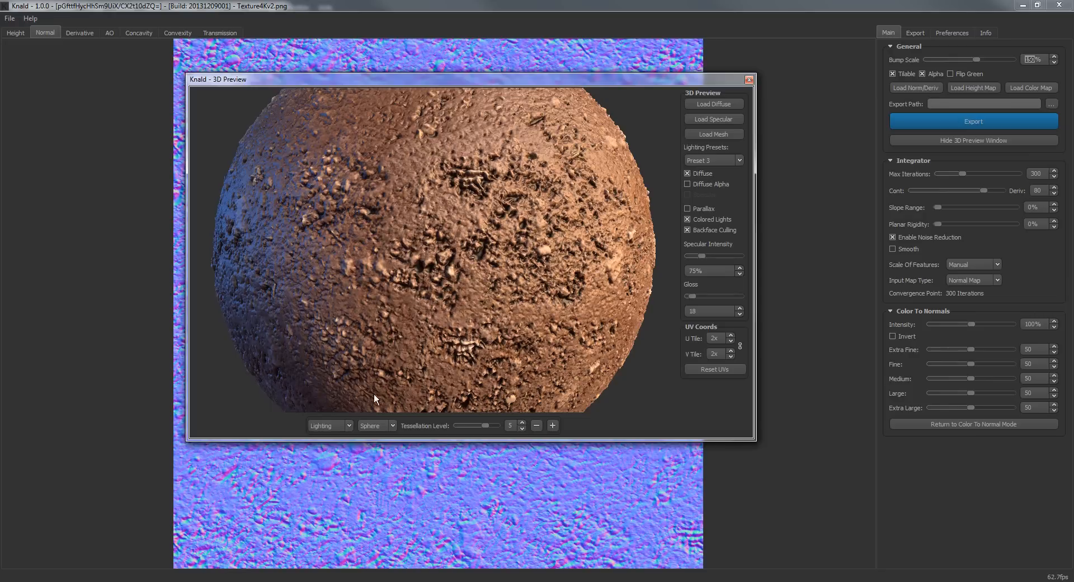
click(376, 426)
click(374, 454)
drag(451, 287, 462, 249)
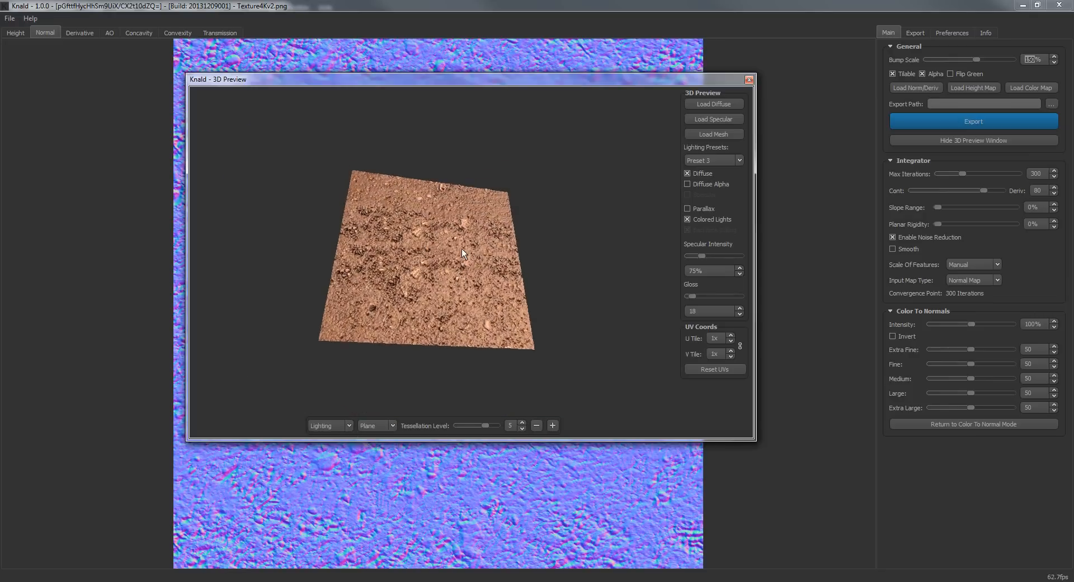
scroll(441, 271, up, 2)
scroll(451, 305, up, 5)
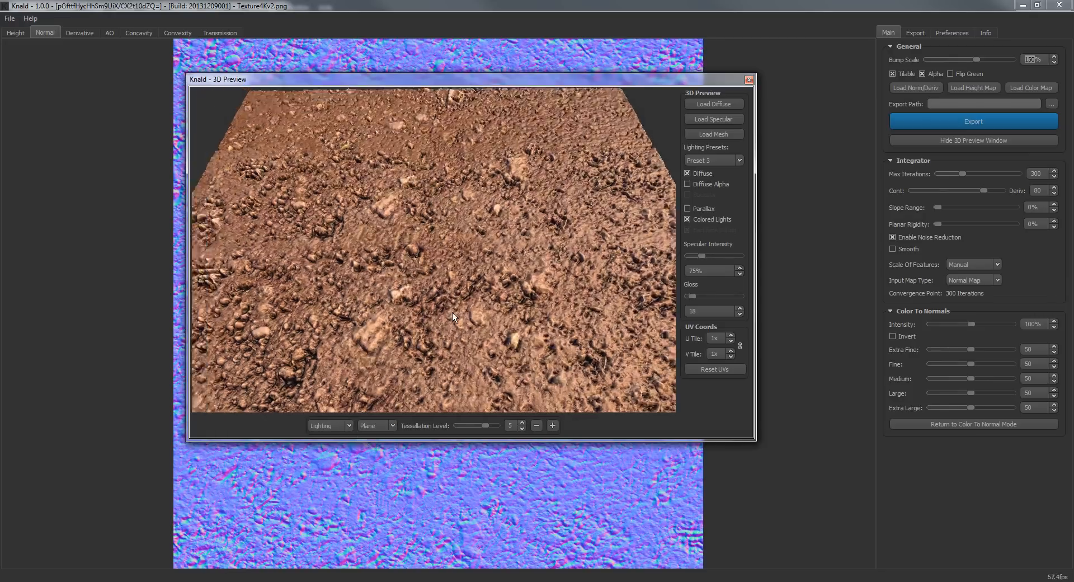
drag(466, 324, 488, 316)
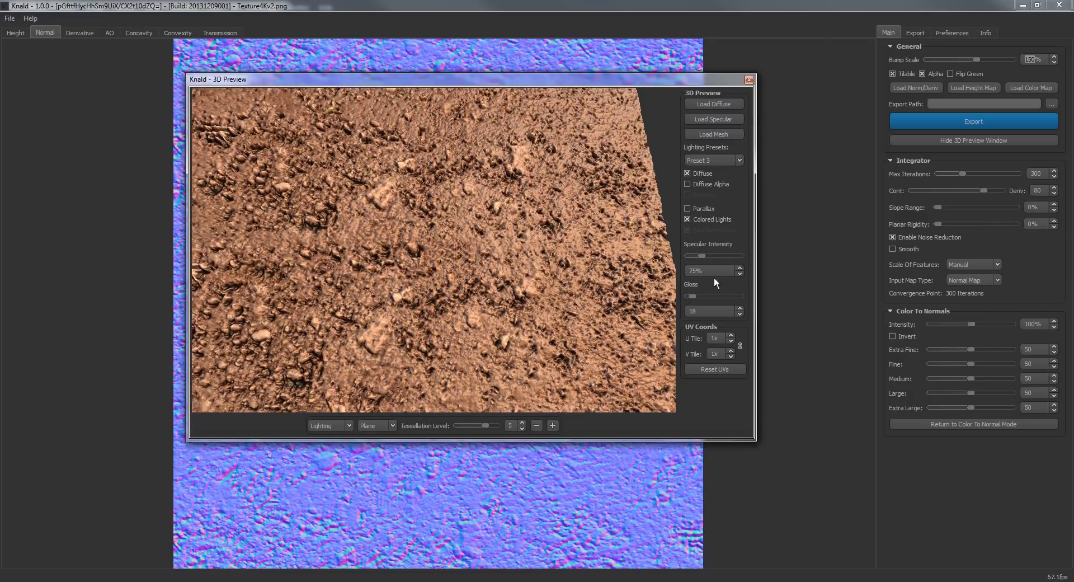
Step: Set the specular intensity to 50% for the plane preview
drag(713, 273, 543, 277)
text(50)
key(Return)
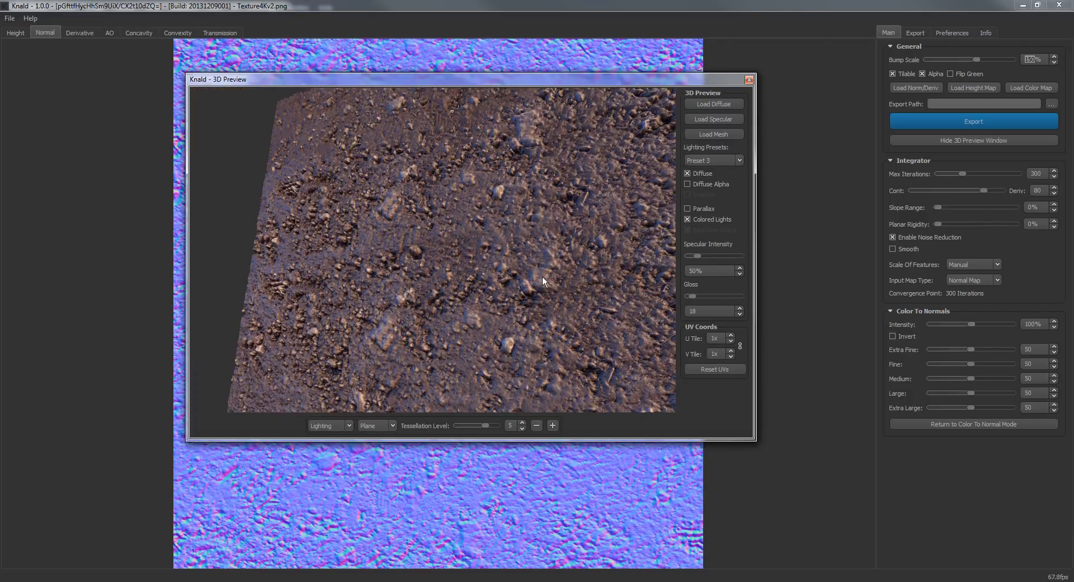
Step: Preview the texture on the Cylinder, switch to the Sphere and inspect the sphere close up
click(380, 427)
click(378, 440)
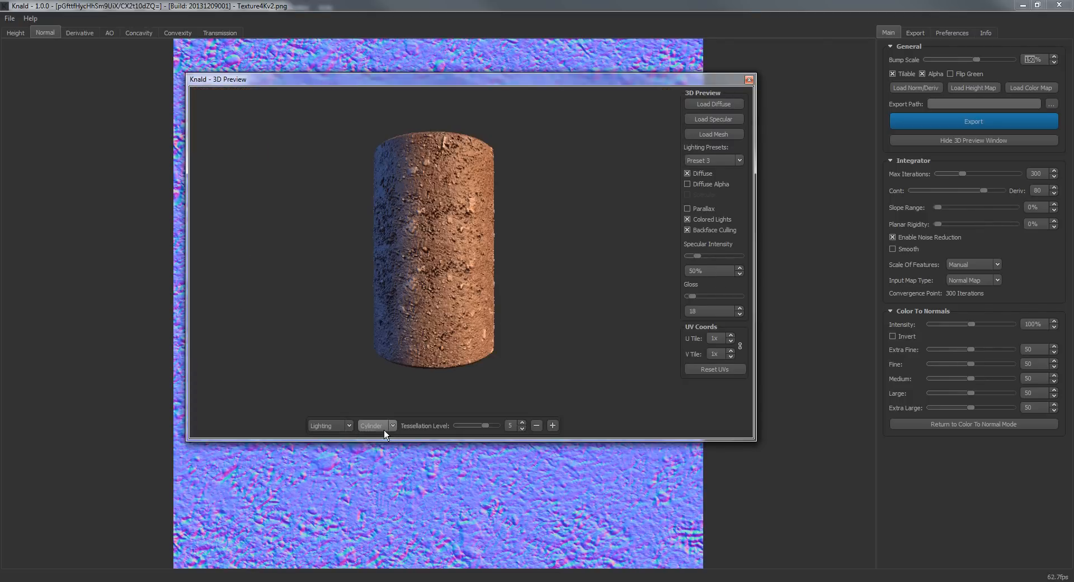
click(386, 426)
click(377, 446)
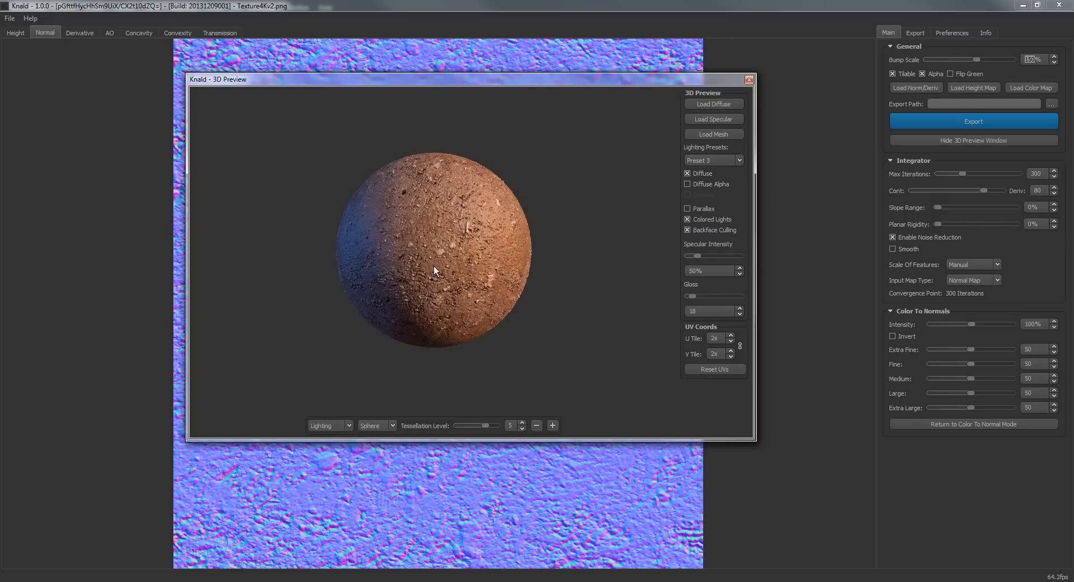
drag(434, 266, 445, 250)
scroll(444, 251, up, 5)
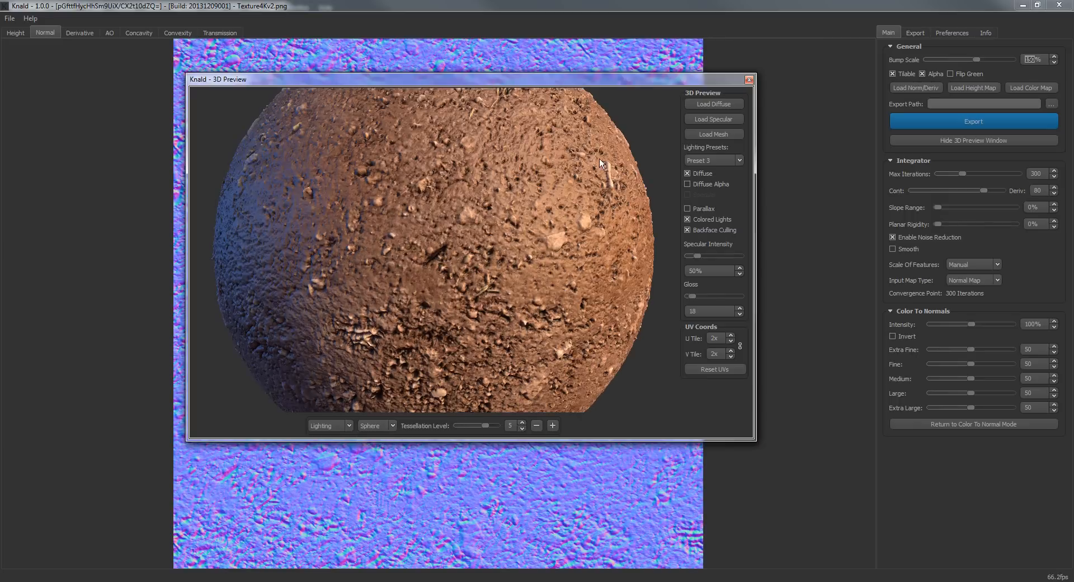
Step: Turn off the Diffuse texture and inspect the bare sphere's surface relief from near and far
click(688, 172)
click(689, 172)
click(687, 173)
scroll(475, 241, down, 5)
scroll(470, 244, up, 5)
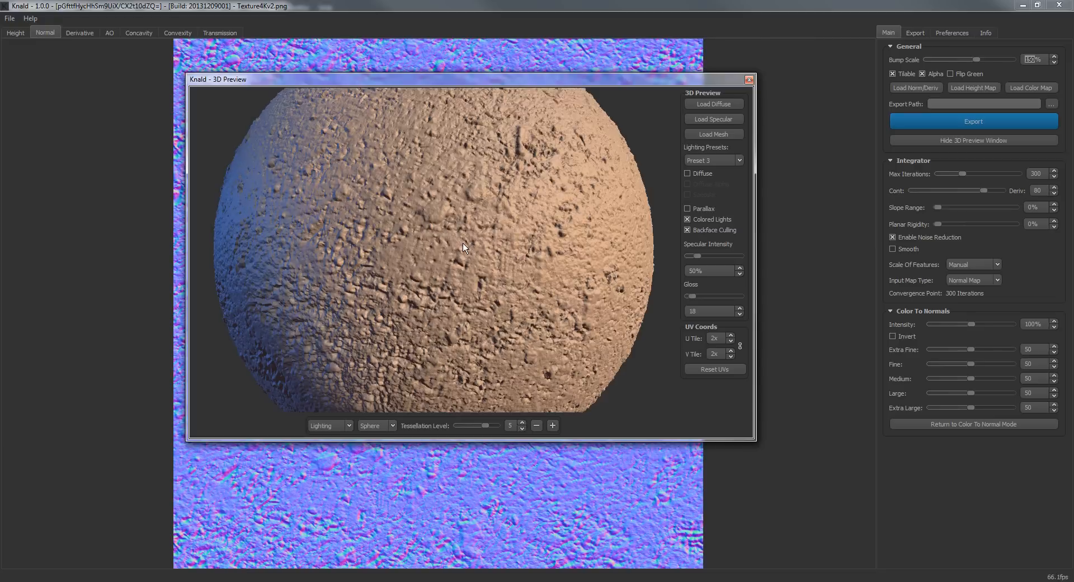
drag(462, 246, 717, 188)
Step: Turn the Diffuse texture back on and enable Parallax for the sphere
click(687, 173)
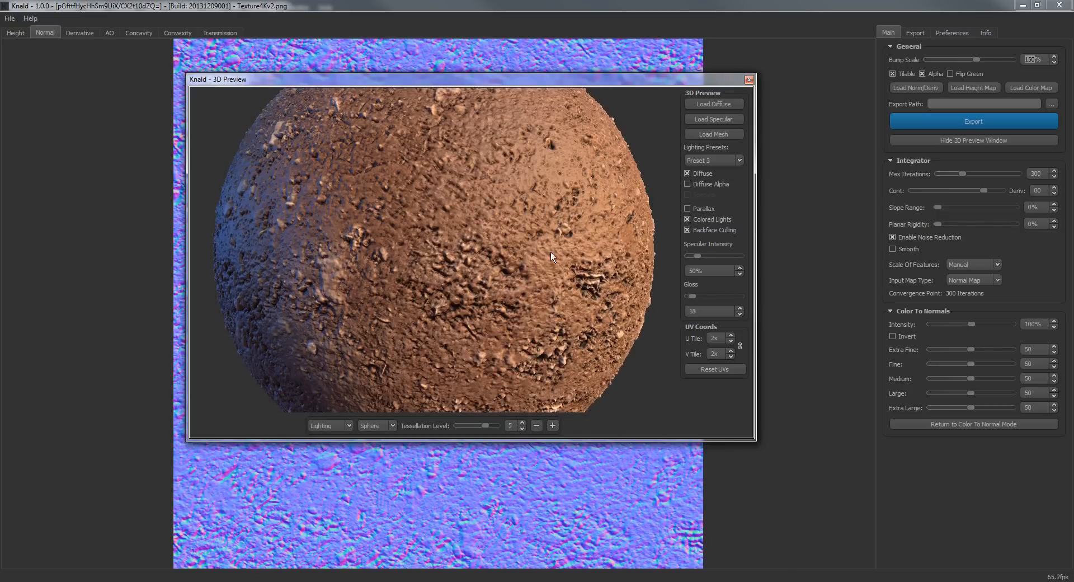
click(687, 208)
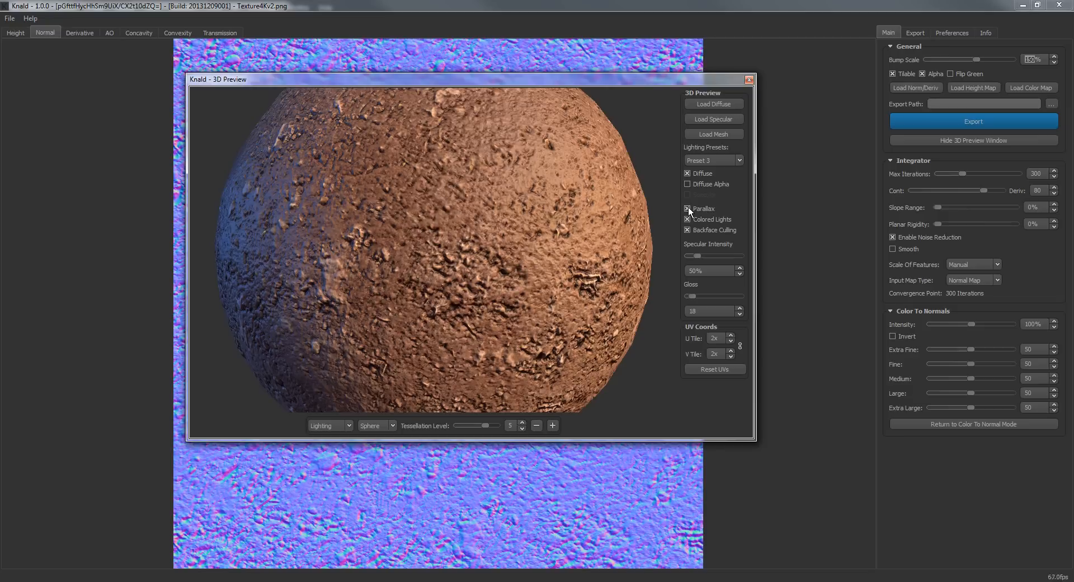
Step: Turn off Parallax and compare the sphere with Colored Lights off and on, leaving Colored Lights enabled
click(688, 208)
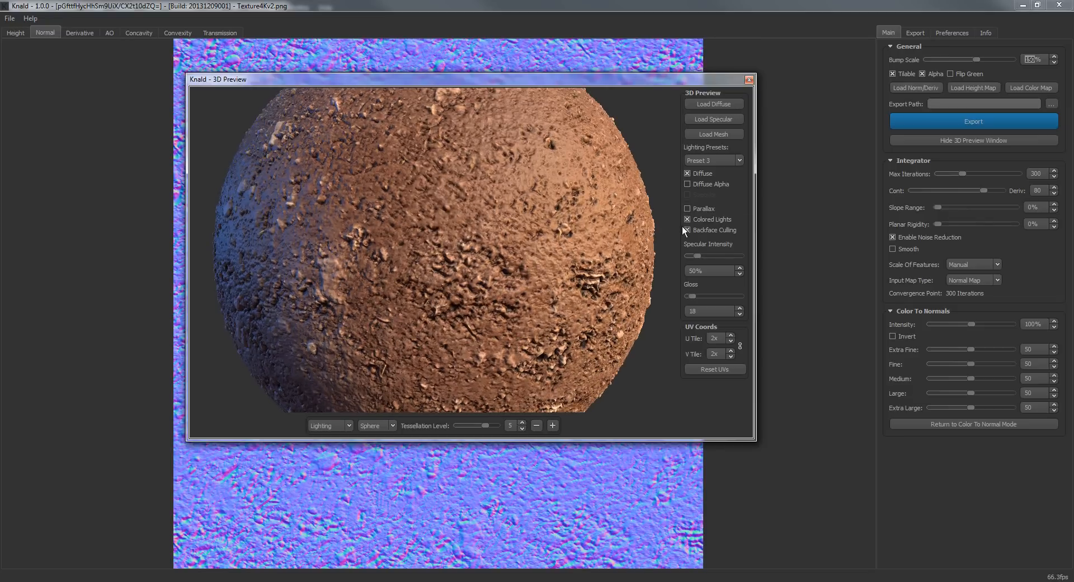
click(688, 219)
click(687, 220)
click(688, 220)
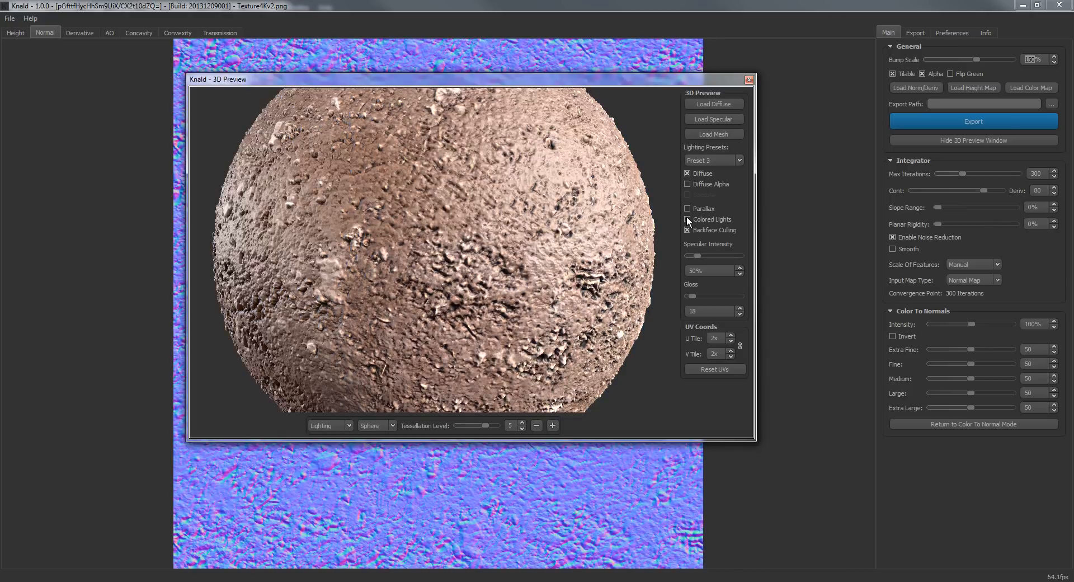
click(688, 219)
drag(536, 227, 530, 220)
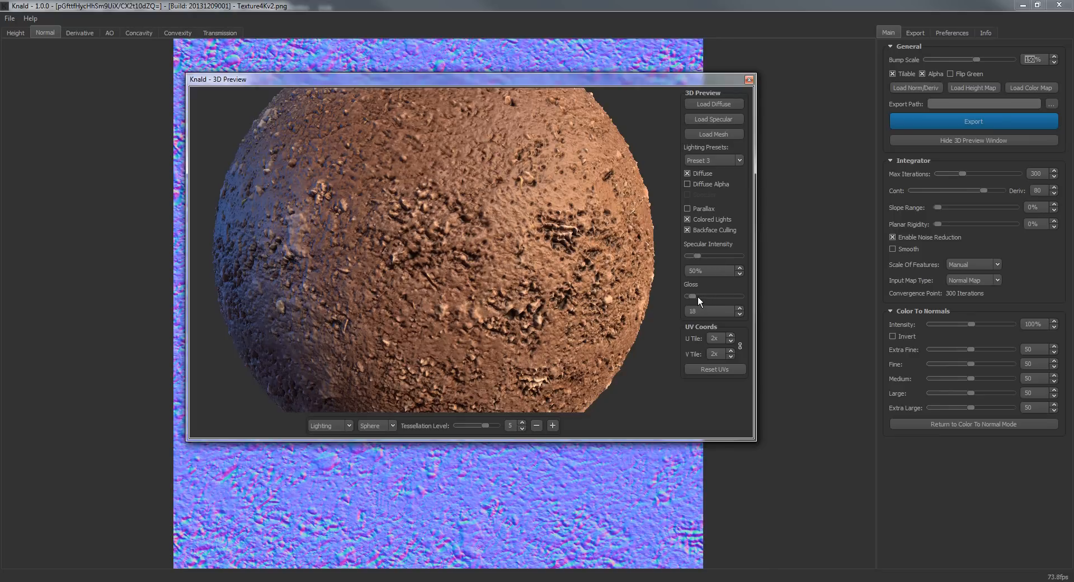
Step: Raise the gloss to 256, check the shine on the sphere, and switch the preview shape to Plane
drag(694, 297, 747, 296)
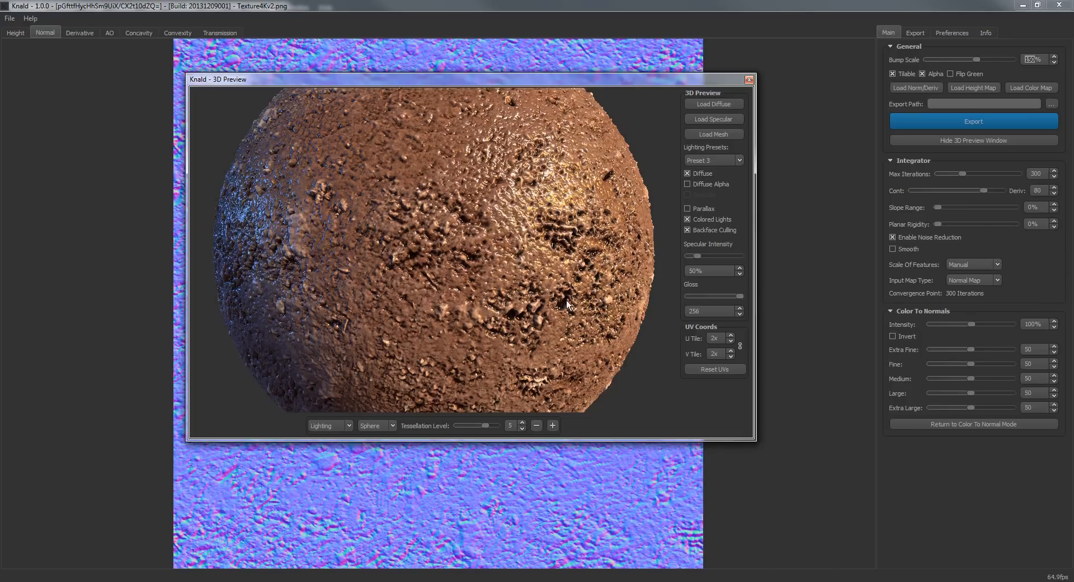
drag(524, 285, 469, 332)
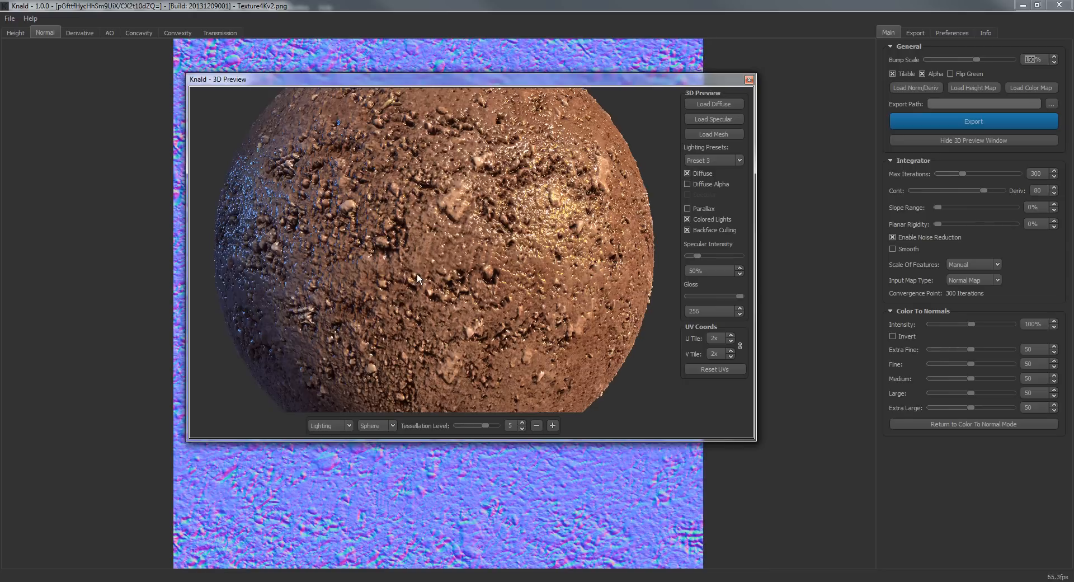
click(369, 426)
click(371, 445)
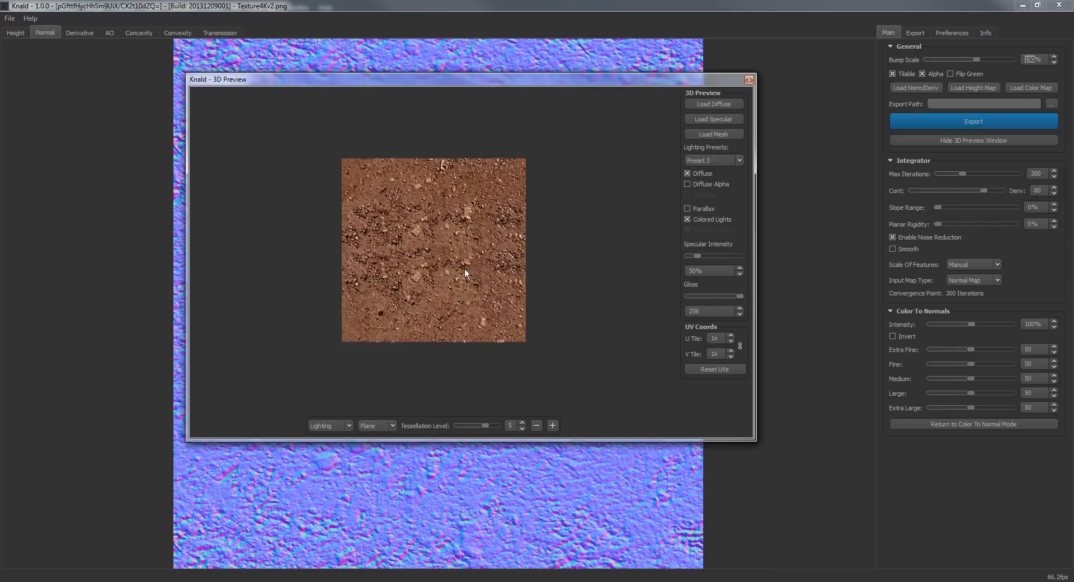
drag(464, 269, 448, 243)
scroll(448, 243, up, 5)
mouse_move(456, 301)
mouse_down()
mouse_move(438, 266)
mouse_move(470, 279)
mouse_move(465, 331)
mouse_move(491, 291)
mouse_move(458, 292)
mouse_up()
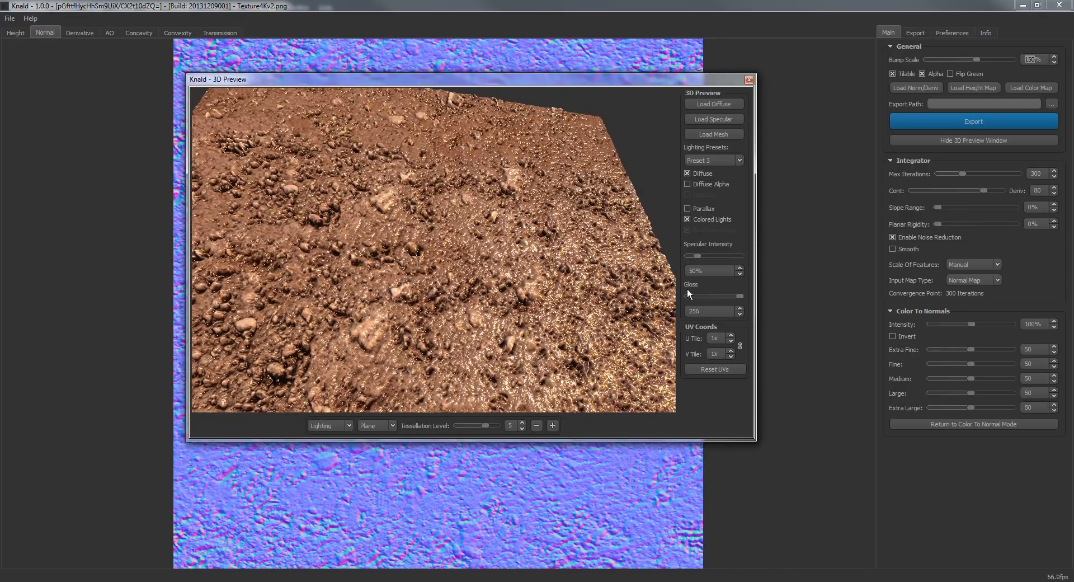
Step: Try gloss values of 1 and 18 on the plane and compare the surface highlights
drag(741, 295, 670, 296)
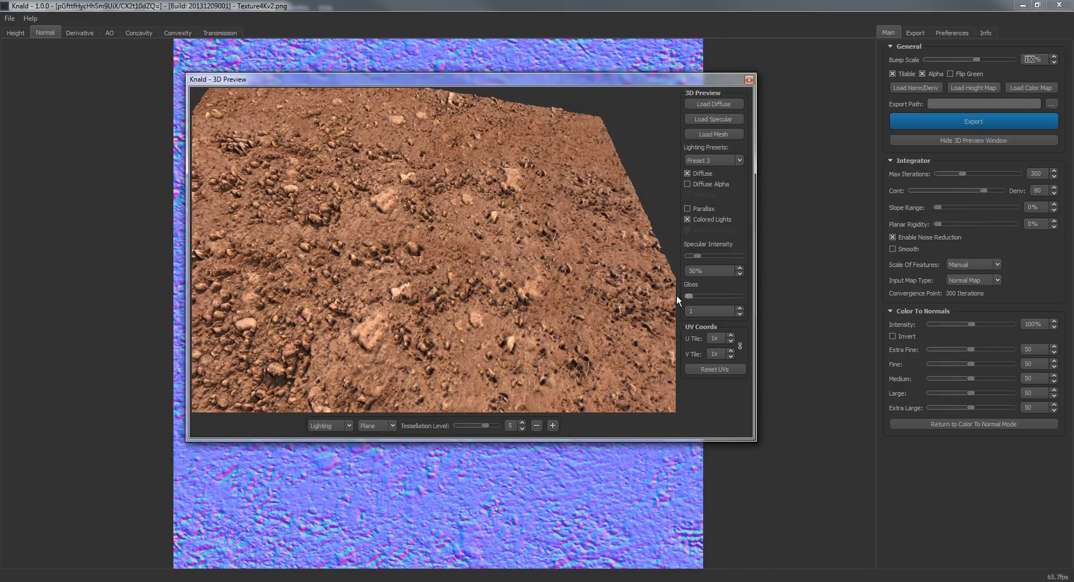
mouse_move(492, 270)
mouse_down()
mouse_move(457, 295)
mouse_move(489, 300)
mouse_move(492, 281)
mouse_move(479, 277)
mouse_move(485, 310)
mouse_move(476, 283)
mouse_up()
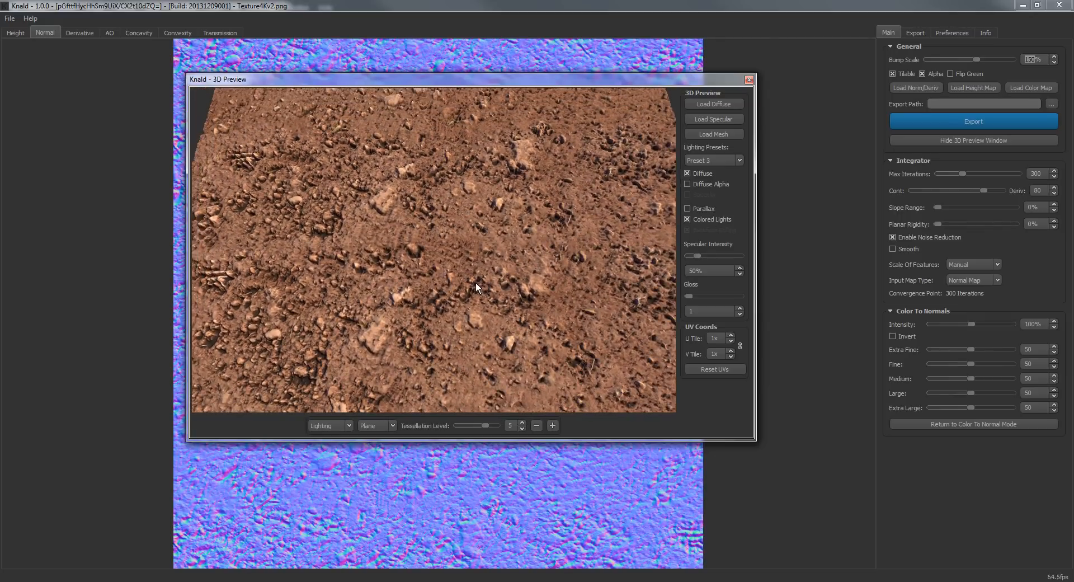
drag(691, 297, 693, 296)
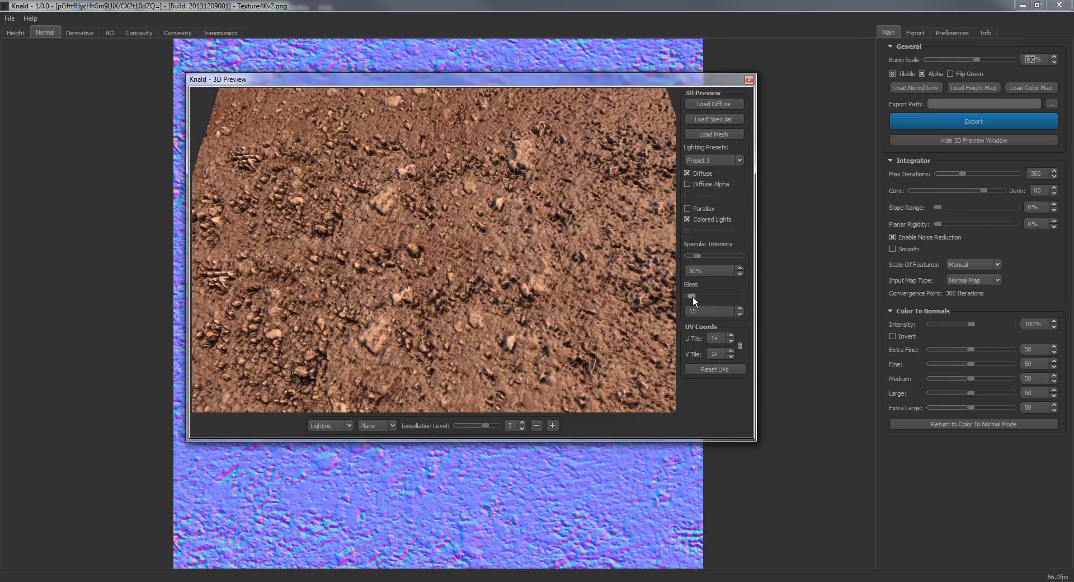
double_click(694, 310)
text(18)
mouse_move(525, 261)
mouse_down()
mouse_move(431, 259)
mouse_move(531, 257)
mouse_up()
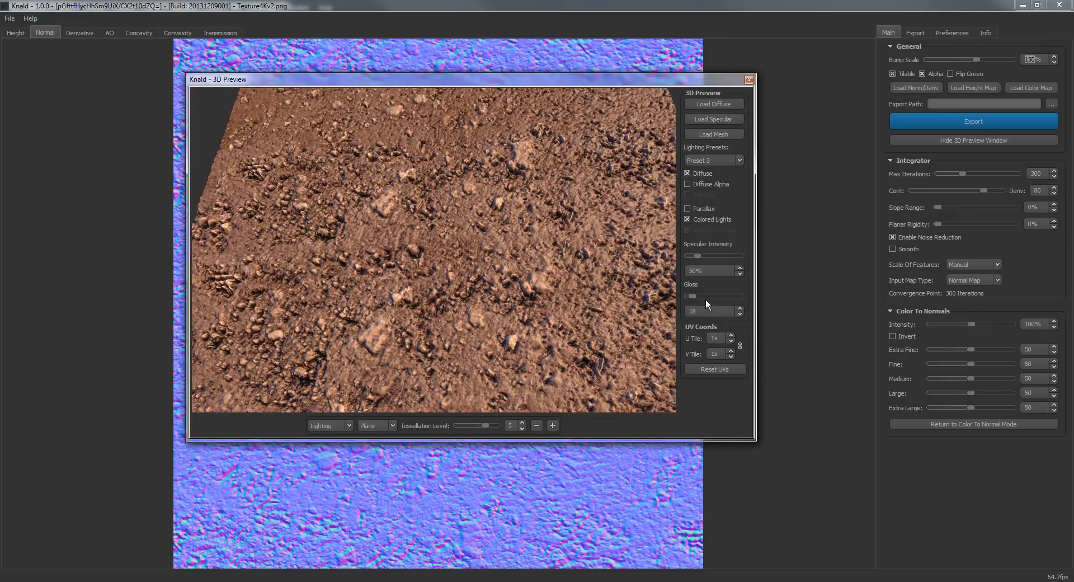
Step: Try gloss values of 50, 20 and 10 on the plane preview
drag(698, 313, 679, 312)
text(50)
key(Return)
drag(598, 261, 565, 240)
text(20)
key(Return)
drag(700, 311, 656, 312)
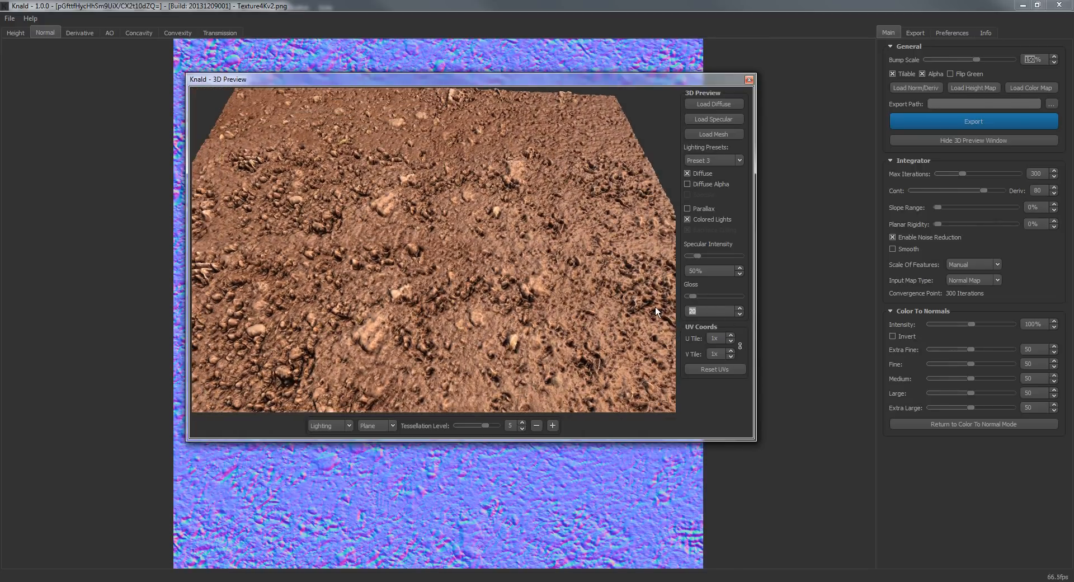
text(10)
key(Return)
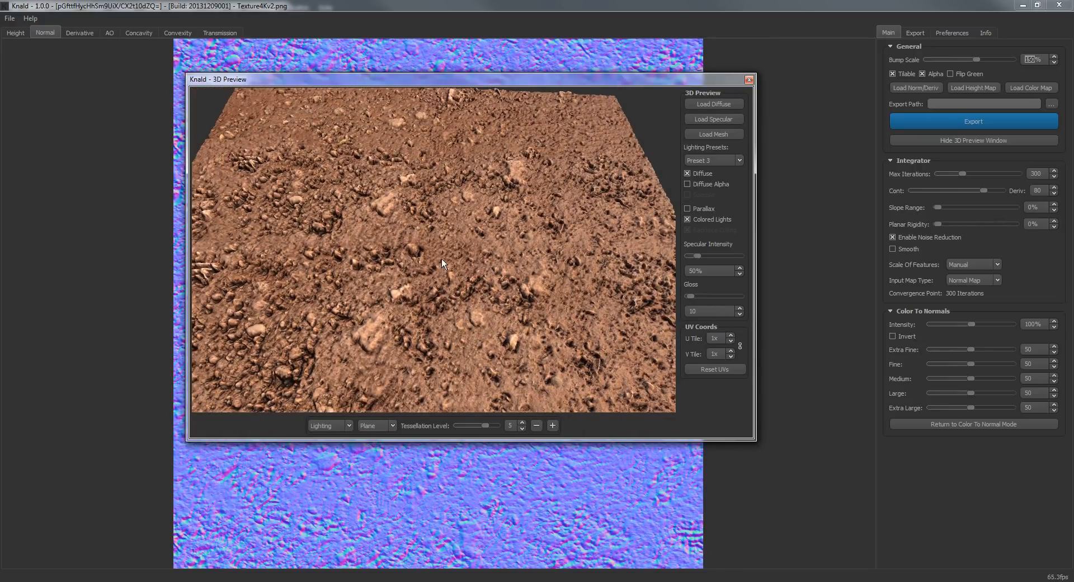
Step: Examine the plane's surface relief and highlights from several angles, both close up and from afar
drag(441, 259, 477, 302)
scroll(514, 240, down, 6)
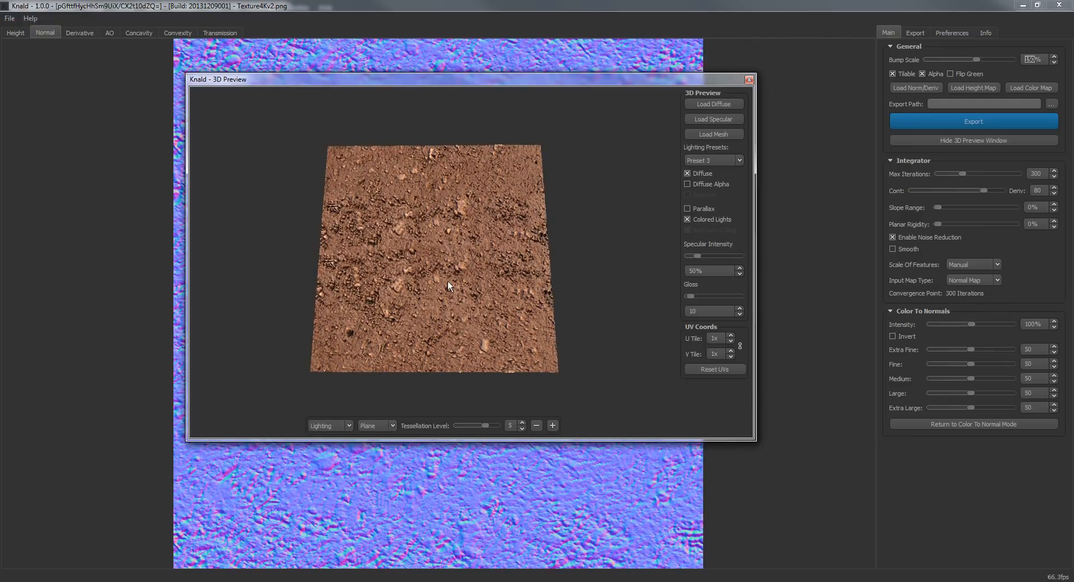
mouse_move(449, 288)
mouse_down()
mouse_move(464, 274)
mouse_move(445, 281)
mouse_move(453, 296)
mouse_up()
scroll(465, 292, up, 5)
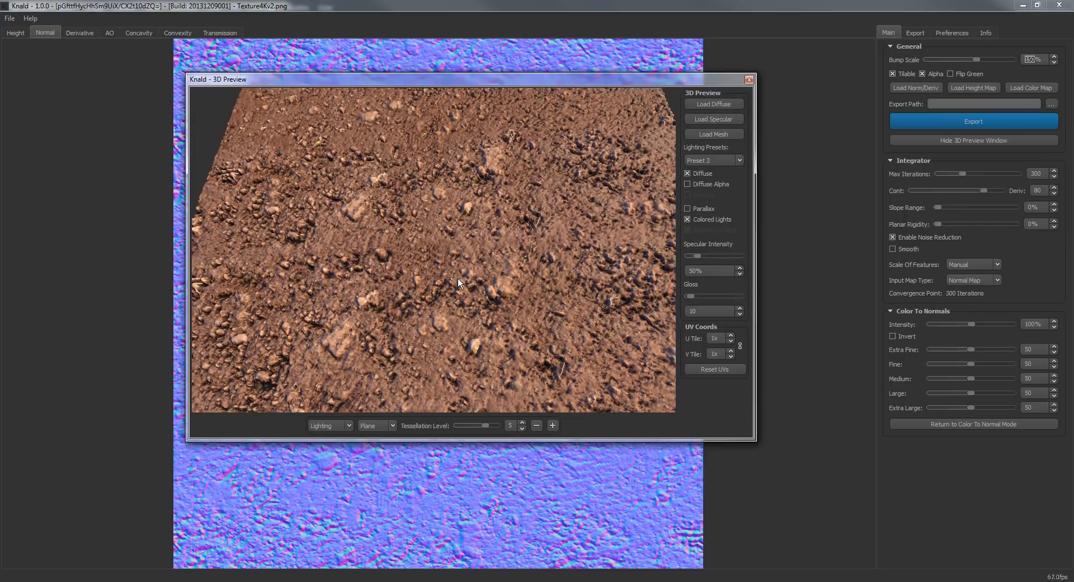
drag(472, 250, 502, 322)
scroll(470, 245, down, 5)
scroll(452, 277, up, 5)
drag(541, 284, 544, 291)
Step: Set the gloss to 15 and check the plane close up and from a distance
drag(702, 311, 688, 311)
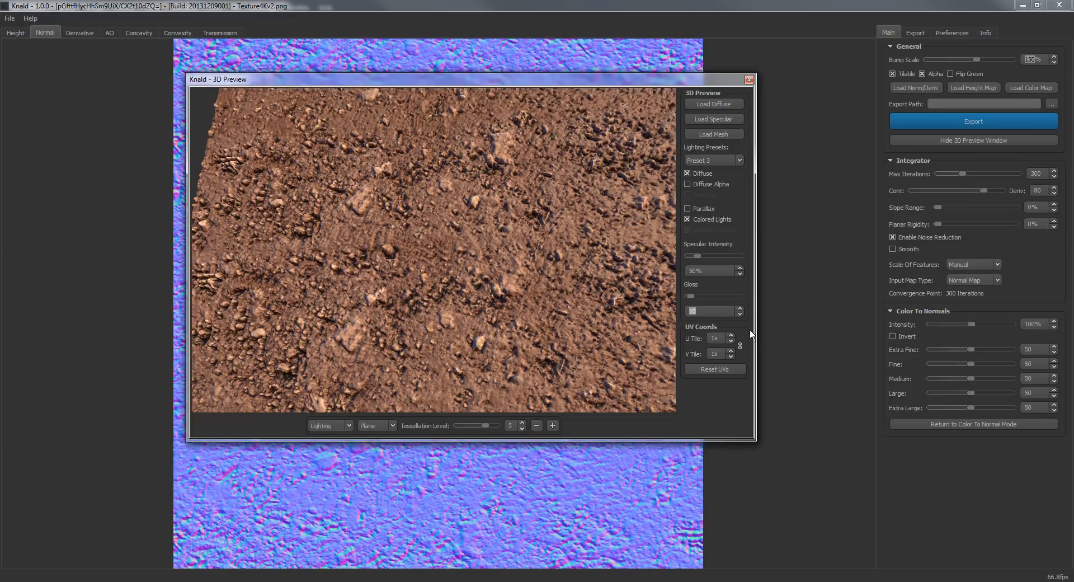
text(15)
mouse_move(520, 261)
mouse_down()
mouse_move(535, 278)
mouse_move(513, 235)
mouse_move(522, 273)
mouse_move(548, 274)
mouse_move(547, 243)
mouse_move(503, 267)
mouse_move(535, 257)
mouse_move(525, 234)
mouse_move(512, 257)
mouse_move(520, 272)
mouse_up()
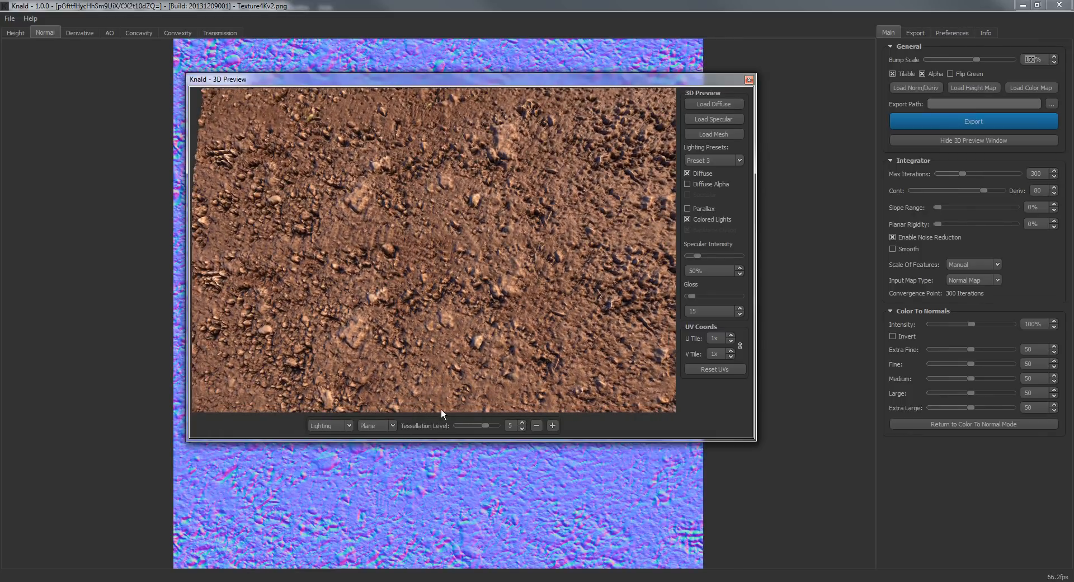
scroll(471, 296, down, 5)
scroll(468, 297, up, 5)
scroll(464, 297, down, 5)
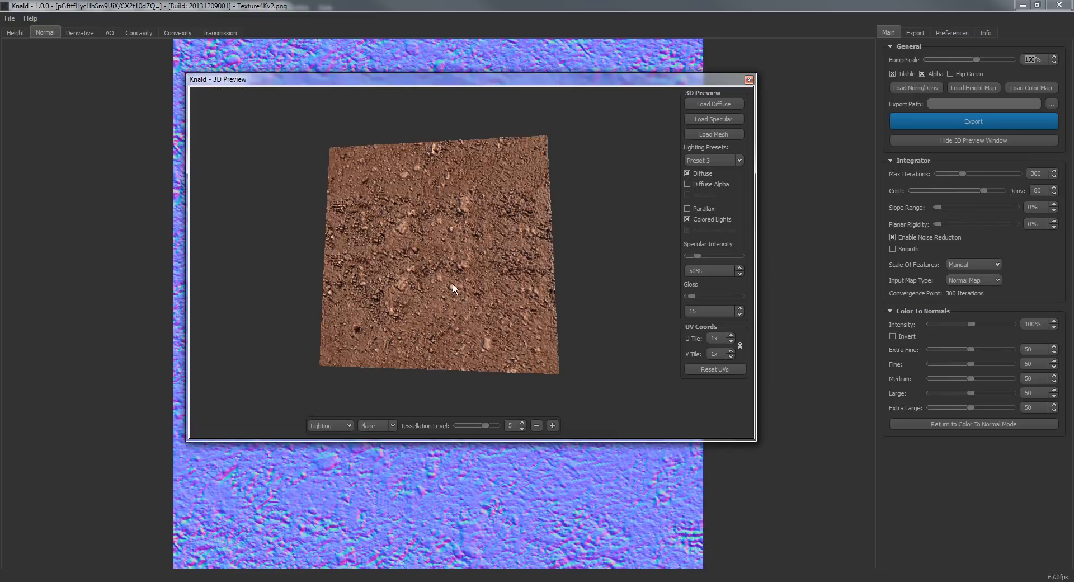
drag(453, 284, 462, 290)
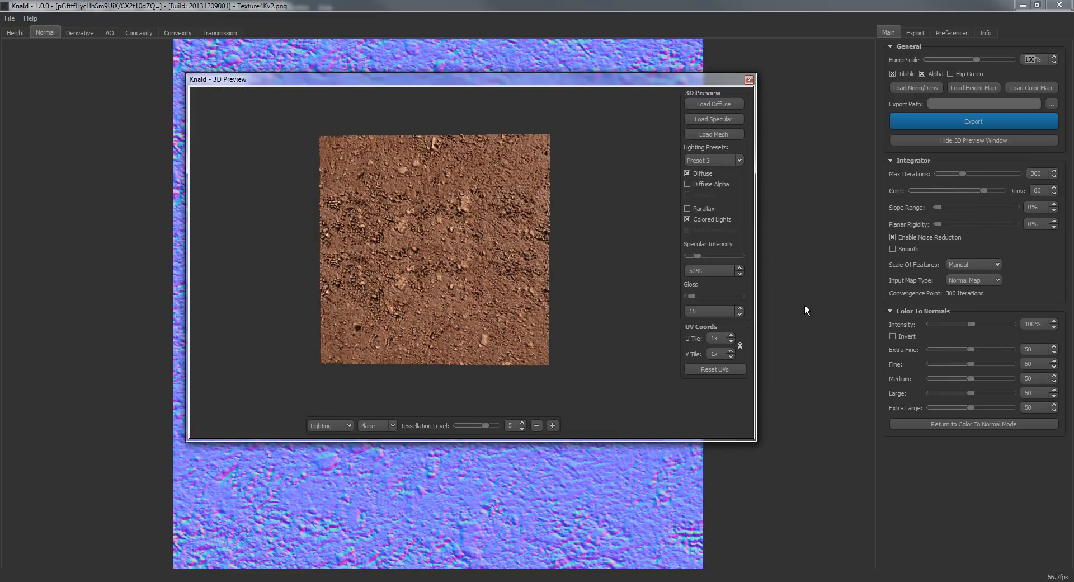
Step: Enable the Height Map, Normal Map and AO for export, moving the 3D preview window slightly upward
click(915, 32)
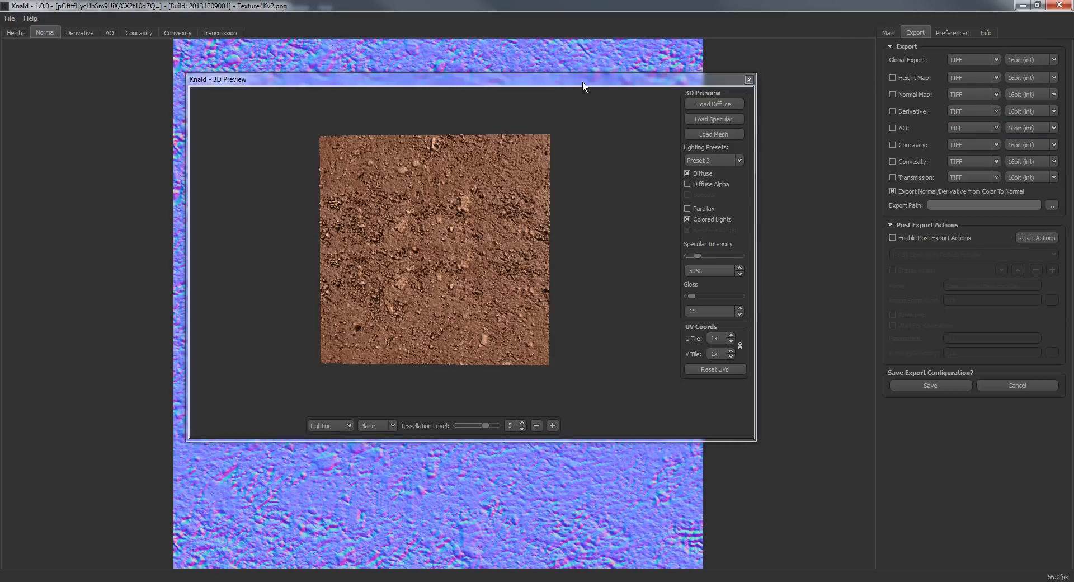
mouse_move(582, 84)
mouse_down()
mouse_move(591, 58)
mouse_move(582, 55)
mouse_move(557, 97)
mouse_move(583, 66)
mouse_up()
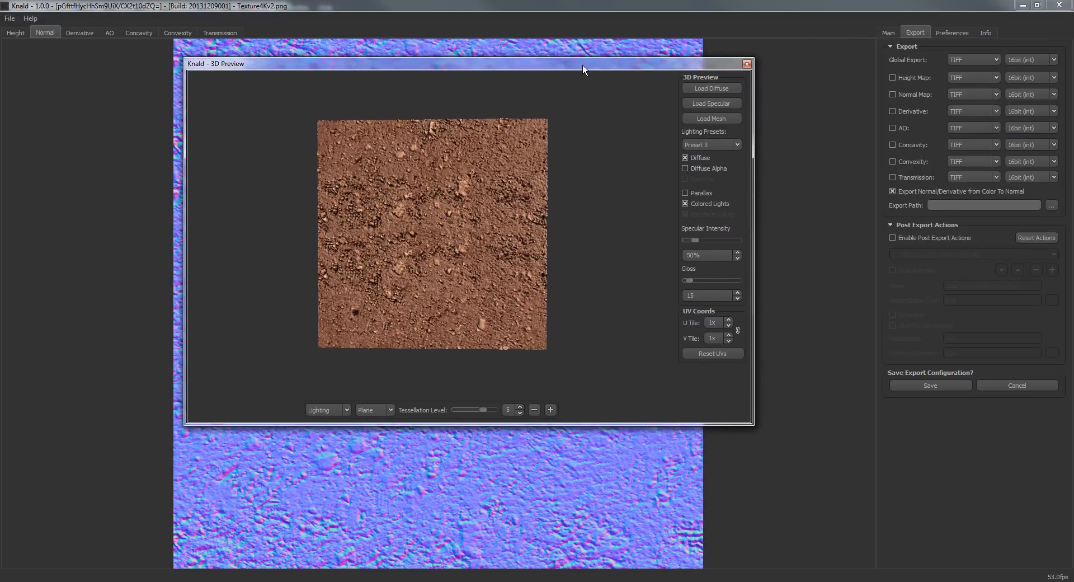
click(893, 77)
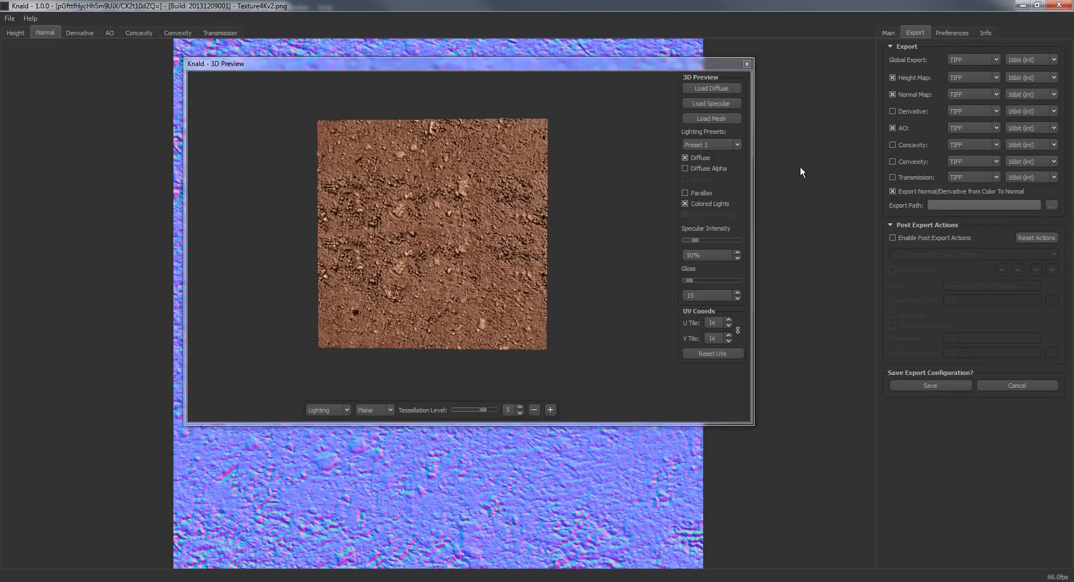
click(947, 32)
click(915, 33)
click(10, 18)
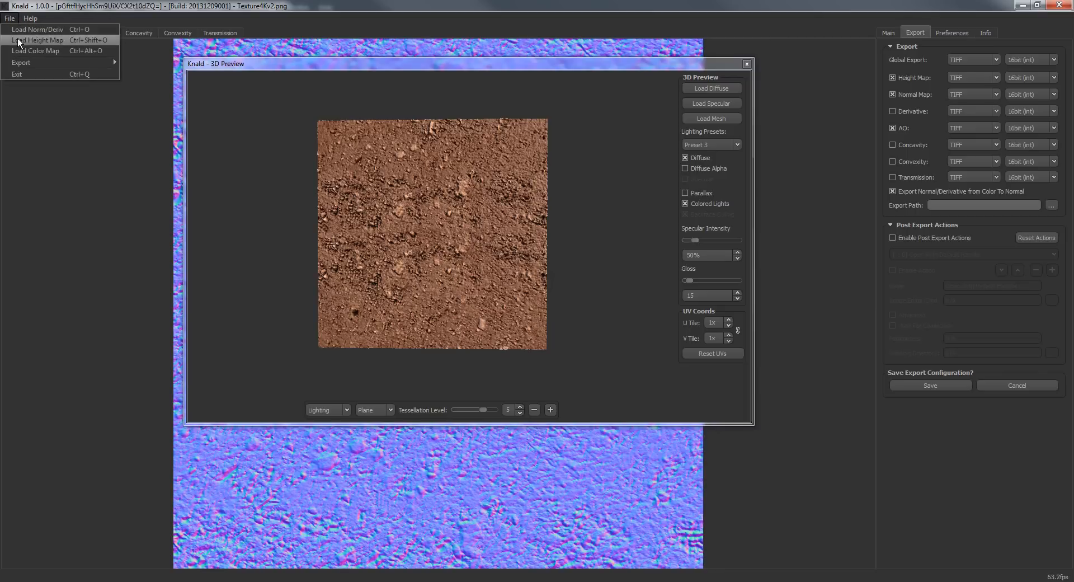
mouse_move(30, 64)
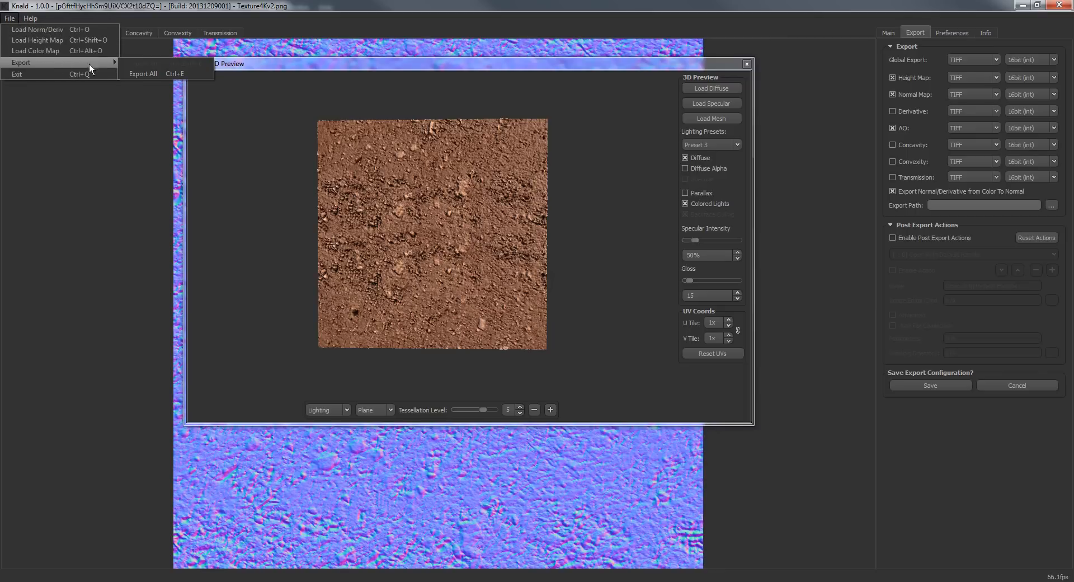
click(315, 6)
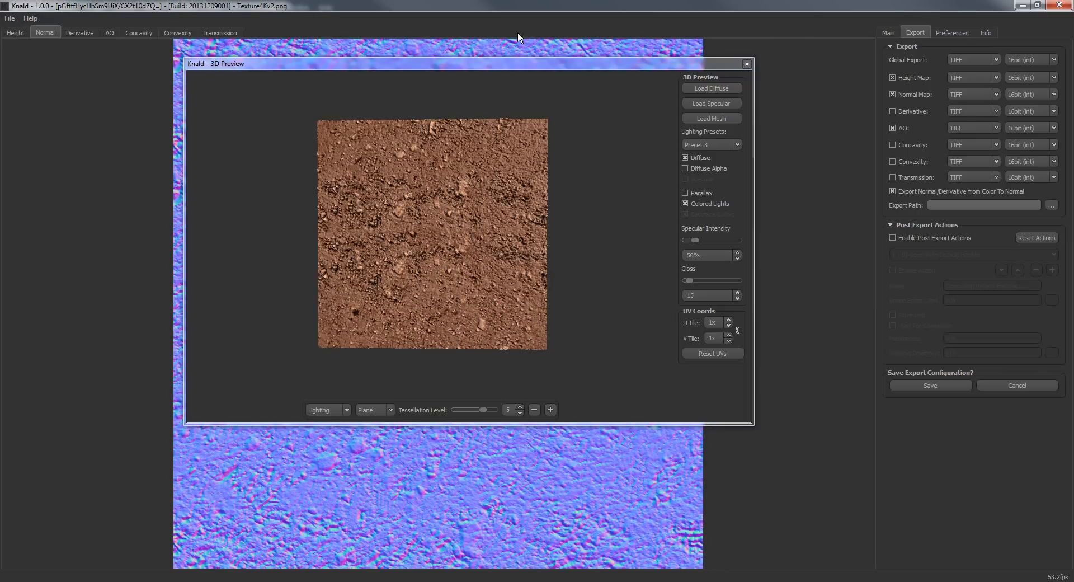
click(890, 31)
click(923, 32)
click(908, 93)
Step: Keep the Height Map export format as TIFF and set its bit depth to 32bit (float)
click(962, 75)
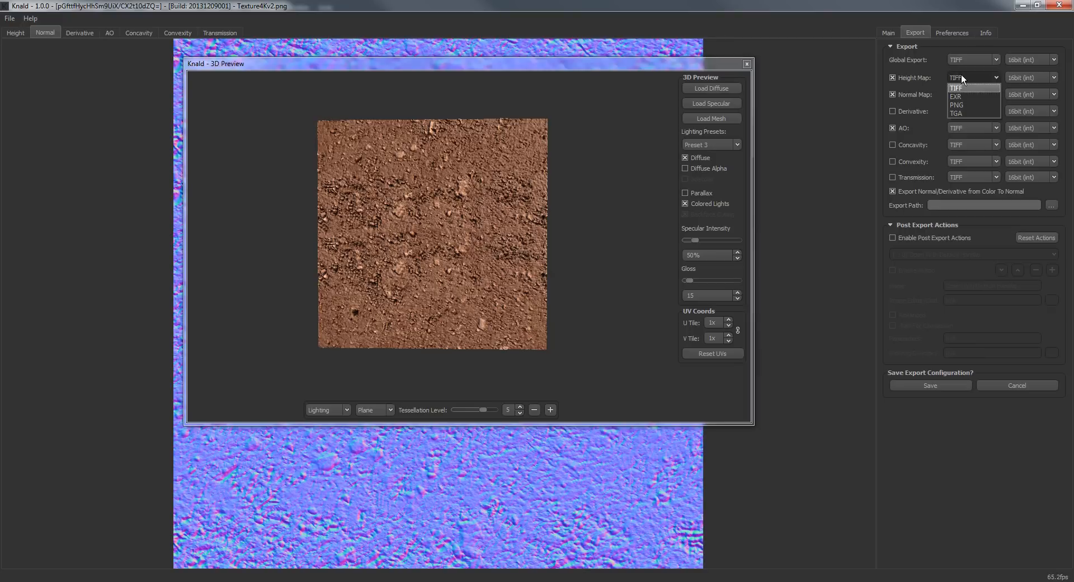
click(962, 75)
click(1035, 75)
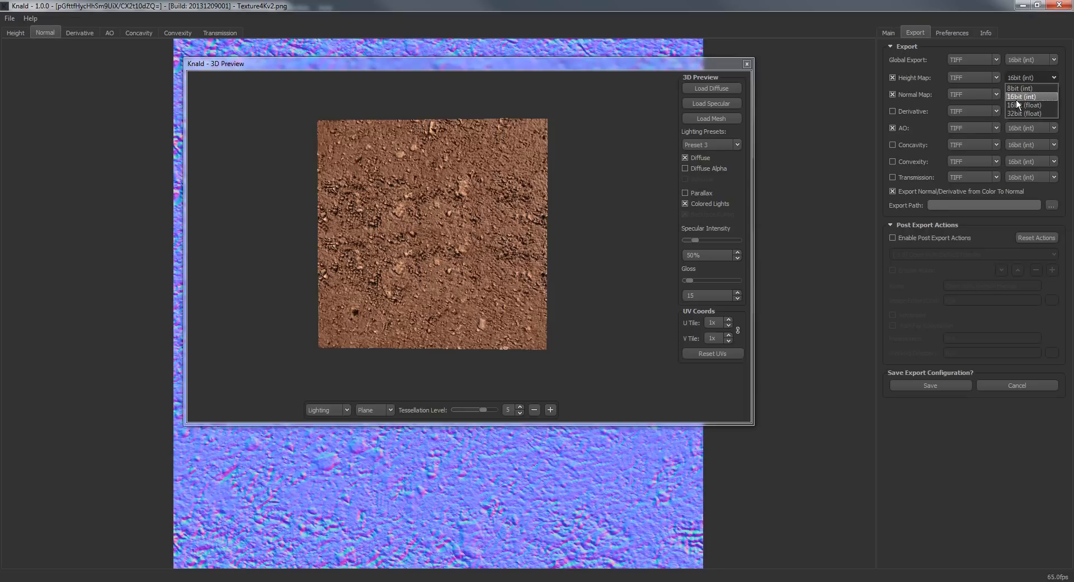
click(1027, 96)
click(1038, 77)
click(1035, 113)
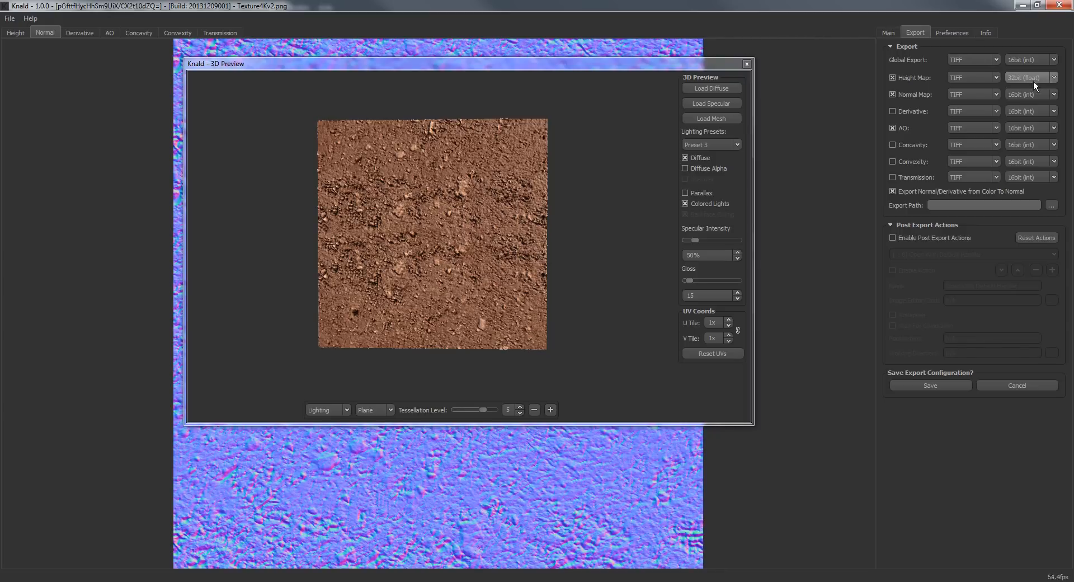
Step: Set the export format of the Normal Map and AO to PNG, keeping Global Export at TIFF
click(982, 93)
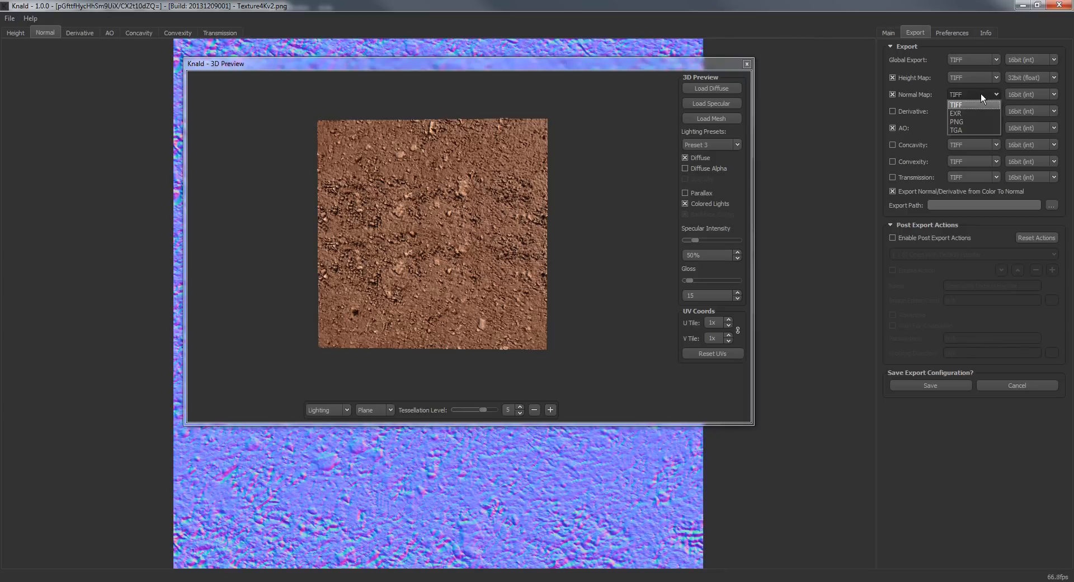
click(964, 122)
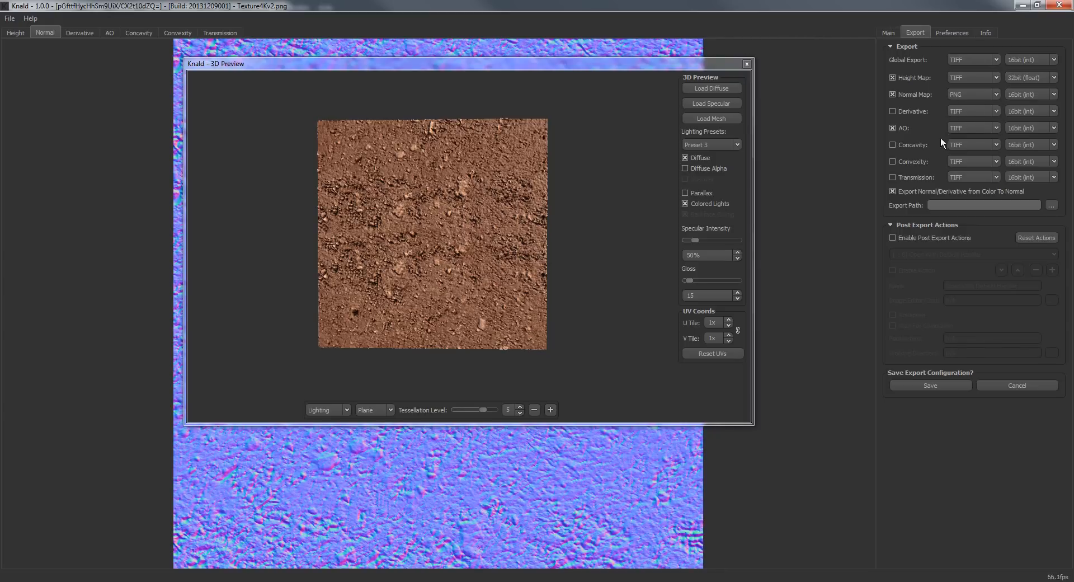
click(969, 126)
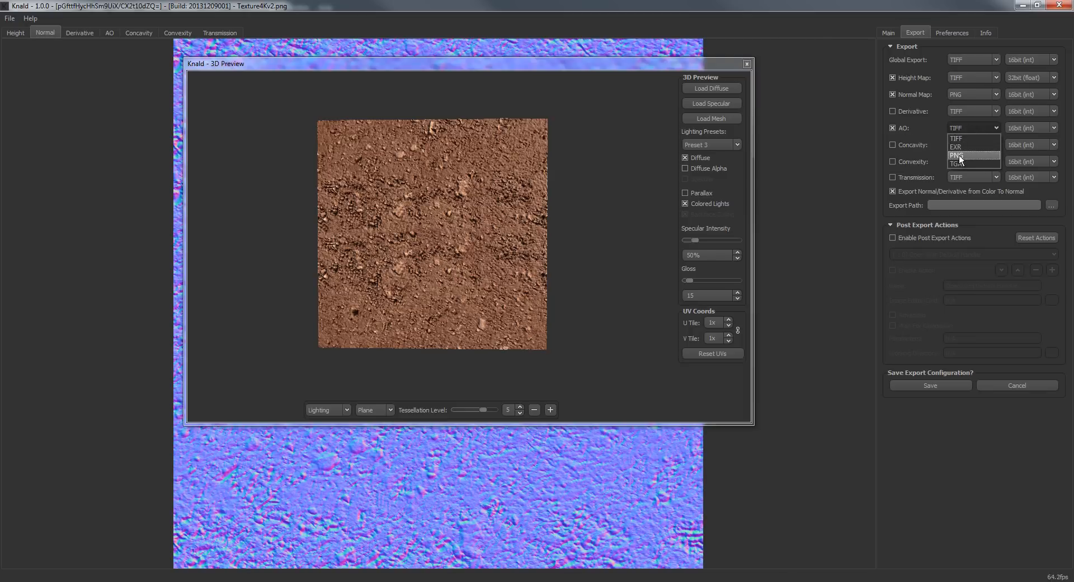
click(959, 156)
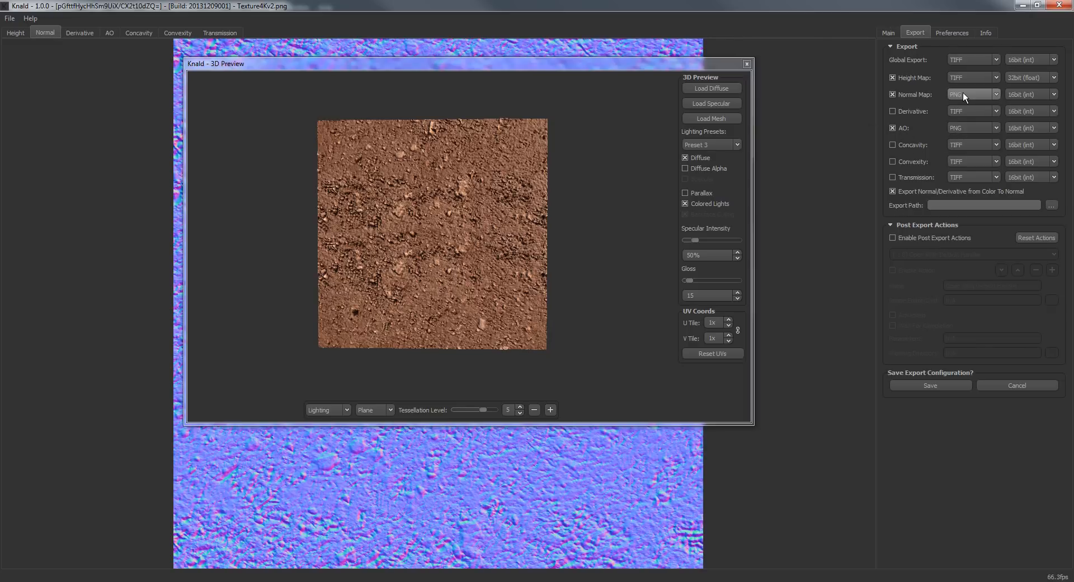
click(979, 56)
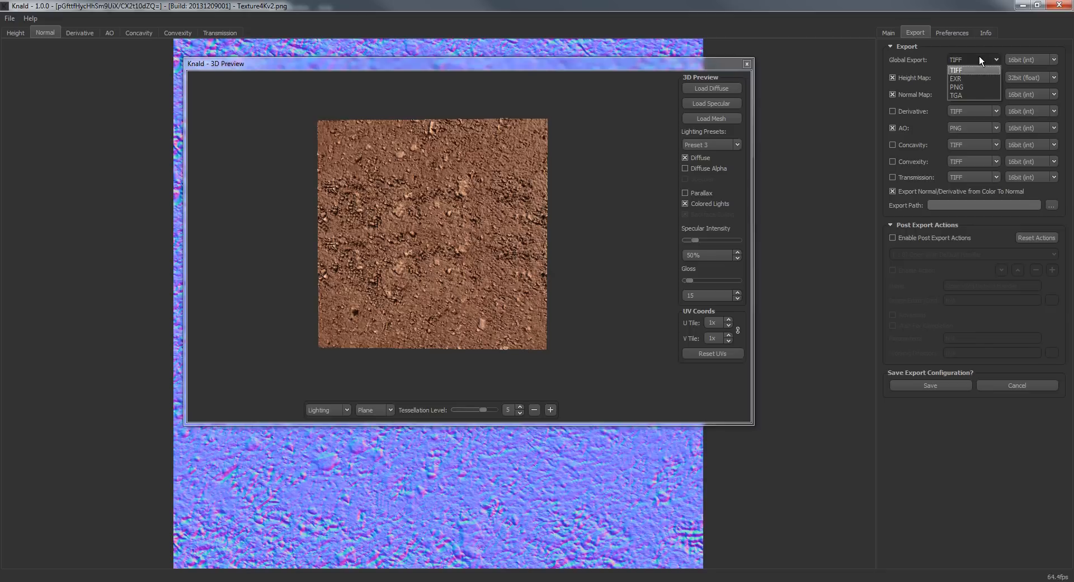
click(962, 57)
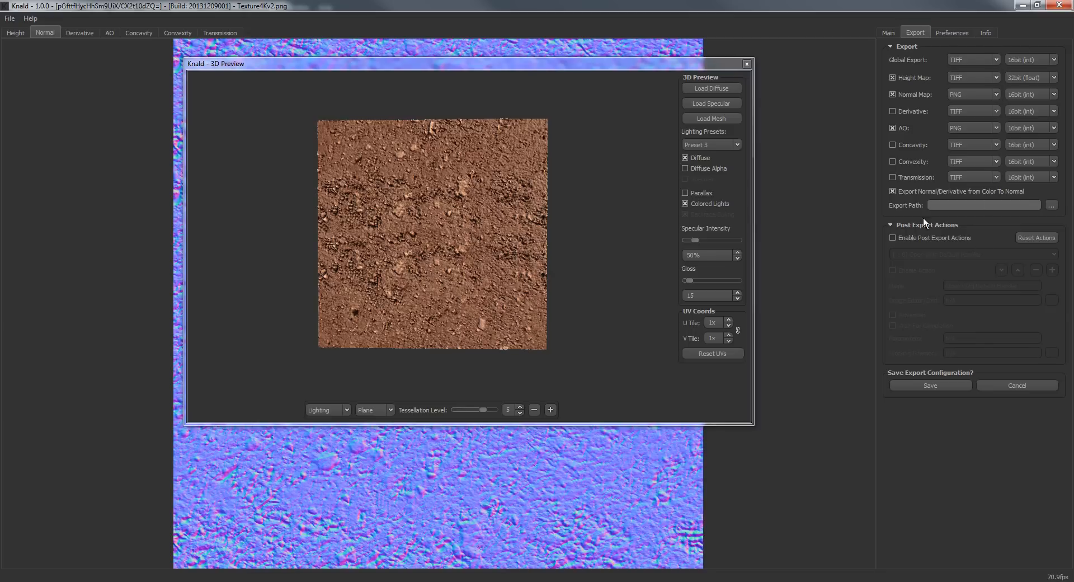
Step: Set the export path to the Environnement folder on the desktop
click(1052, 205)
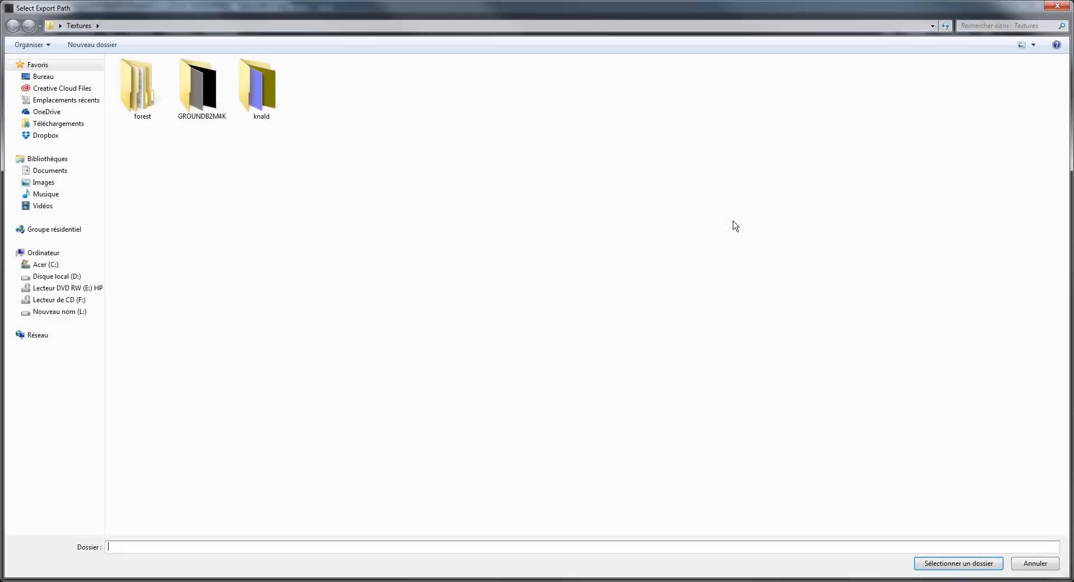
click(43, 76)
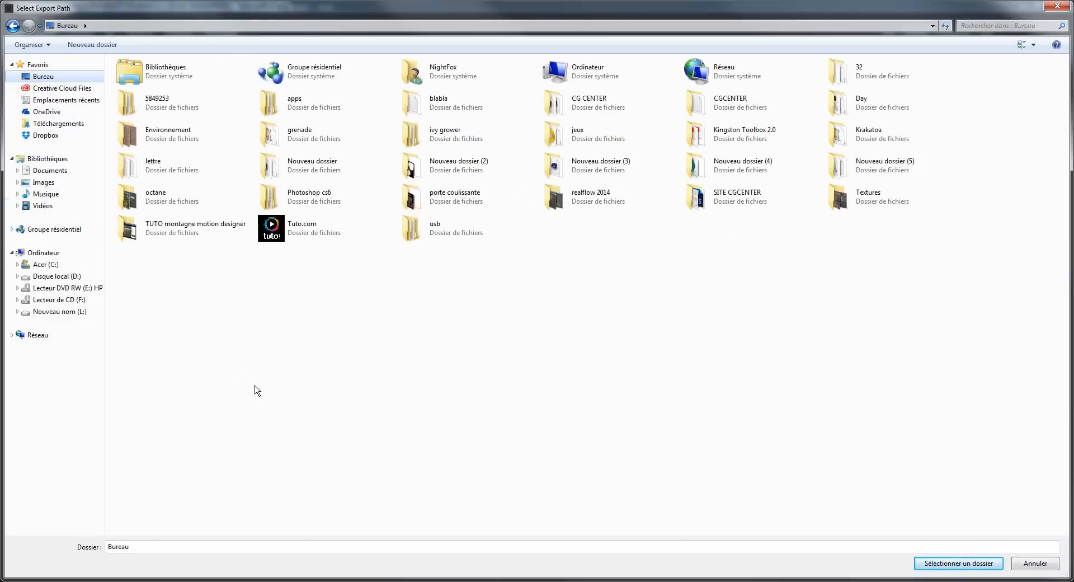
double_click(196, 134)
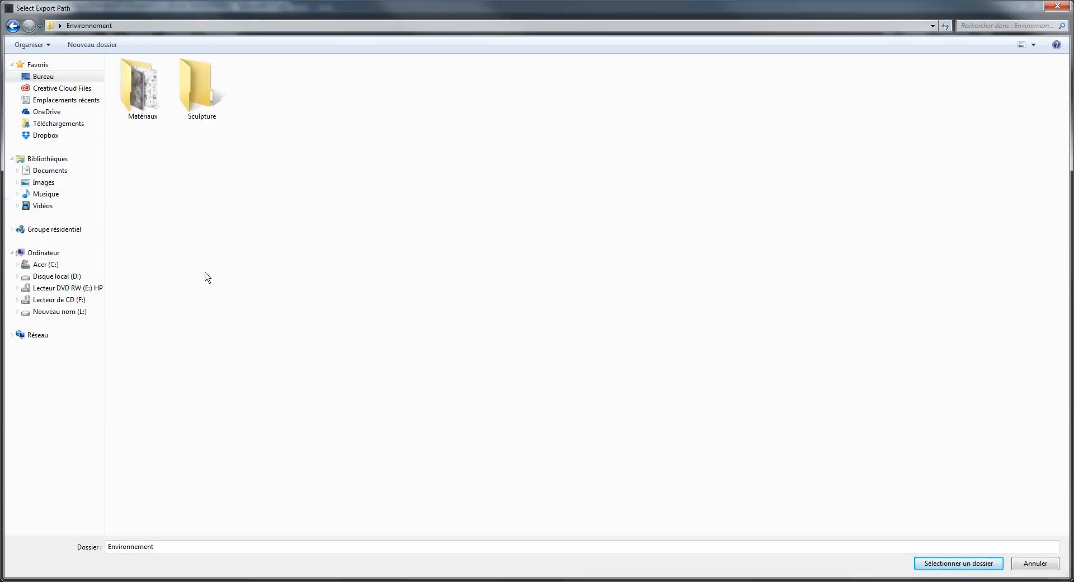
click(196, 545)
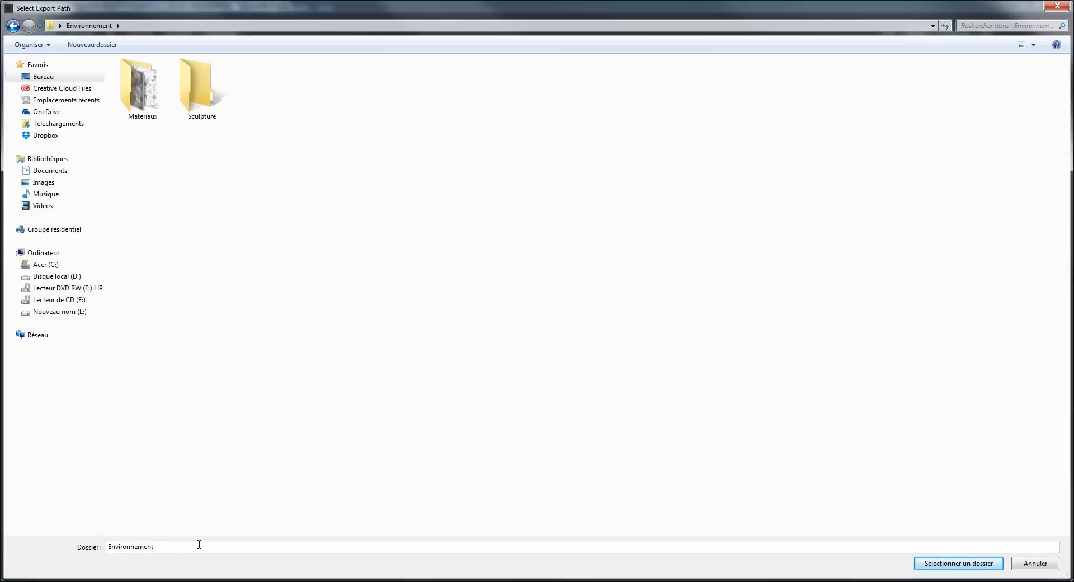
click(946, 565)
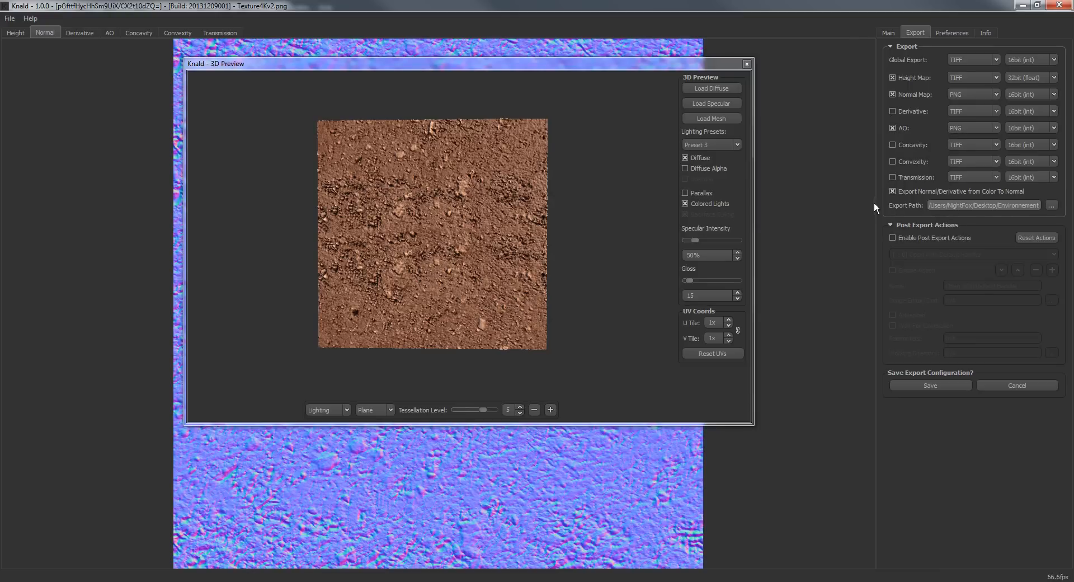
Step: Enable the Derivative, Concavity, Convexity and Transmission maps as well, and export all maps
click(893, 177)
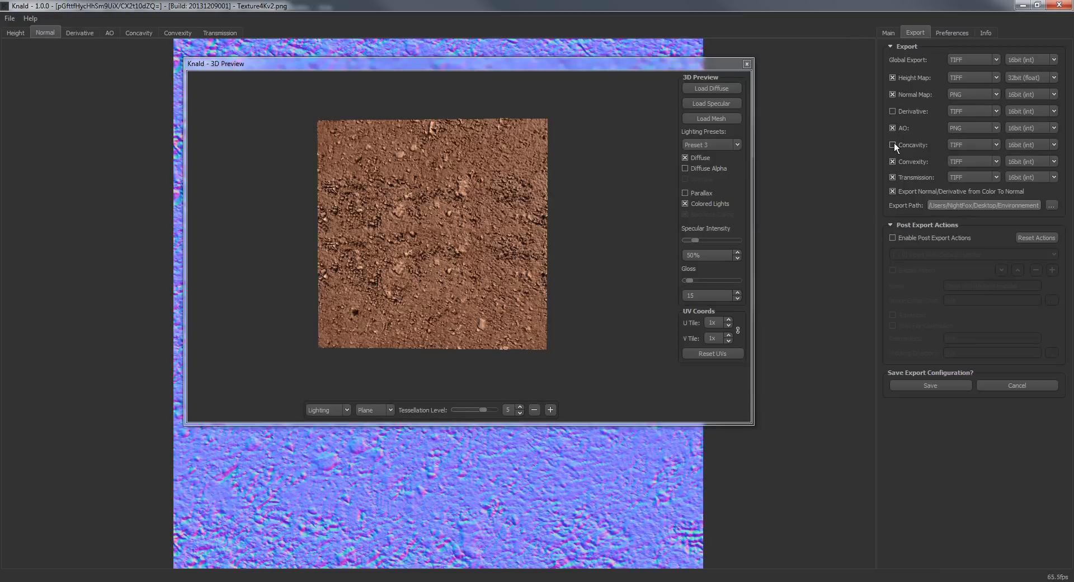
click(893, 111)
click(8, 18)
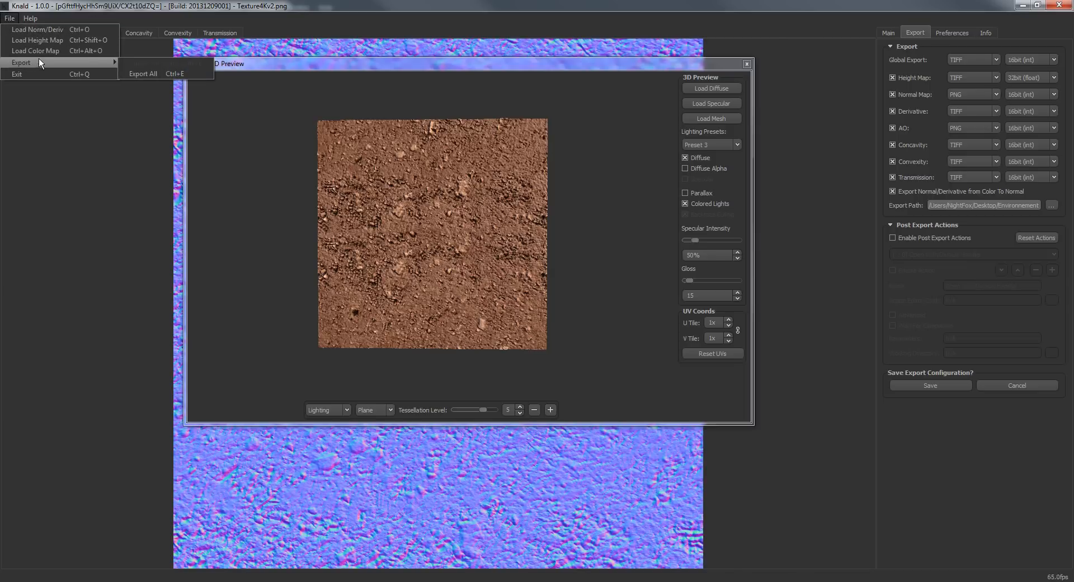
mouse_move(102, 61)
click(147, 73)
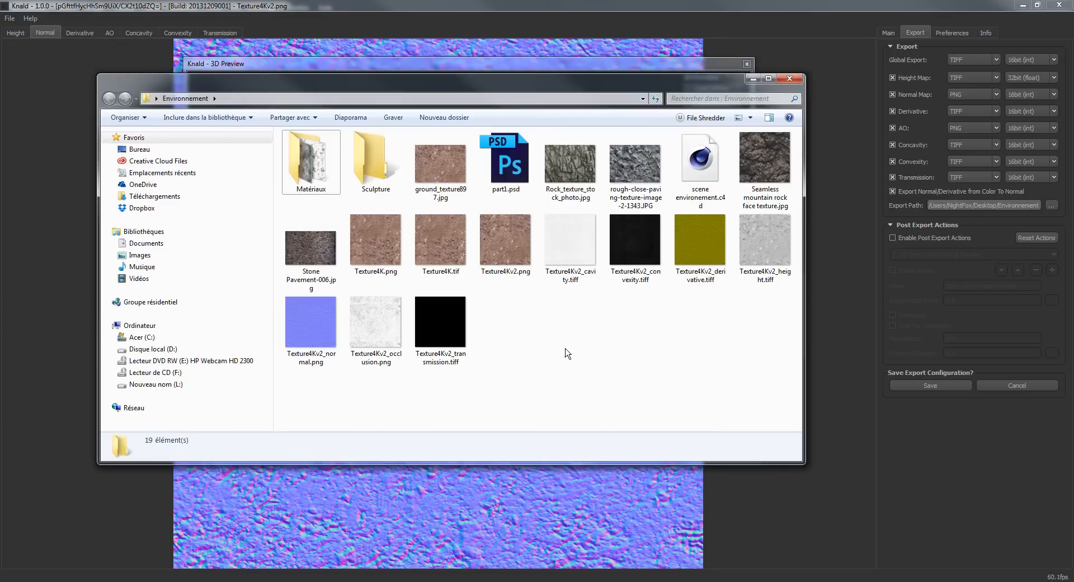
Step: Inspect the exported Texture4Kv2 height, transmission and occlusion maps and the Matériaux subfolder in the Environnement folder
double_click(324, 159)
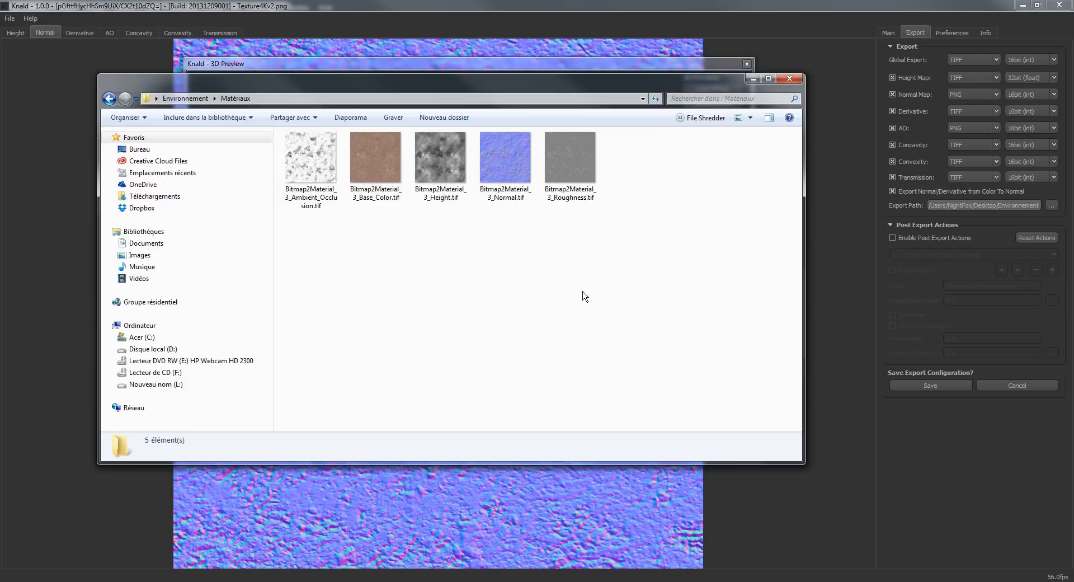
click(110, 100)
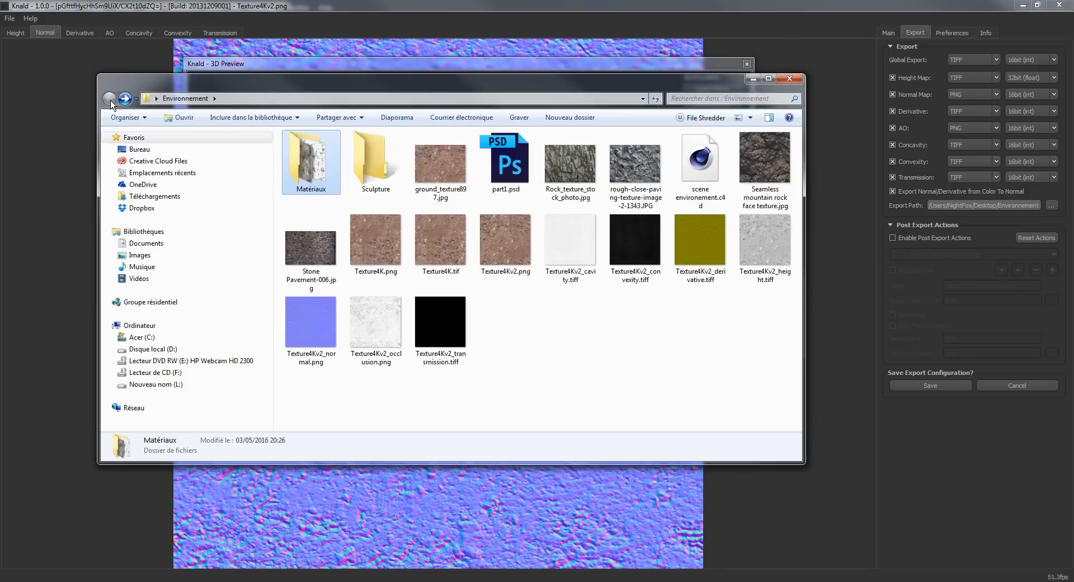
click(675, 329)
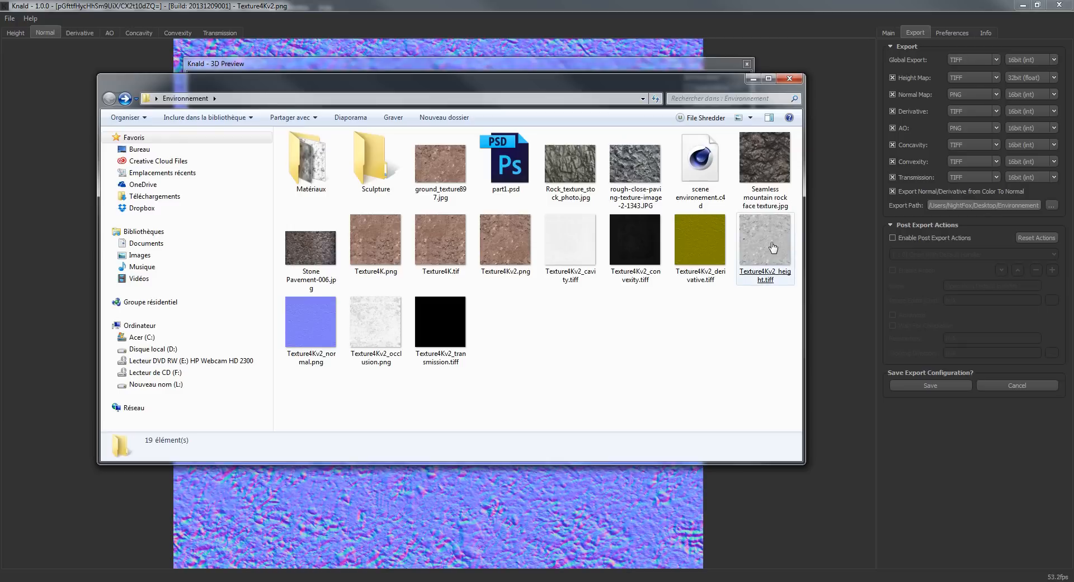
click(770, 247)
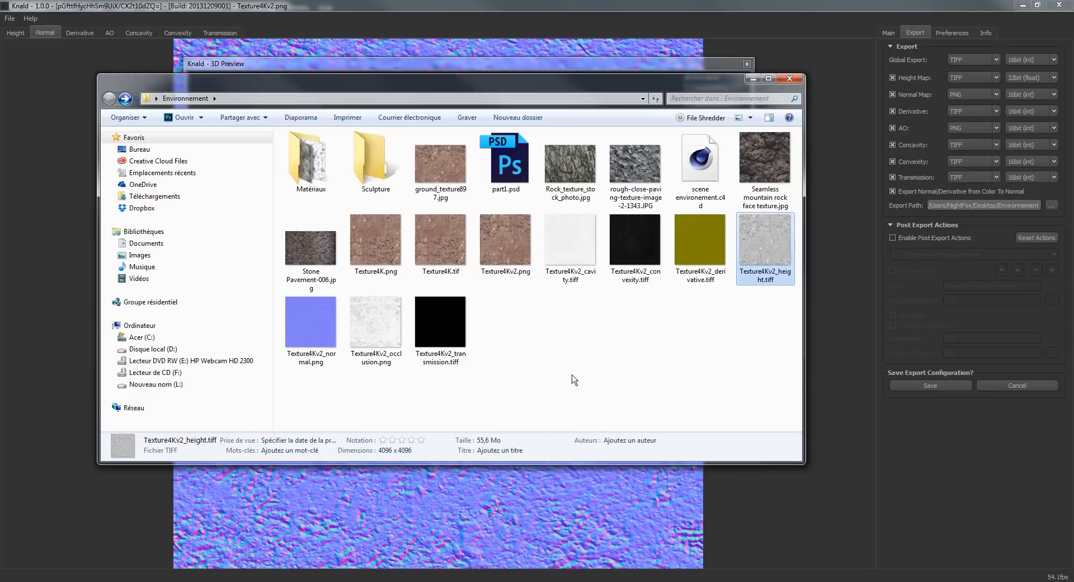
click(421, 335)
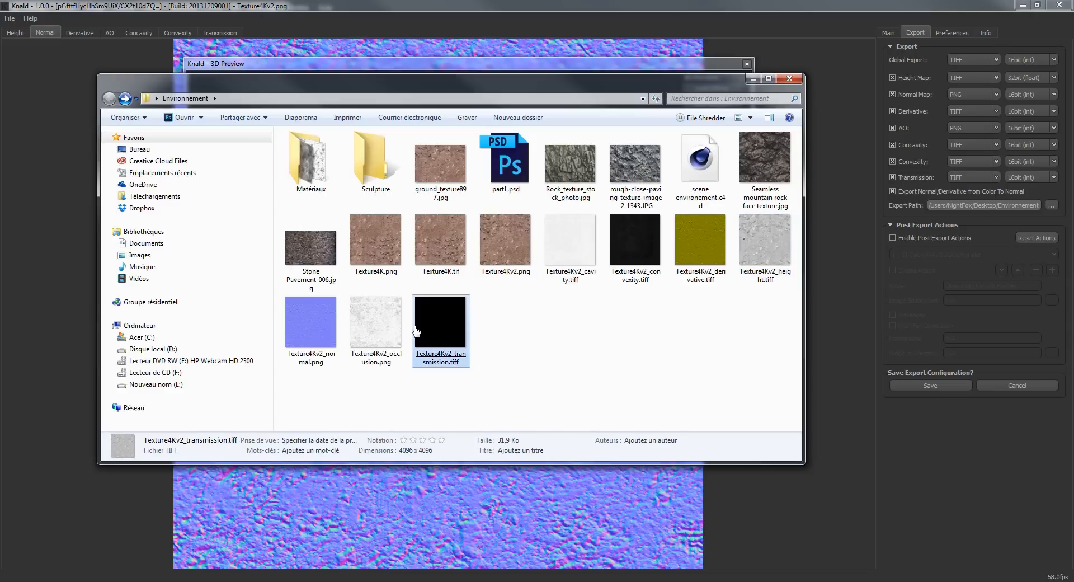
click(376, 332)
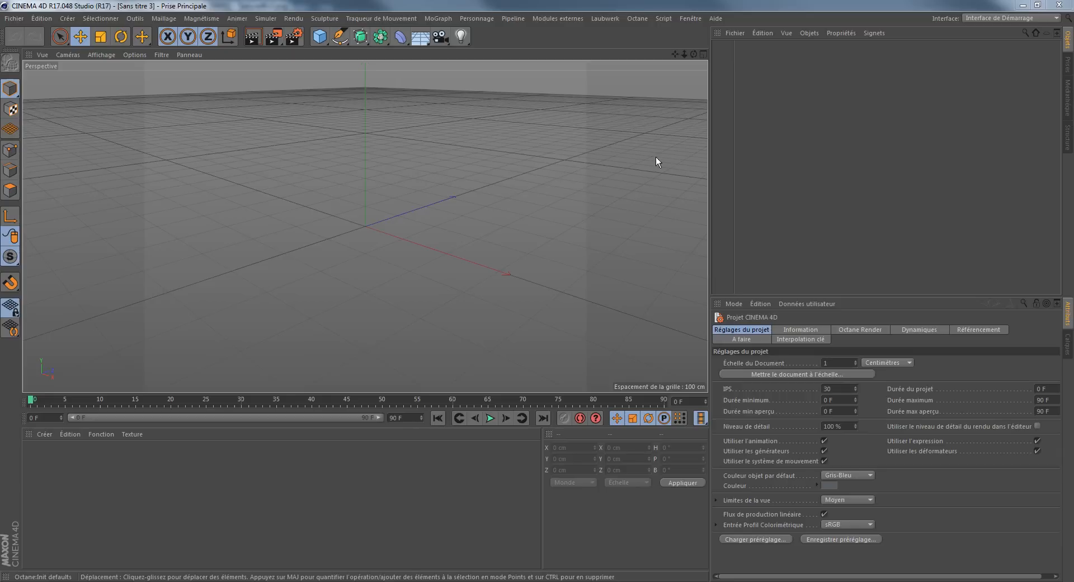
Step: Switch to CINEMA 4D and open Octane's Live Viewer and Node Editor, arranging their windows side by side
click(640, 18)
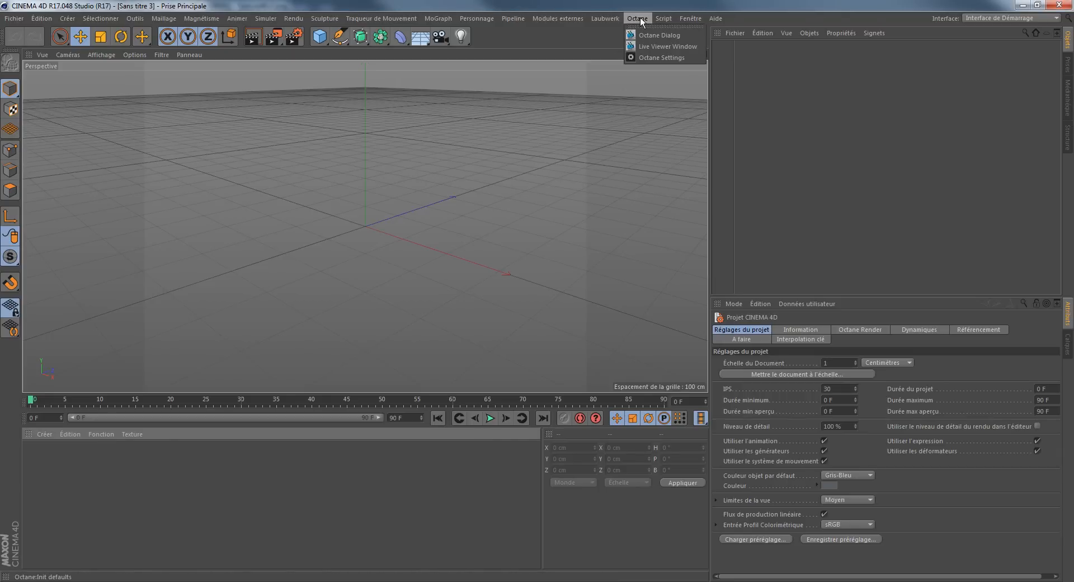
click(645, 43)
drag(519, 212, 748, 80)
click(552, 95)
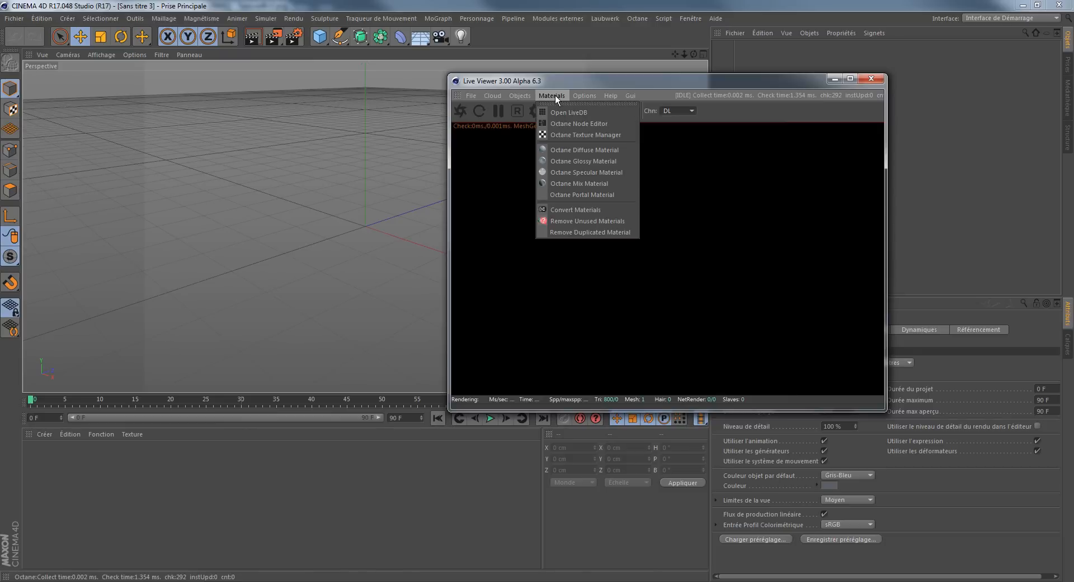
click(583, 125)
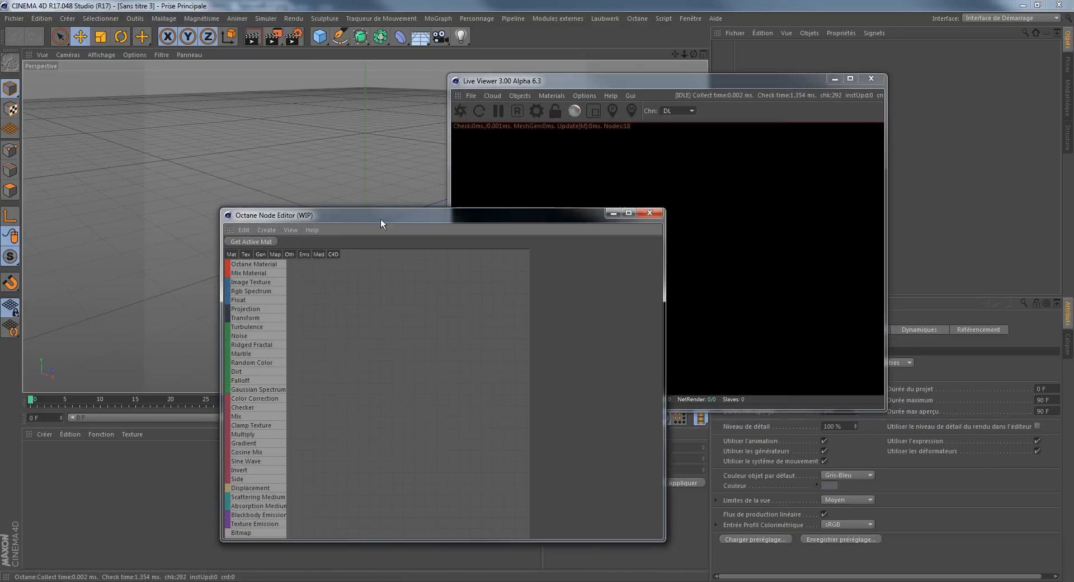
drag(380, 220, 390, 141)
drag(657, 81, 793, 87)
Step: Create a new Octane material in the node editor
click(354, 217)
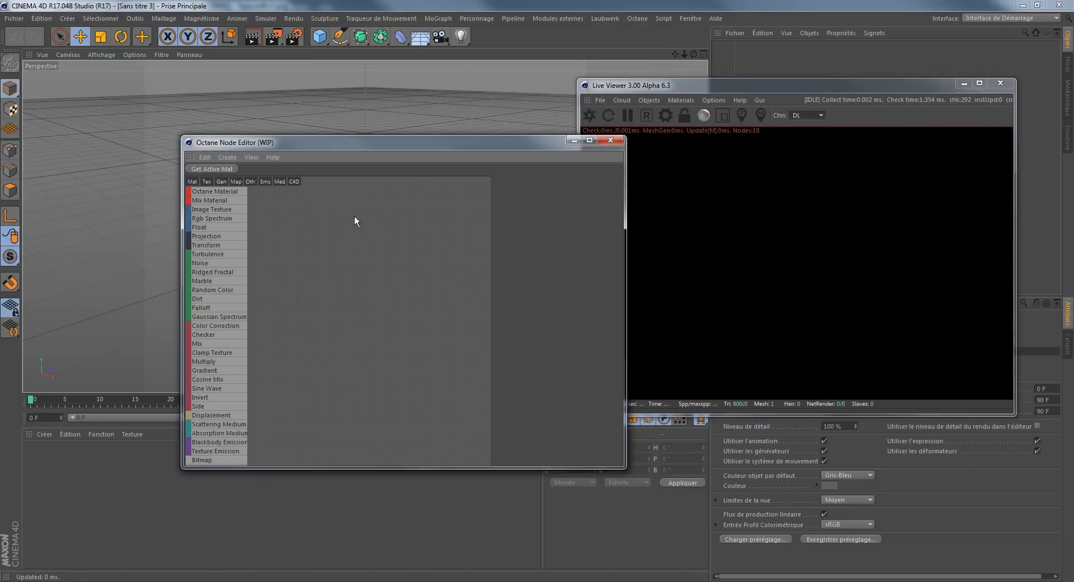
right_click(367, 269)
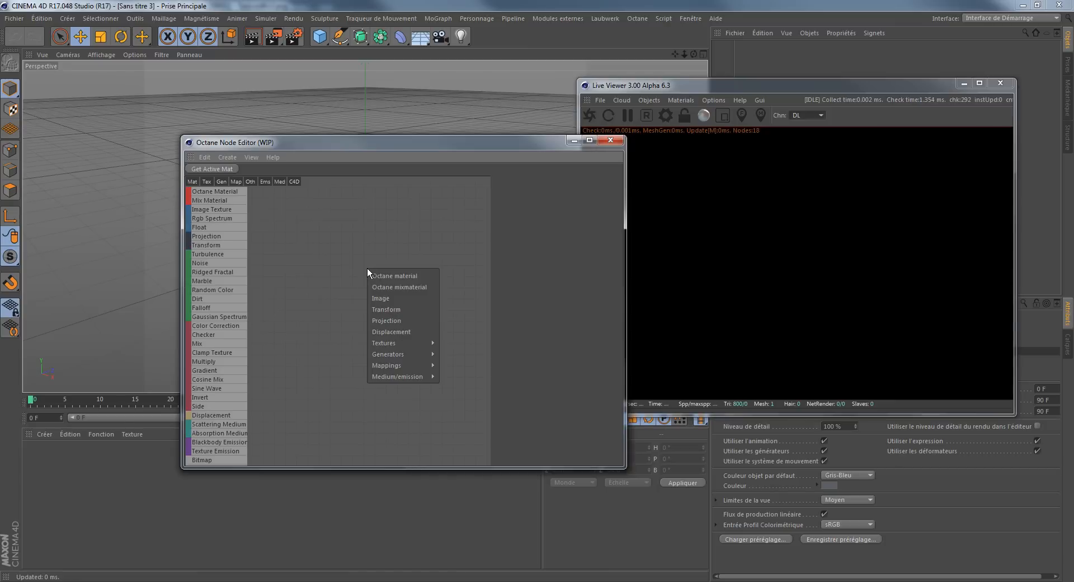
click(411, 276)
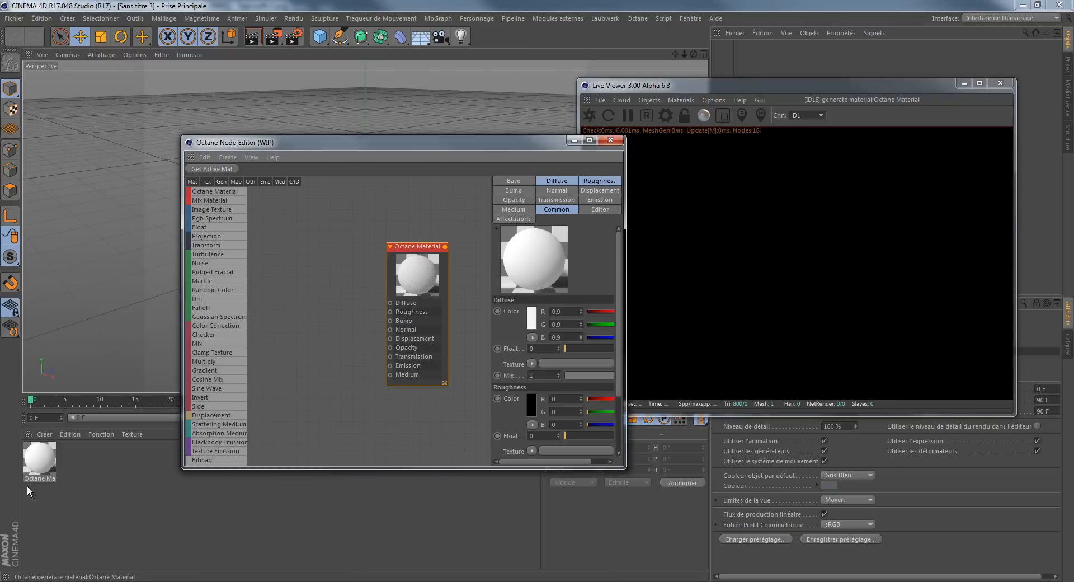
click(45, 434)
mouse_move(59, 470)
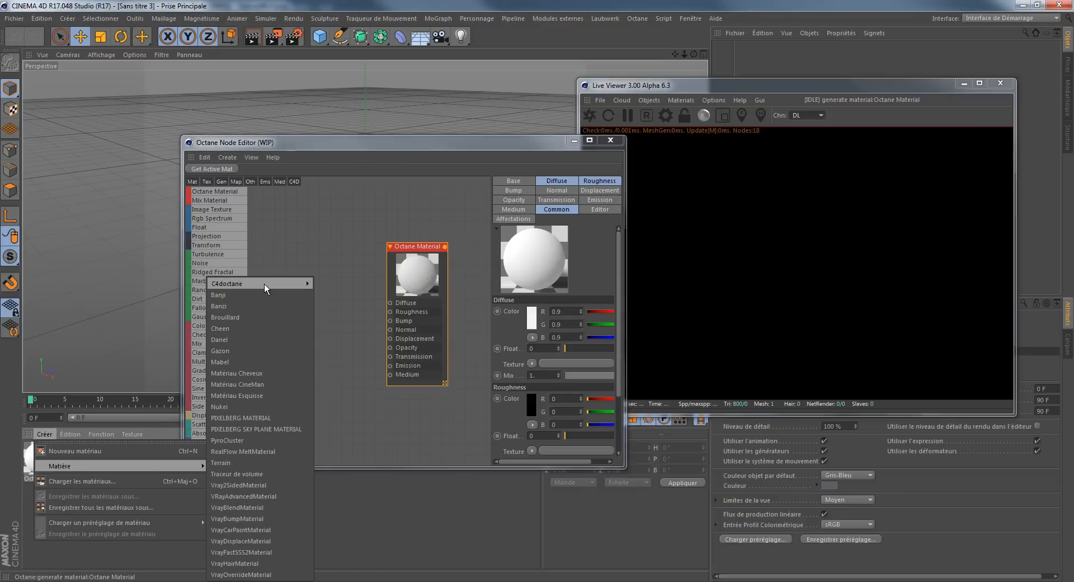
mouse_move(264, 283)
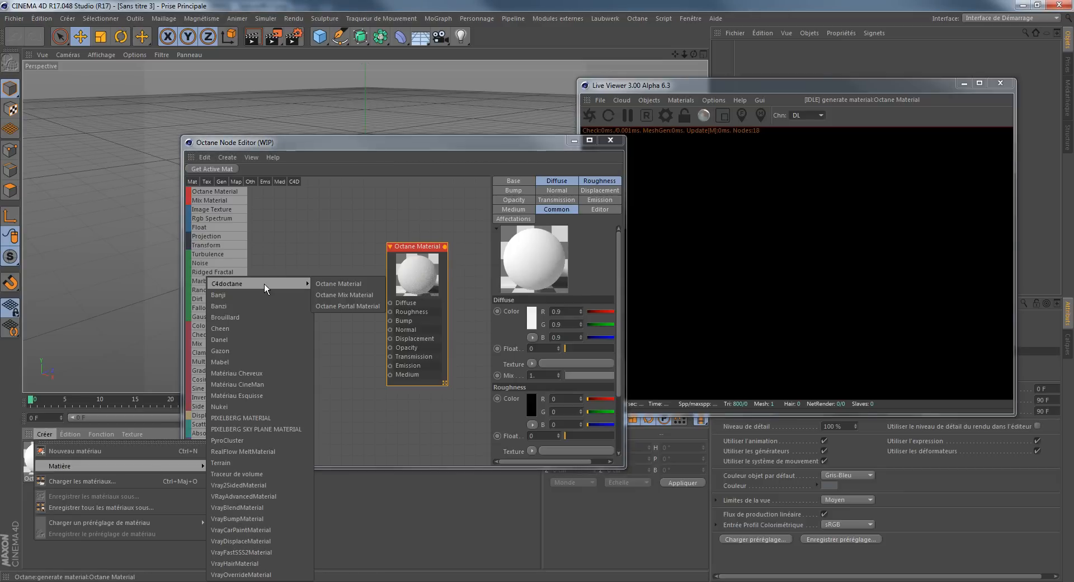
click(347, 284)
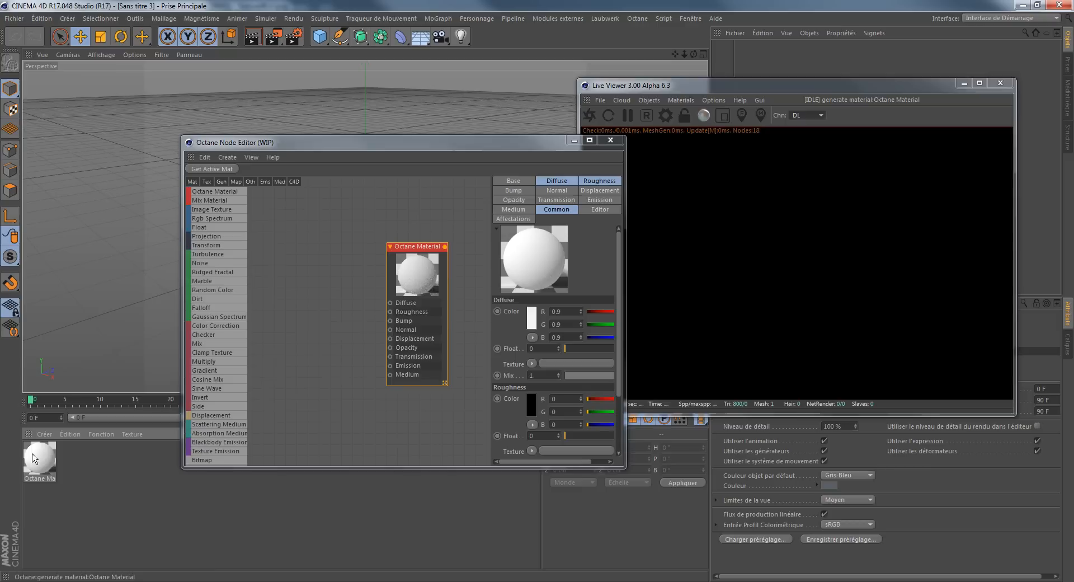
Step: Bring Texture4Kv2.png from the Environnement folder into the node editor and connect it to the material's Diffuse channel
drag(415, 289, 418, 253)
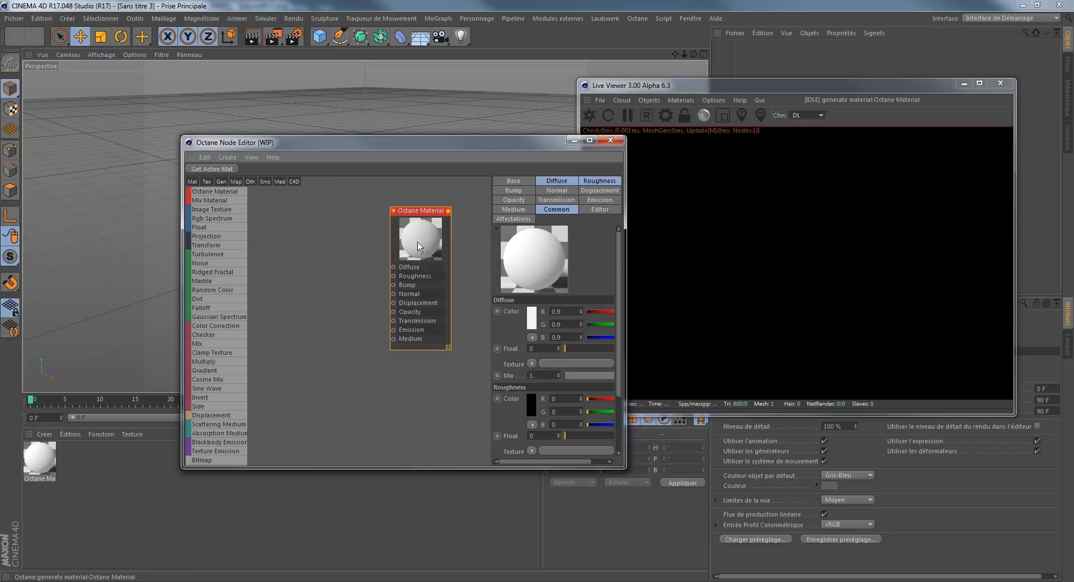
drag(418, 228, 419, 233)
click(895, 581)
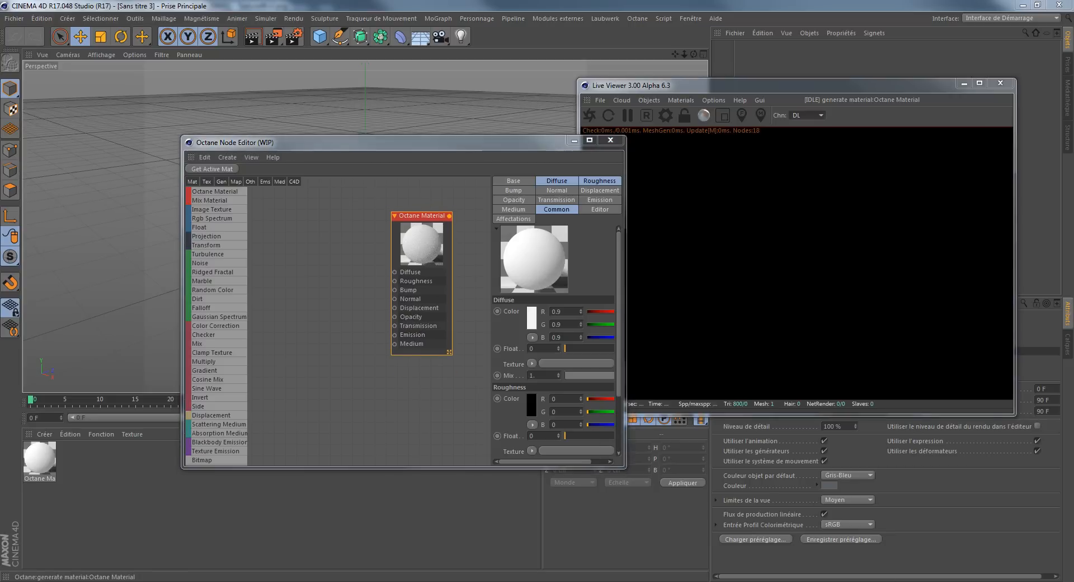
double_click(582, 135)
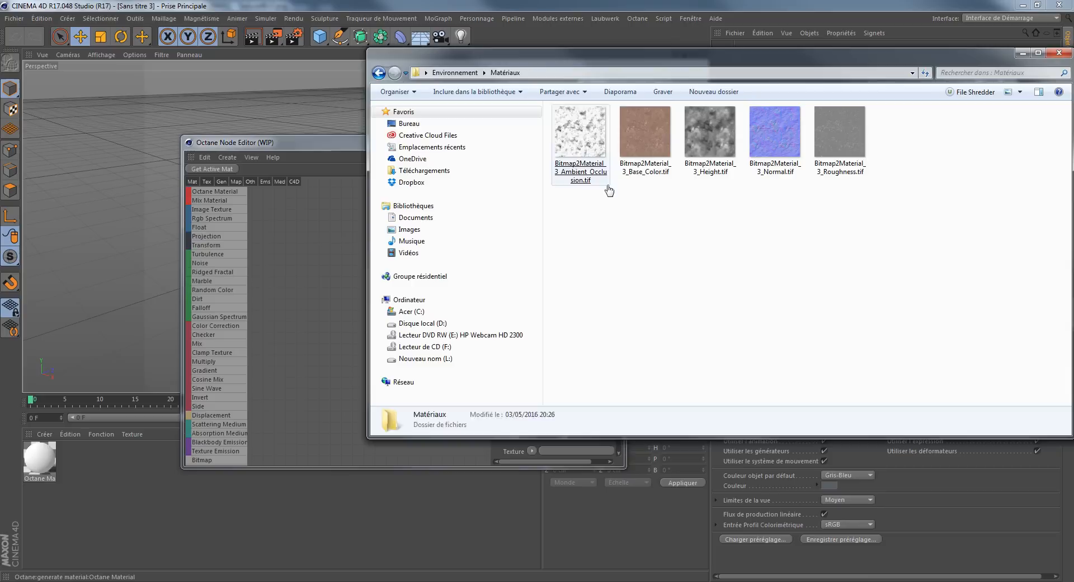
click(379, 73)
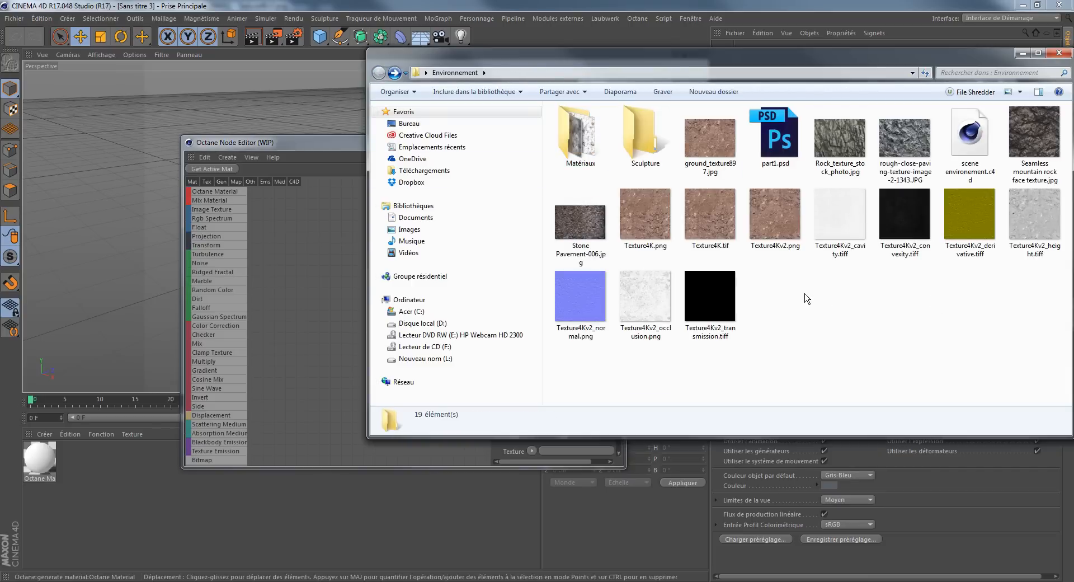
drag(778, 224, 395, 272)
click(302, 235)
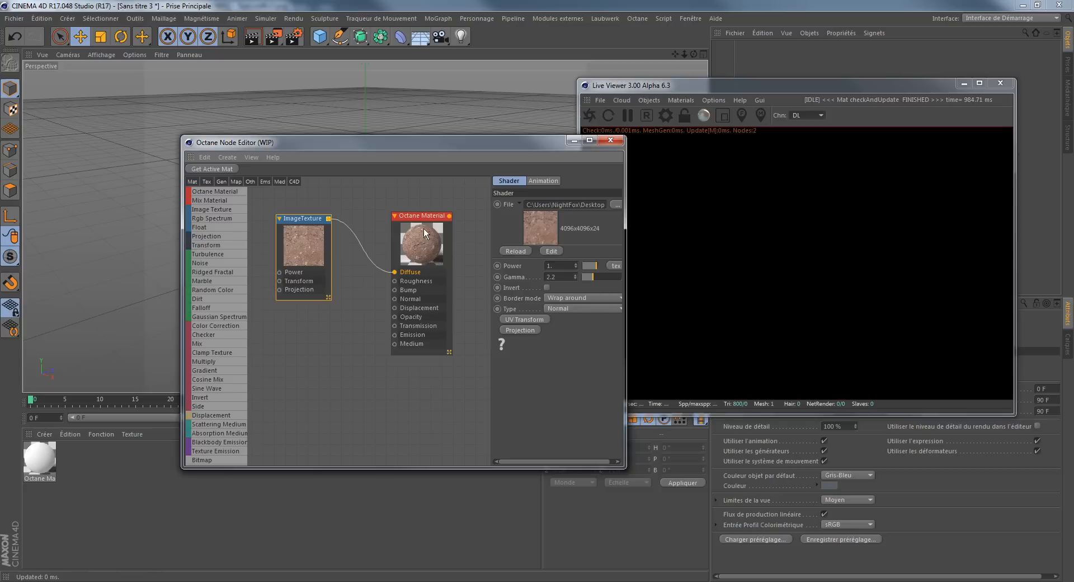
Step: Rearrange the nodes to make room and connect Texture4Kv2_normal.png to the material's Normal channel
drag(424, 228, 431, 248)
drag(305, 248, 305, 200)
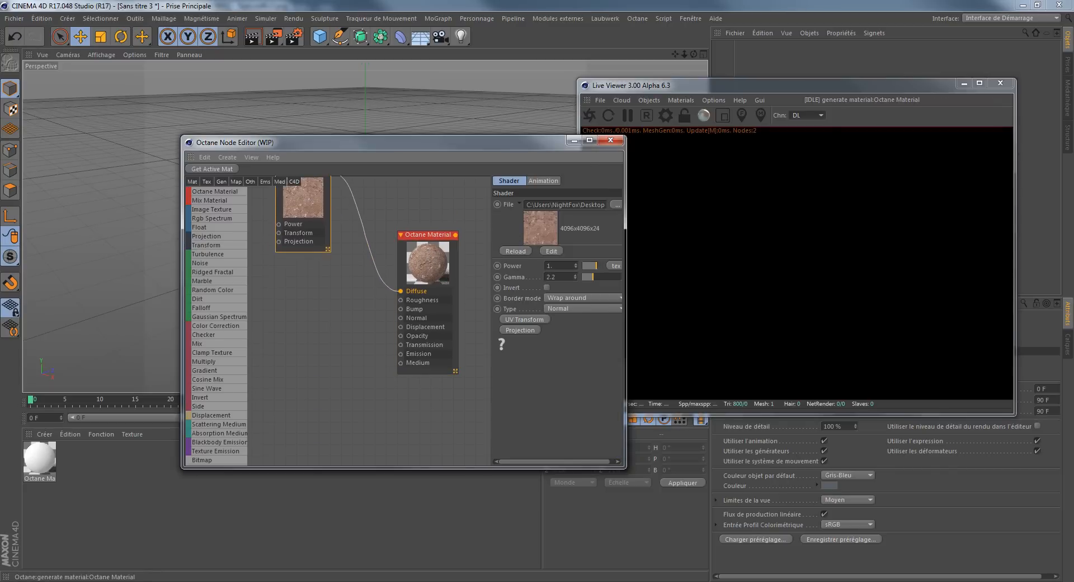
key(alt+Tab)
click(351, 289)
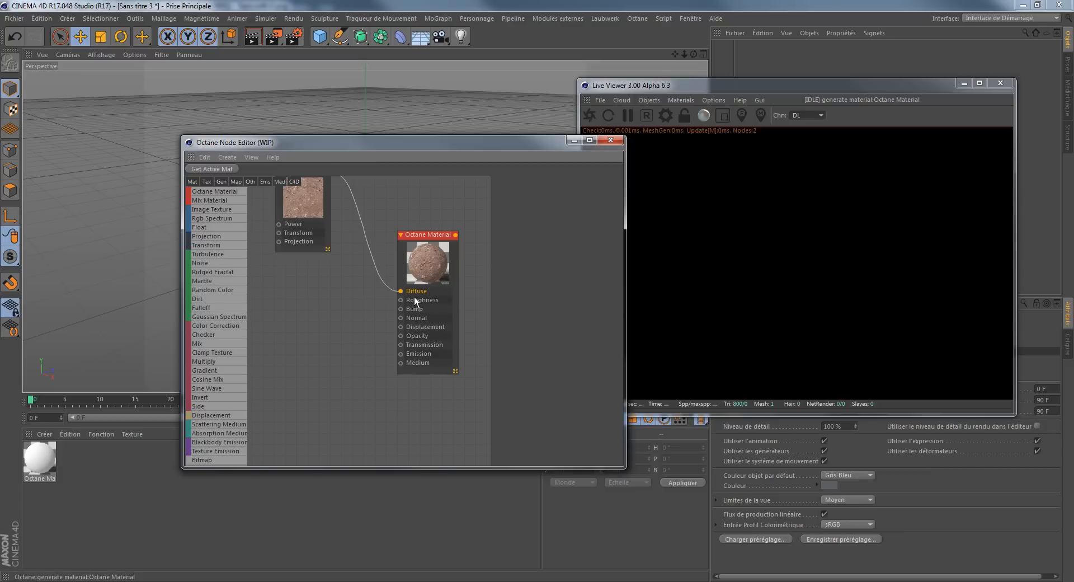
key(alt+Tab)
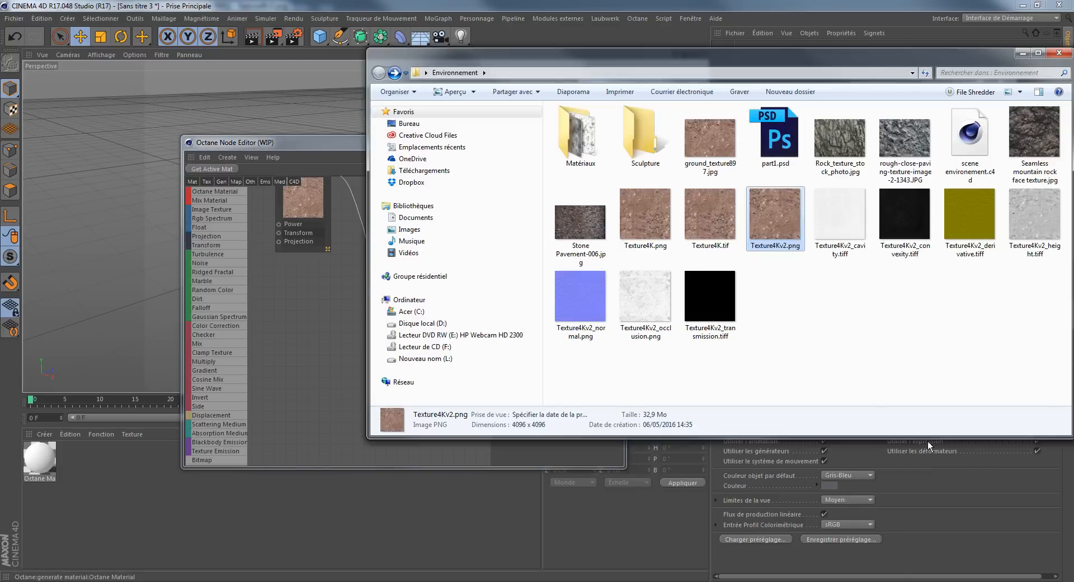
click(941, 345)
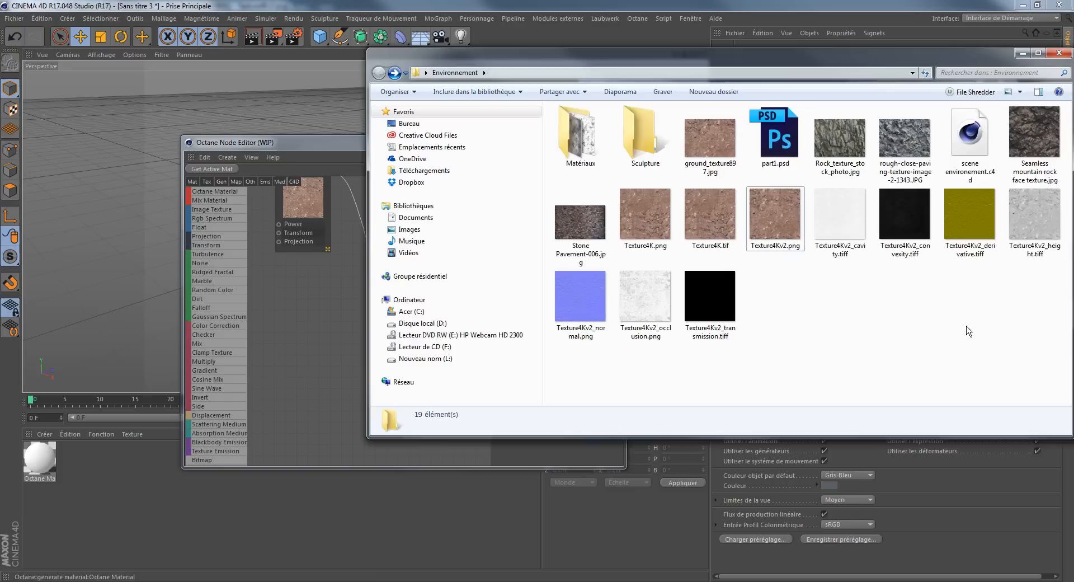
drag(559, 296, 400, 318)
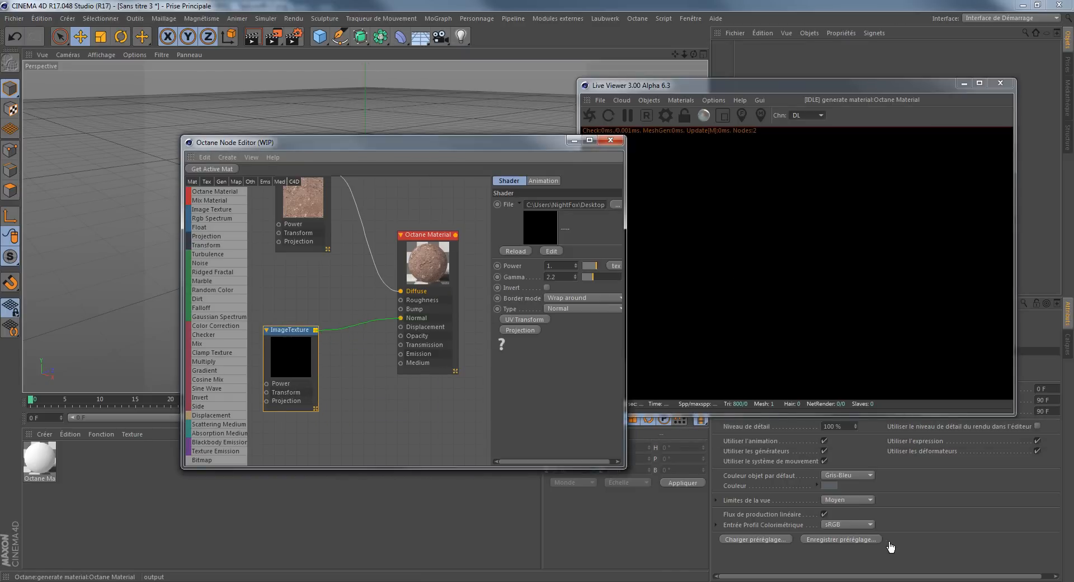
Step: Bring Texture4Kv2_occlusion.png from the Environnement folder into the node editor and connect it to the material's Bump channel
key(alt+Tab)
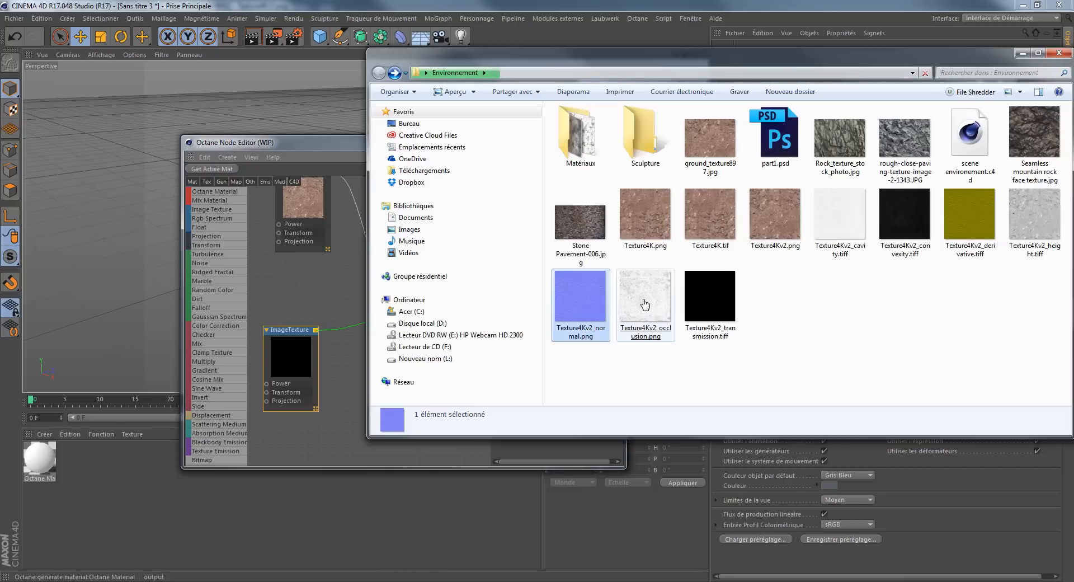
click(643, 328)
drag(645, 309, 335, 295)
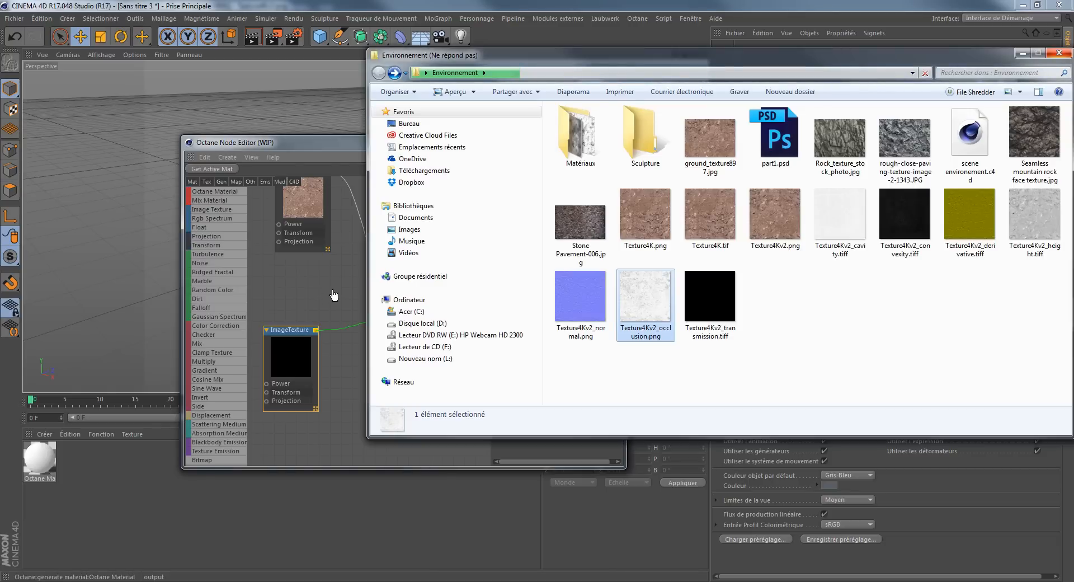
drag(334, 295, 333, 290)
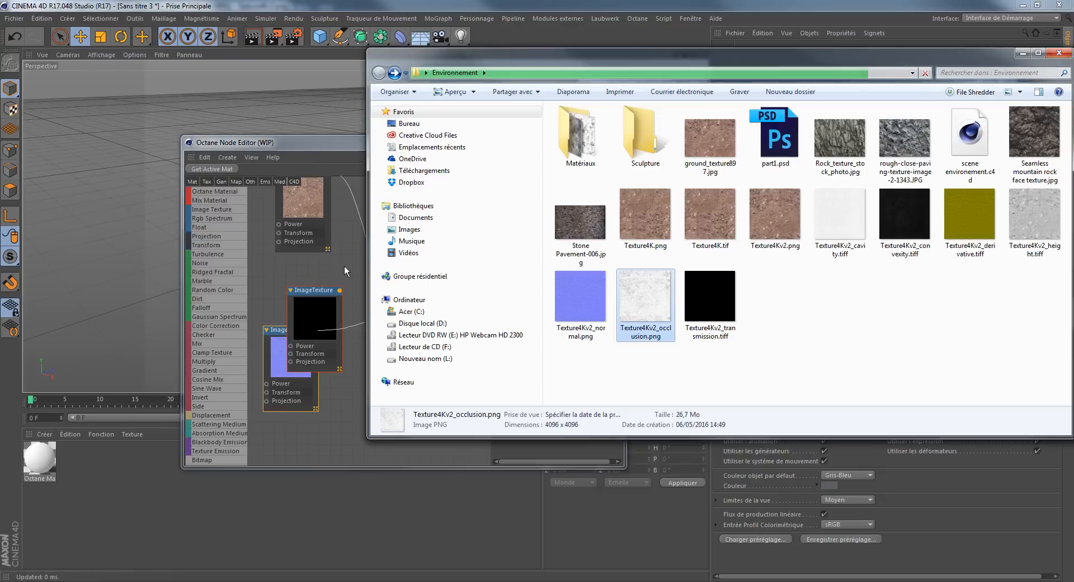
click(323, 312)
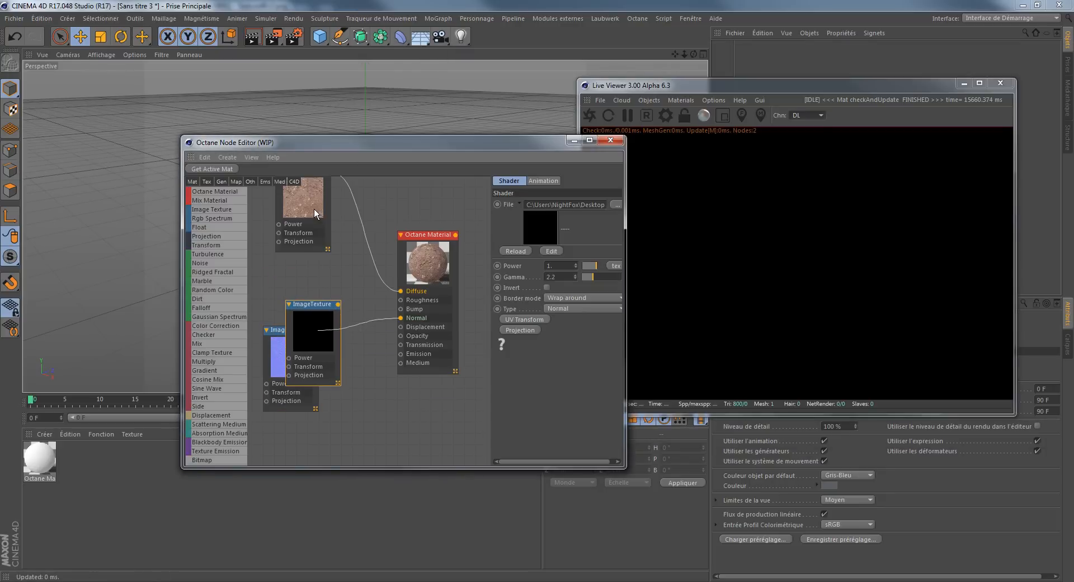
drag(310, 320, 269, 324)
click(287, 354)
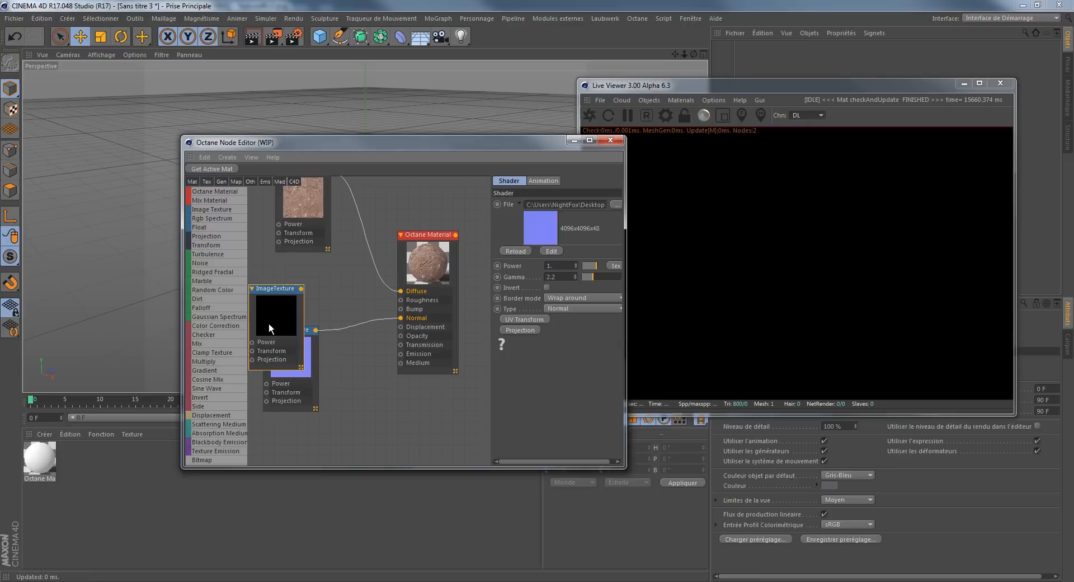
drag(301, 288, 401, 308)
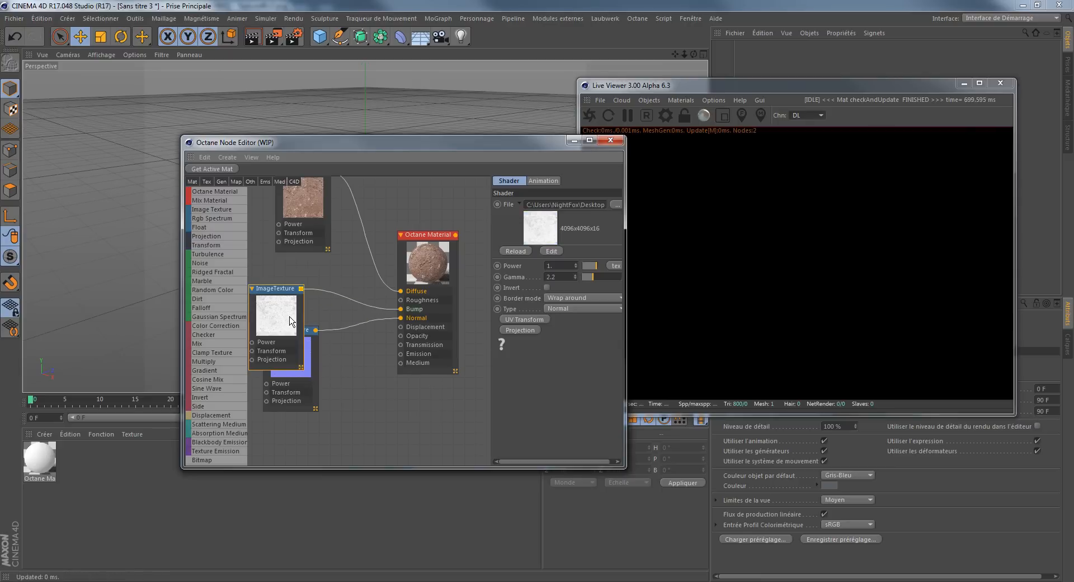
Step: Move the occlusion, normal and Octane Material nodes apart to free space below the normal texture
drag(290, 320, 240, 276)
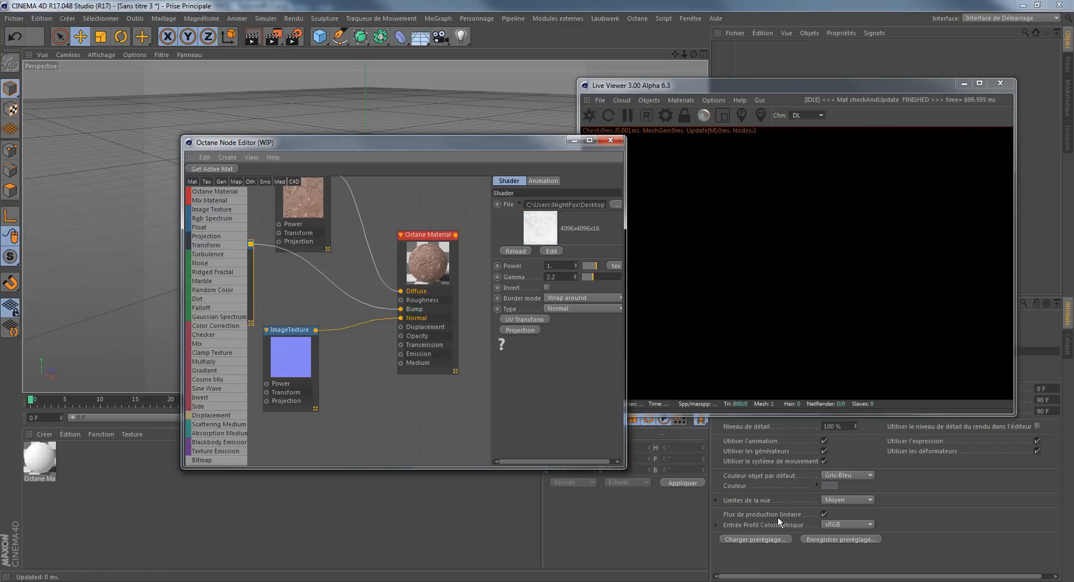
key(alt+Tab)
drag(307, 347, 289, 280)
drag(429, 270, 448, 266)
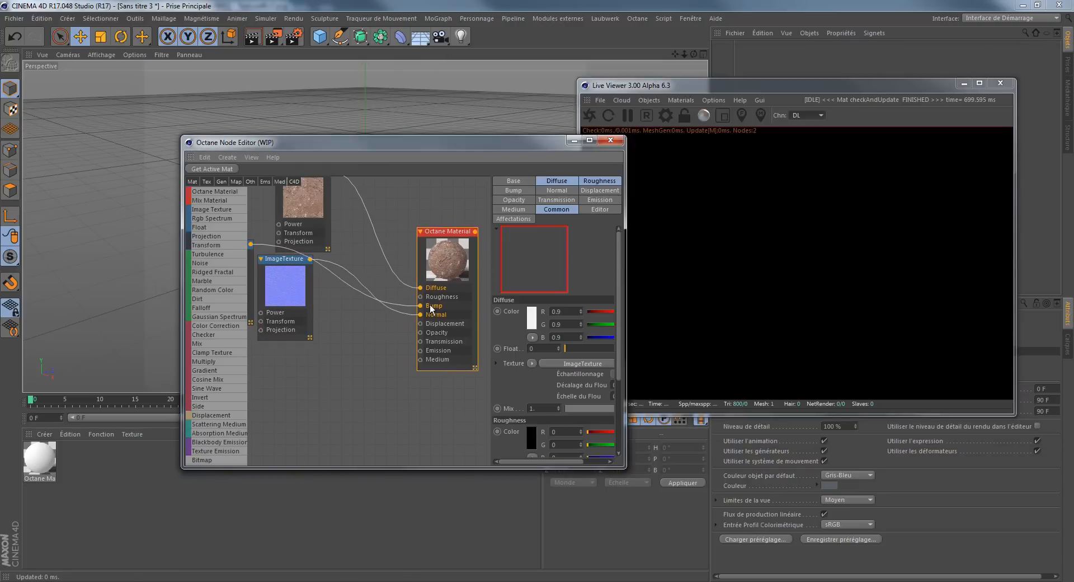
key(alt+Tab)
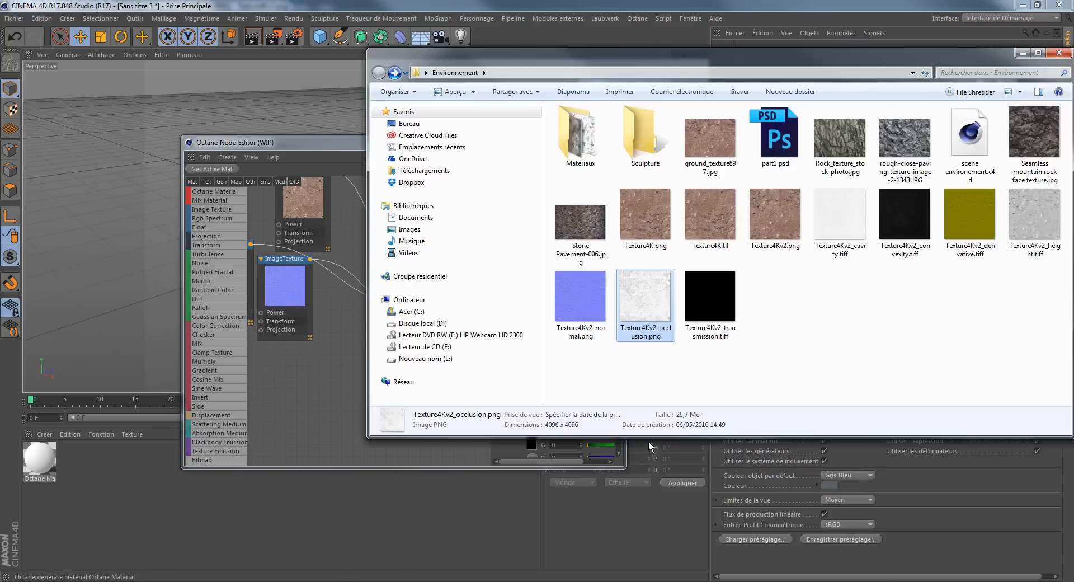
click(342, 367)
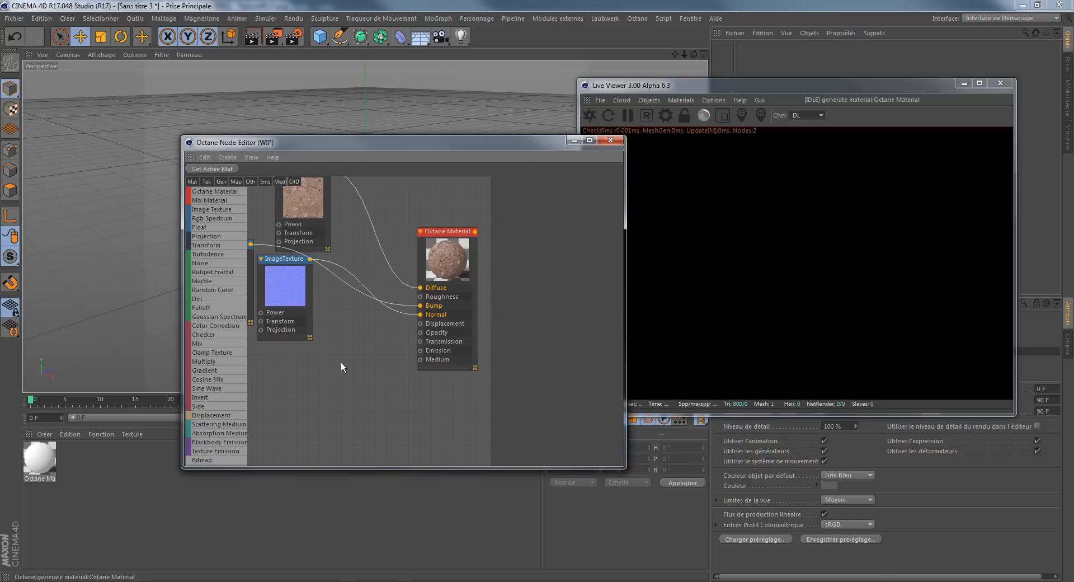
click(441, 321)
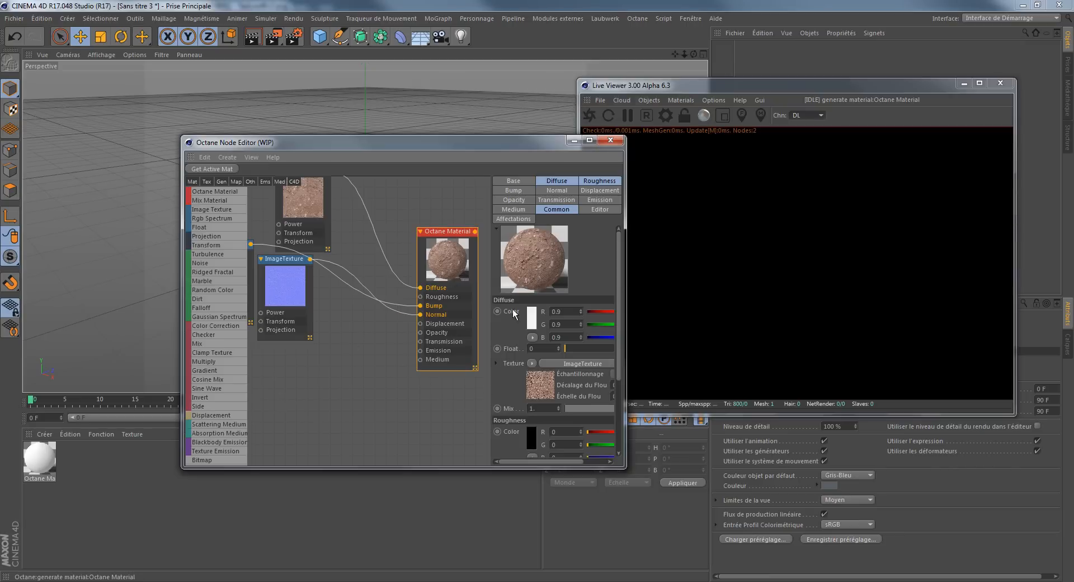
Step: Bring in Texture4Kv2_height.tiff and connect it to the material's Displacement channel through a Displacement node
key(alt+Tab)
drag(1035, 224, 423, 328)
click(291, 387)
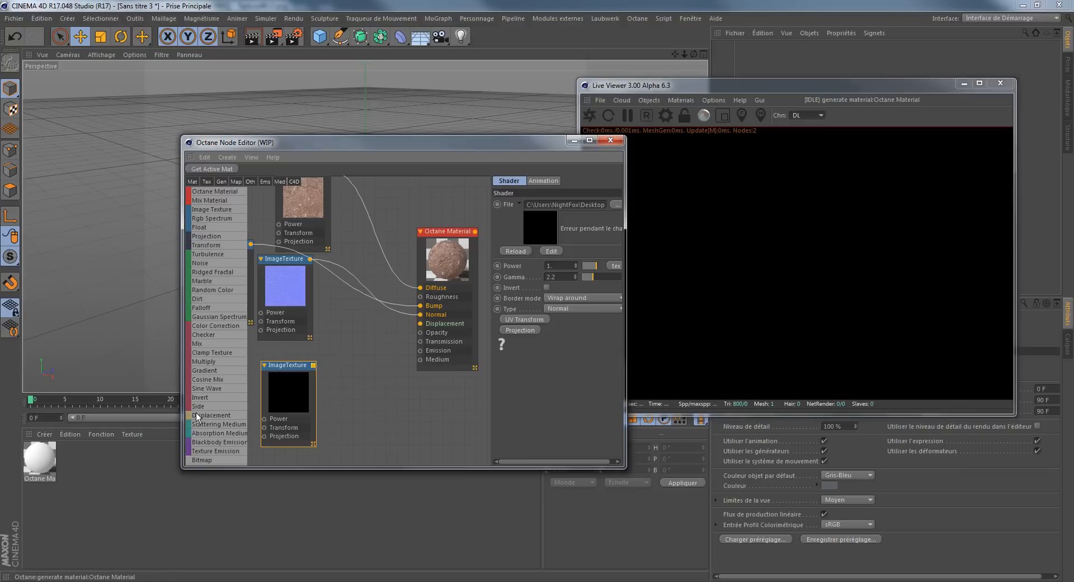
drag(197, 417, 419, 325)
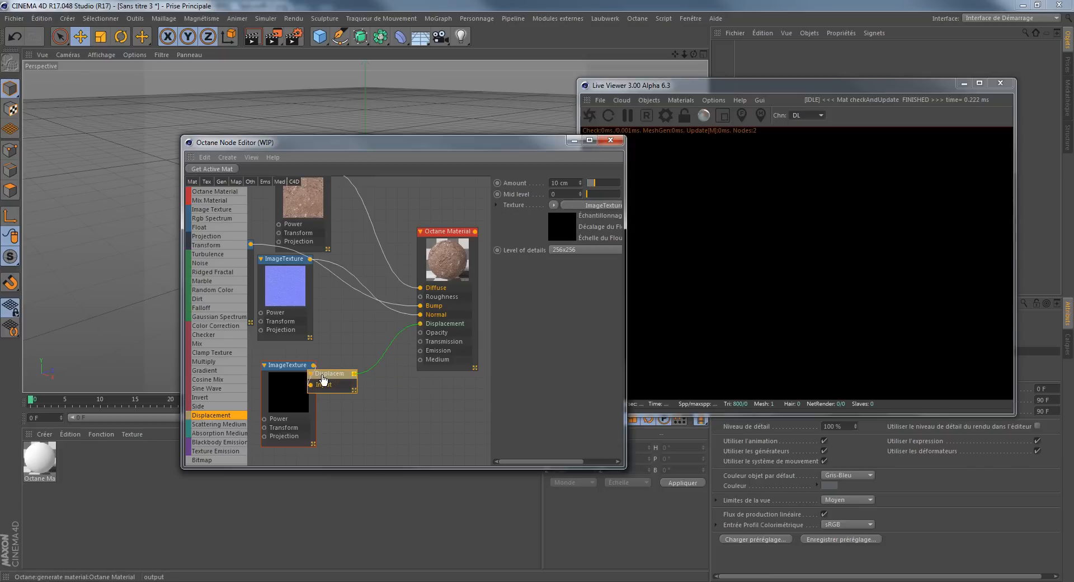
drag(329, 373, 362, 357)
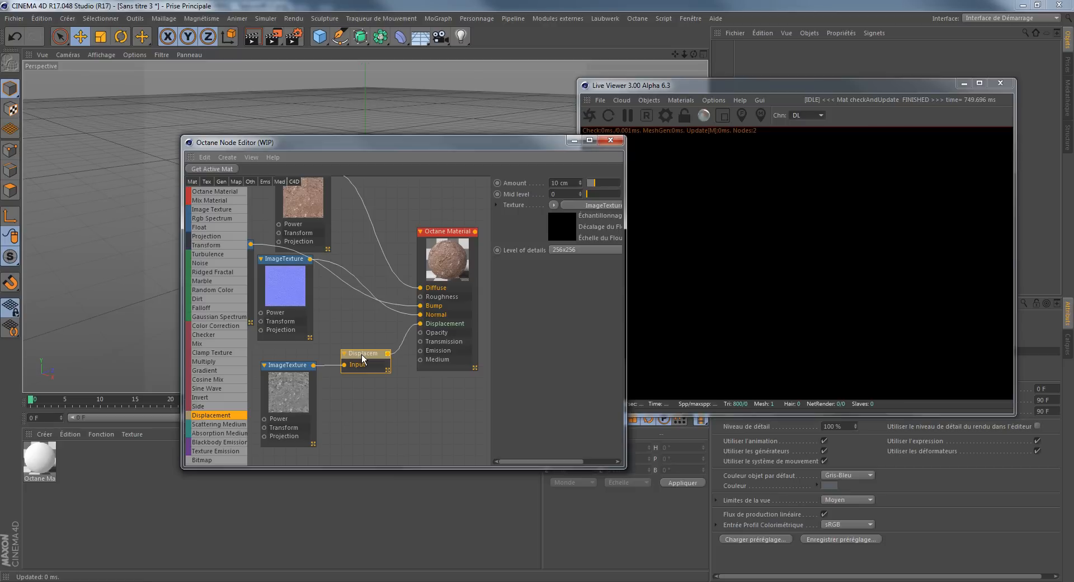
Step: Widen the Node Editor window and set the Displacement node's level of details to 4096x4096
drag(522, 143, 497, 131)
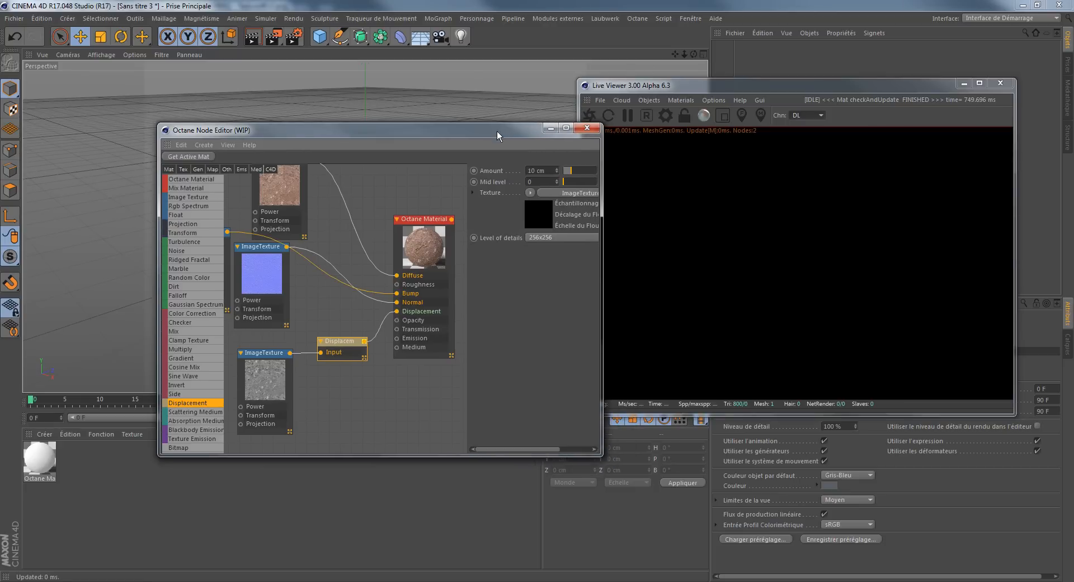
drag(602, 208, 666, 208)
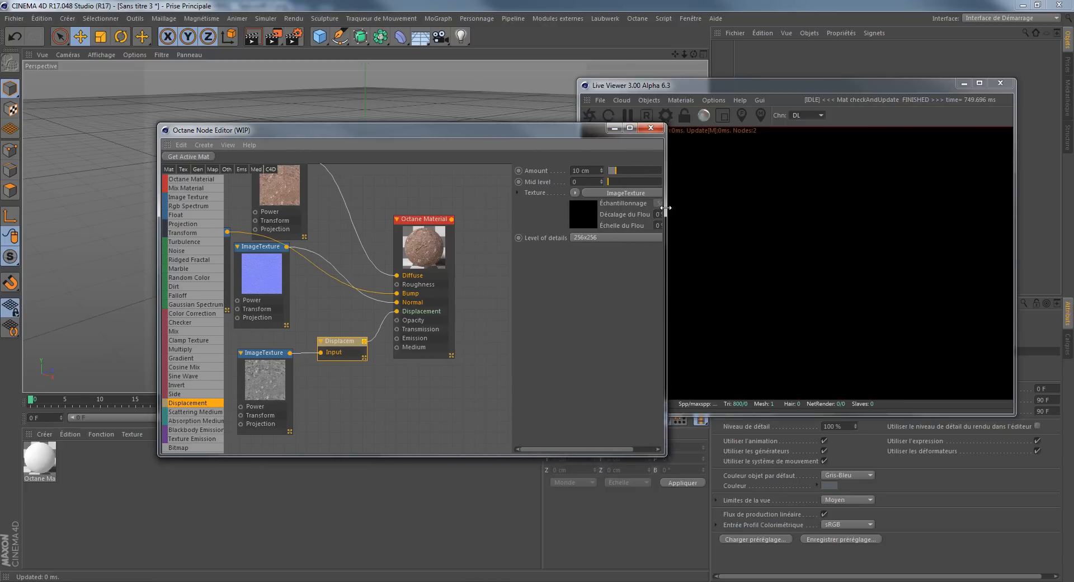
click(597, 169)
click(591, 171)
drag(556, 133, 523, 132)
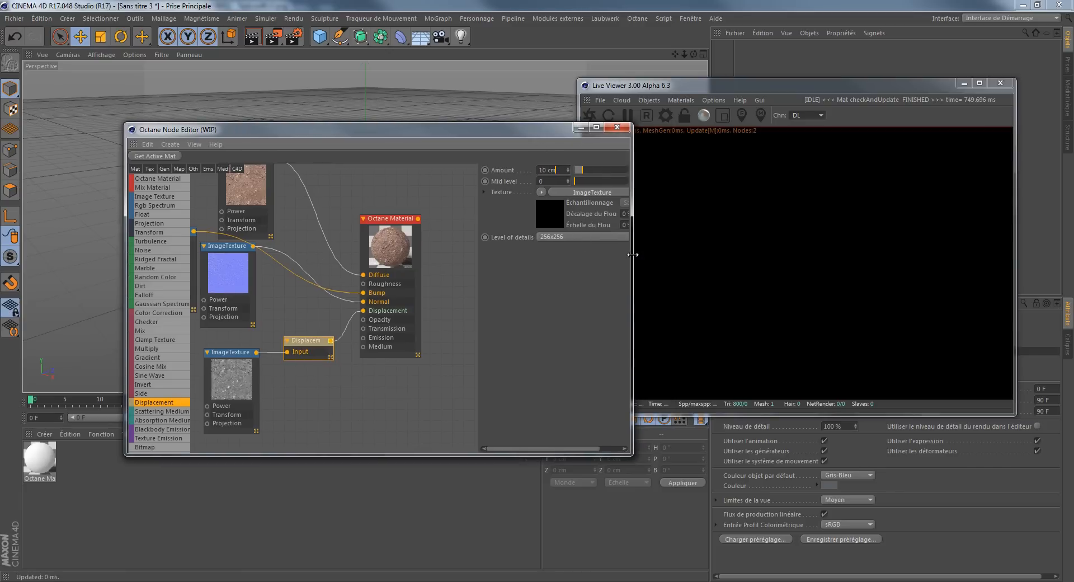
drag(633, 255, 699, 256)
click(618, 237)
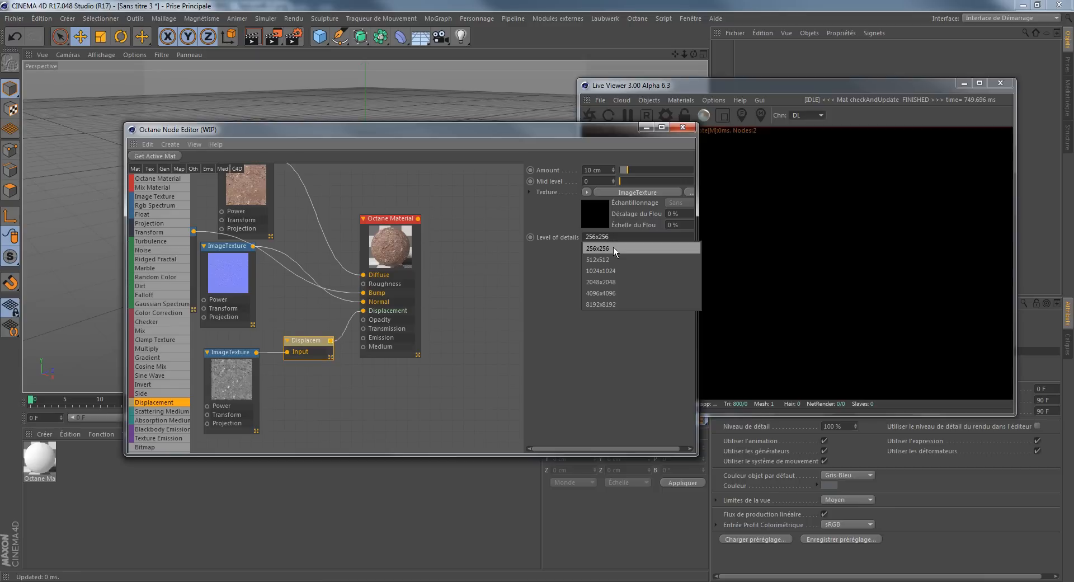
click(611, 291)
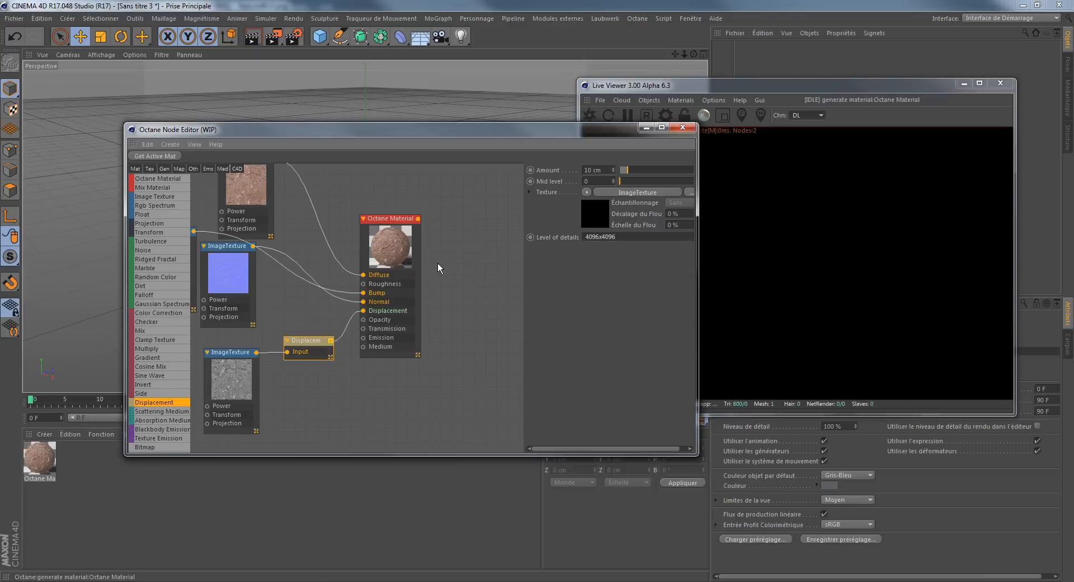
Step: Lower the height, Displacement and normal nodes and shift the Octane Material node away from the textures
drag(322, 418, 228, 357)
drag(228, 357, 237, 426)
drag(234, 280, 237, 361)
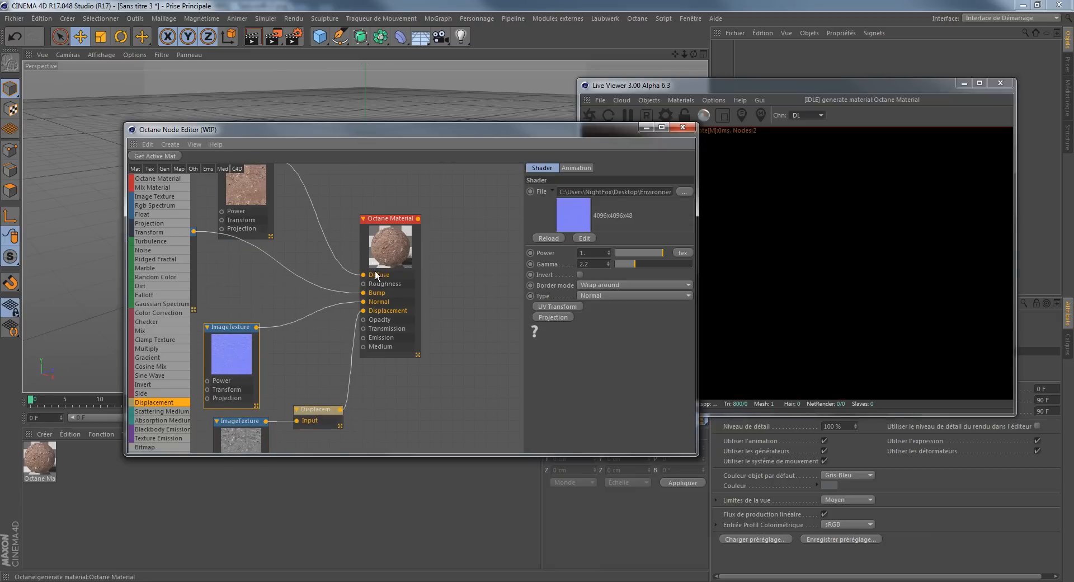
drag(382, 263, 434, 255)
Step: Connect Texture4Kv2_transmission.tiff from the Environnement folder to the material's Transmission channel, and place its node below the material
click(889, 581)
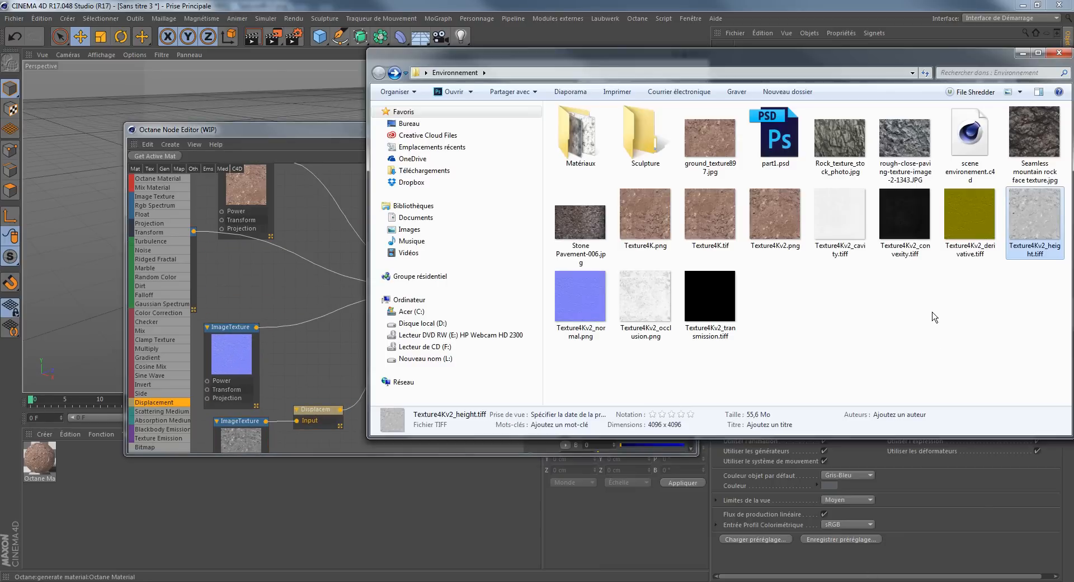
drag(712, 296, 414, 320)
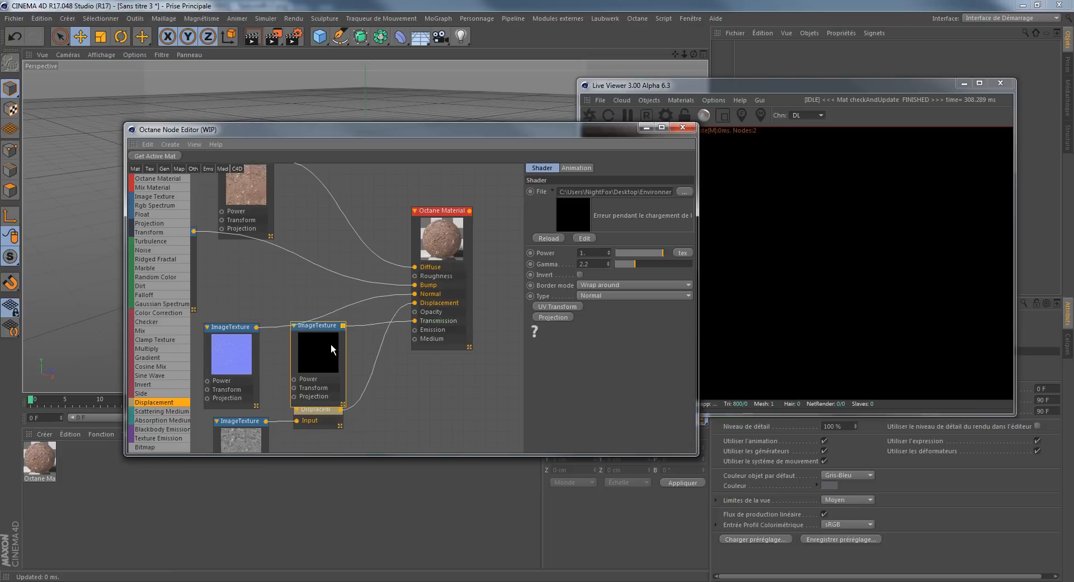
drag(331, 343, 426, 392)
drag(446, 212, 474, 192)
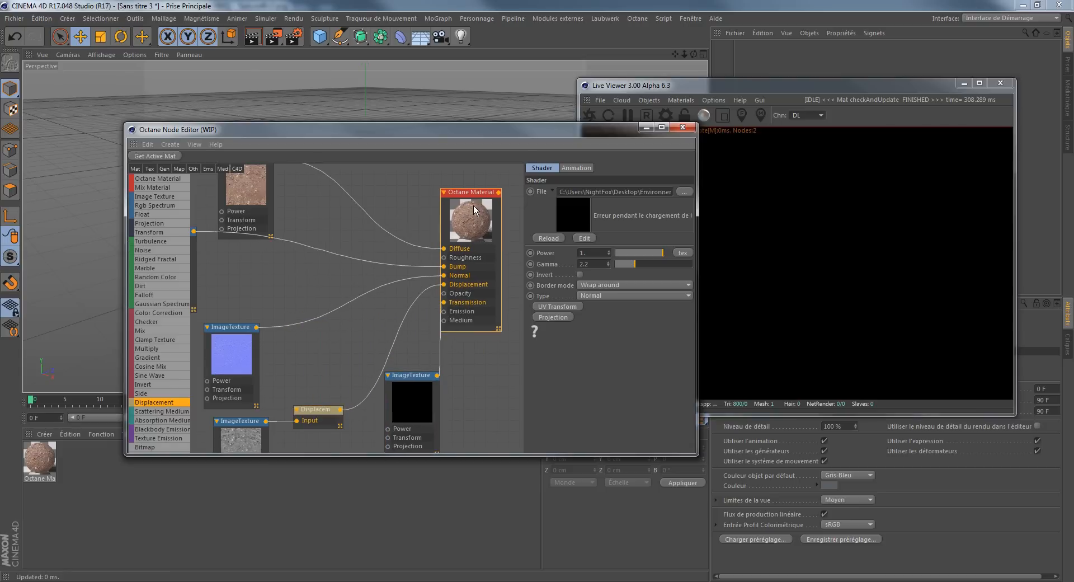
Step: Bring the whole node graph into view and line up the diffuse, occlusion and normal texture nodes
click(901, 581)
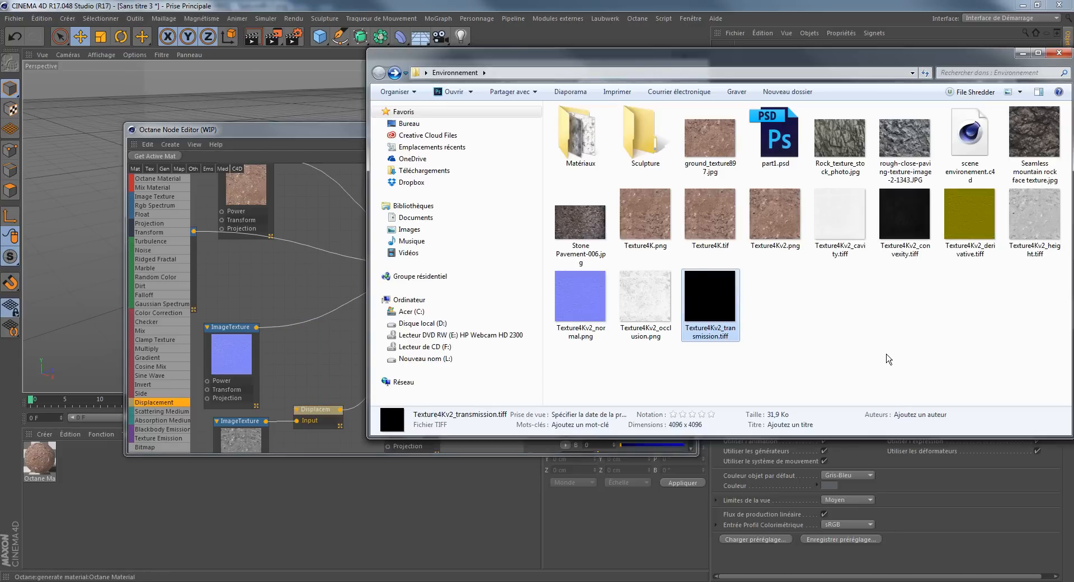
click(285, 297)
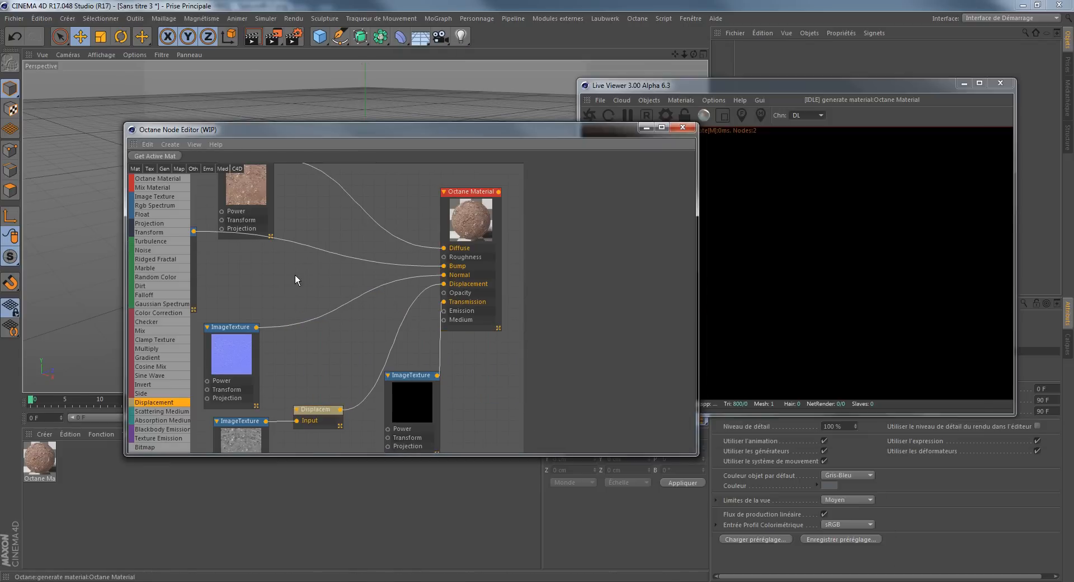
scroll(293, 273, down, 1)
drag(278, 261, 328, 272)
drag(303, 211, 281, 201)
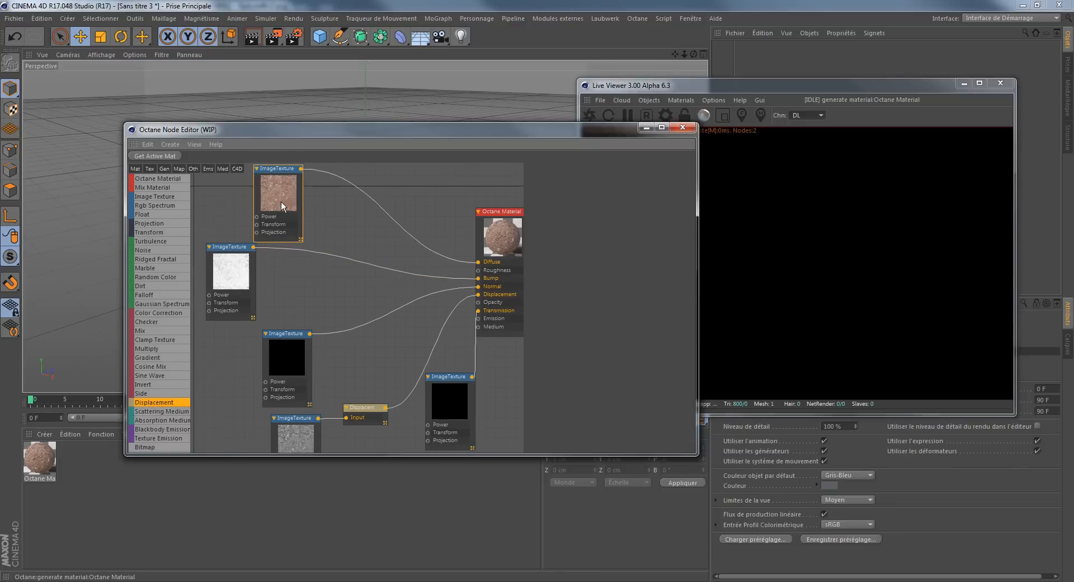
drag(228, 283, 267, 285)
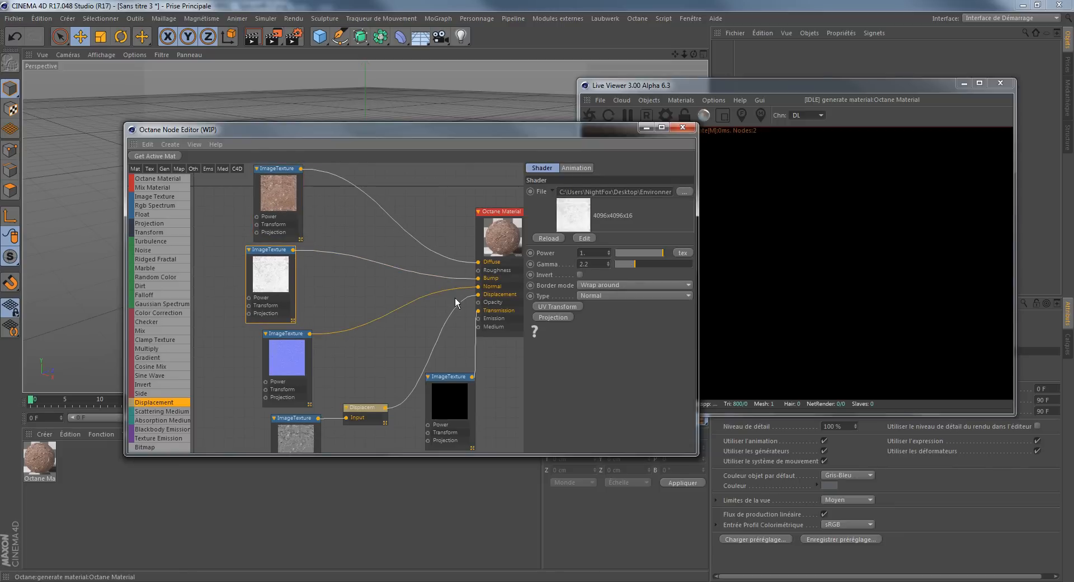
drag(303, 348, 350, 299)
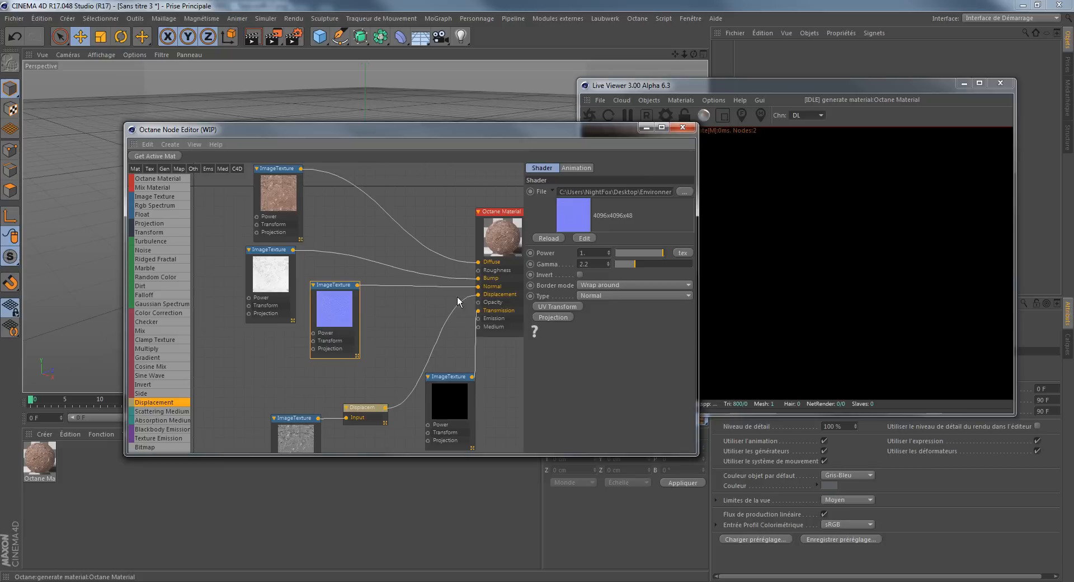
Step: Place the normal texture below the occlusion node and raise the height texture with its Displacement node
drag(334, 315, 232, 357)
drag(361, 351, 335, 322)
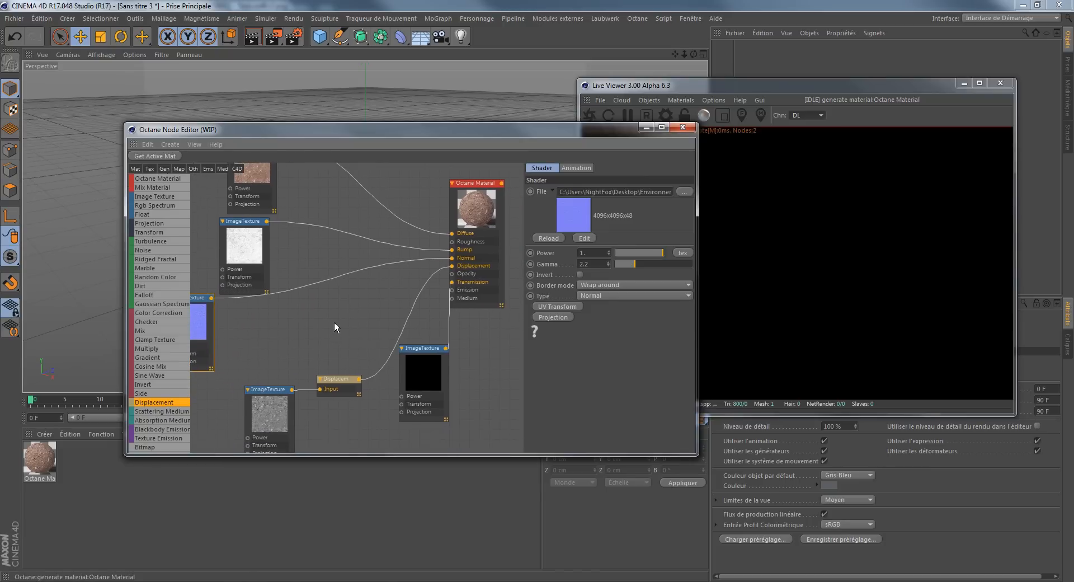
drag(350, 422, 284, 351)
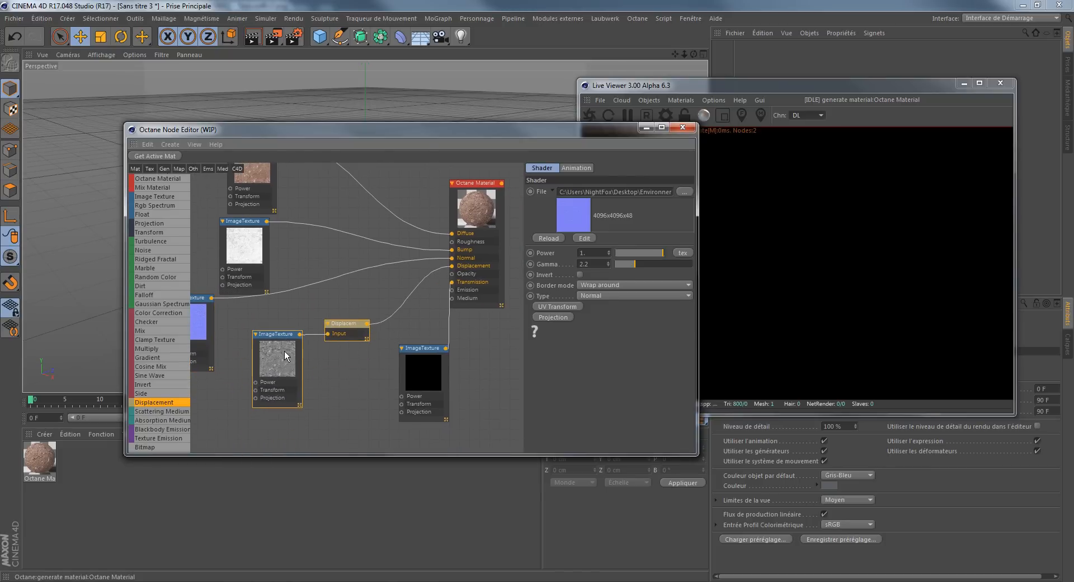
drag(328, 283, 370, 304)
mouse_move(246, 347)
mouse_down()
mouse_move(258, 354)
mouse_move(247, 347)
mouse_up()
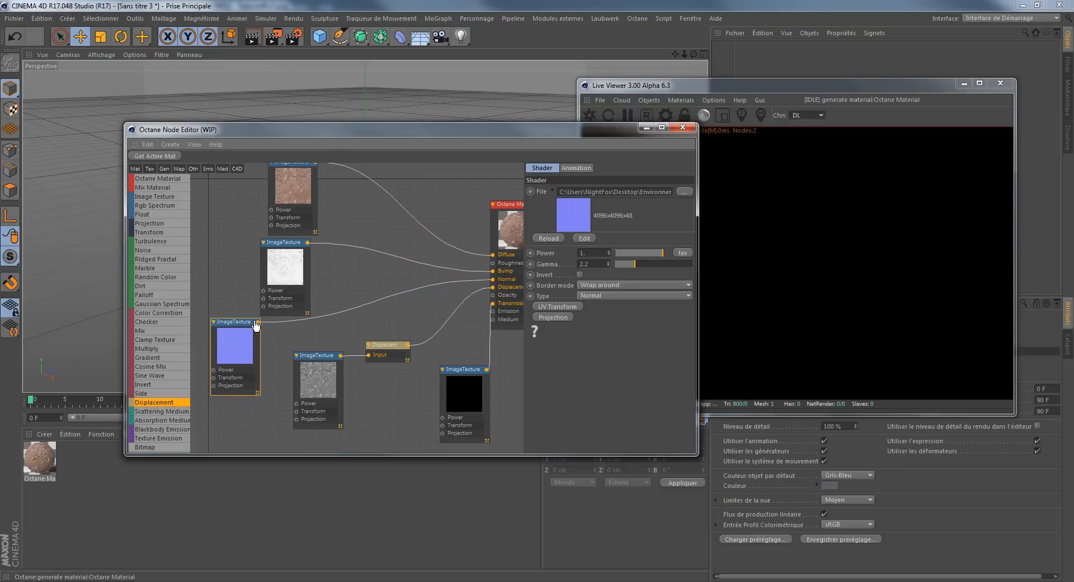
drag(386, 330, 361, 333)
drag(365, 390, 300, 367)
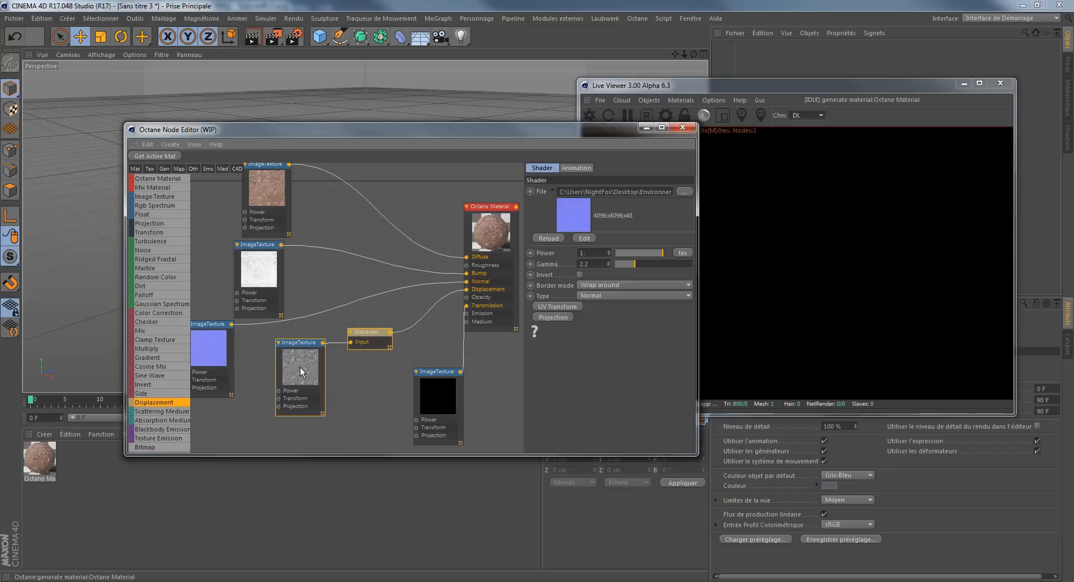
Step: Space out the height, Displacement and transmission nodes, and return to the Environnement folder to check the remaining maps
click(370, 341)
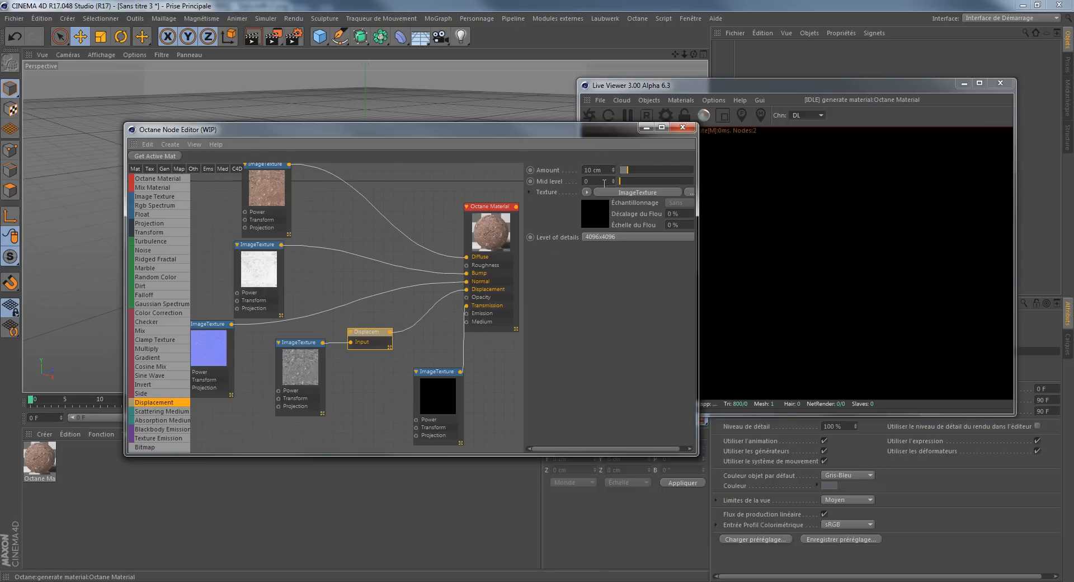
drag(310, 365, 288, 378)
drag(359, 389, 263, 393)
drag(462, 397, 421, 371)
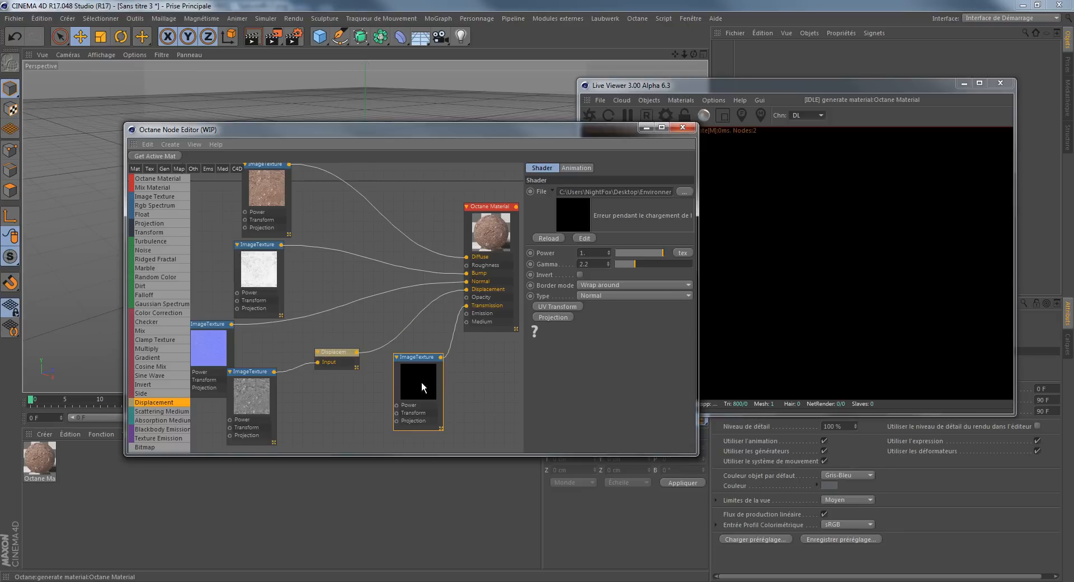
click(914, 580)
click(746, 368)
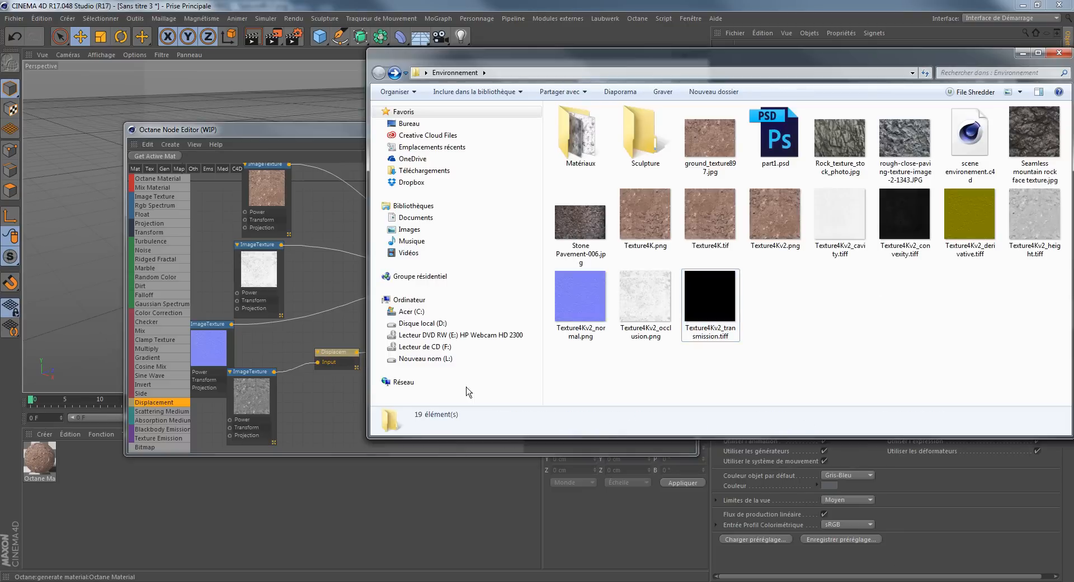
Step: Reposition the transmission texture node, put the node editor away, add a Plane to the scene and apply the Octane material to it
click(354, 402)
drag(409, 375, 391, 409)
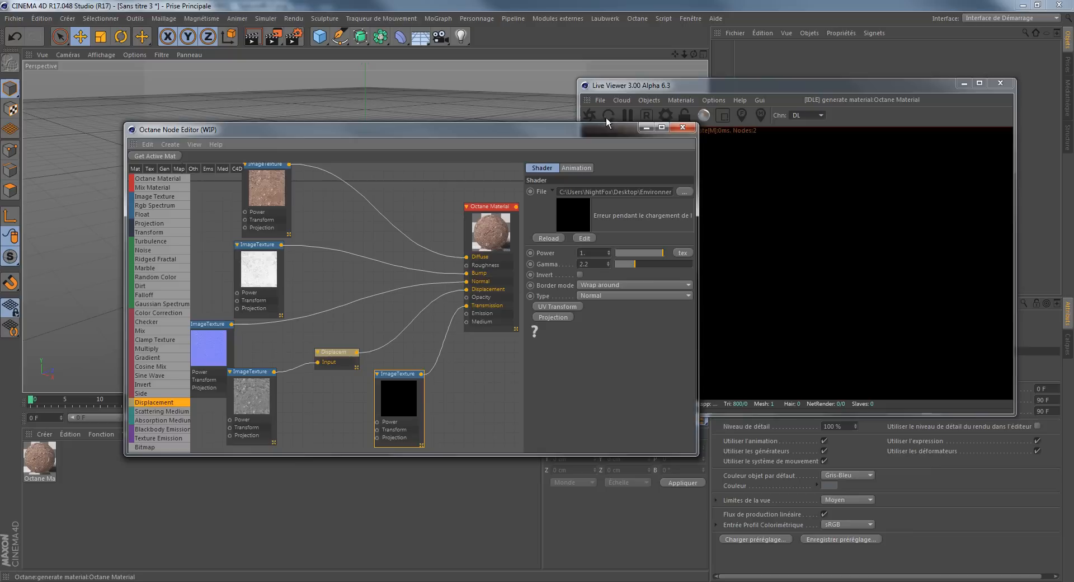
click(647, 127)
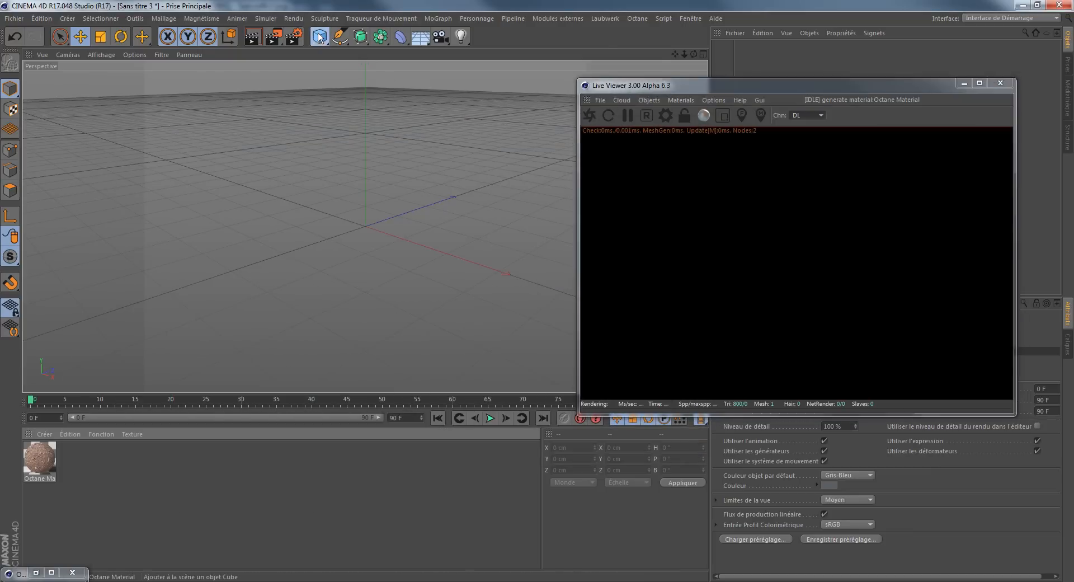
drag(320, 36, 479, 70)
drag(55, 447, 341, 234)
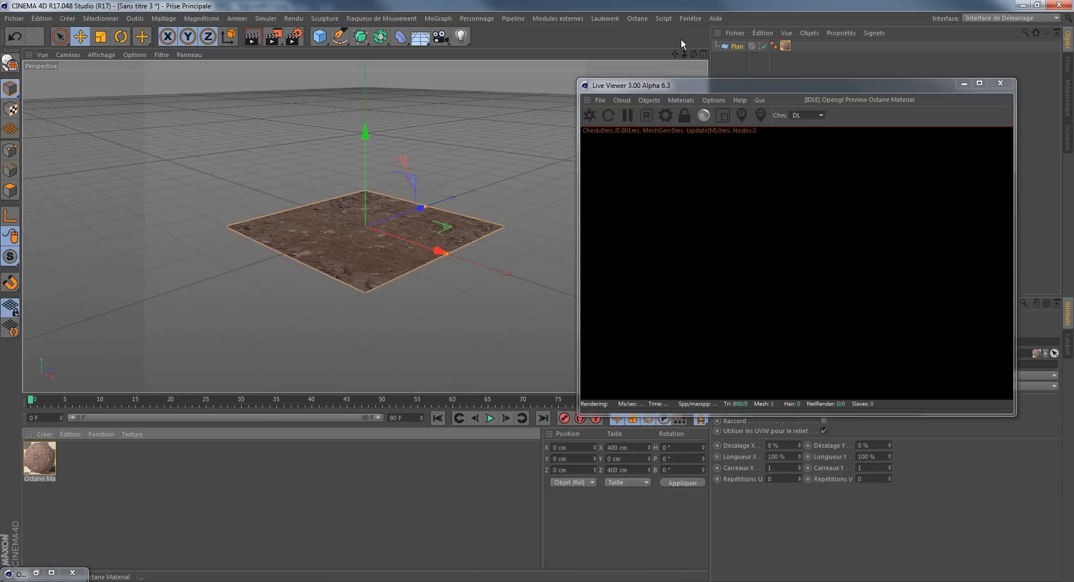
Step: Add an infinite light to the scene and give it an Octane DayLight Tag
click(694, 19)
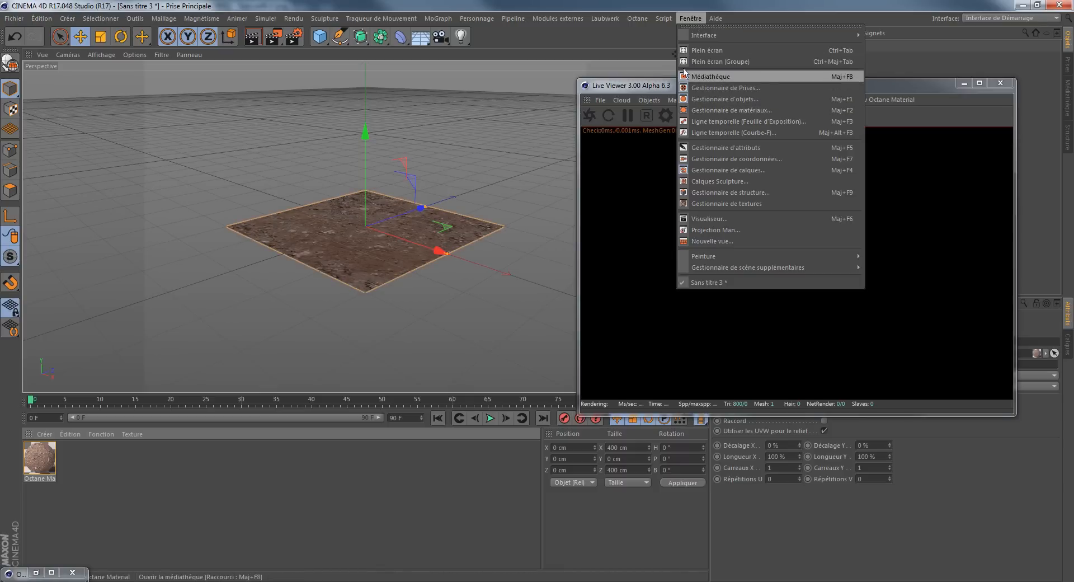
click(461, 37)
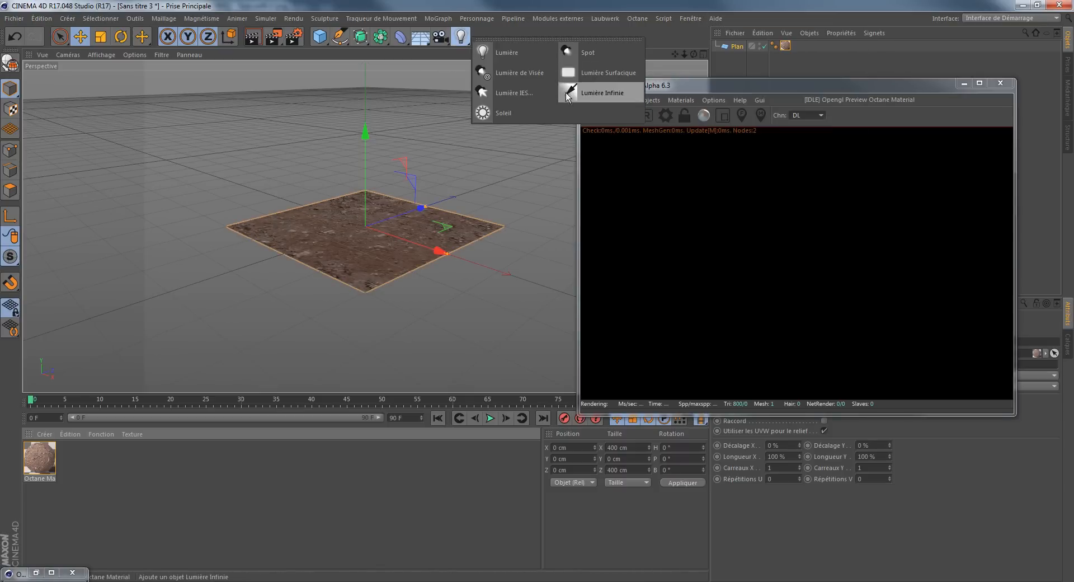
click(575, 94)
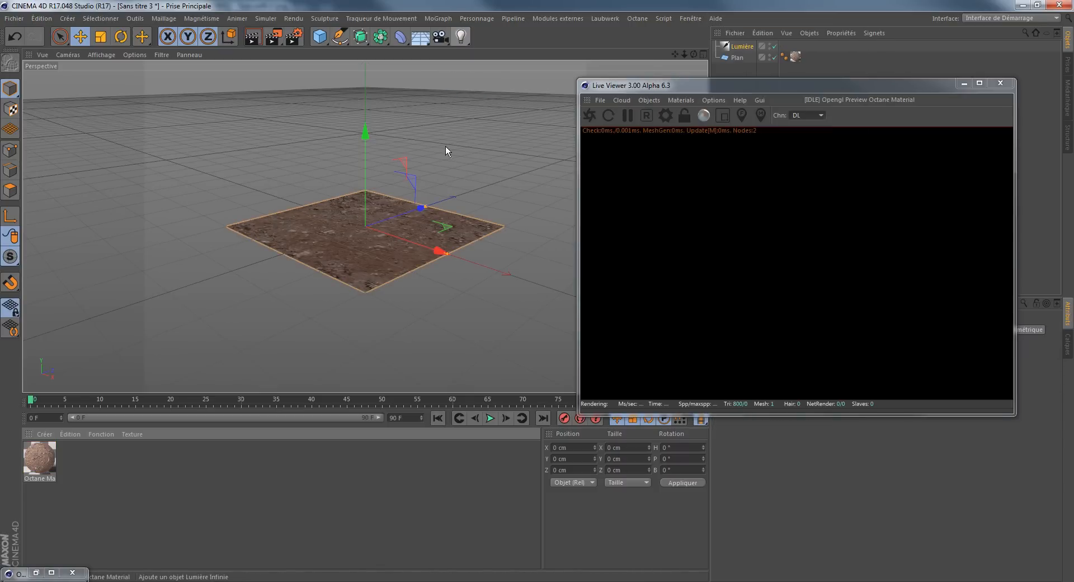
right_click(737, 46)
mouse_move(737, 45)
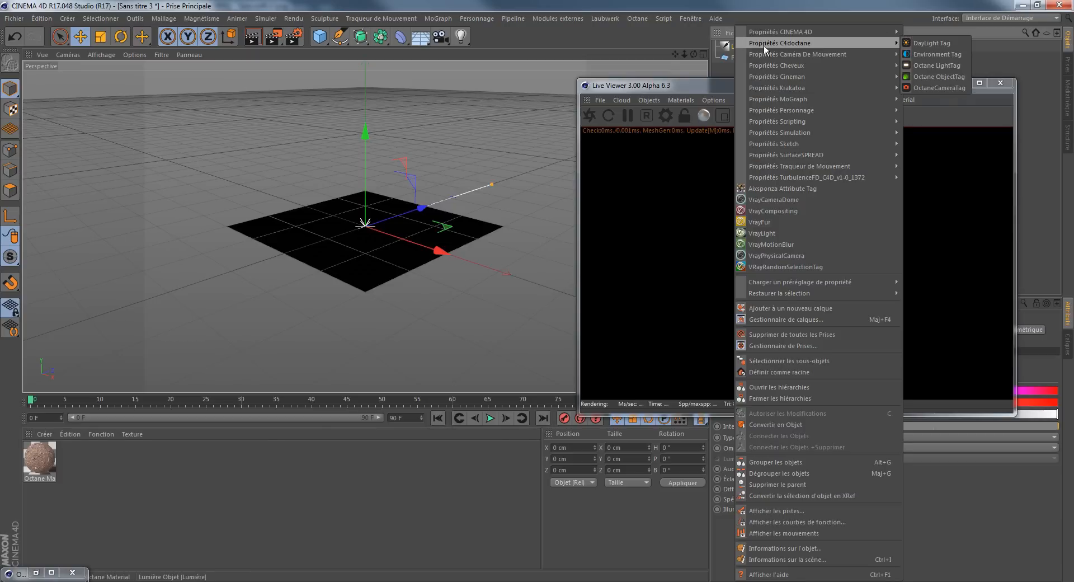
click(953, 43)
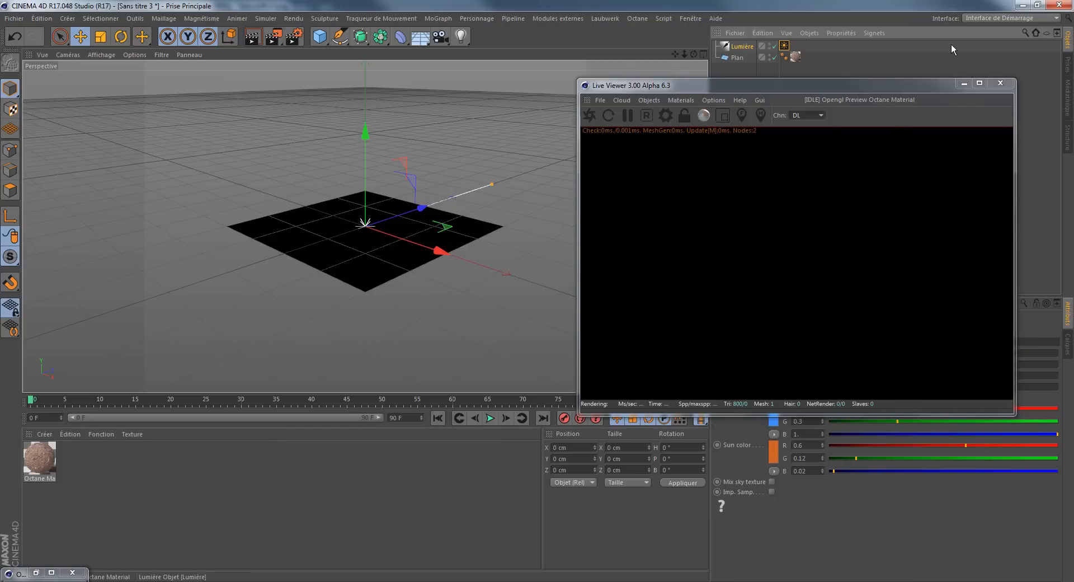
Step: Start the Octane live render and frame the textured plane at a low close-up angle, keeping the attributes accessible
click(590, 115)
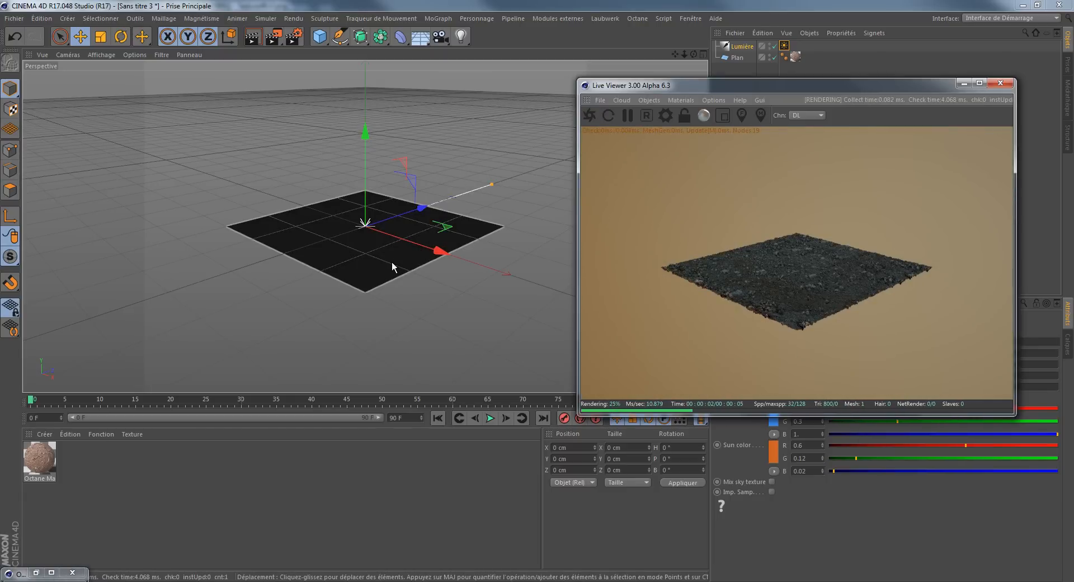
alt+drag(391, 266, 422, 192)
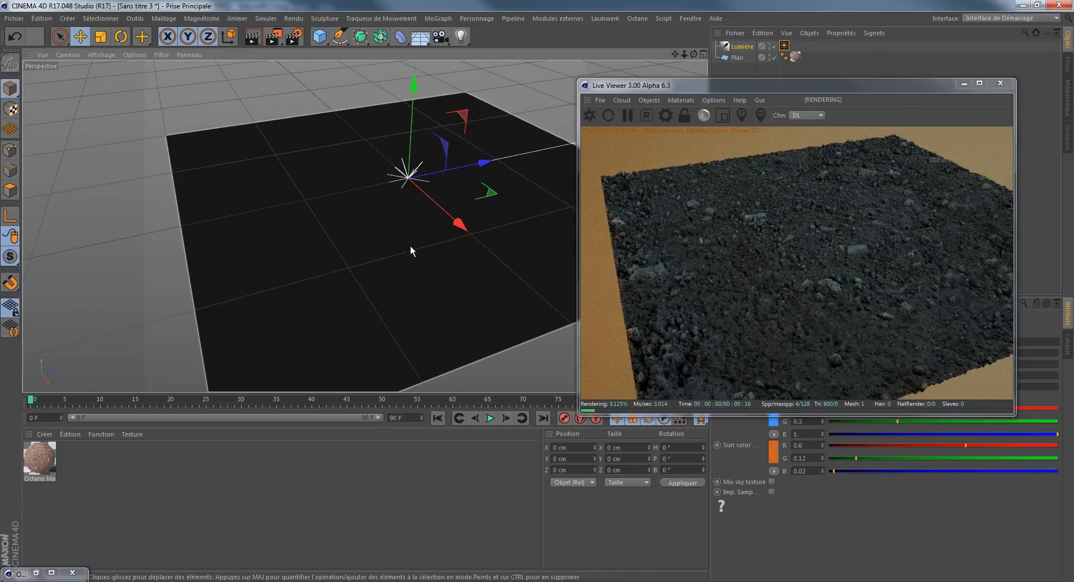
alt+drag(404, 241, 431, 244)
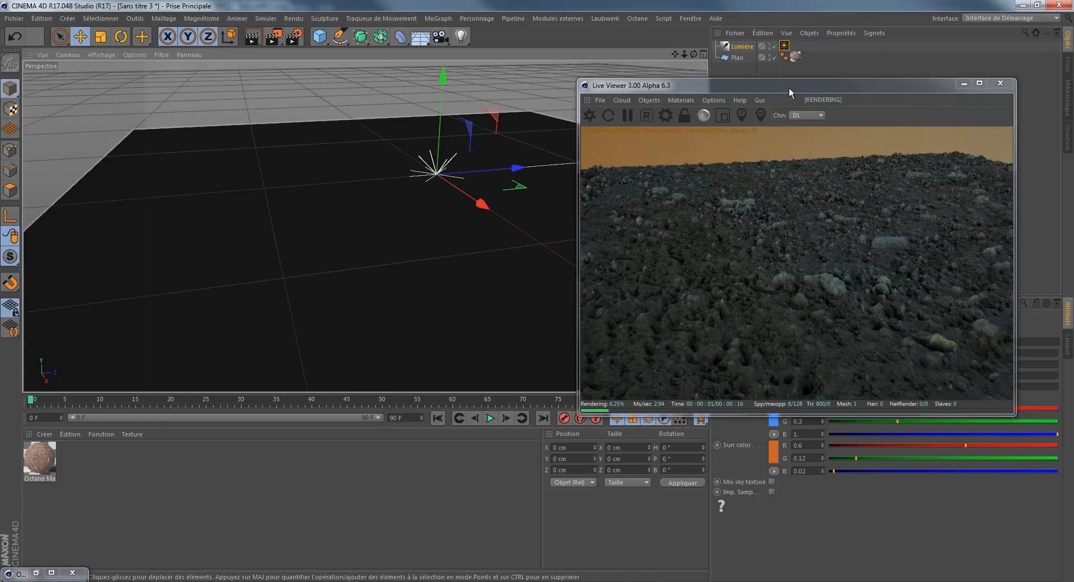
drag(789, 88, 494, 98)
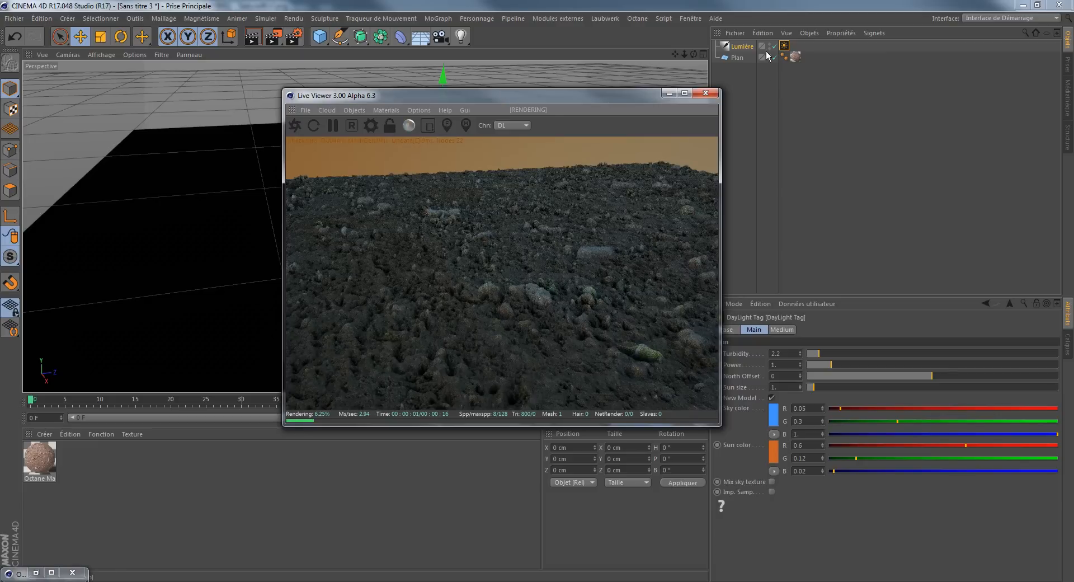
Step: Set the infinite light's pitch rotation (R.P) to -10°
click(748, 47)
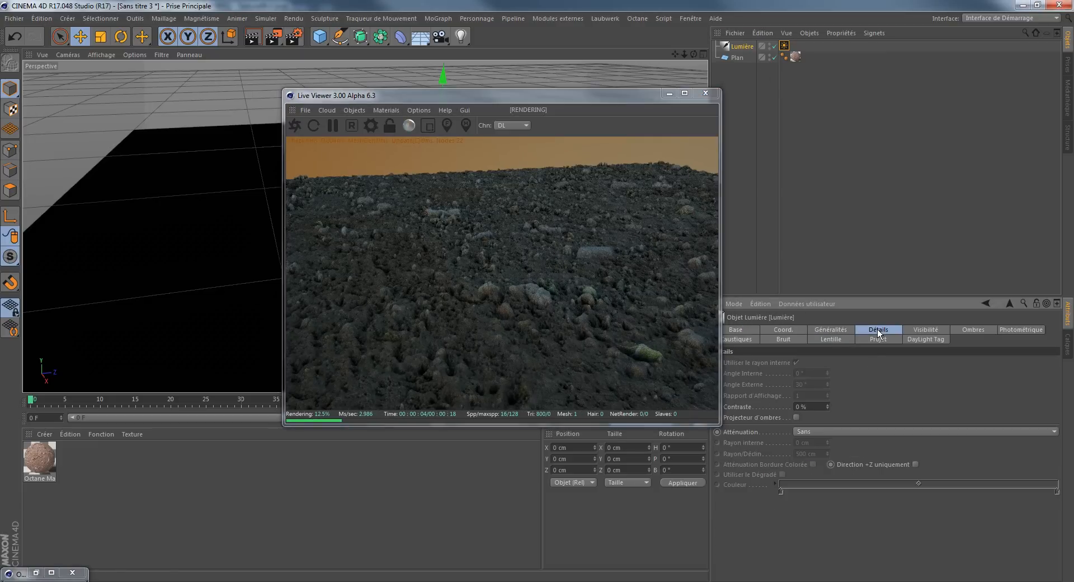
click(783, 330)
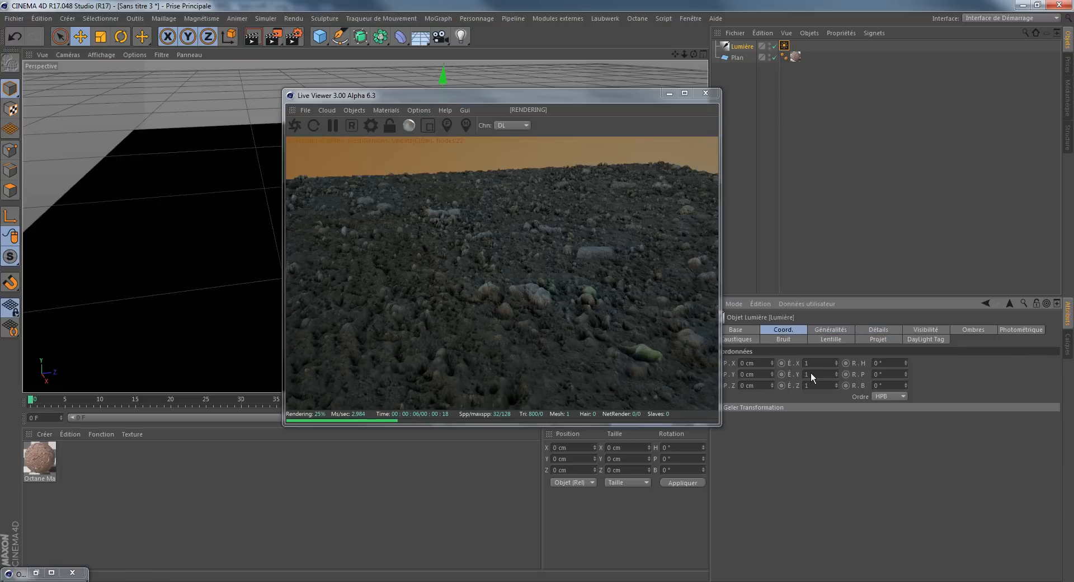
click(890, 374)
drag(586, 99, 519, 99)
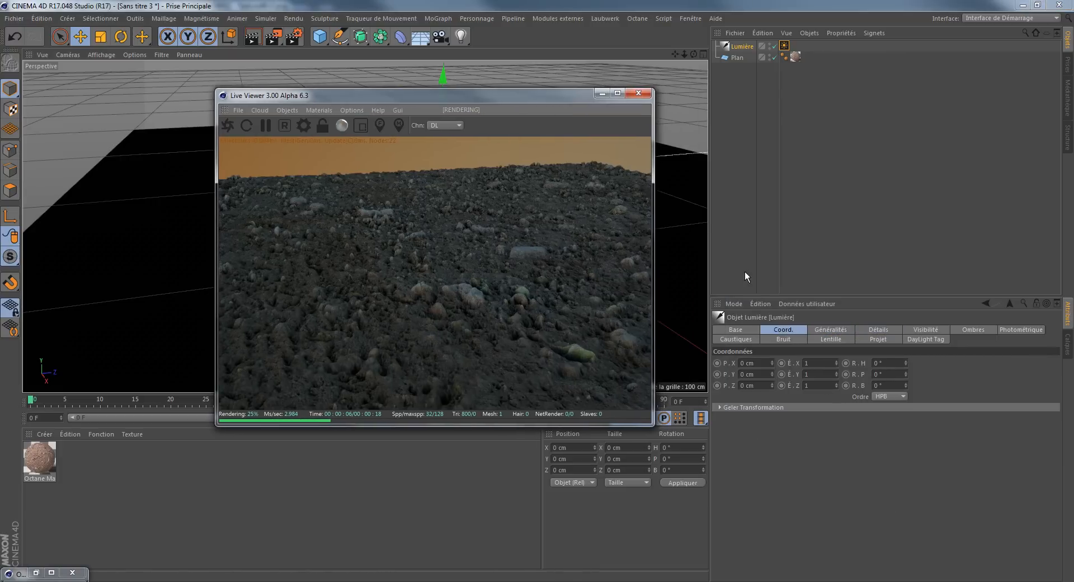
click(889, 374)
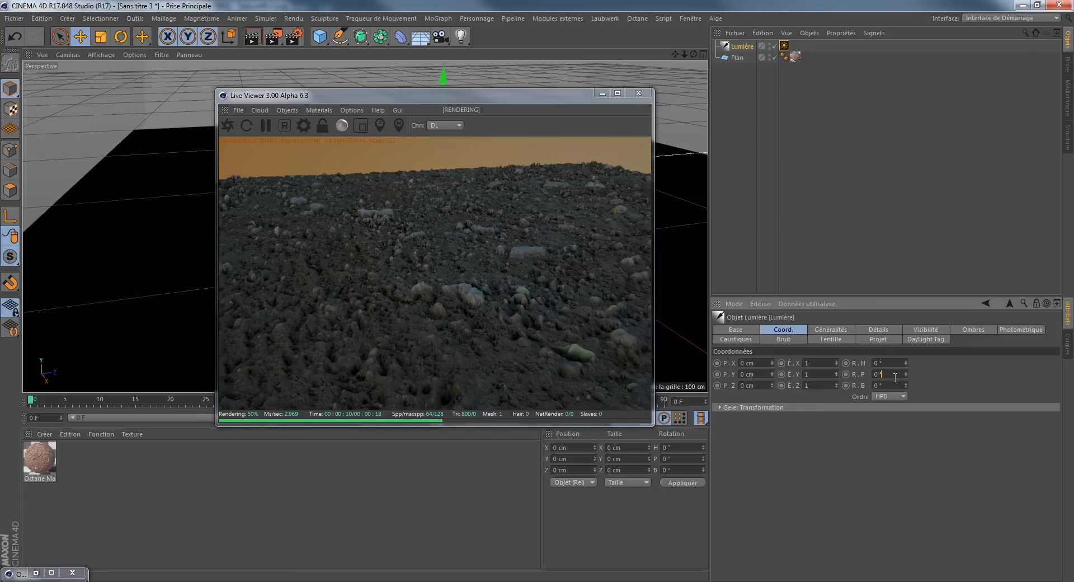
double_click(894, 374)
text(-10)
key(Return)
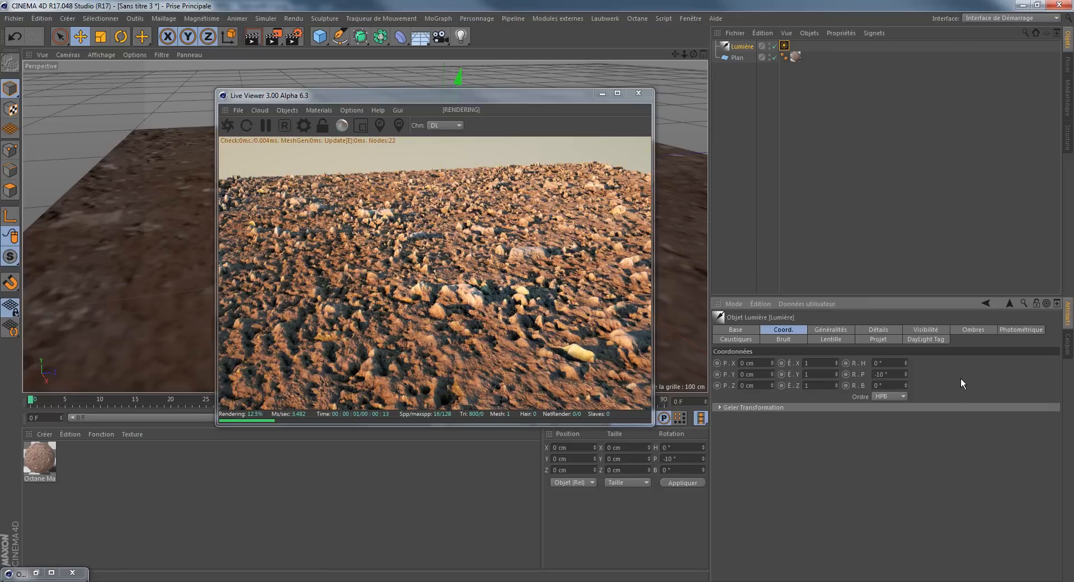
Step: Inspect the lit ground up close, restore the Octane Node Editor for the ground material and show the Displacement node's settings
mouse_move(694, 55)
mouse_down()
mouse_move(704, 75)
mouse_move(687, 53)
mouse_up()
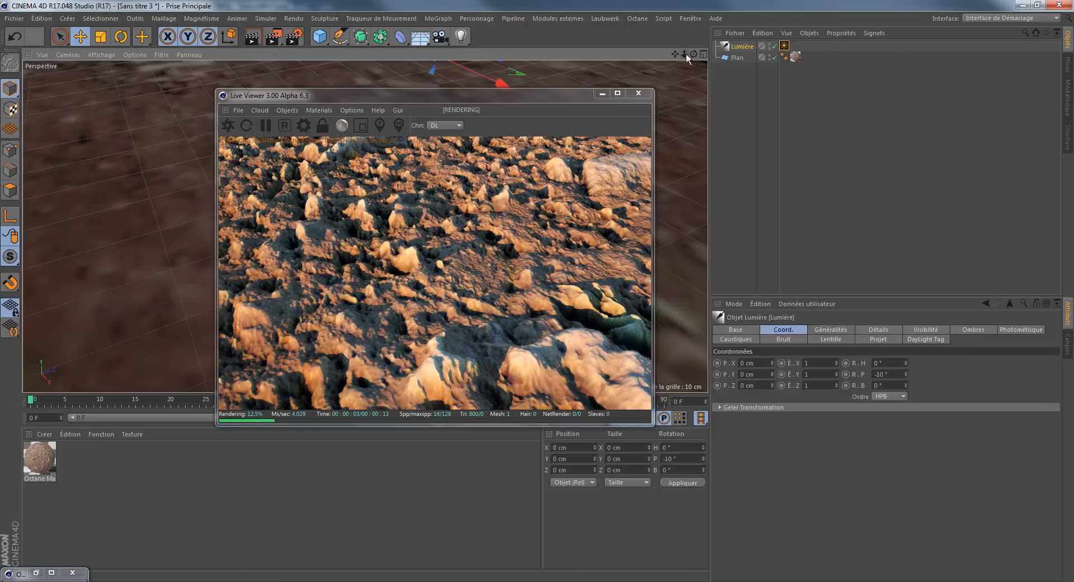
drag(693, 54, 669, 56)
click(41, 460)
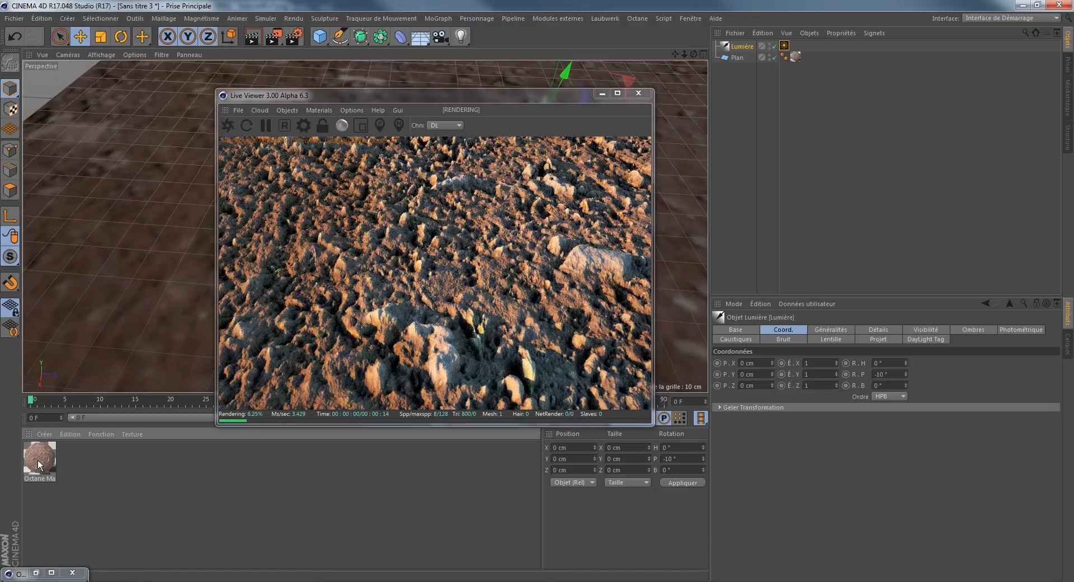
click(323, 110)
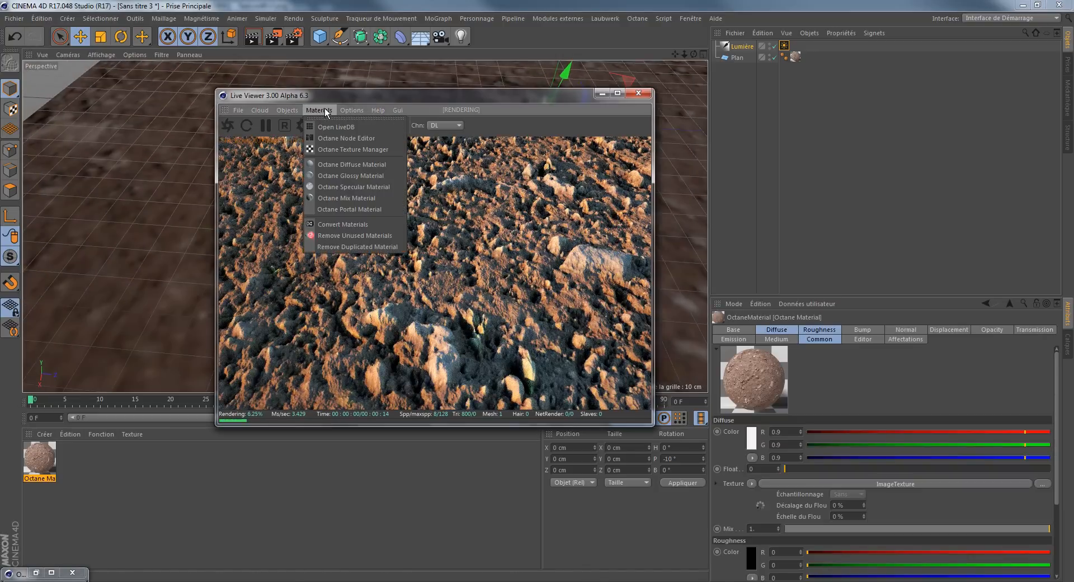
click(342, 138)
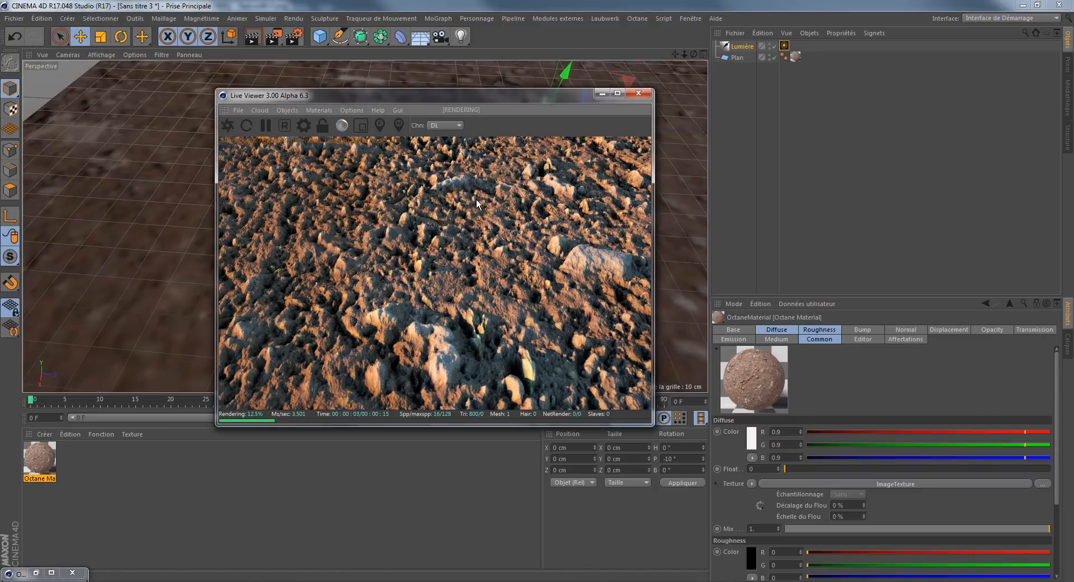
drag(524, 95, 855, 103)
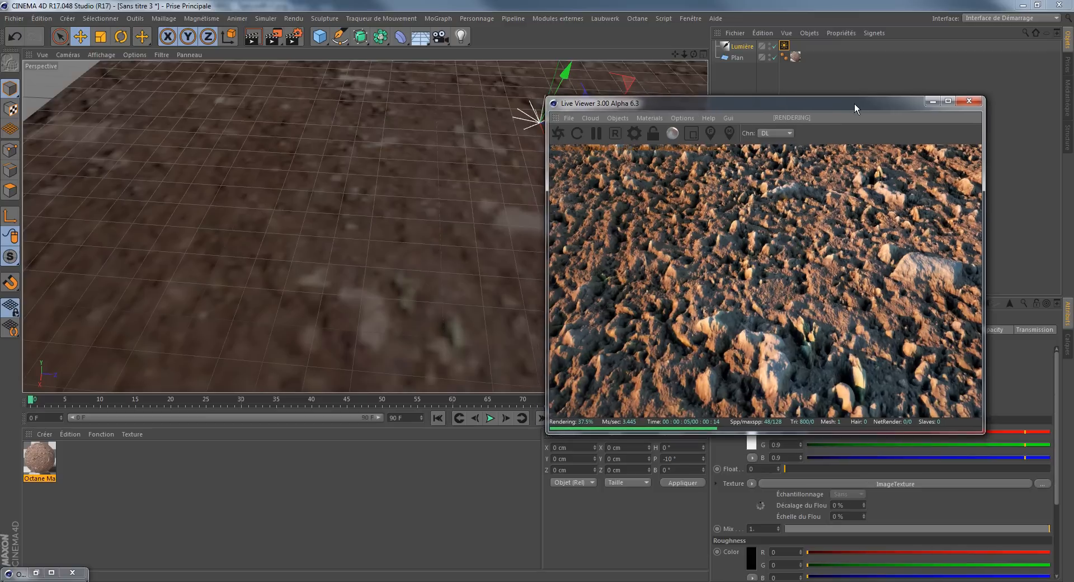
click(36, 572)
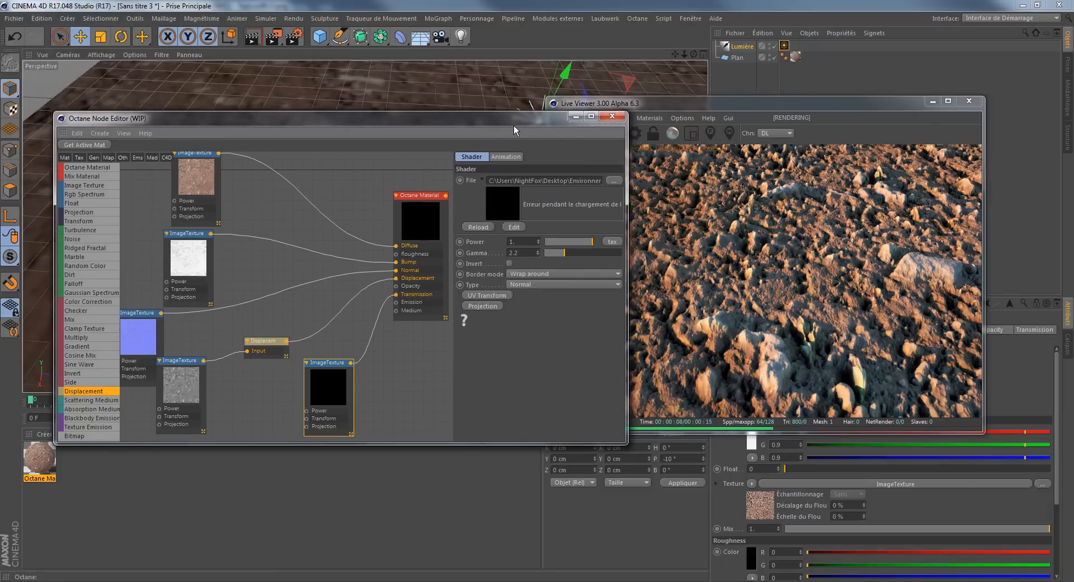
click(249, 353)
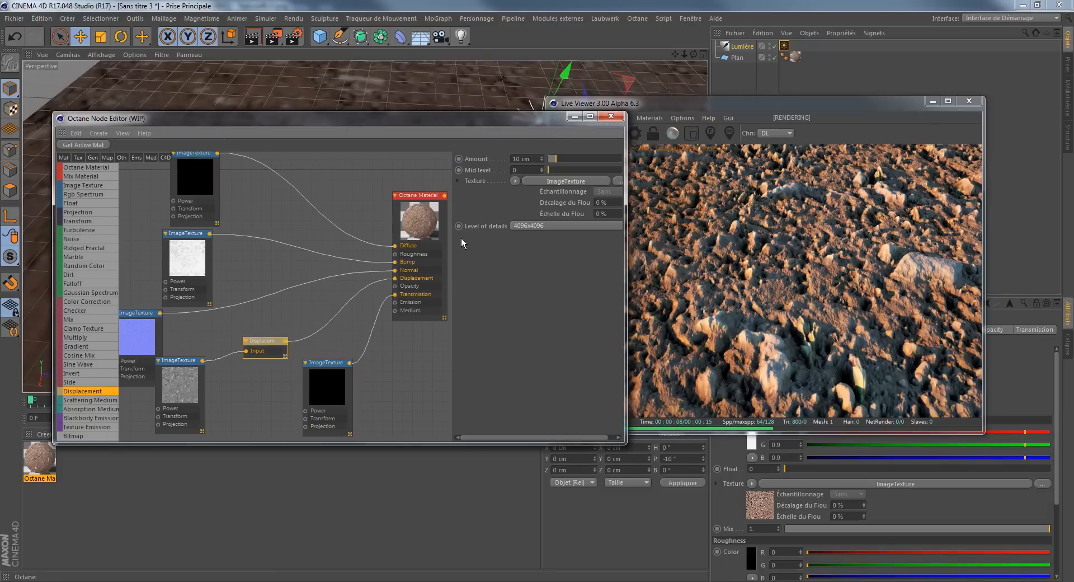
Step: Try a Displacement amount of 25 cm, with the node editor and Live Viewer arranged side by side over a low-angle view
click(530, 160)
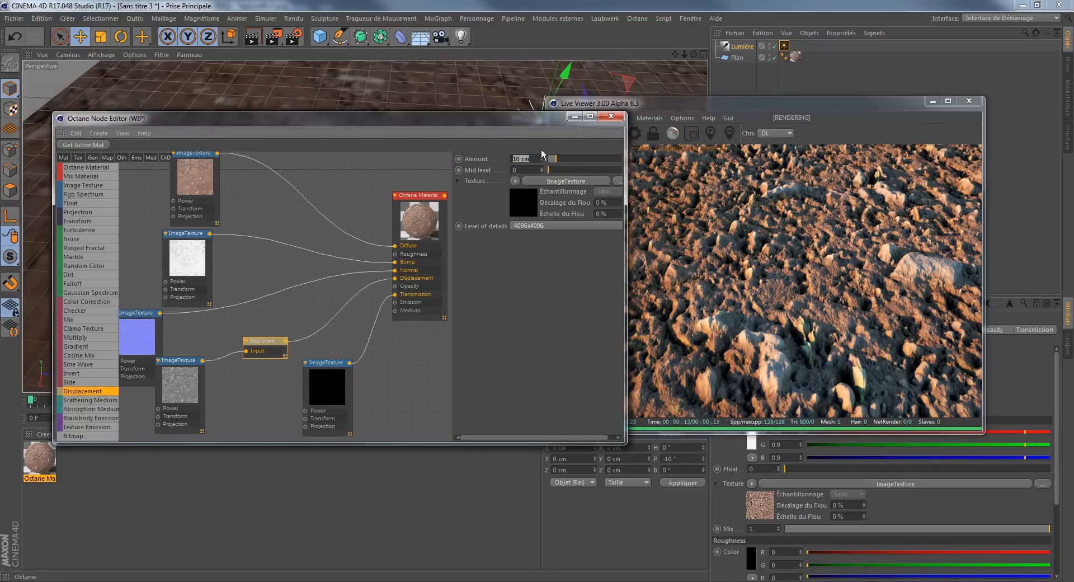
drag(693, 54, 692, 33)
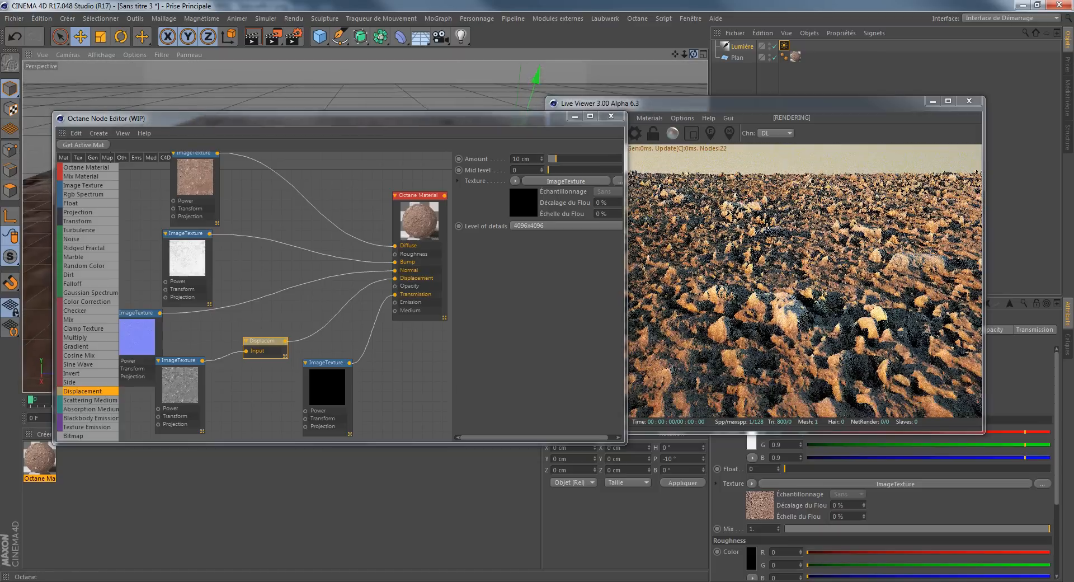
drag(733, 102, 791, 85)
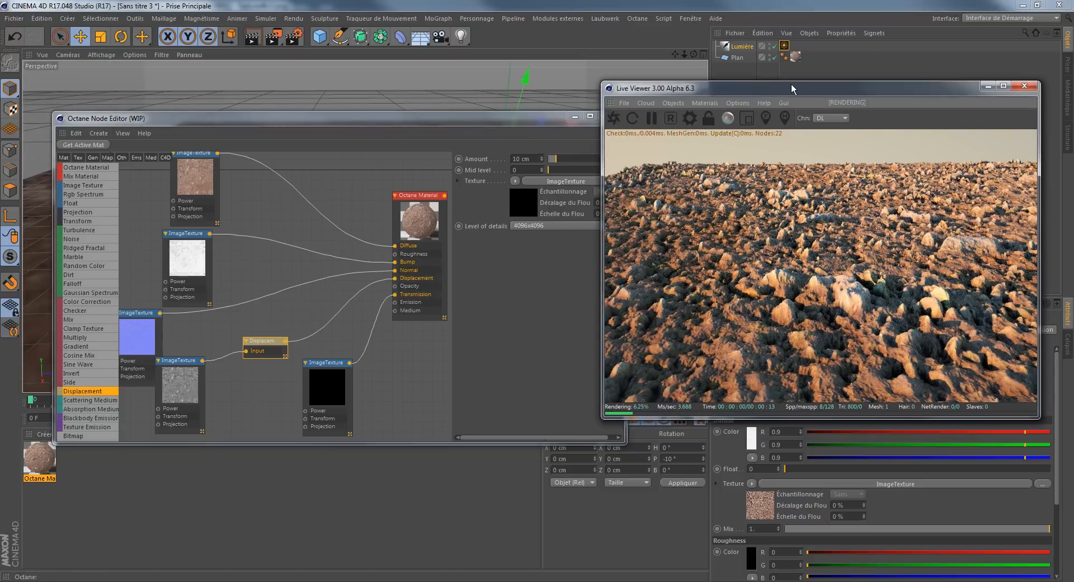
double_click(518, 116)
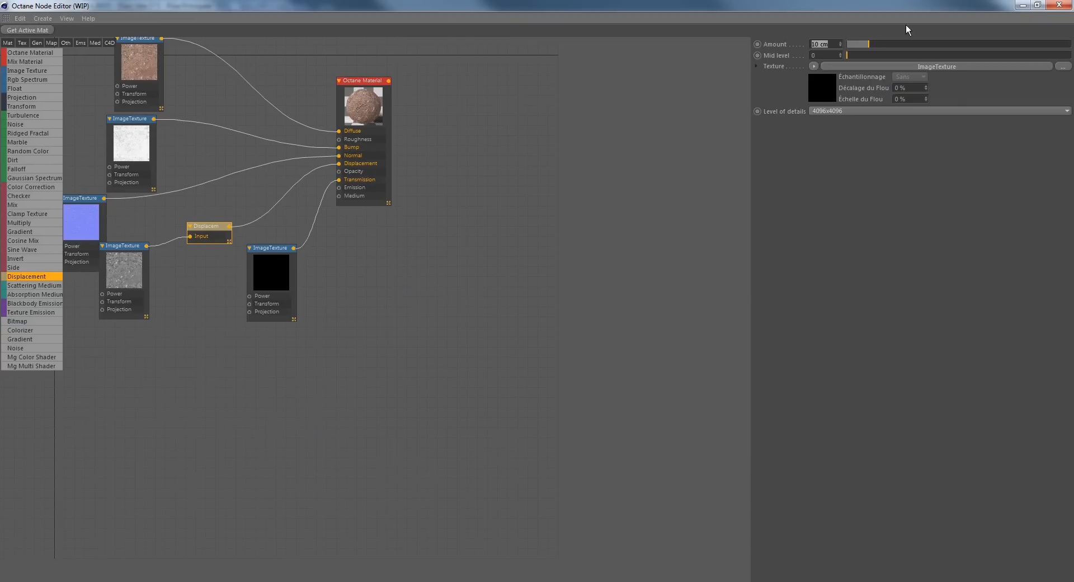
click(1037, 5)
drag(546, 116, 474, 117)
text(25)
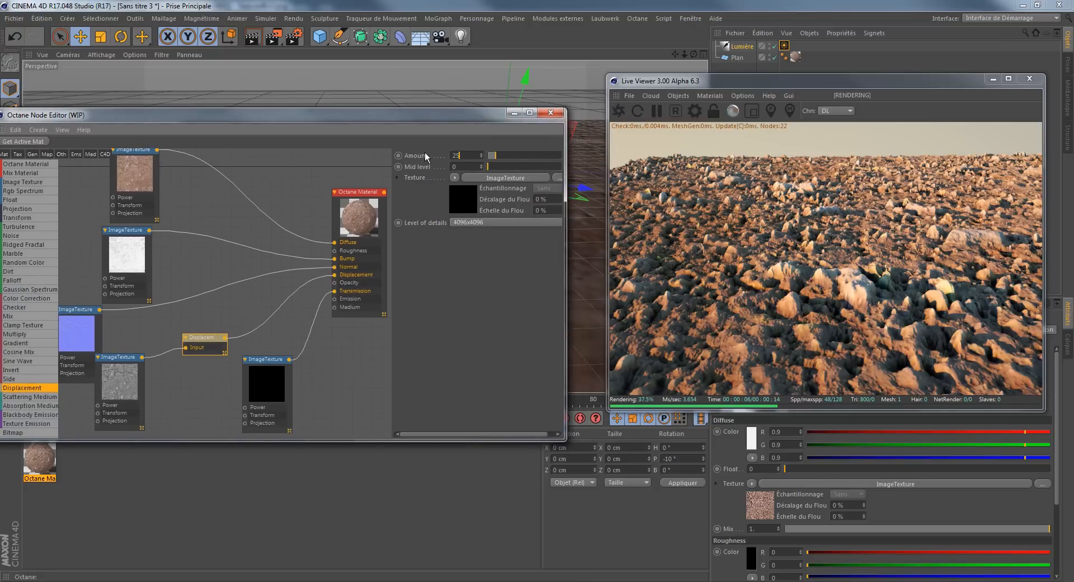
key(Return)
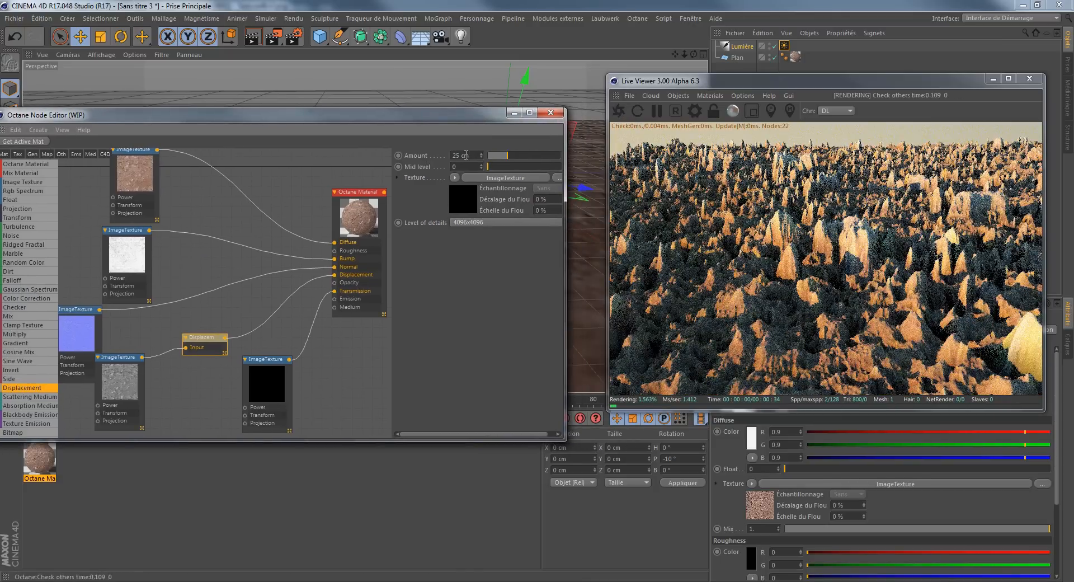
Step: Try lower Displacement amounts of 20 cm and 15 cm on the ground material
drag(467, 155, 451, 155)
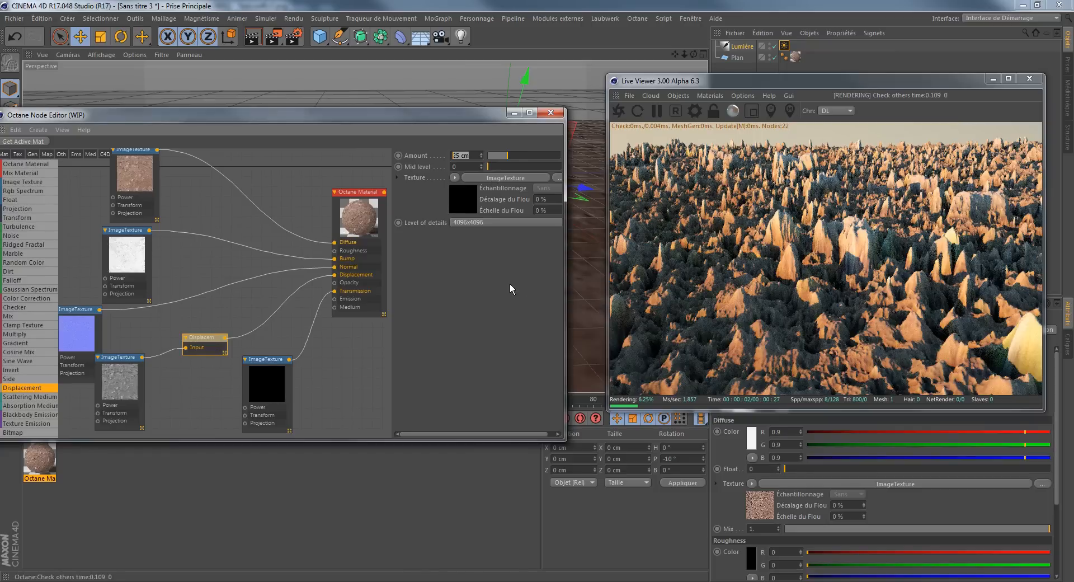
text(20)
key(Return)
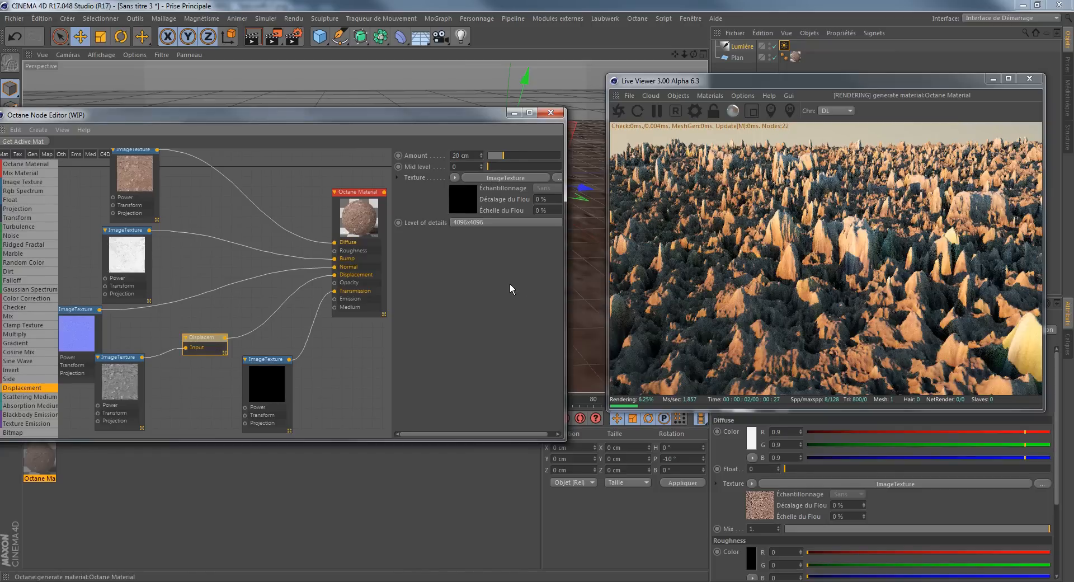
drag(470, 155, 451, 155)
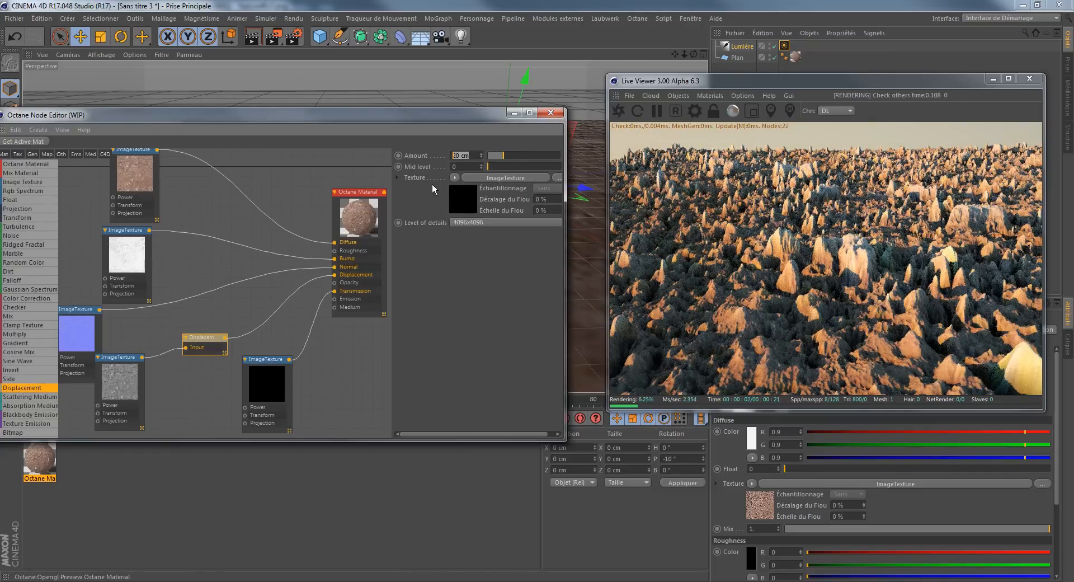
text(15)
key(Return)
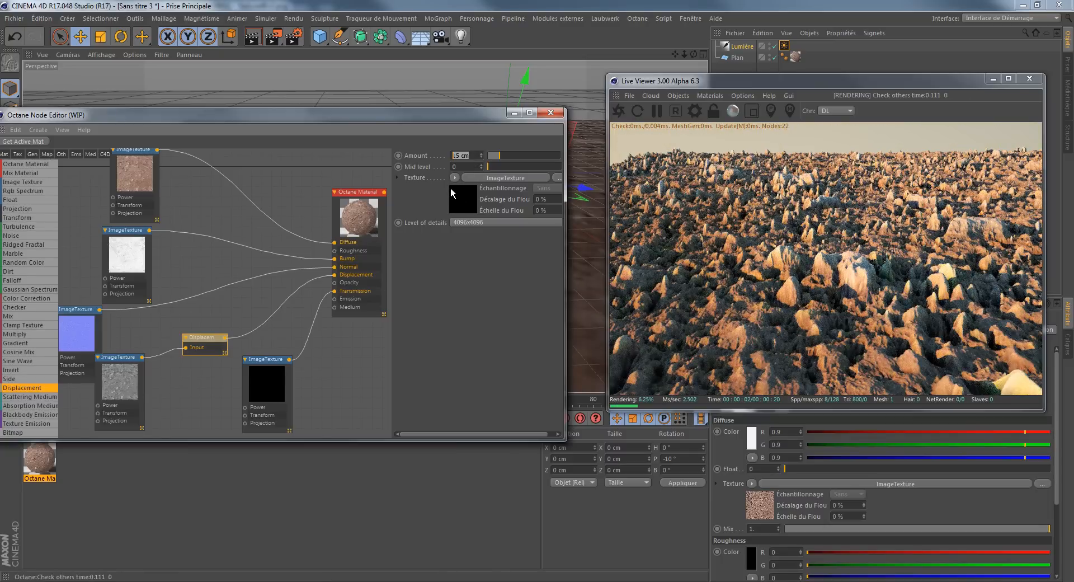
Step: Return the Displacement node's amount to 10 cm
drag(471, 155, 452, 155)
text(10)
key(Return)
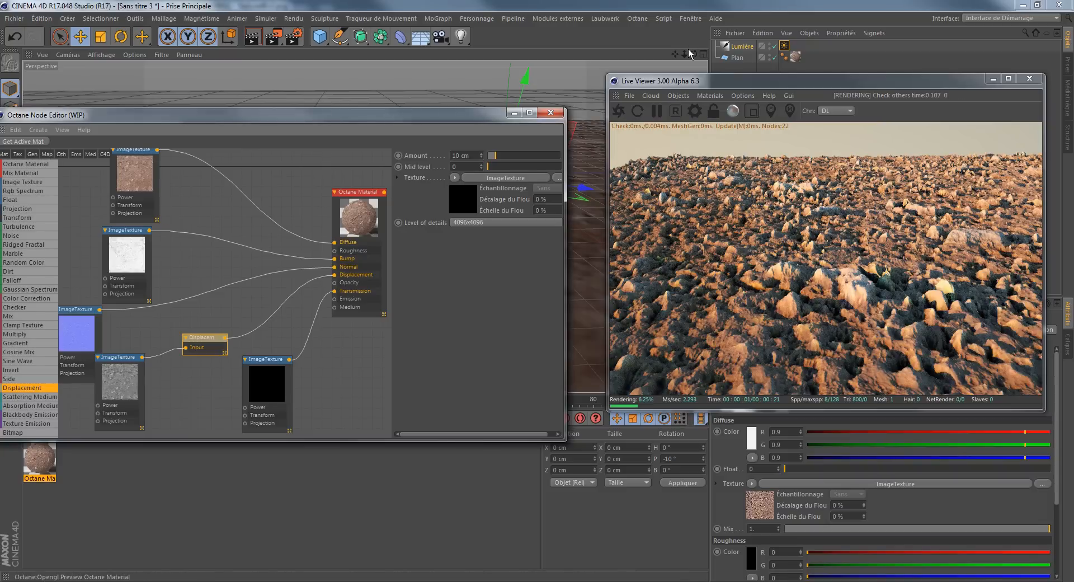
Step: Add a Ciel sky object with an Octane Environment Tag and disable the Lumière daylight sun
drag(694, 54, 693, 79)
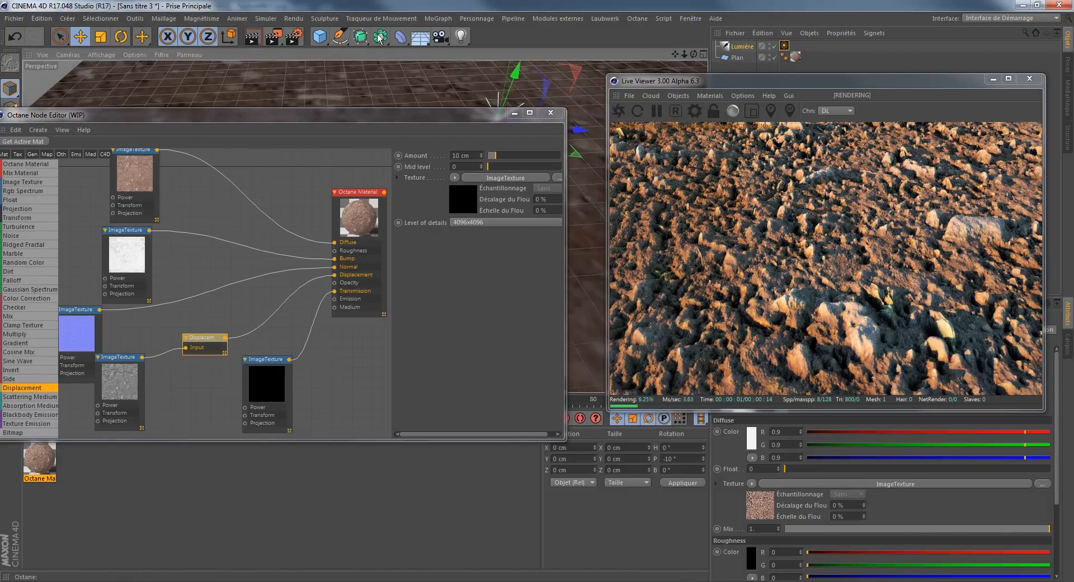
click(421, 39)
click(490, 66)
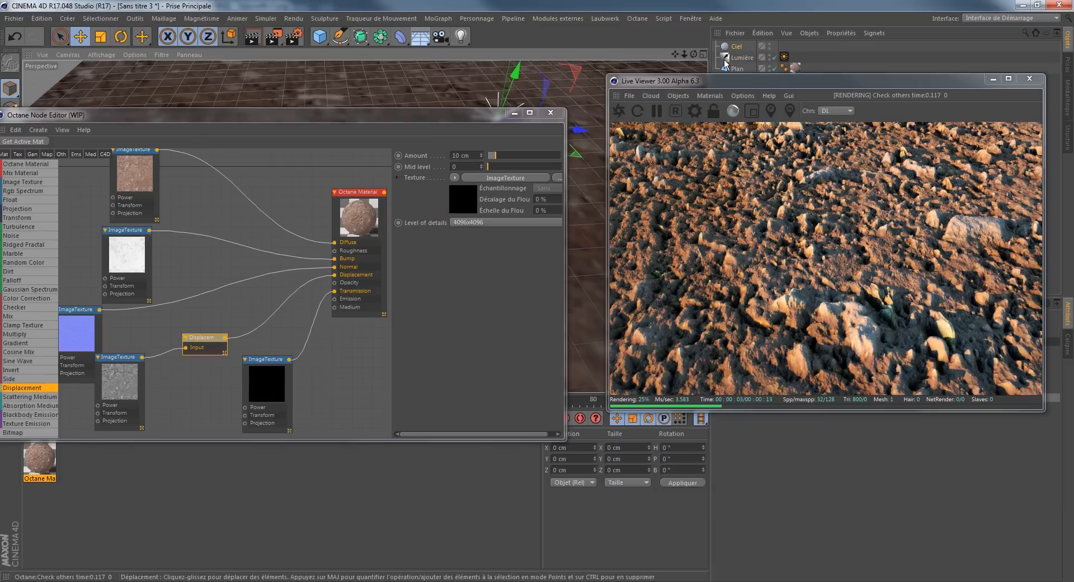
right_click(738, 46)
mouse_move(804, 45)
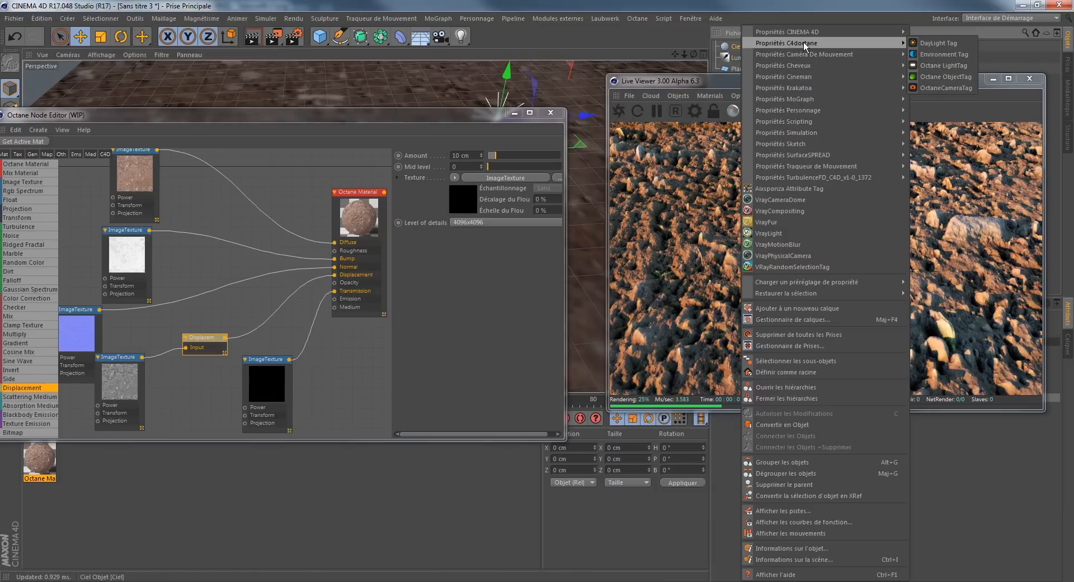
click(945, 54)
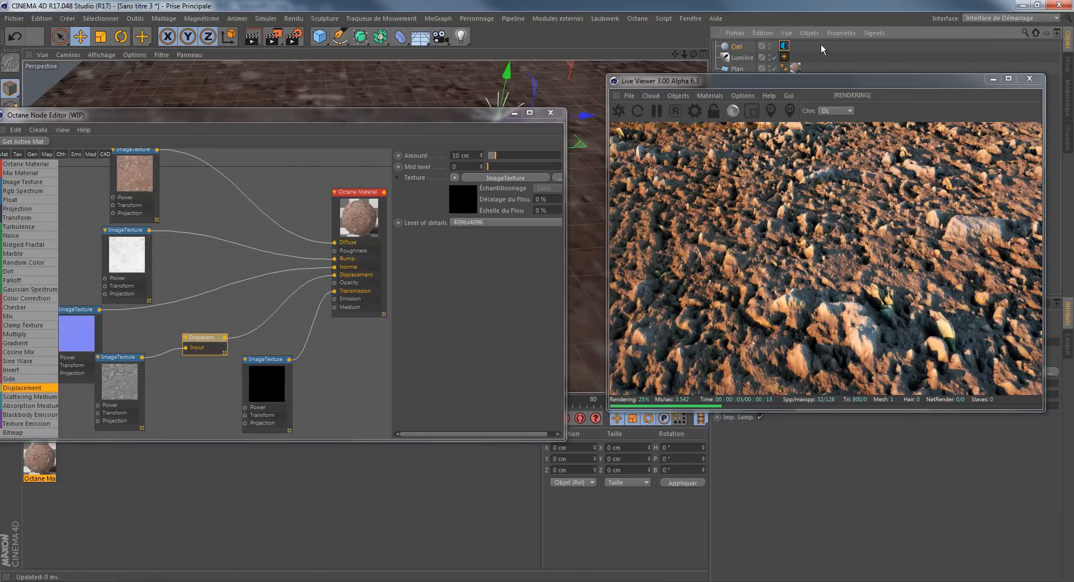
click(775, 58)
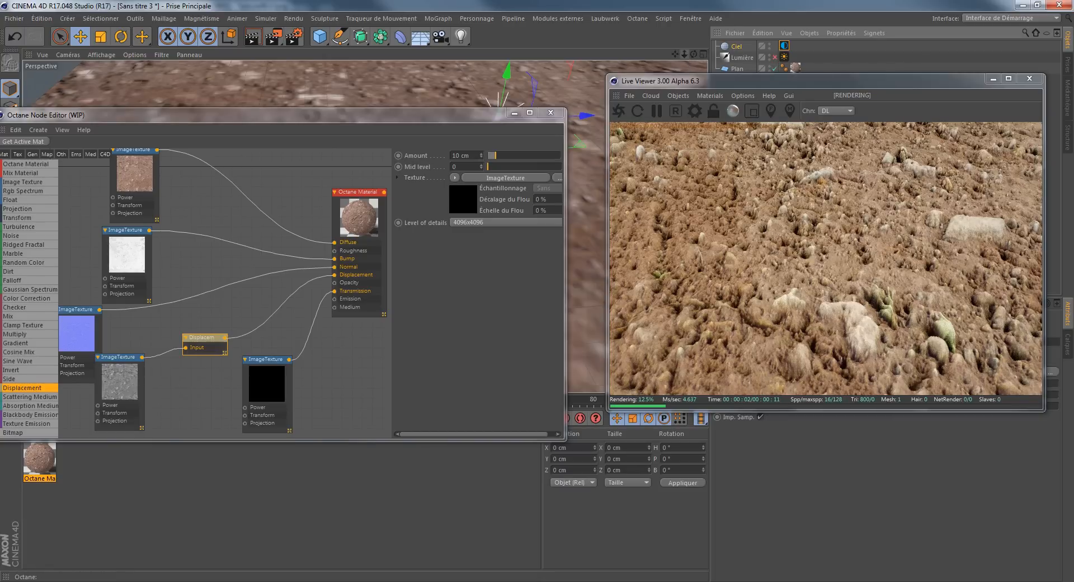
Step: Examine the whole displaced ground plane under the sky lighting and bring the Octane Node Editor fully into view
drag(685, 55, 698, 24)
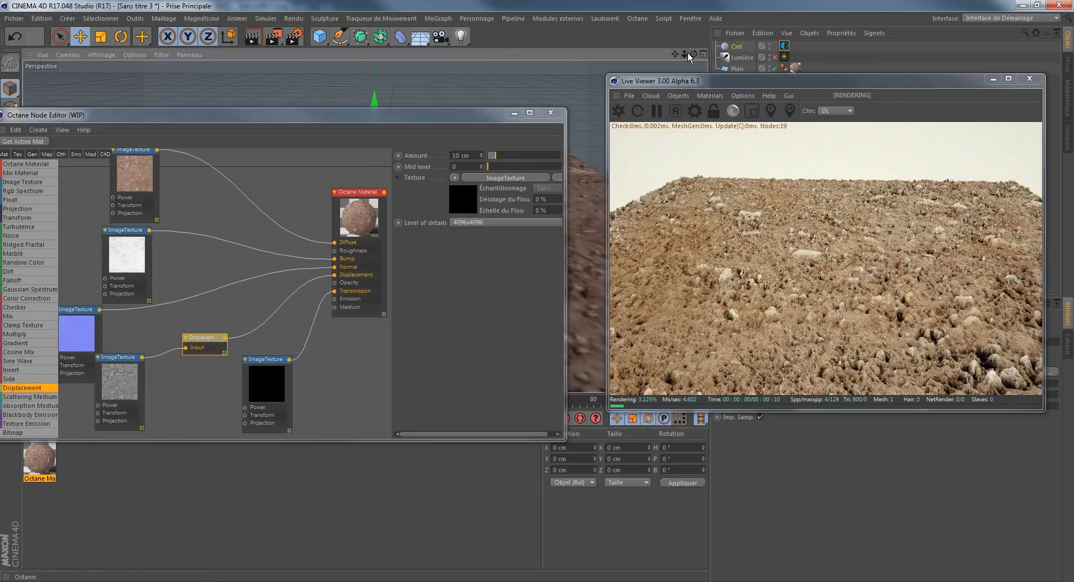
mouse_move(687, 53)
mouse_down()
mouse_move(744, 51)
mouse_move(676, 51)
mouse_move(710, 28)
mouse_move(703, 45)
mouse_up()
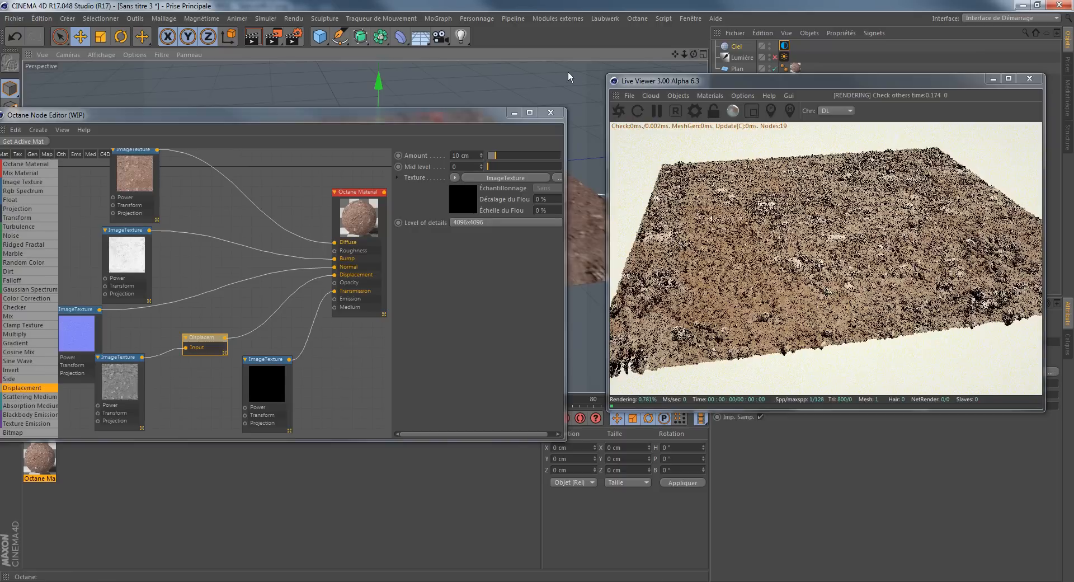
drag(487, 115, 575, 82)
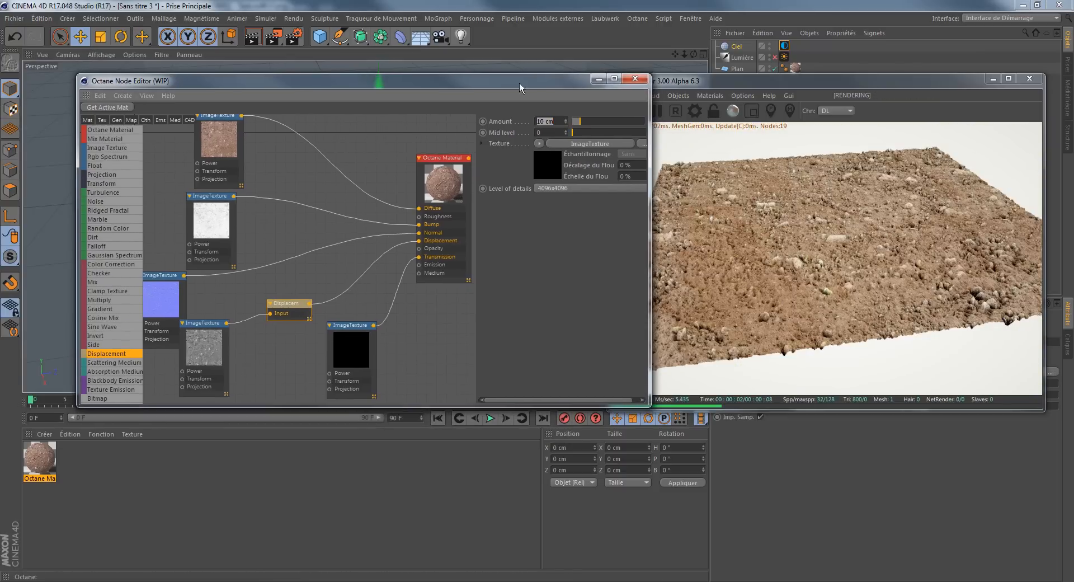